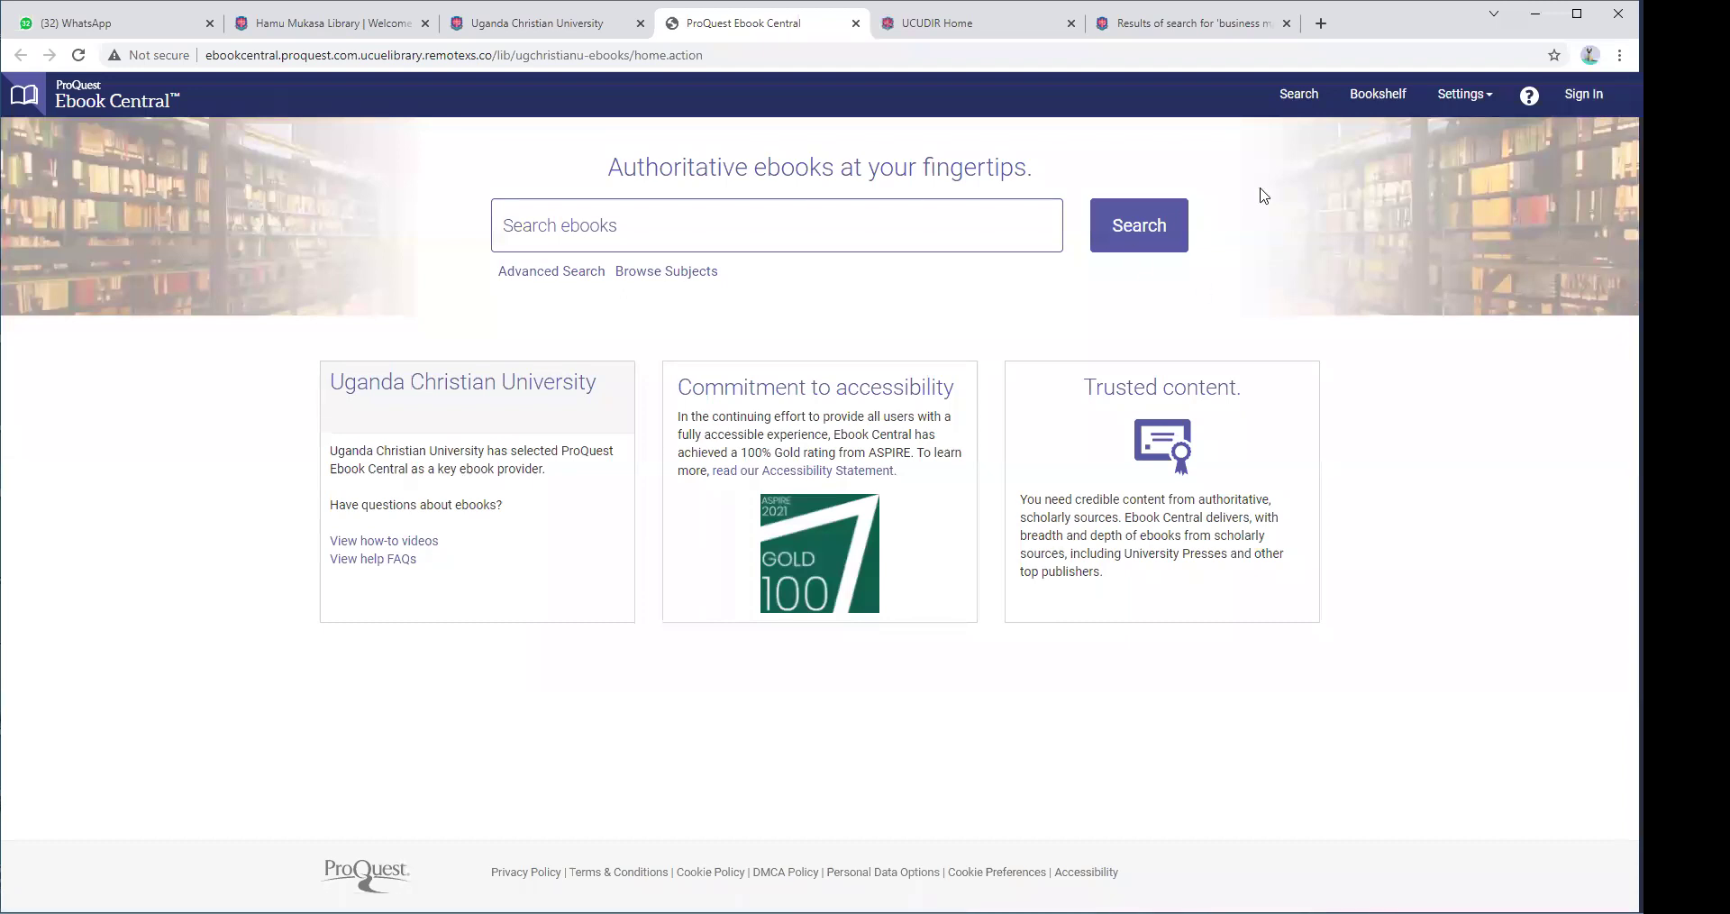
{"action": "left_click", "coordinate": [637, 228]}
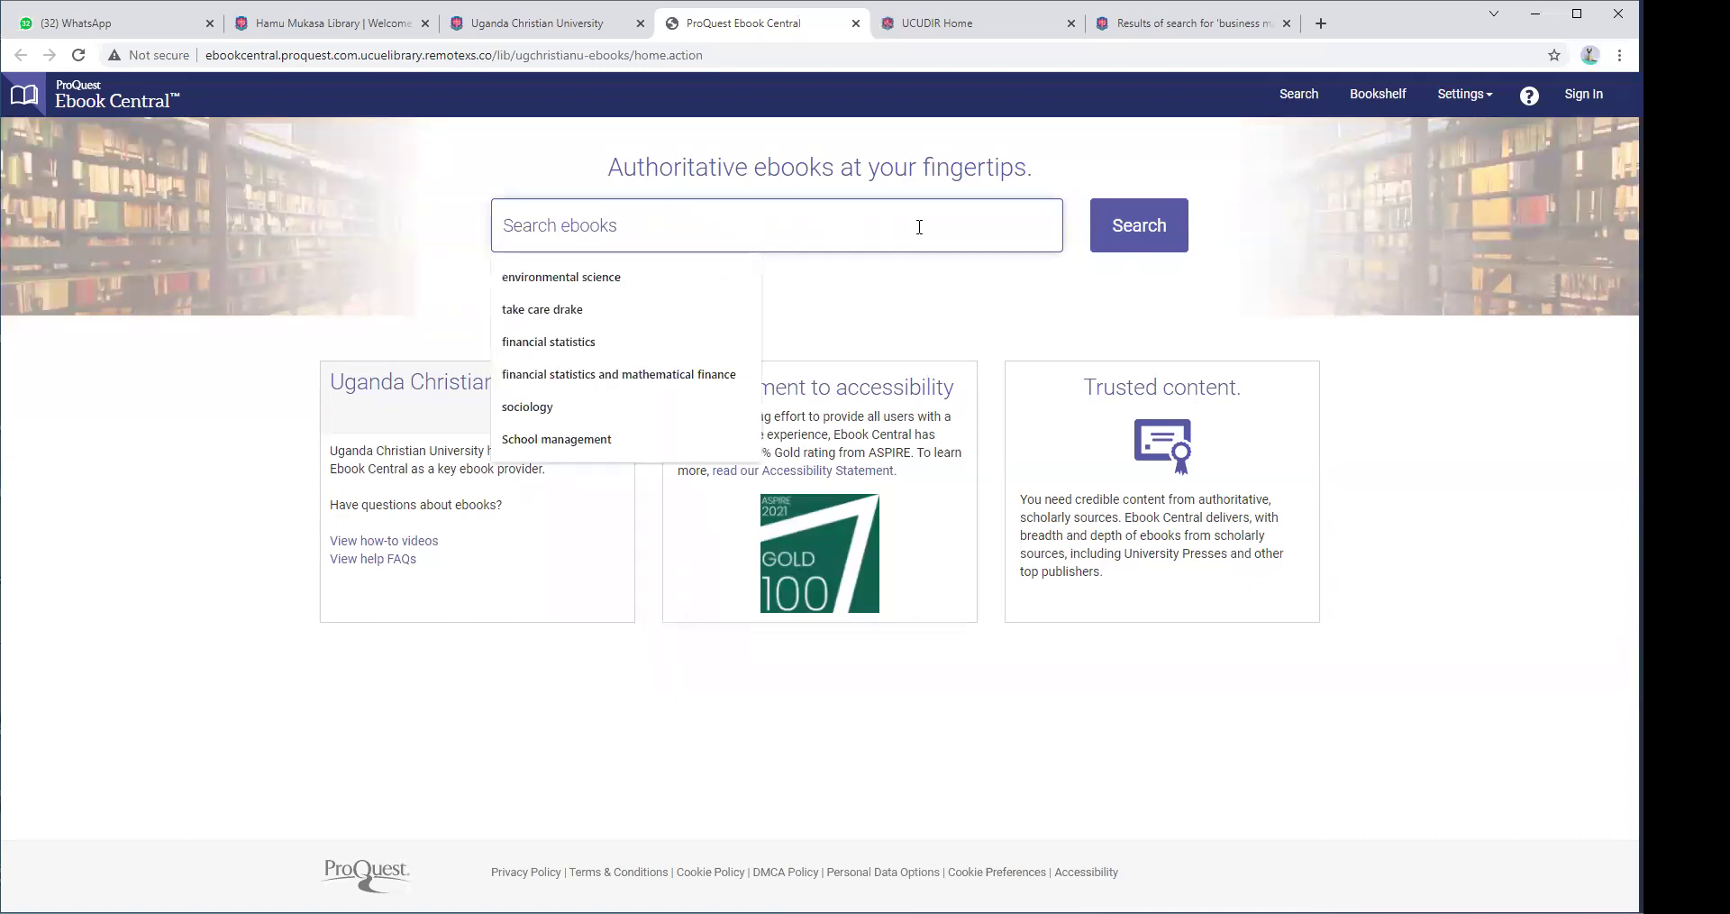
{"action": "left_click", "coordinate": [1244, 307]}
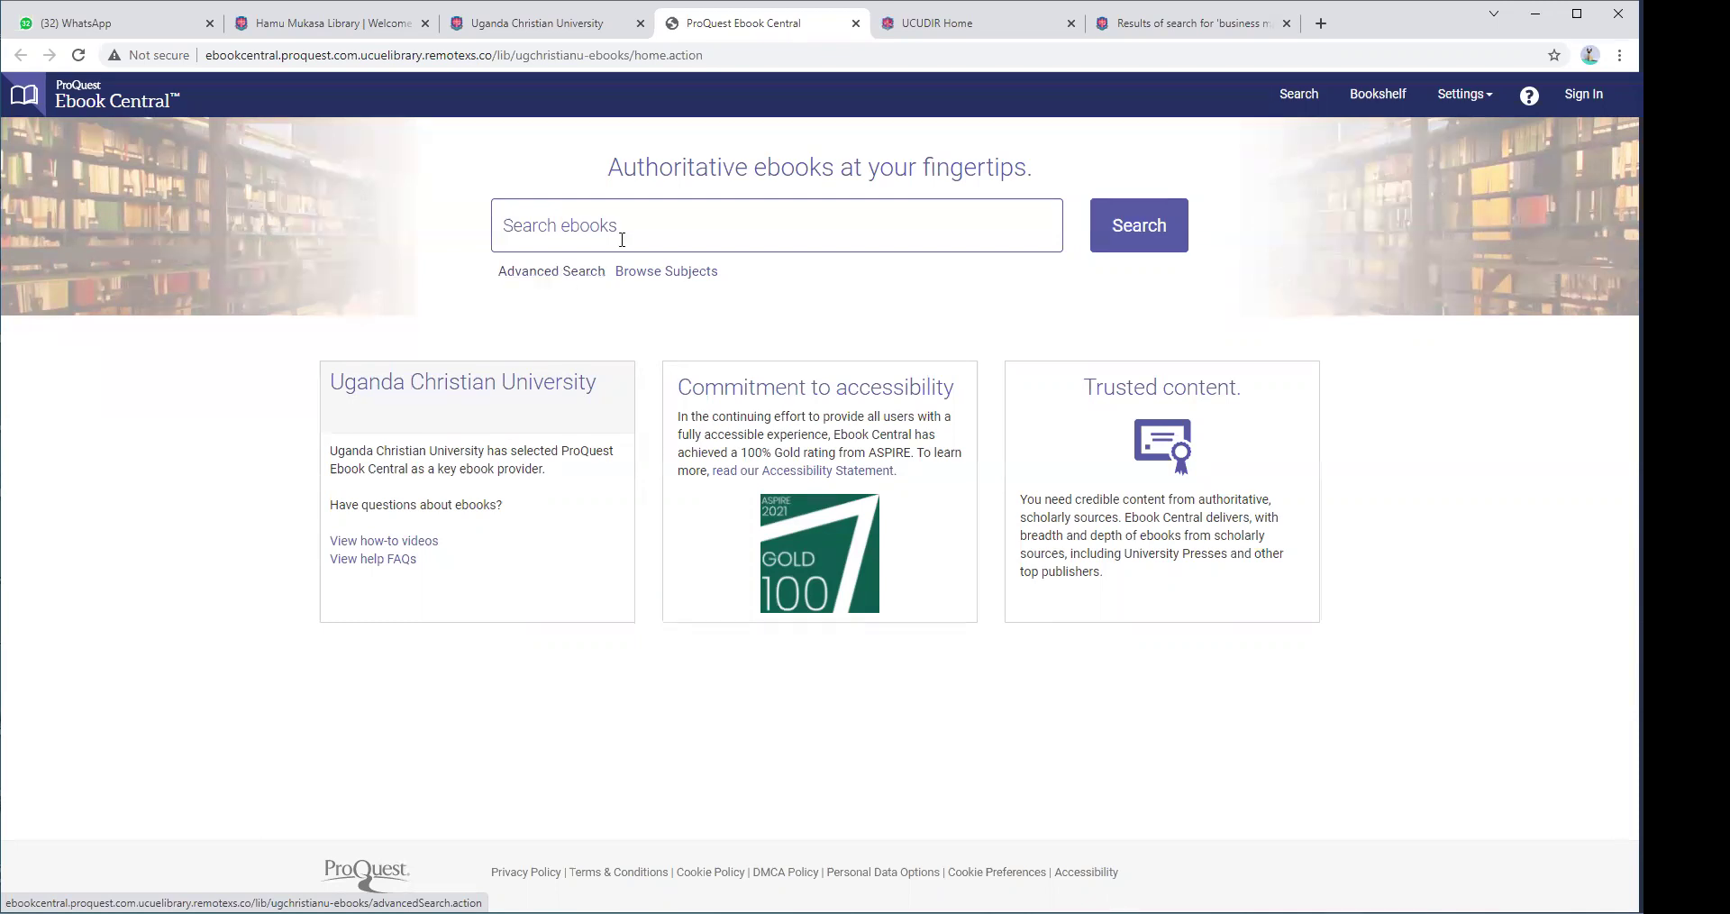
{"action": "left_click", "coordinate": [745, 227]}
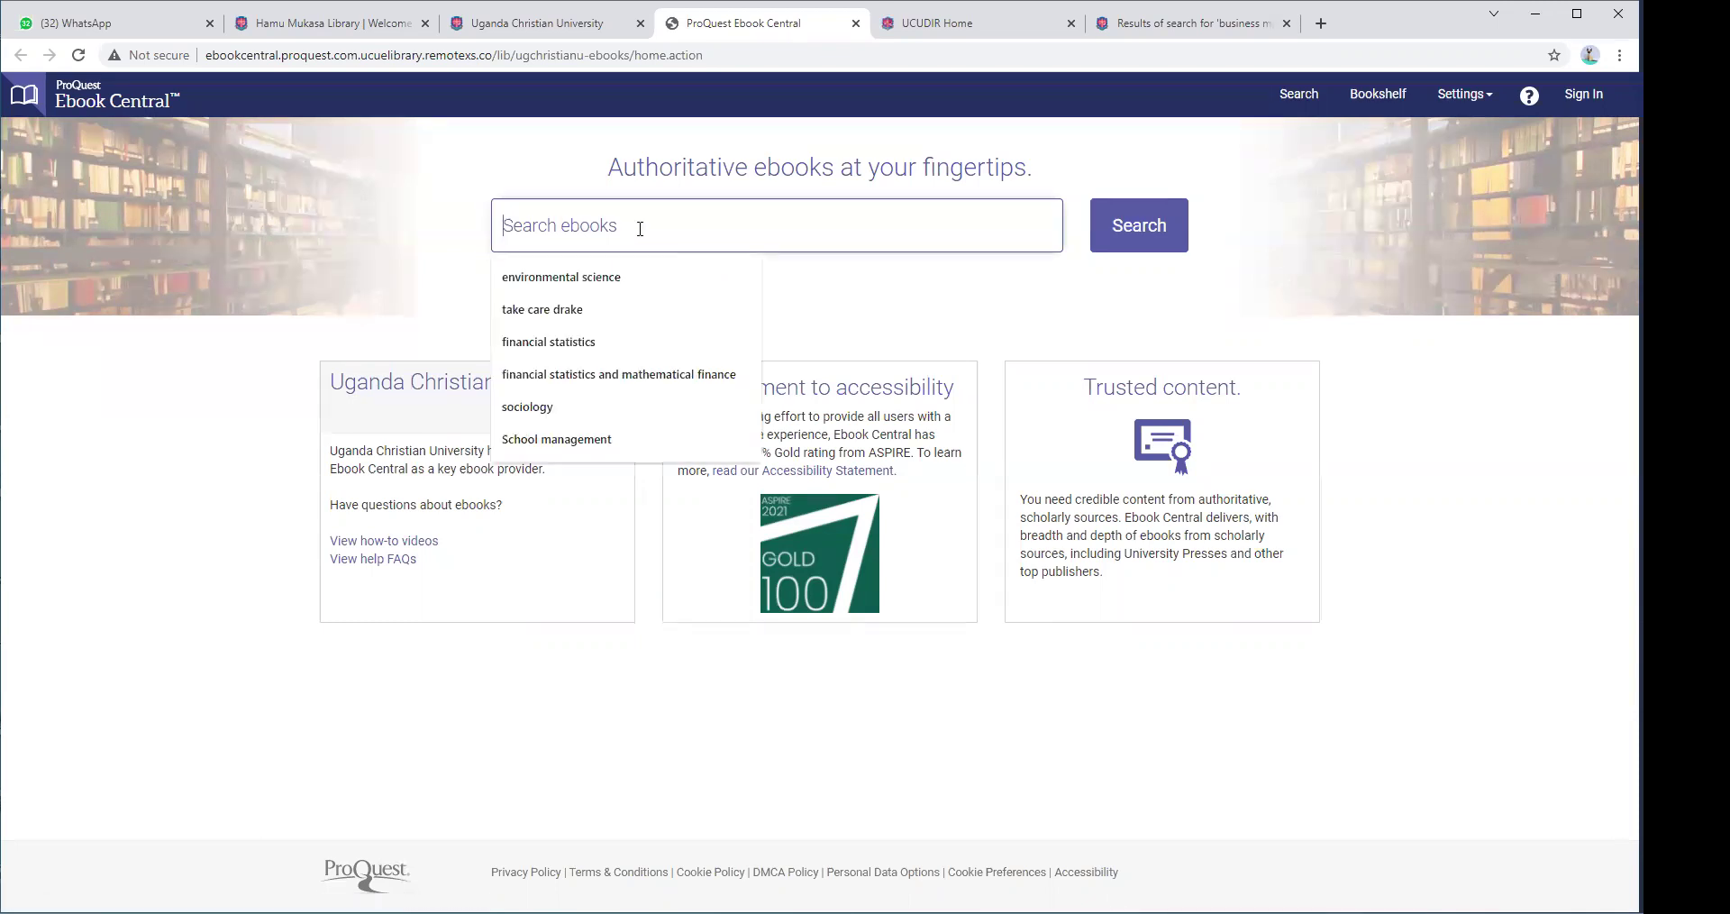
{"action": "left_click", "coordinate": [822, 295]}
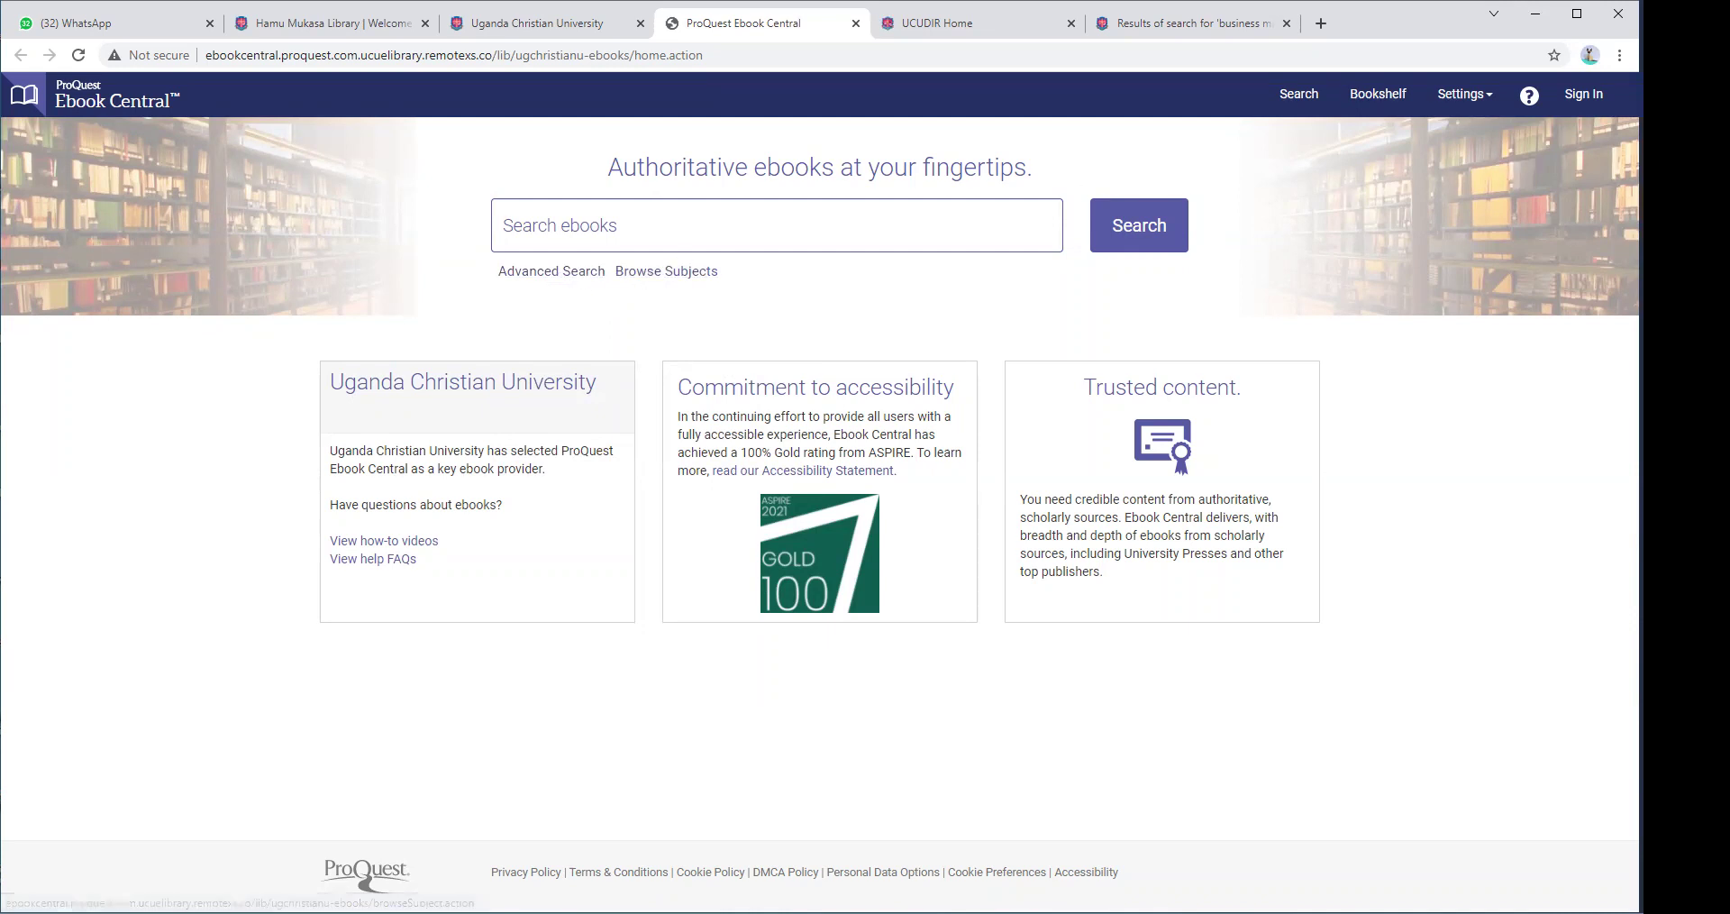
Open the new-account form from the sign-in page and review its name, email and password fields and the password requirement.
{"action": "left_click", "coordinate": [1583, 99]}
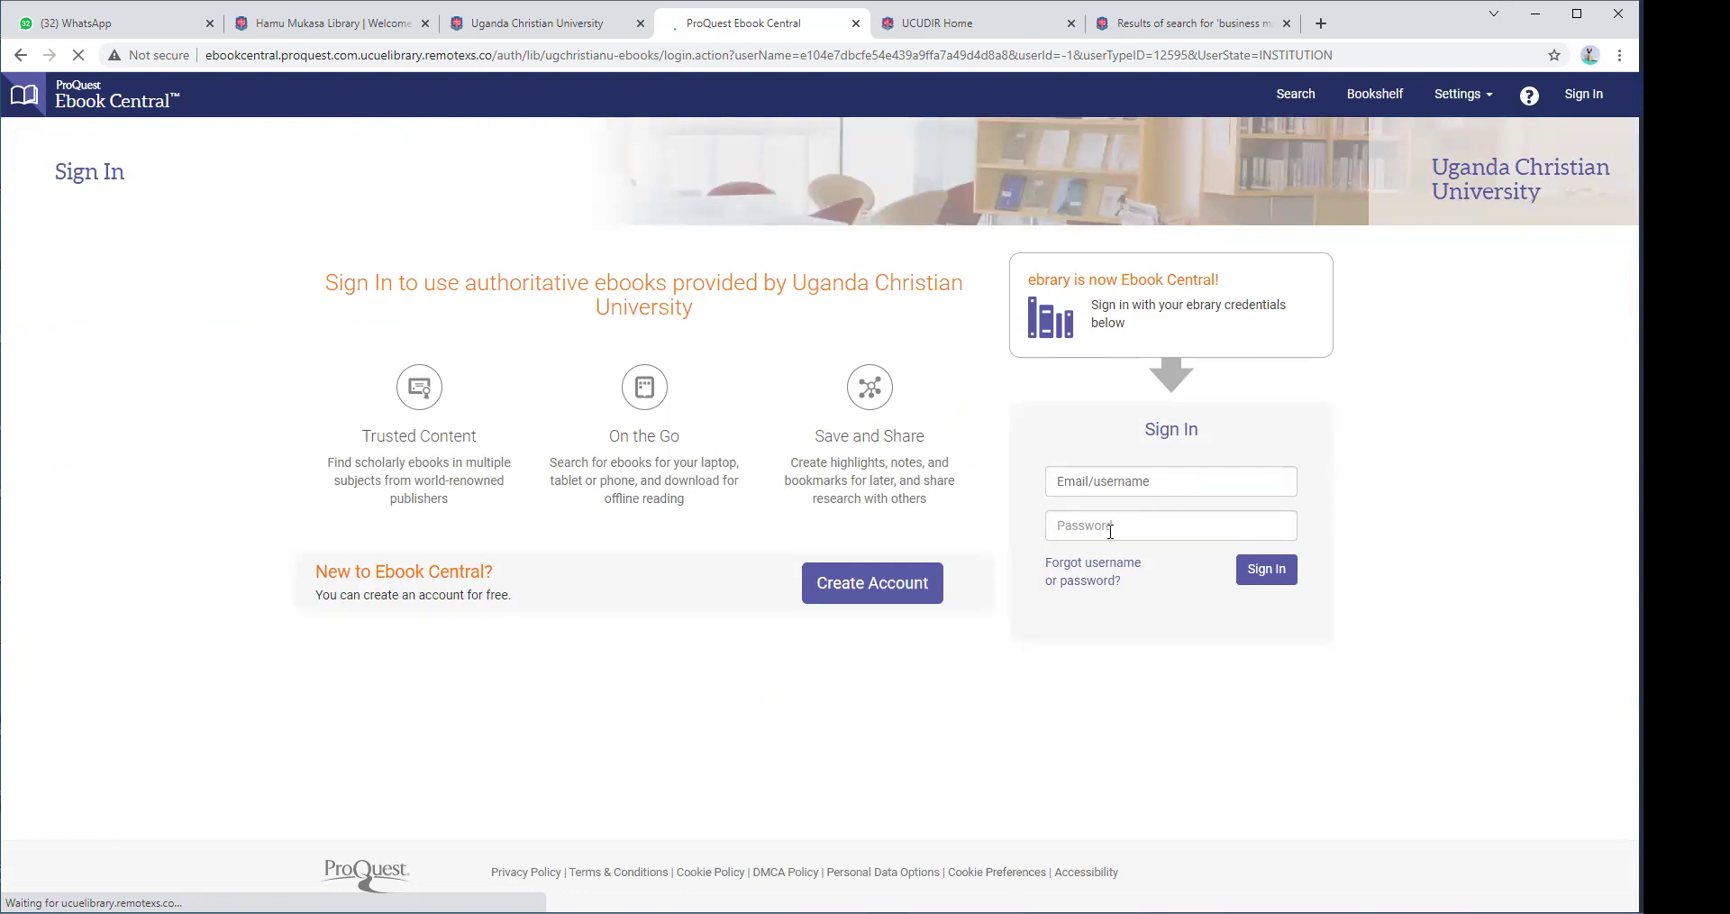
{"action": "left_click", "coordinate": [876, 589]}
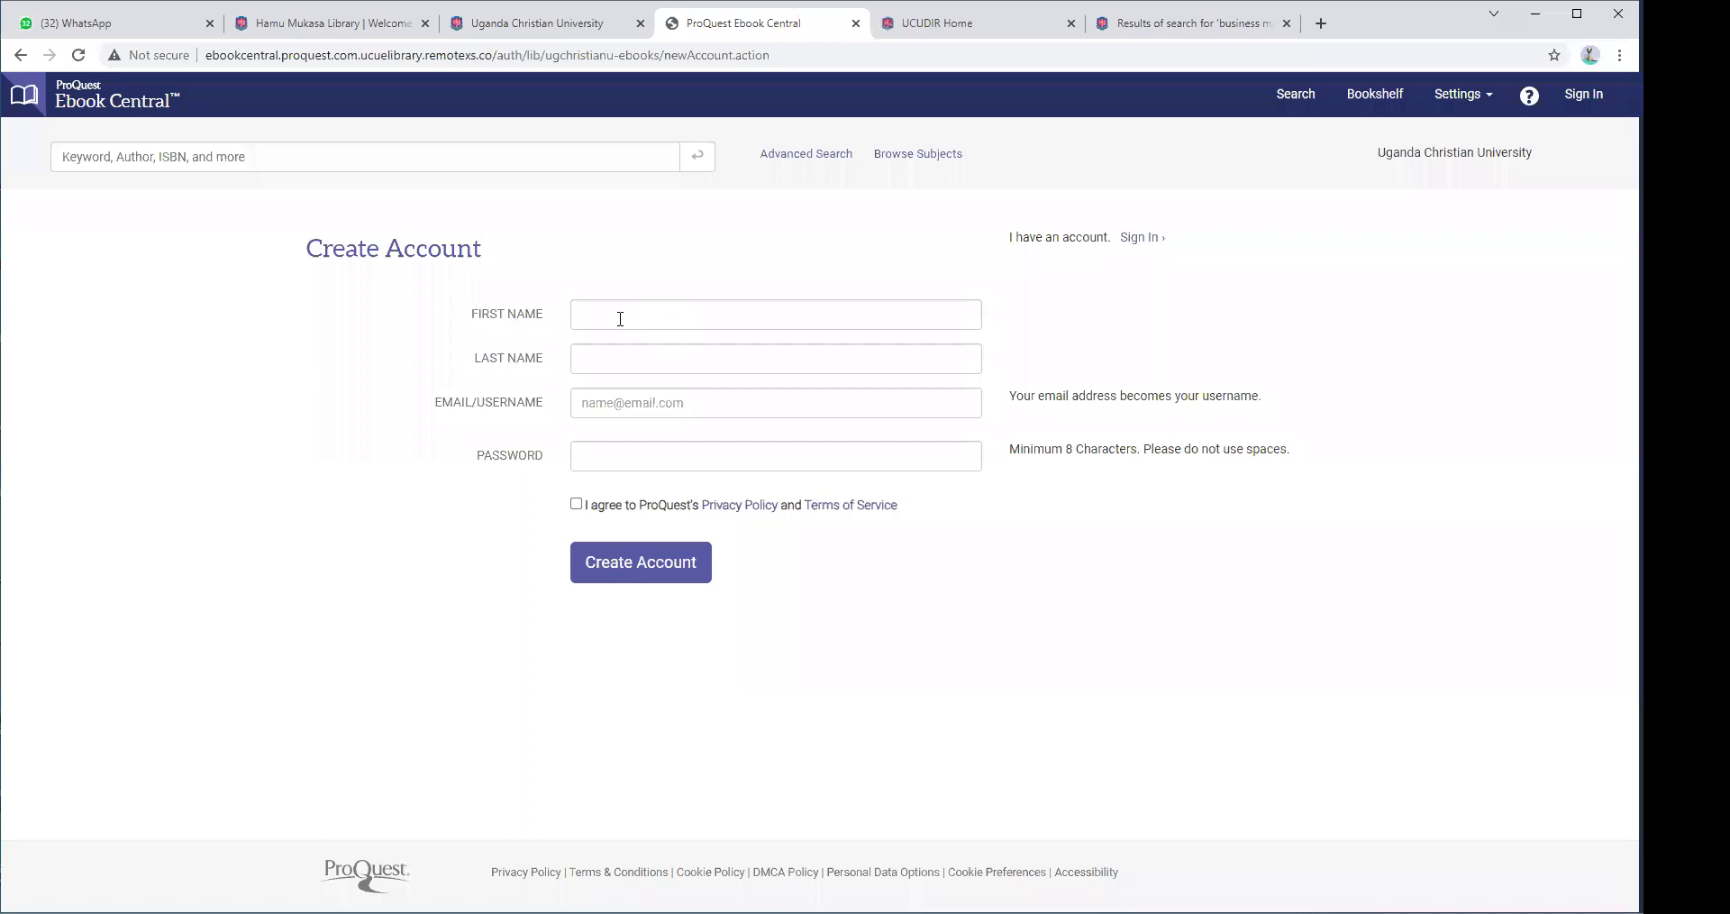
{"action": "left_click", "coordinate": [623, 315]}
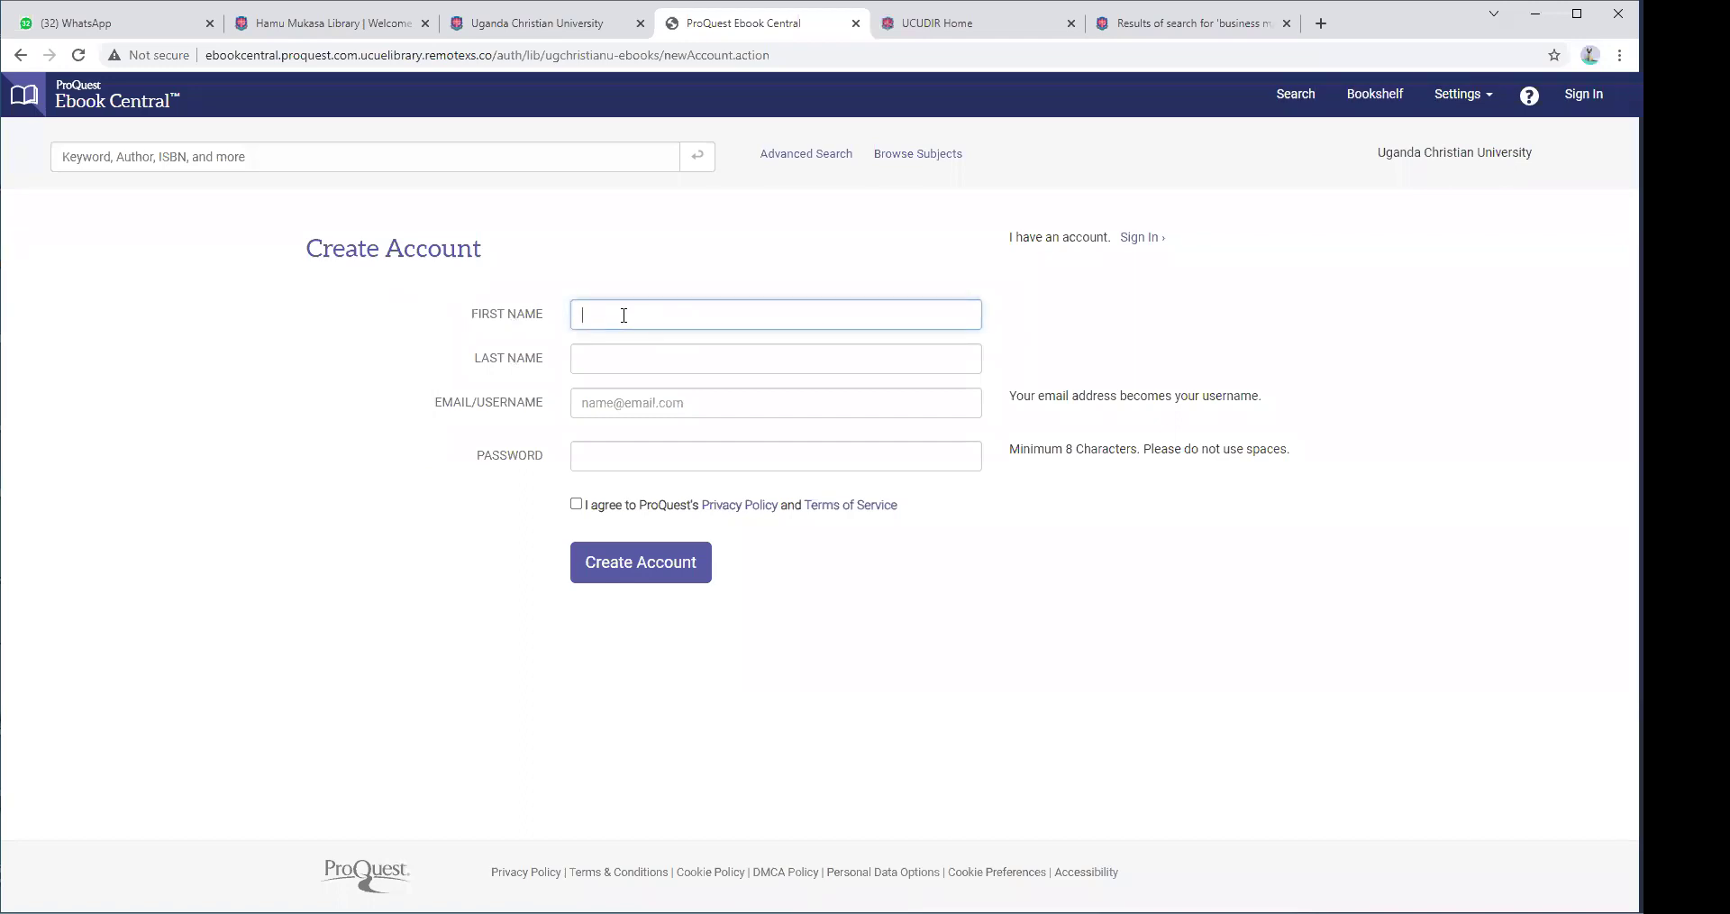
{"action": "left_click", "coordinate": [624, 358]}
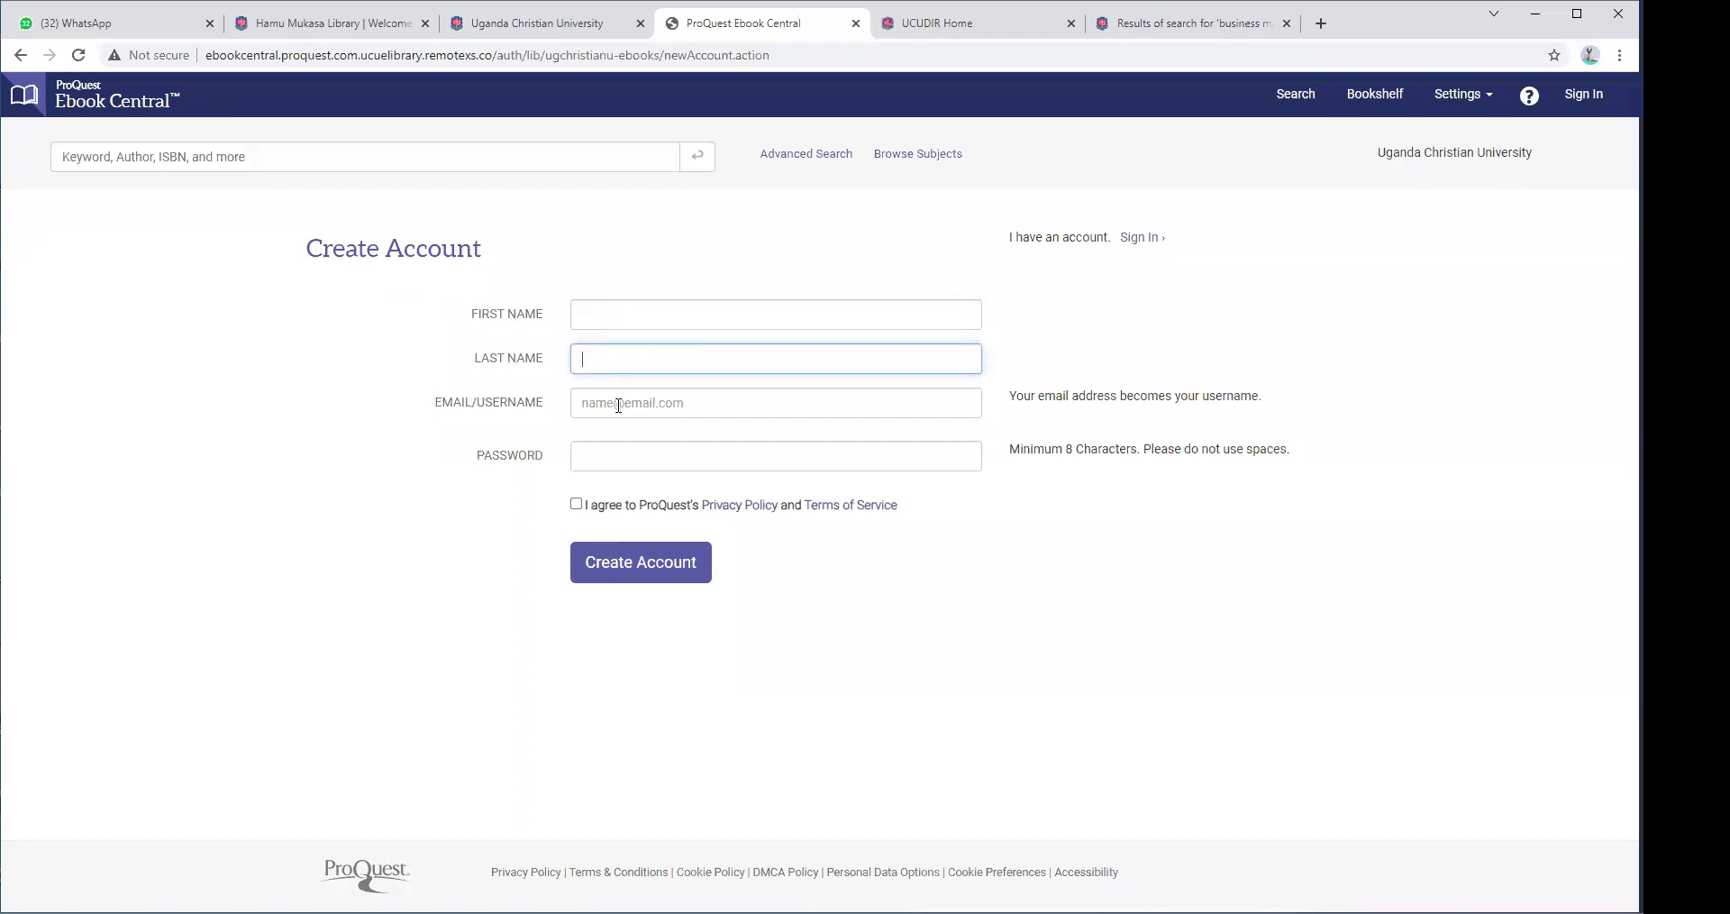
{"action": "left_click", "coordinate": [616, 402]}
{"action": "left_click", "coordinate": [843, 456]}
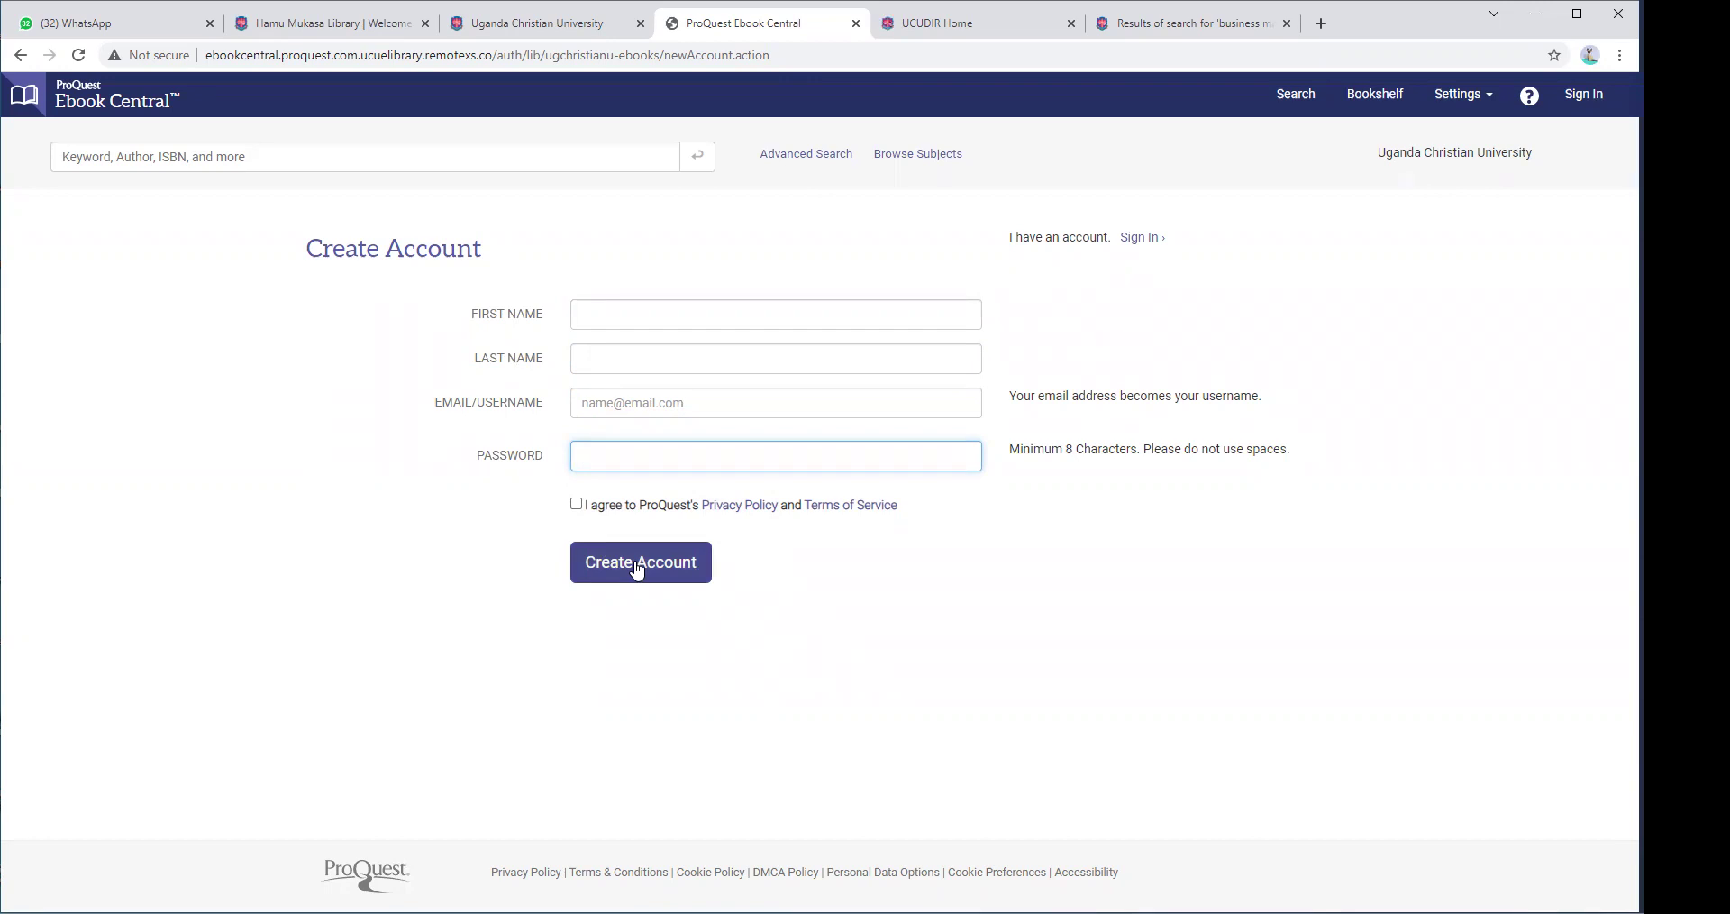
{"action": "left_click_drag", "start_coordinate": [1009, 449], "coordinate": [1147, 449]}
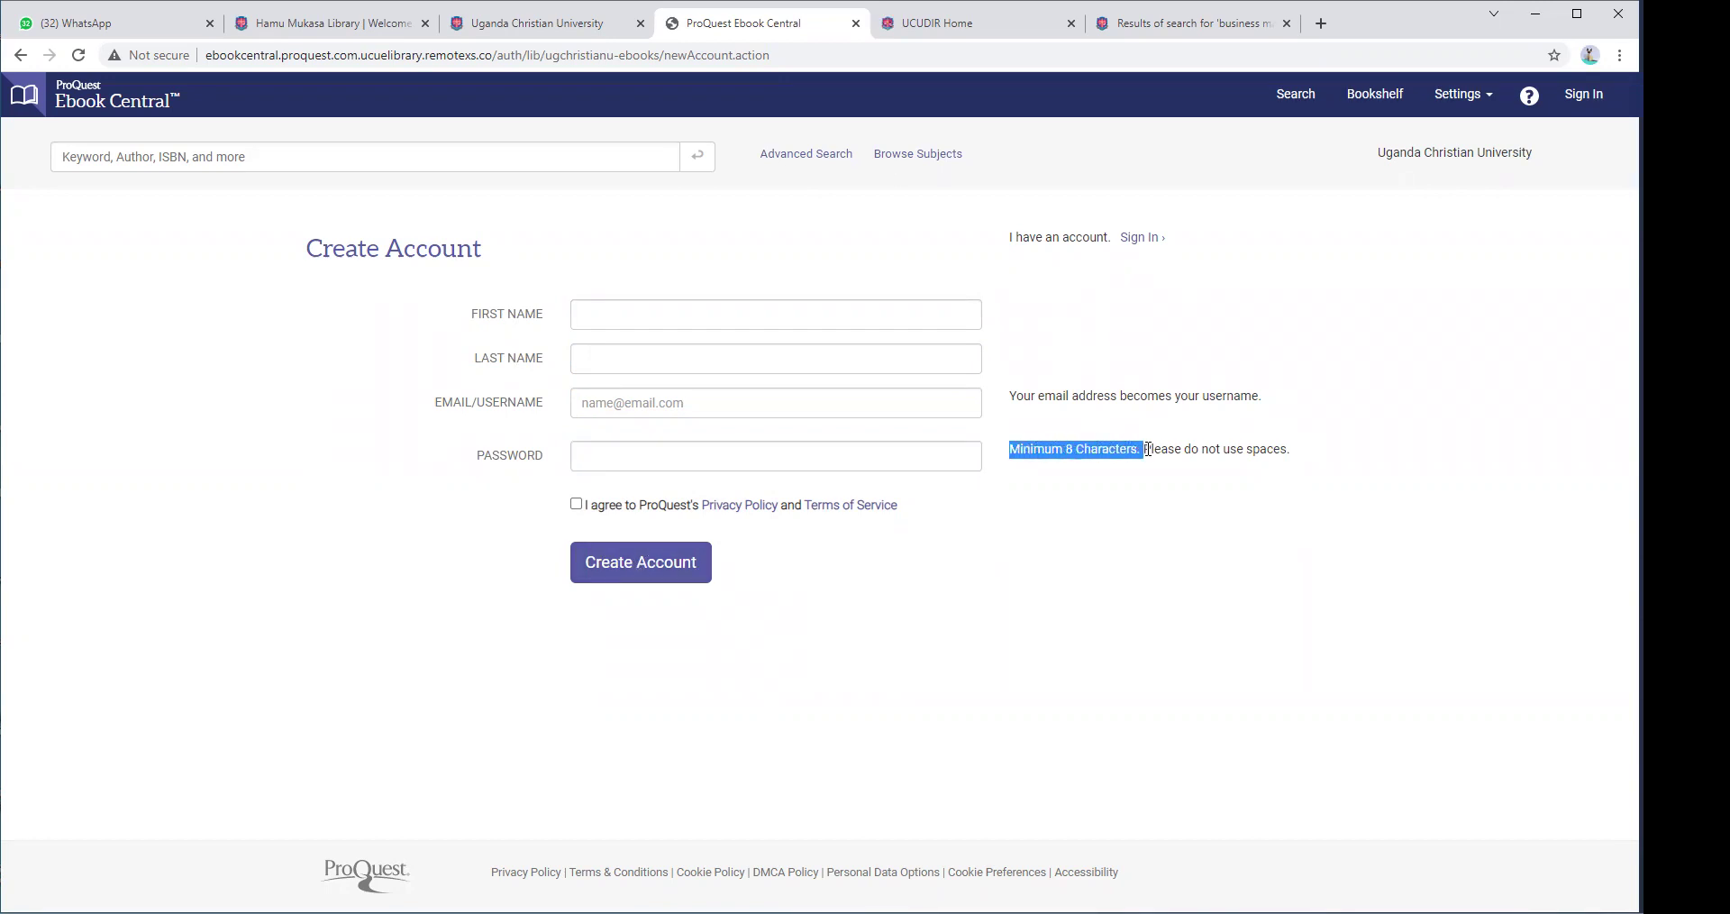
{"action": "left_click", "coordinate": [1032, 568]}
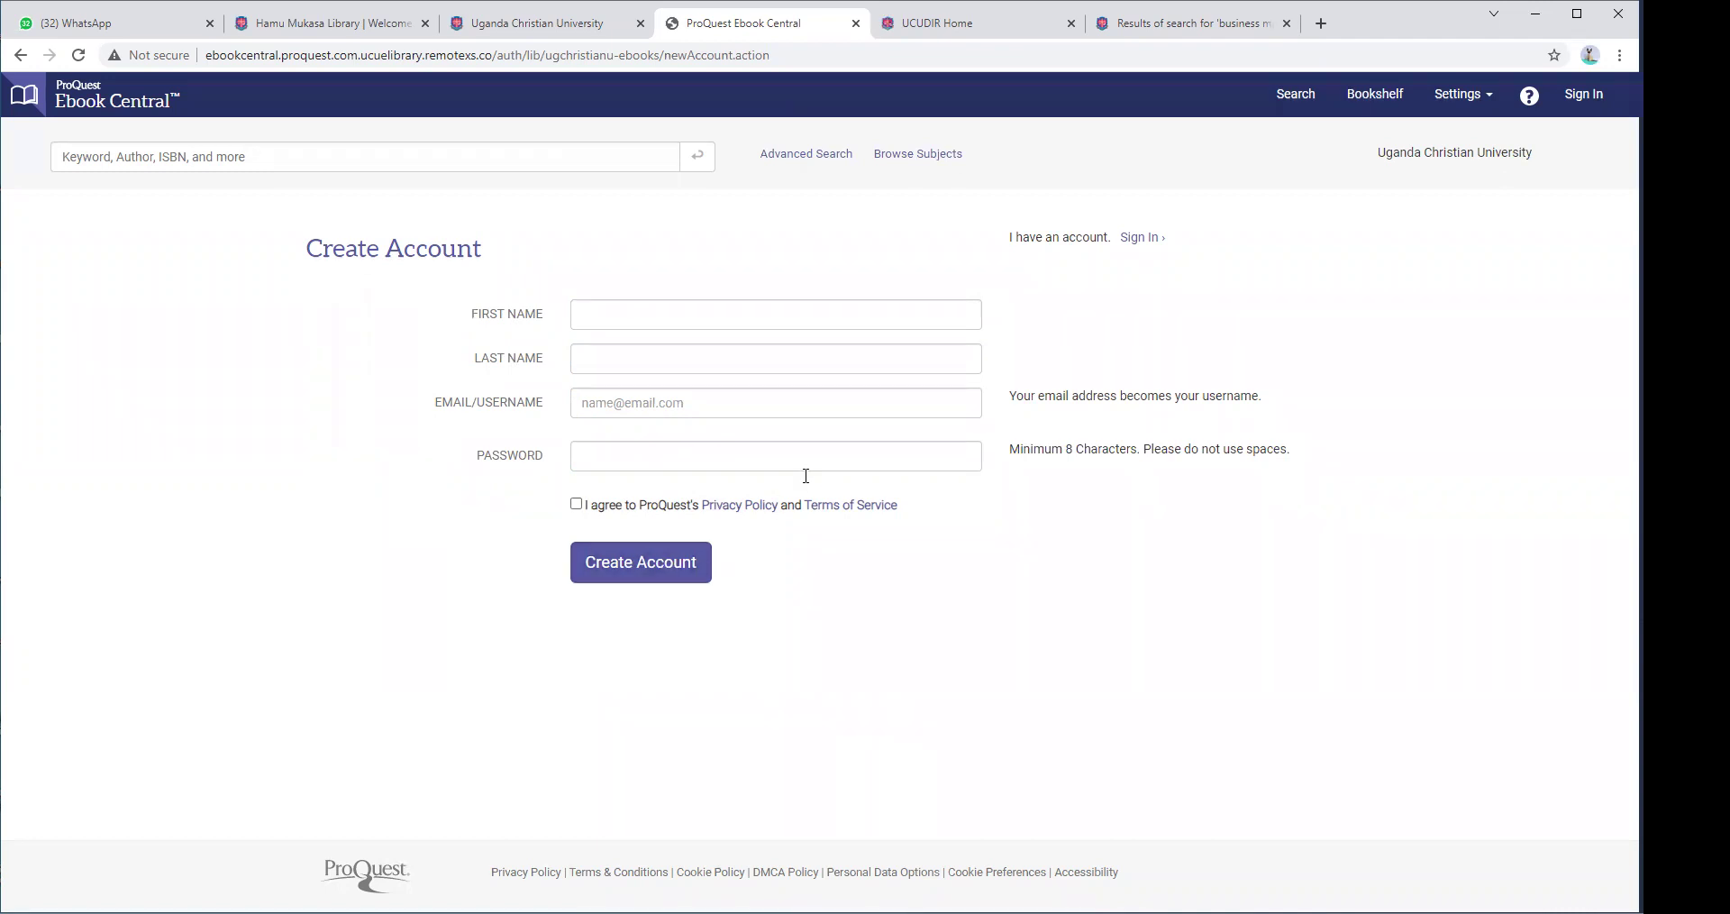
Return to the sign-in page and sign in with the existing account's saved email address and its password.
{"action": "left_click", "coordinate": [1147, 239]}
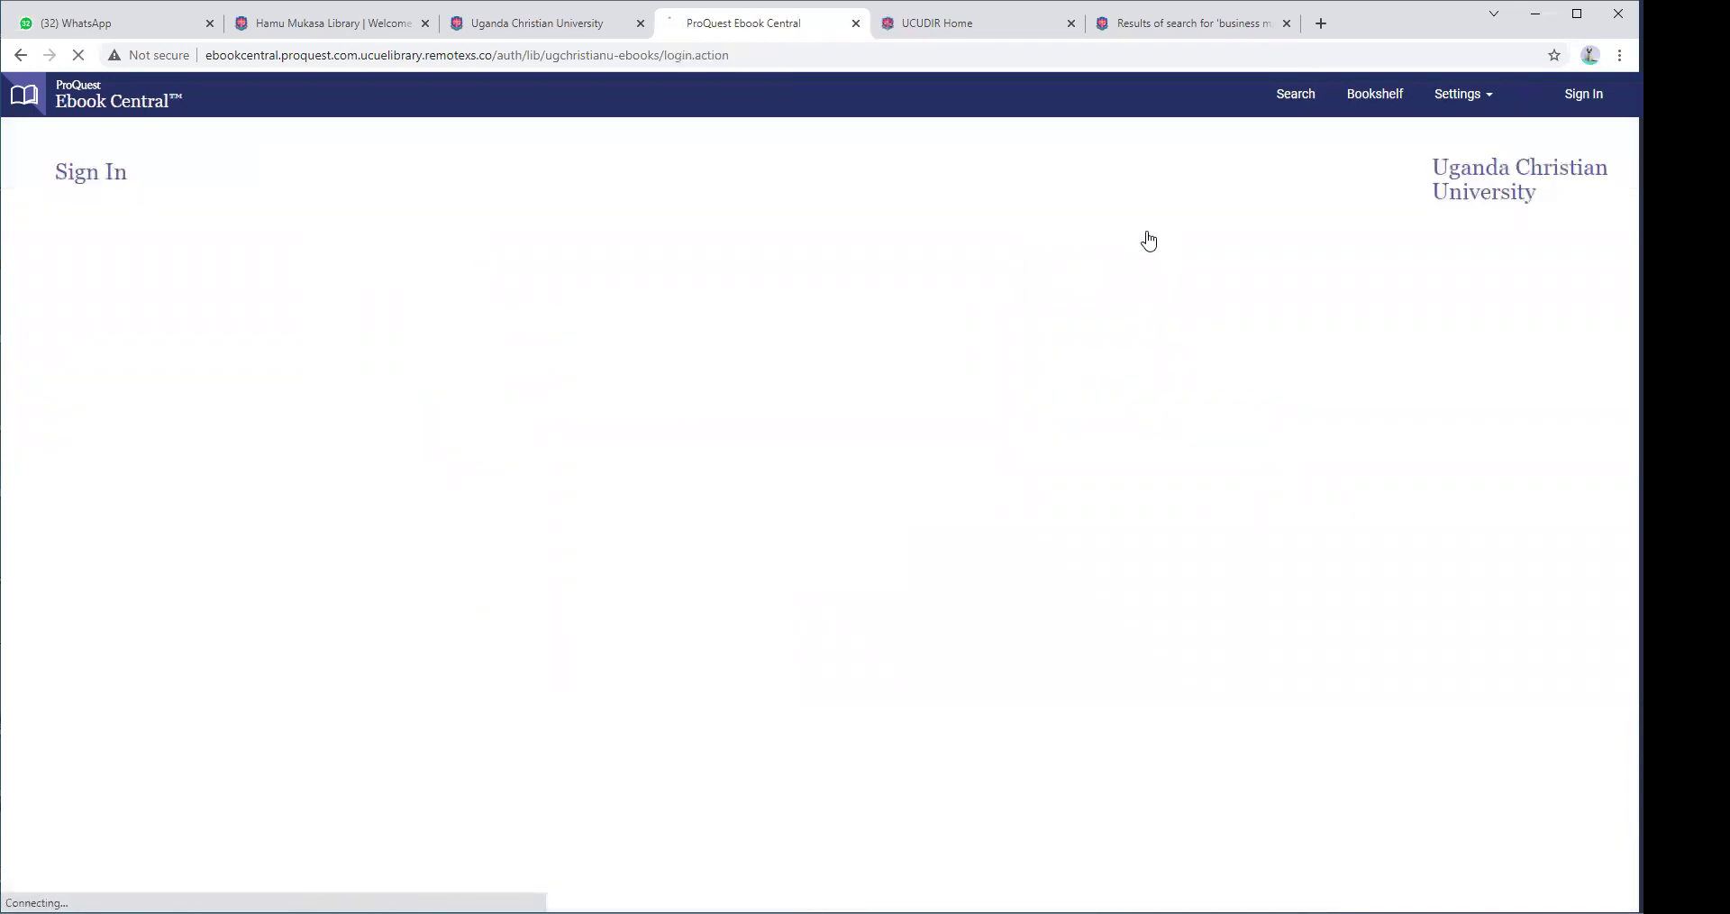
{"action": "left_click", "coordinate": [1119, 469]}
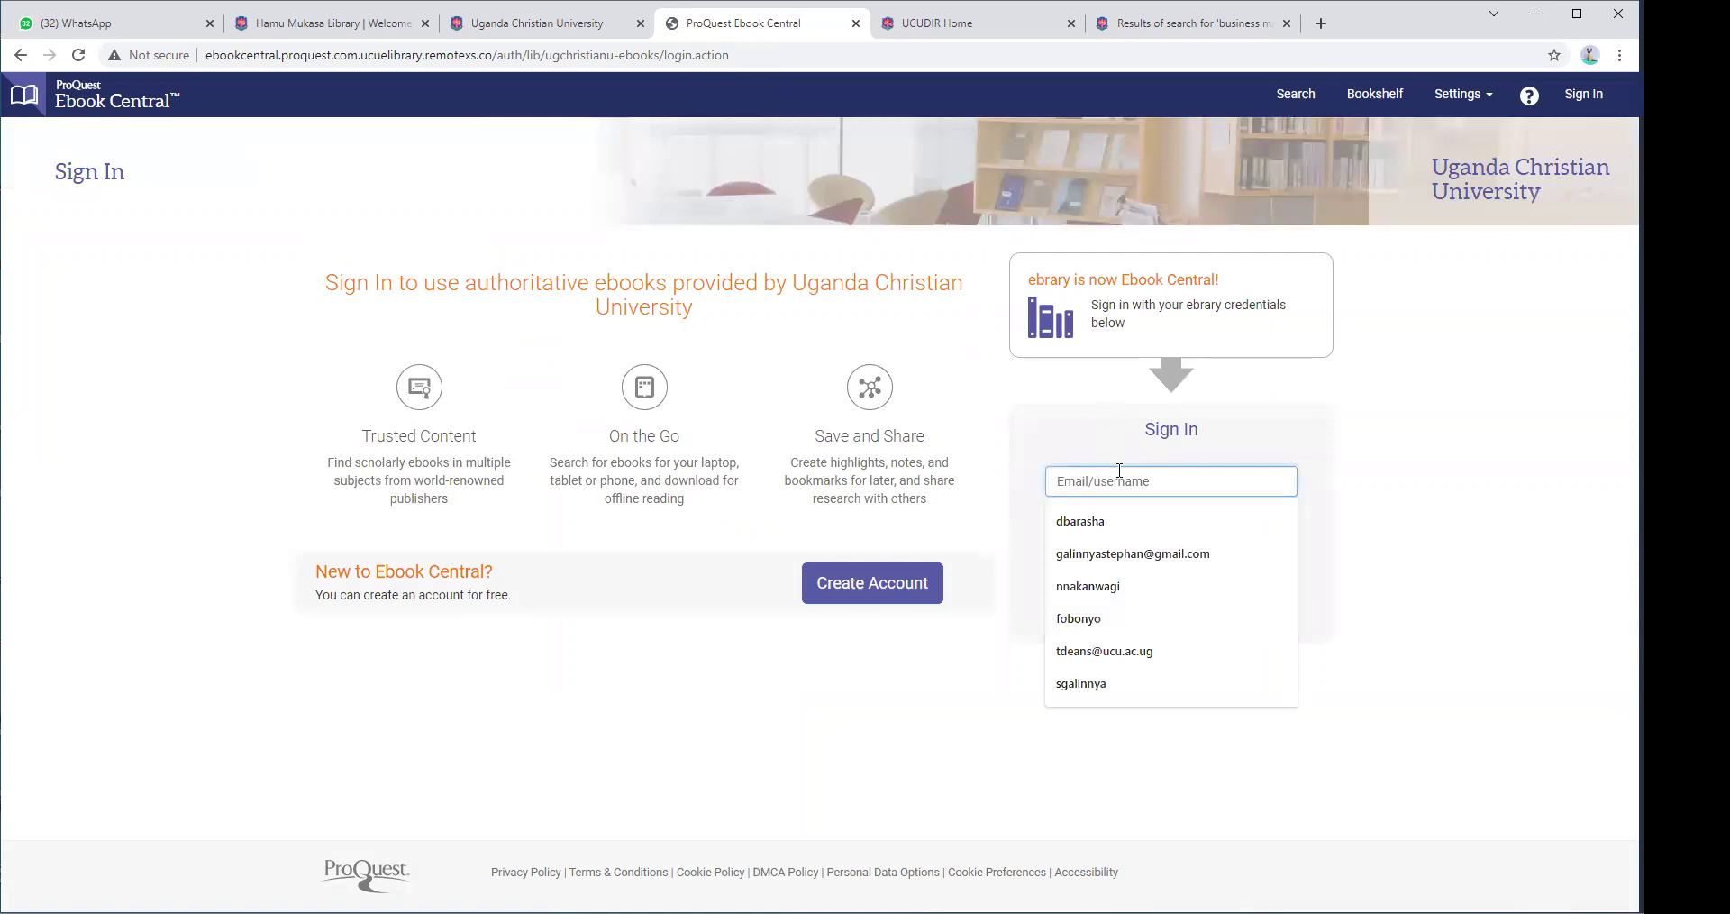
{"action": "left_click", "coordinate": [1132, 553]}
{"action": "left_click", "coordinate": [1127, 528]}
{"action": "type", "text": "******"}
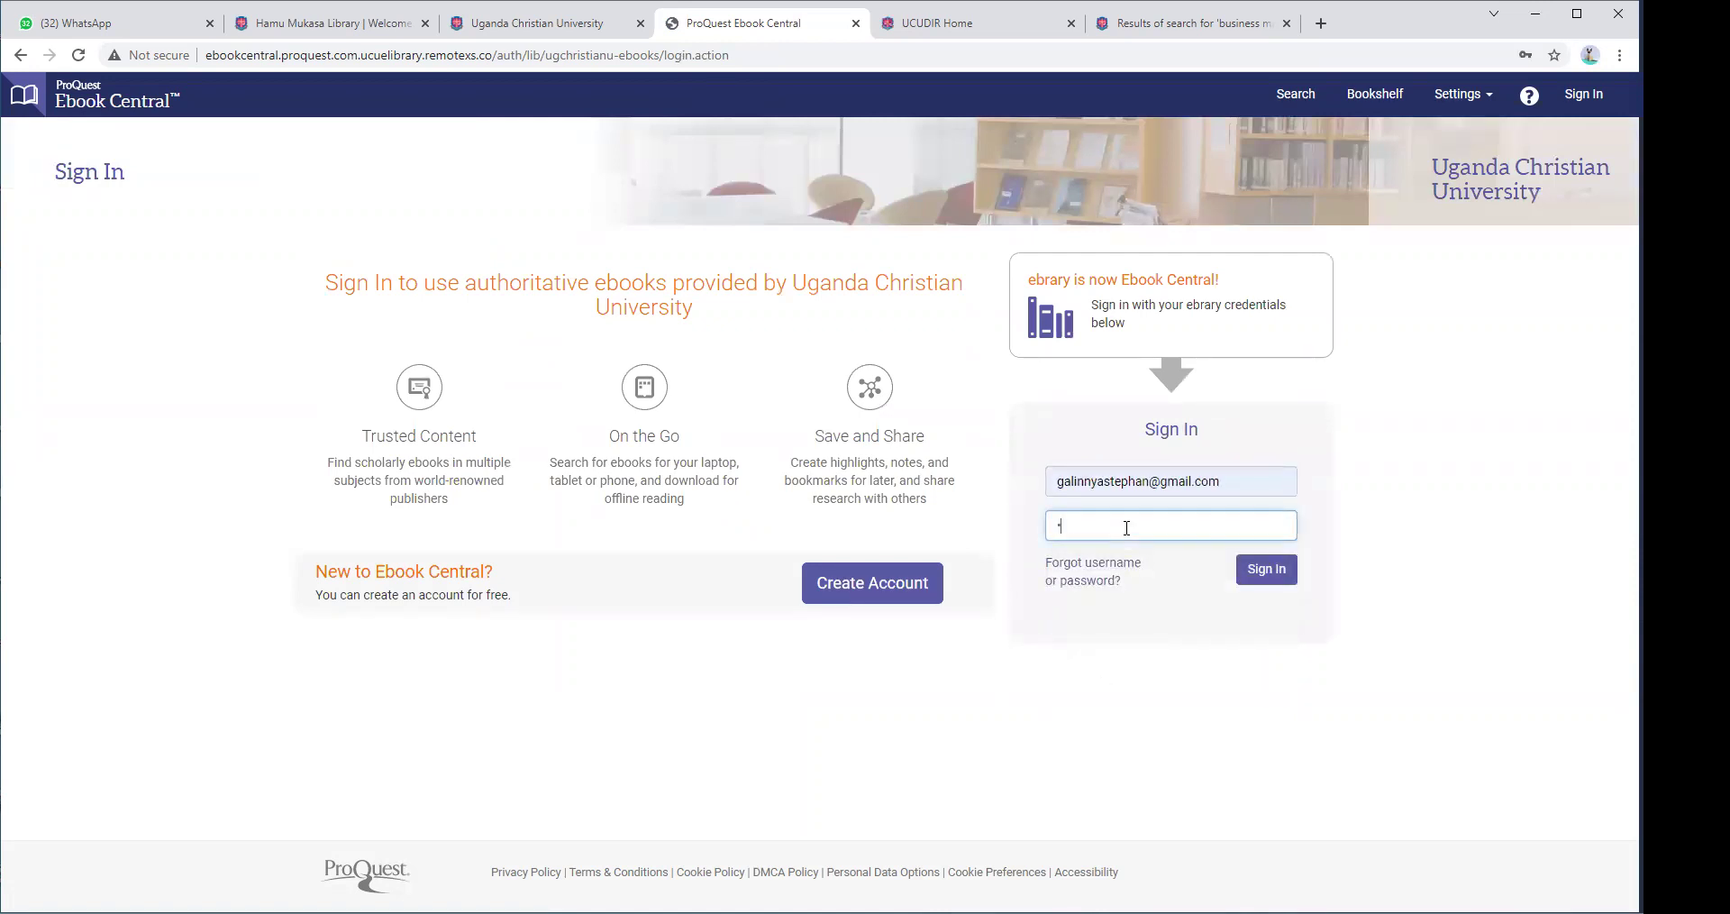
{"action": "type", "text": "******"}
{"action": "left_click", "coordinate": [1267, 569]}
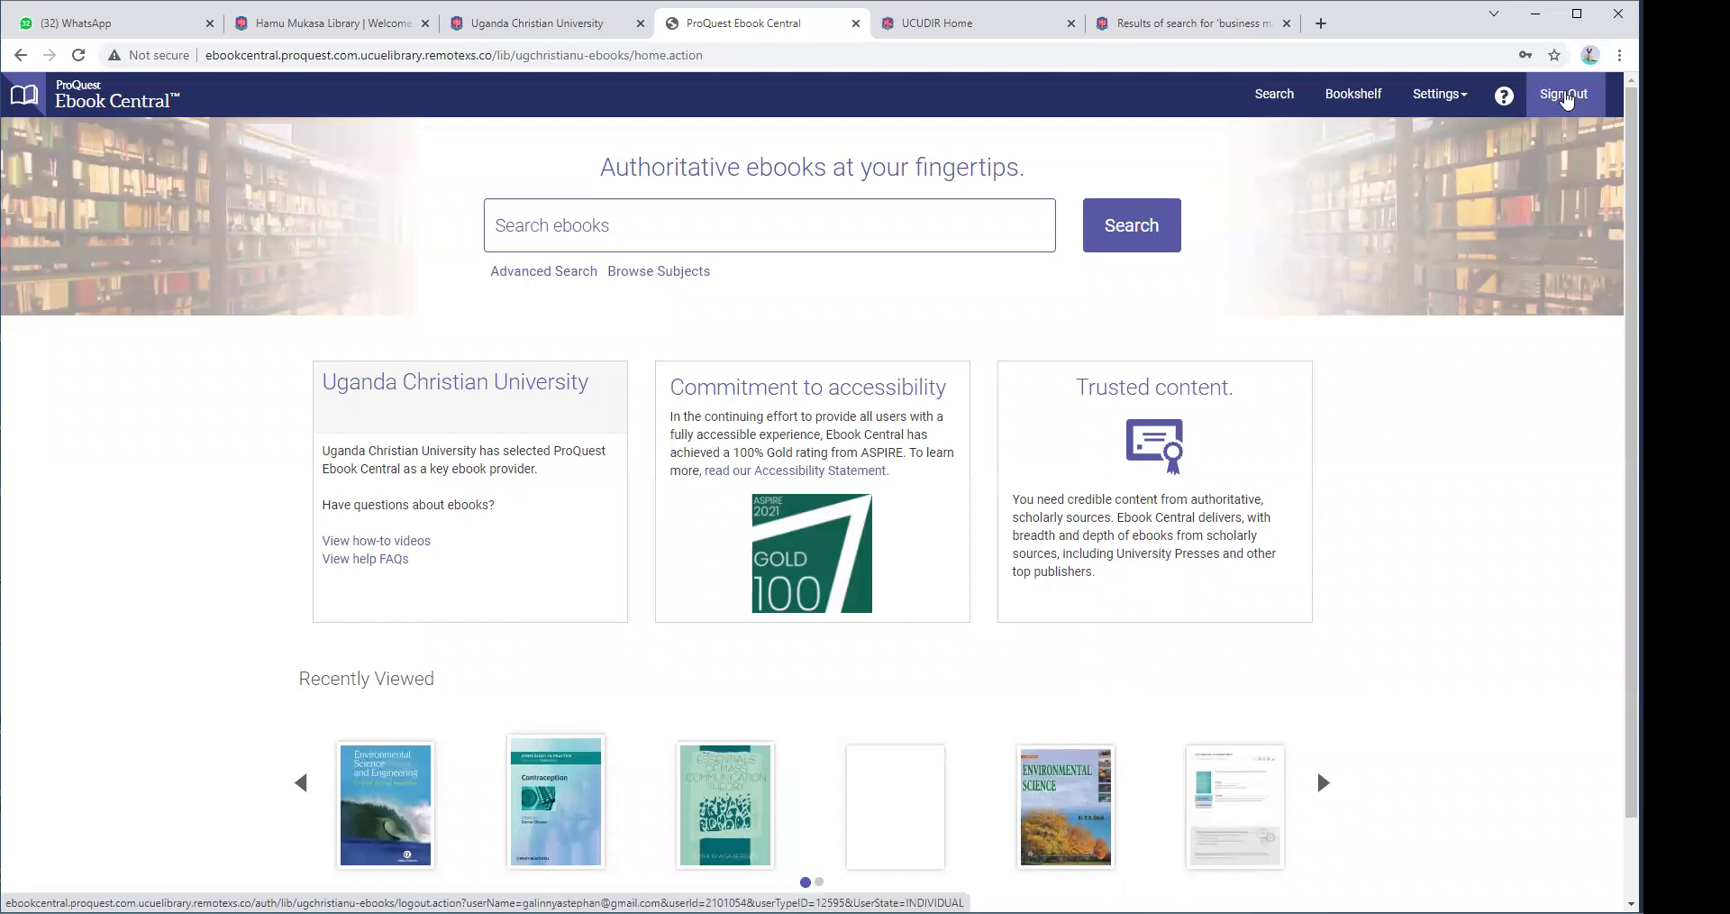
Open the Browse Subjects page in a new tab and switch to it.
{"action": "right_click", "coordinate": [687, 272]}
{"action": "left_click", "coordinate": [725, 280]}
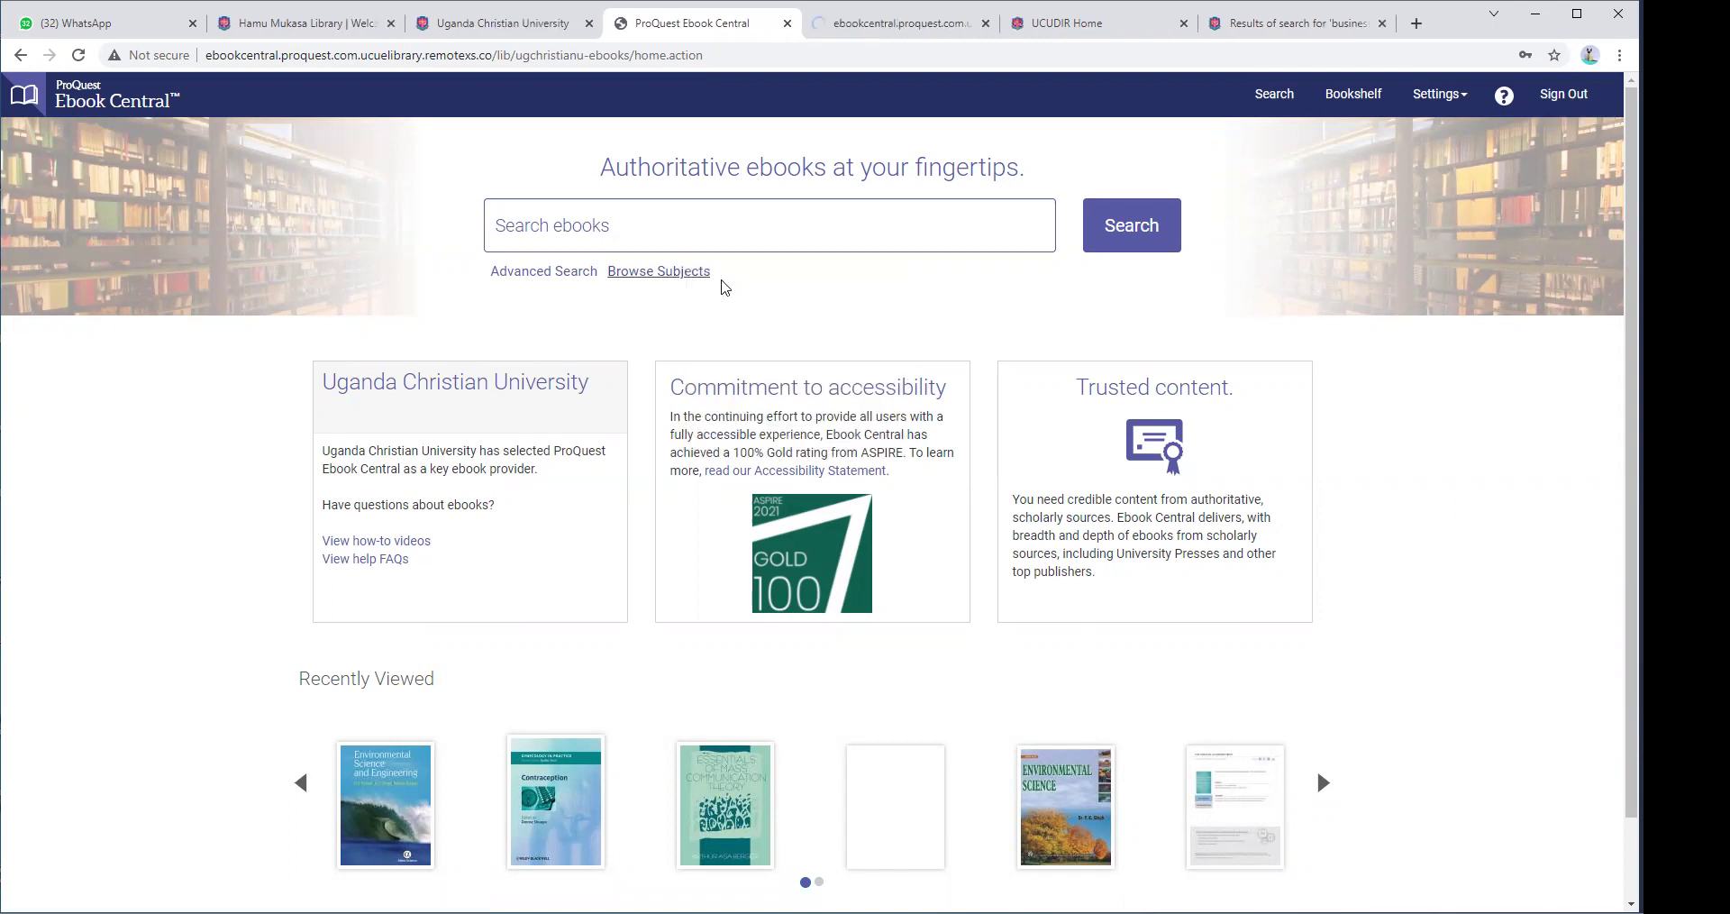
{"action": "left_click", "coordinate": [878, 22]}
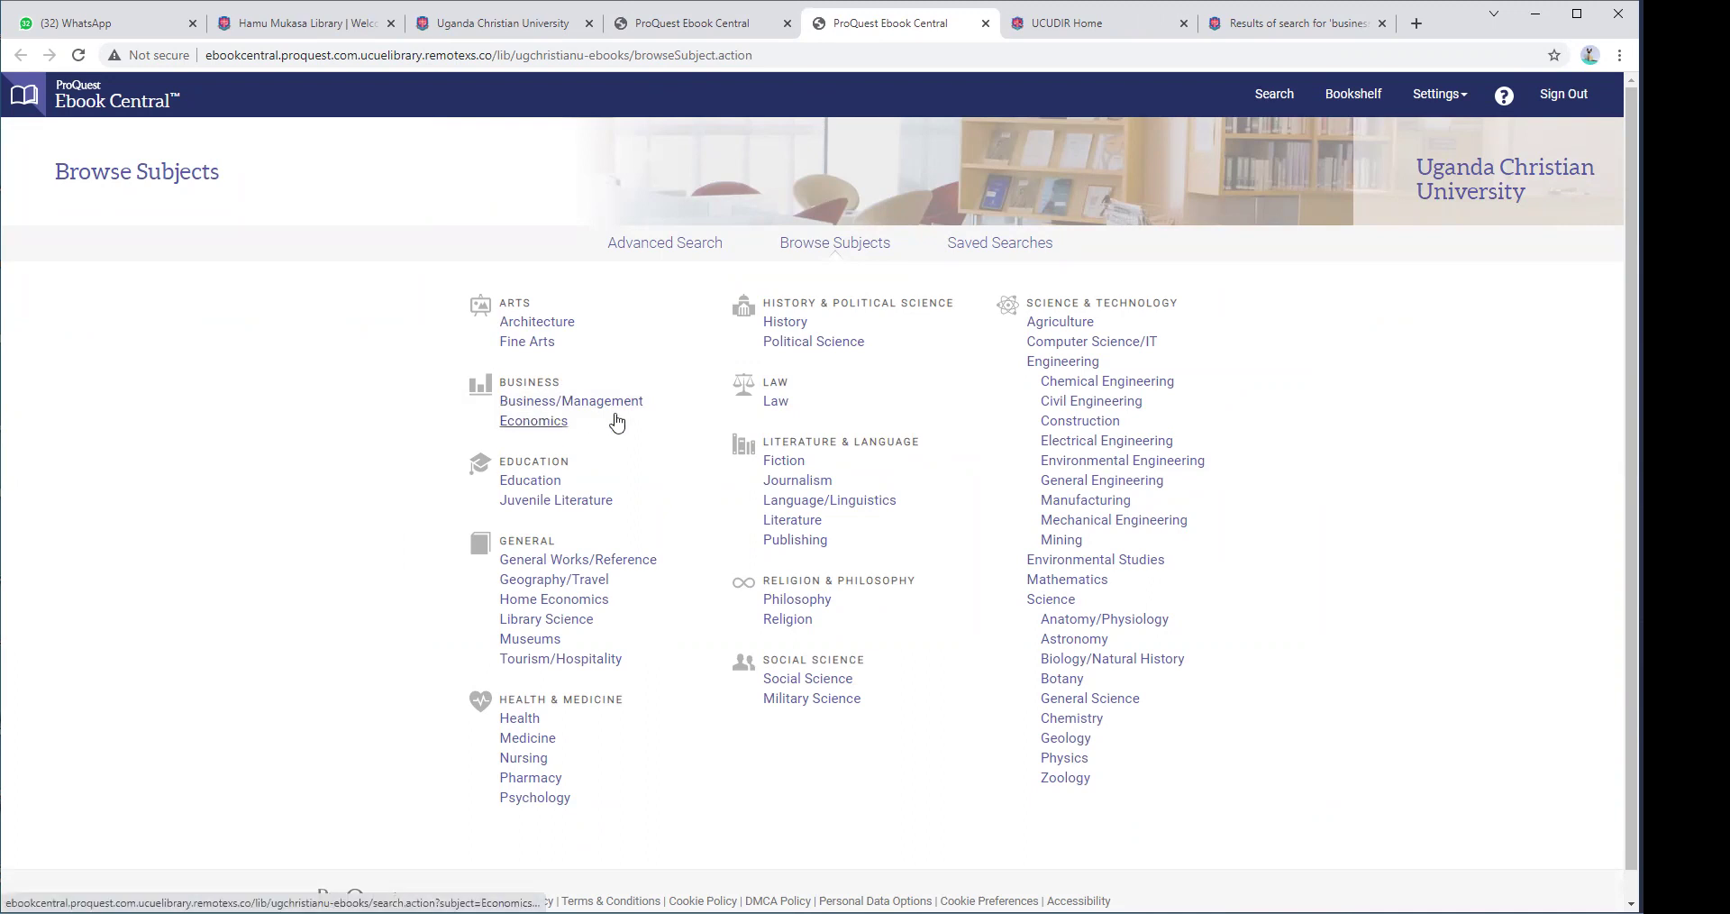
Open the Business/Management and Economics subjects in separate new tabs and view each subject's book results, ending on Economics.
{"action": "right_click", "coordinate": [552, 405]}
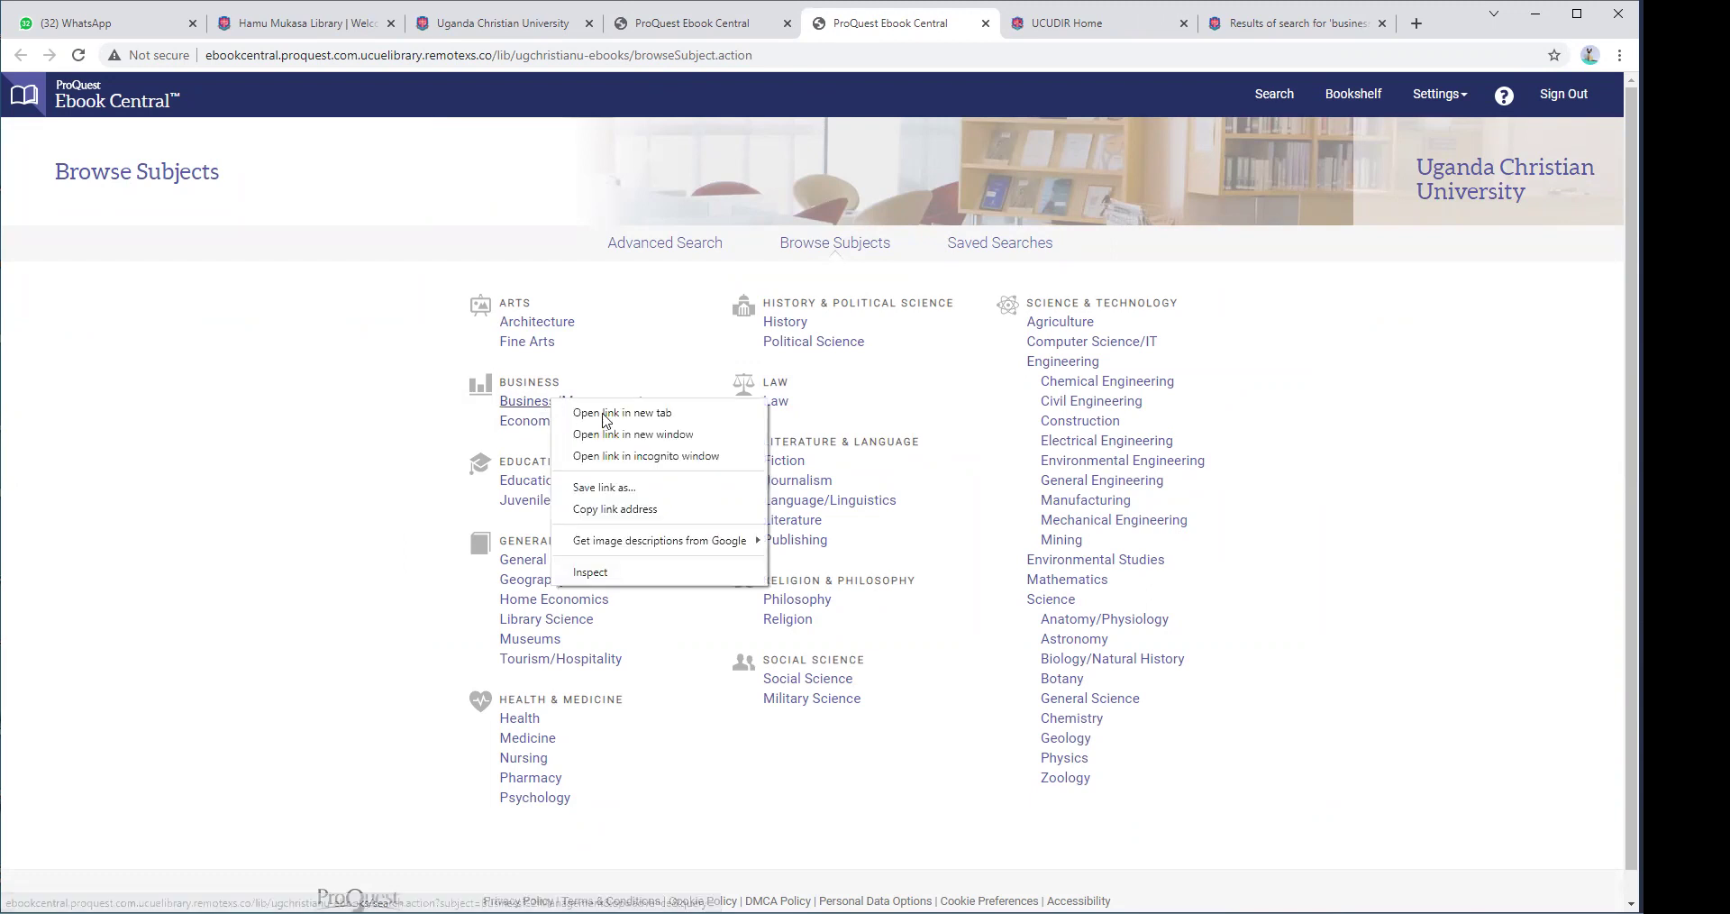
{"action": "left_click", "coordinate": [610, 420]}
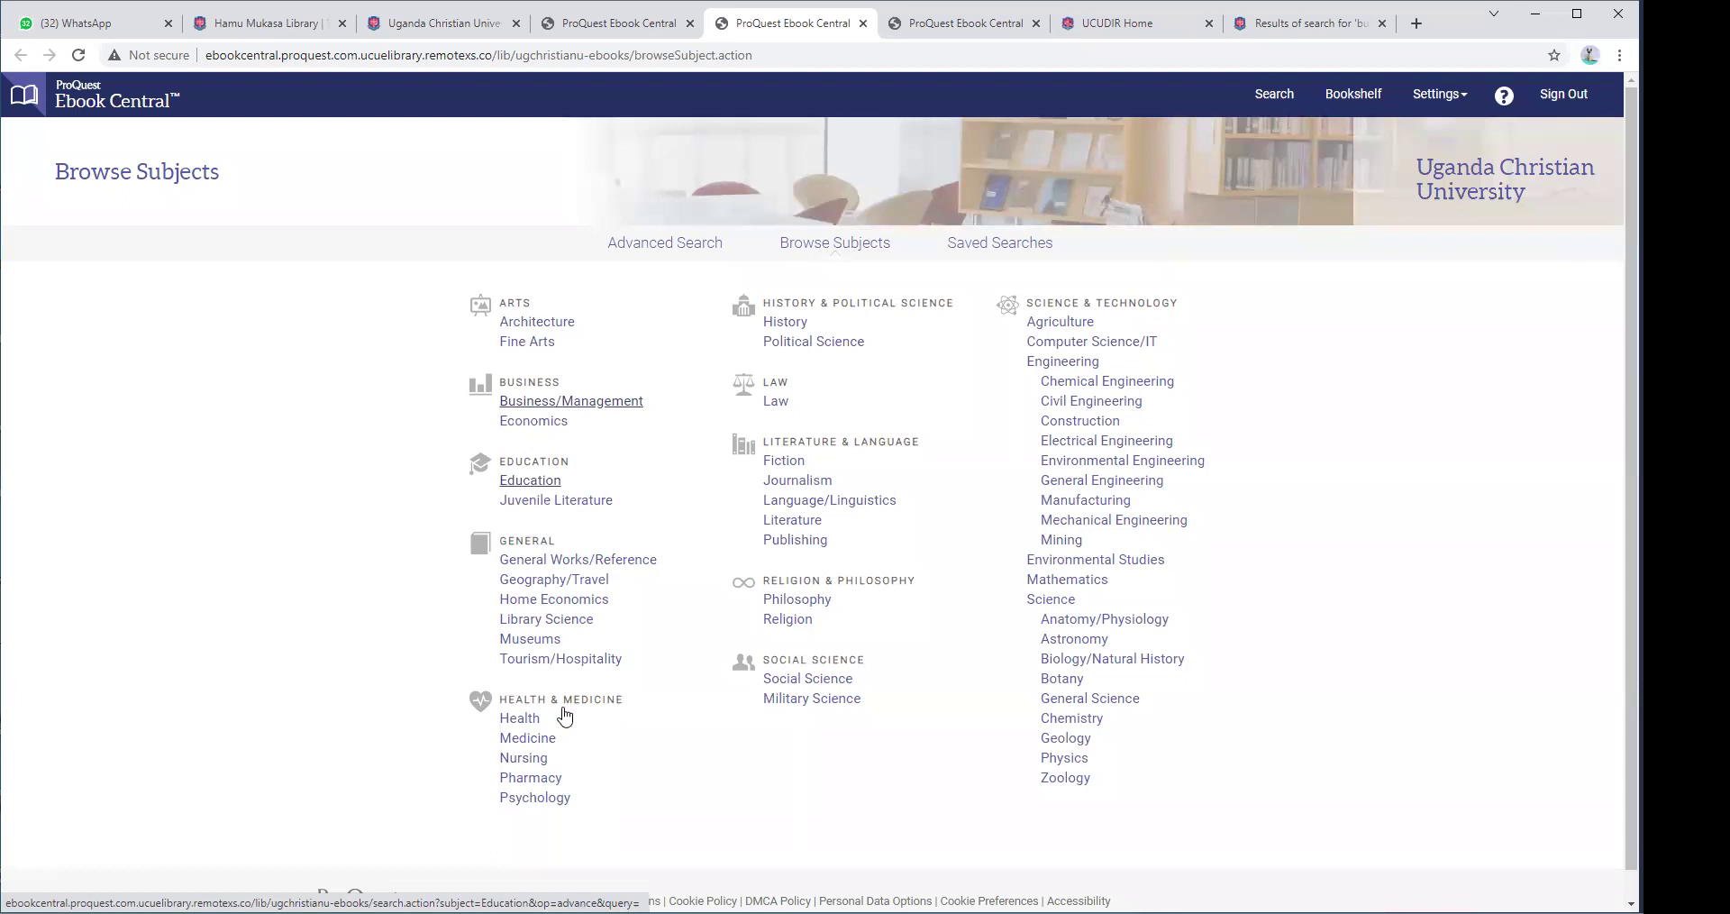
{"action": "right_click", "coordinate": [543, 430]}
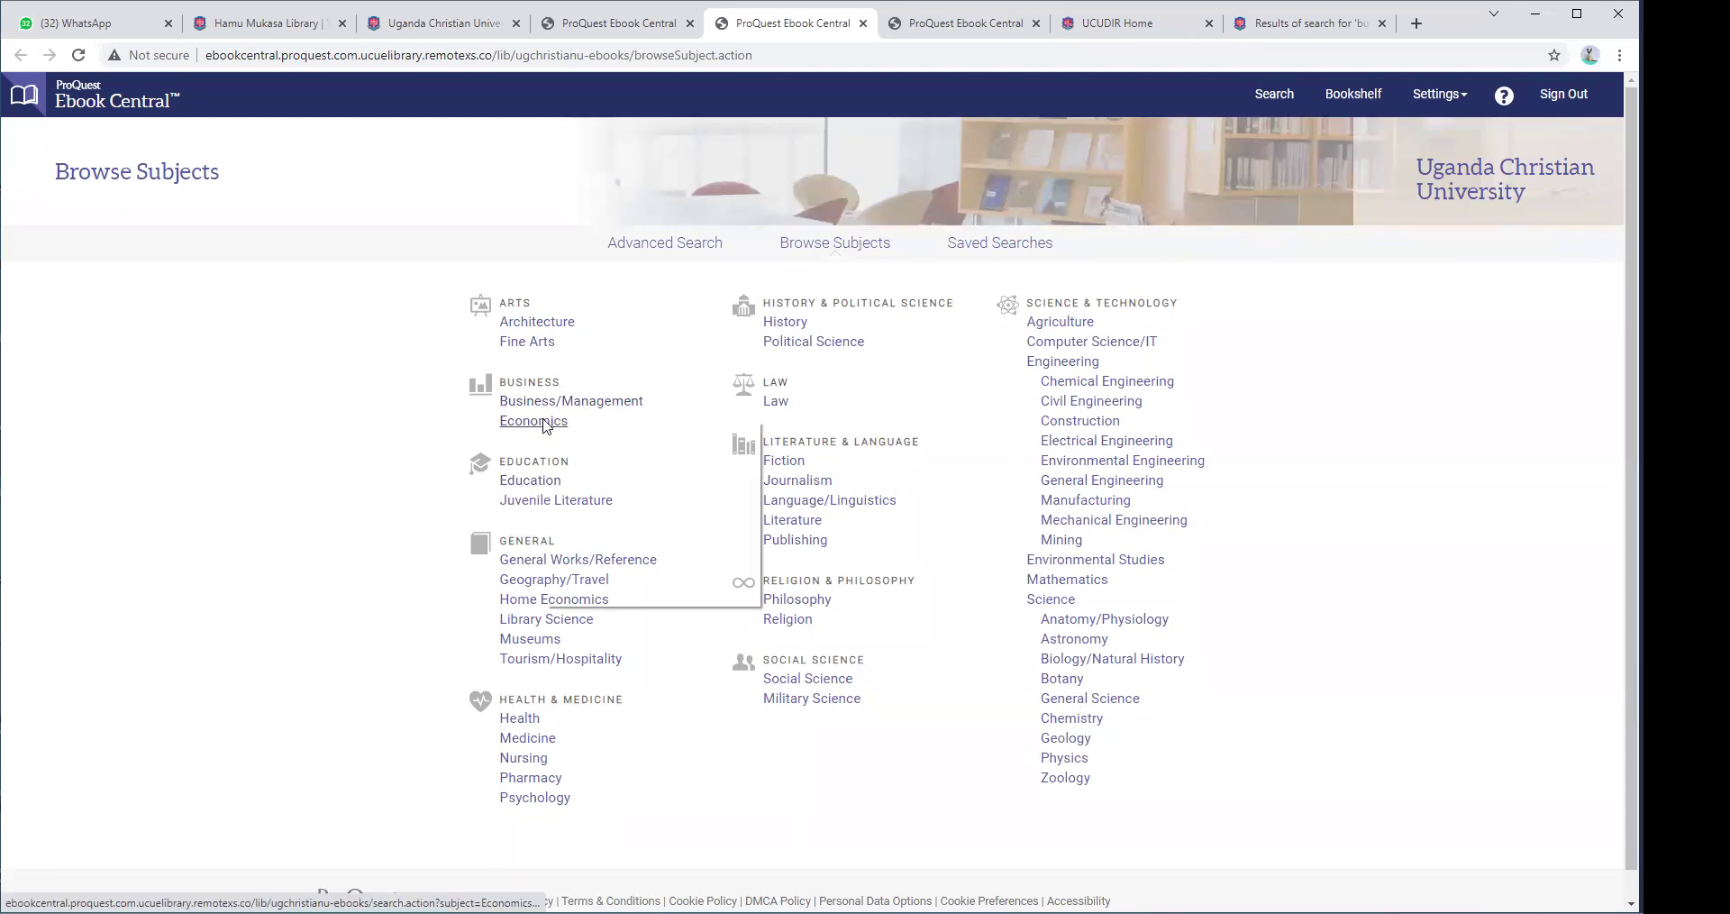
{"action": "left_click", "coordinate": [580, 433]}
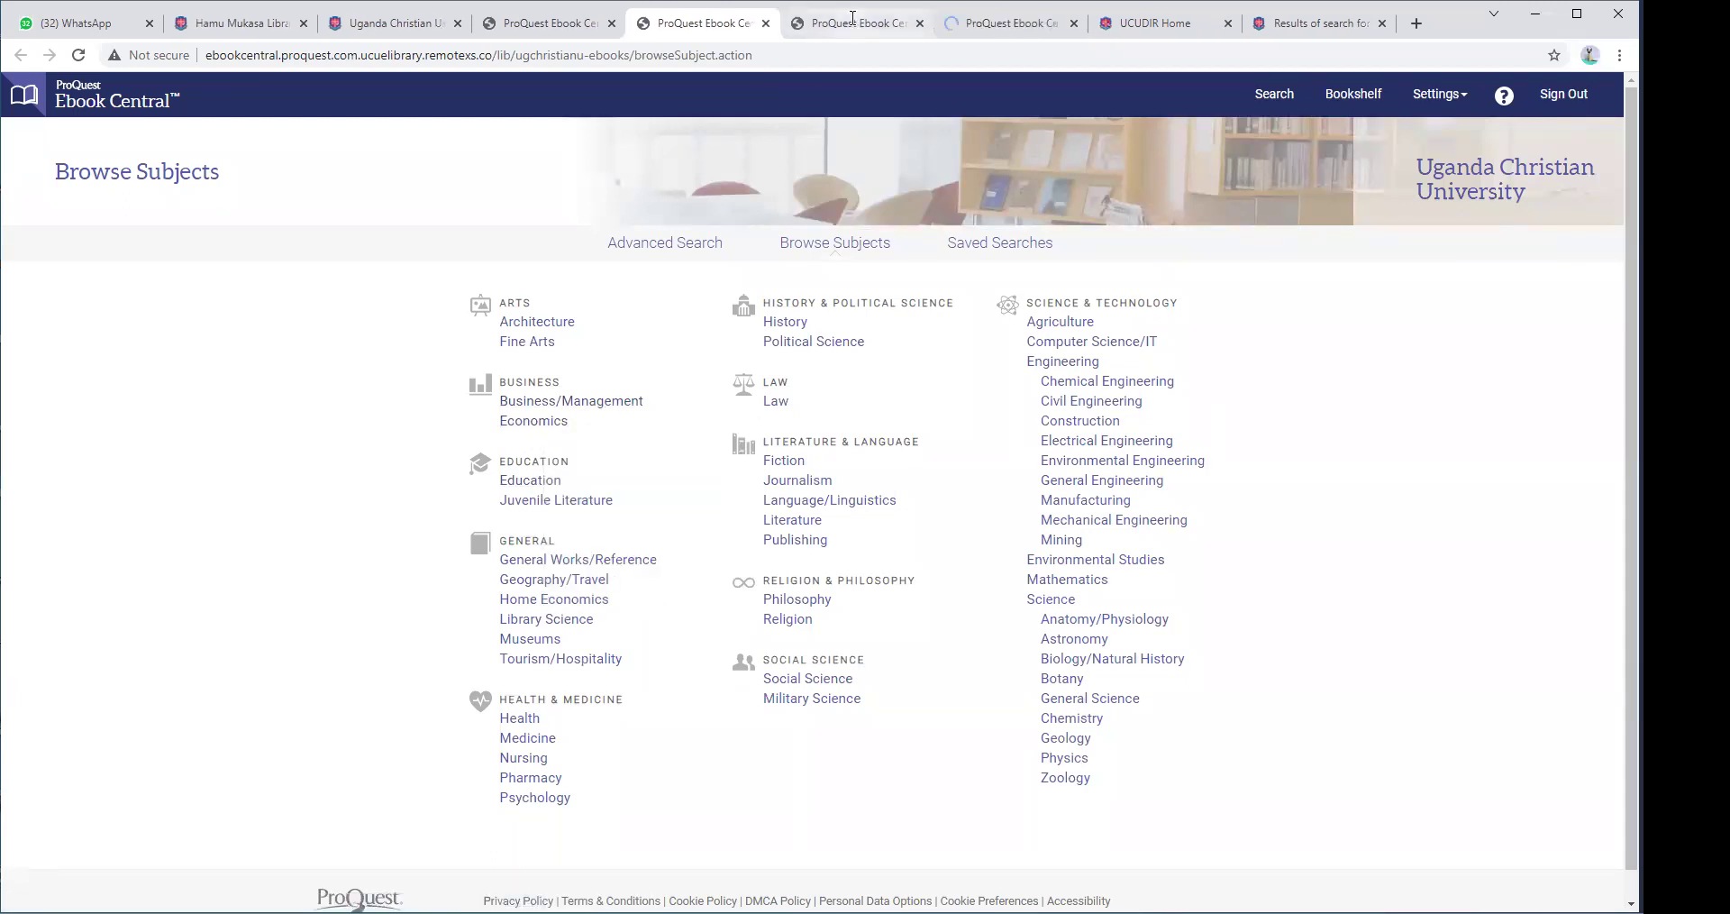
{"action": "left_click", "coordinate": [853, 22]}
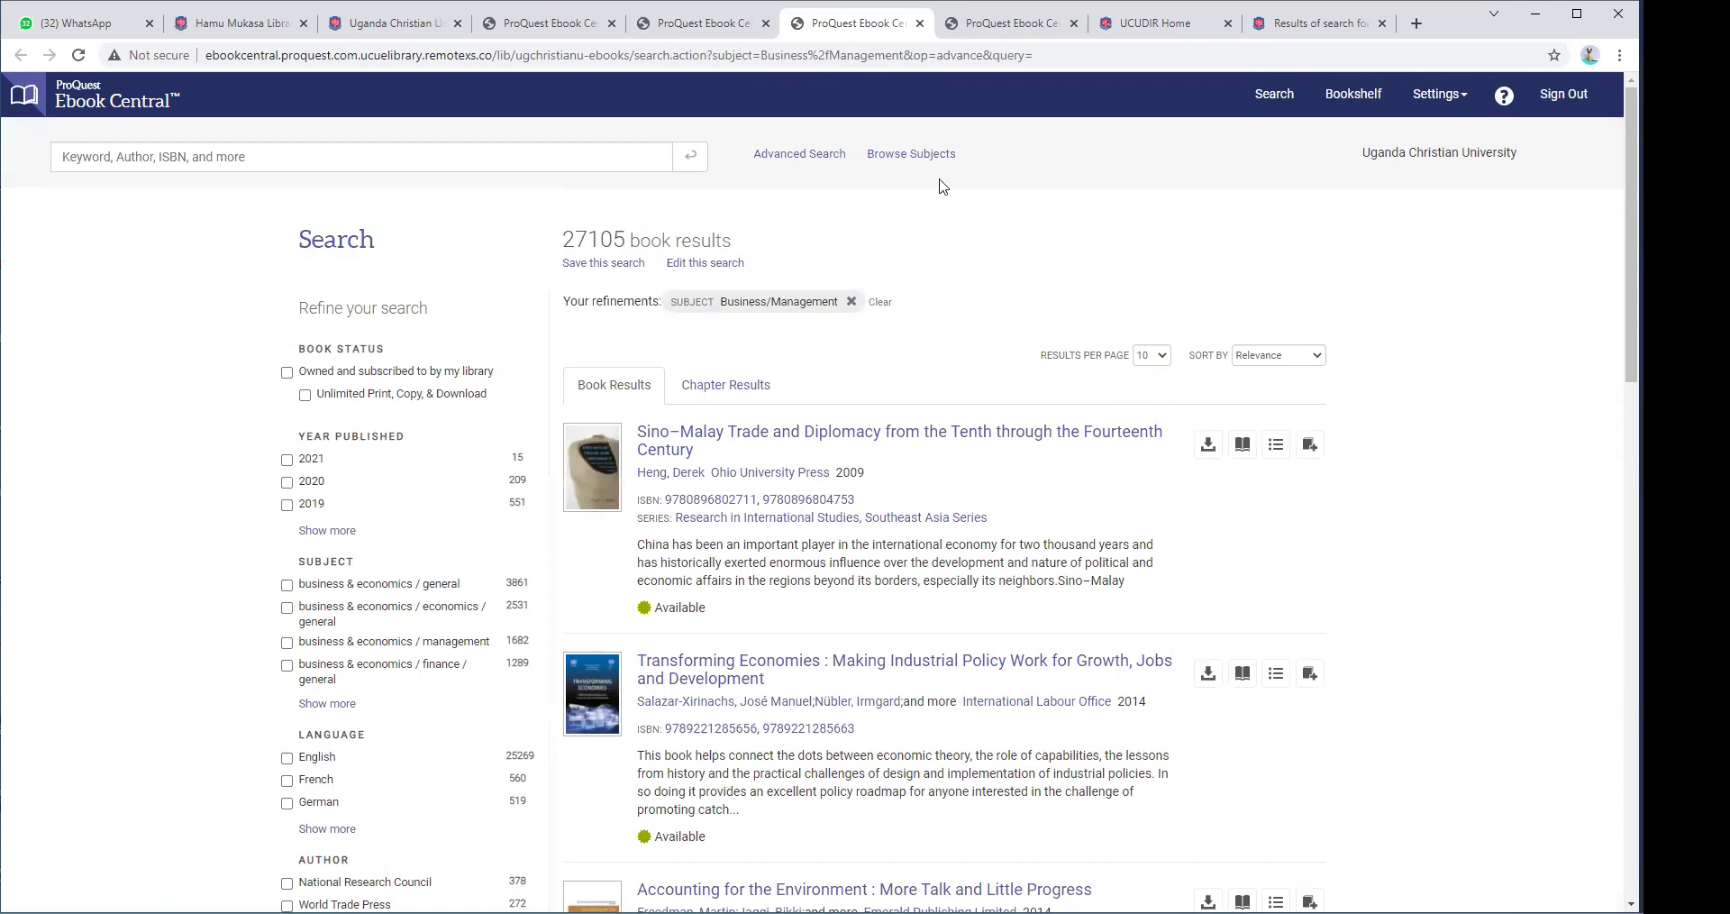
{"action": "left_click", "coordinate": [989, 25]}
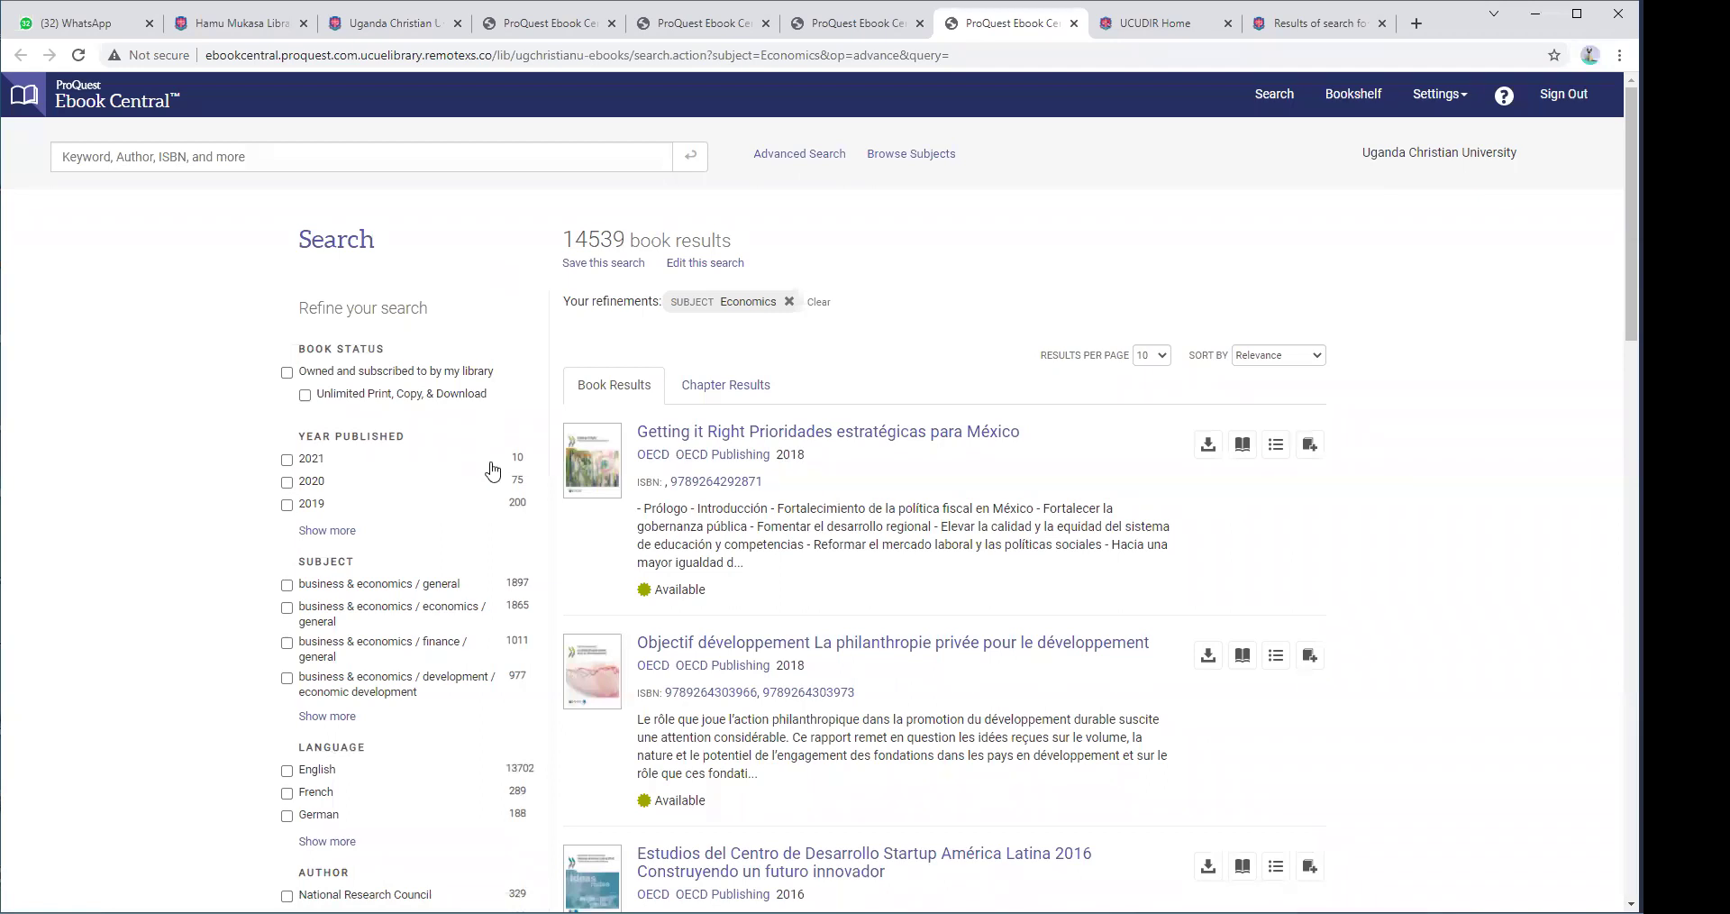
Limit the Economics results to books owned and subscribed to by the library with unlimited print, copy and download.
{"action": "scroll", "coordinate": [397, 270], "scroll_direction": "down", "scroll_amount": 1}
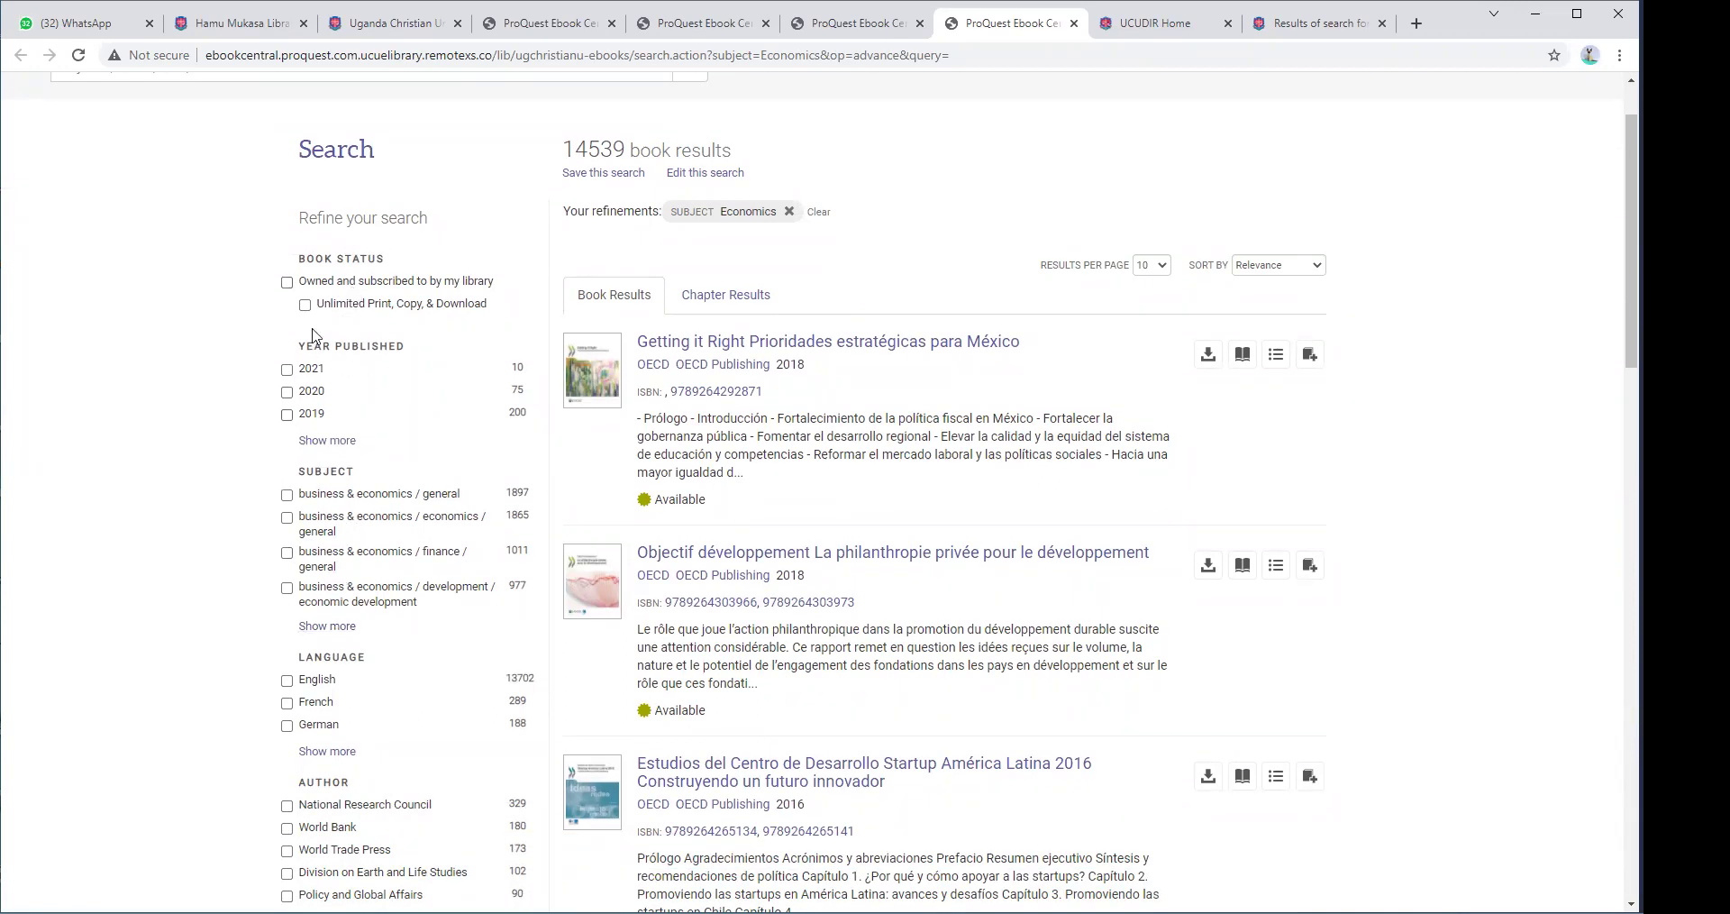
{"action": "left_click_drag", "start_coordinate": [299, 217], "coordinate": [458, 232]}
{"action": "left_click", "coordinate": [503, 254]}
{"action": "left_click", "coordinate": [288, 283]}
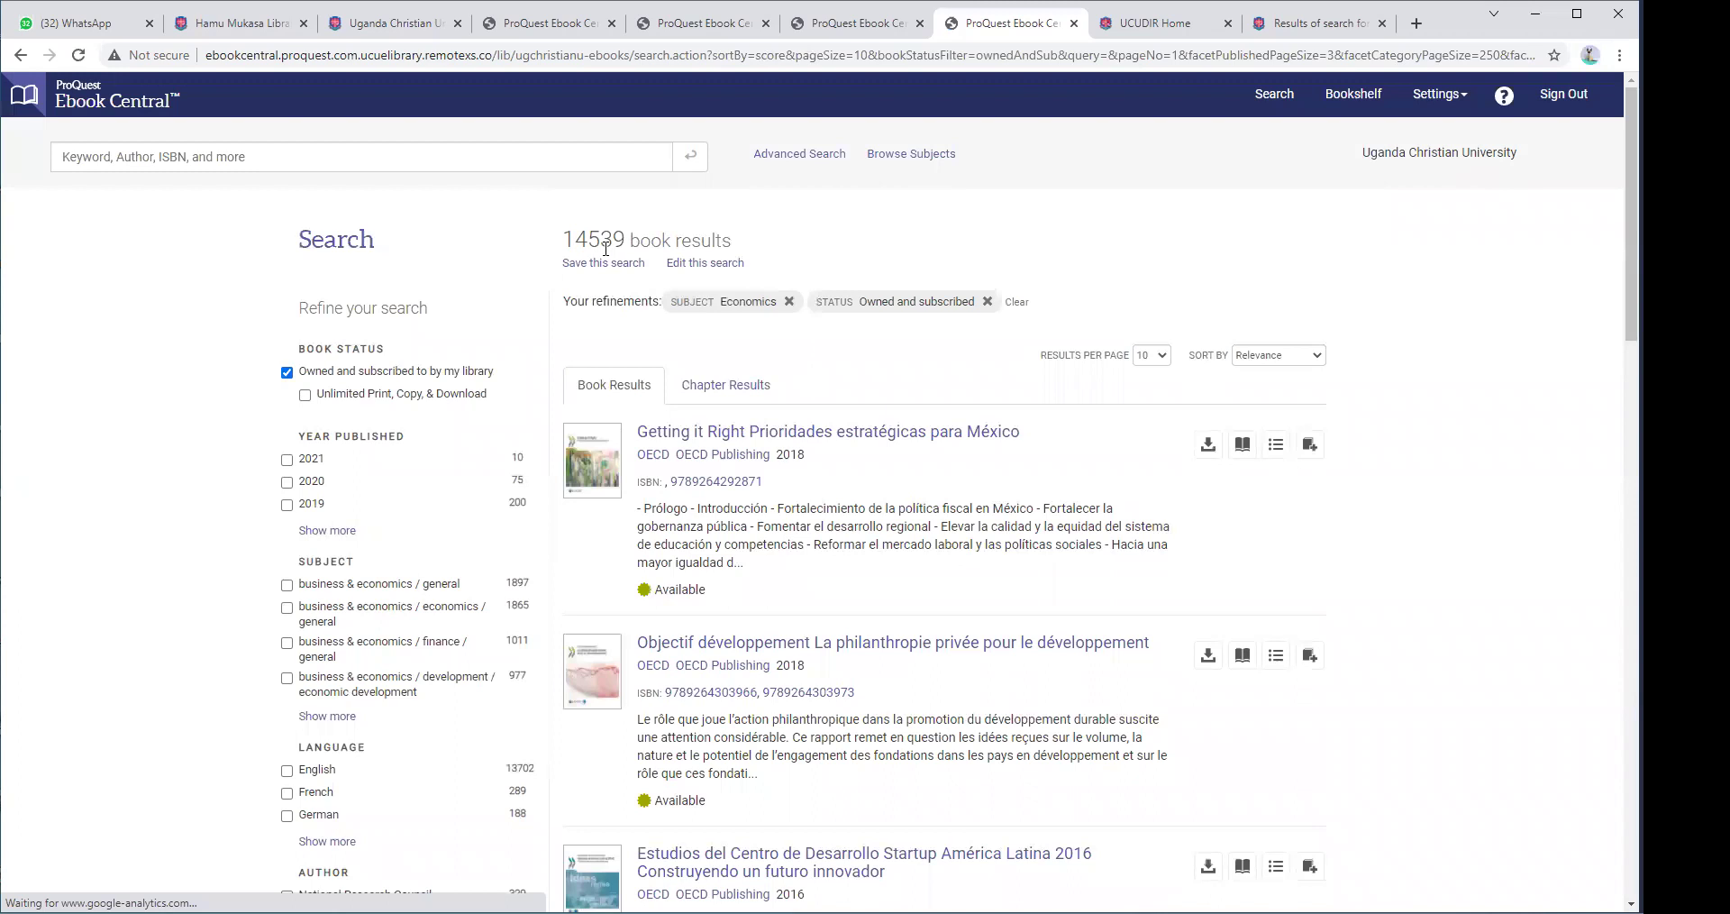
{"action": "left_click", "coordinate": [286, 374]}
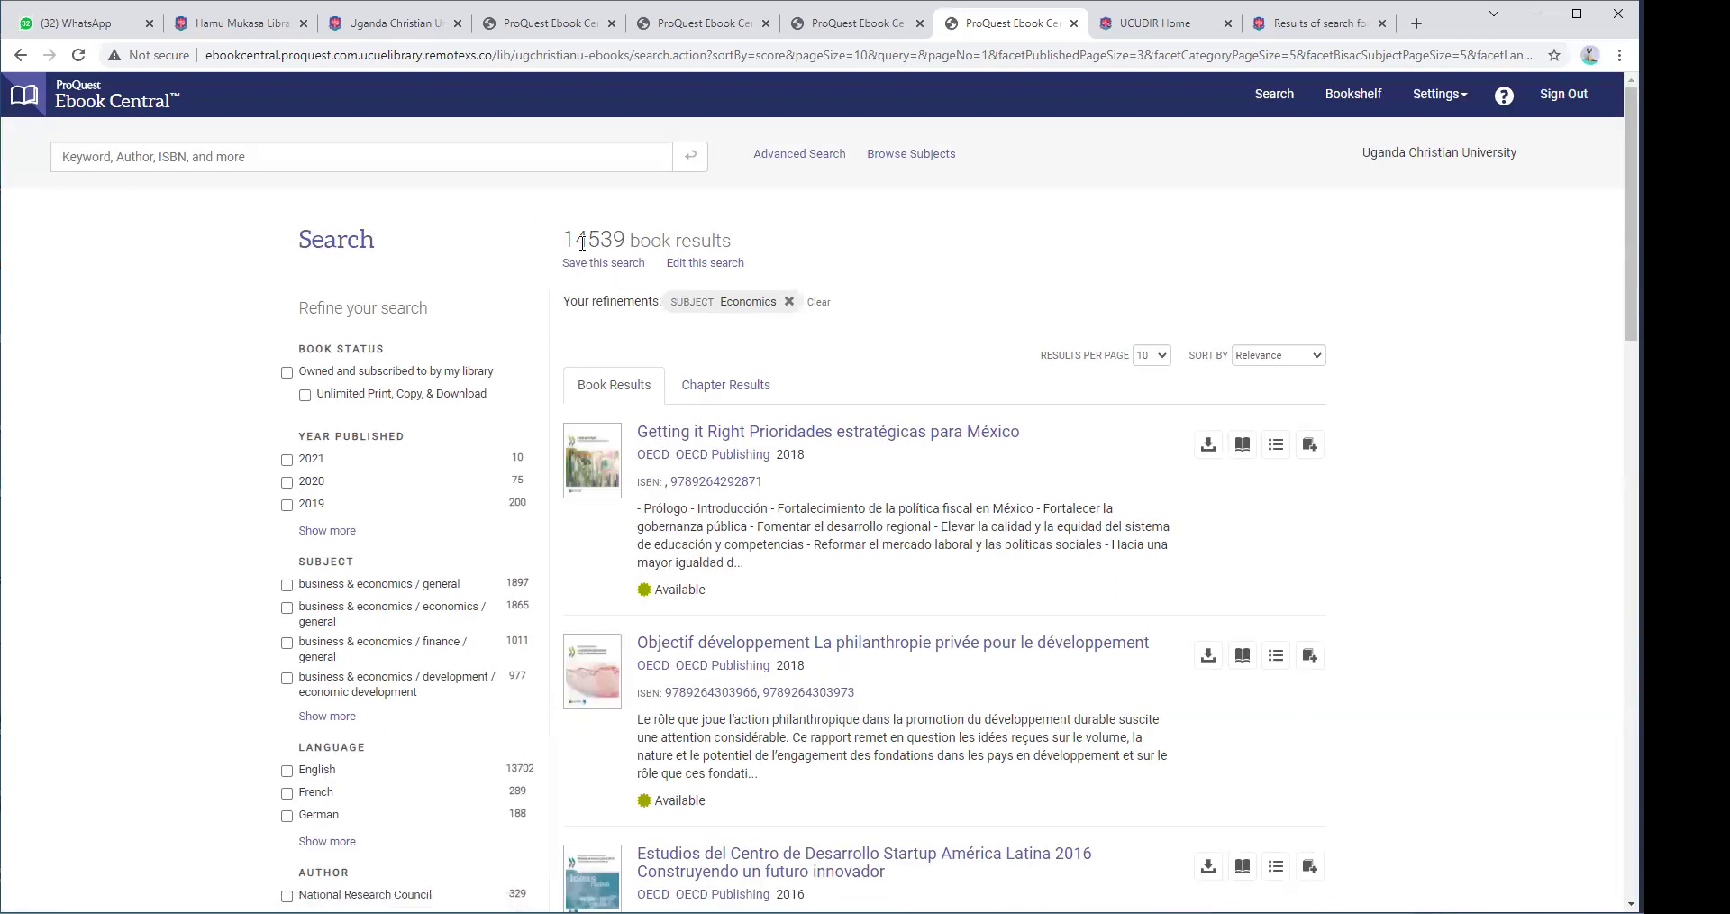
{"action": "left_click", "coordinate": [286, 372]}
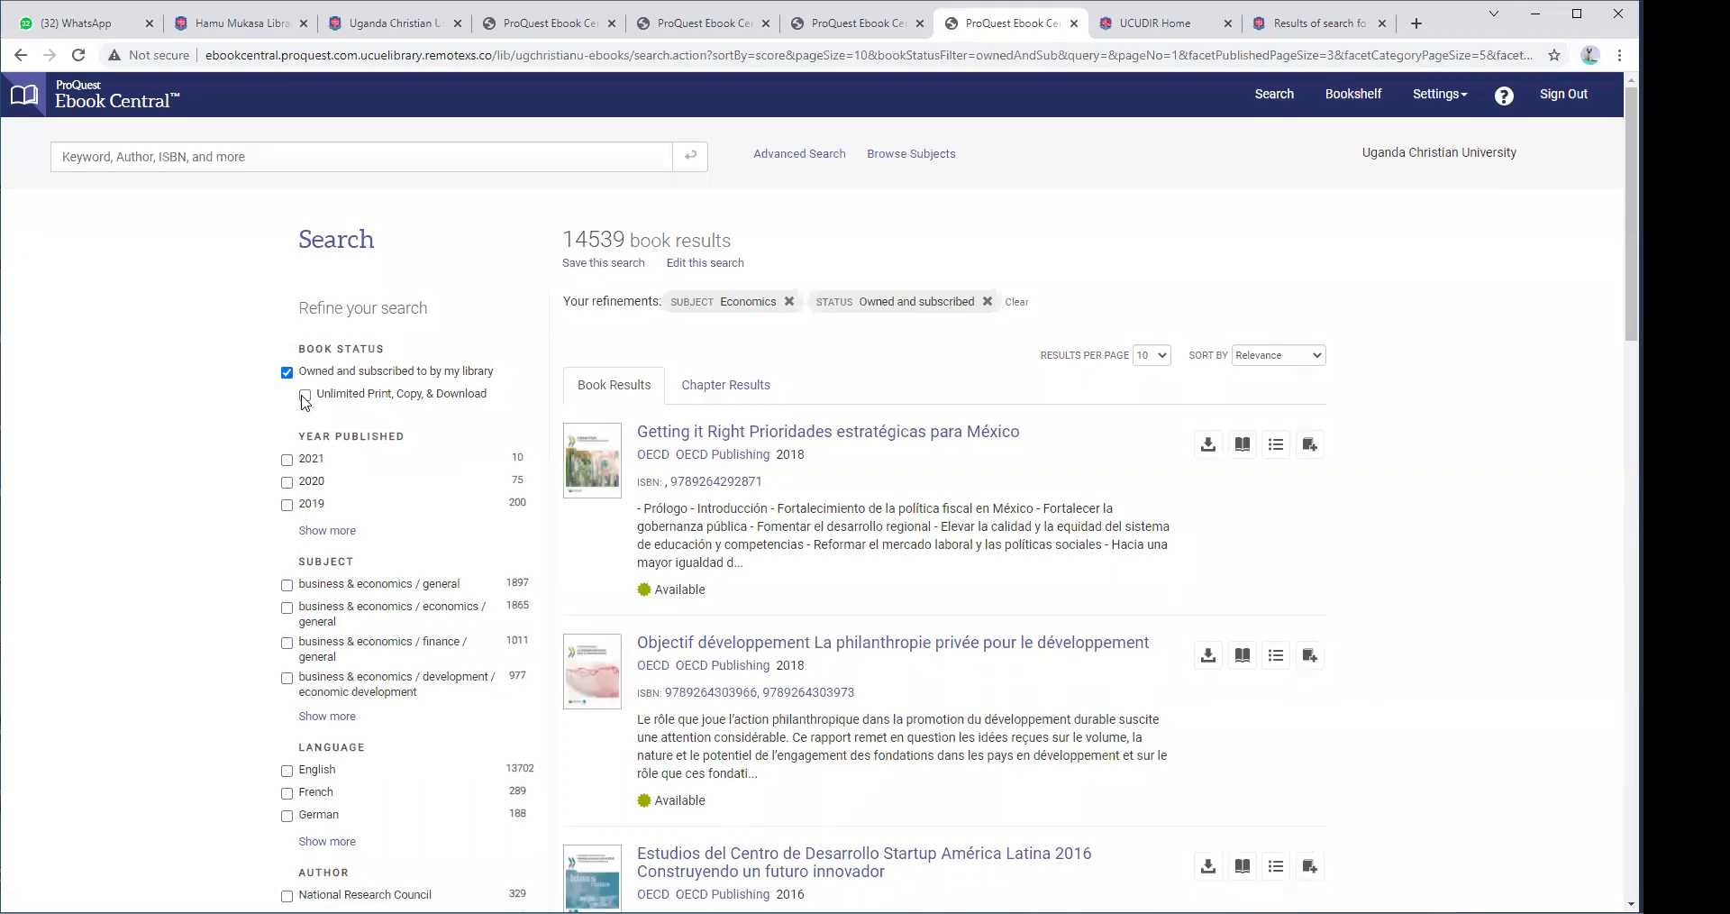
{"action": "left_click", "coordinate": [304, 395]}
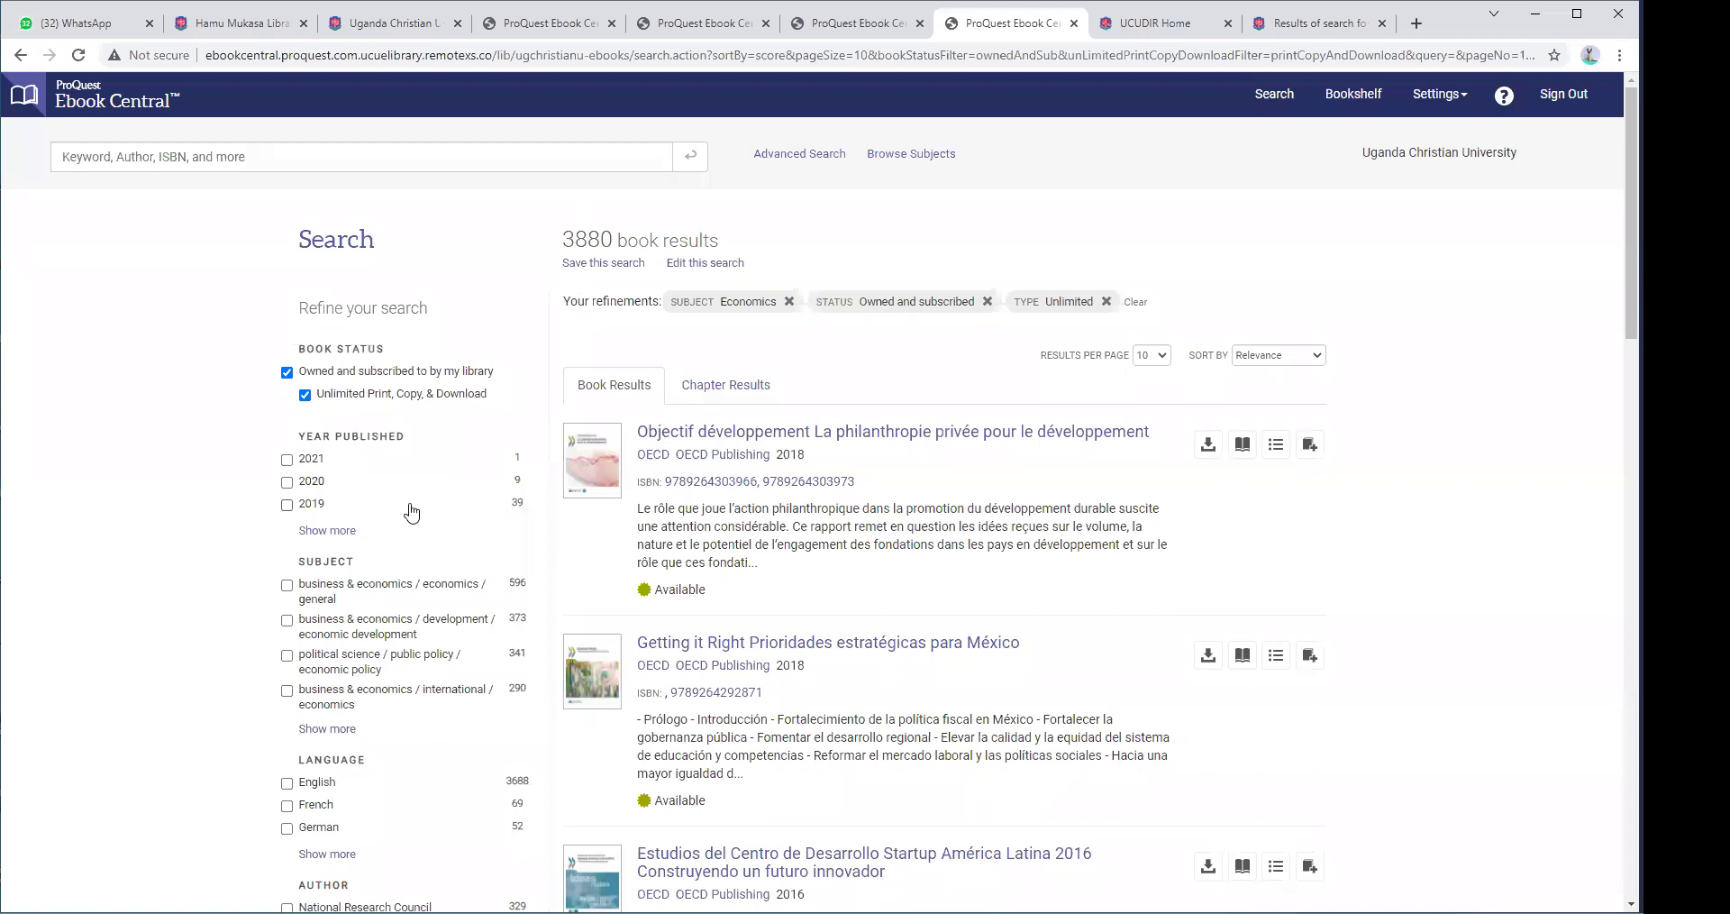
Try narrowing the Economics results to publication year 2019 and remove that year filter again.
{"action": "scroll", "coordinate": [412, 511], "scroll_direction": "down", "scroll_amount": 2}
{"action": "scroll", "coordinate": [412, 511], "scroll_direction": "down", "scroll_amount": 3}
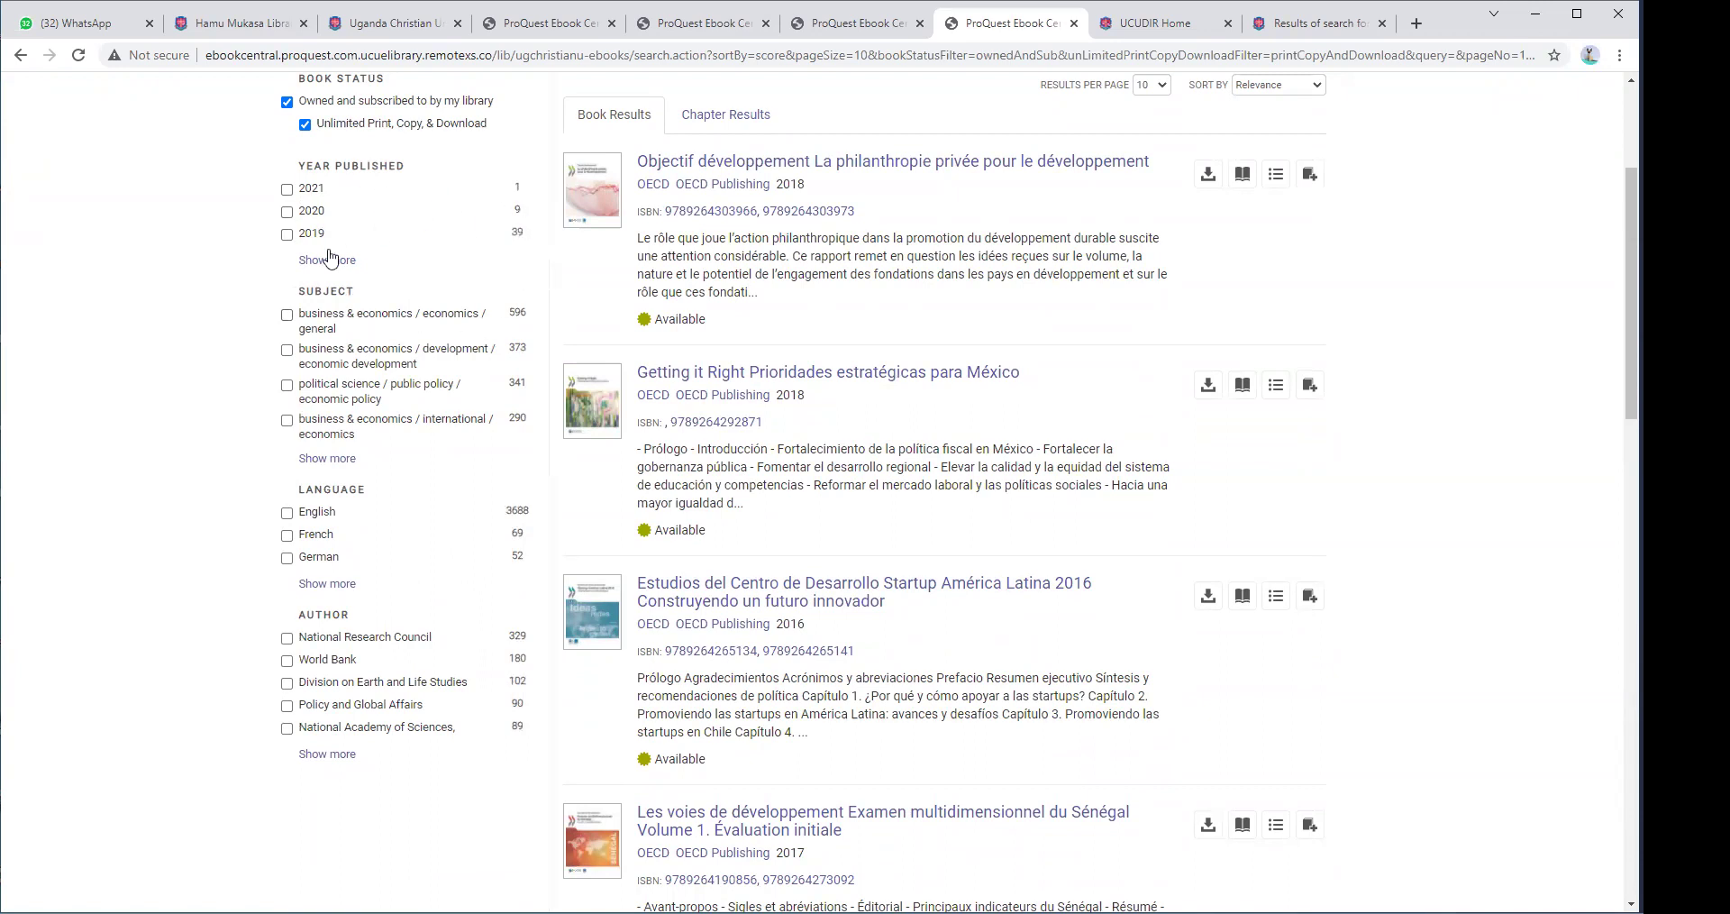
{"action": "left_click", "coordinate": [288, 236]}
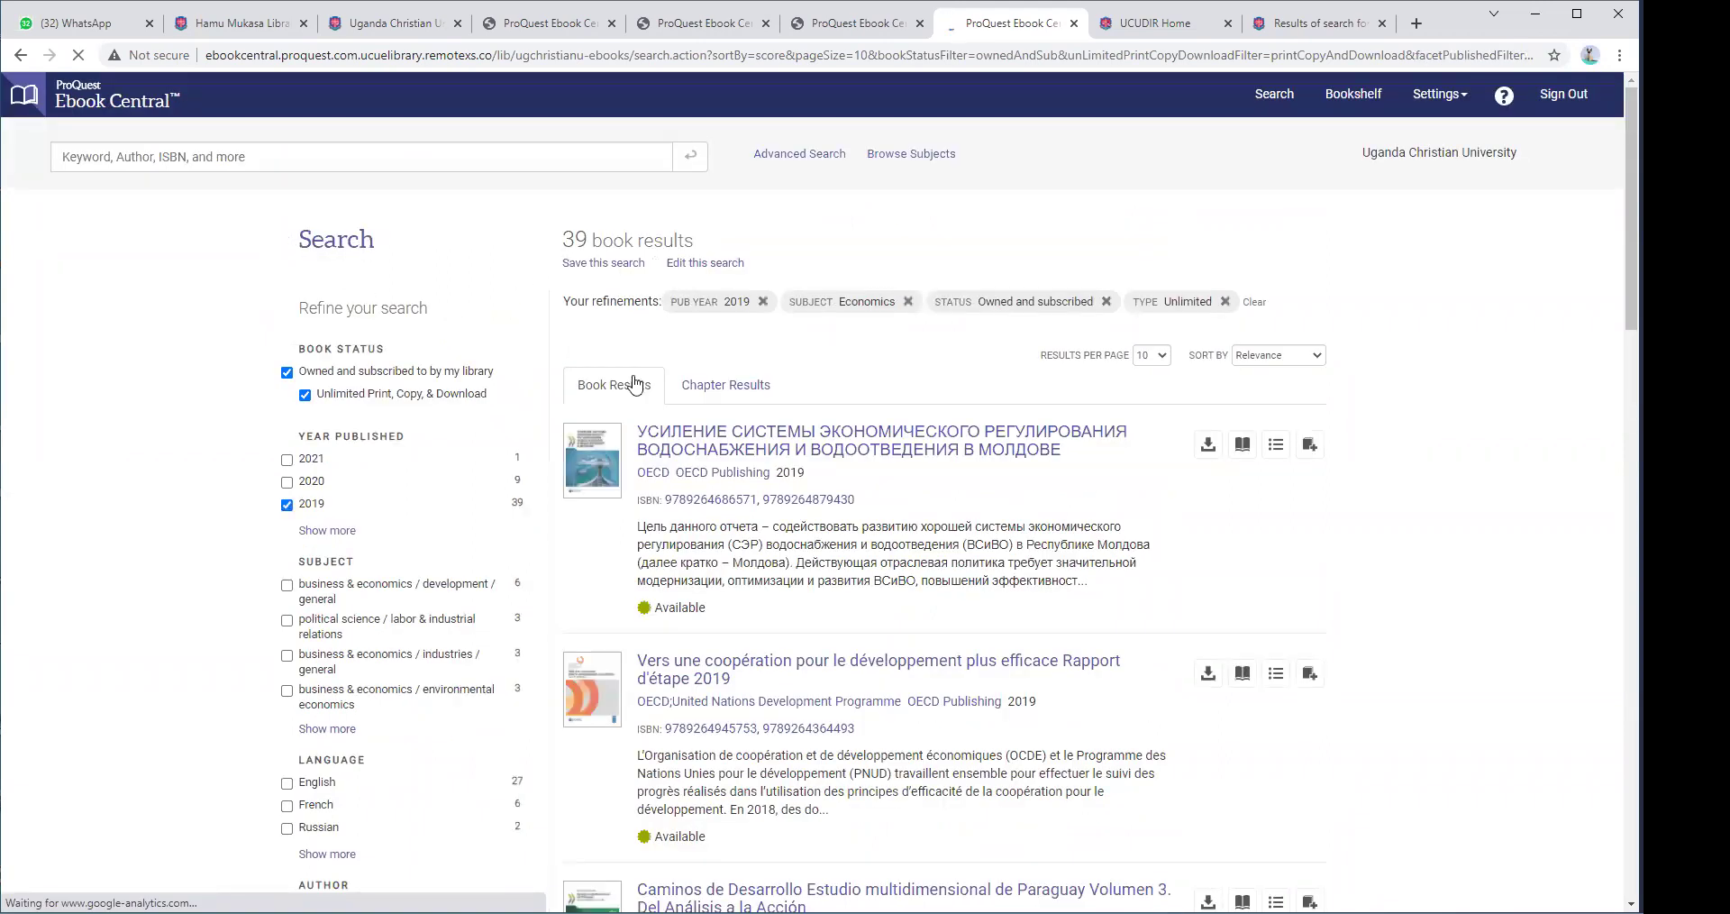
{"action": "scroll", "coordinate": [635, 388], "scroll_direction": "down", "scroll_amount": 1}
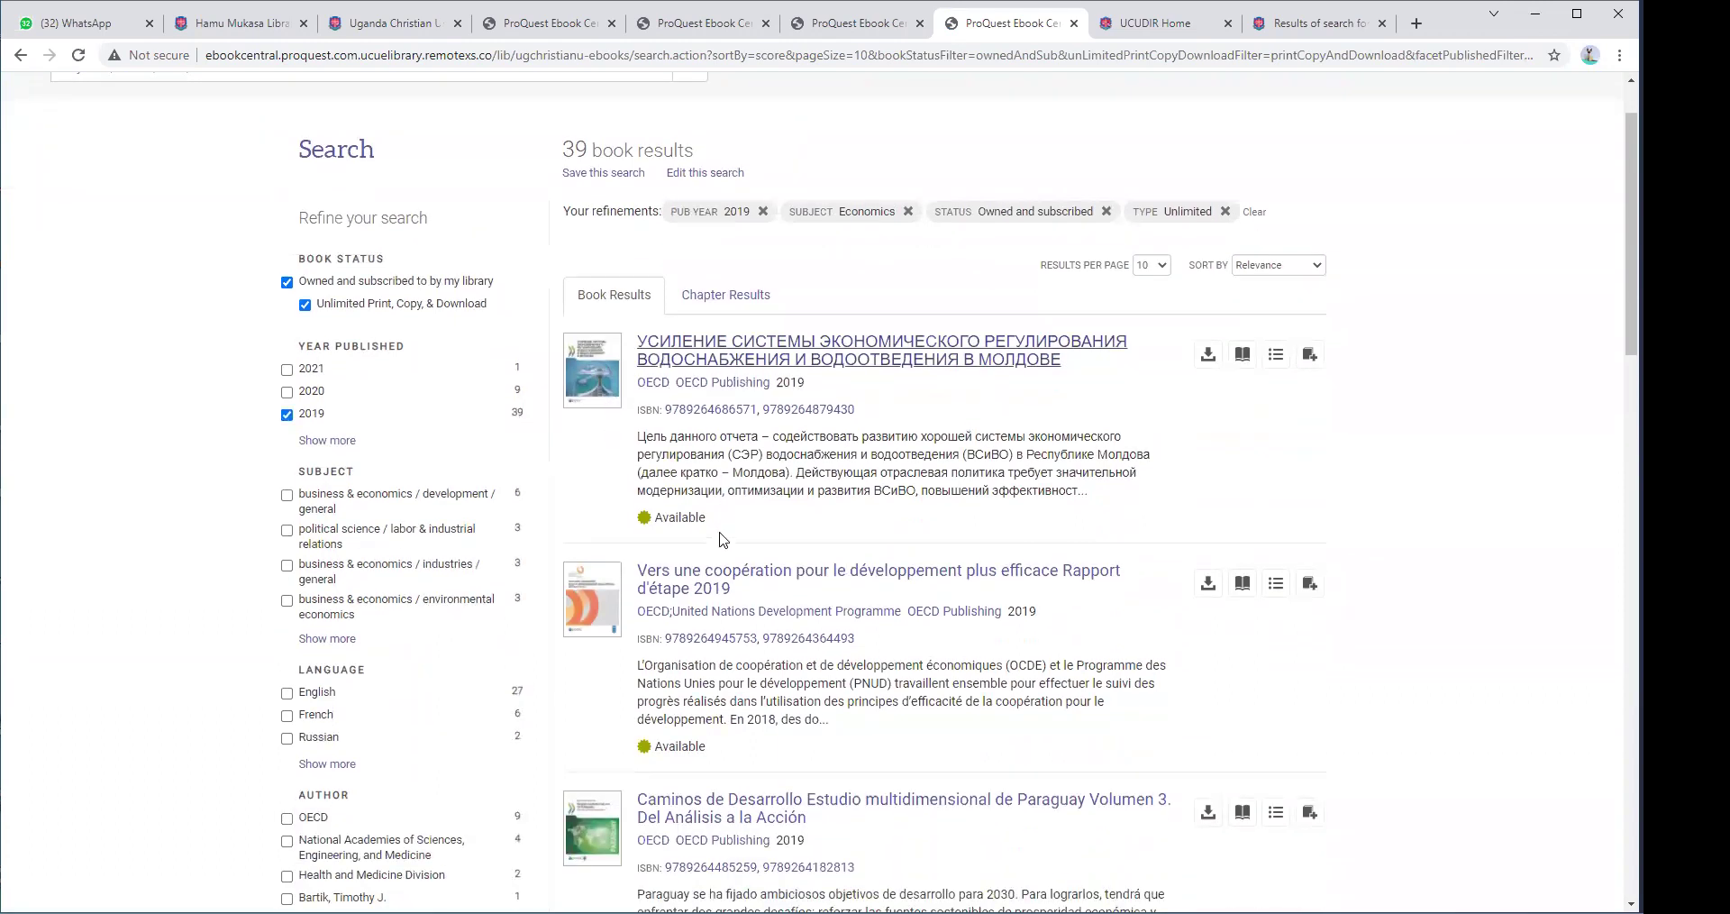
{"action": "left_click", "coordinate": [287, 416]}
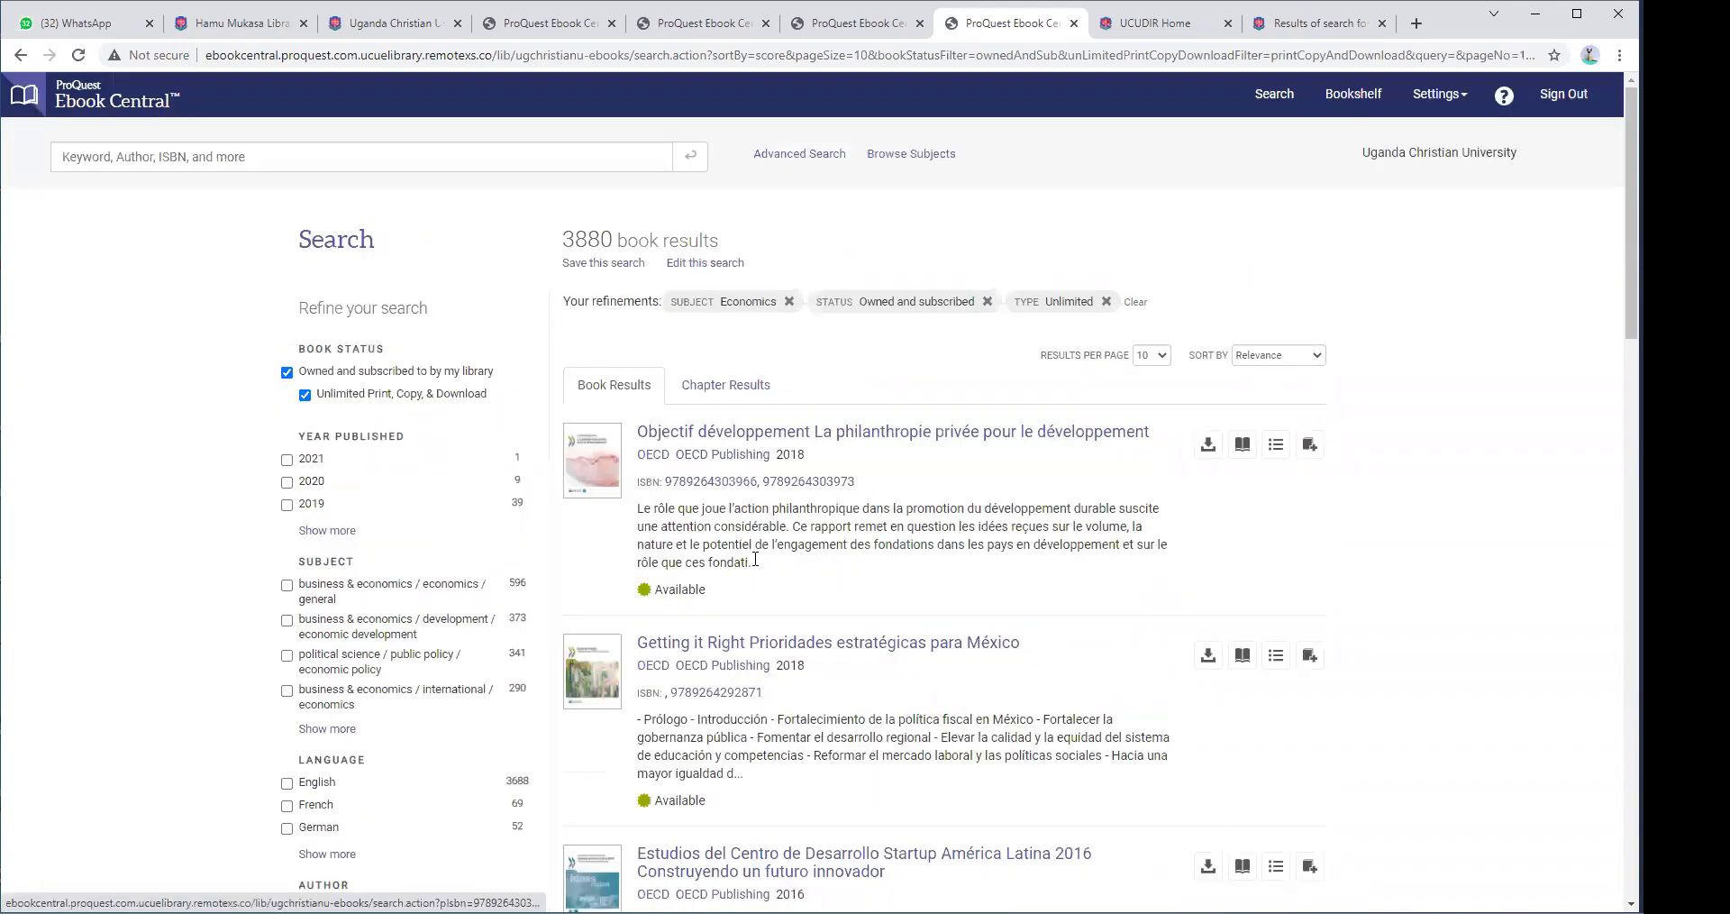
Look through the filtered Economics titles and the available year, subject, language and author refinements.
{"action": "scroll", "coordinate": [735, 516], "scroll_direction": "down", "scroll_amount": 2}
{"action": "scroll", "coordinate": [734, 516], "scroll_direction": "down", "scroll_amount": 1}
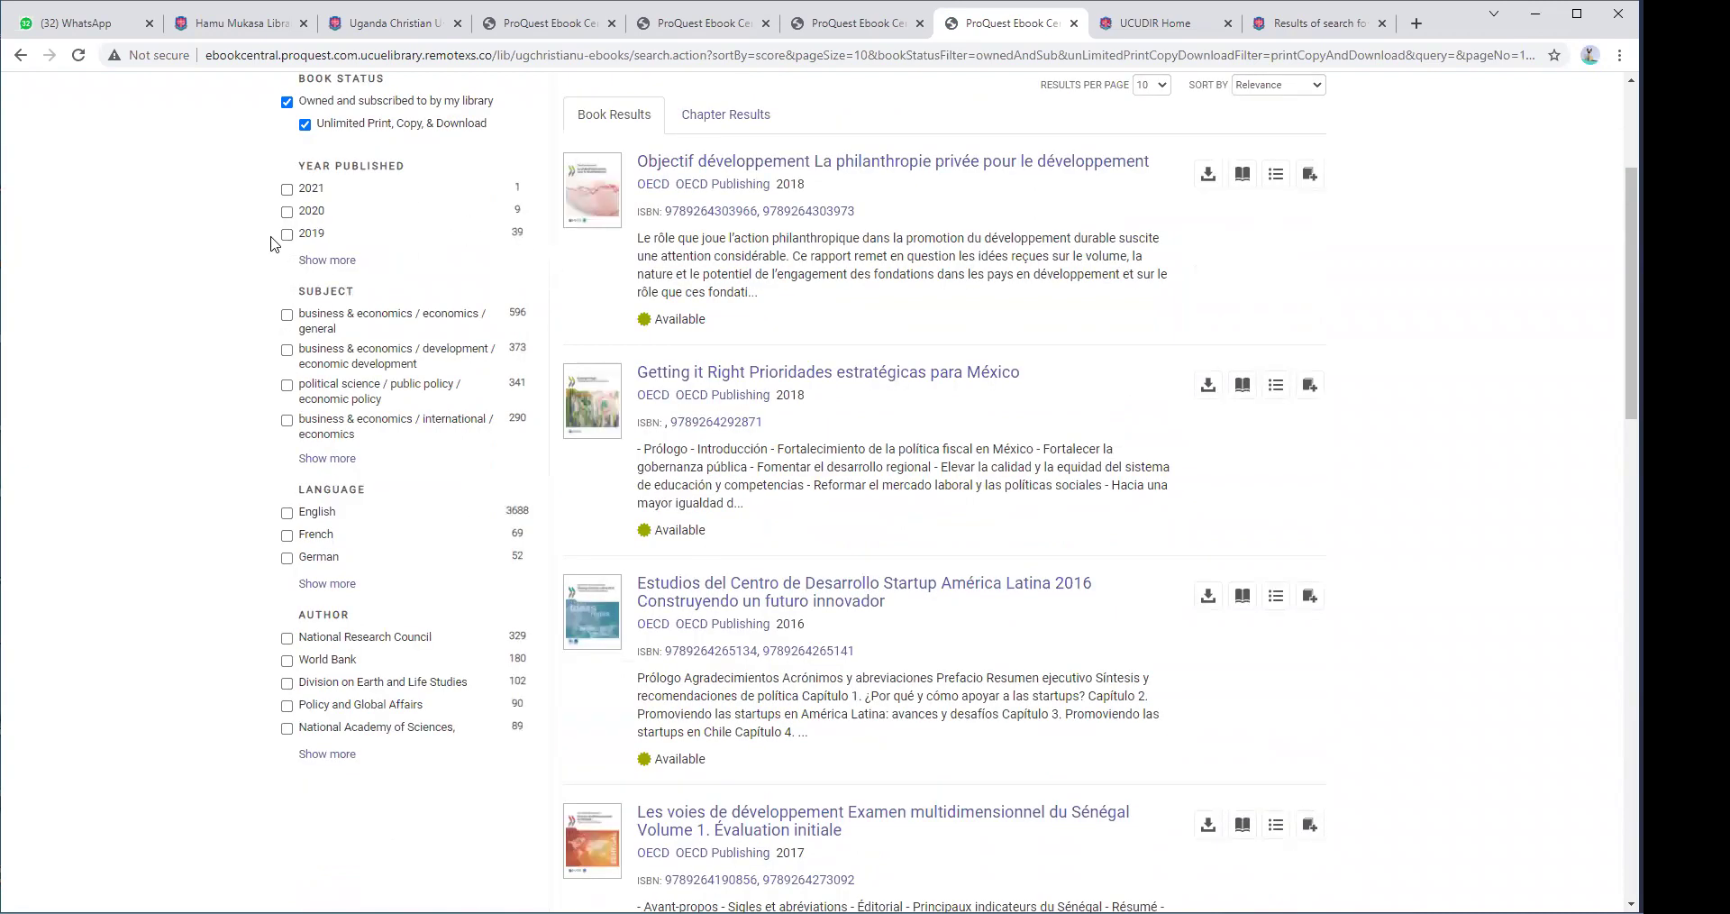
{"action": "scroll", "coordinate": [784, 406], "scroll_direction": "down", "scroll_amount": 4}
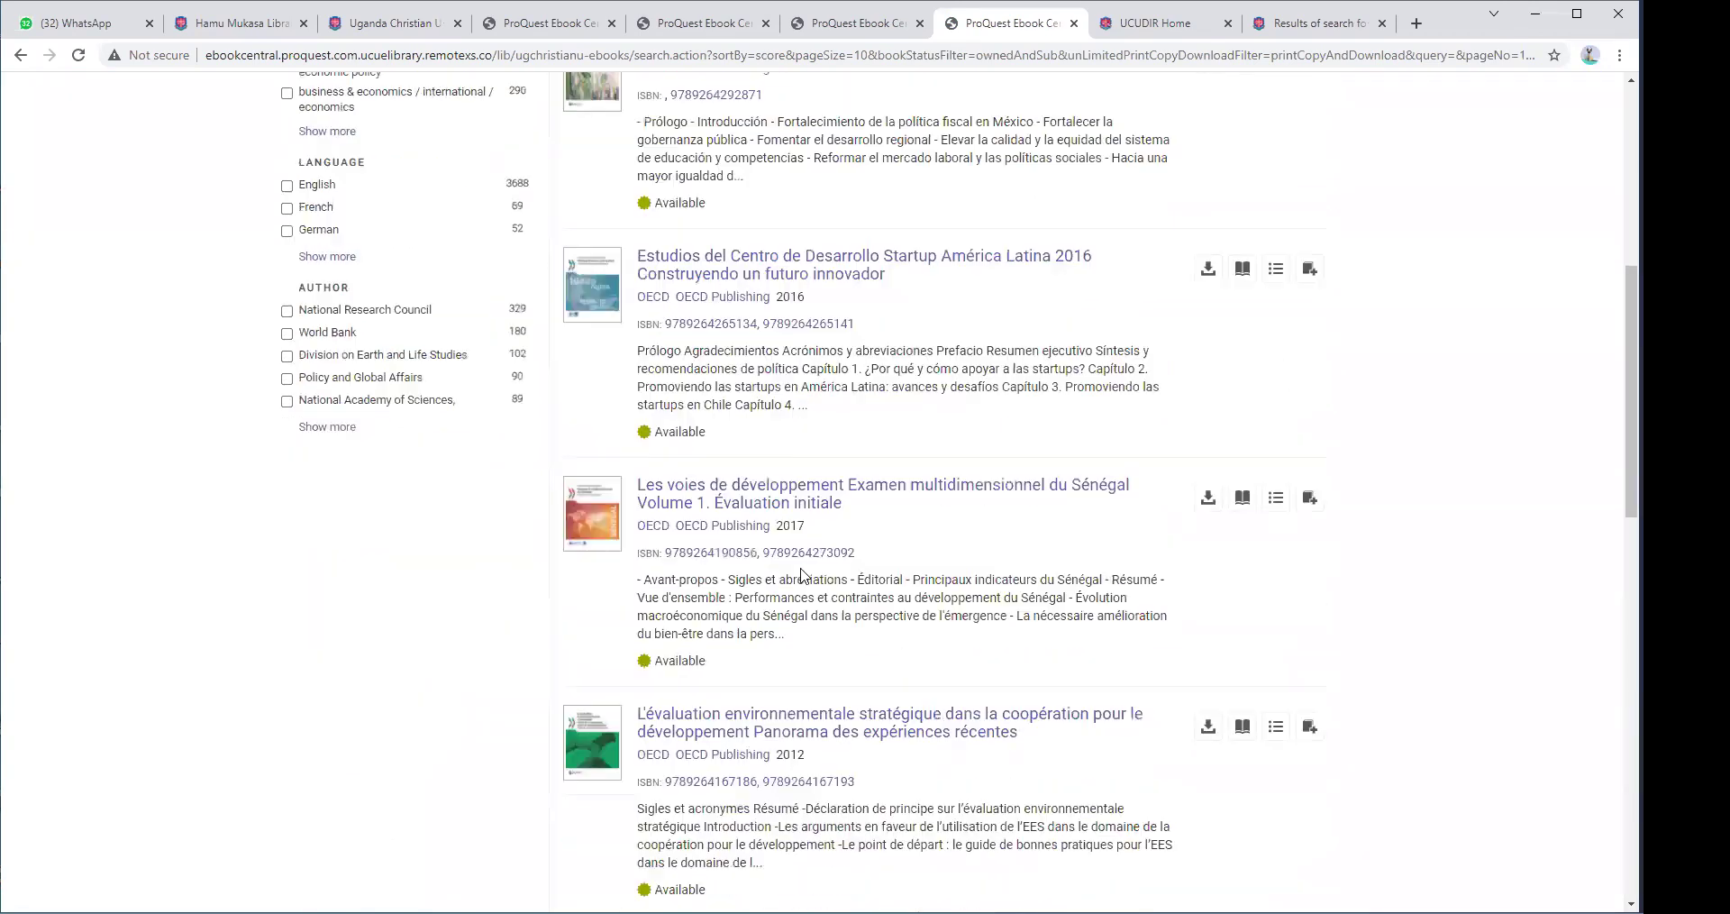
{"action": "scroll", "coordinate": [760, 480], "scroll_direction": "up", "scroll_amount": 3}
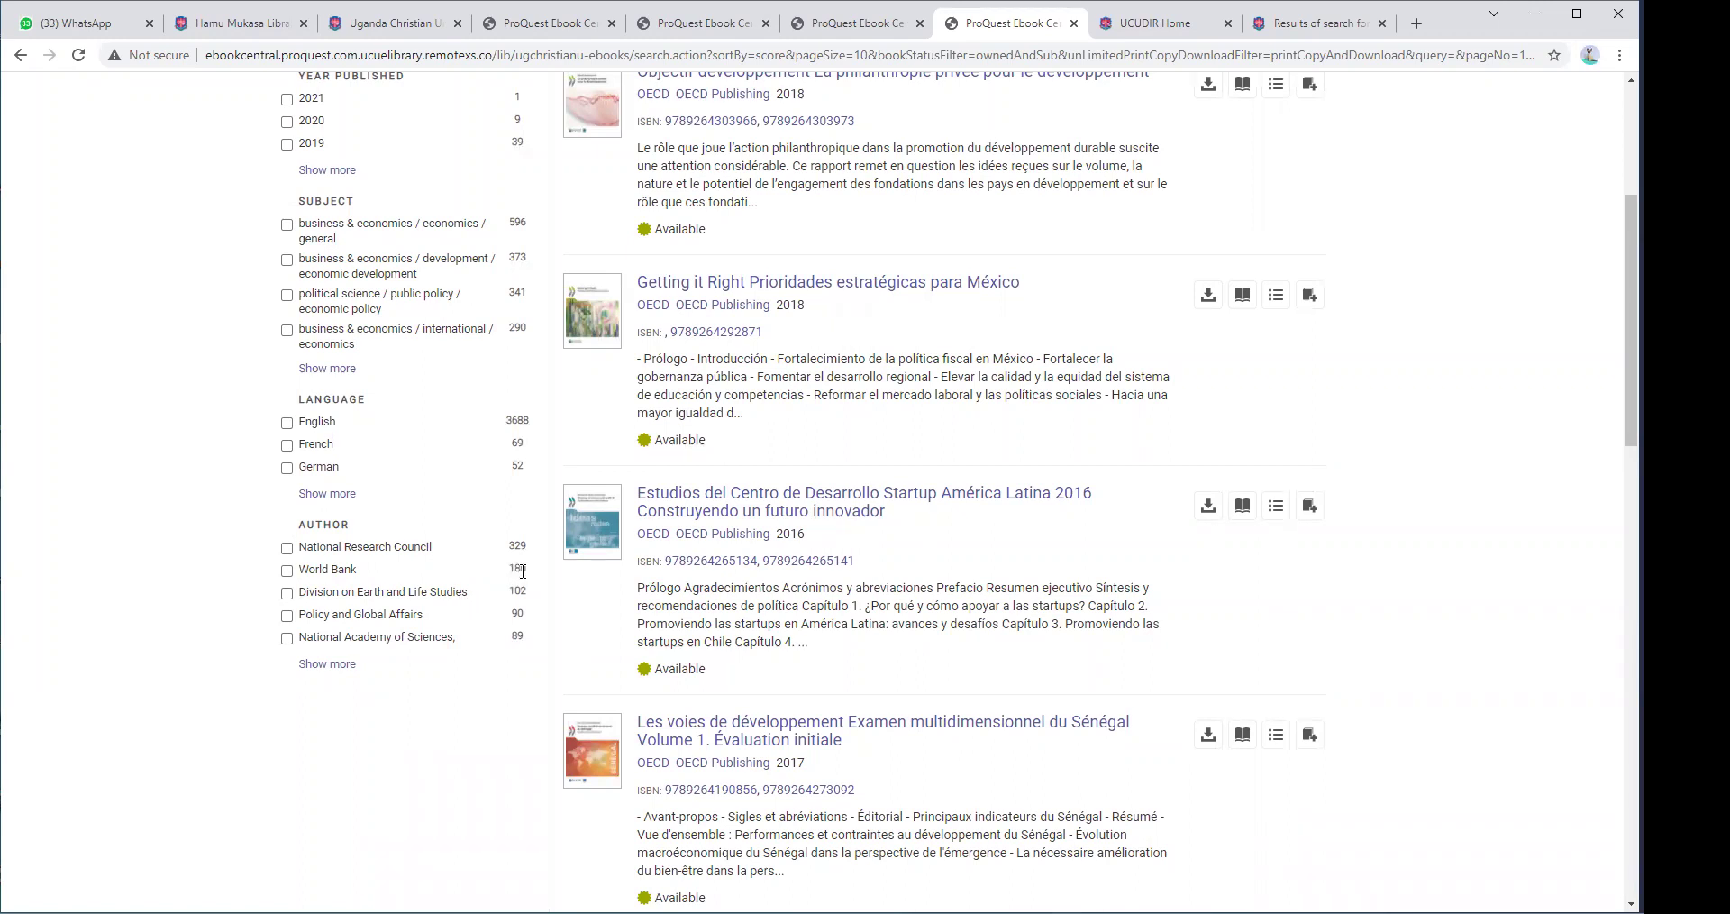
Review the Economics book titles under the owned, unlimited-access filters, from the start of the list through its later entries.
{"action": "scroll", "coordinate": [1134, 453], "scroll_direction": "up", "scroll_amount": 4}
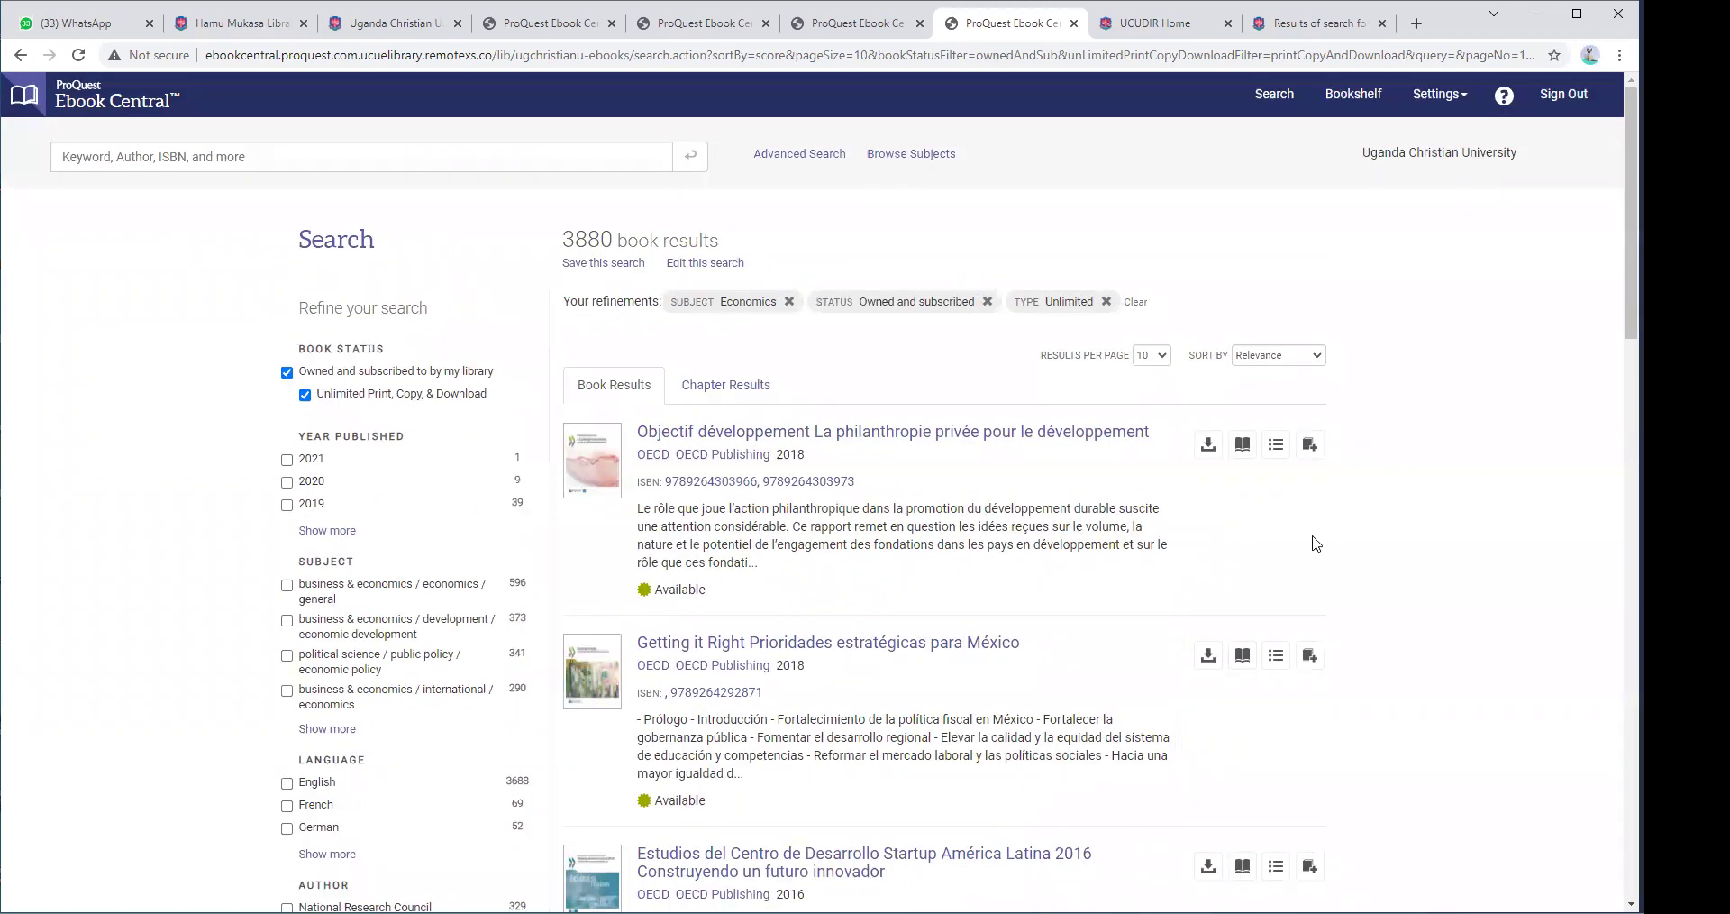
{"action": "scroll", "coordinate": [1085, 643], "scroll_direction": "down", "scroll_amount": 2}
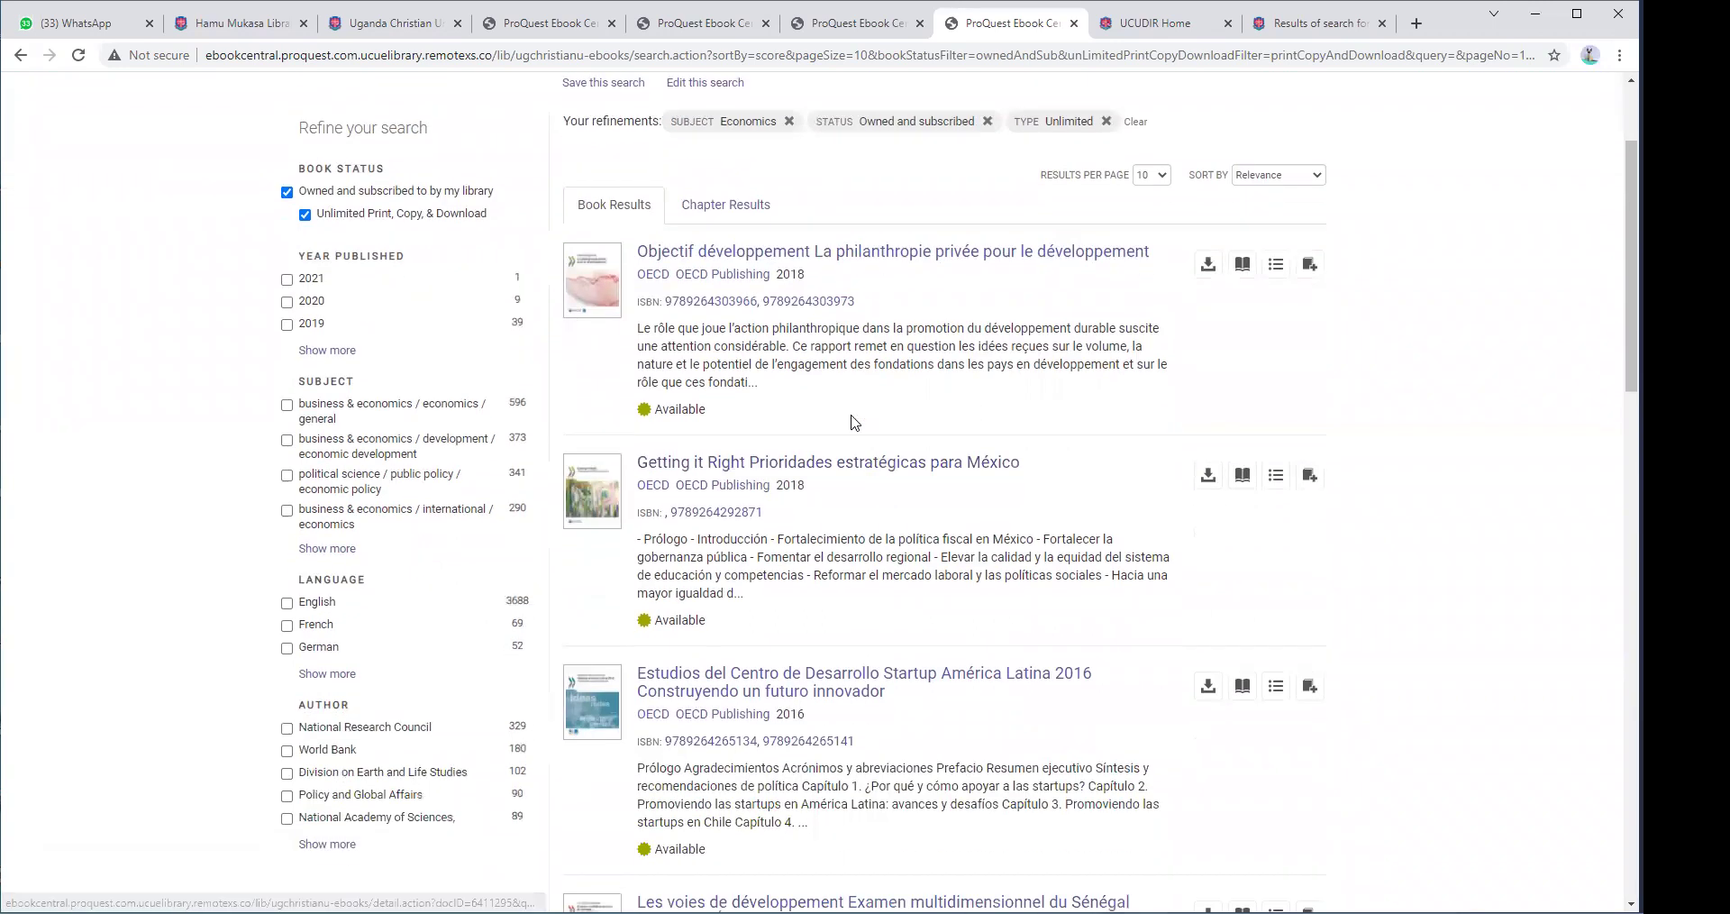
{"action": "scroll", "coordinate": [857, 424], "scroll_direction": "up", "scroll_amount": 2}
{"action": "scroll", "coordinate": [921, 459], "scroll_direction": "down", "scroll_amount": 5}
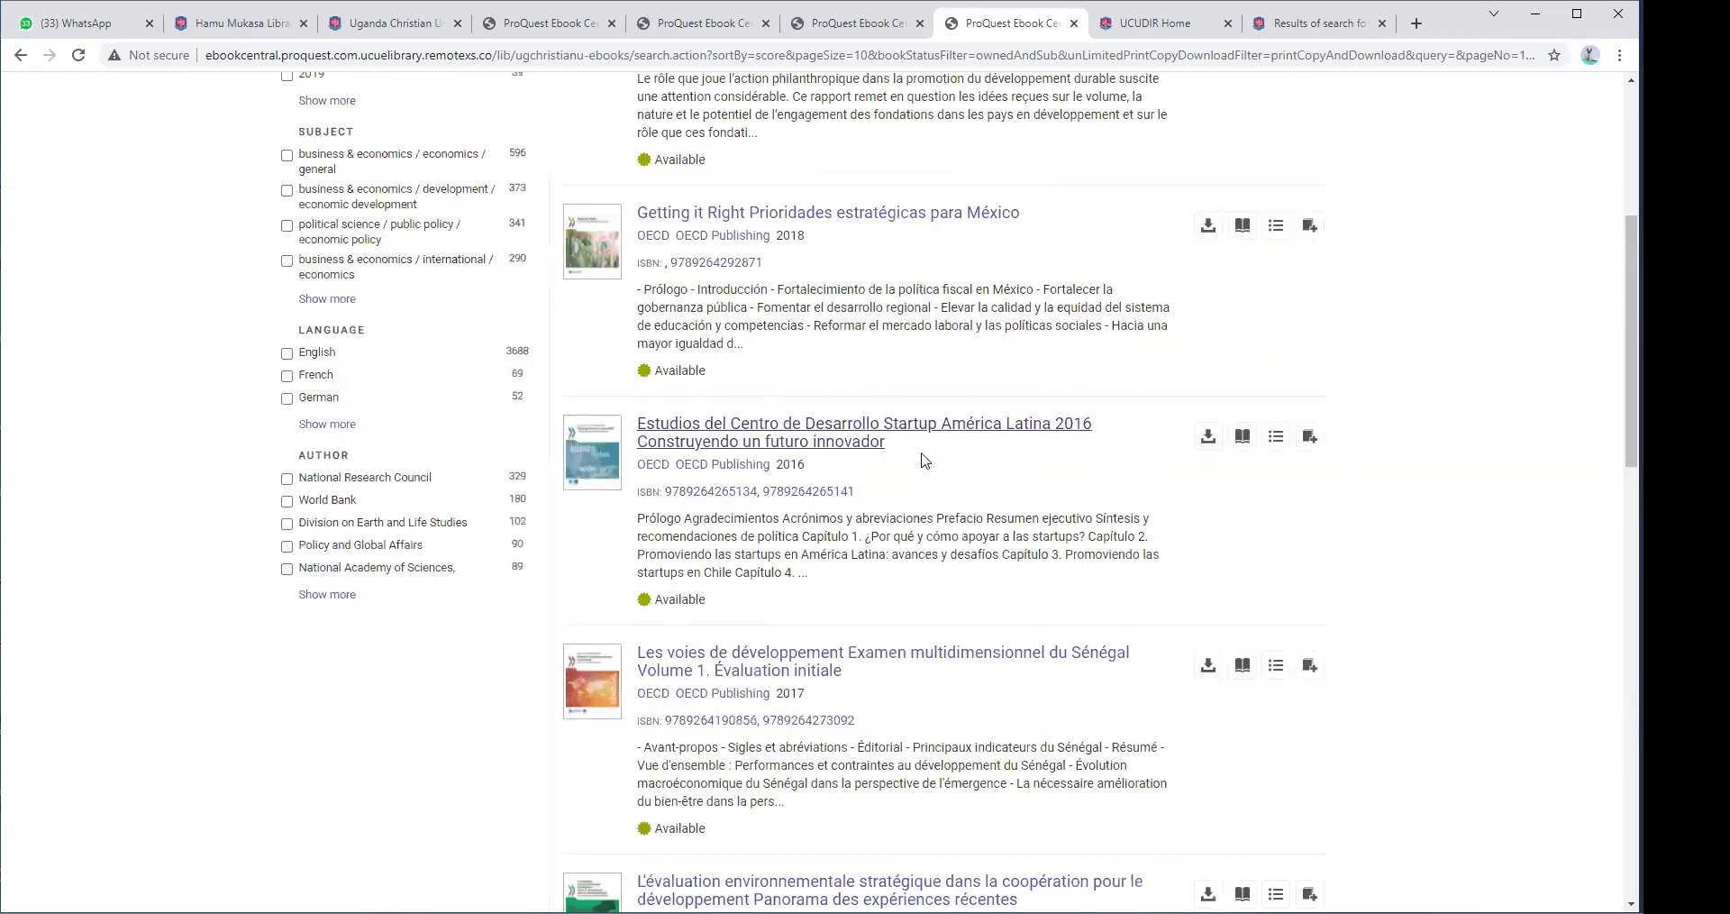
{"action": "scroll", "coordinate": [923, 460], "scroll_direction": "down", "scroll_amount": 10}
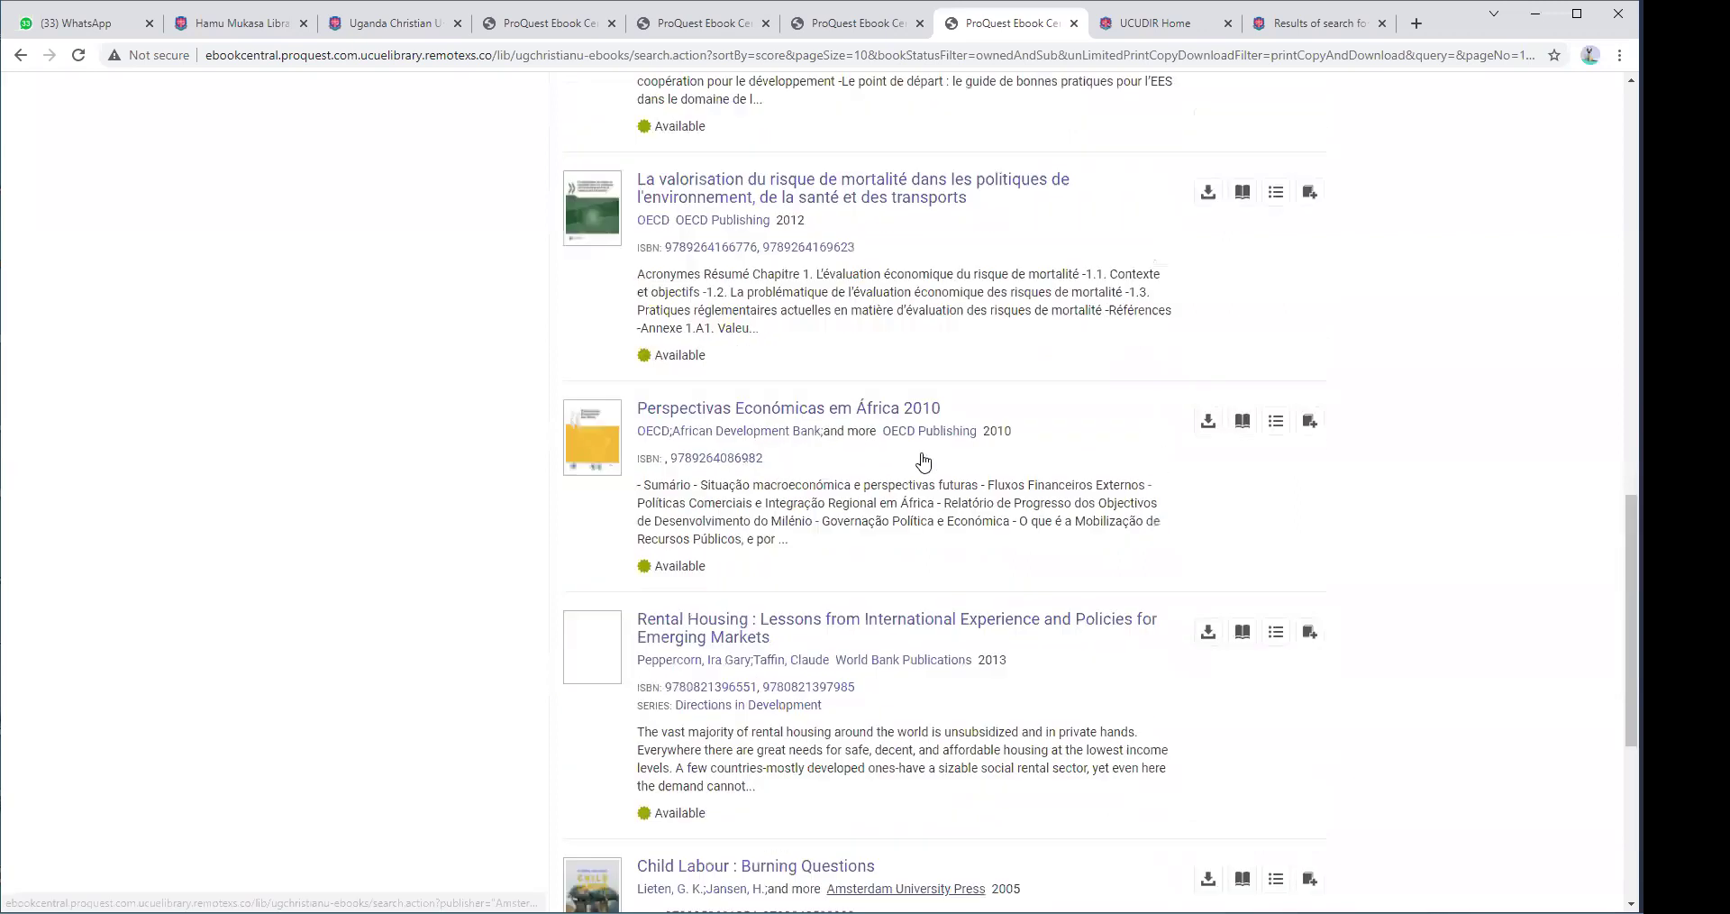
{"action": "scroll", "coordinate": [510, 270], "scroll_direction": "up", "scroll_amount": 6}
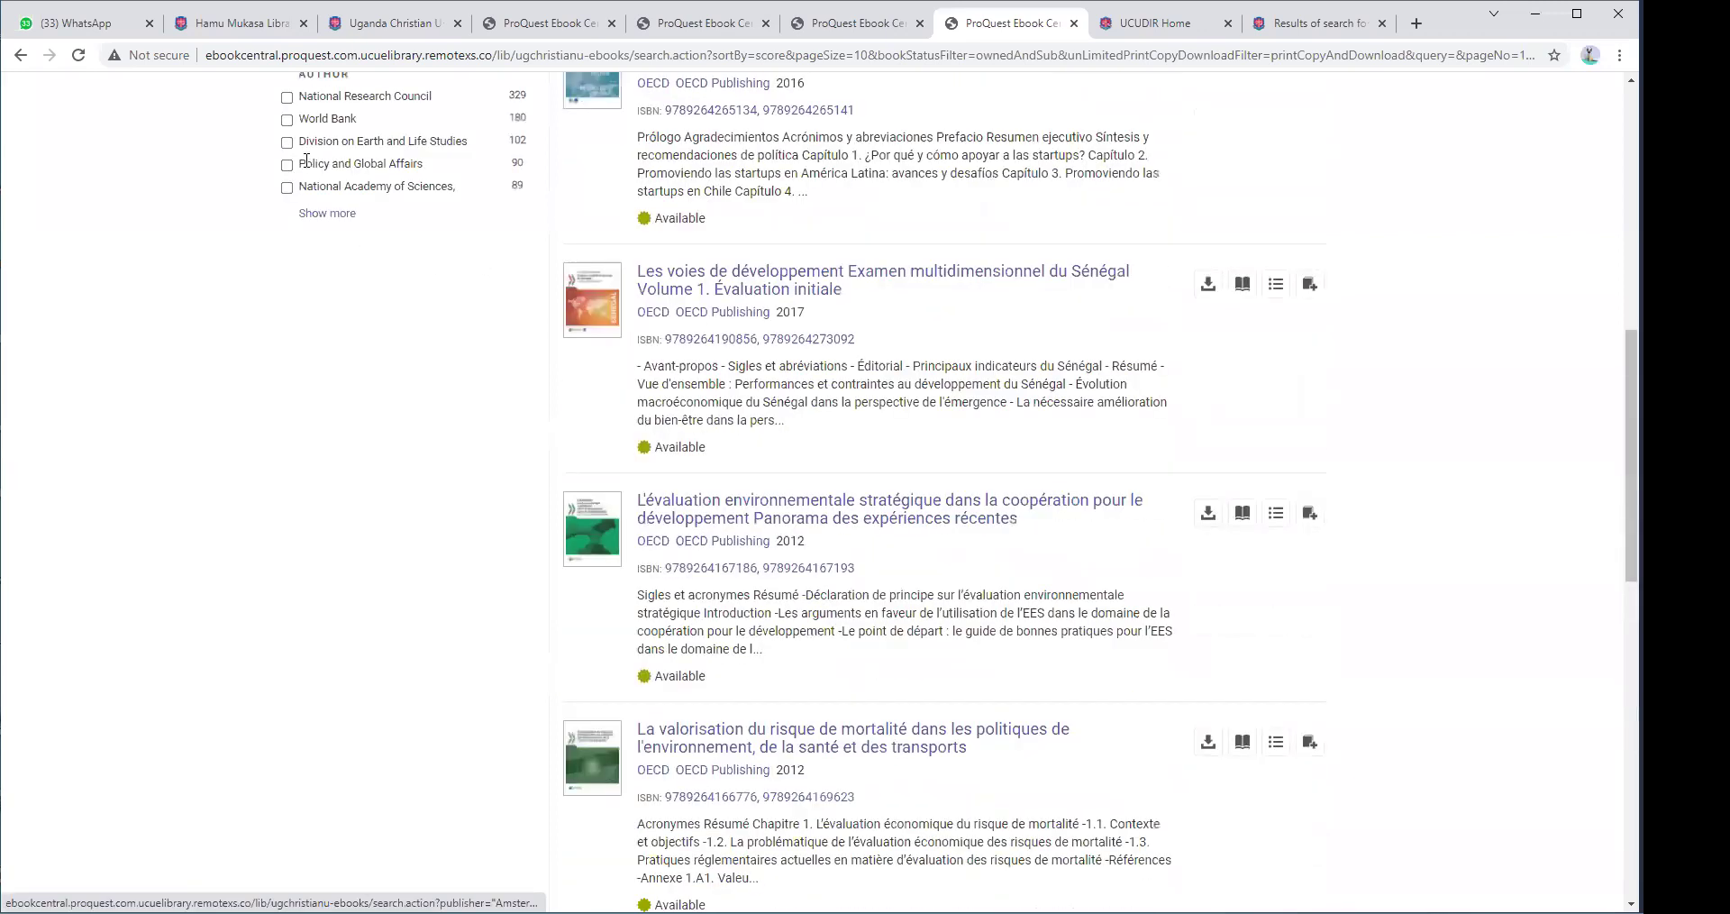
Run a new ebook search for "supply chain and management".
{"action": "scroll", "coordinate": [306, 160], "scroll_direction": "up", "scroll_amount": 9}
{"action": "left_click", "coordinate": [306, 161]}
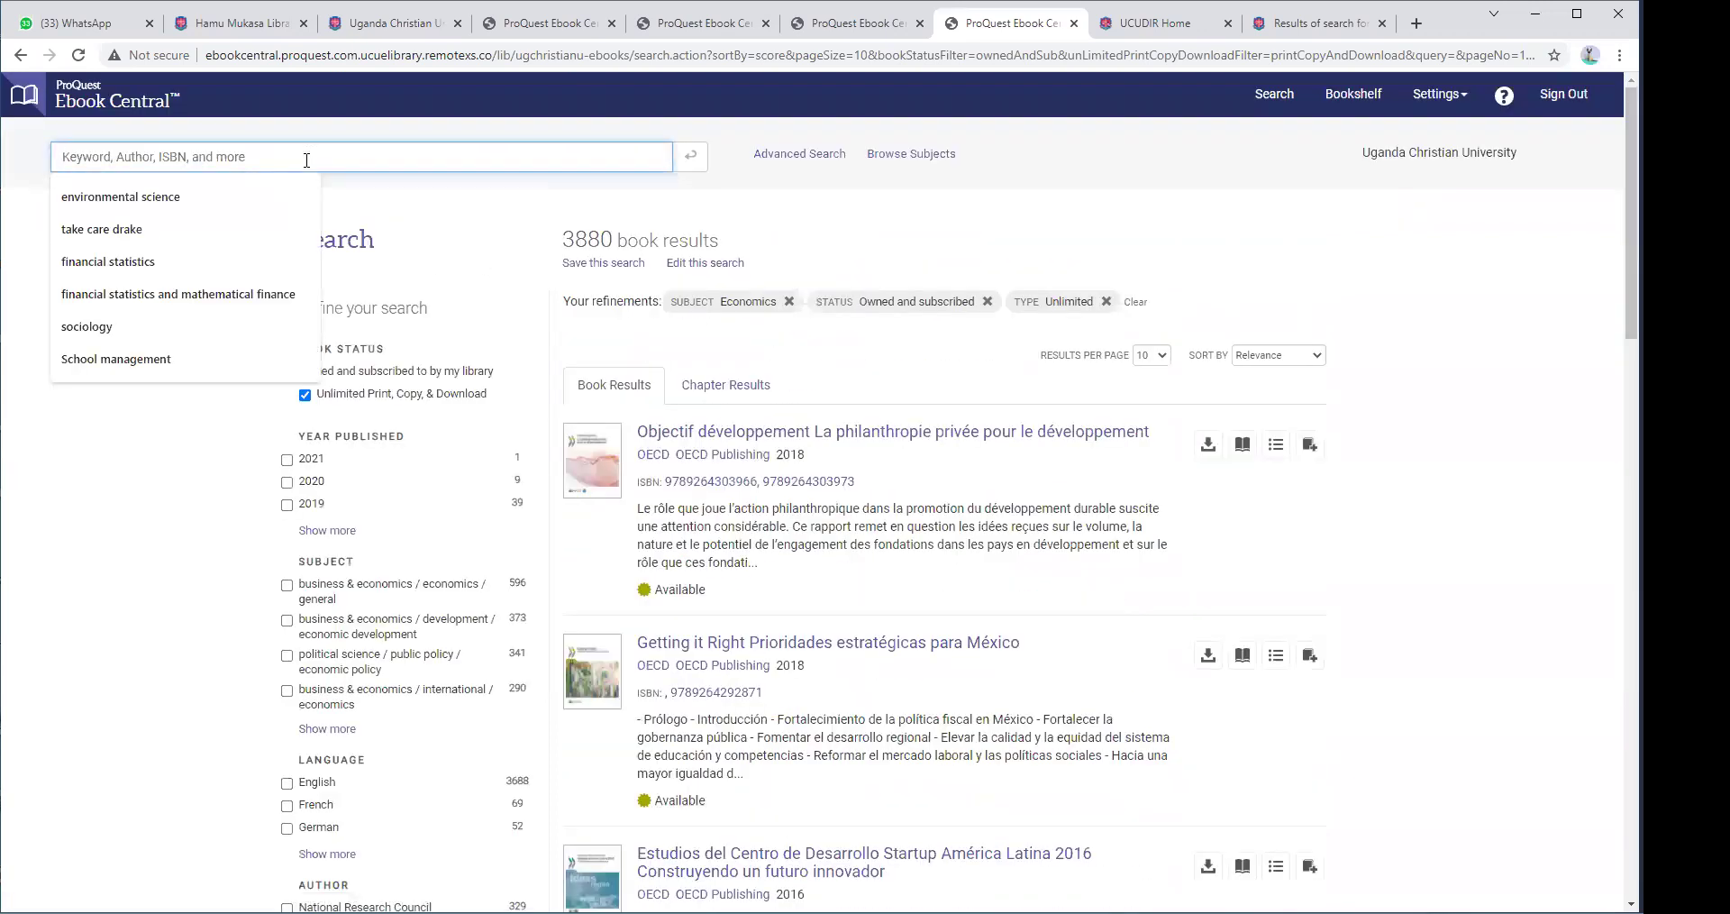
{"action": "type", "text": "supply"}
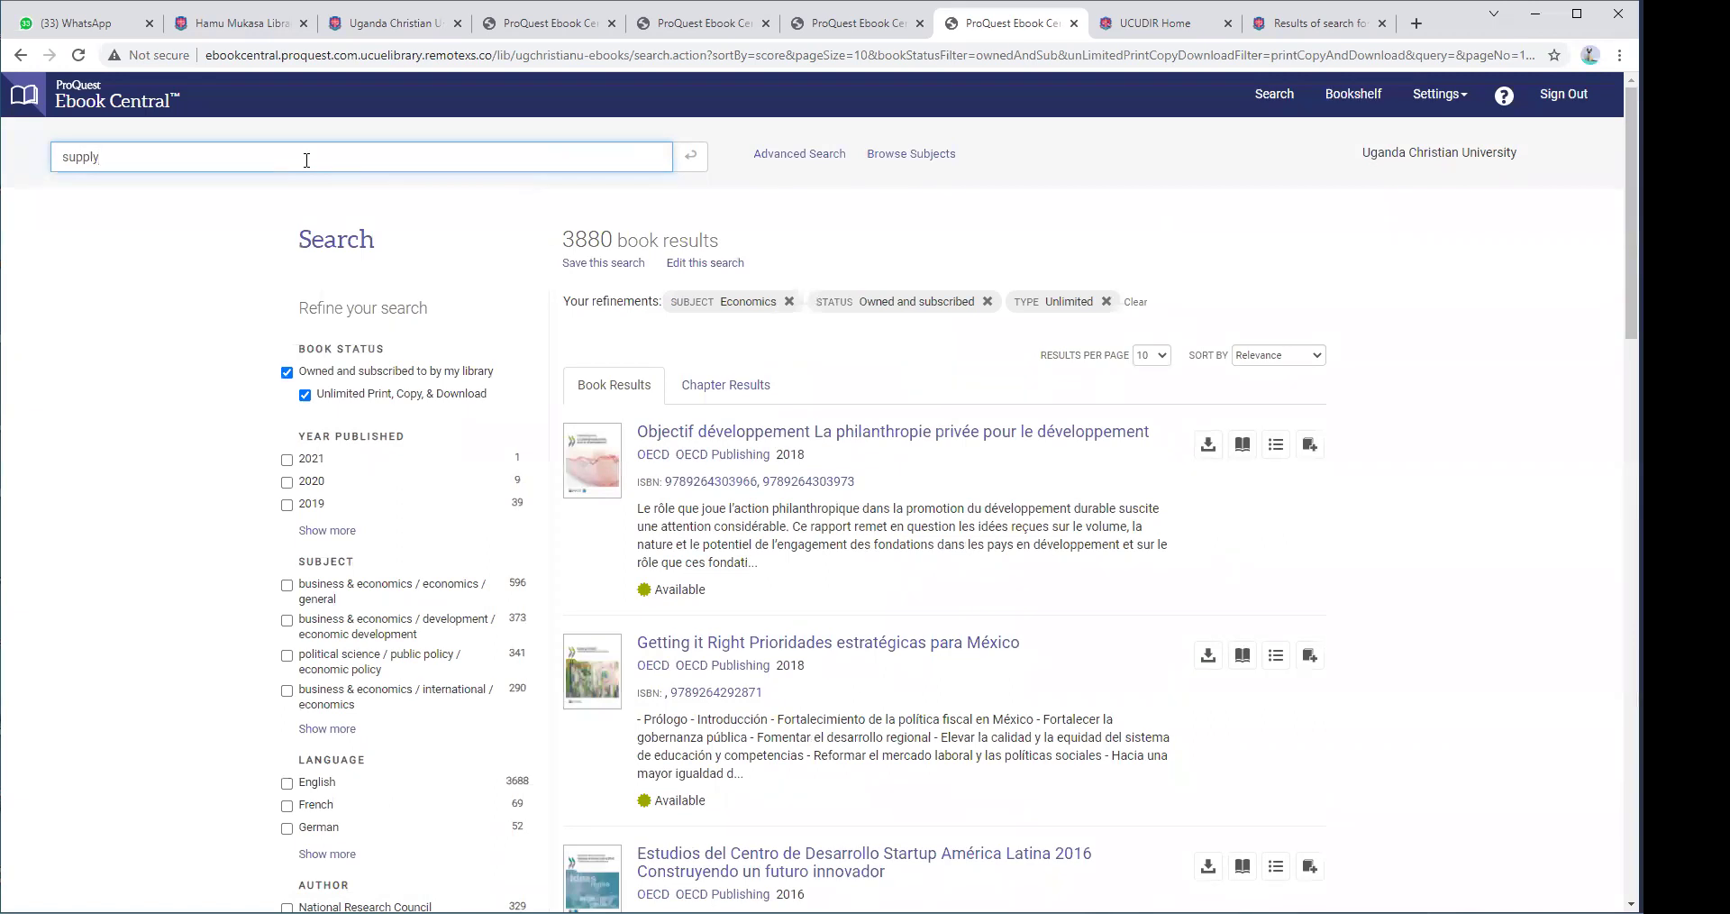
{"action": "type", "text": " chain and management"}
{"action": "key", "text": "Return"}
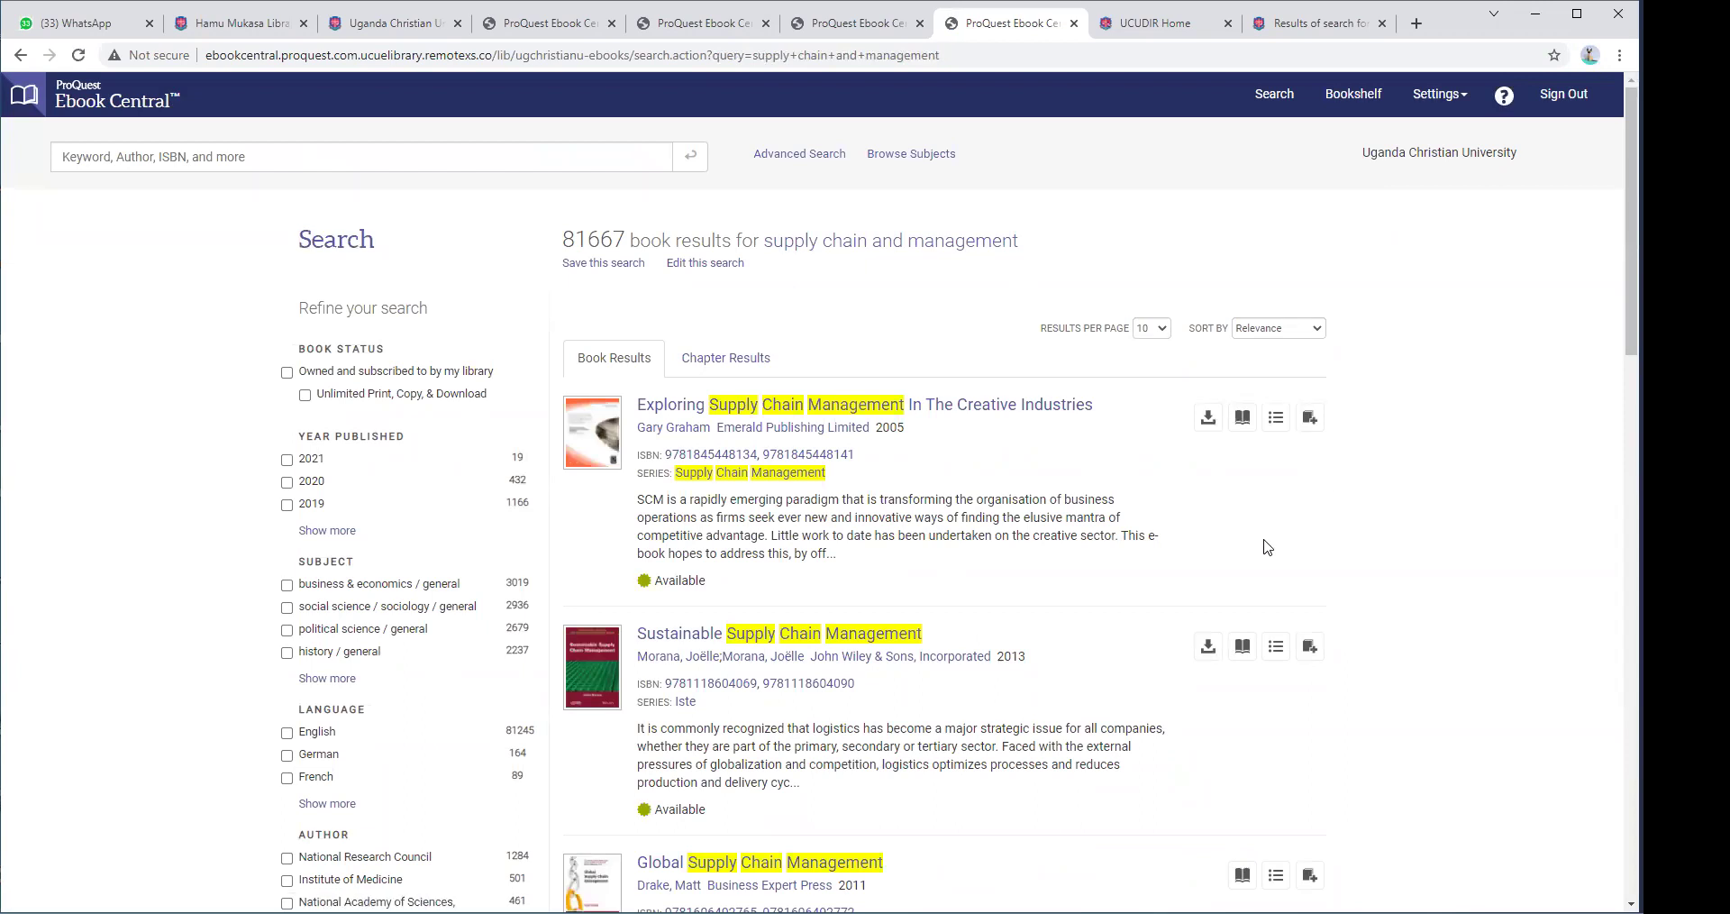
Look through the first page of supply chain and management ebooks, checking titles, publishers, years and availability.
{"action": "scroll", "coordinate": [1264, 547], "scroll_direction": "down", "scroll_amount": 1}
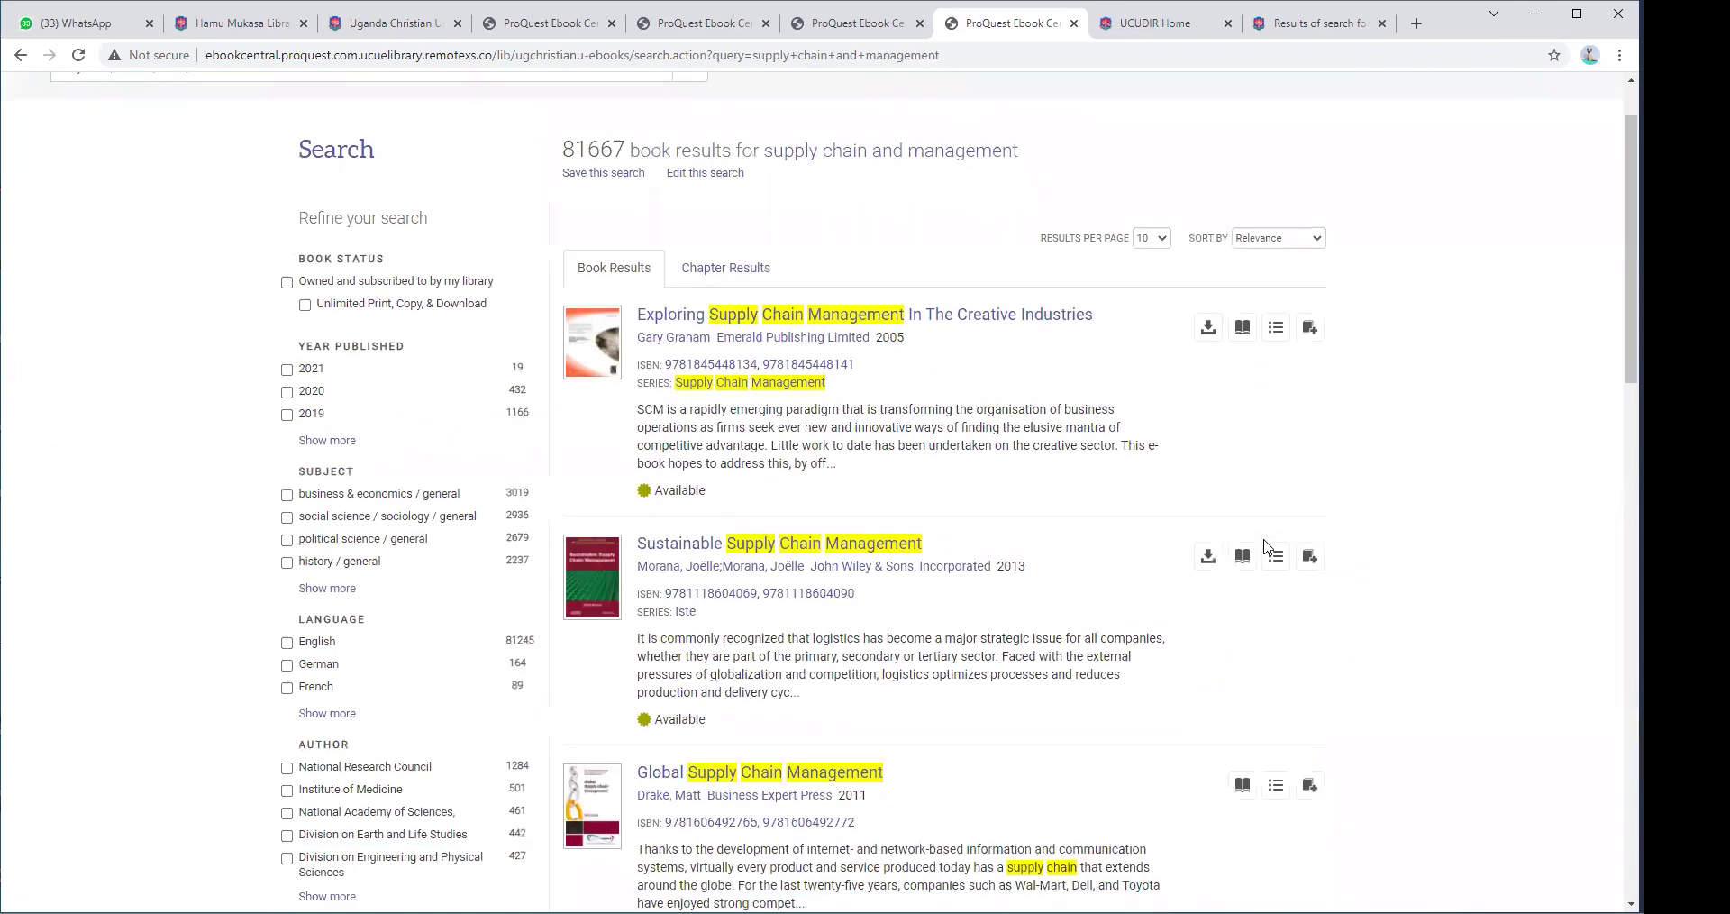
{"action": "scroll", "coordinate": [1264, 547], "scroll_direction": "down", "scroll_amount": 1}
{"action": "scroll", "coordinate": [259, 188], "scroll_direction": "up", "scroll_amount": 2}
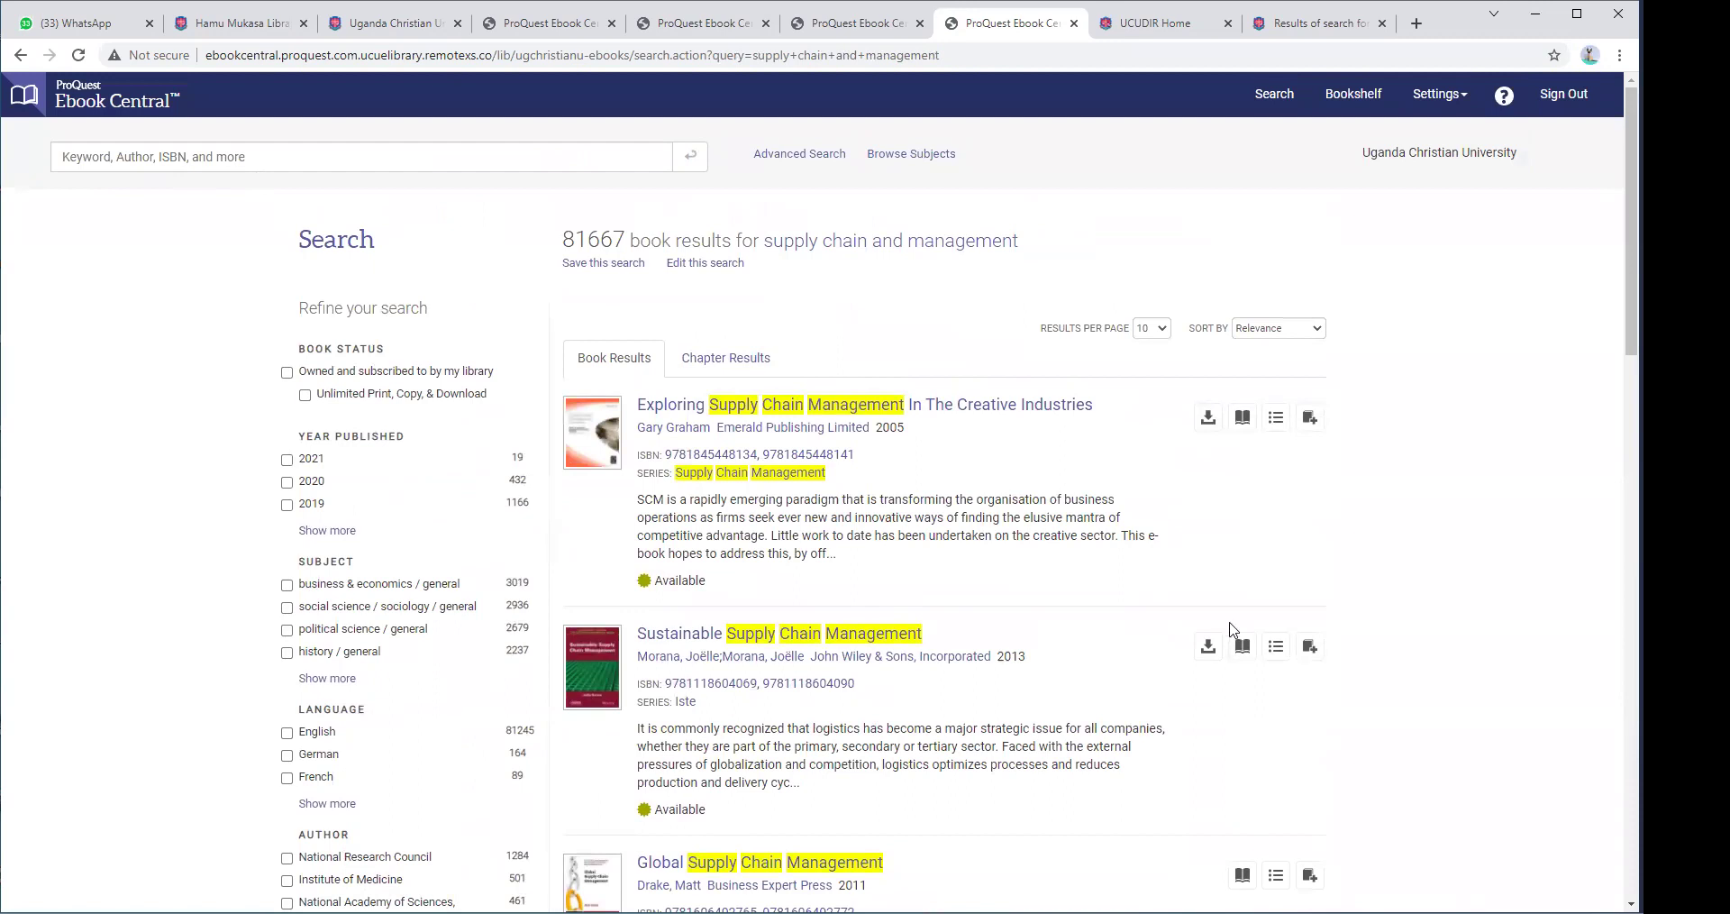
{"action": "scroll", "coordinate": [1211, 654], "scroll_direction": "down", "scroll_amount": 2}
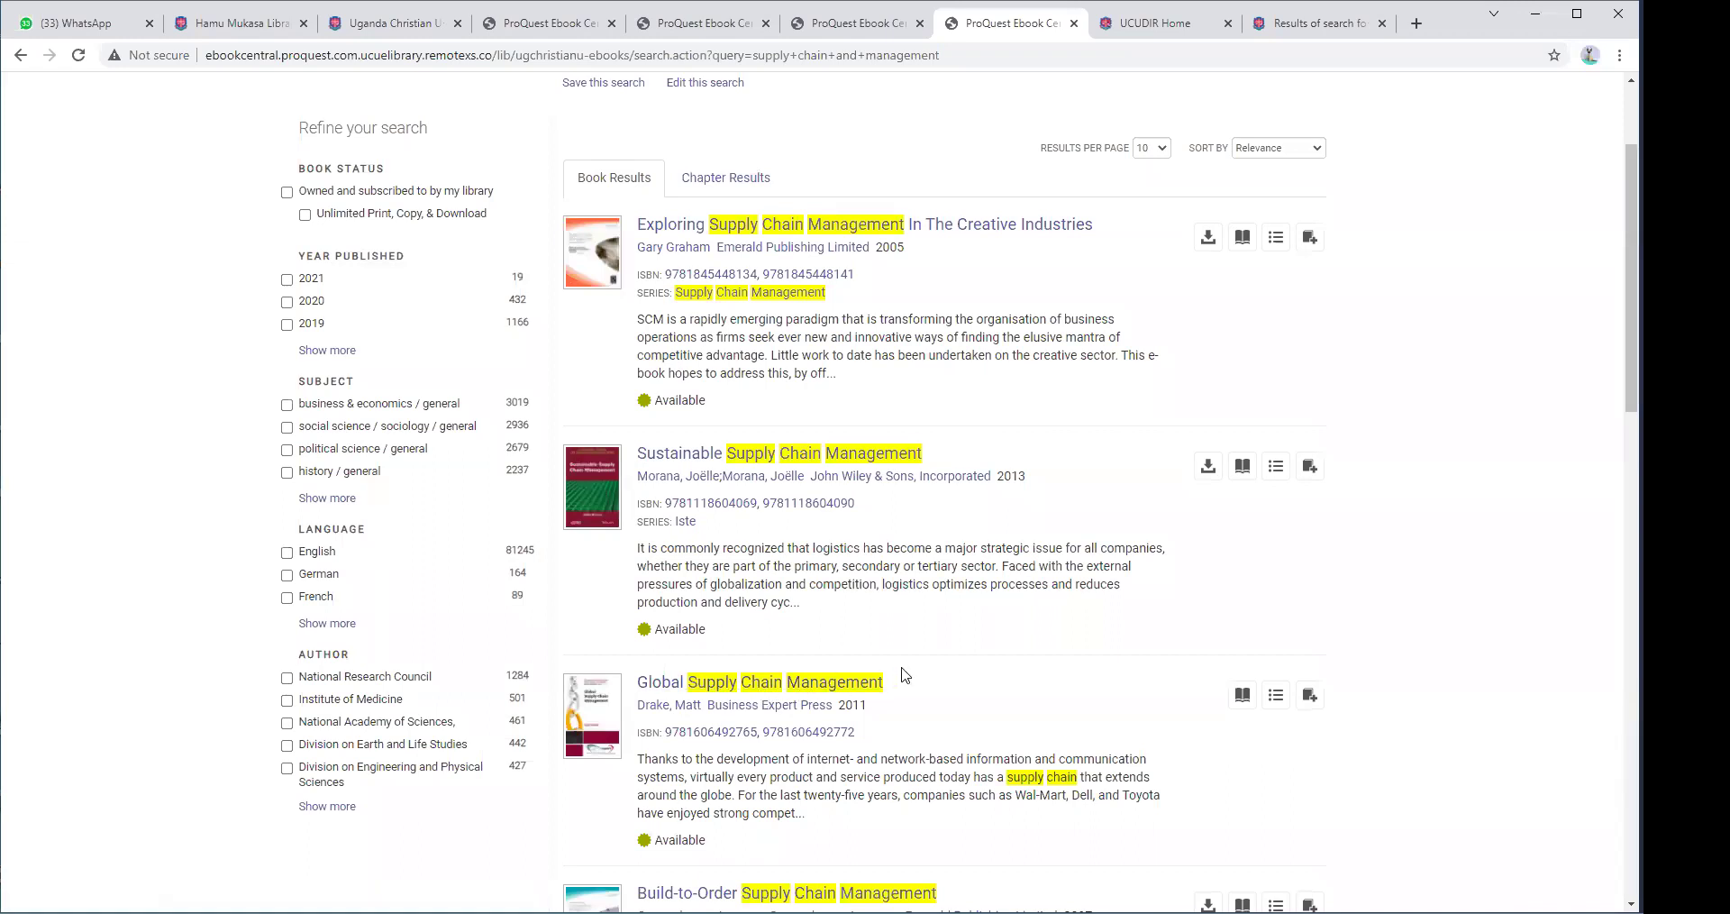
{"action": "scroll", "coordinate": [904, 674], "scroll_direction": "down", "scroll_amount": 6}
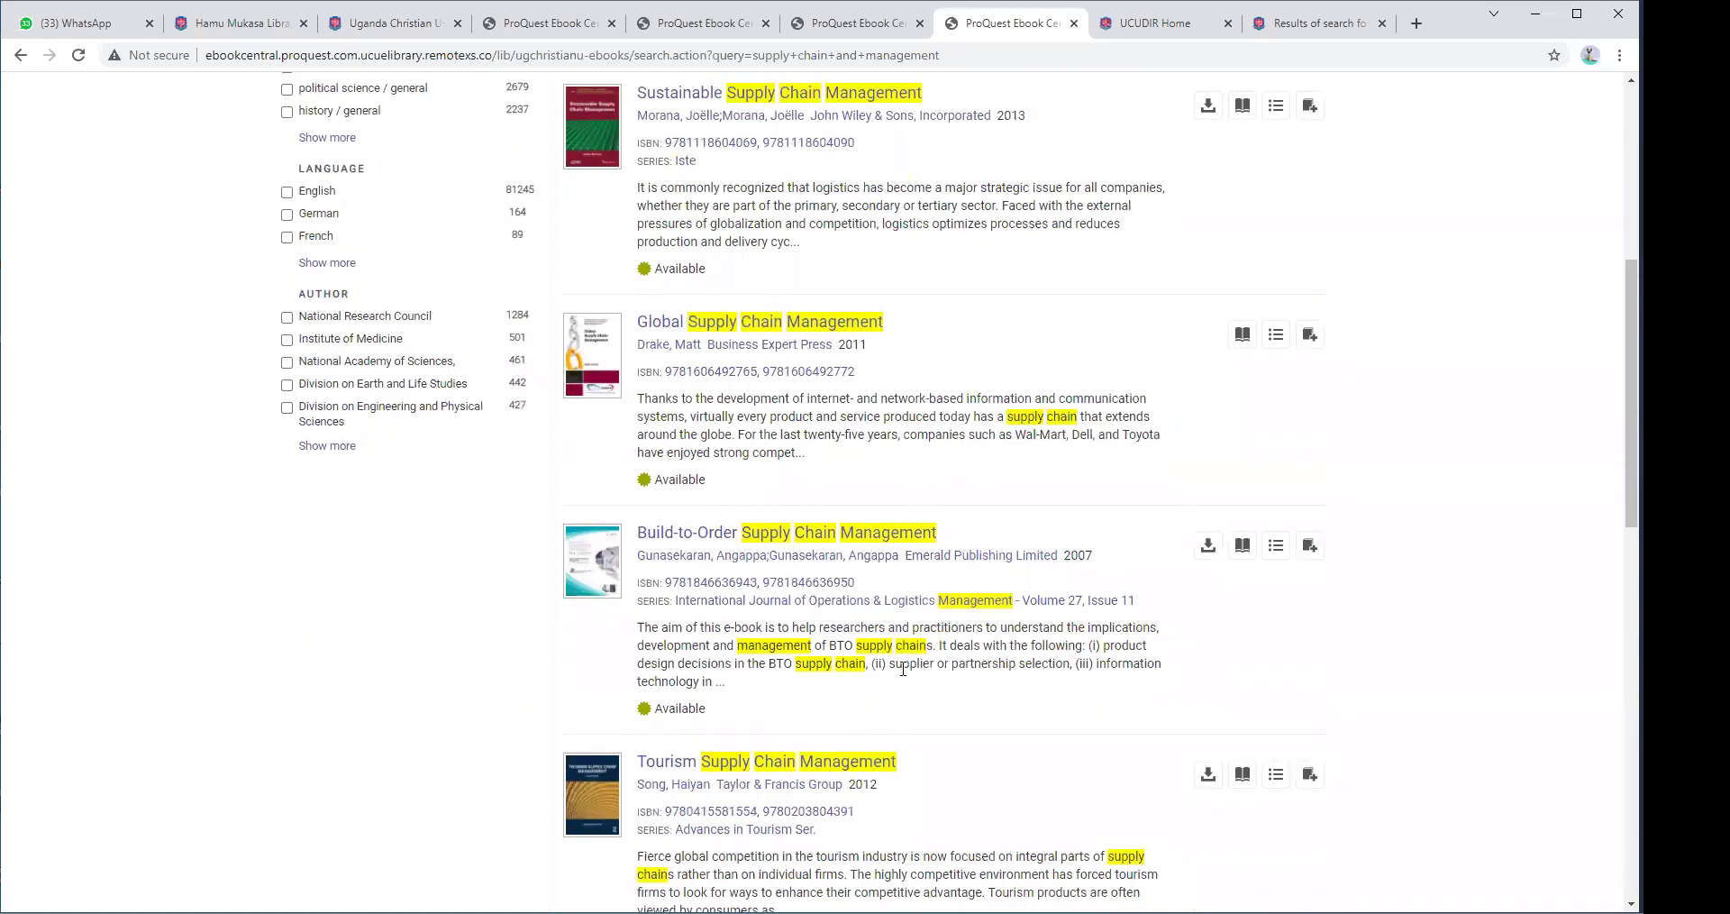
{"action": "scroll", "coordinate": [904, 672], "scroll_direction": "down", "scroll_amount": 2}
{"action": "scroll", "coordinate": [904, 674], "scroll_direction": "down", "scroll_amount": 2}
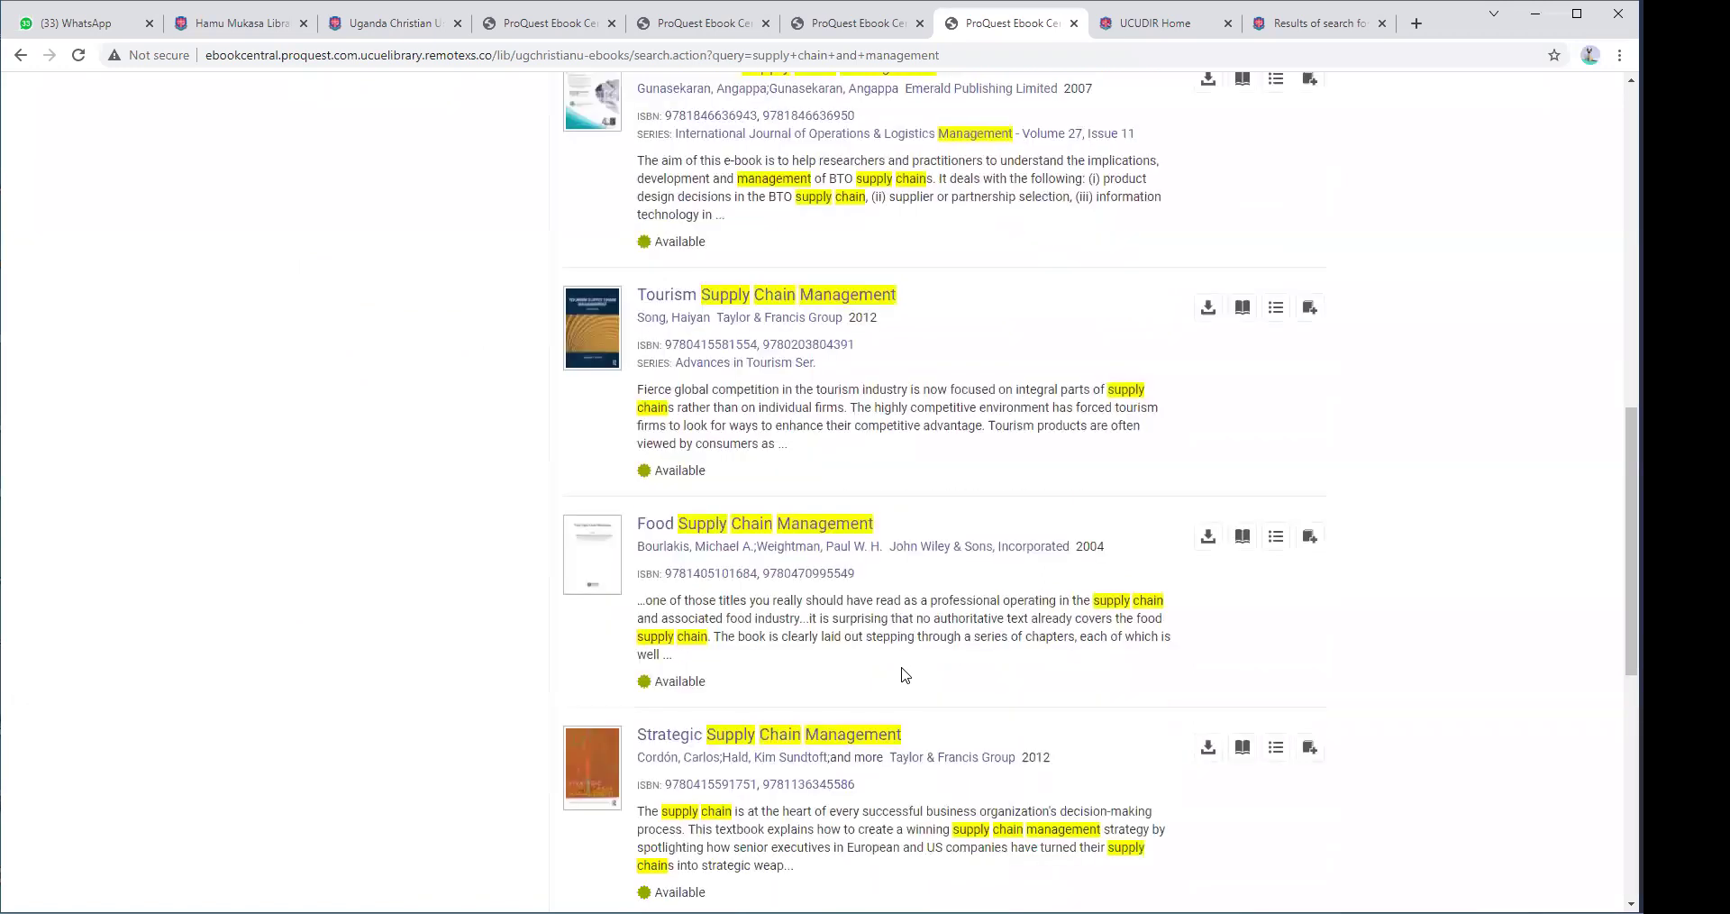
{"action": "scroll", "coordinate": [841, 595], "scroll_direction": "down", "scroll_amount": 1}
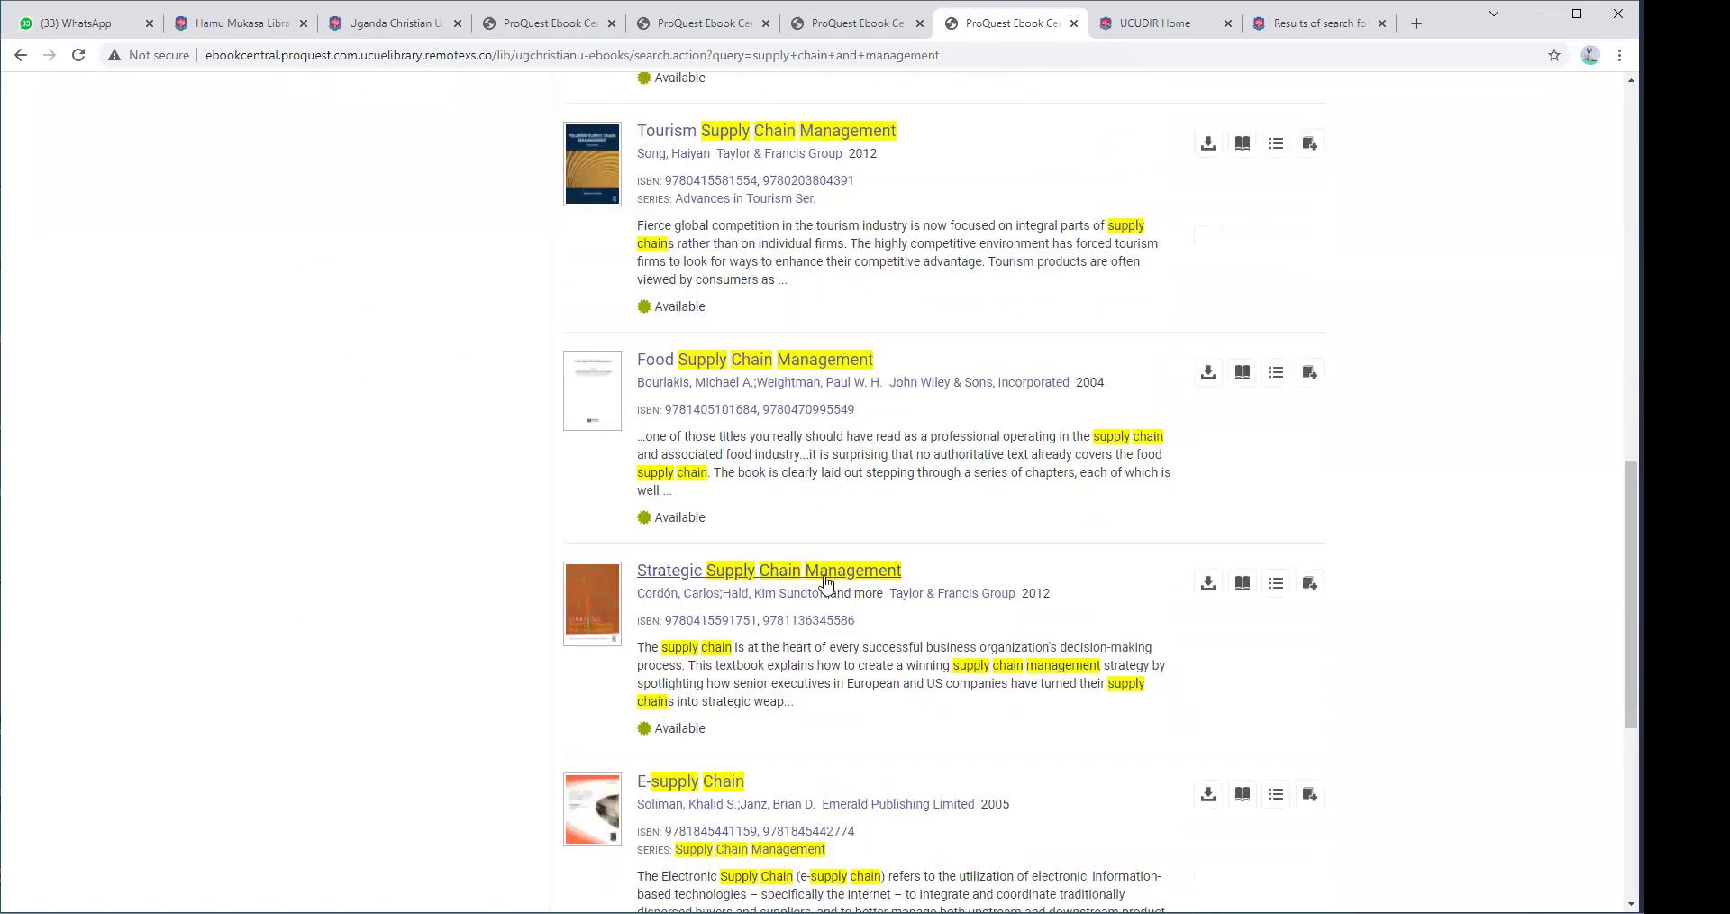
{"action": "scroll", "coordinate": [921, 667], "scroll_direction": "down", "scroll_amount": 2}
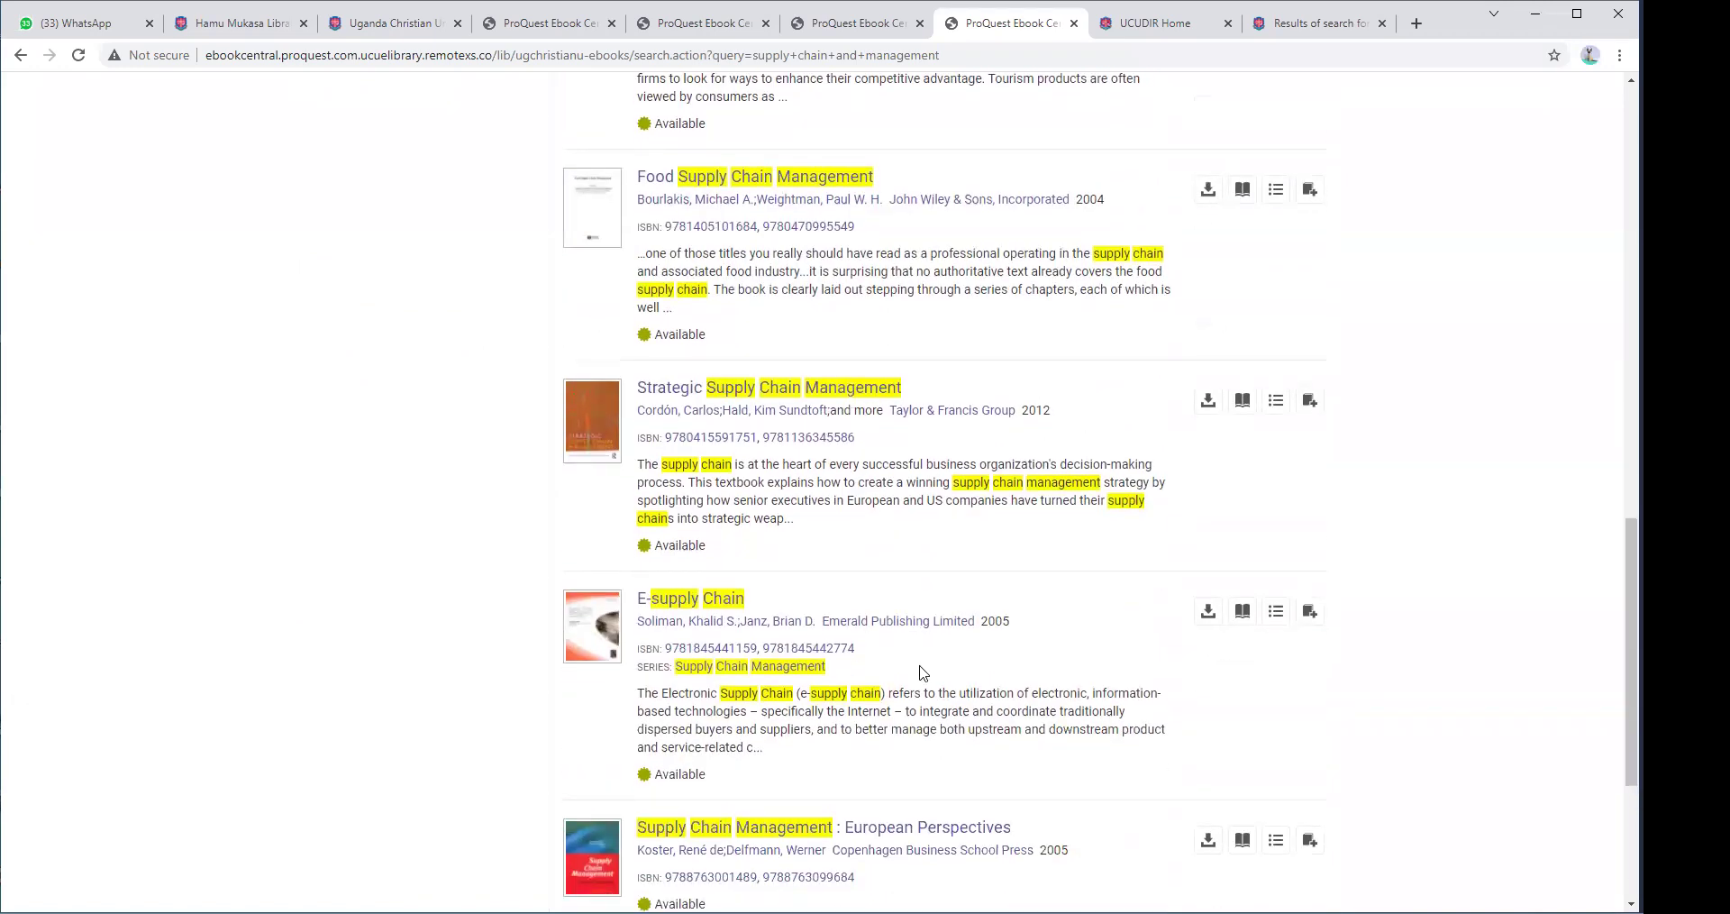
{"action": "scroll", "coordinate": [921, 668], "scroll_direction": "down", "scroll_amount": 3}
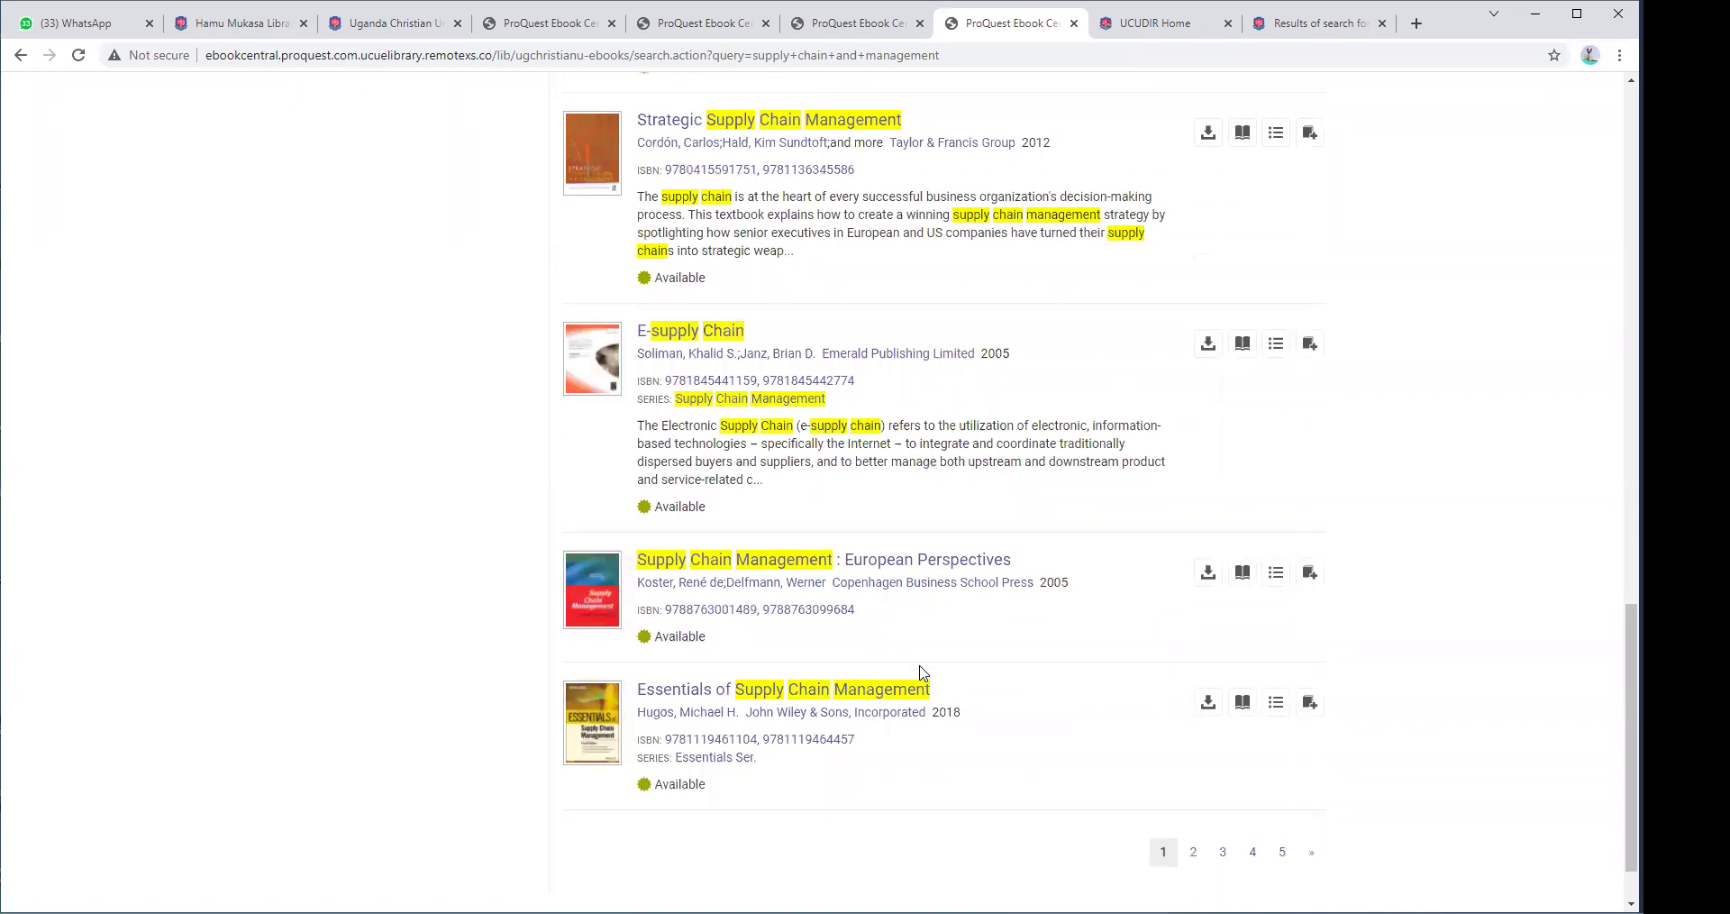
{"action": "scroll", "coordinate": [921, 671], "scroll_direction": "up", "scroll_amount": 18}
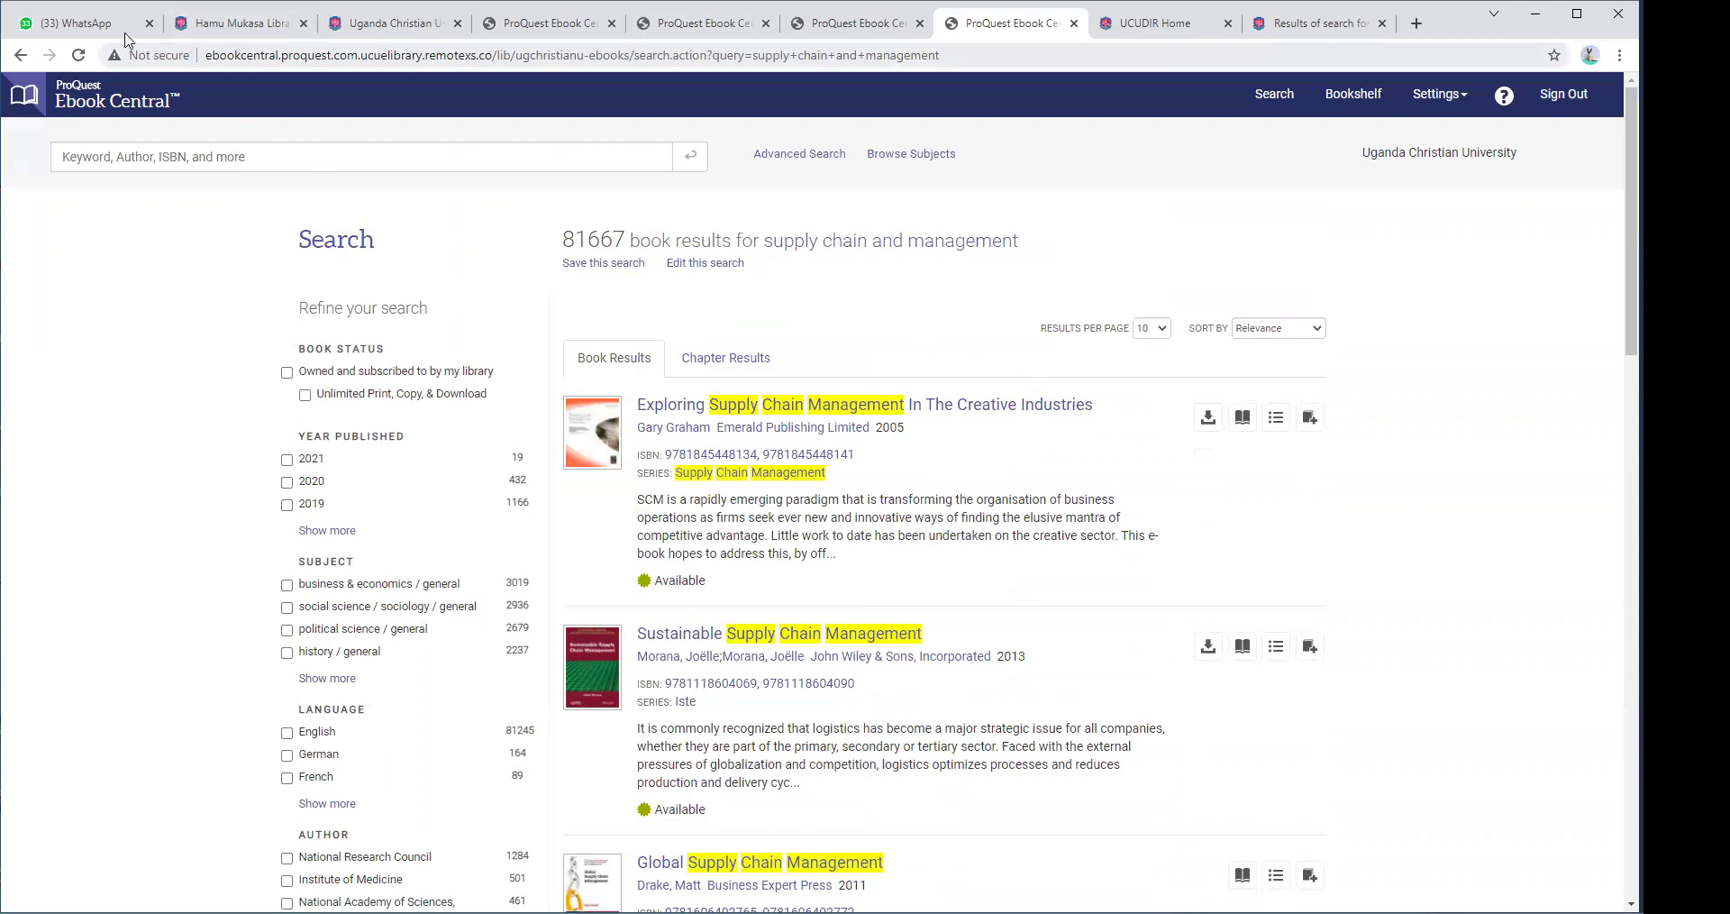
Switch to the Koha library catalogue and search it for "supply chain management" in place of business management.
{"action": "left_click", "coordinate": [390, 23]}
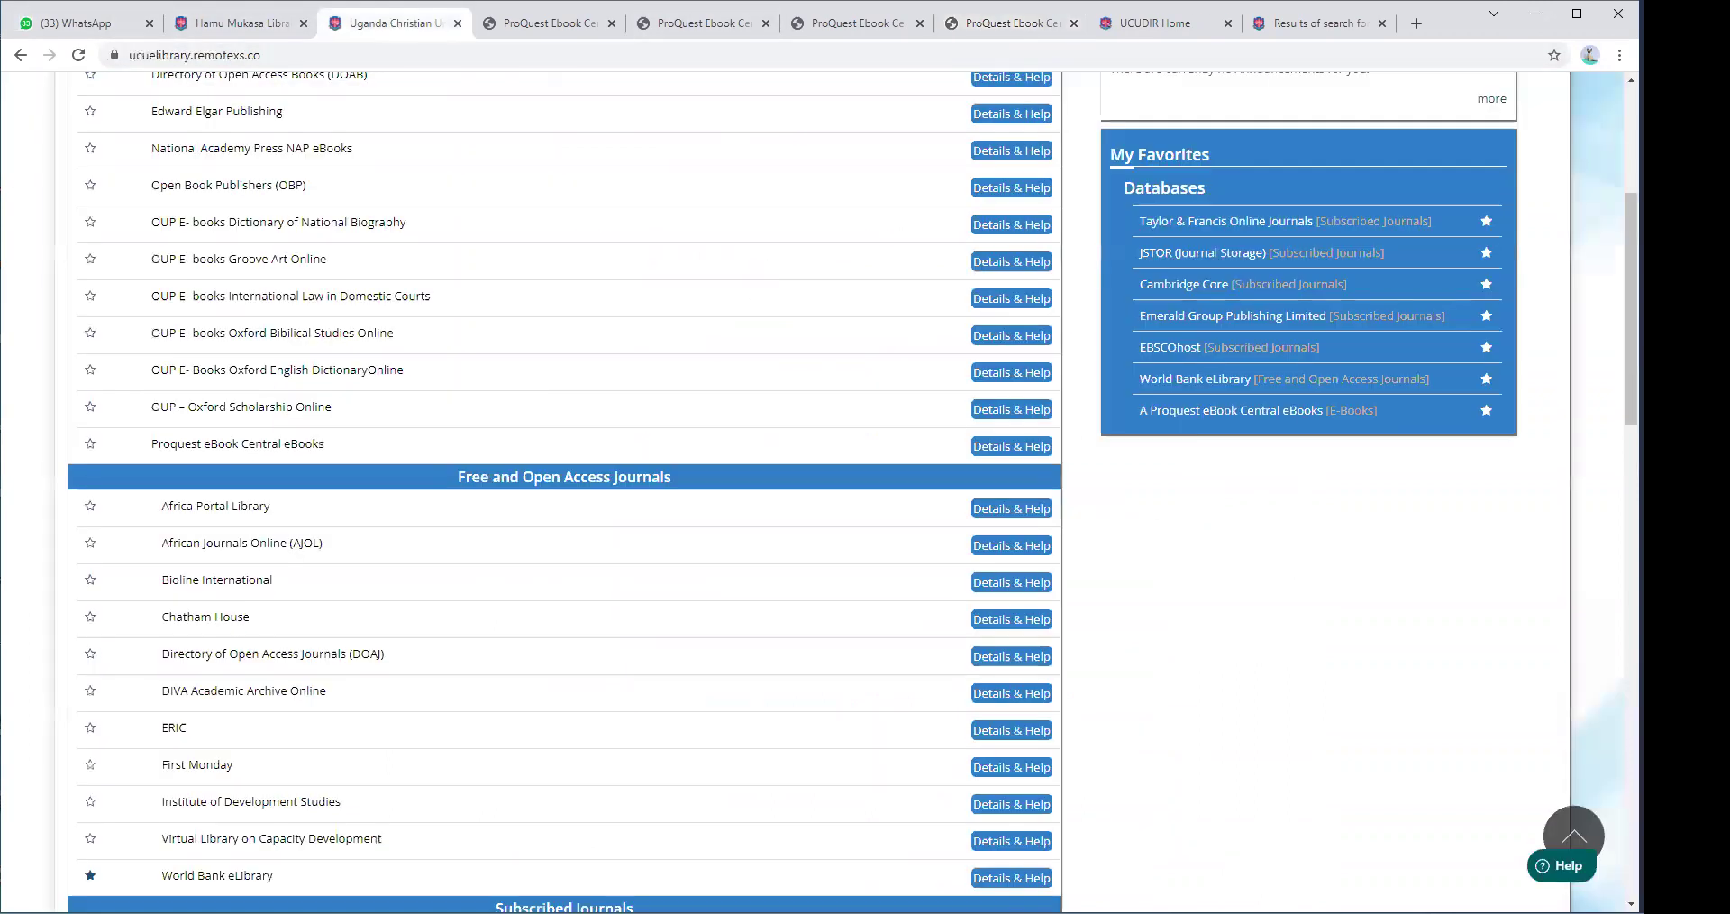
{"action": "left_click", "coordinate": [1318, 23]}
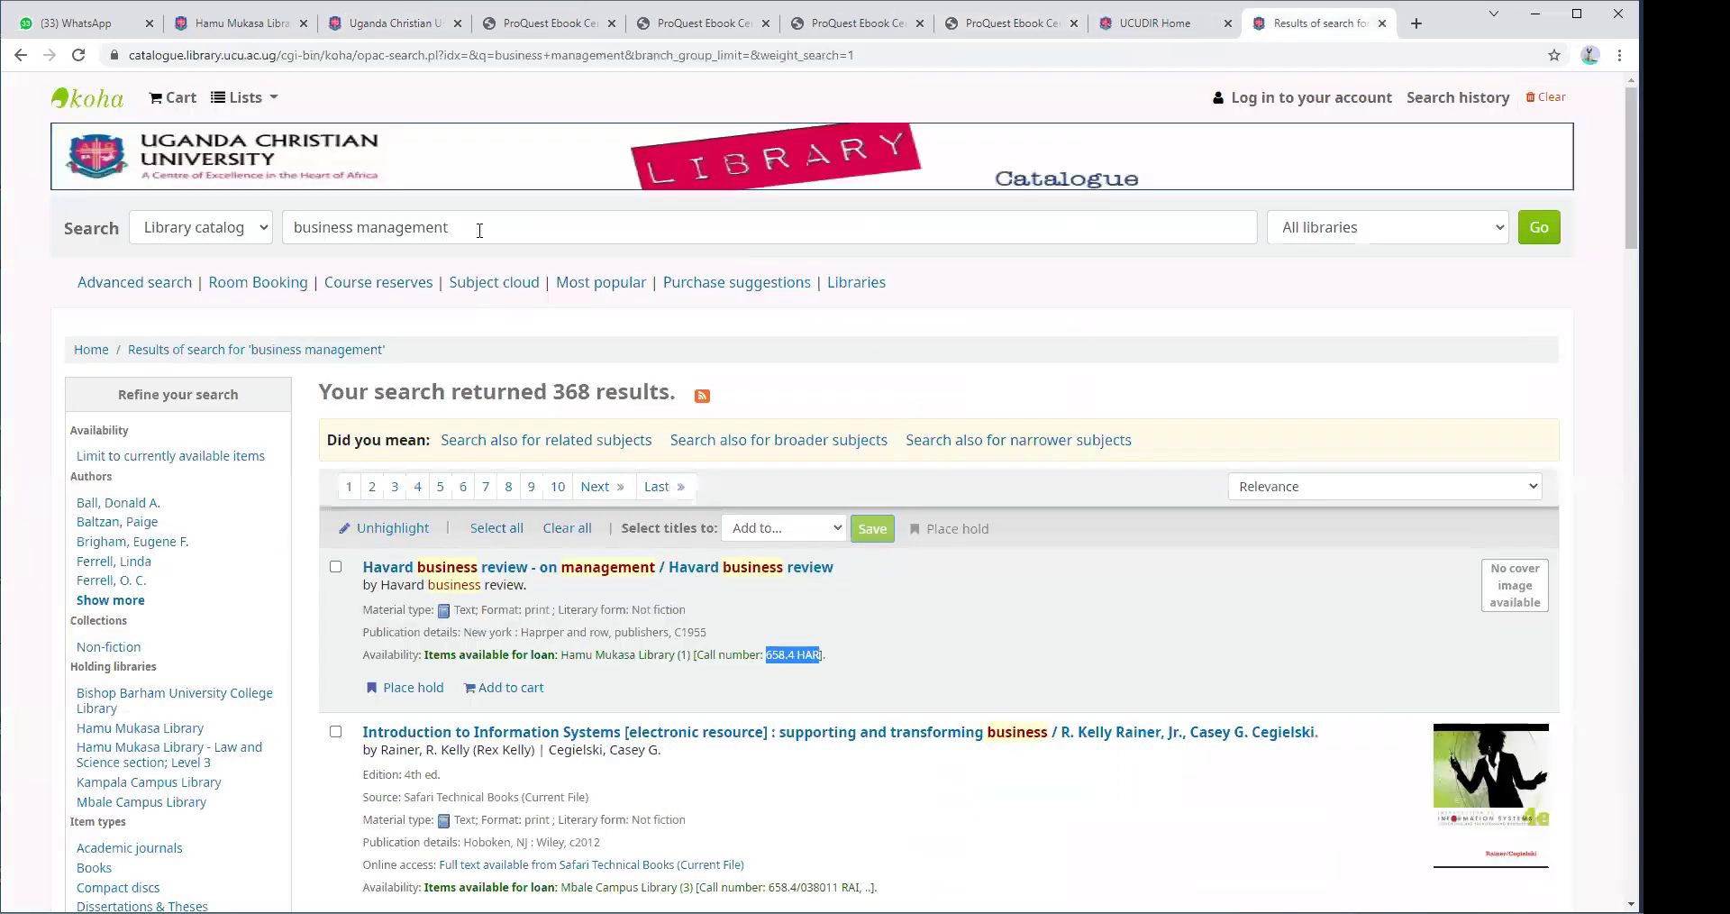
{"action": "triple_click", "coordinate": [480, 230]}
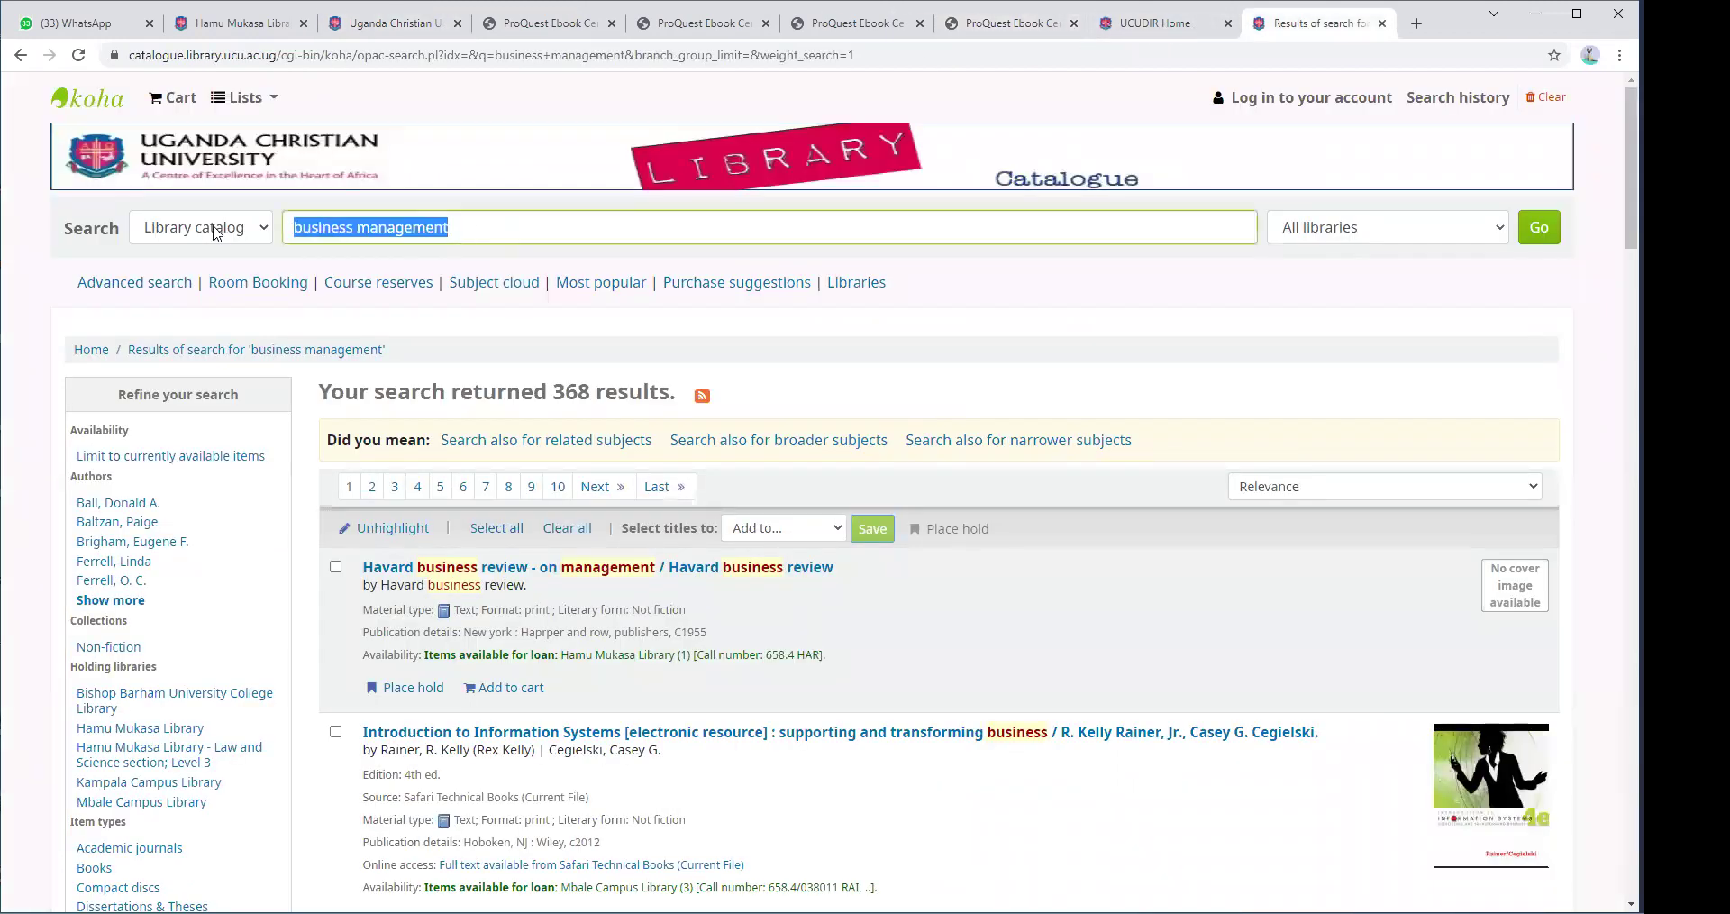
{"action": "key", "text": "BackSpace"}
{"action": "type", "text": "s"}
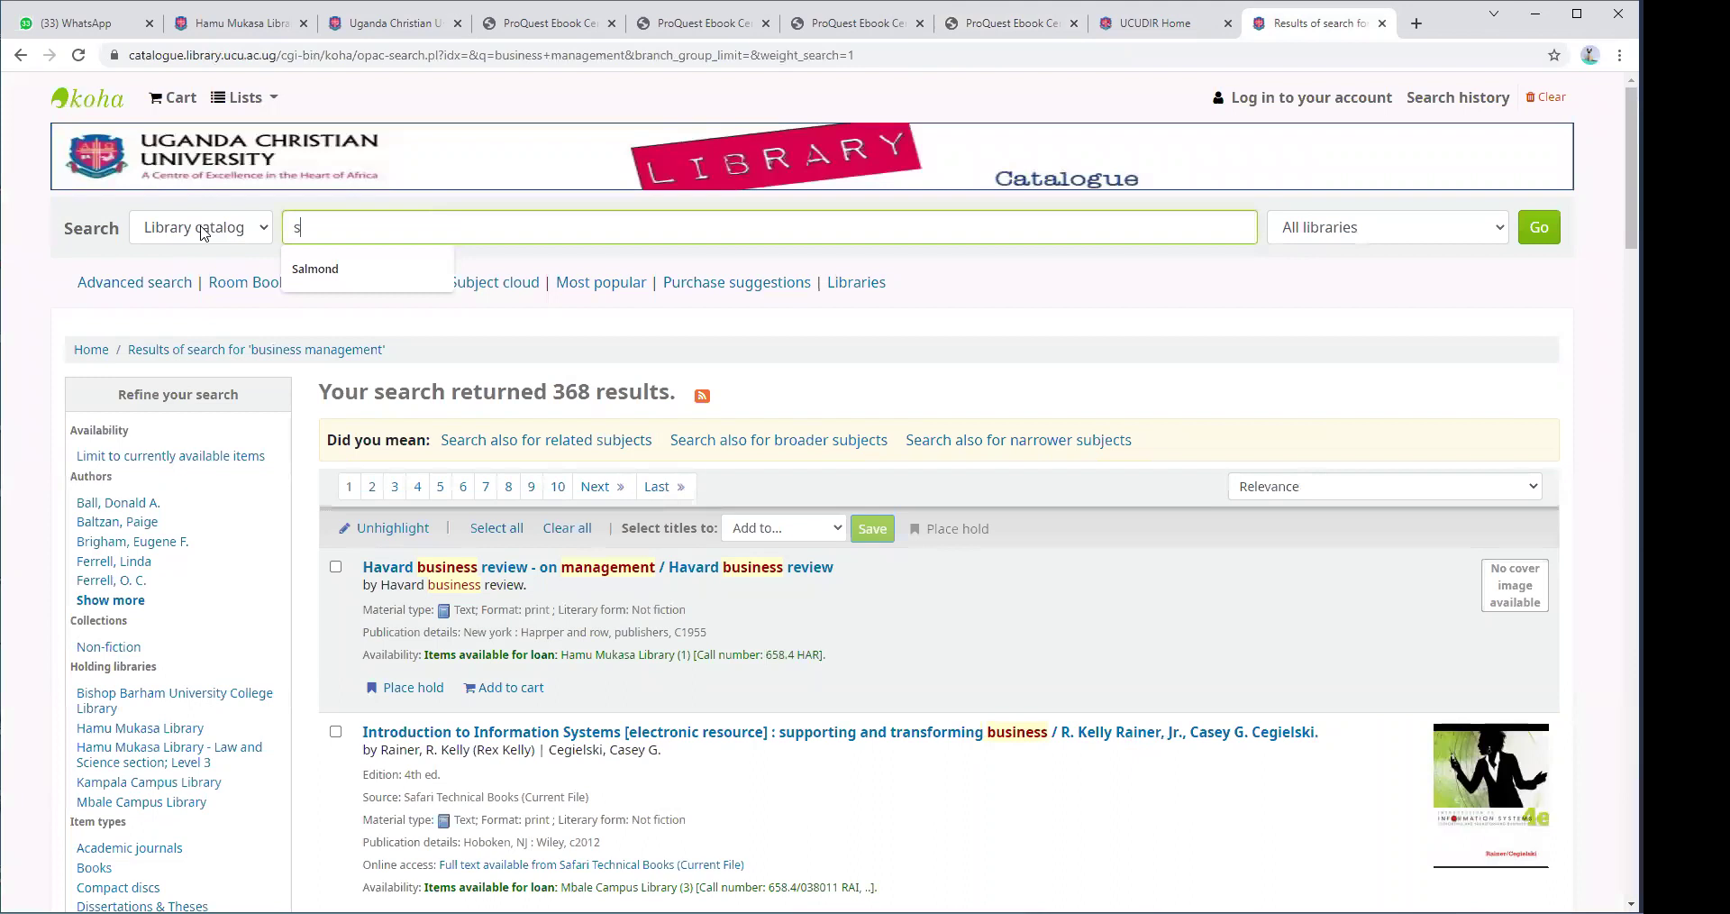
{"action": "type", "text": "upply chain management"}
{"action": "key", "text": "Return"}
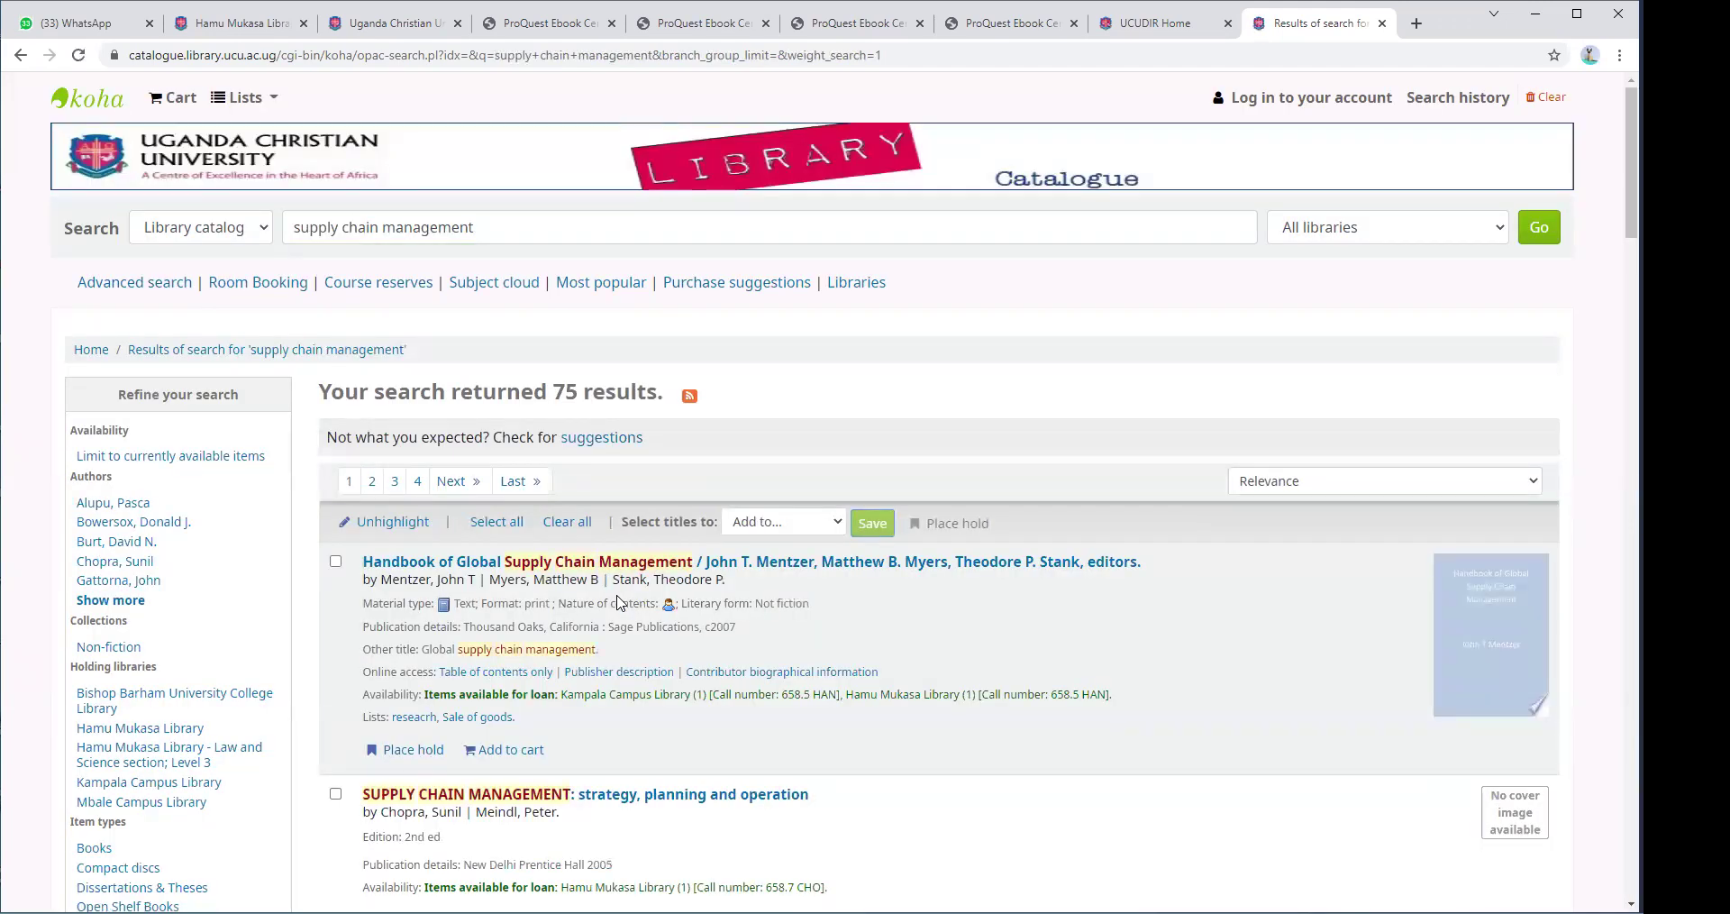
Examine the catalogue's supply chain management books and dissertations, including their holding libraries and call numbers.
{"action": "left_click_drag", "start_coordinate": [1631, 162], "coordinate": [1631, 189]}
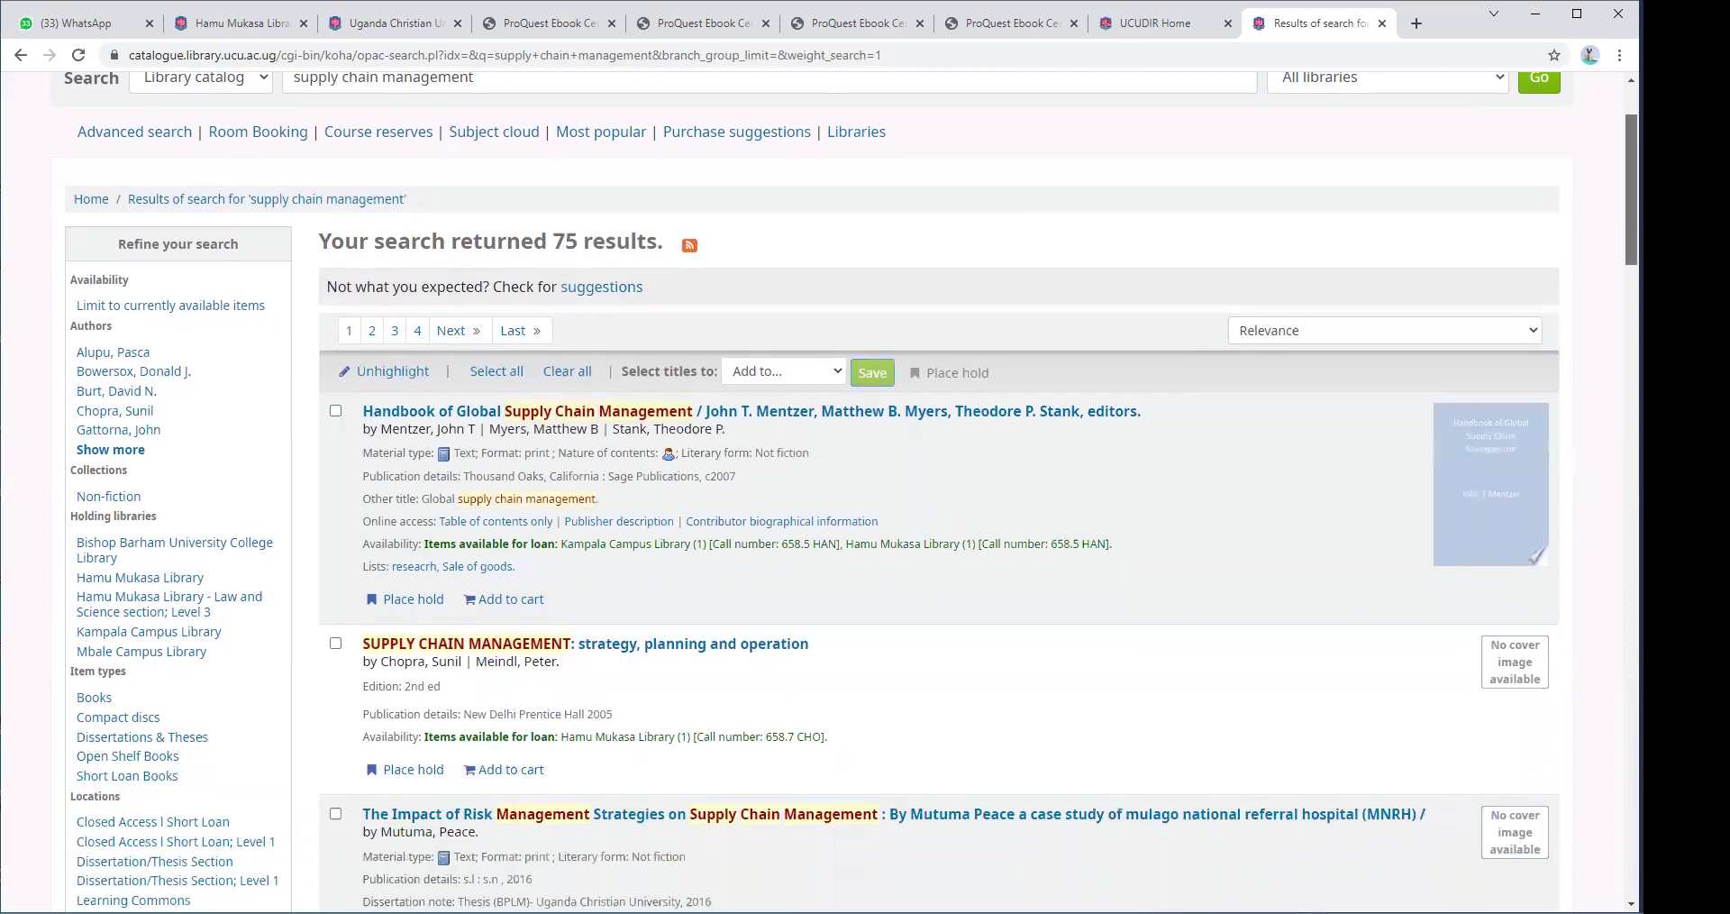
{"action": "scroll", "coordinate": [844, 492], "scroll_direction": "down", "scroll_amount": 2}
{"action": "scroll", "coordinate": [812, 492], "scroll_direction": "down", "scroll_amount": 1}
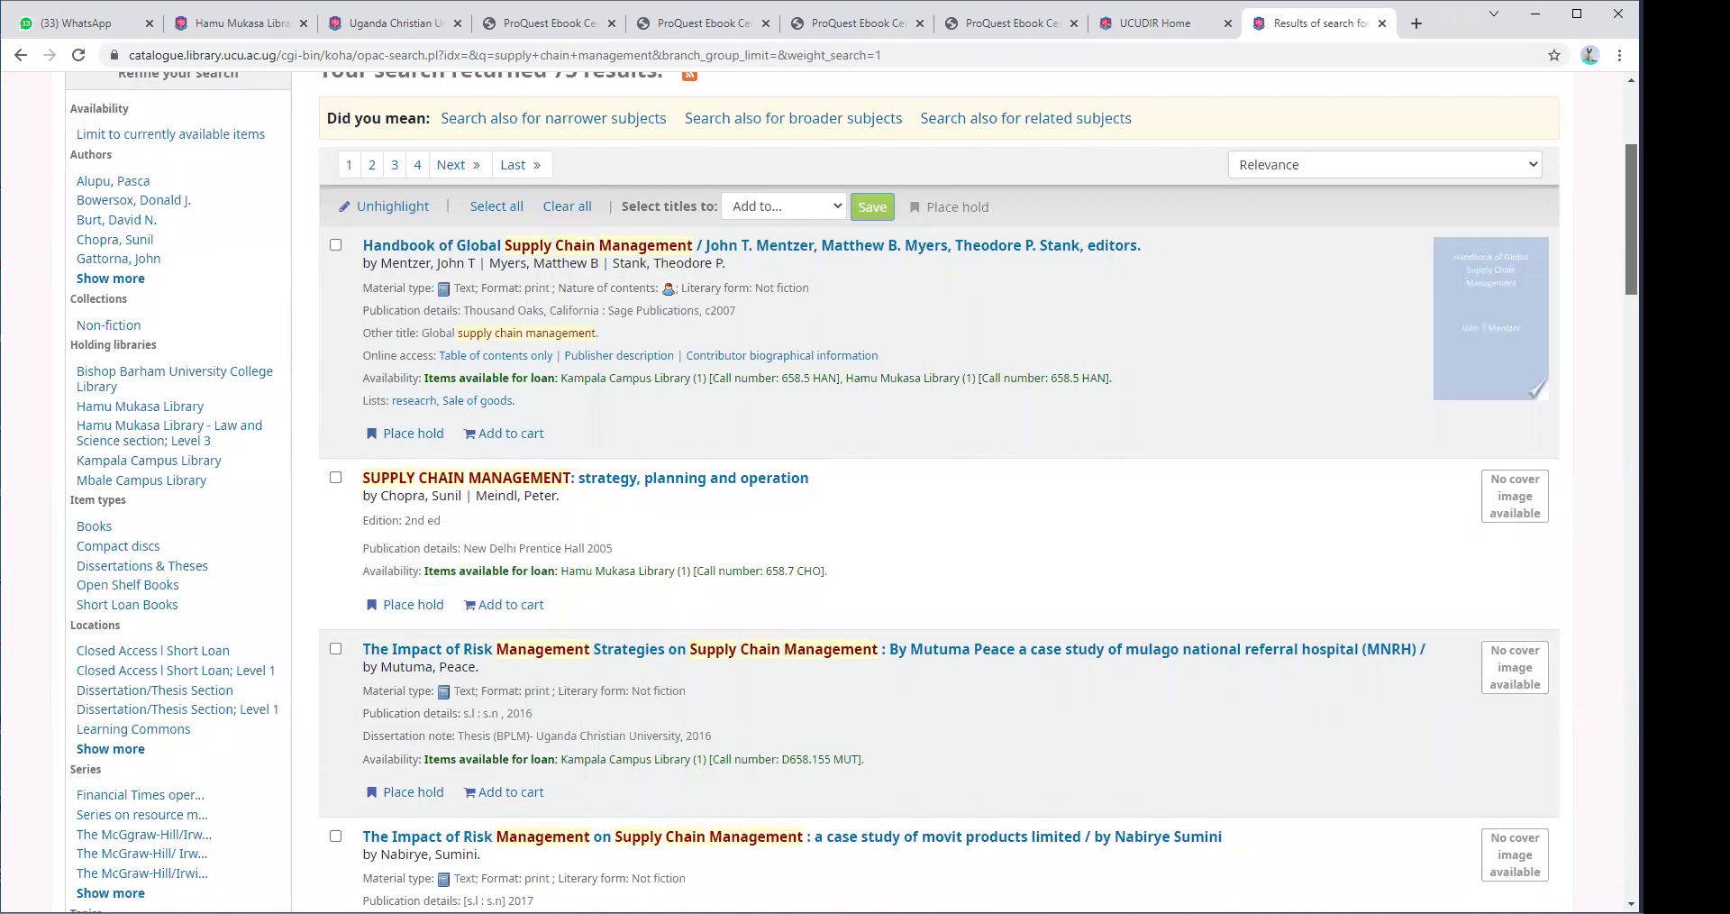
{"action": "scroll", "coordinate": [844, 492], "scroll_direction": "down", "scroll_amount": 1}
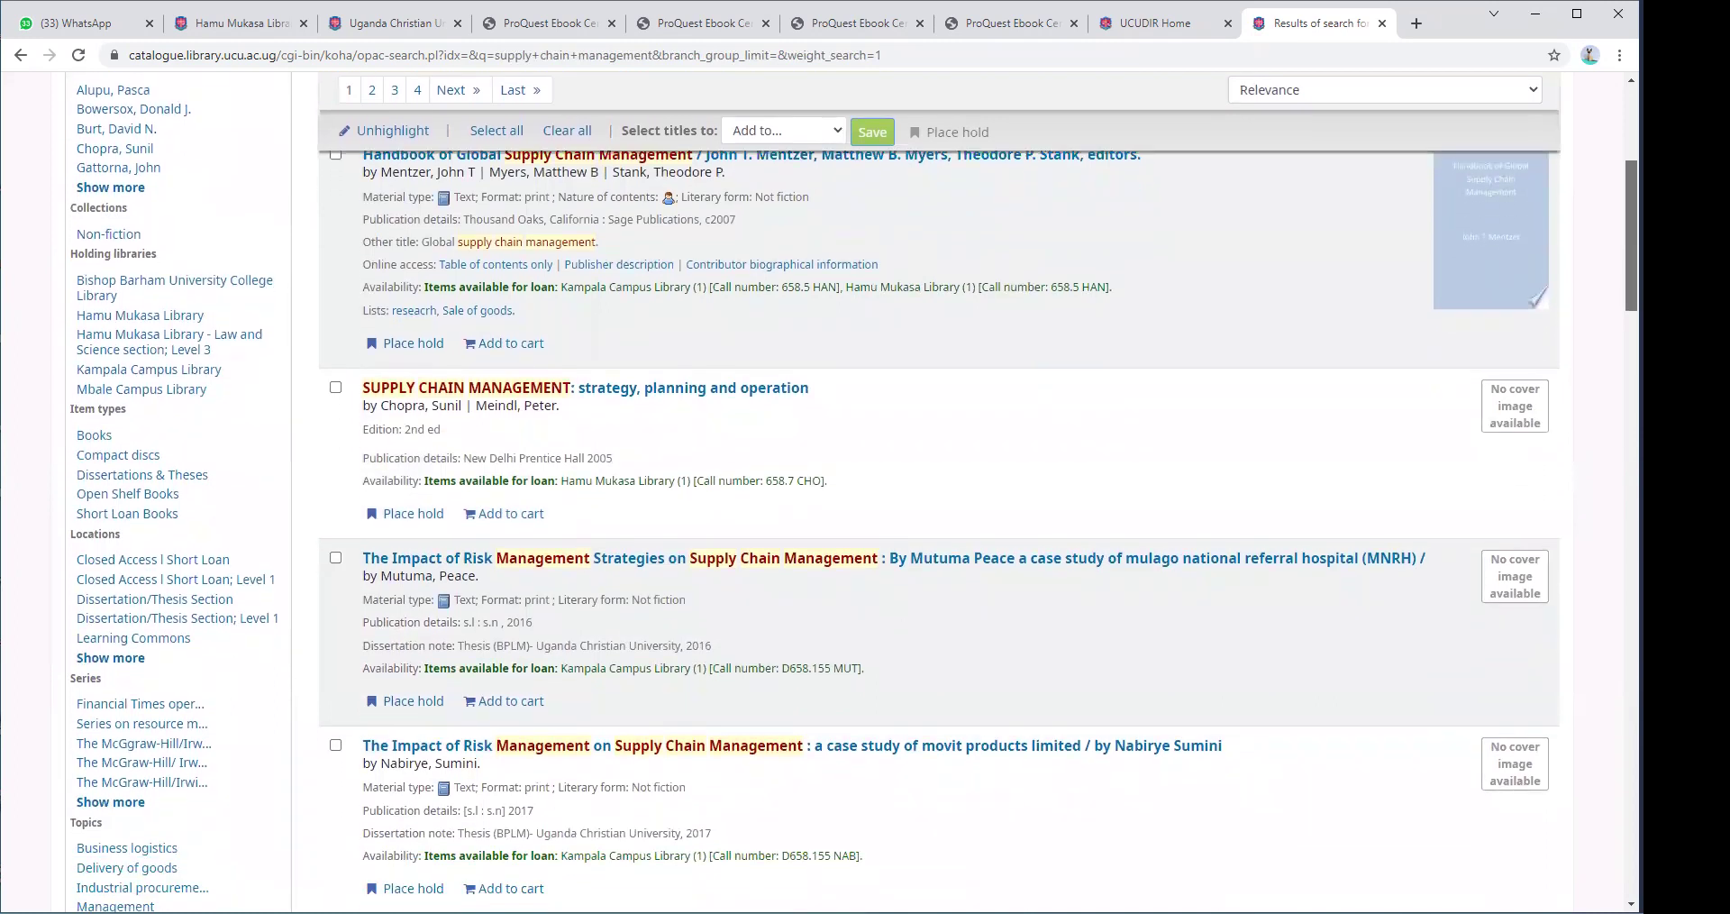
{"action": "scroll", "coordinate": [815, 492], "scroll_direction": "down", "scroll_amount": 1}
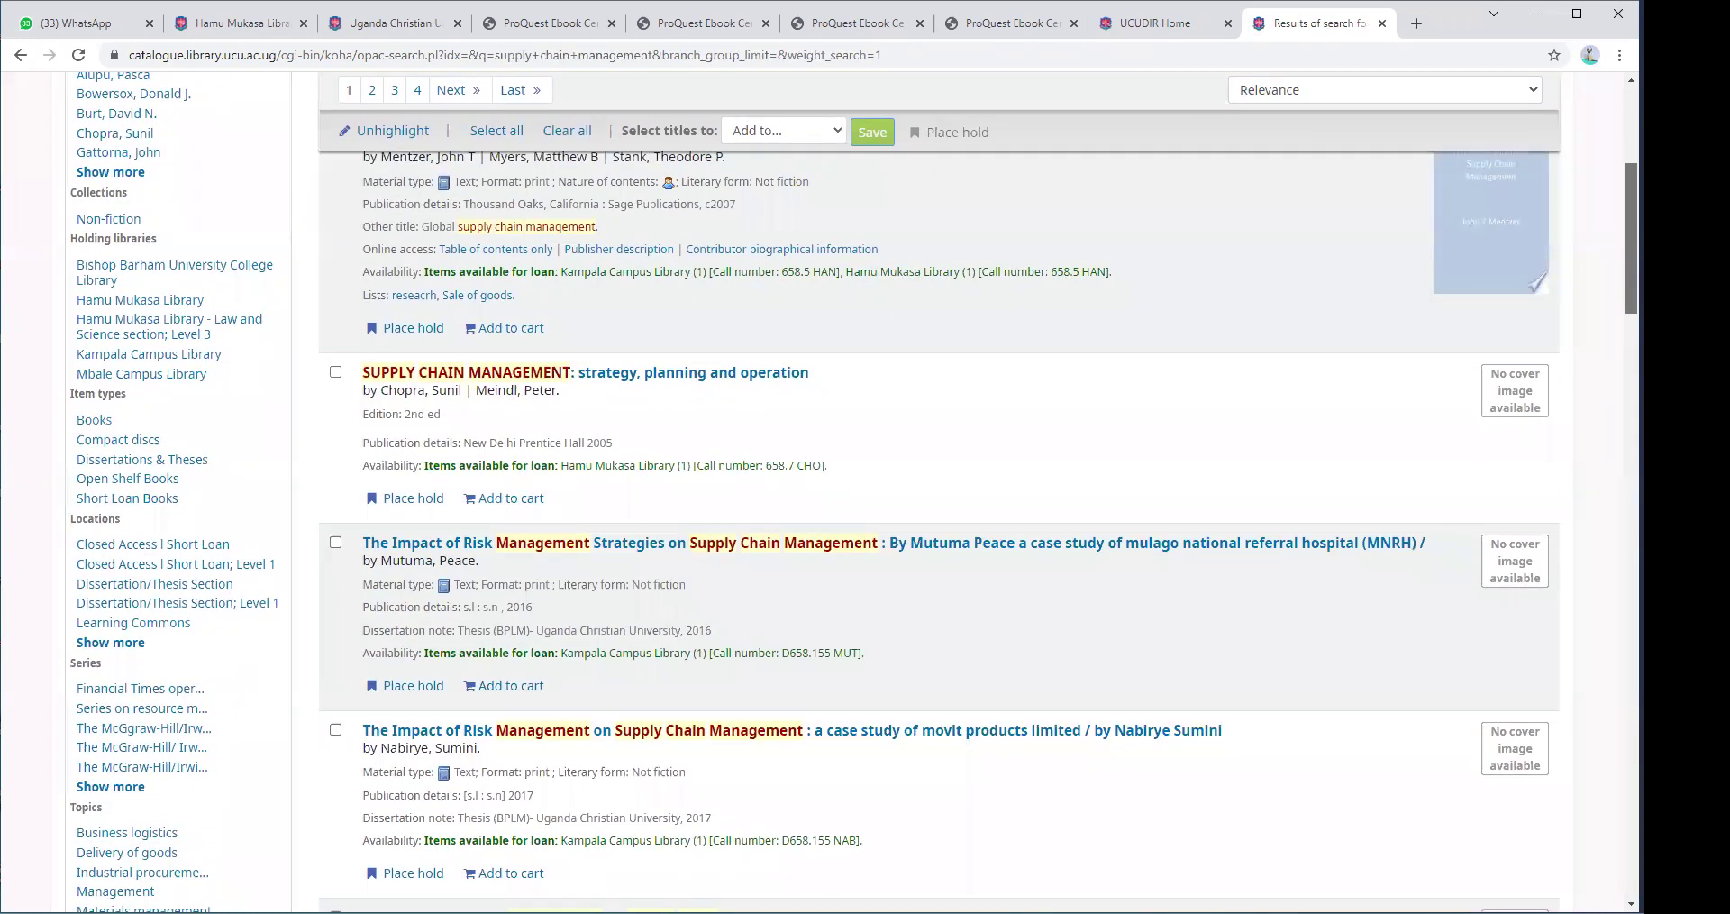
{"action": "scroll", "coordinate": [853, 492], "scroll_direction": "down", "scroll_amount": 4}
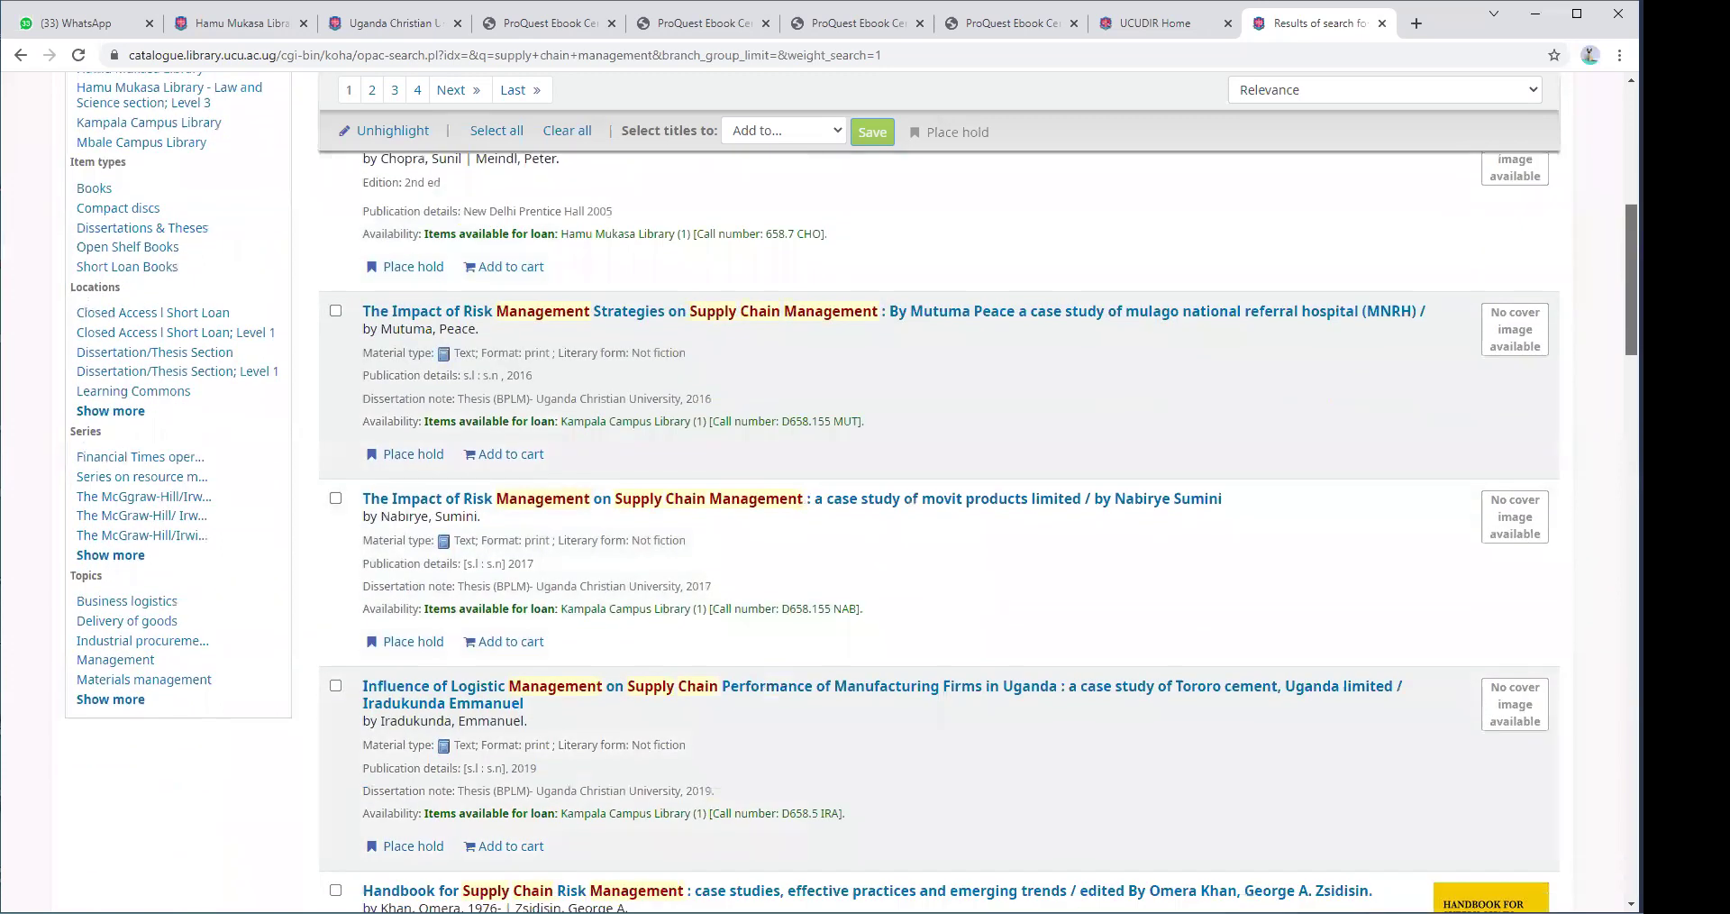
{"action": "scroll", "coordinate": [852, 492], "scroll_direction": "down", "scroll_amount": 4}
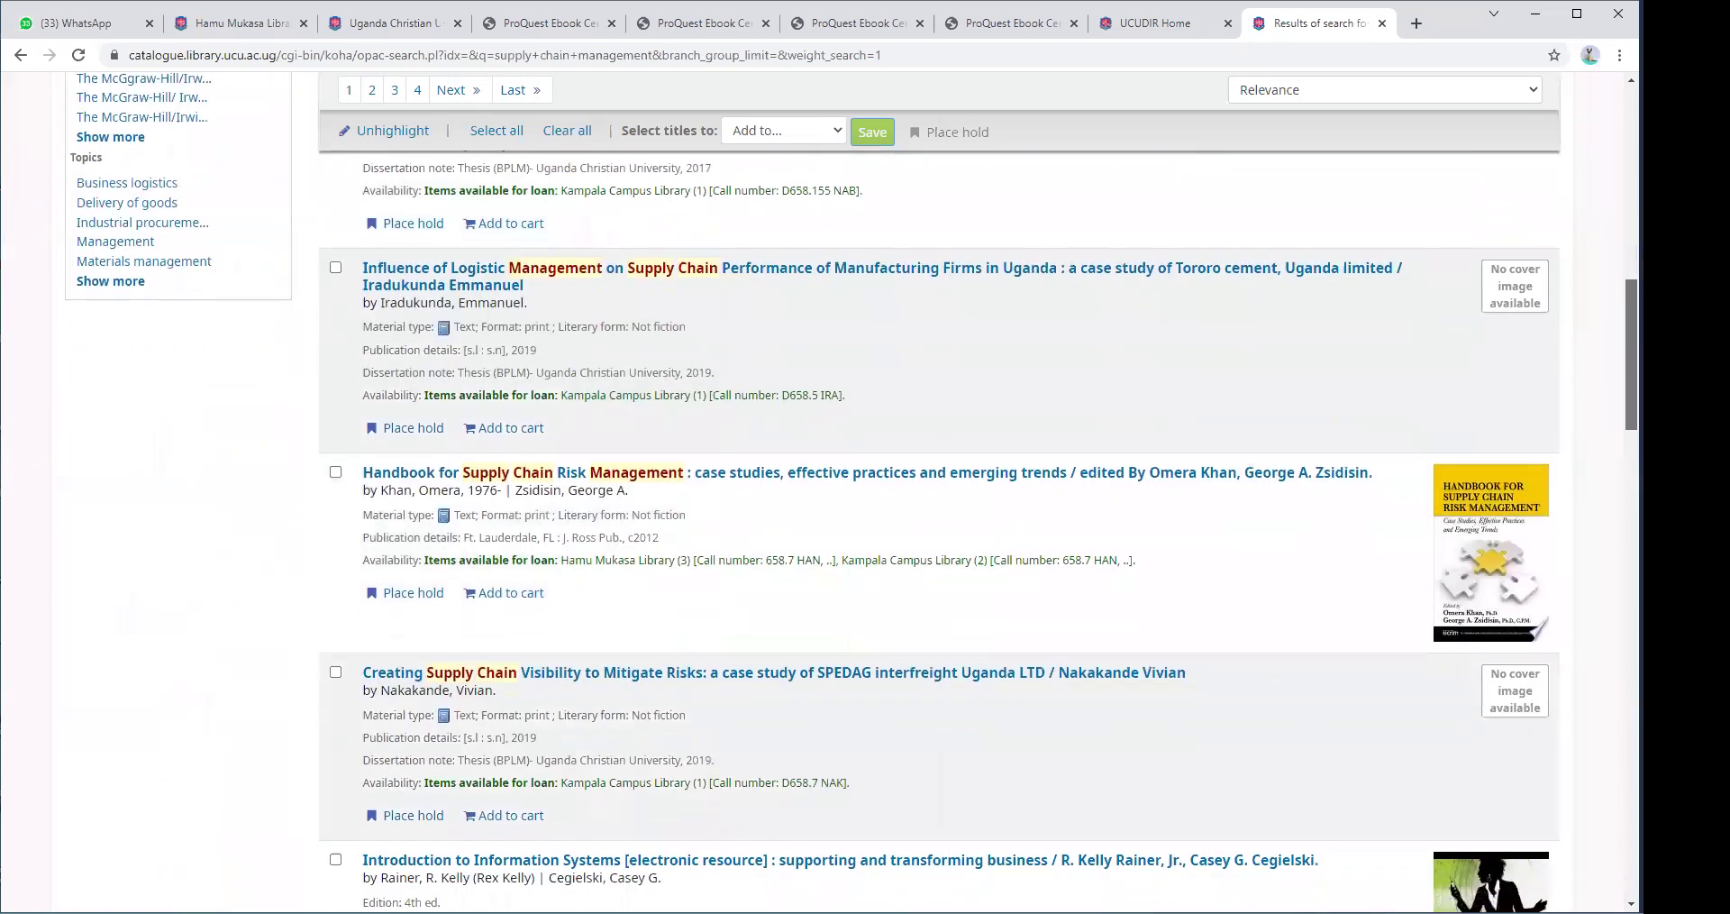
{"action": "scroll", "coordinate": [940, 492], "scroll_direction": "down", "scroll_amount": 5}
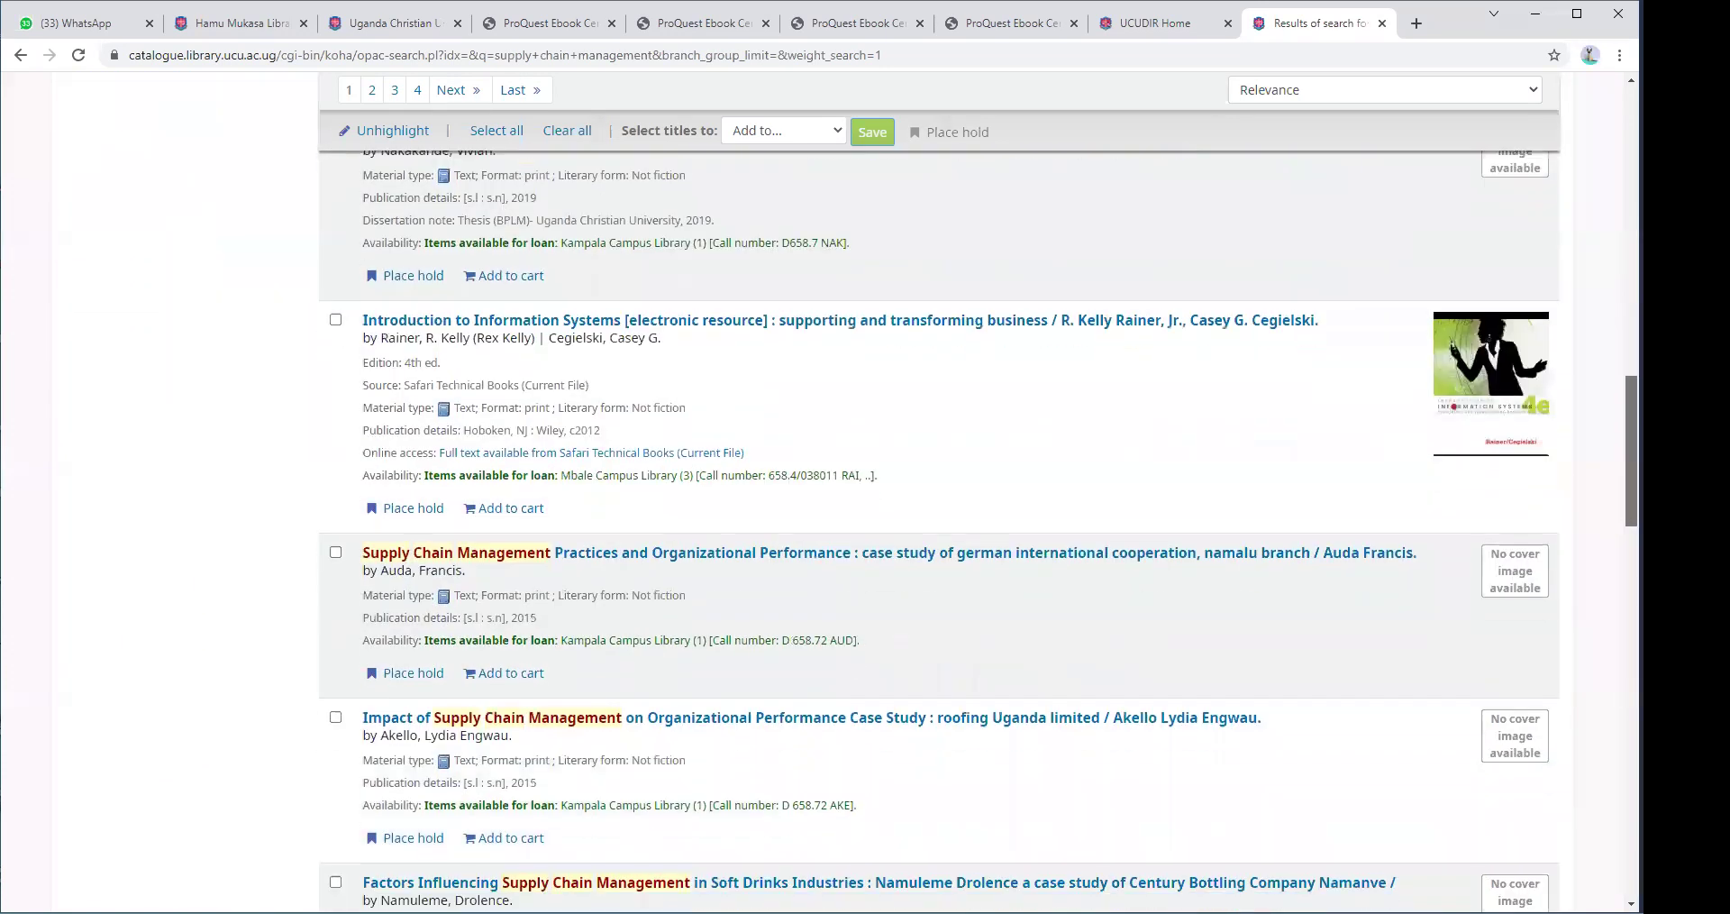
{"action": "scroll", "coordinate": [939, 492], "scroll_direction": "down", "scroll_amount": 3}
{"action": "scroll", "coordinate": [939, 533], "scroll_direction": "down", "scroll_amount": 3}
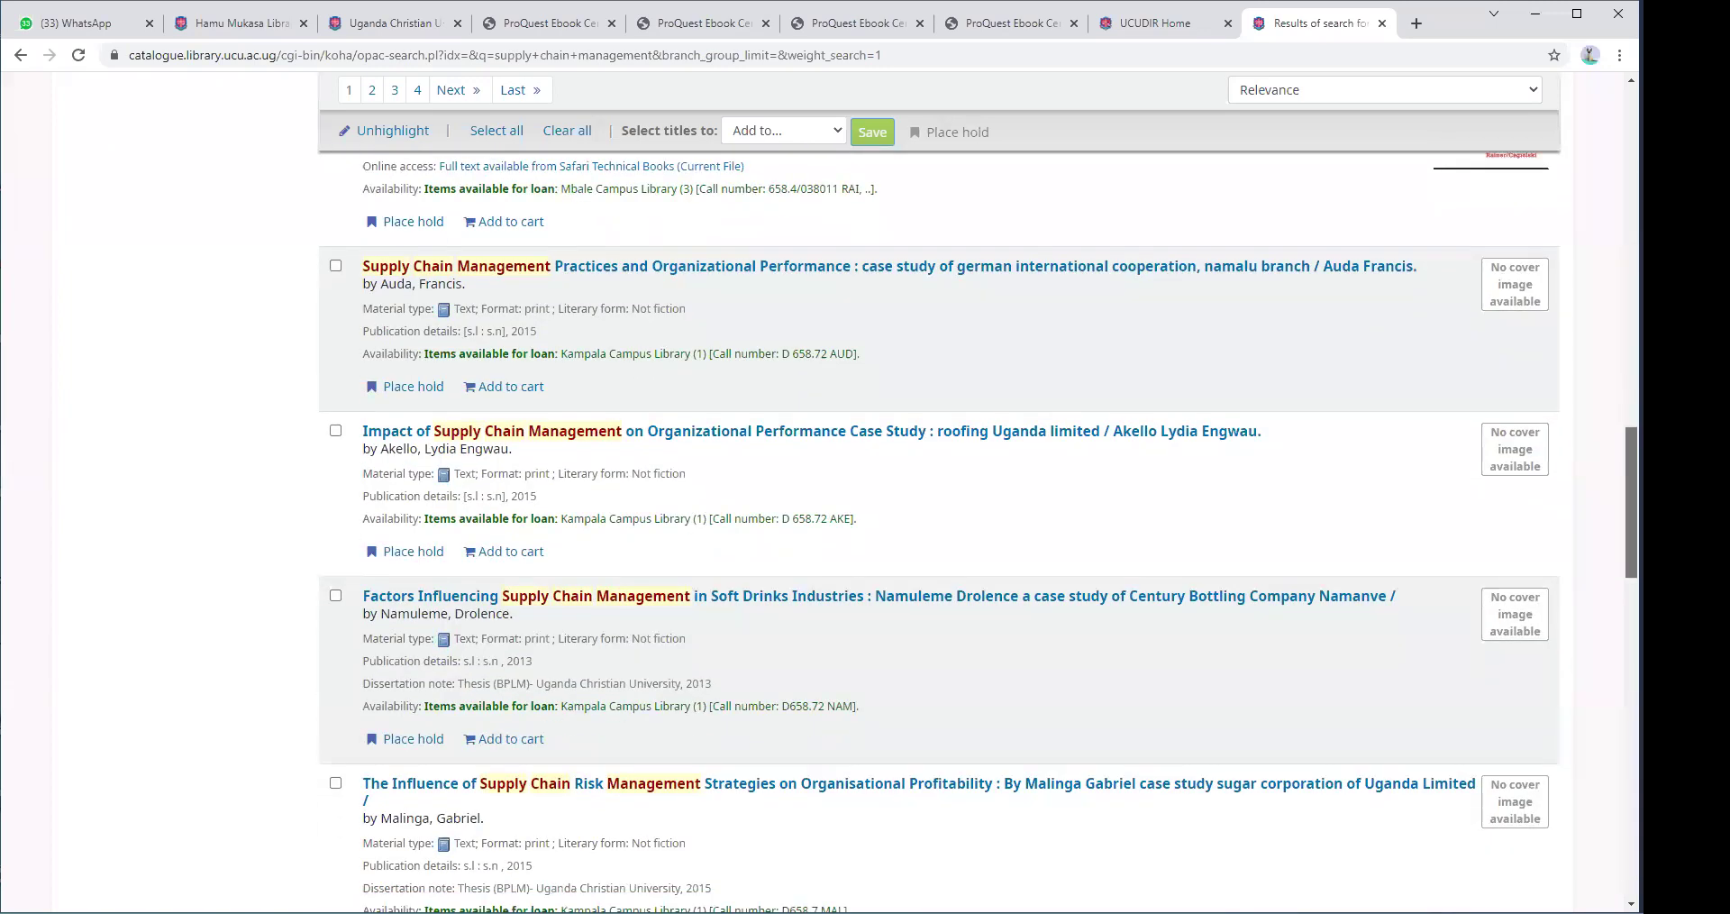
{"action": "scroll", "coordinate": [939, 533], "scroll_direction": "down", "scroll_amount": 3}
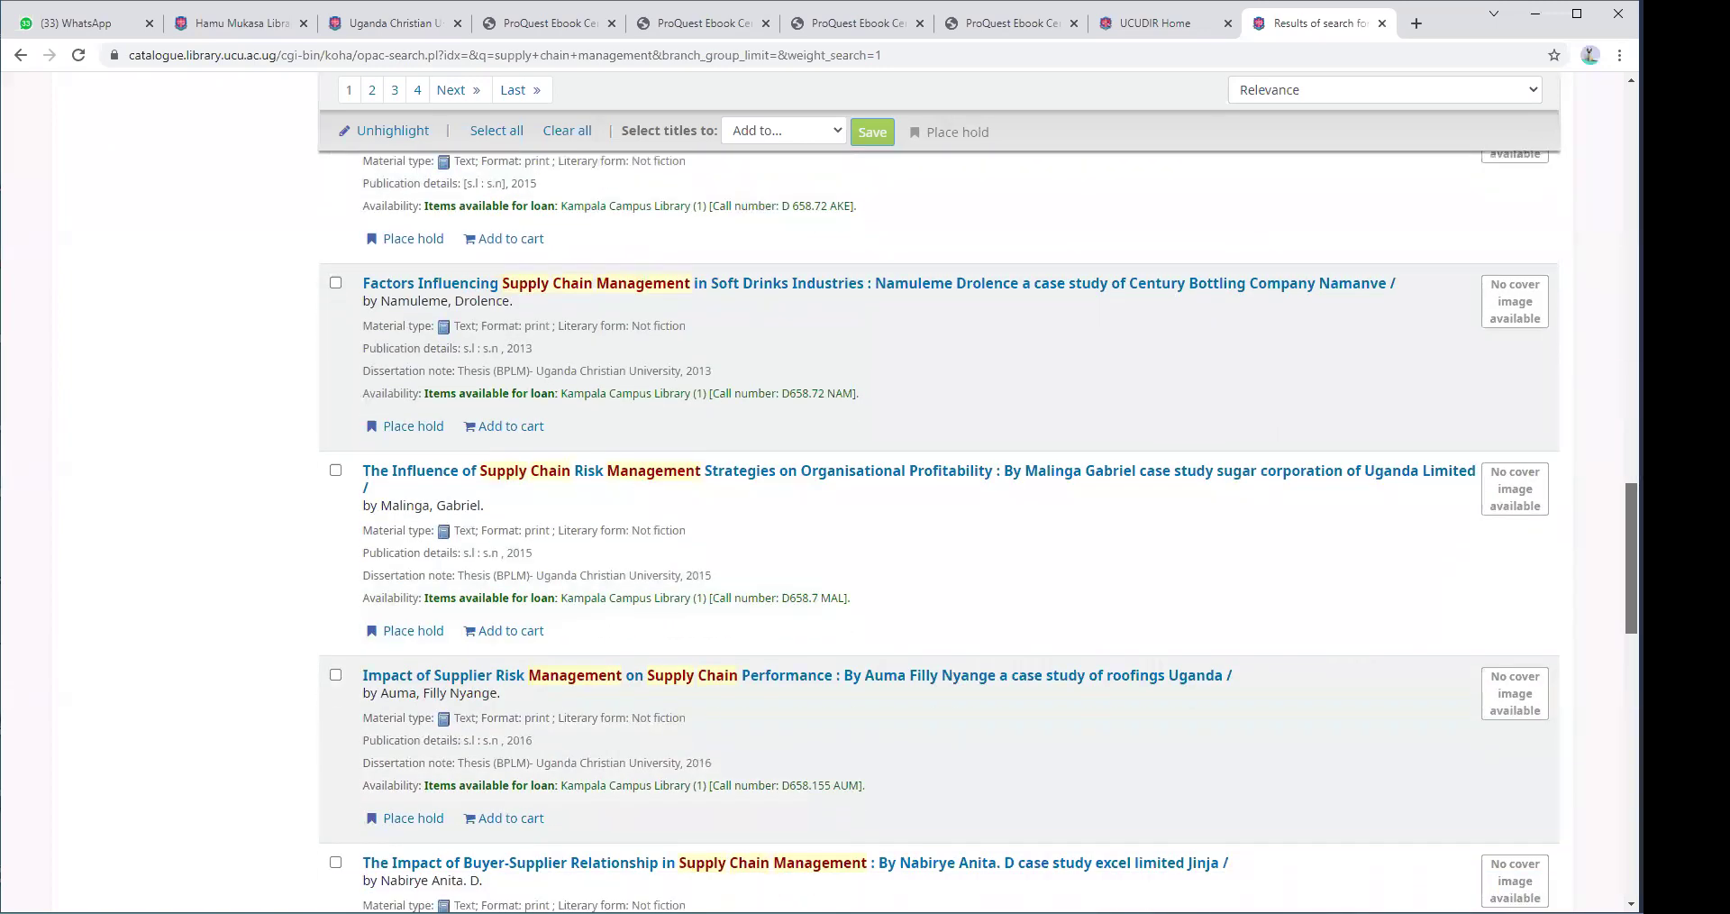
{"action": "scroll", "coordinate": [1604, 656], "scroll_direction": "down", "scroll_amount": 3}
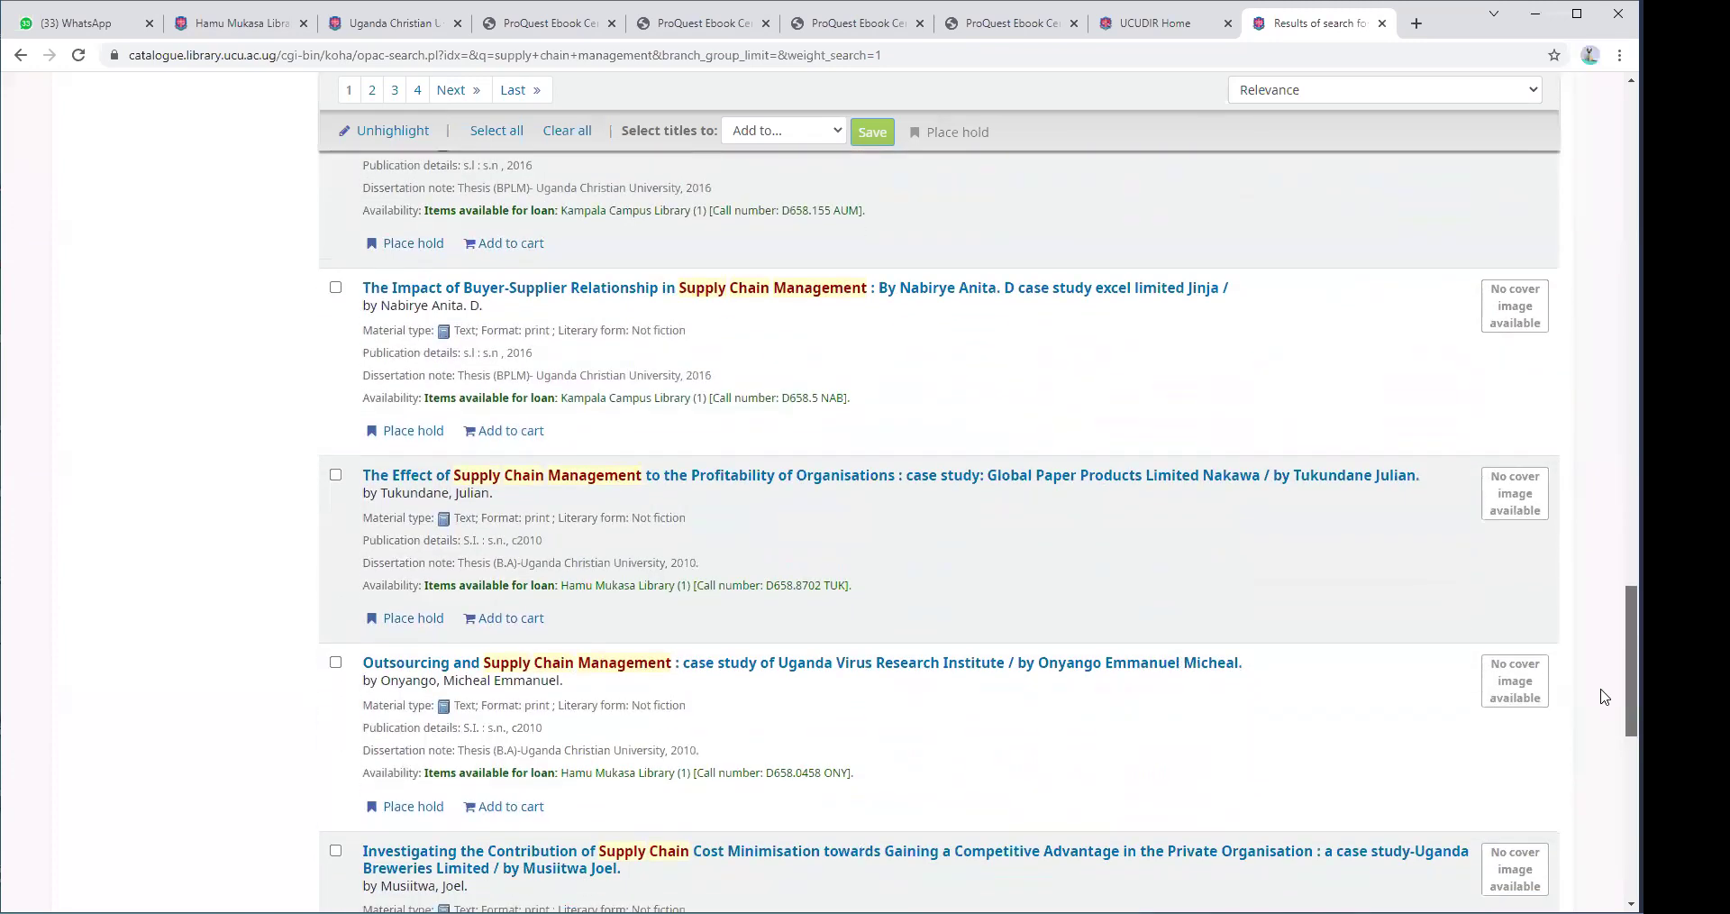
Switch back to ProQuest Ebook Central, view the subject list and bring up the Business/Management book results.
{"action": "scroll", "coordinate": [1603, 696], "scroll_direction": "up", "scroll_amount": 6}
{"action": "scroll", "coordinate": [1176, 75], "scroll_direction": "up", "scroll_amount": 10}
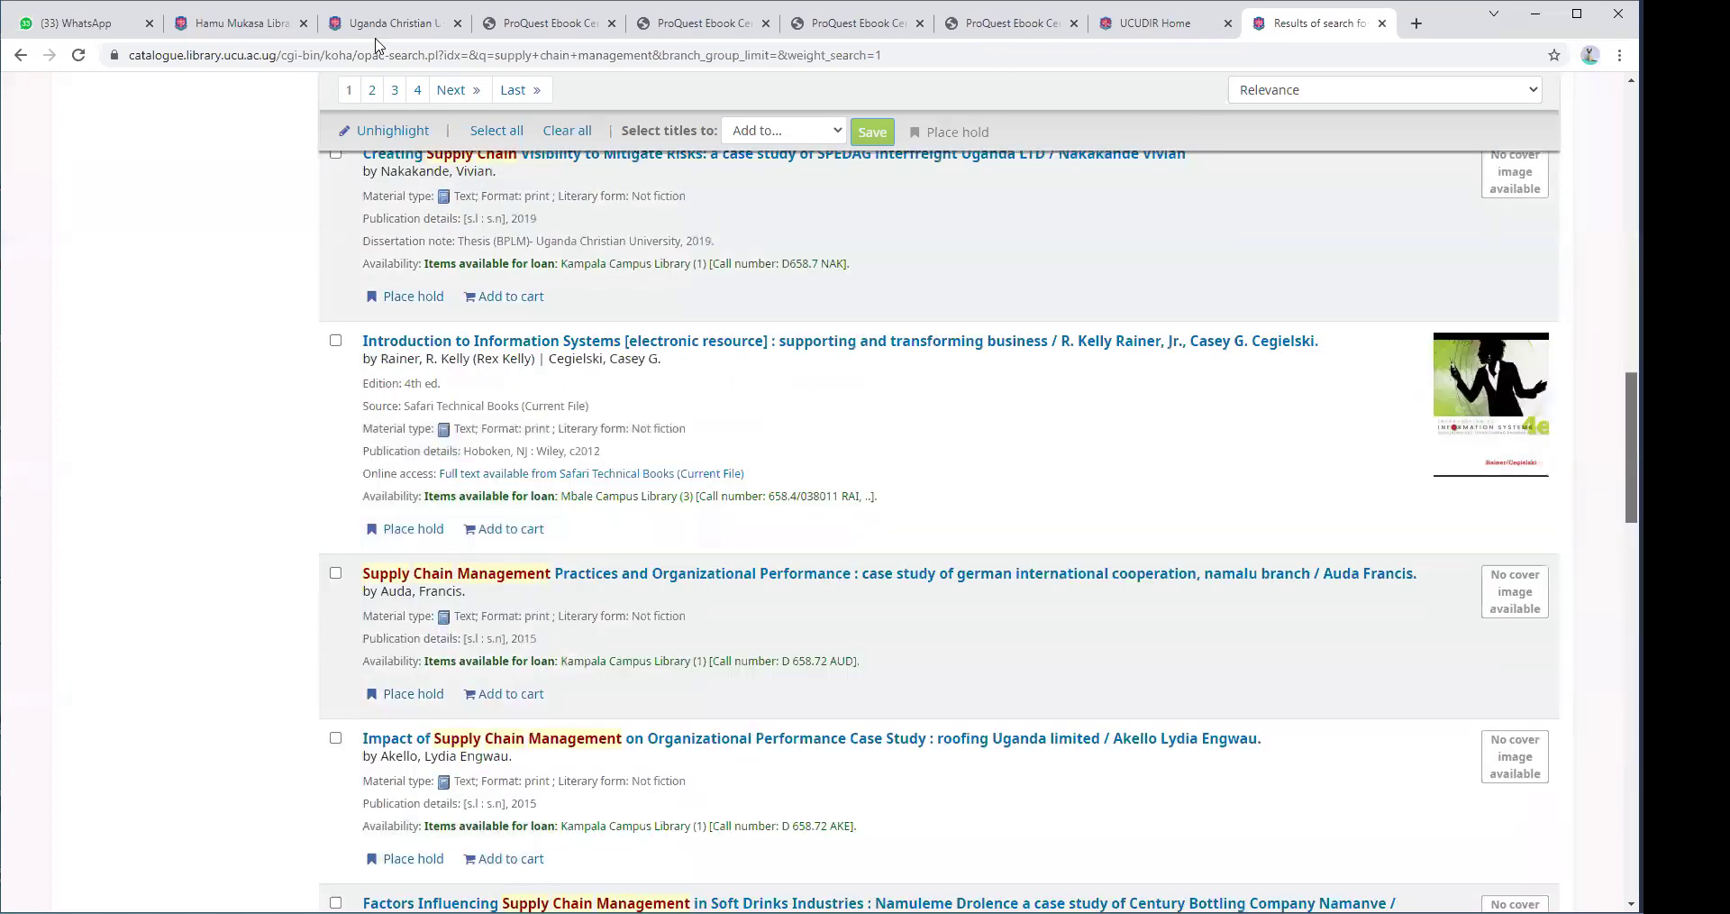
{"action": "left_click", "coordinate": [703, 26]}
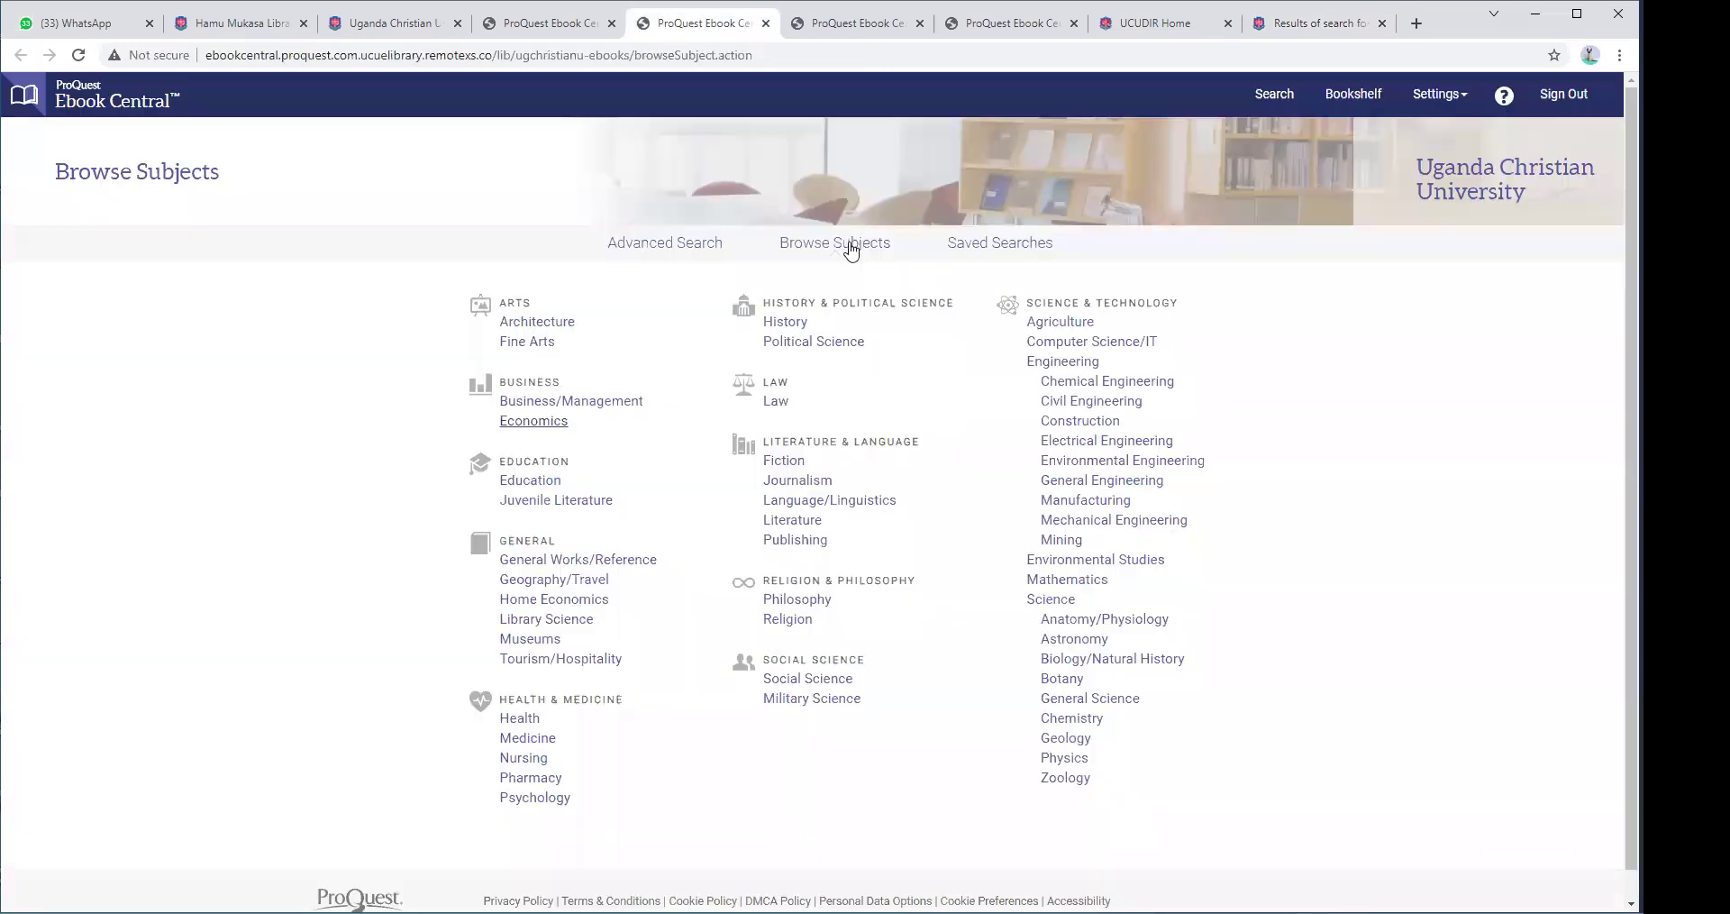
{"action": "left_click", "coordinate": [861, 25]}
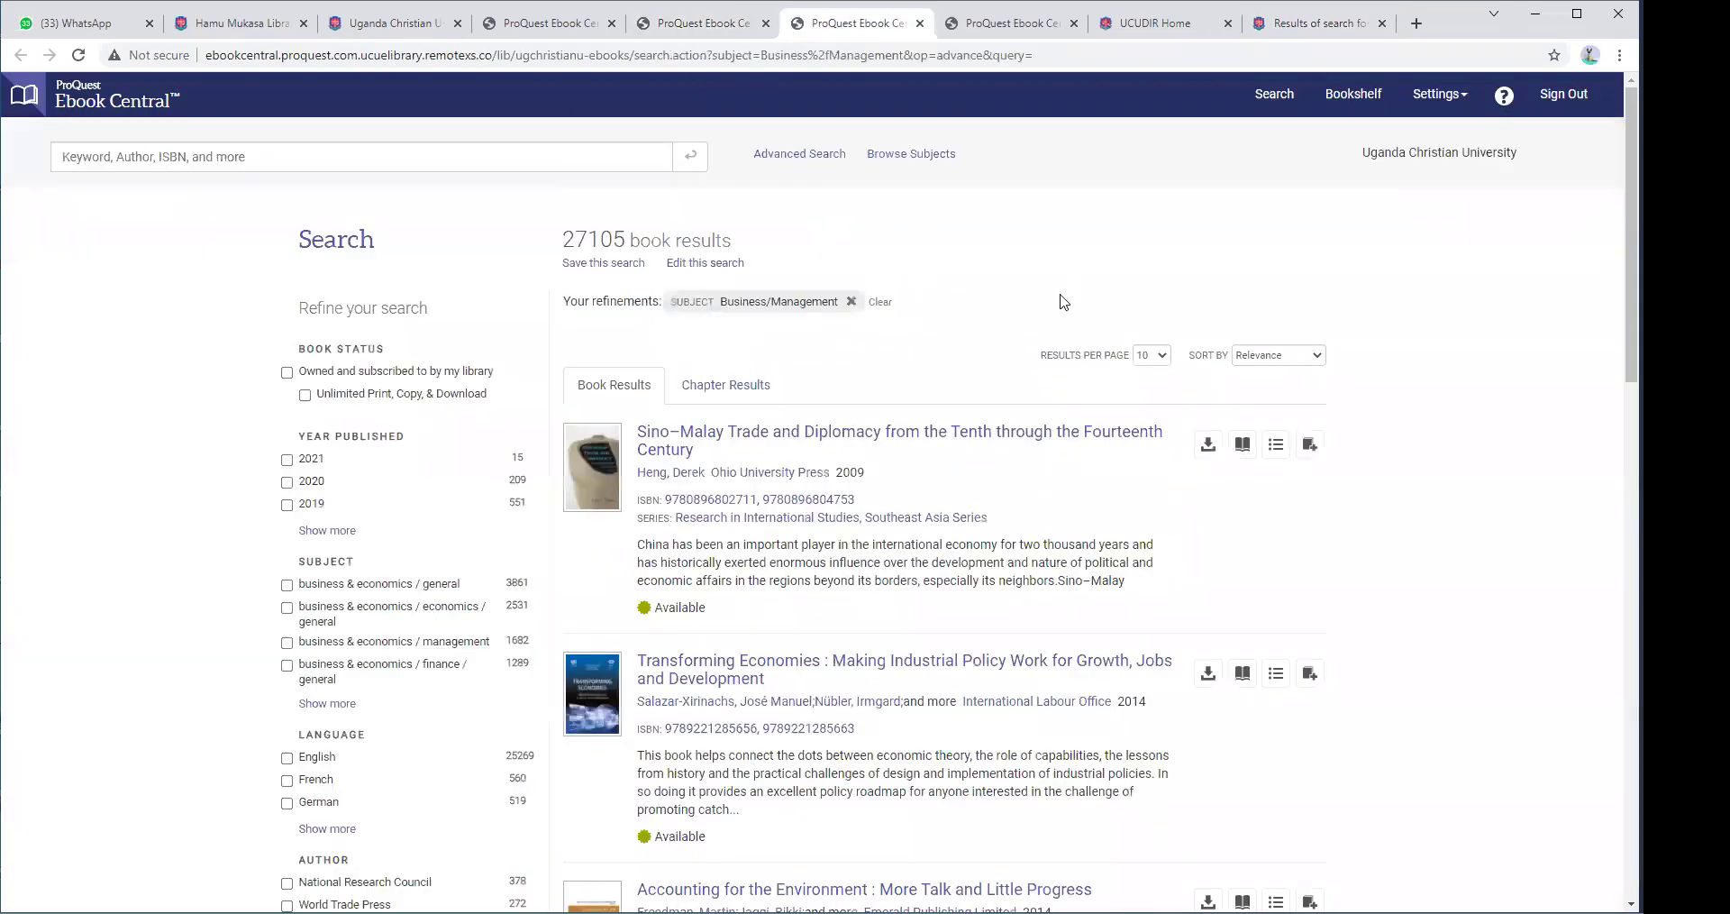
Return to the supply chain and management results and add "Exploring Supply Chain Management In The Creative Industries" to the "Business Administrat..." bookshelf folder.
{"action": "left_click", "coordinate": [511, 32]}
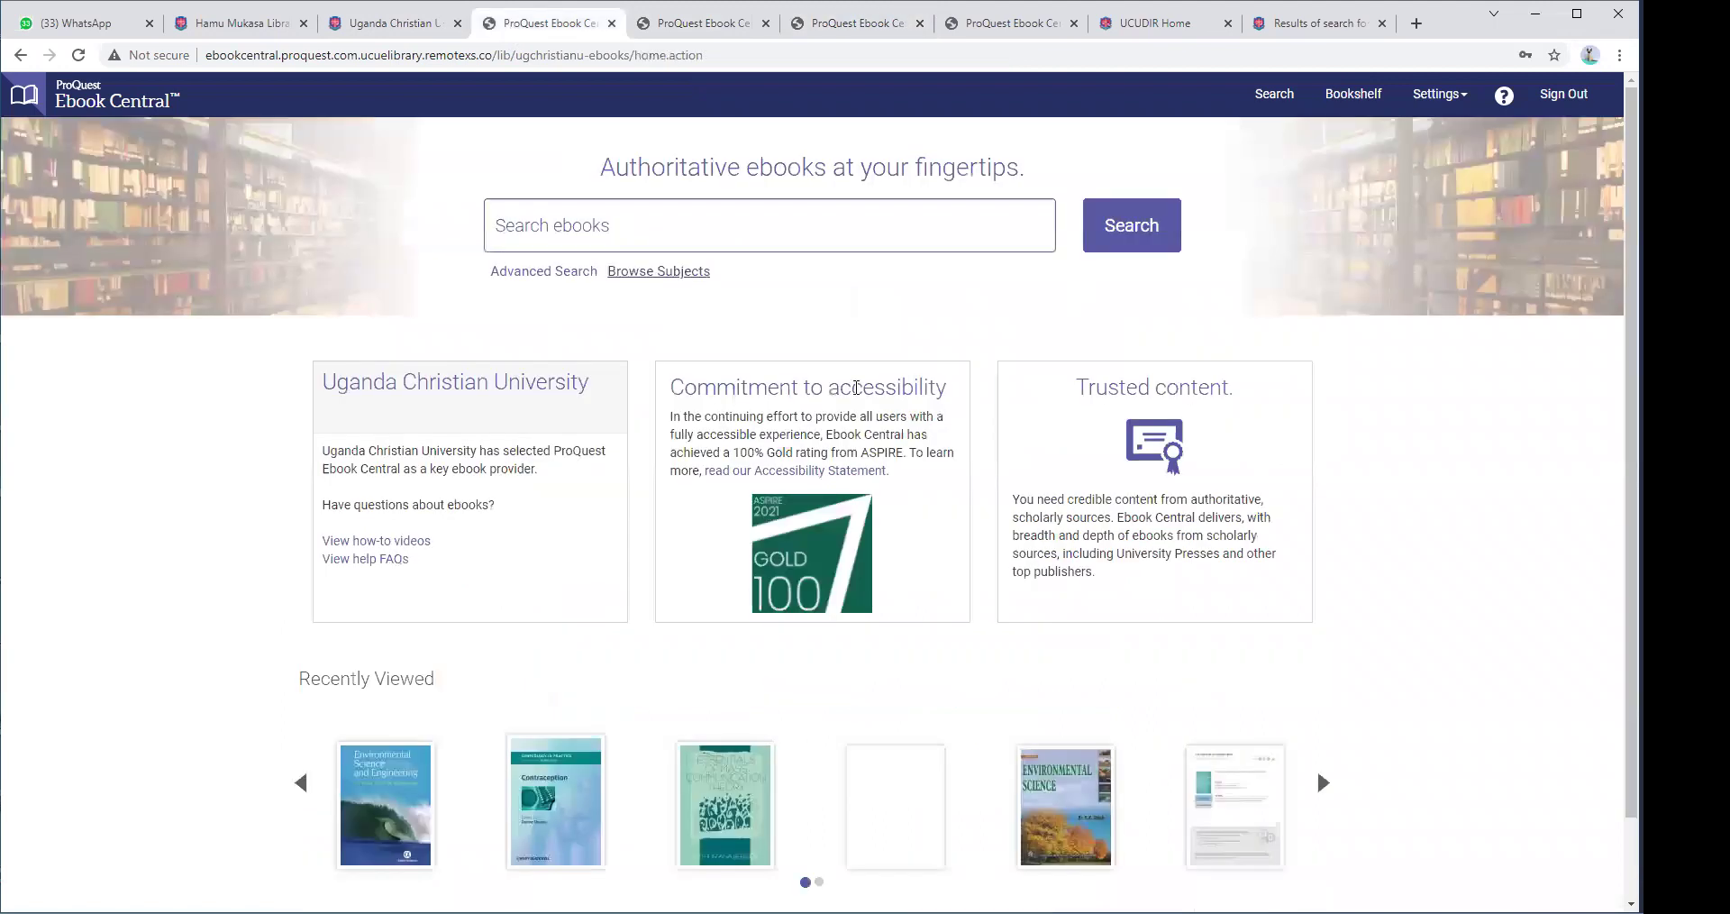
{"action": "left_click", "coordinate": [1017, 25]}
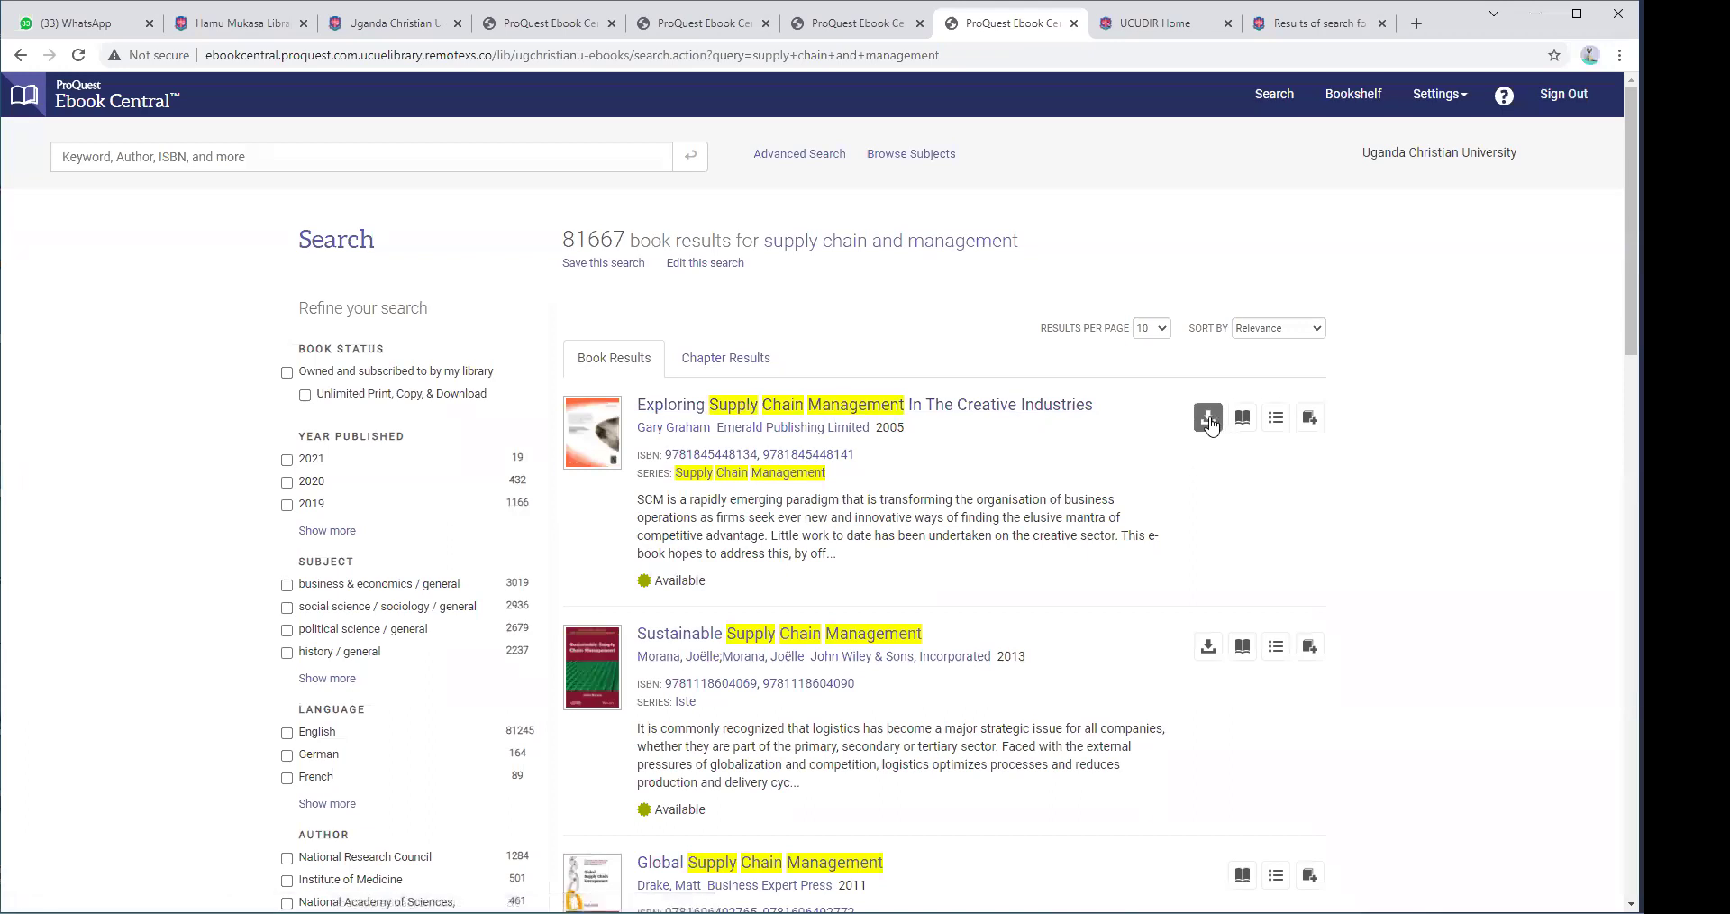
{"action": "left_click", "coordinate": [1312, 420]}
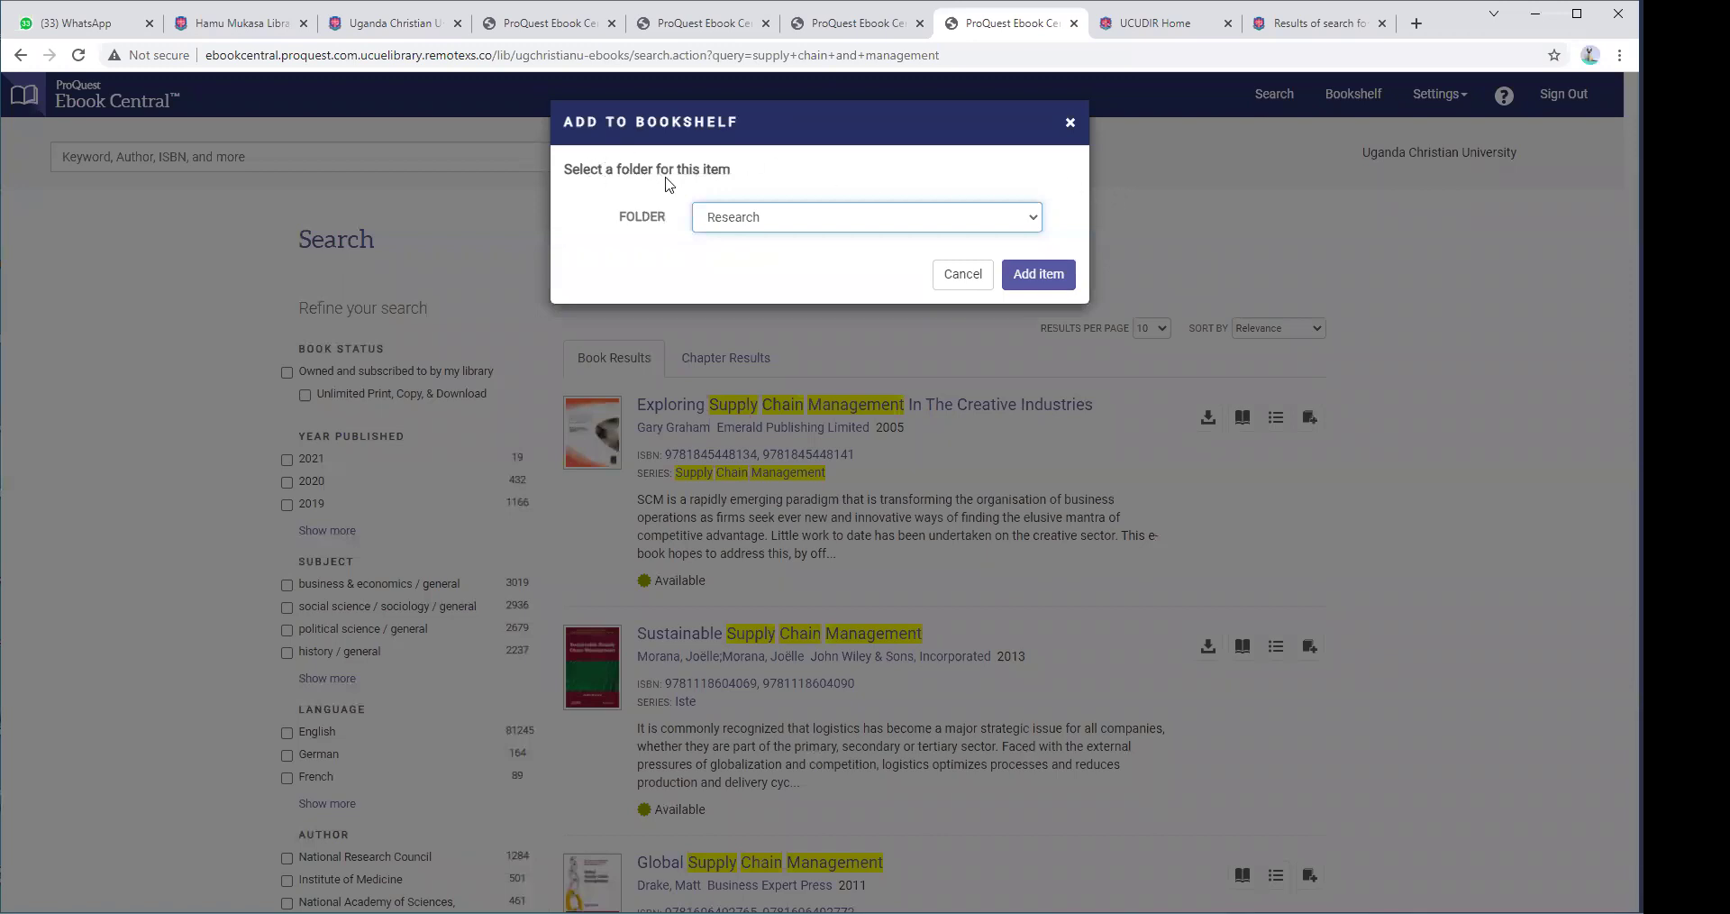
{"action": "left_click", "coordinate": [1036, 223]}
{"action": "scroll", "coordinate": [1019, 520], "scroll_direction": "down", "scroll_amount": 5}
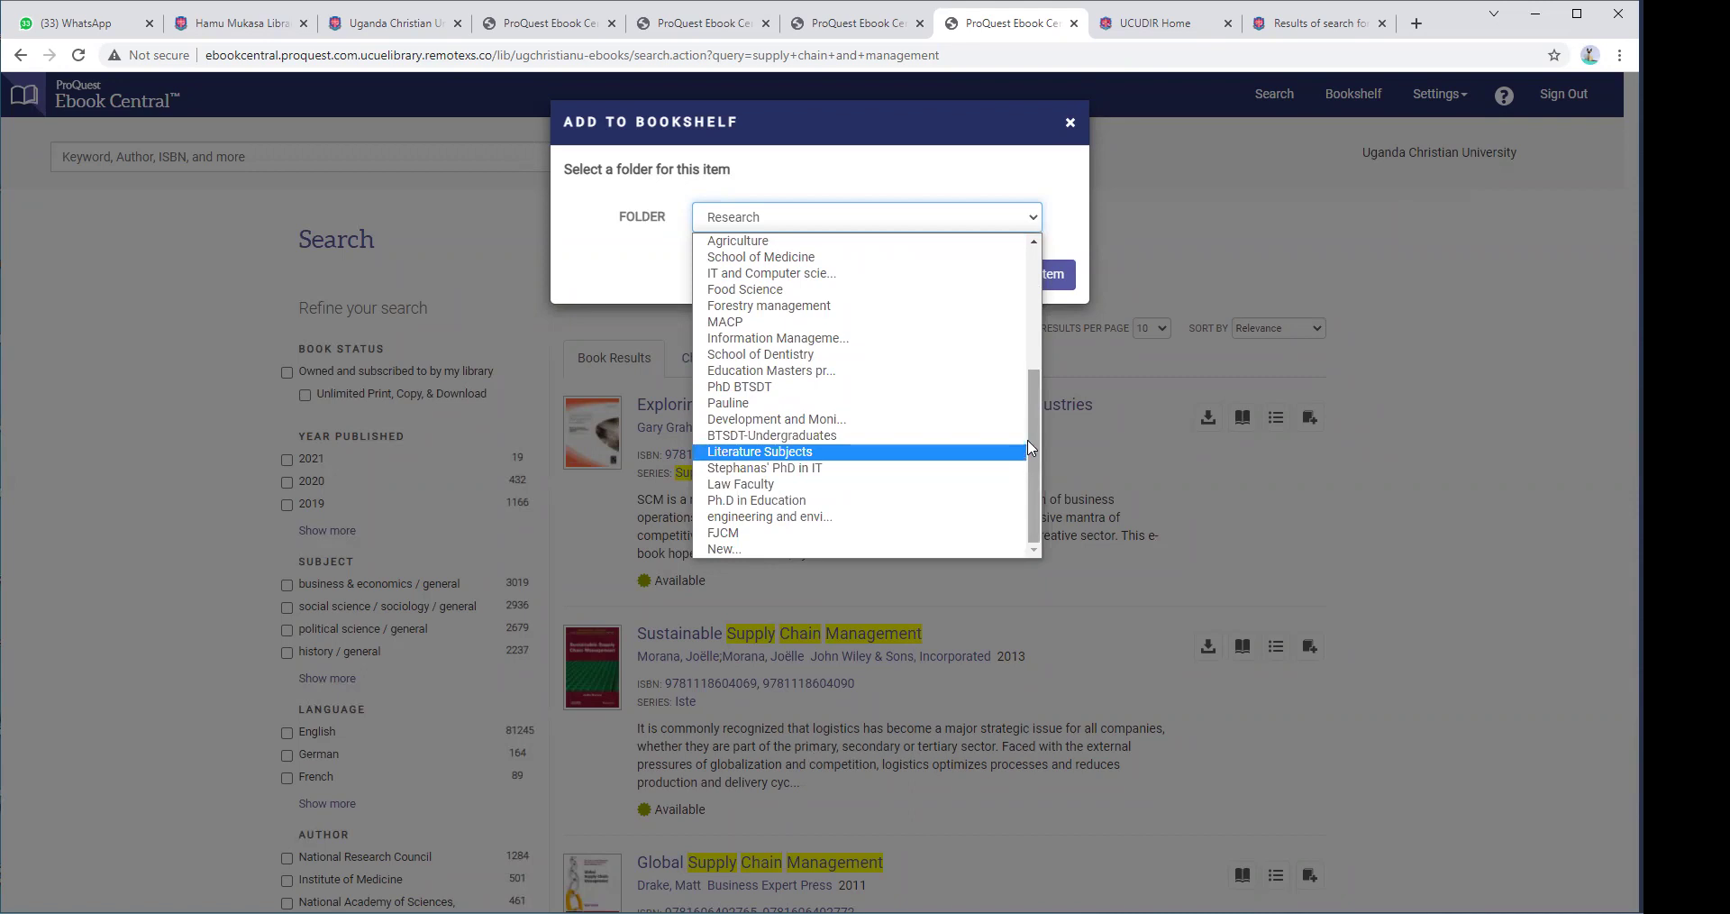
{"action": "scroll", "coordinate": [1030, 434], "scroll_direction": "up", "scroll_amount": 1}
{"action": "left_click_drag", "start_coordinate": [1030, 426], "coordinate": [1038, 344]}
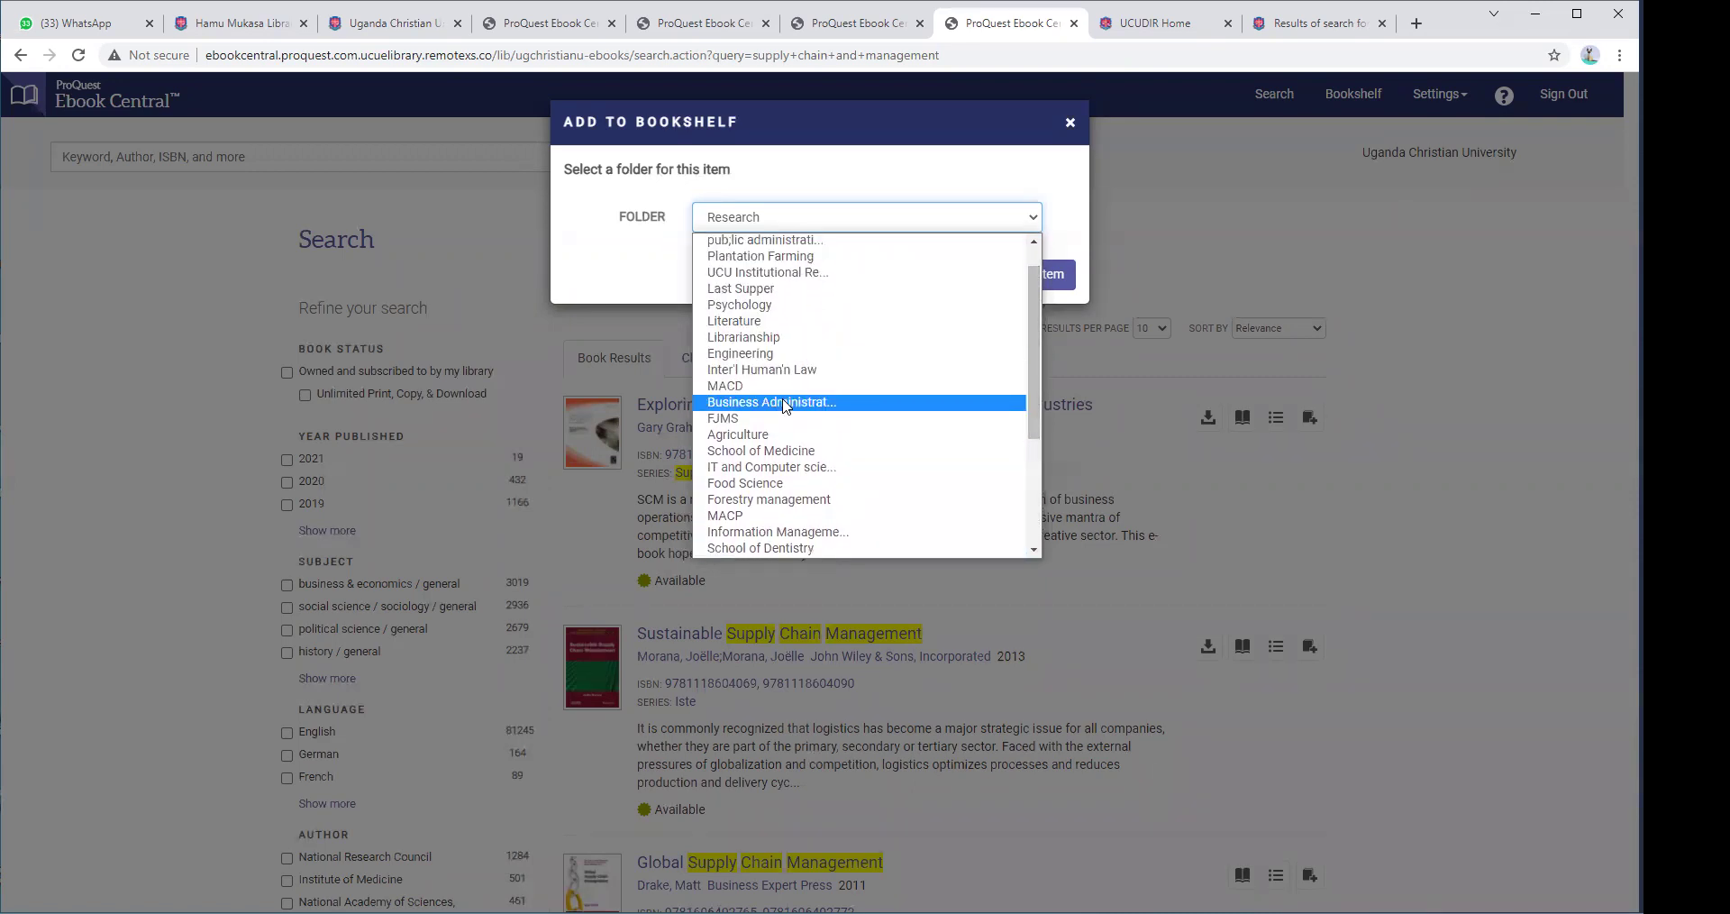
{"action": "left_click", "coordinate": [784, 403]}
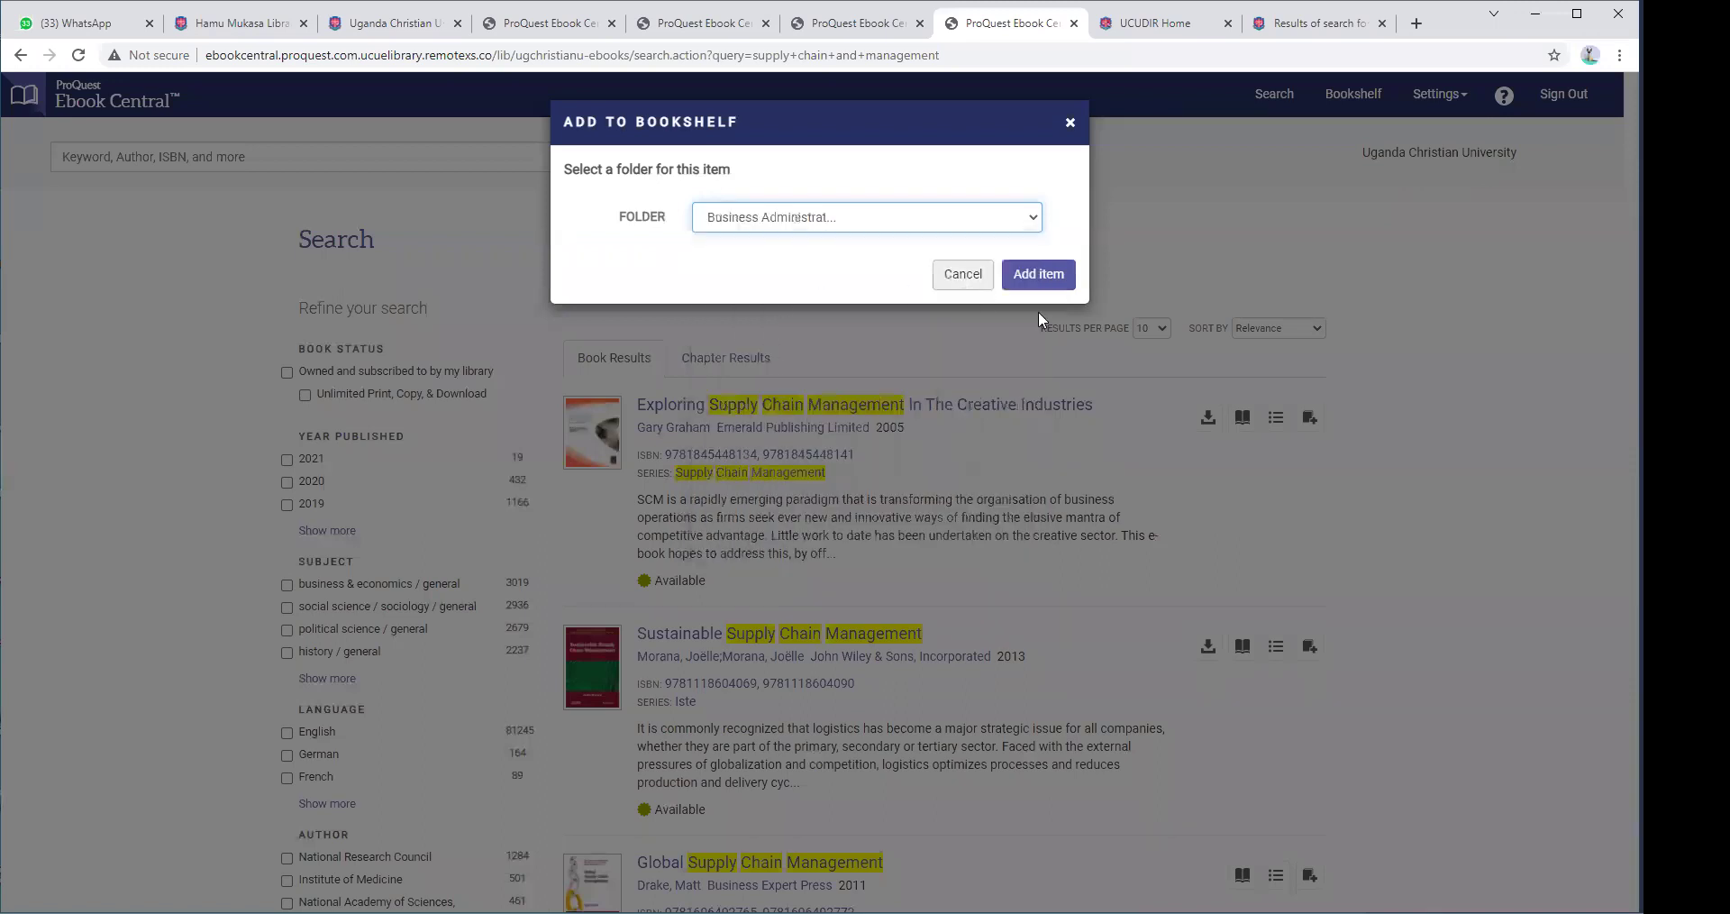
{"action": "left_click", "coordinate": [1051, 278]}
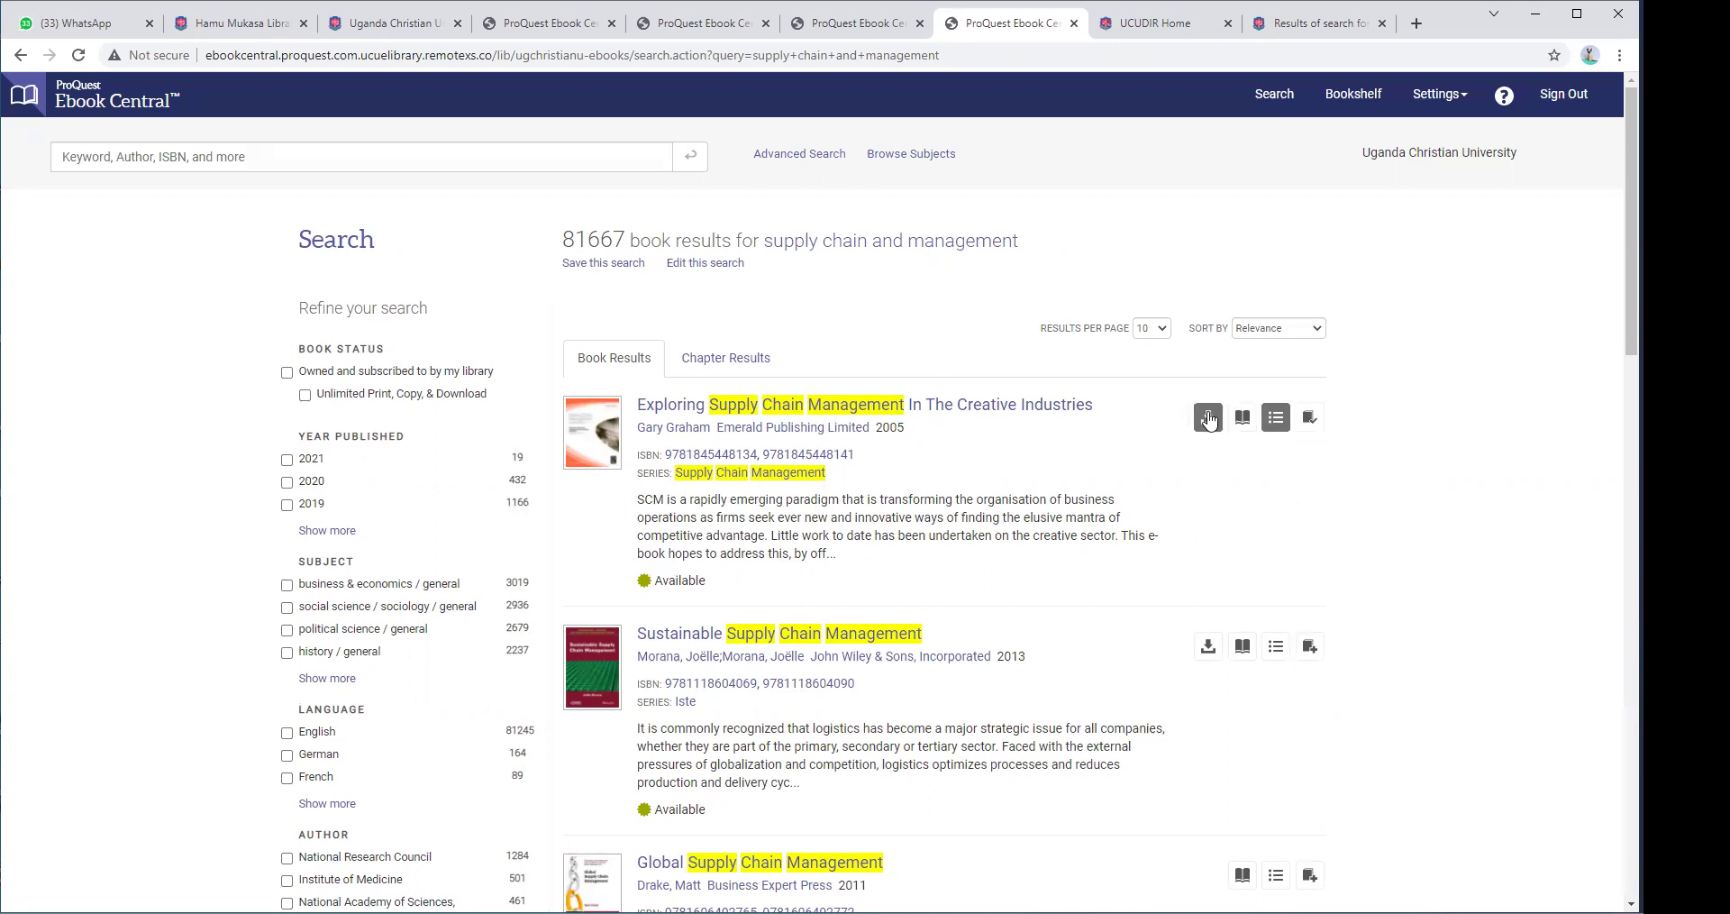
Open "Exploring Supply Chain Management In The Creative Industries" in a new browser tab and expand its full book details.
{"action": "scroll", "coordinate": [919, 581], "scroll_direction": "down", "scroll_amount": 4}
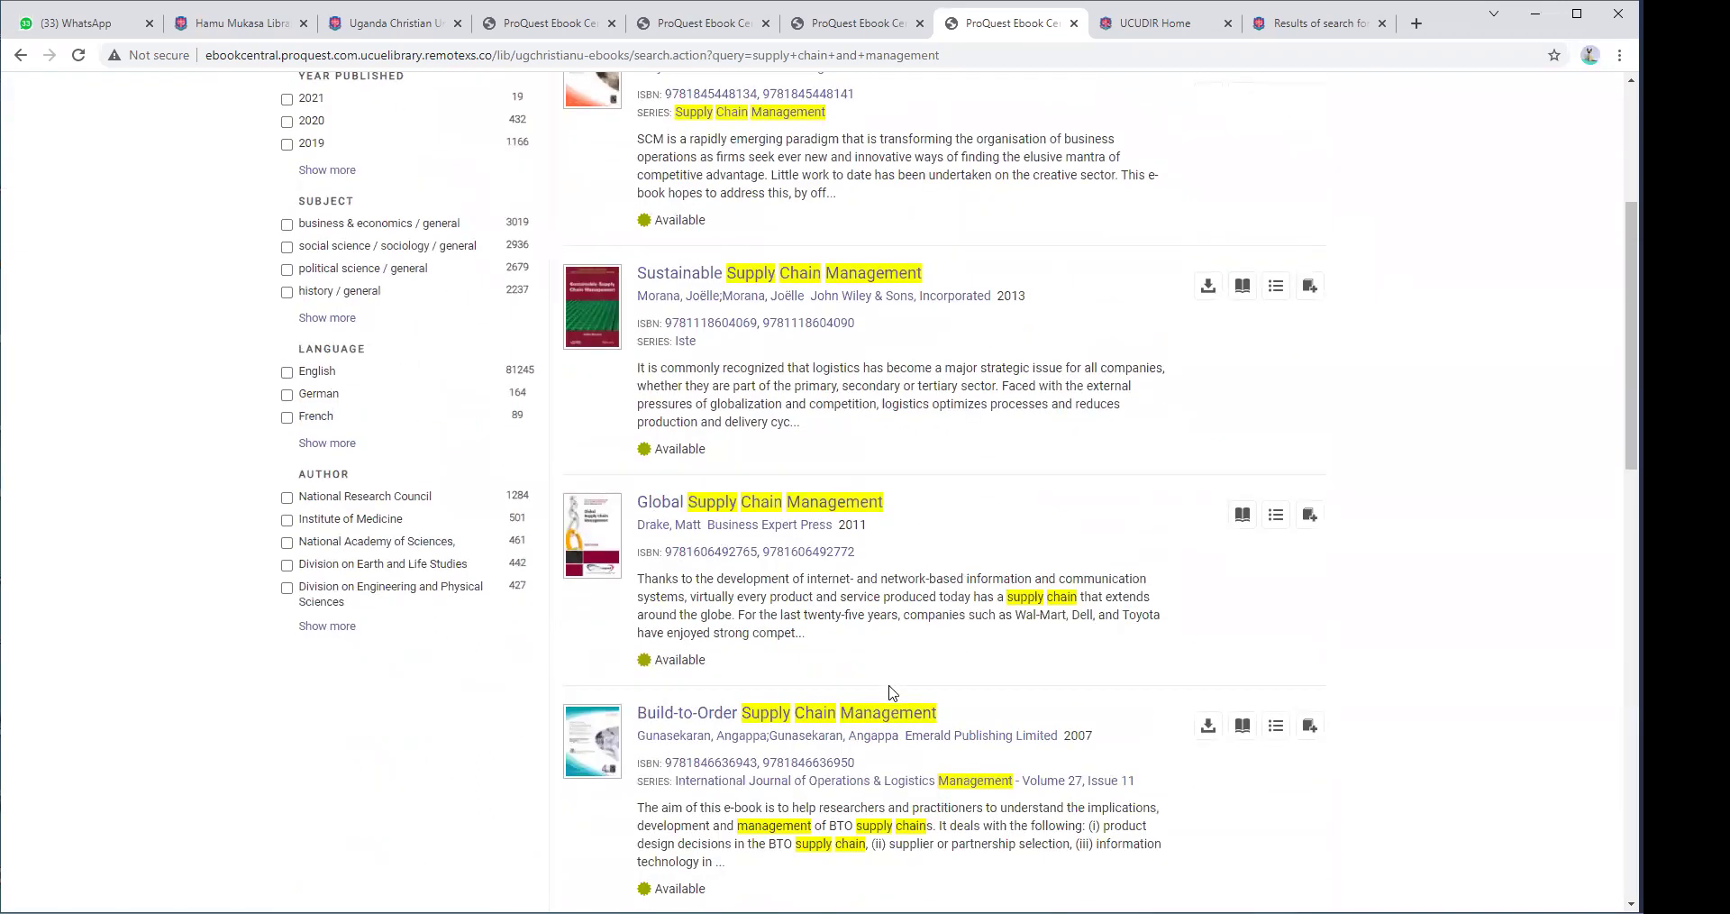
{"action": "scroll", "coordinate": [890, 692], "scroll_direction": "up", "scroll_amount": 4}
{"action": "right_click", "coordinate": [867, 408]}
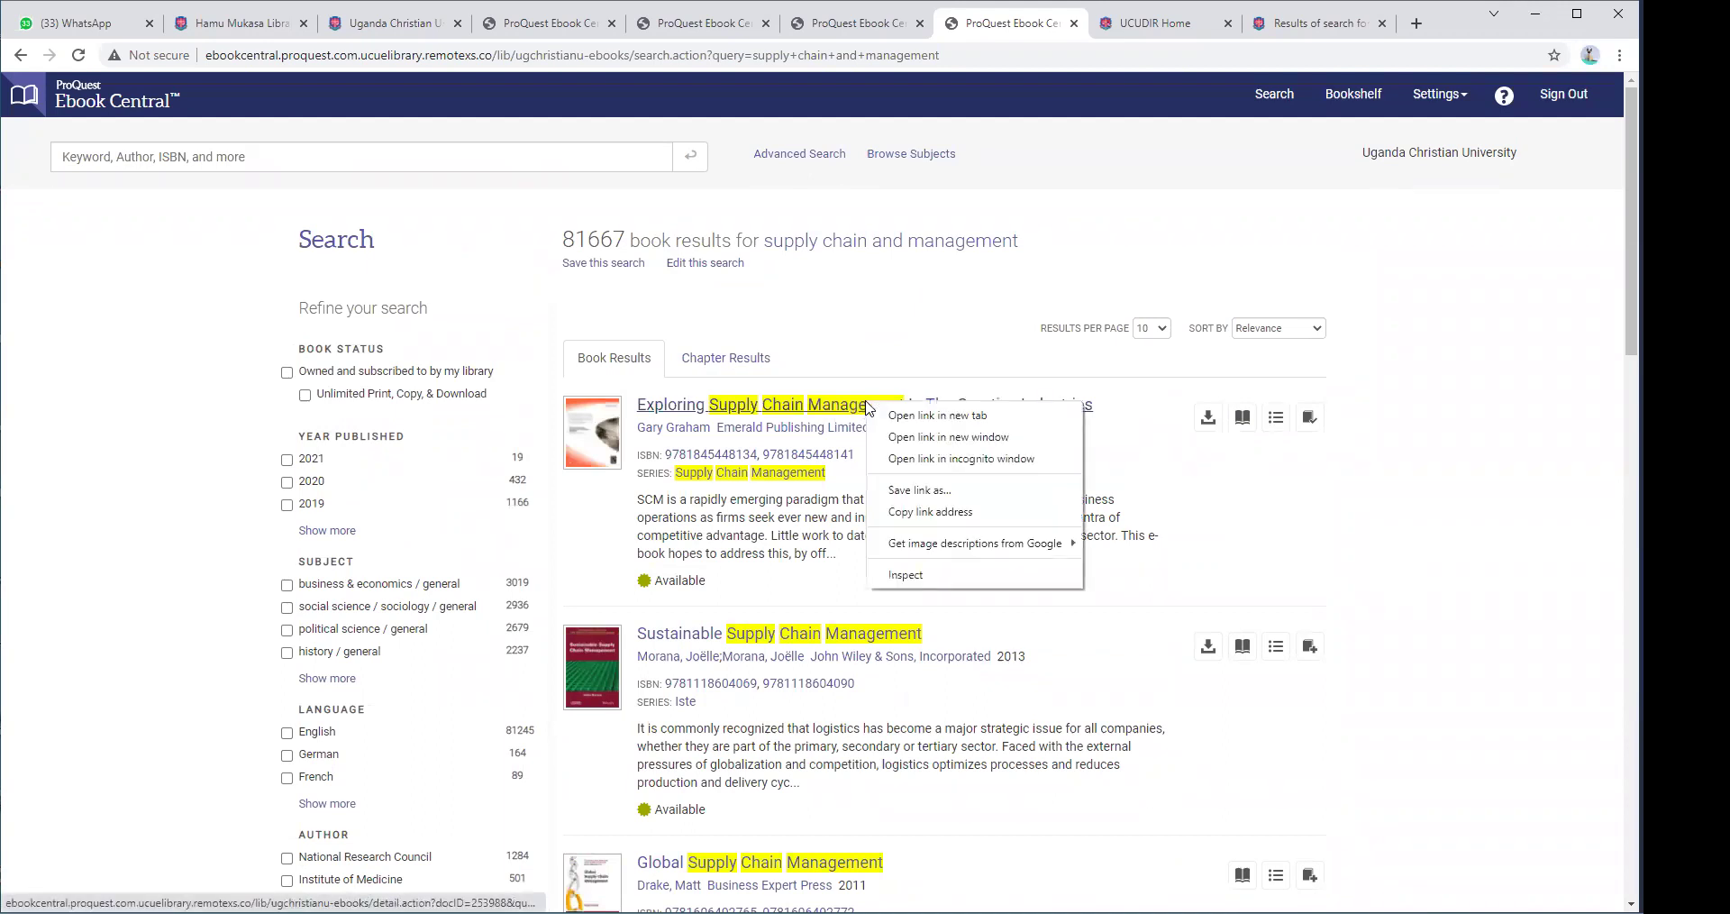
{"action": "left_click", "coordinate": [907, 420]}
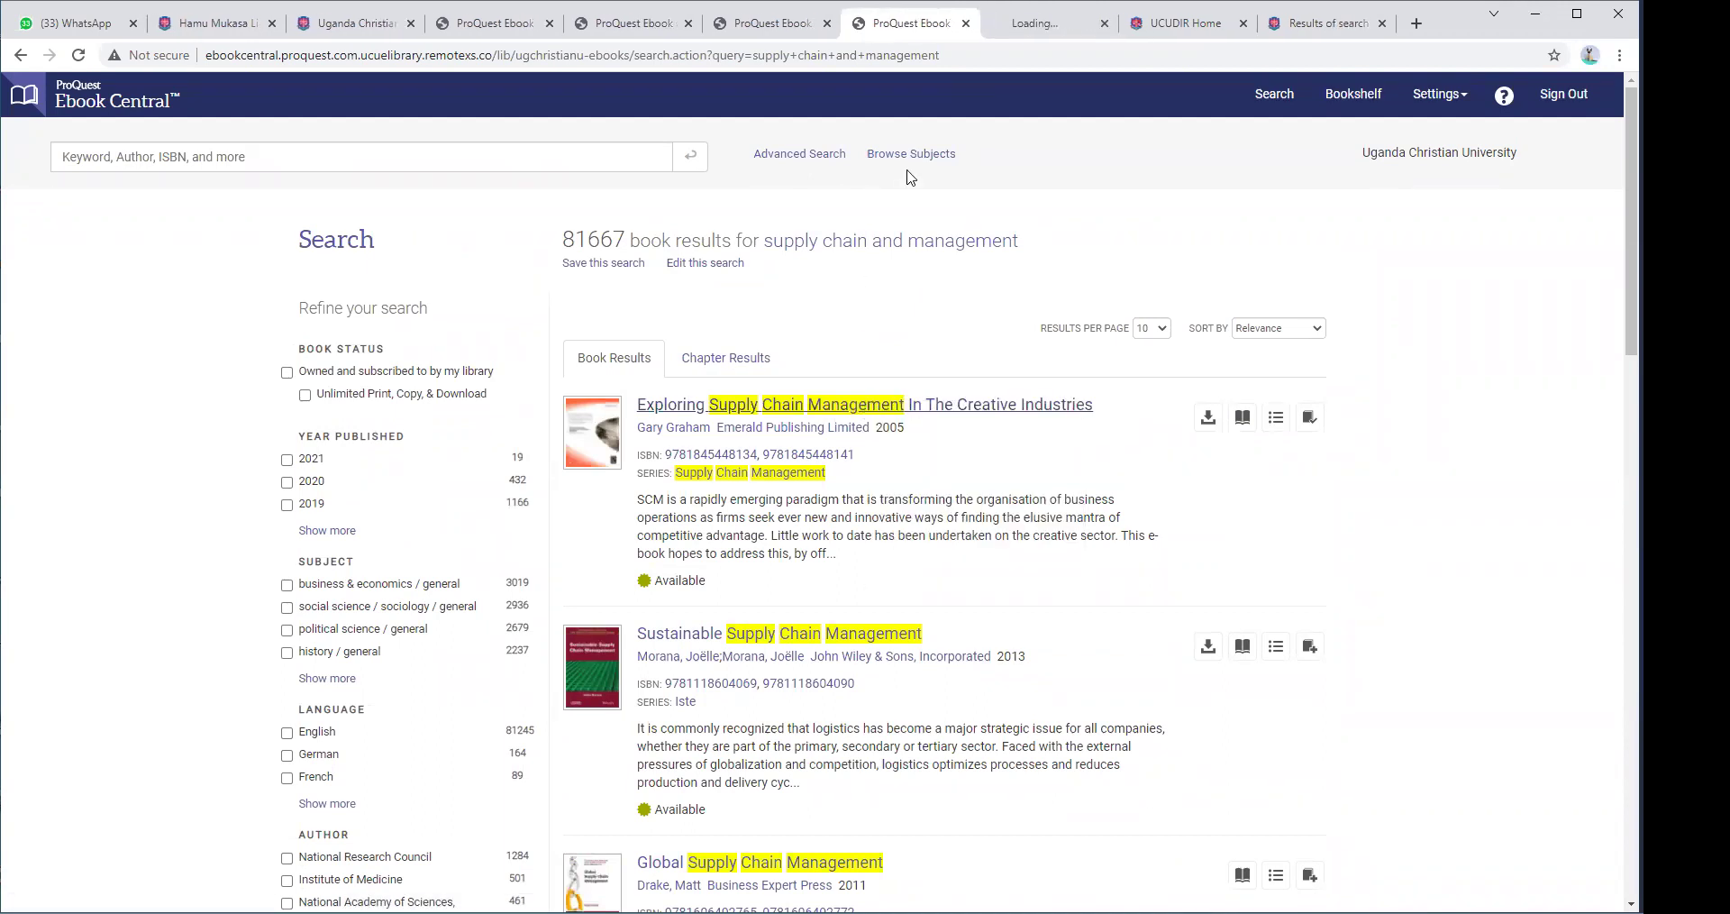
{"action": "key", "text": "ctrl+Tab"}
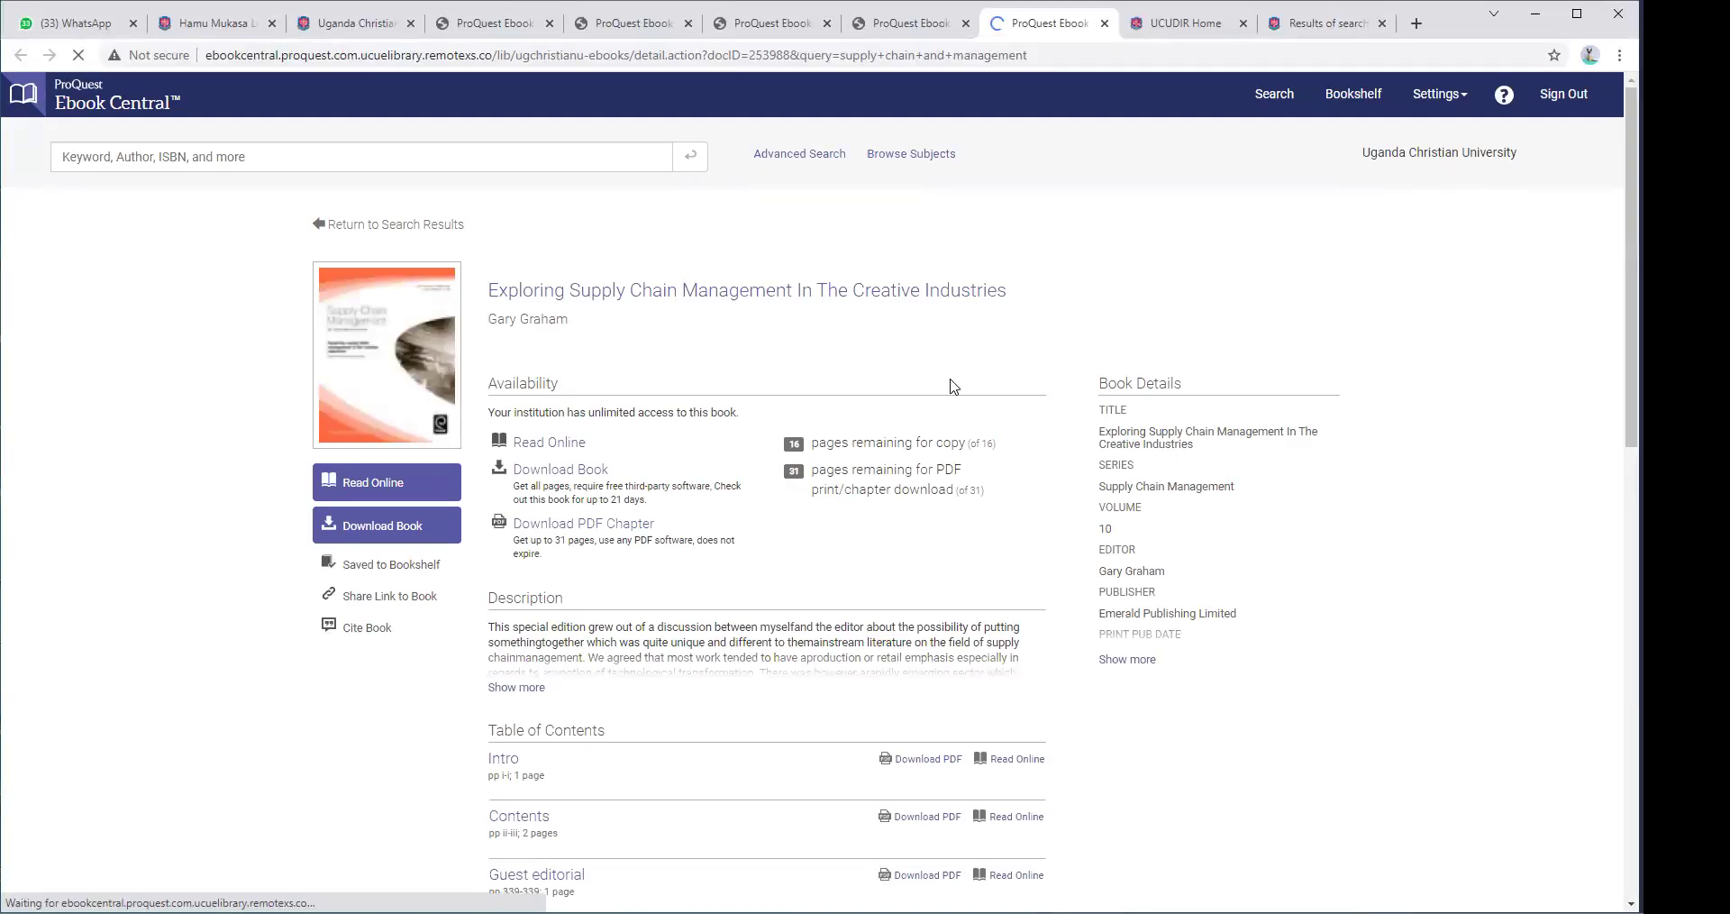
{"action": "scroll", "coordinate": [952, 384], "scroll_direction": "down", "scroll_amount": 1}
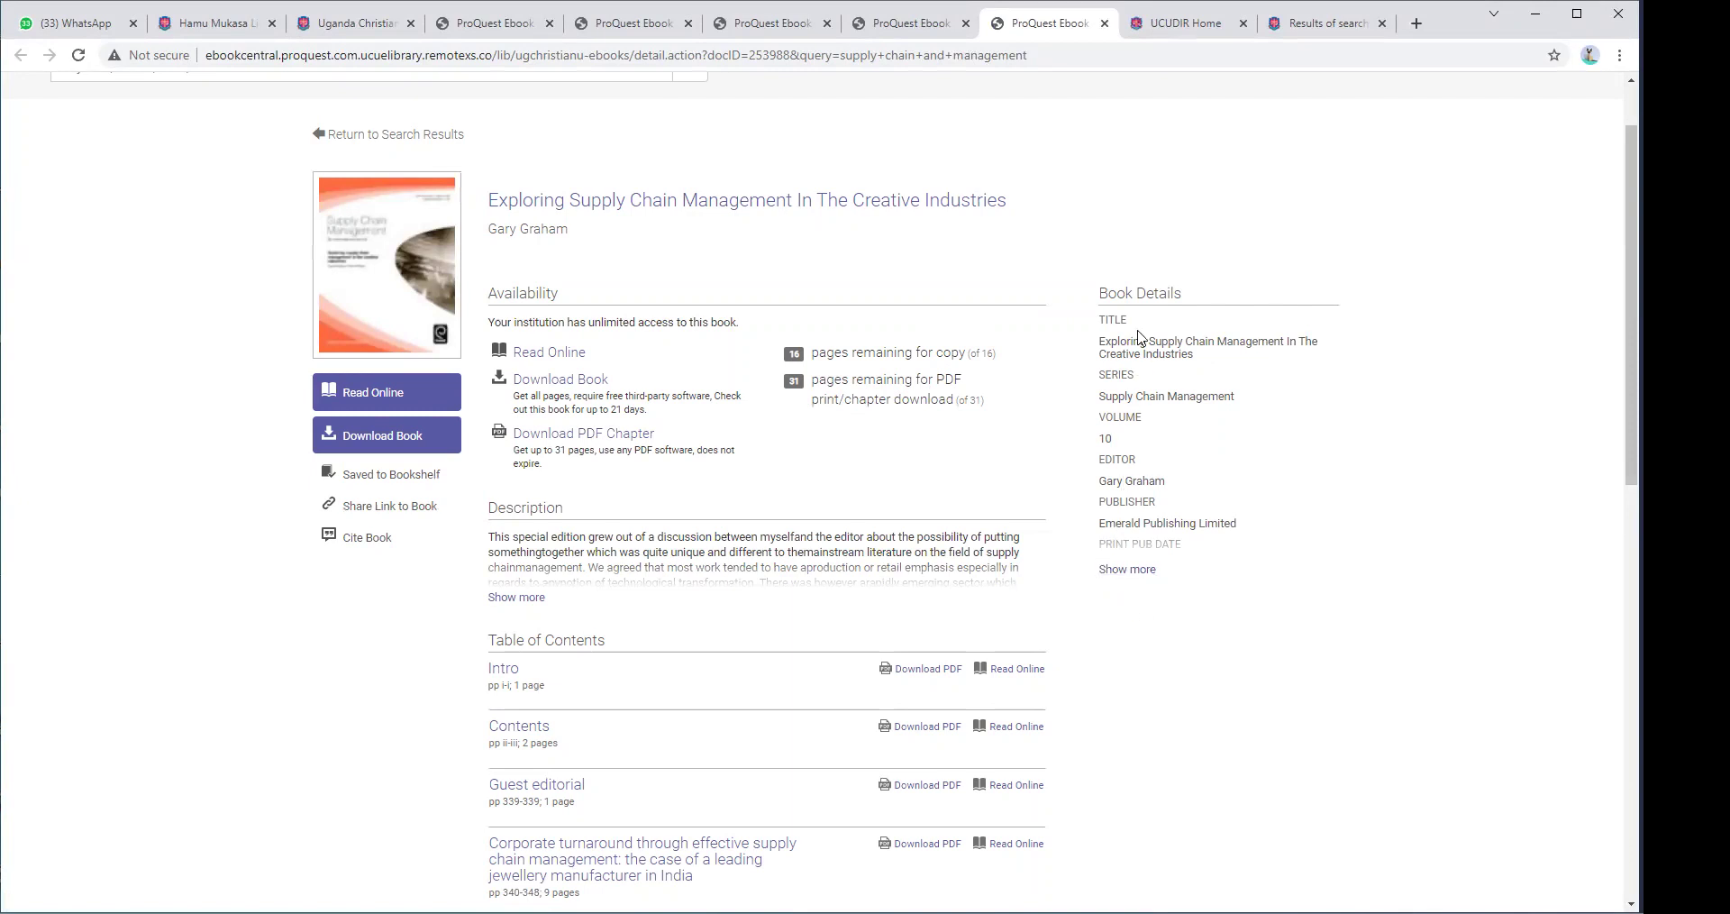
{"action": "left_click", "coordinate": [1127, 575]}
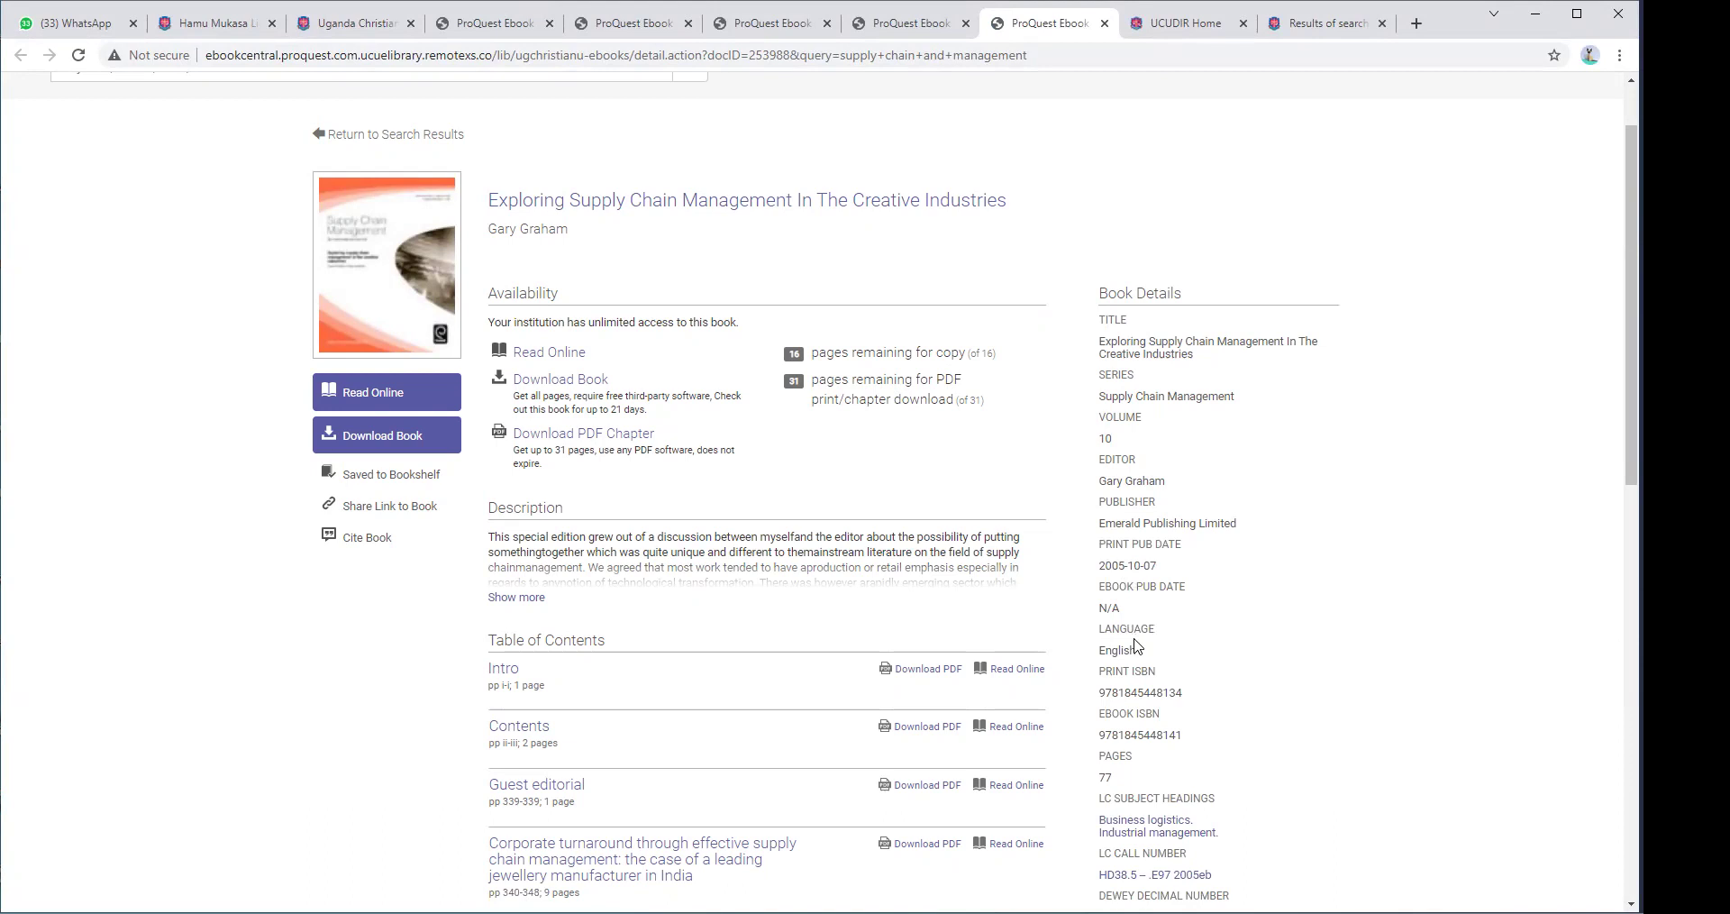
Examine the book's availability, page allowances for copying and PDF download, bibliographic details and table of contents.
{"action": "scroll", "coordinate": [1136, 647], "scroll_direction": "down", "scroll_amount": 1}
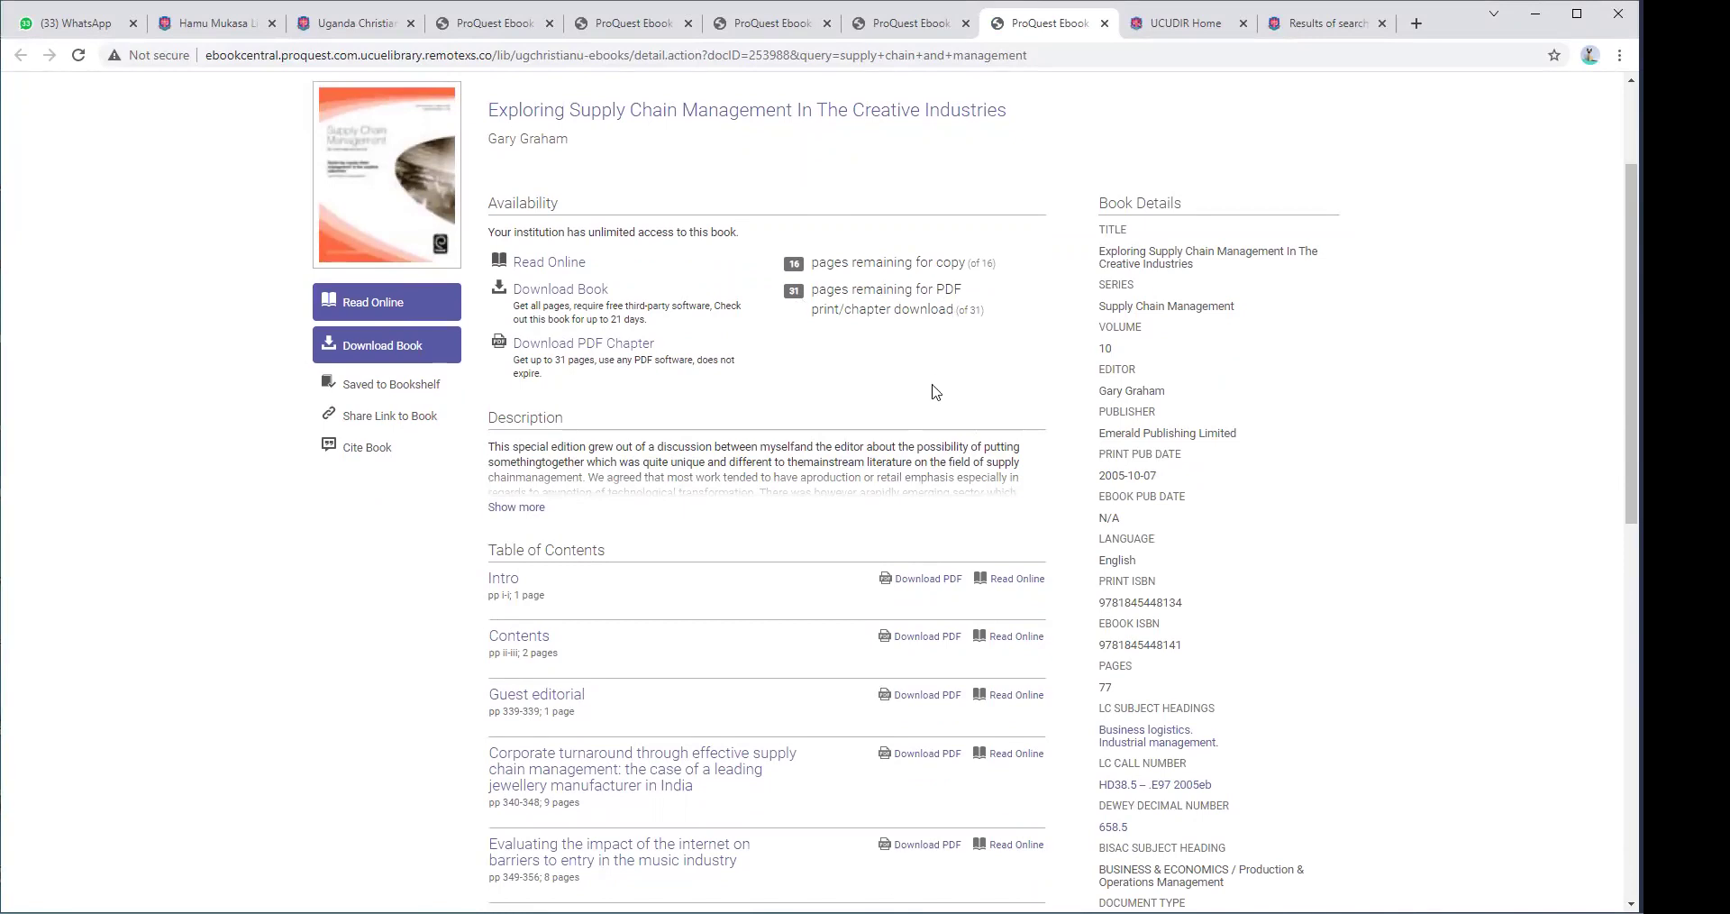
{"action": "scroll", "coordinate": [934, 390], "scroll_direction": "down", "scroll_amount": 2}
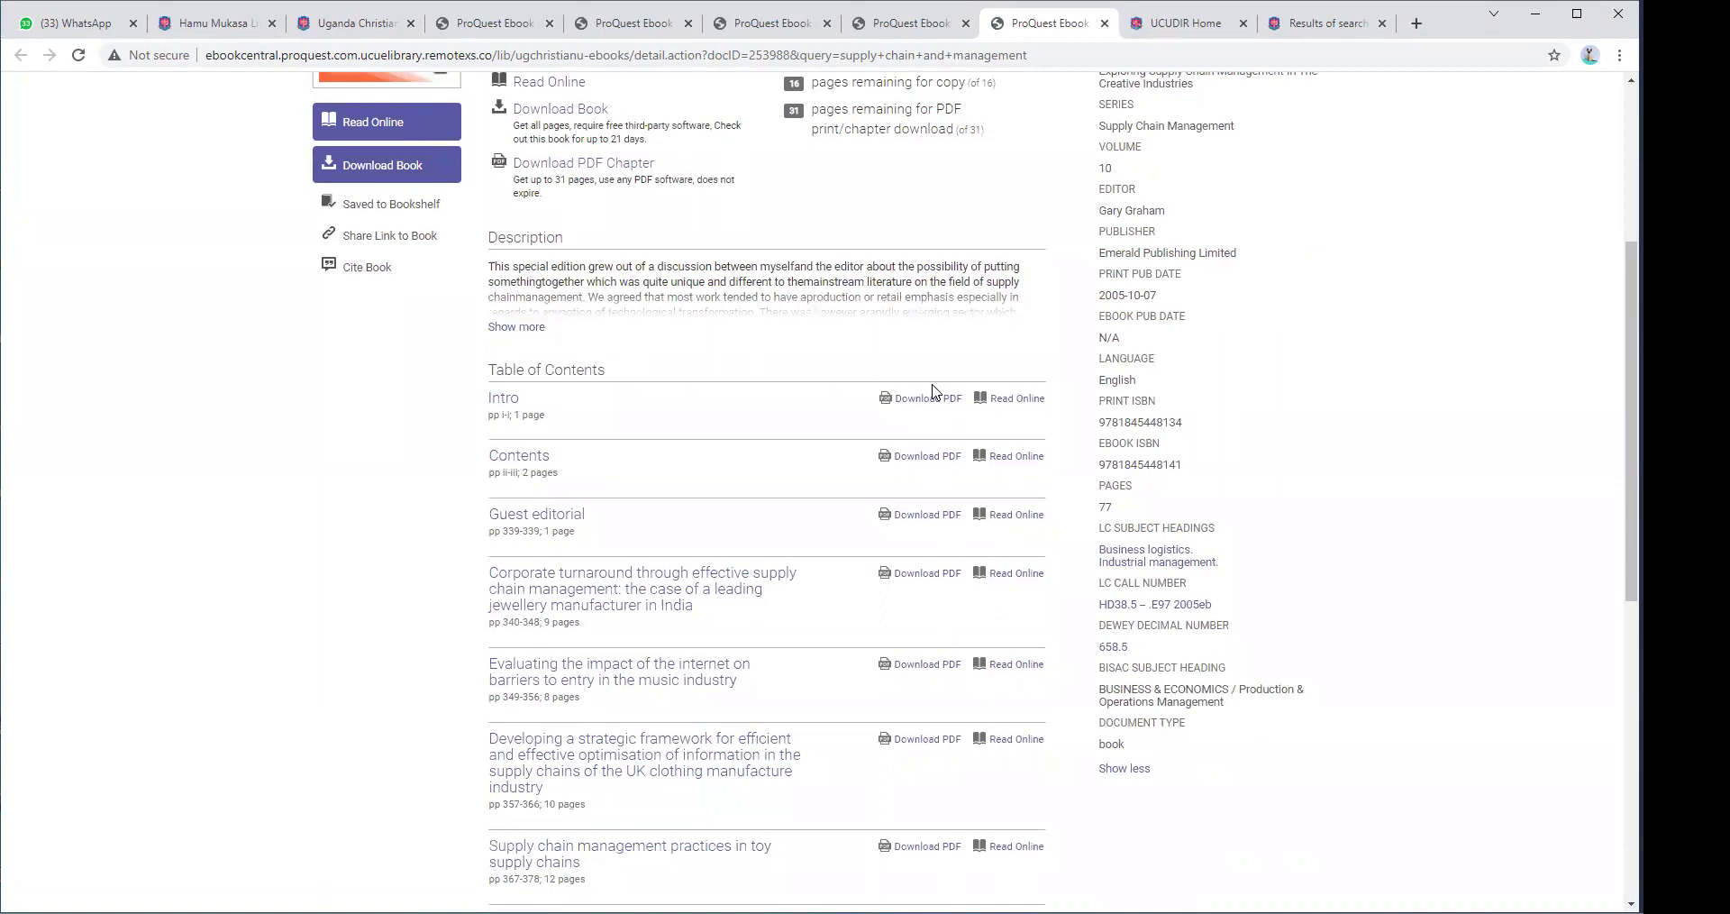
{"action": "scroll", "coordinate": [933, 391], "scroll_direction": "up", "scroll_amount": 4}
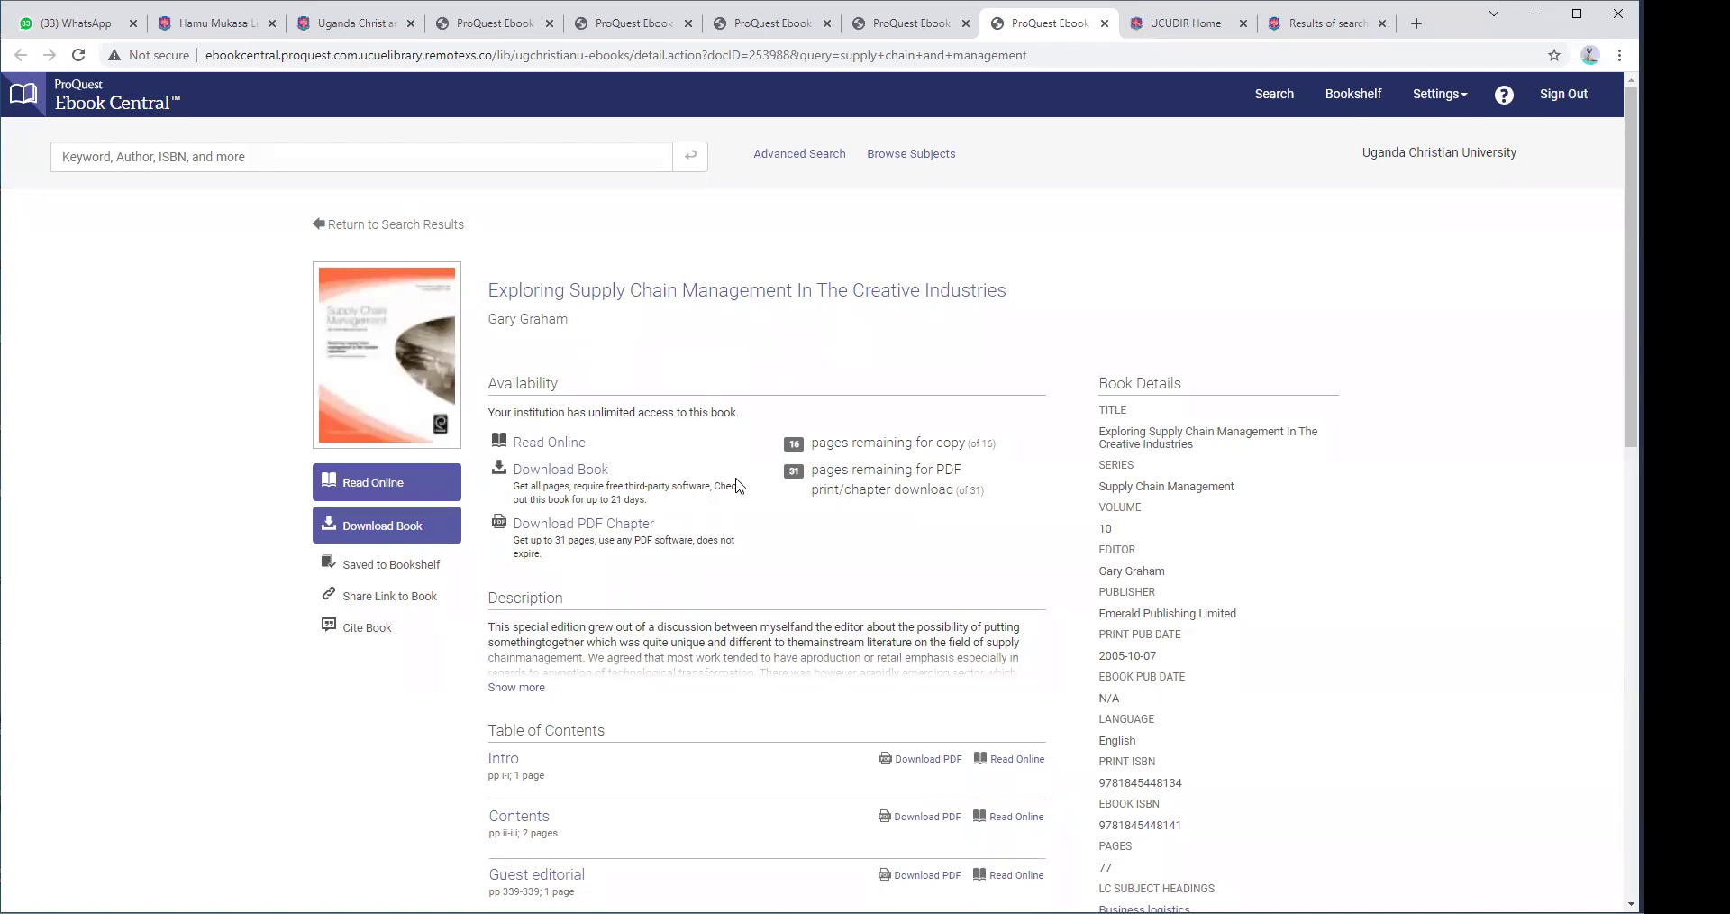
{"action": "scroll", "coordinate": [737, 487], "scroll_direction": "down", "scroll_amount": 2}
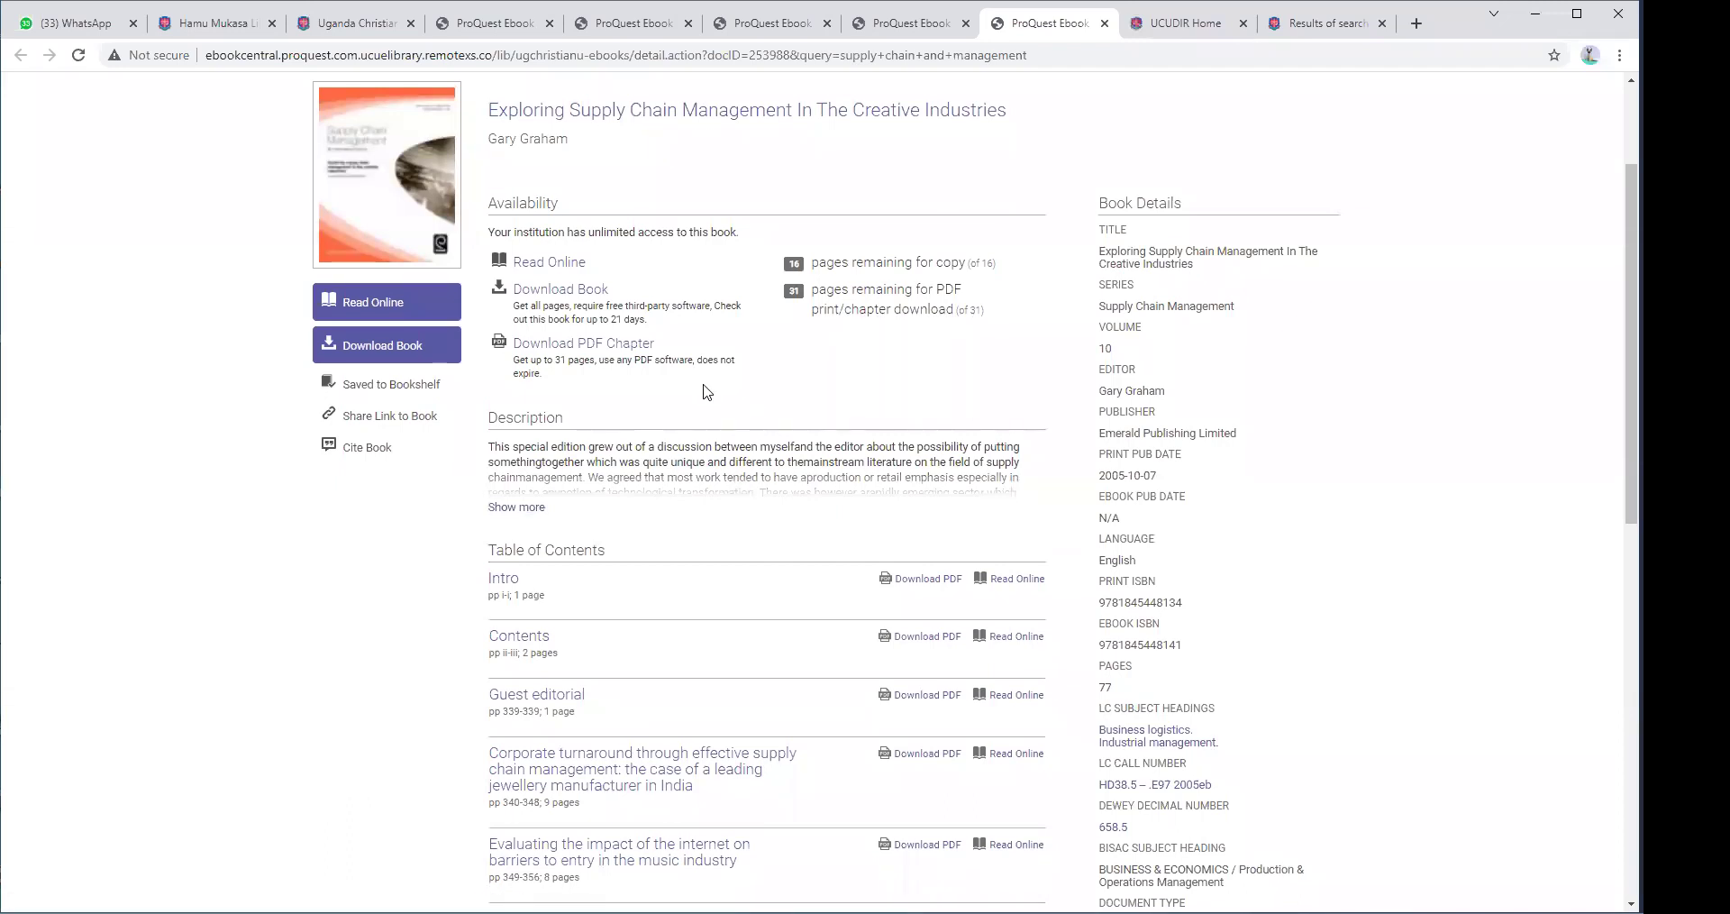
{"action": "scroll", "coordinate": [707, 392], "scroll_direction": "down", "scroll_amount": 3}
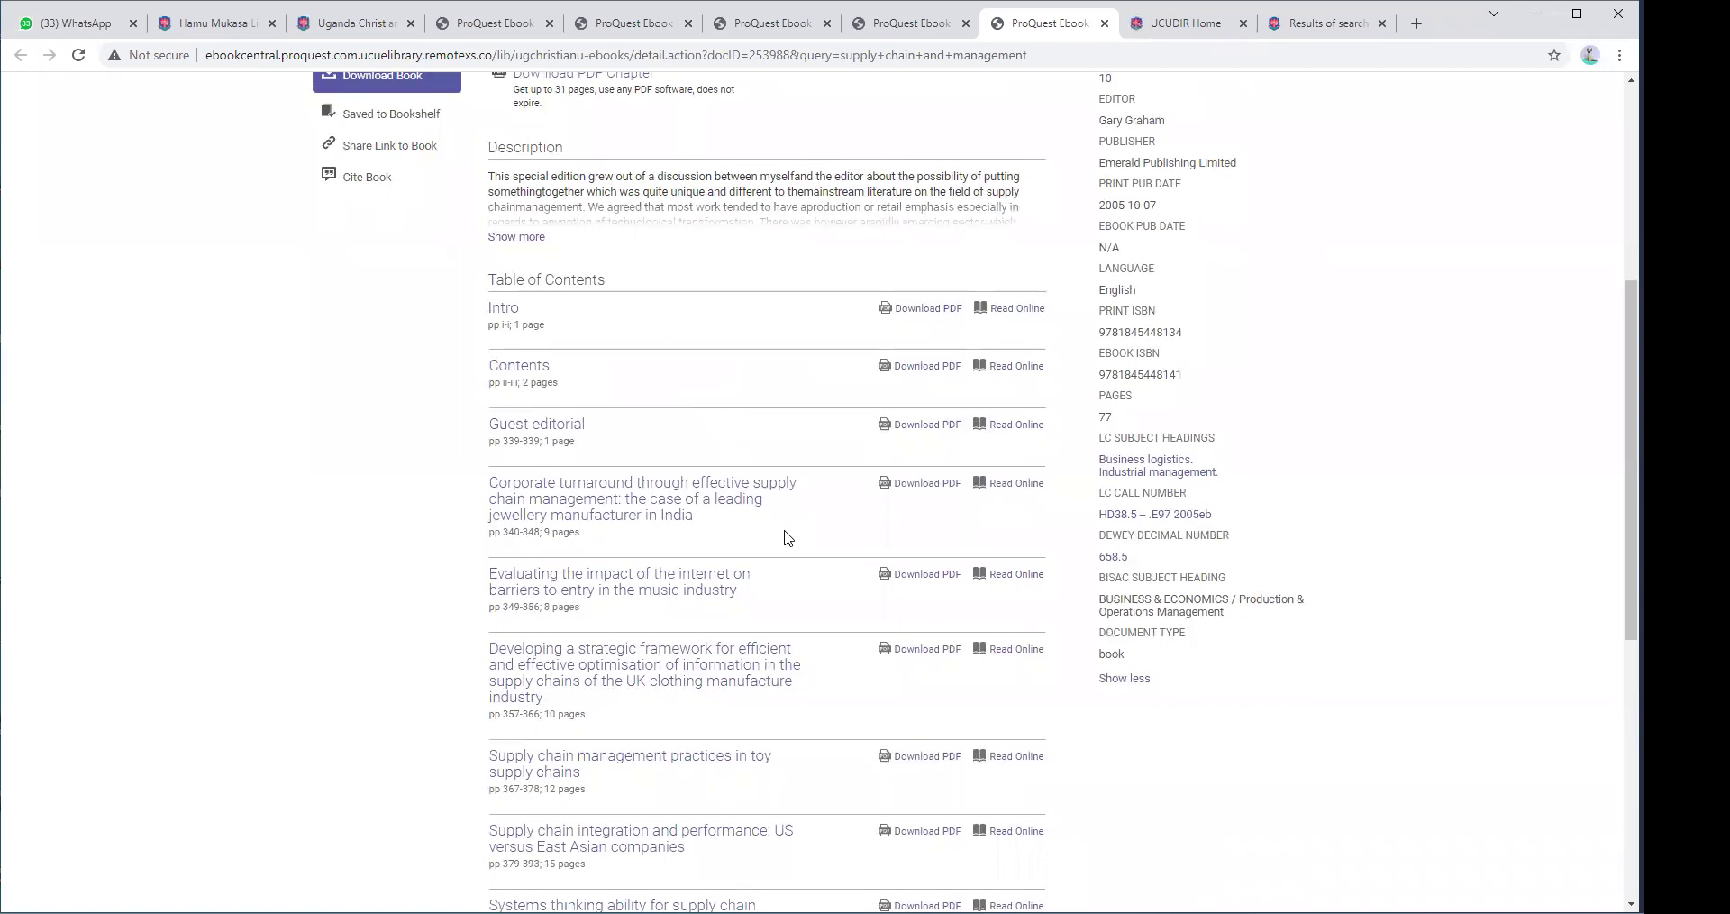
{"action": "scroll", "coordinate": [785, 538], "scroll_direction": "down", "scroll_amount": 1}
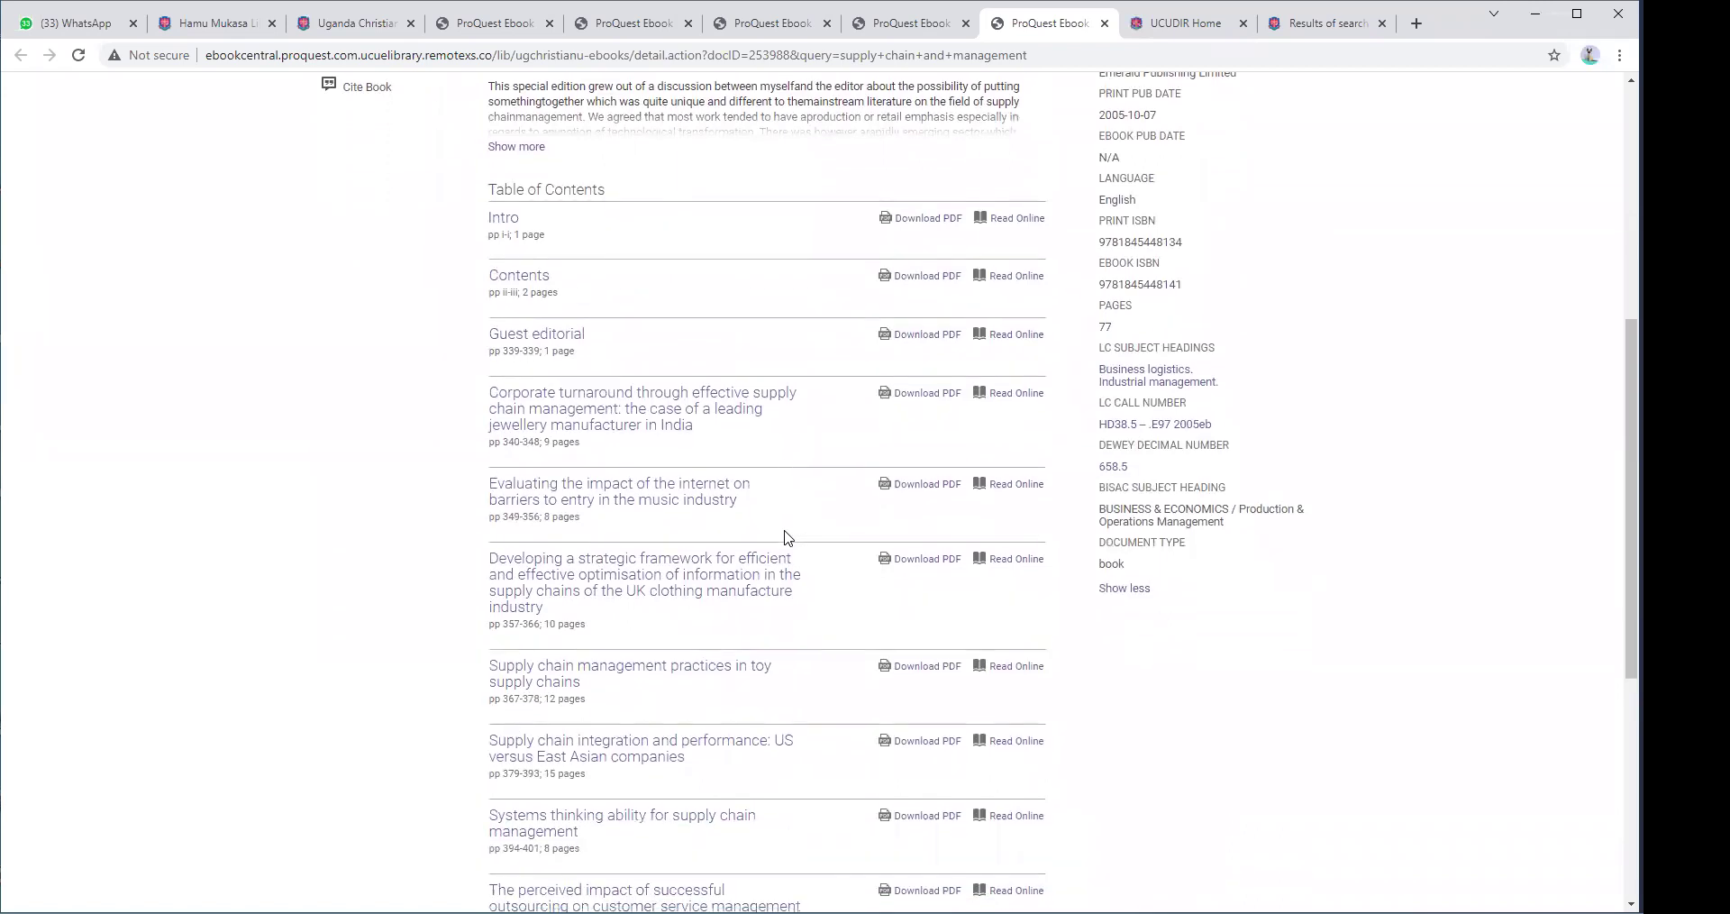
{"action": "scroll", "coordinate": [784, 538], "scroll_direction": "down", "scroll_amount": 2}
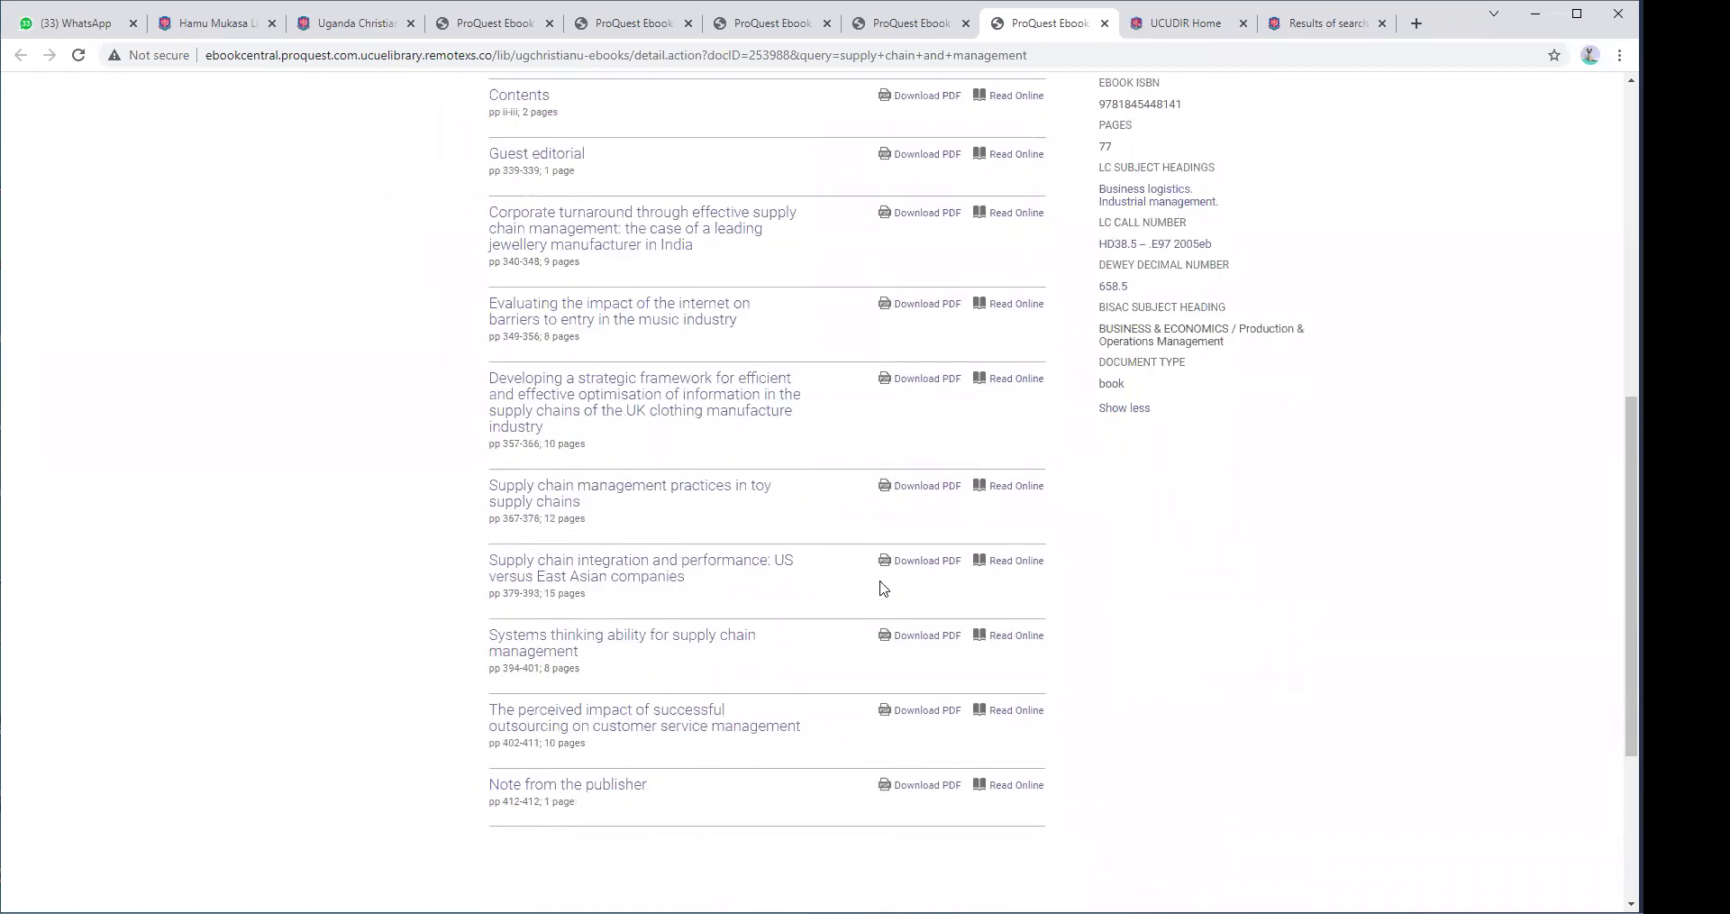
{"action": "scroll", "coordinate": [884, 587], "scroll_direction": "up", "scroll_amount": 3}
{"action": "scroll", "coordinate": [882, 590], "scroll_direction": "up", "scroll_amount": 5}
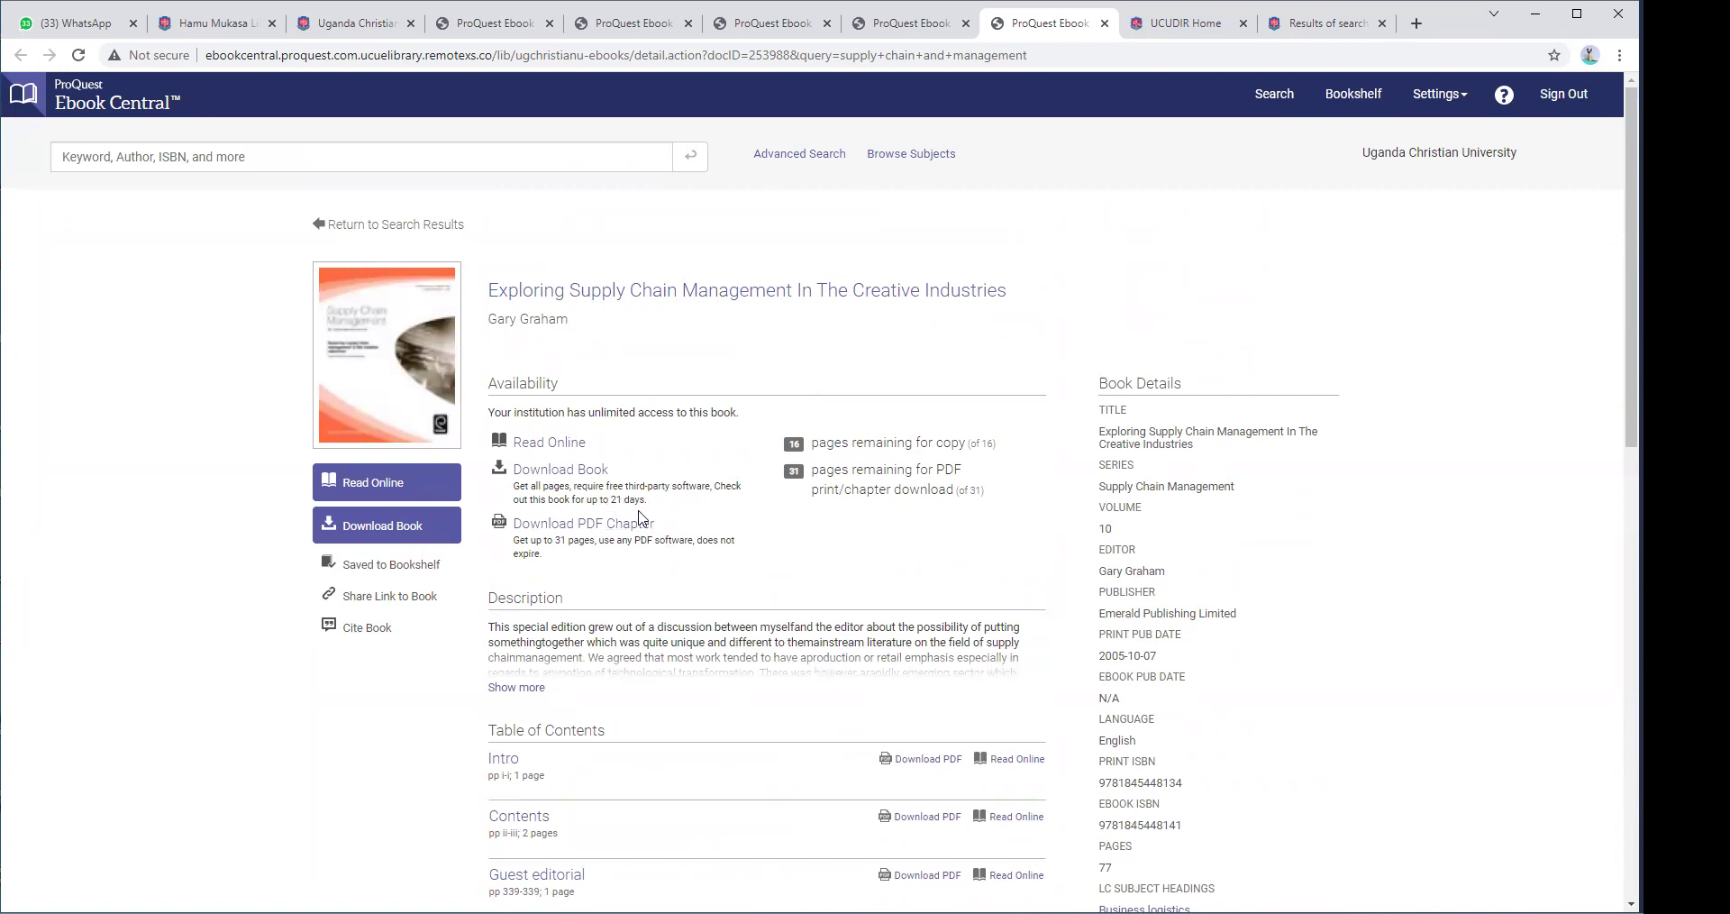
{"action": "scroll", "coordinate": [641, 517], "scroll_direction": "down", "scroll_amount": 2}
{"action": "scroll", "coordinate": [640, 517], "scroll_direction": "down", "scroll_amount": 4}
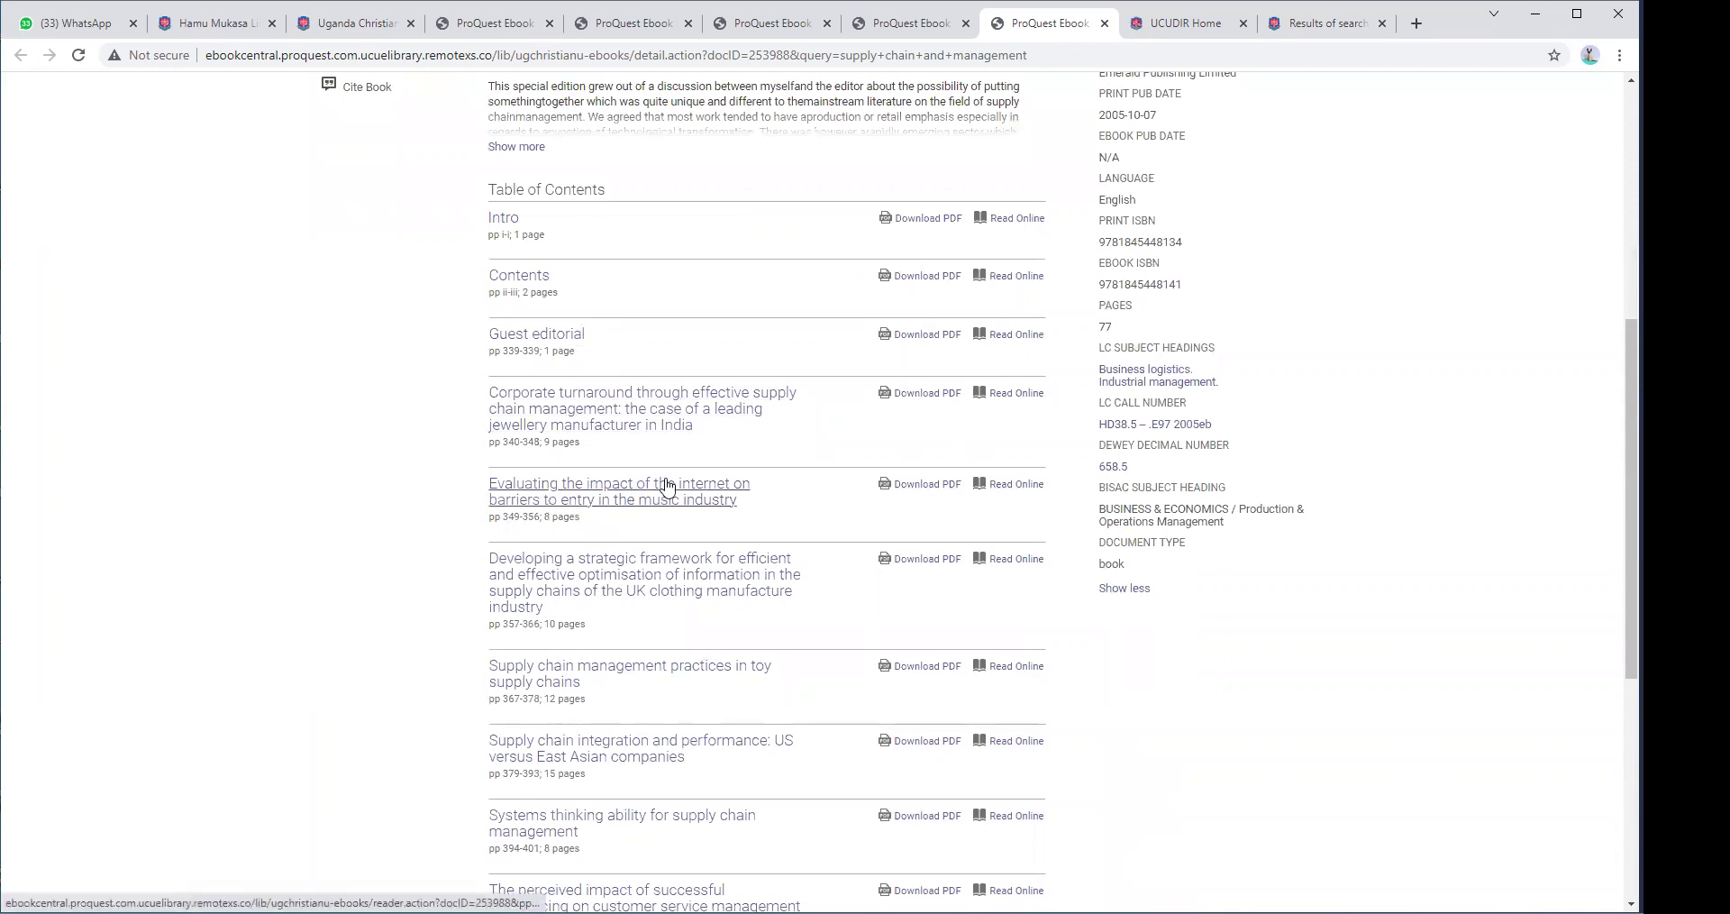
{"action": "scroll", "coordinate": [769, 406], "scroll_direction": "up", "scroll_amount": 5}
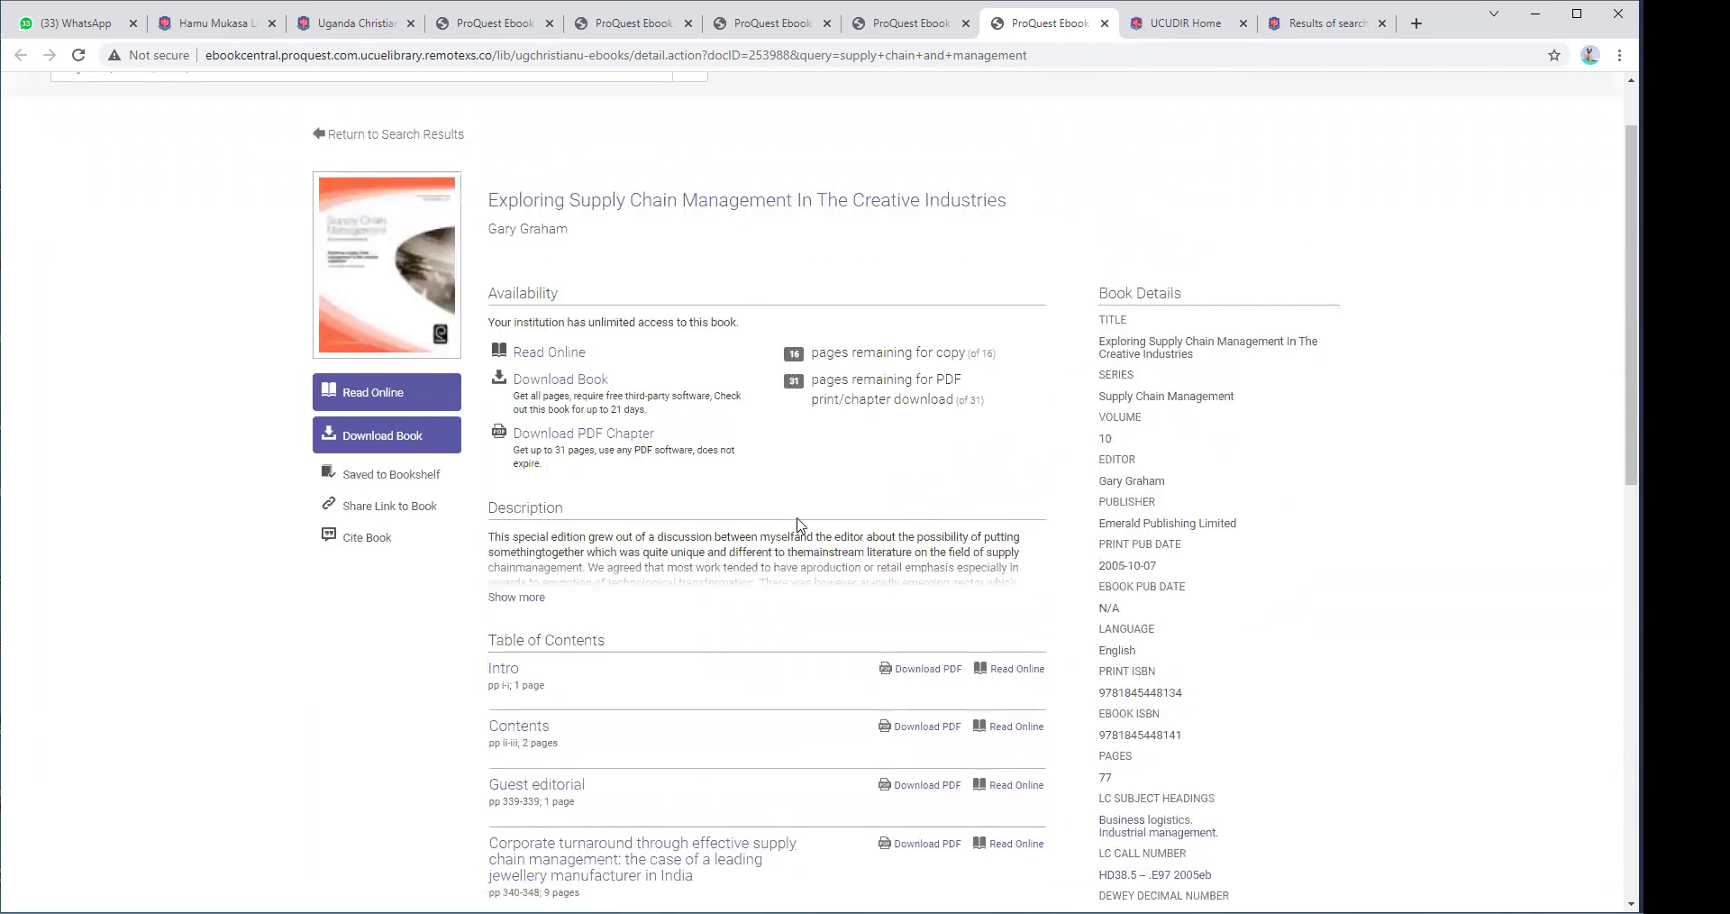
Download the PDF of the chapter "Corporate turnaround through effective supply chain management" and close the download dialog.
{"action": "scroll", "coordinate": [797, 586], "scroll_direction": "down", "scroll_amount": 5}
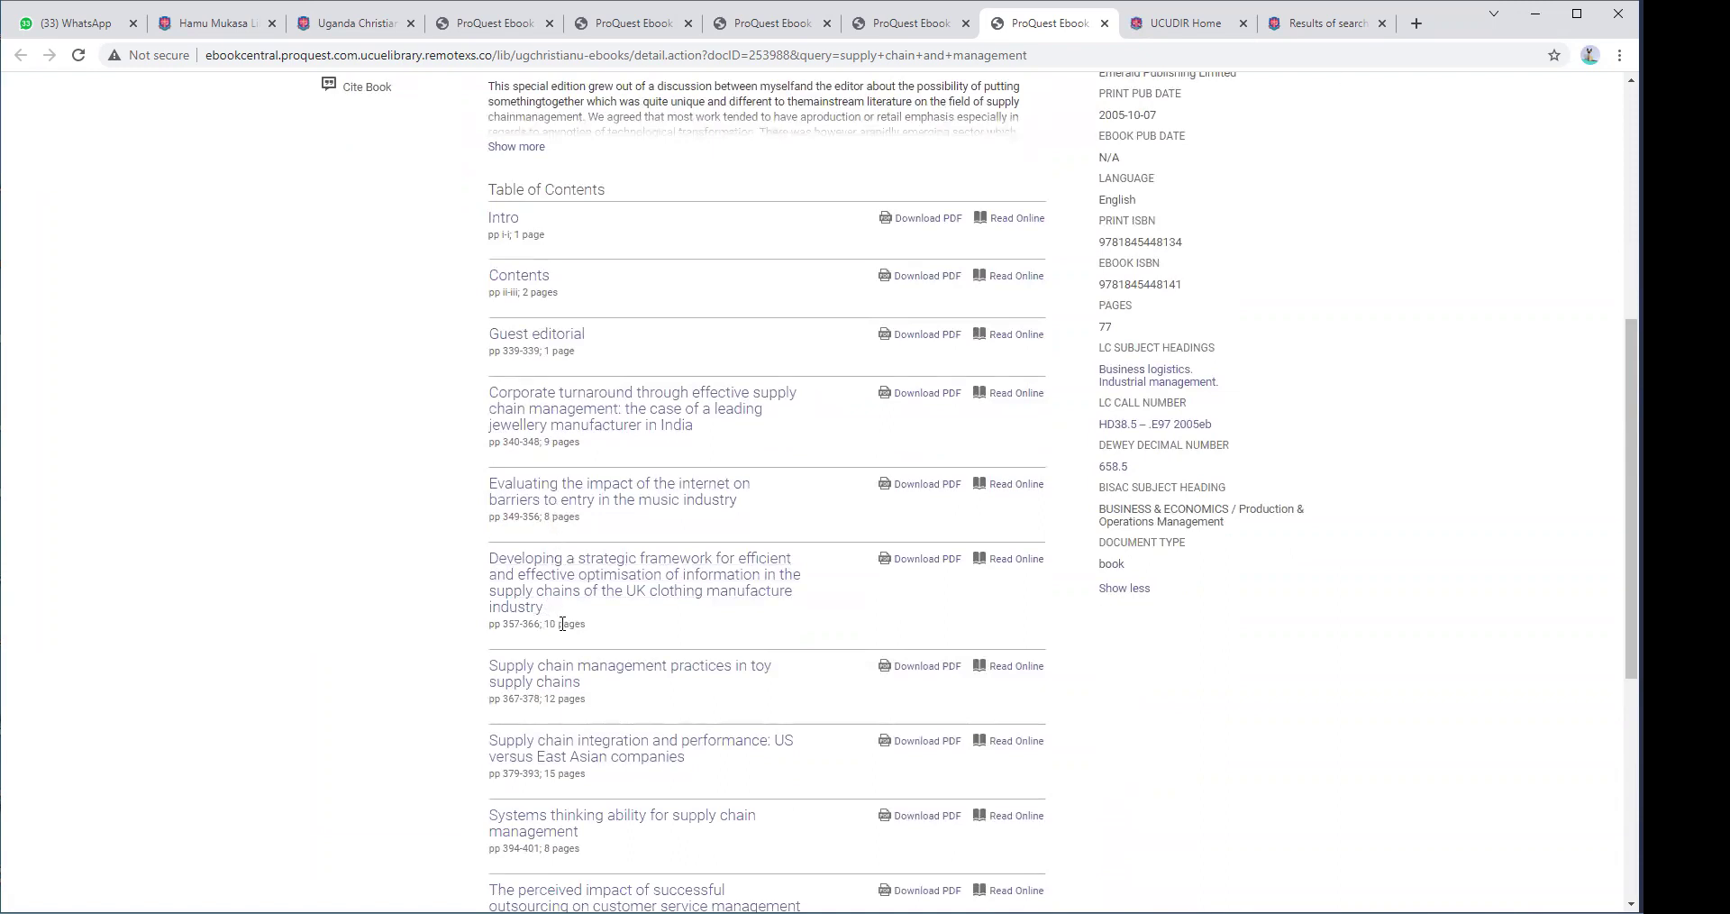
{"action": "left_click", "coordinate": [932, 399]}
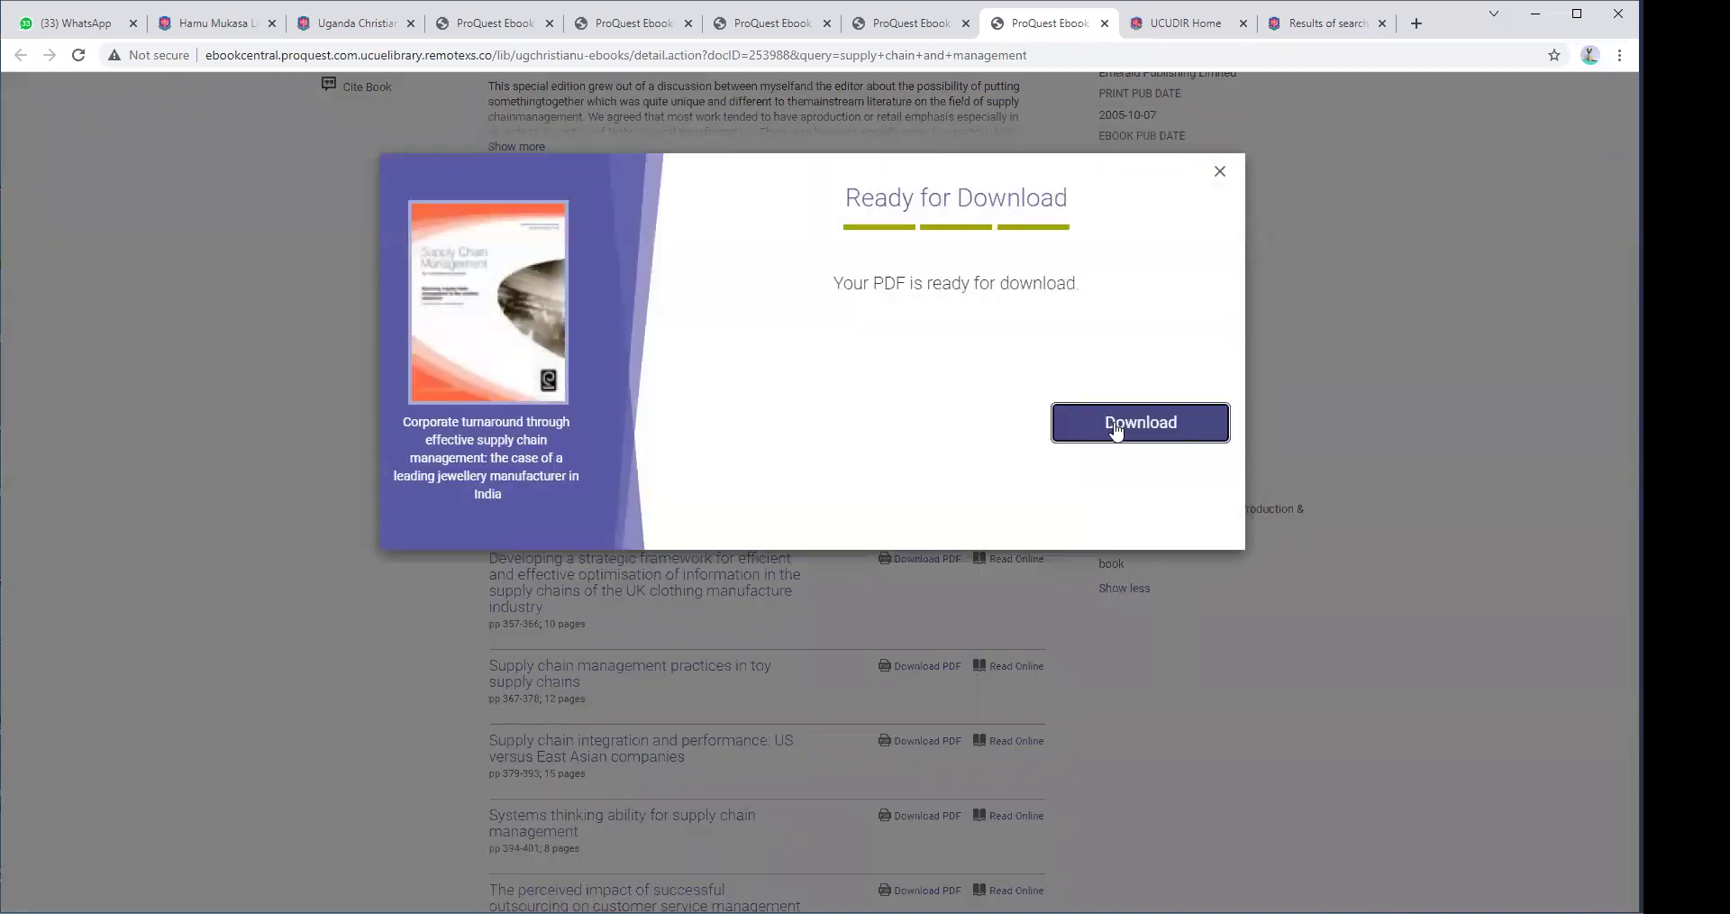
{"action": "left_click", "coordinate": [1116, 423]}
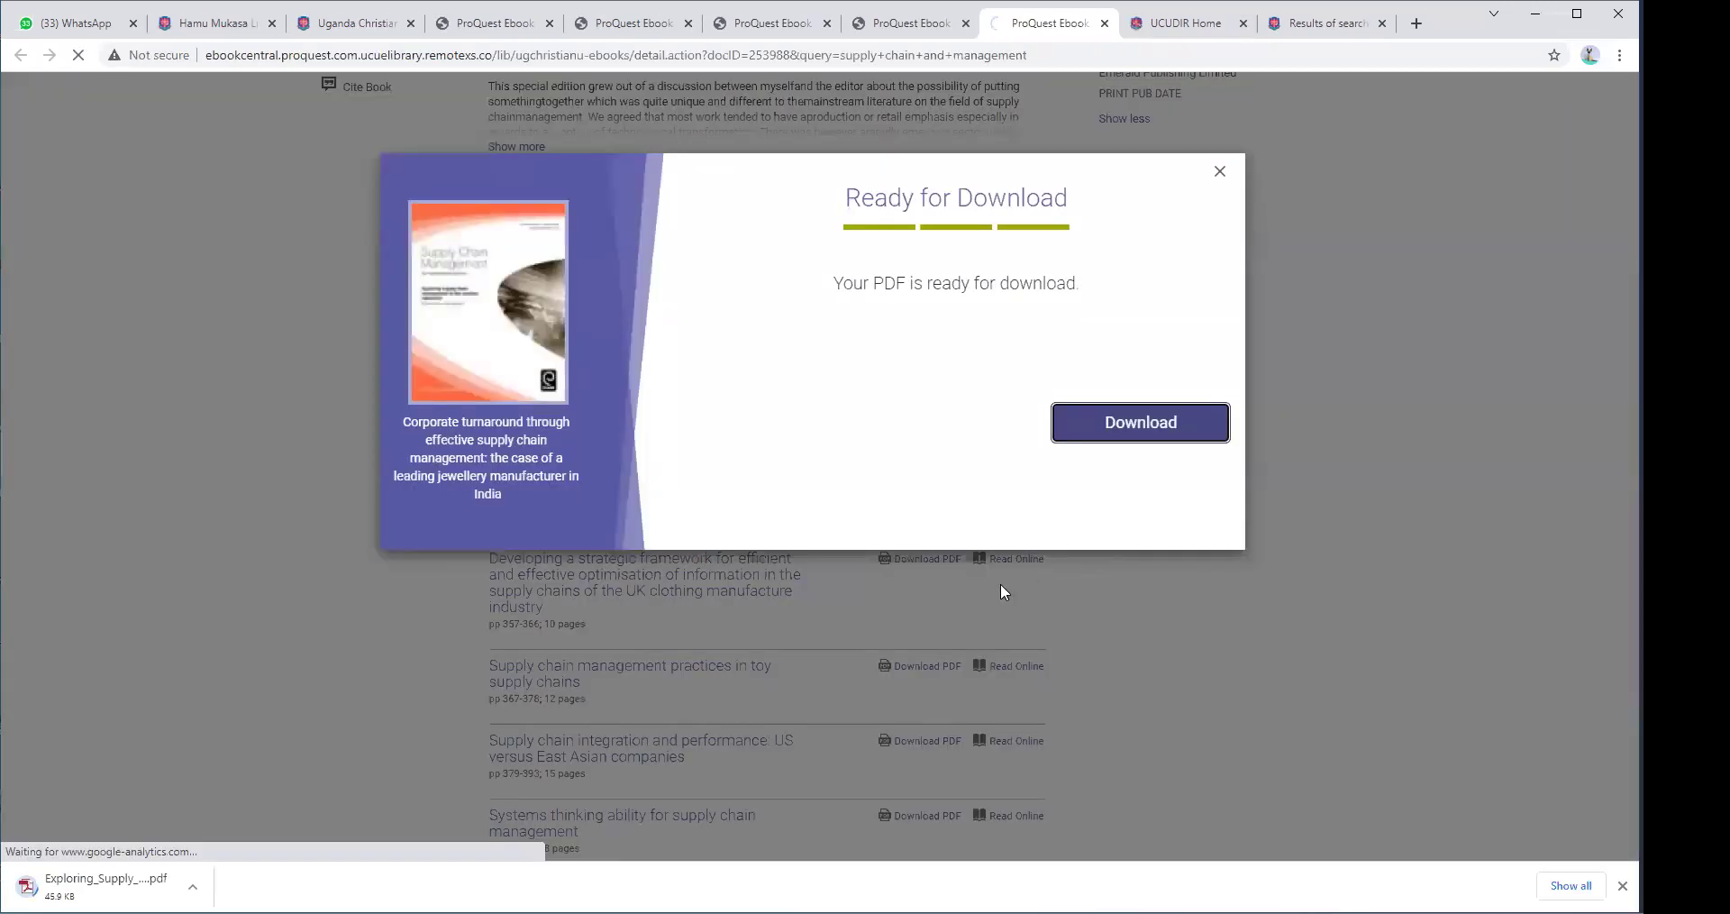
{"action": "left_click", "coordinate": [1220, 171]}
Download the full book for your own laptop or desktop, going through the Adobe Digital Editions step and choosing a 1 day loan.
{"action": "scroll", "coordinate": [898, 368], "scroll_direction": "up", "scroll_amount": 2}
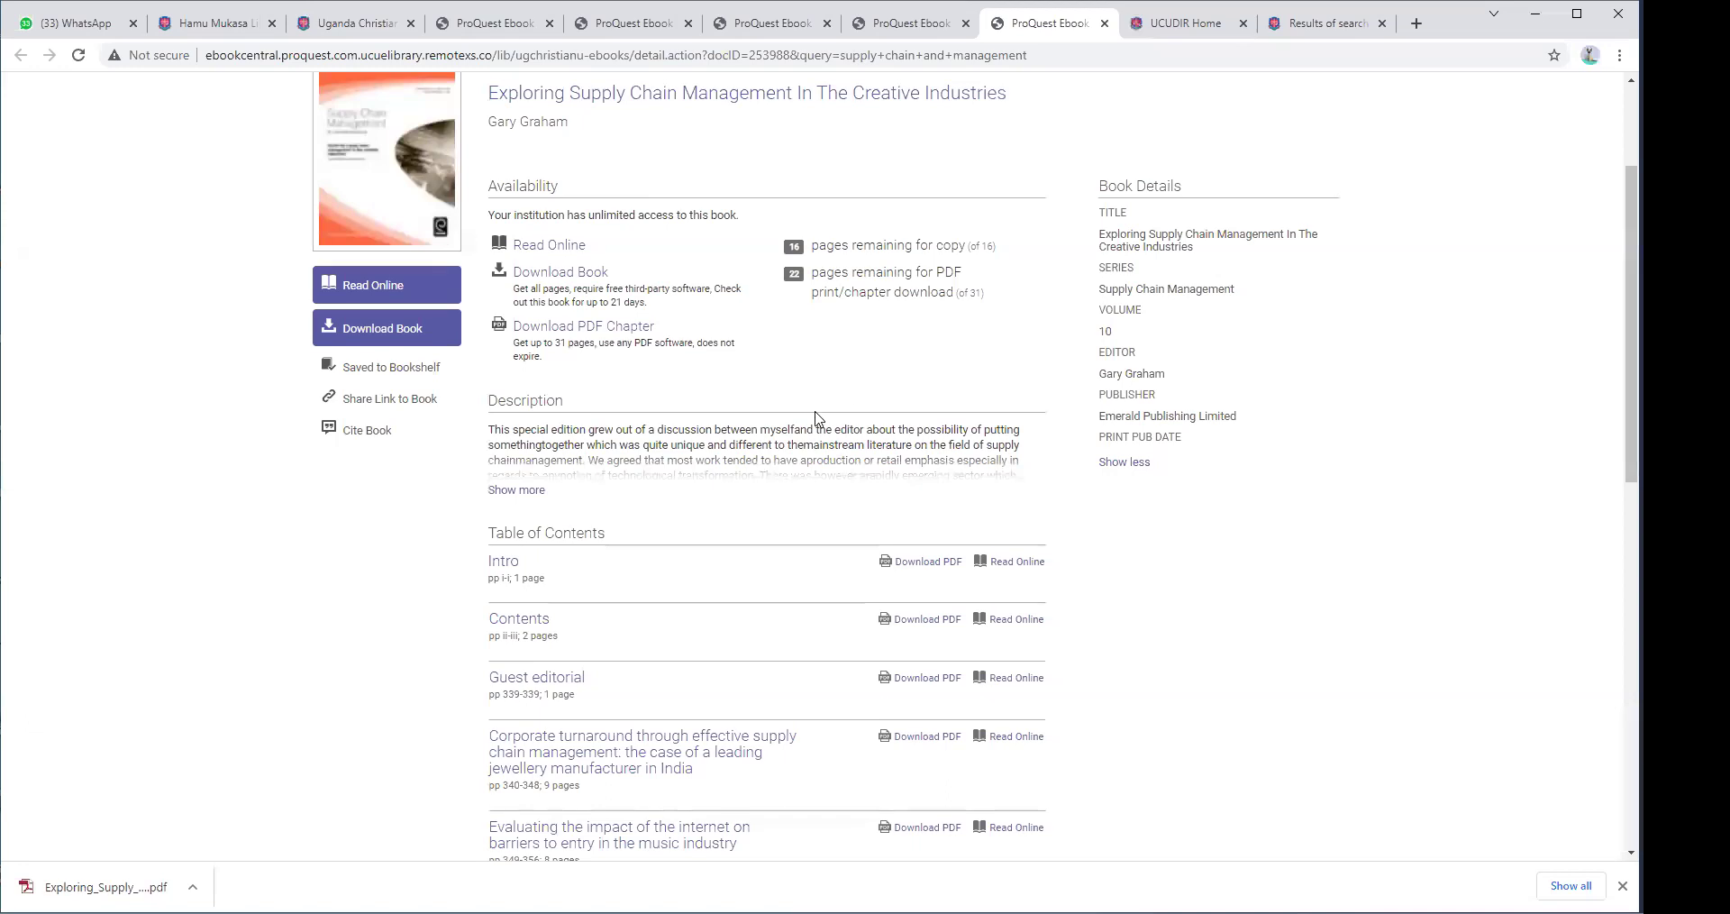
{"action": "scroll", "coordinate": [868, 441], "scroll_direction": "down", "scroll_amount": 2}
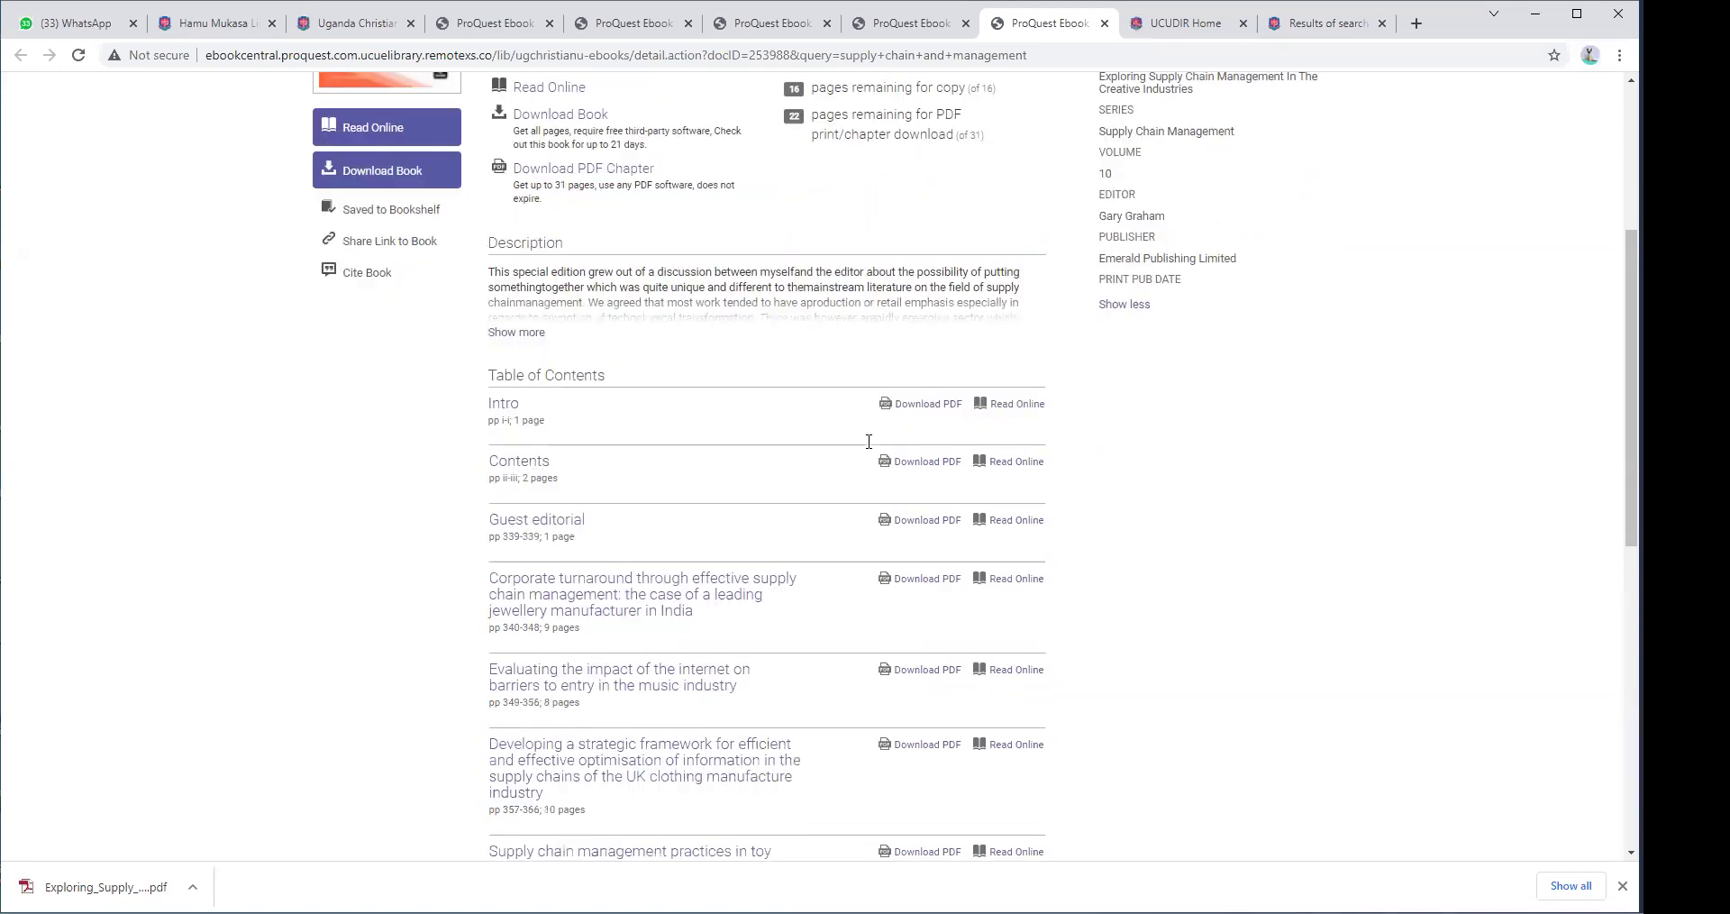
{"action": "scroll", "coordinate": [868, 447], "scroll_direction": "up", "scroll_amount": 2}
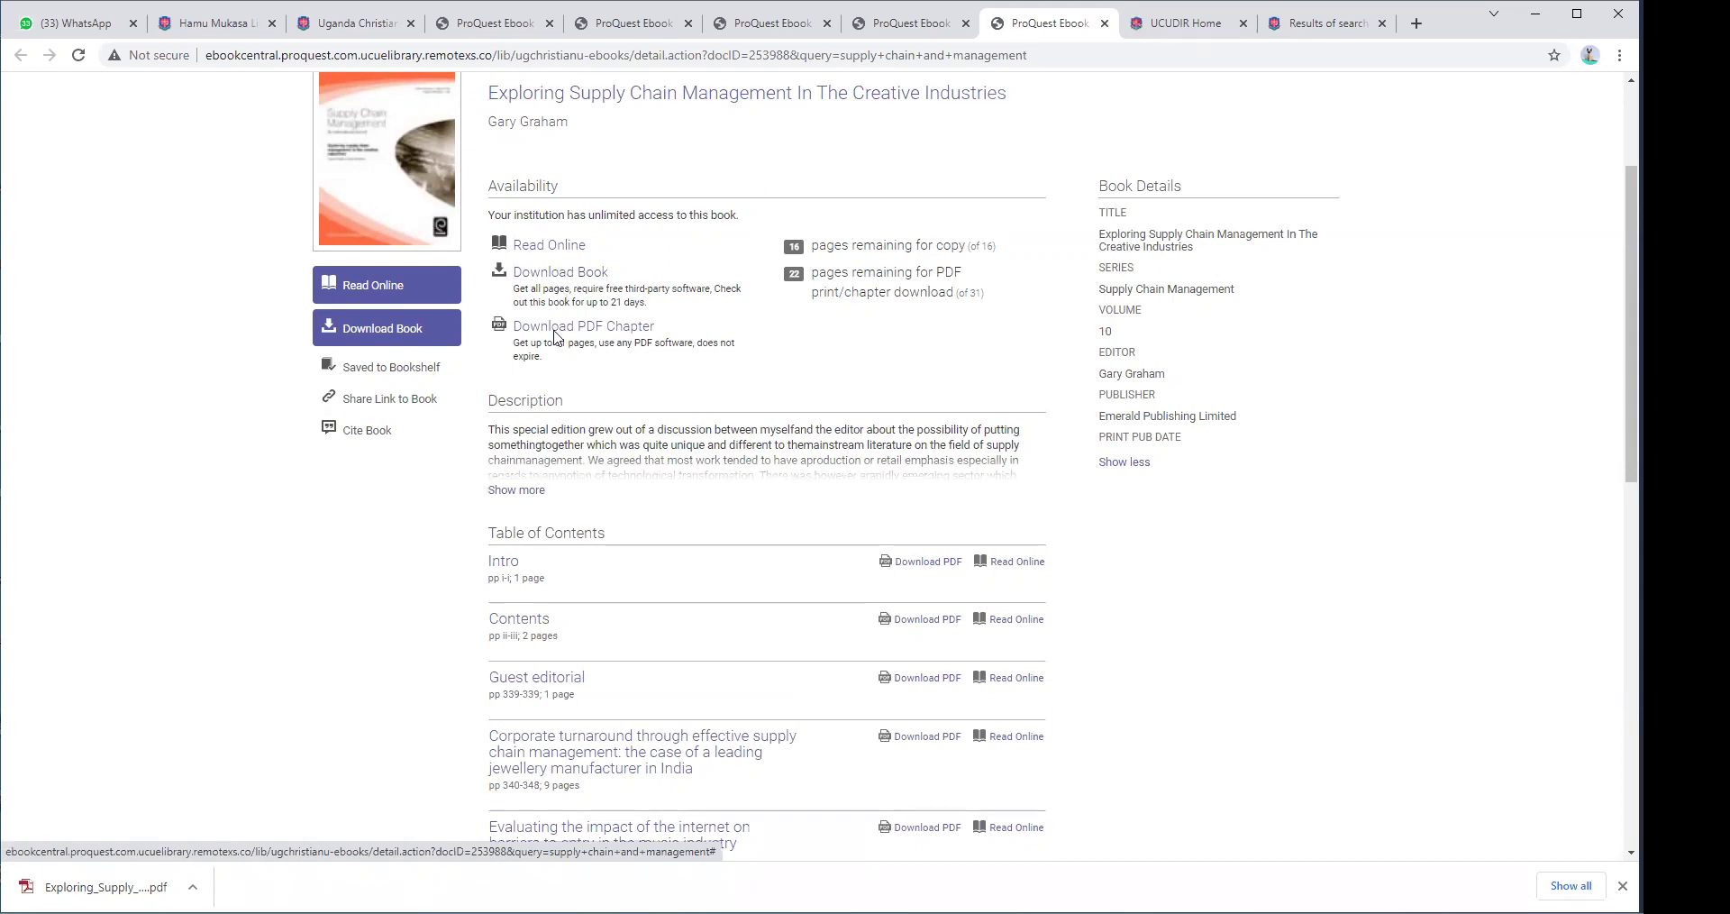
{"action": "left_click", "coordinate": [578, 274]}
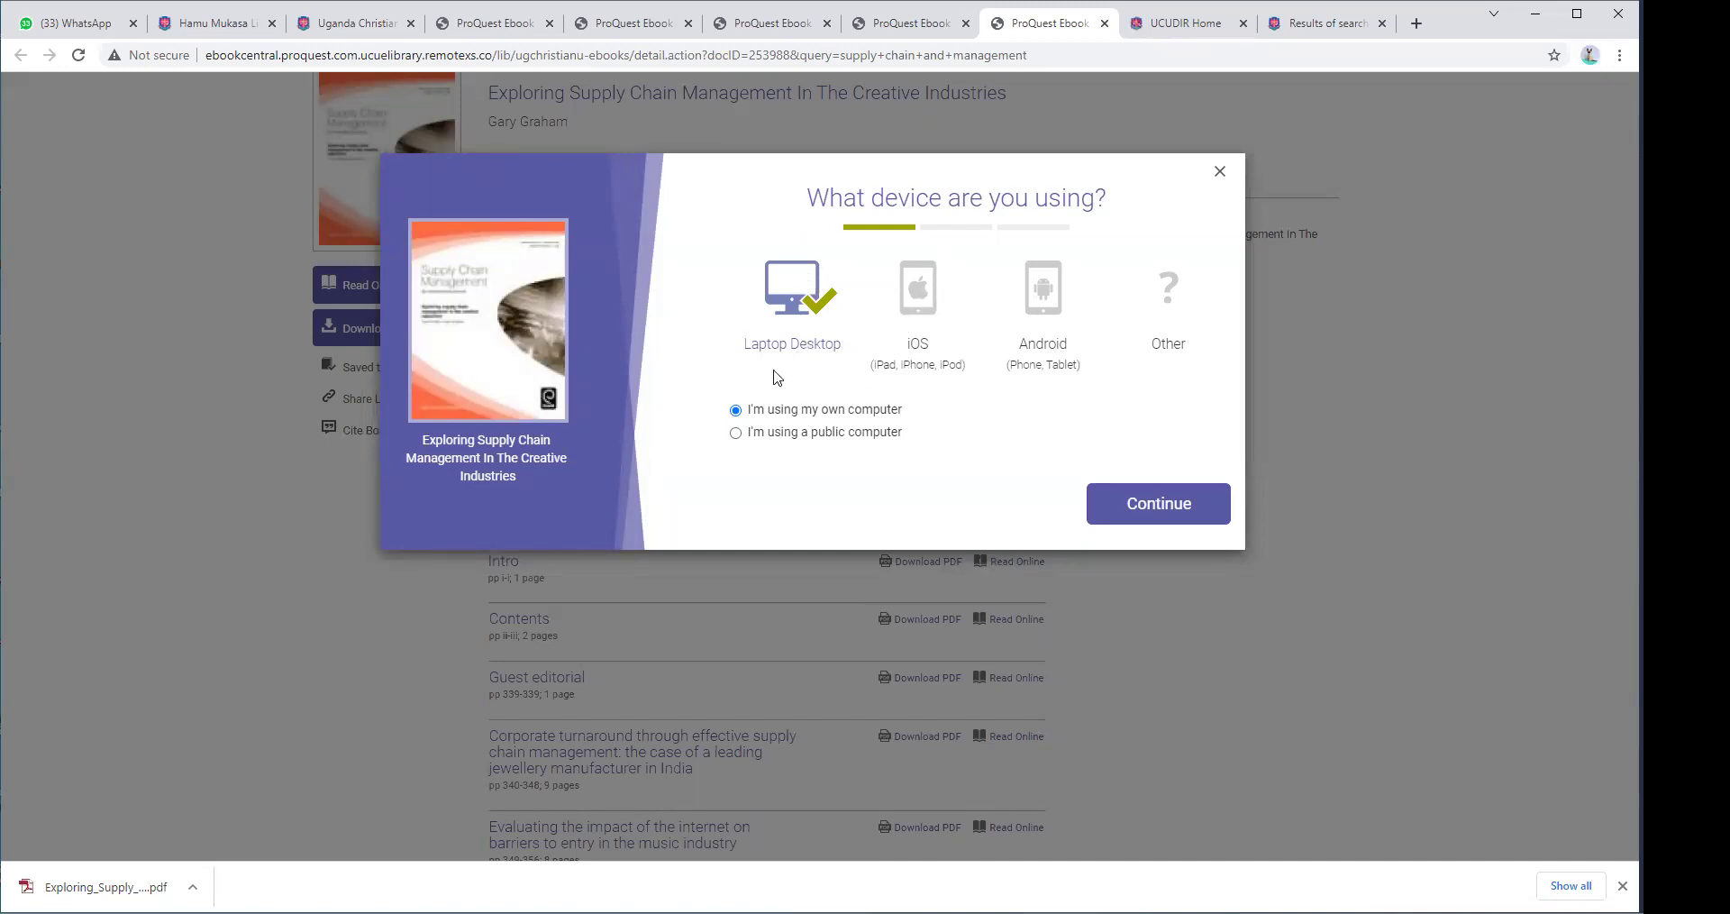
{"action": "left_click", "coordinate": [1158, 504]}
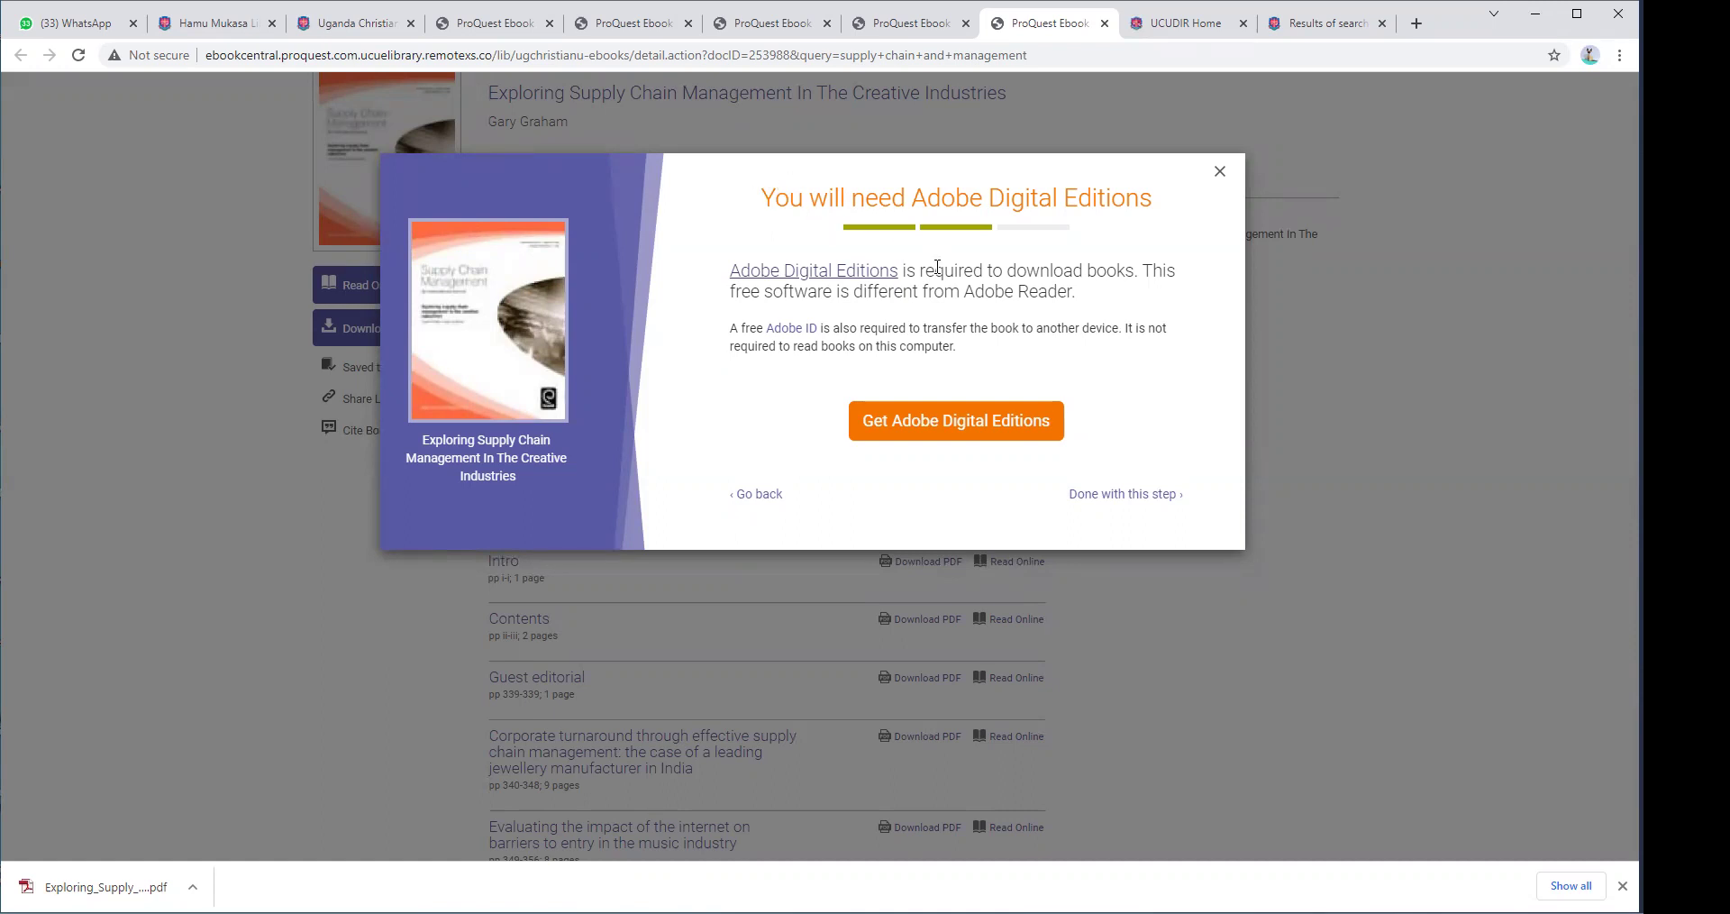
{"action": "left_click", "coordinate": [980, 425]}
{"action": "left_click", "coordinate": [1116, 495]}
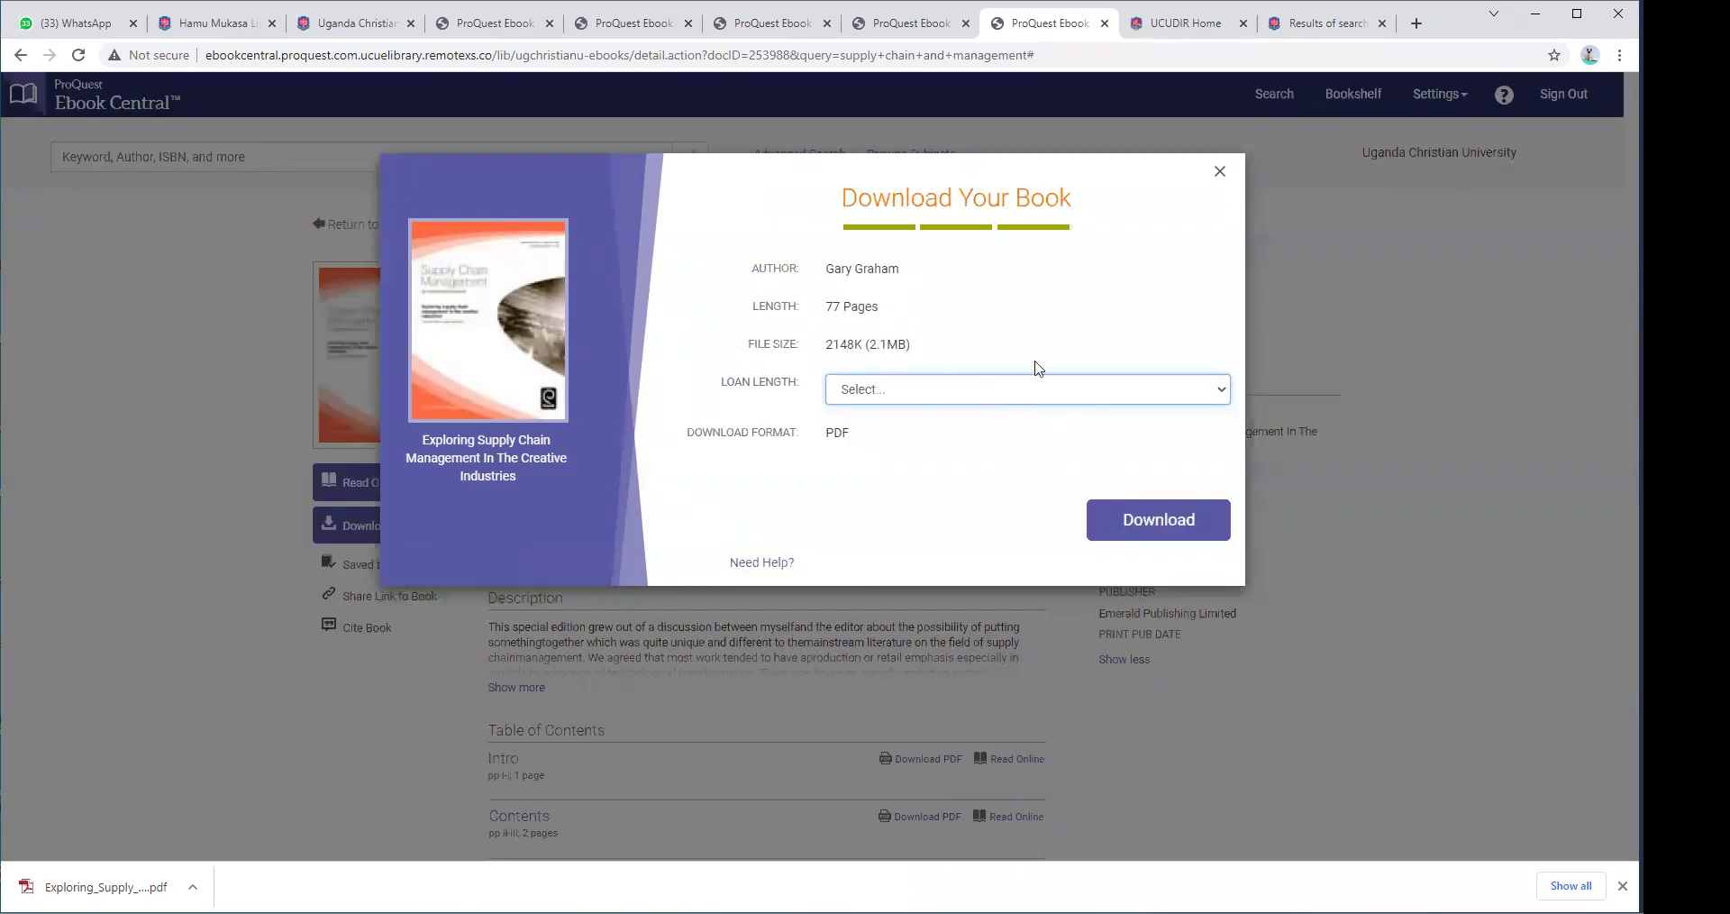
{"action": "left_click", "coordinate": [1223, 393]}
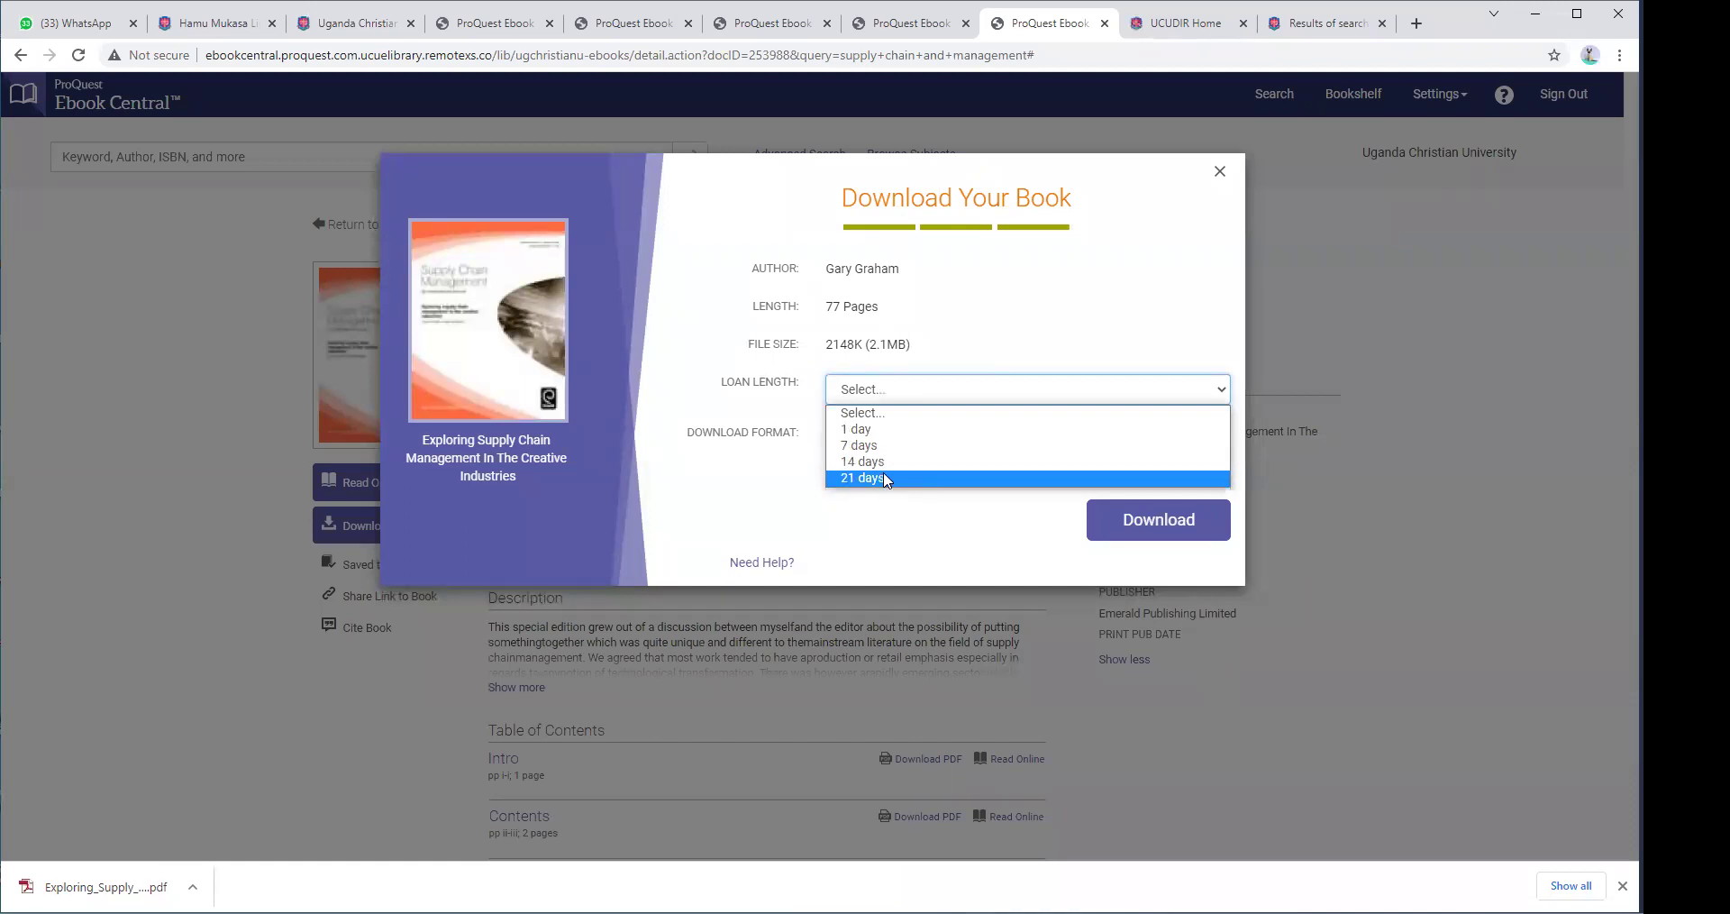
{"action": "key", "text": "Return"}
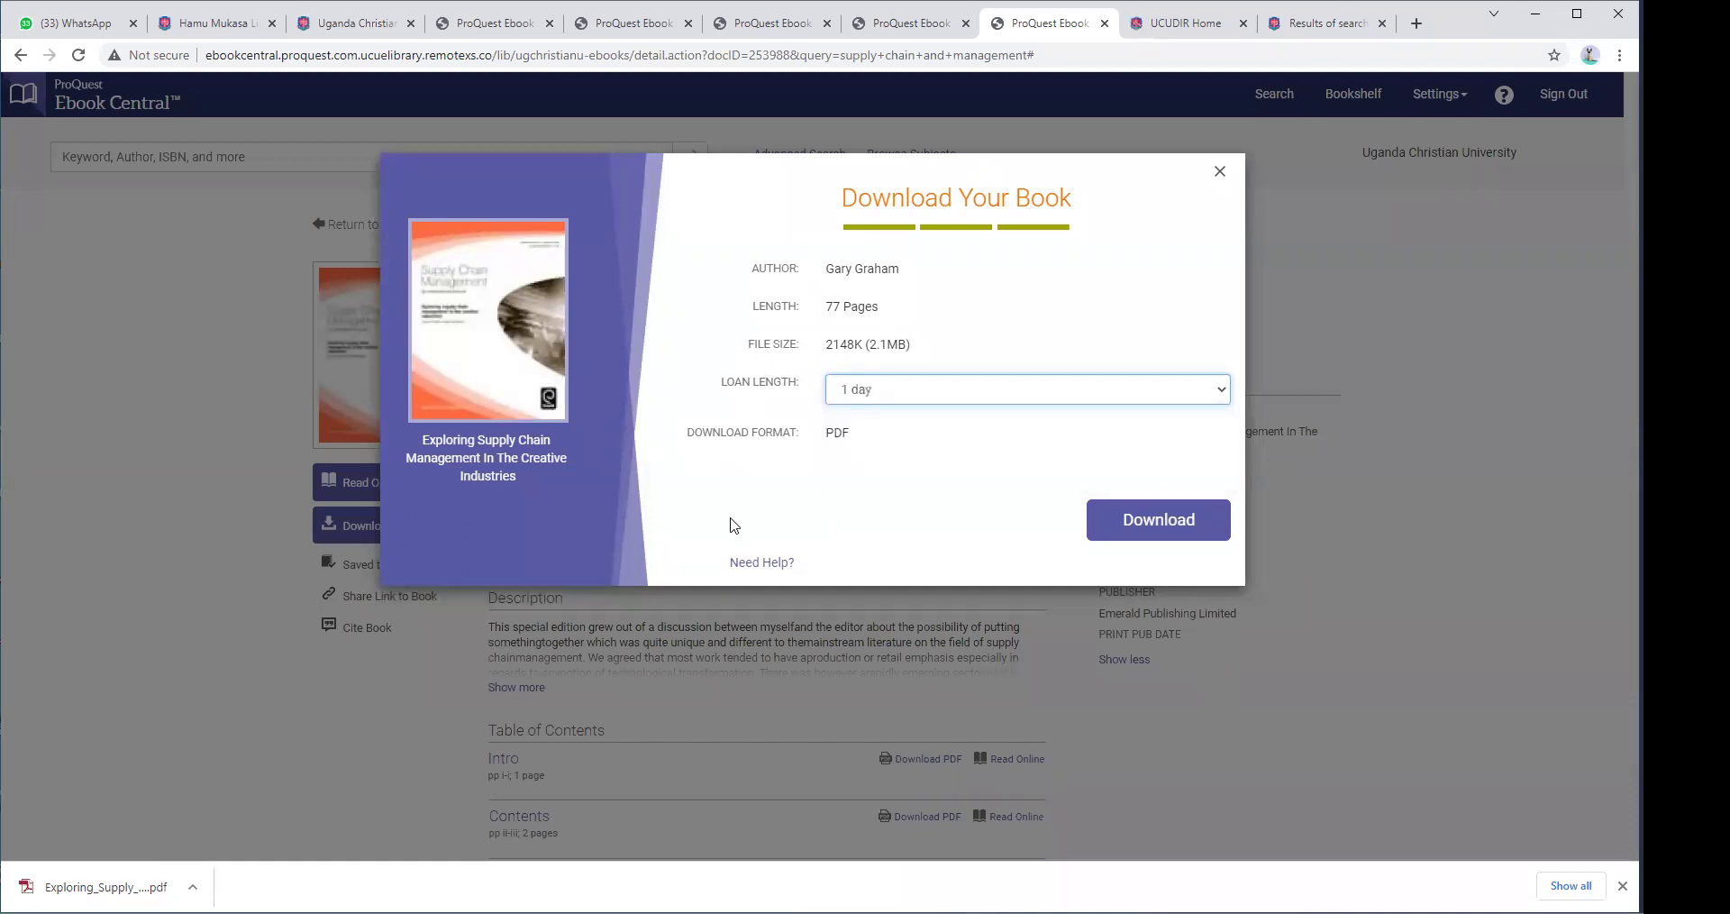
{"action": "left_click", "coordinate": [1168, 521]}
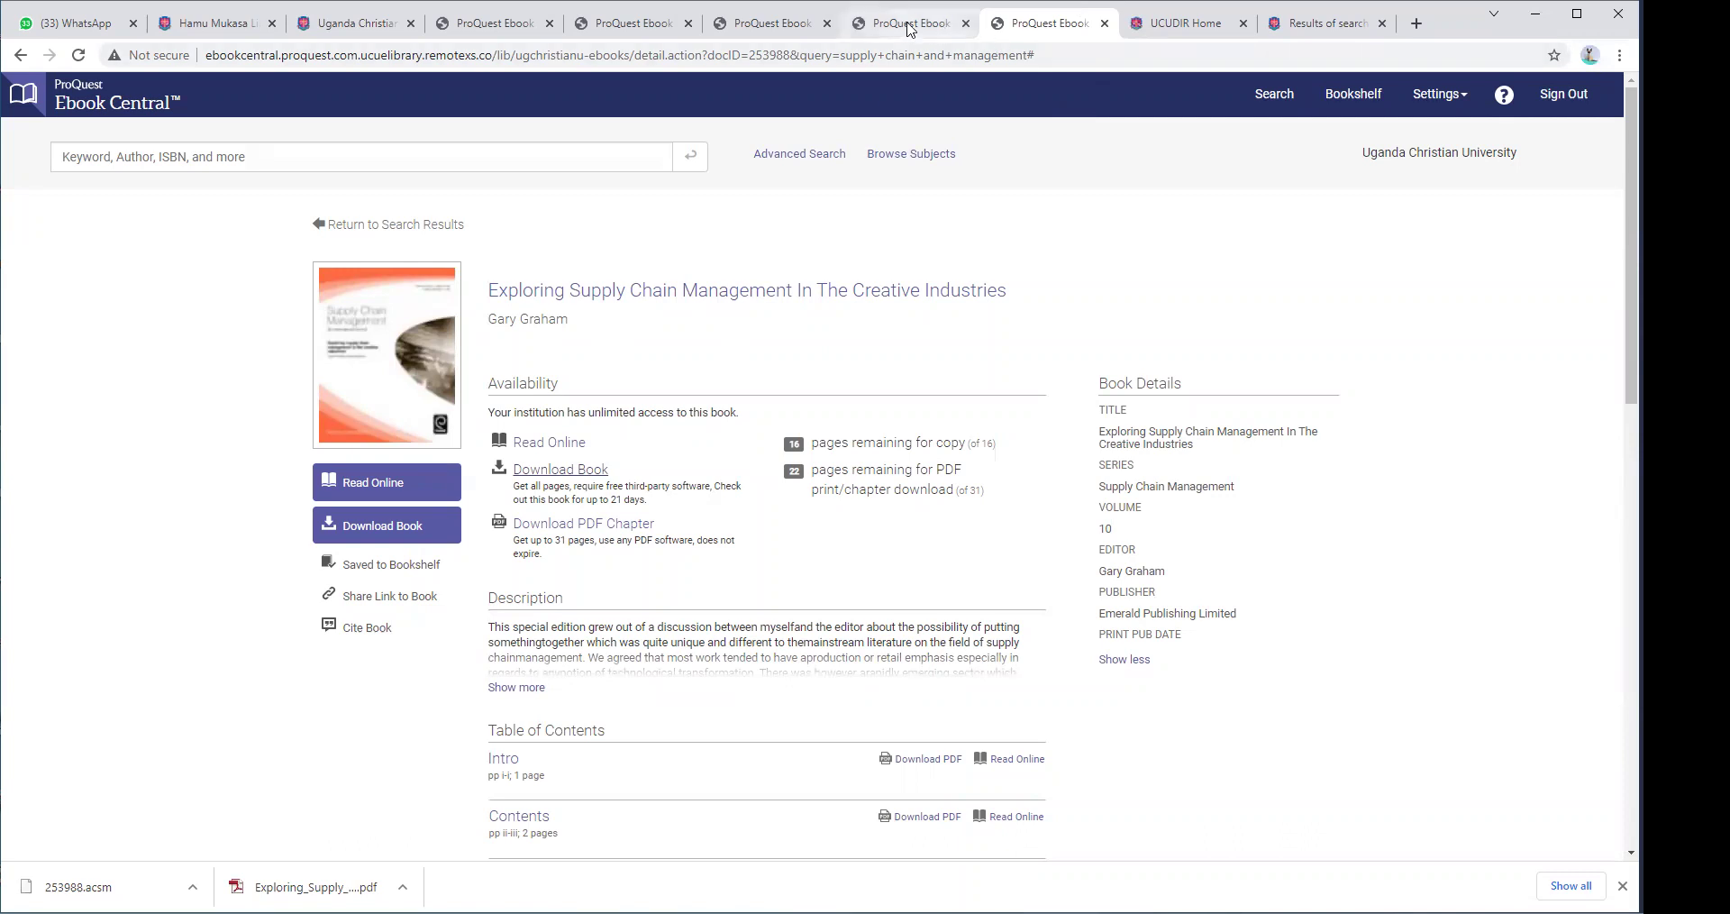
Open the bookshelf and show the books saved in the Business Administration folder.
{"action": "left_click", "coordinate": [1358, 95]}
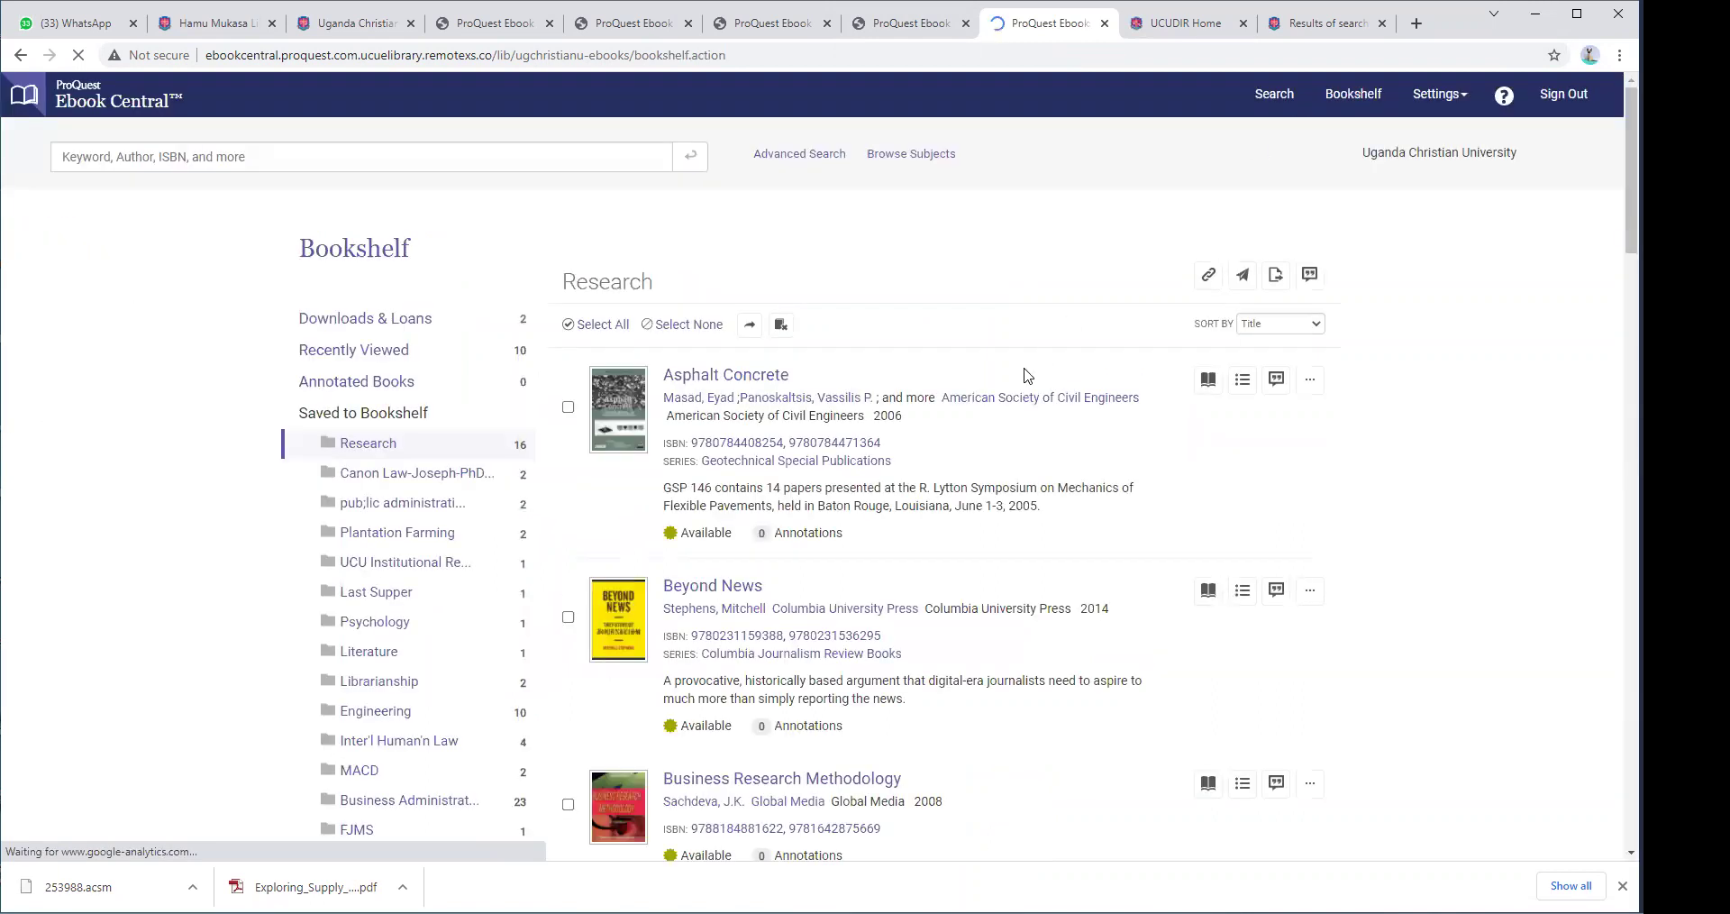
{"action": "scroll", "coordinate": [485, 610], "scroll_direction": "down", "scroll_amount": 4}
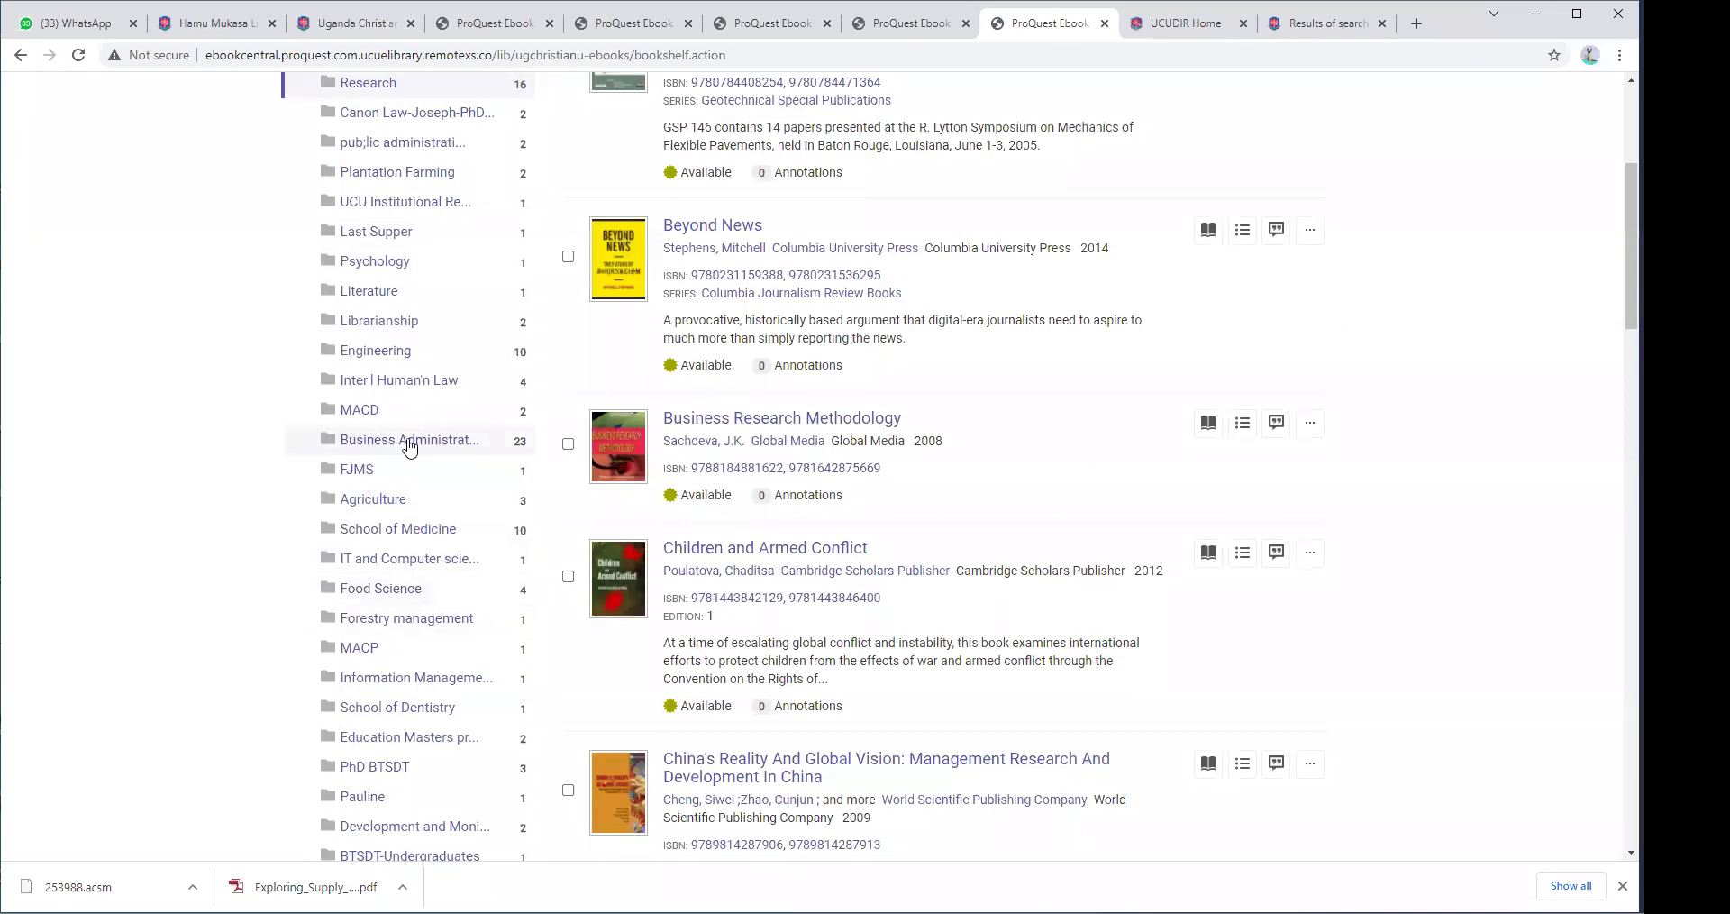
{"action": "left_click", "coordinate": [425, 441]}
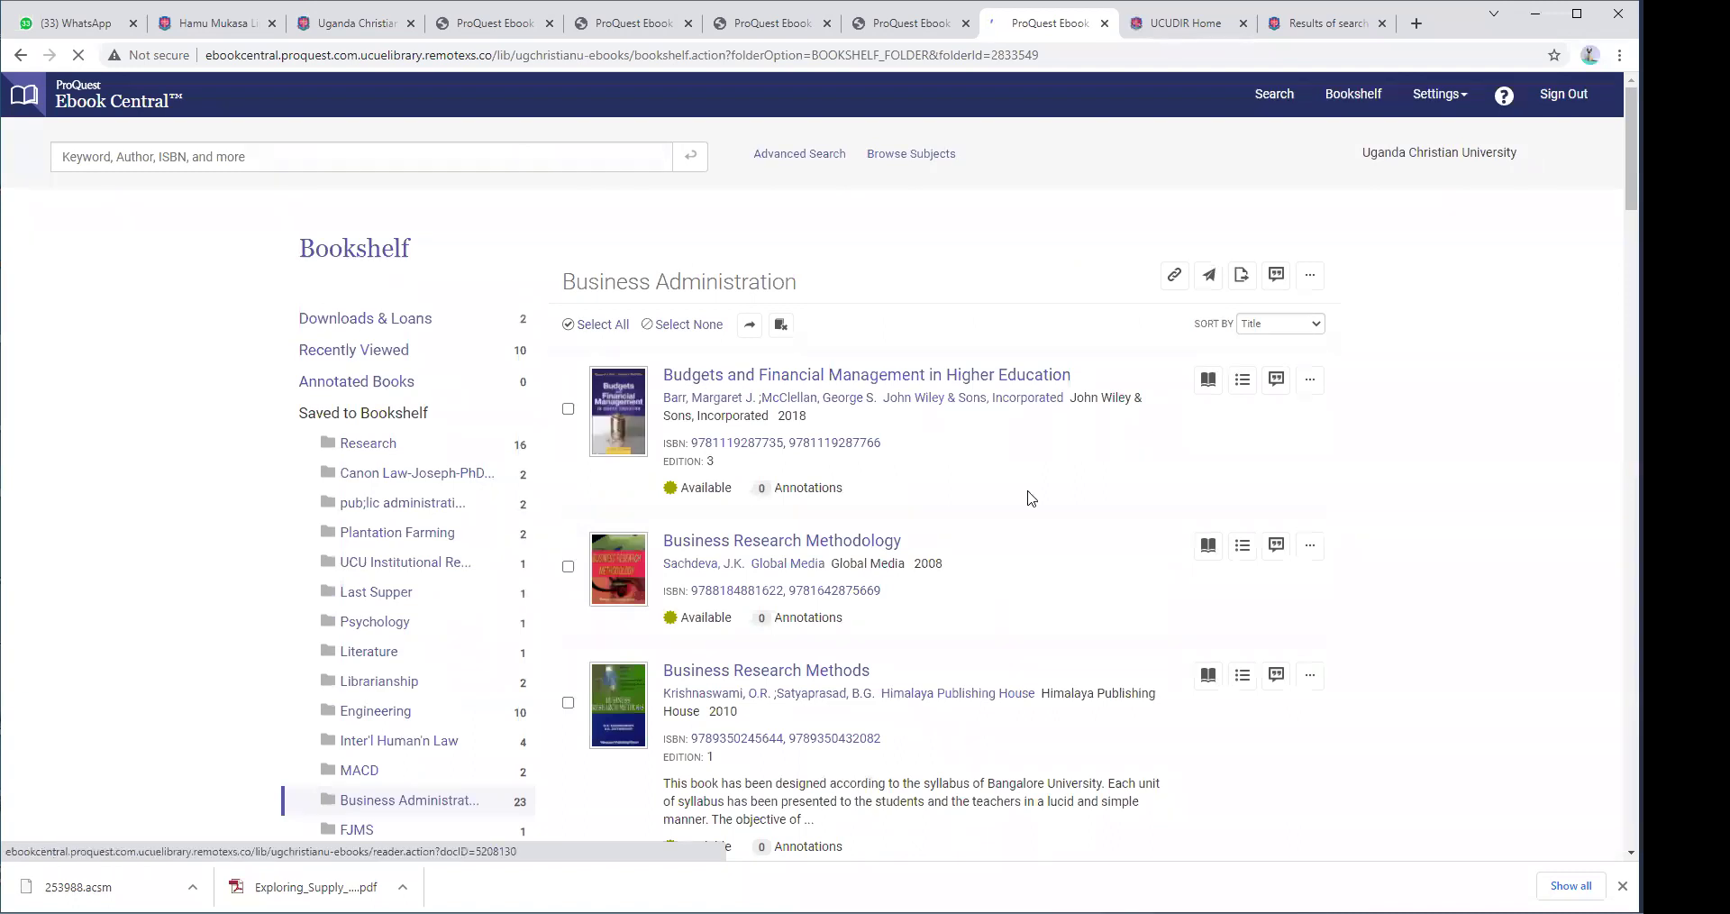
Find "Exploring Supply Chain Management In The Creative Industries" in the folder and open it in the online reader in a new browser tab.
{"action": "scroll", "coordinate": [1031, 499], "scroll_direction": "down", "scroll_amount": 2}
{"action": "scroll", "coordinate": [1032, 499], "scroll_direction": "down", "scroll_amount": 9}
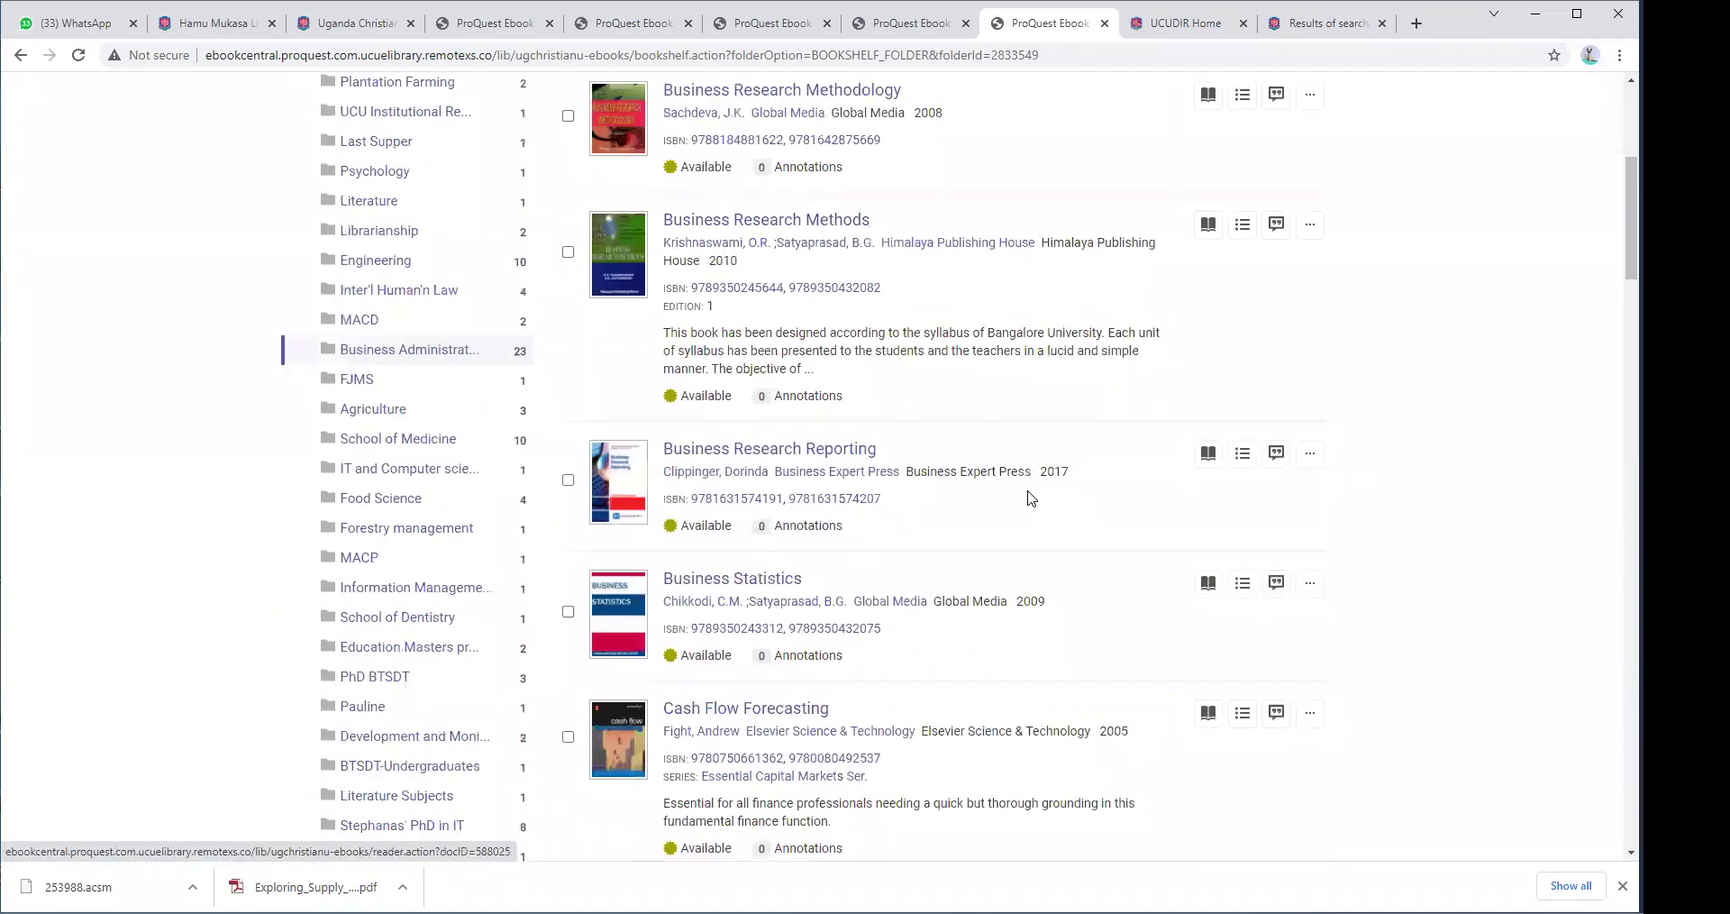
{"action": "scroll", "coordinate": [1031, 499], "scroll_direction": "down", "scroll_amount": 7}
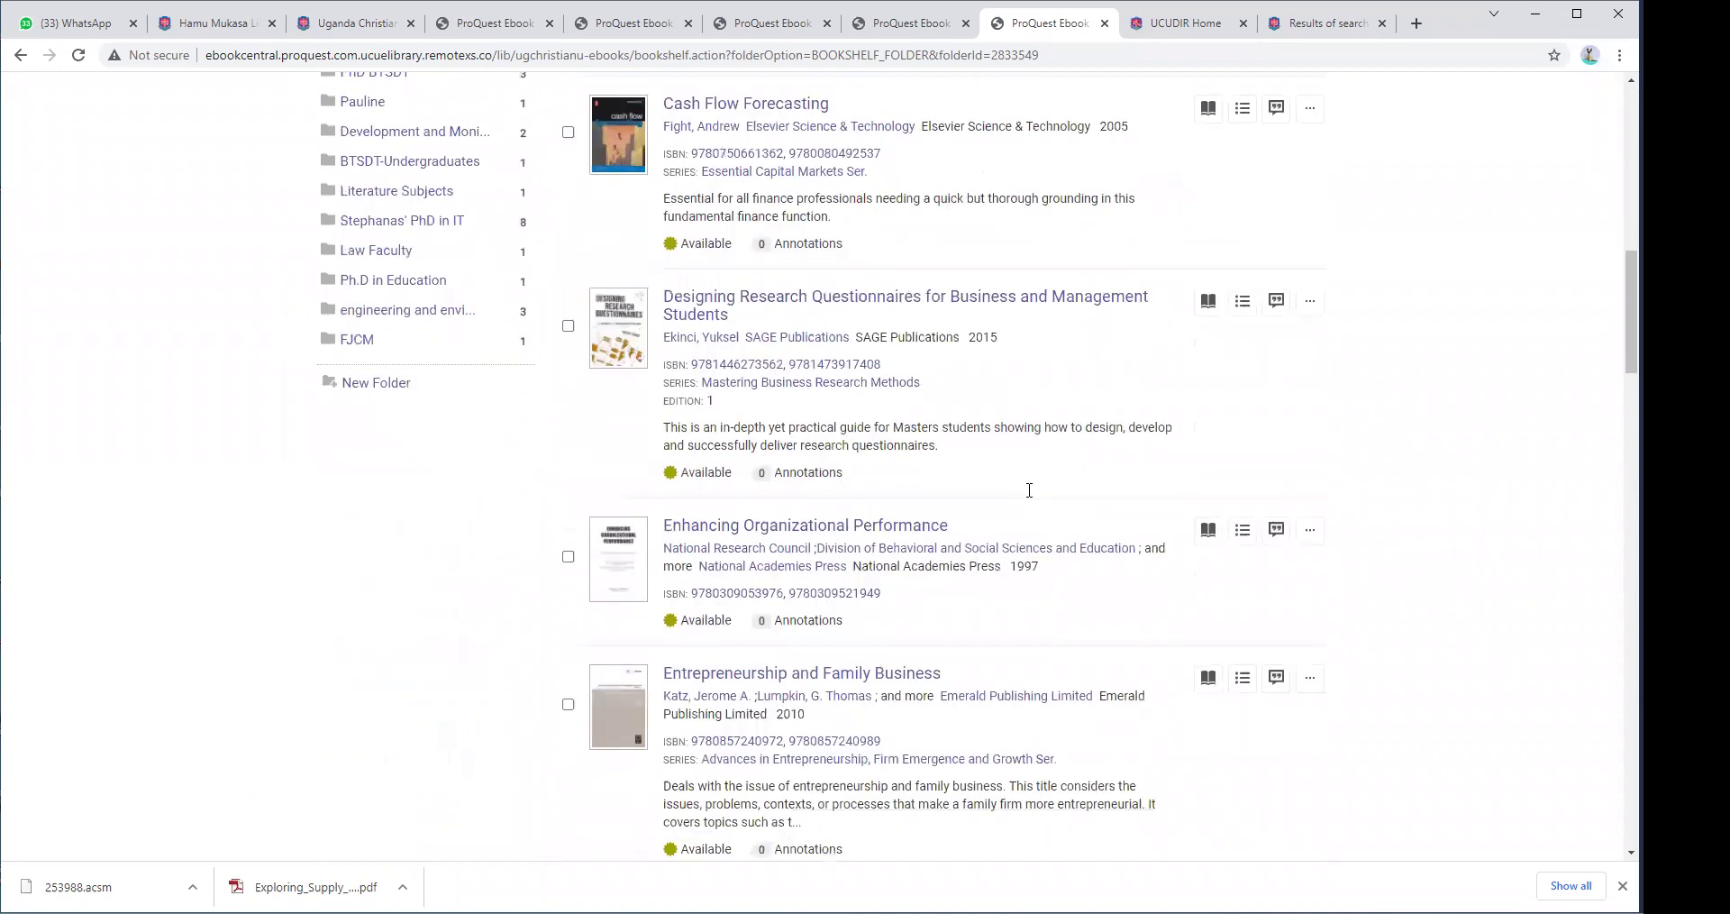
{"action": "scroll", "coordinate": [1030, 489], "scroll_direction": "down", "scroll_amount": 3}
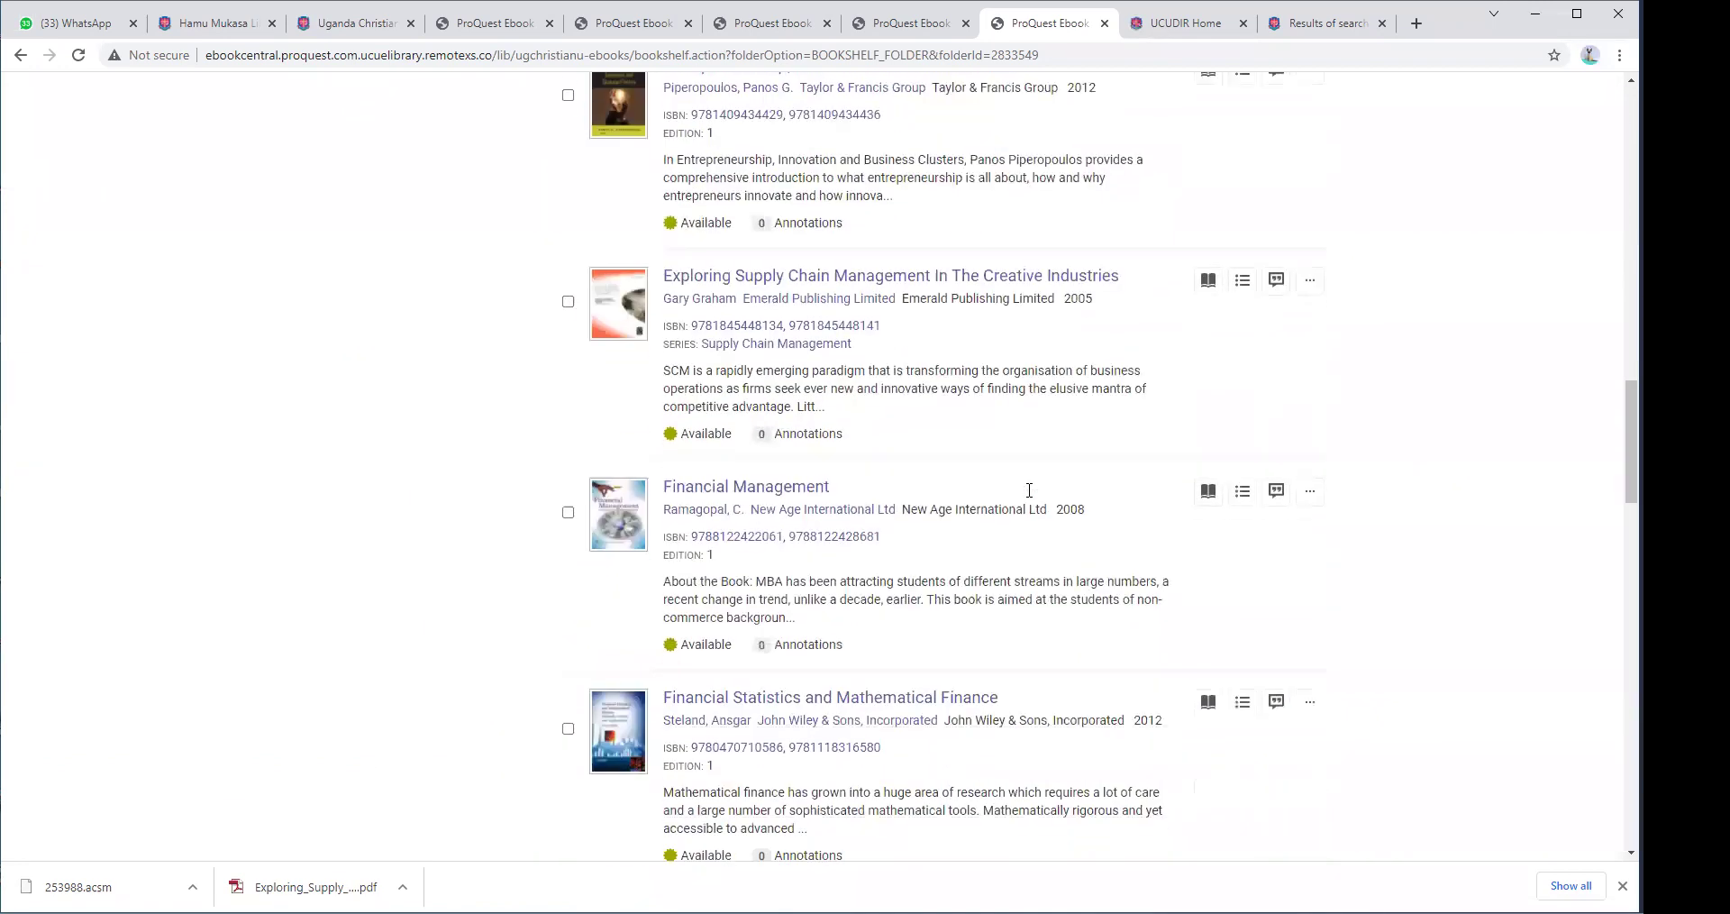
{"action": "right_click", "coordinate": [880, 288]}
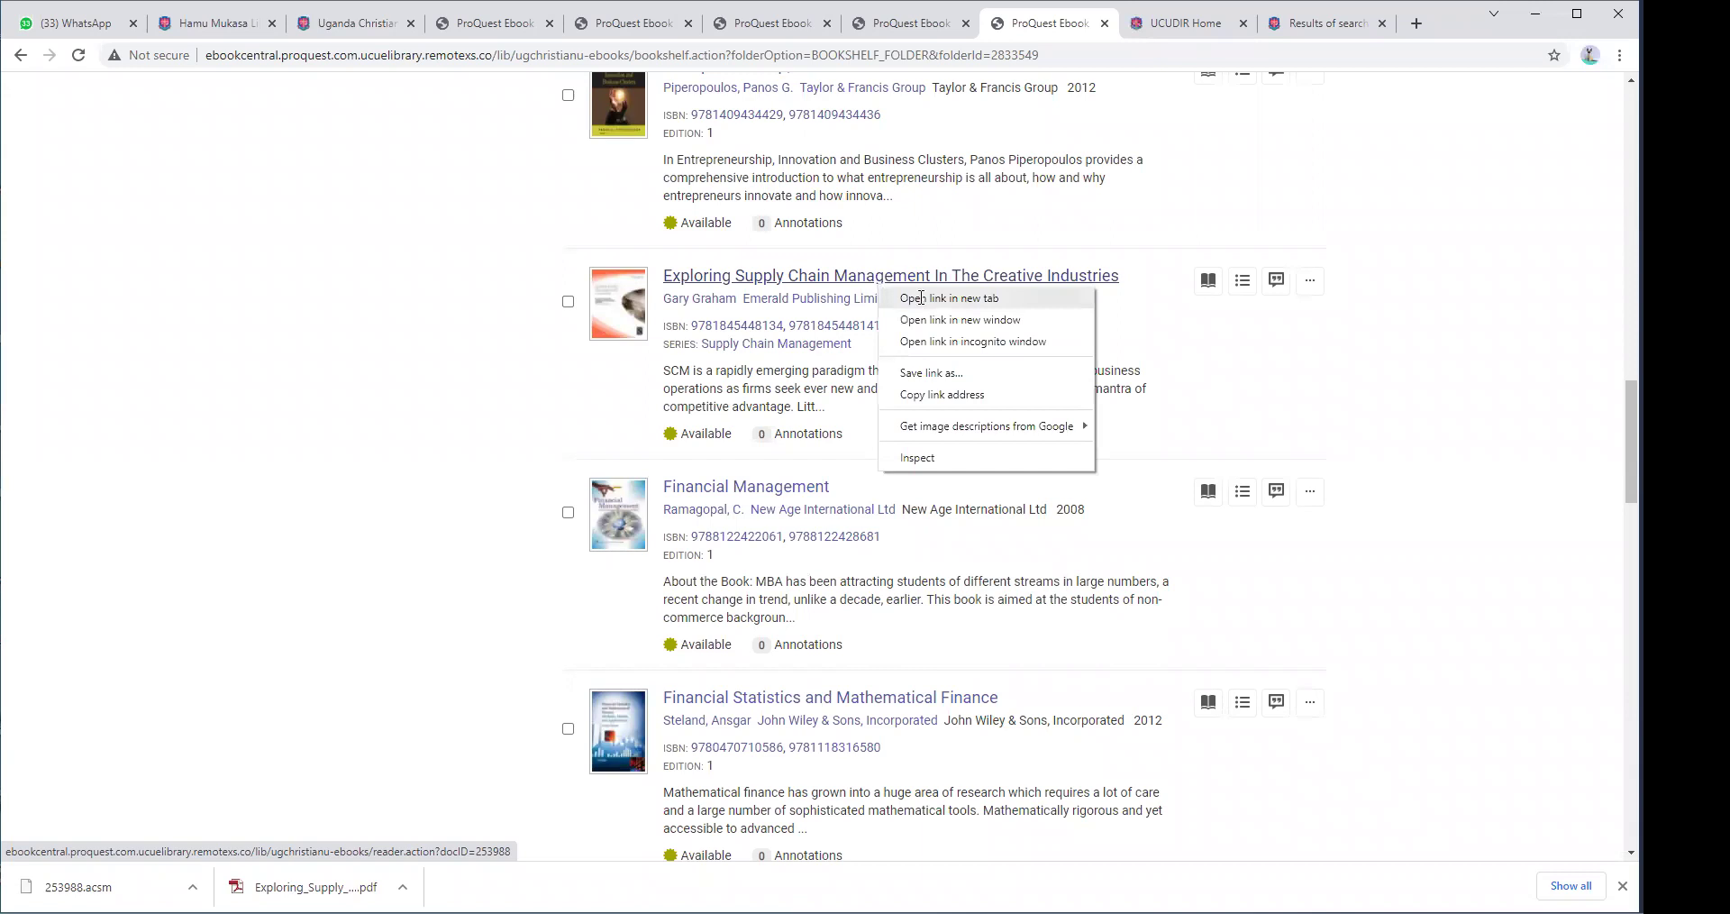
{"action": "left_click", "coordinate": [923, 301]}
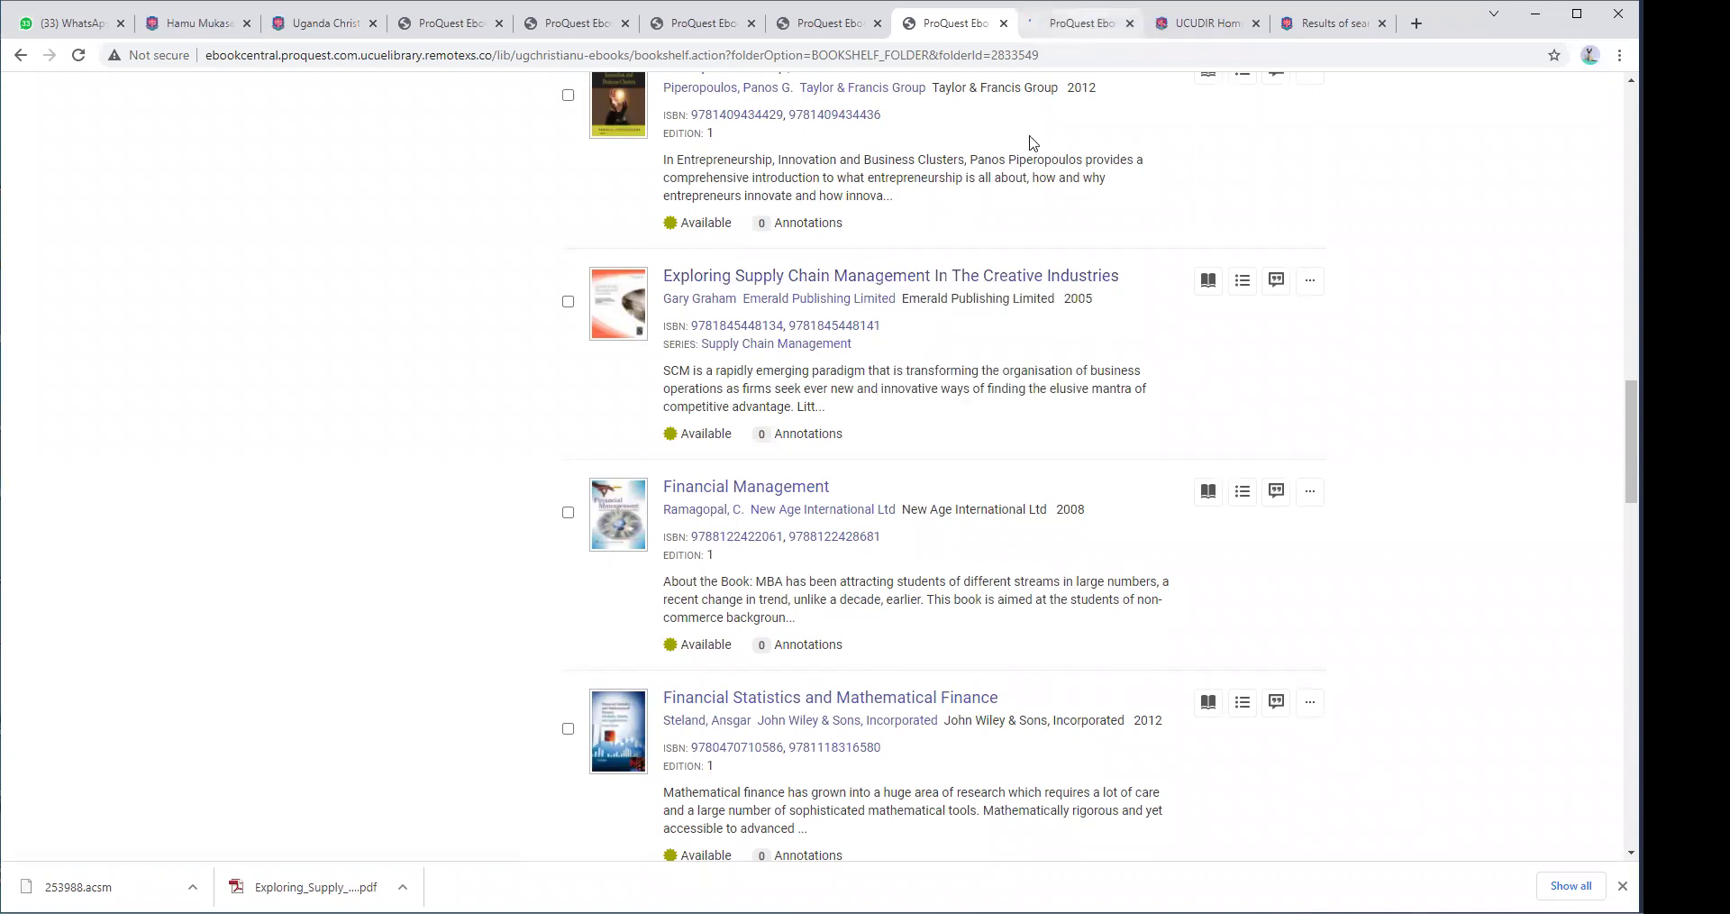
{"action": "left_click", "coordinate": [1082, 23]}
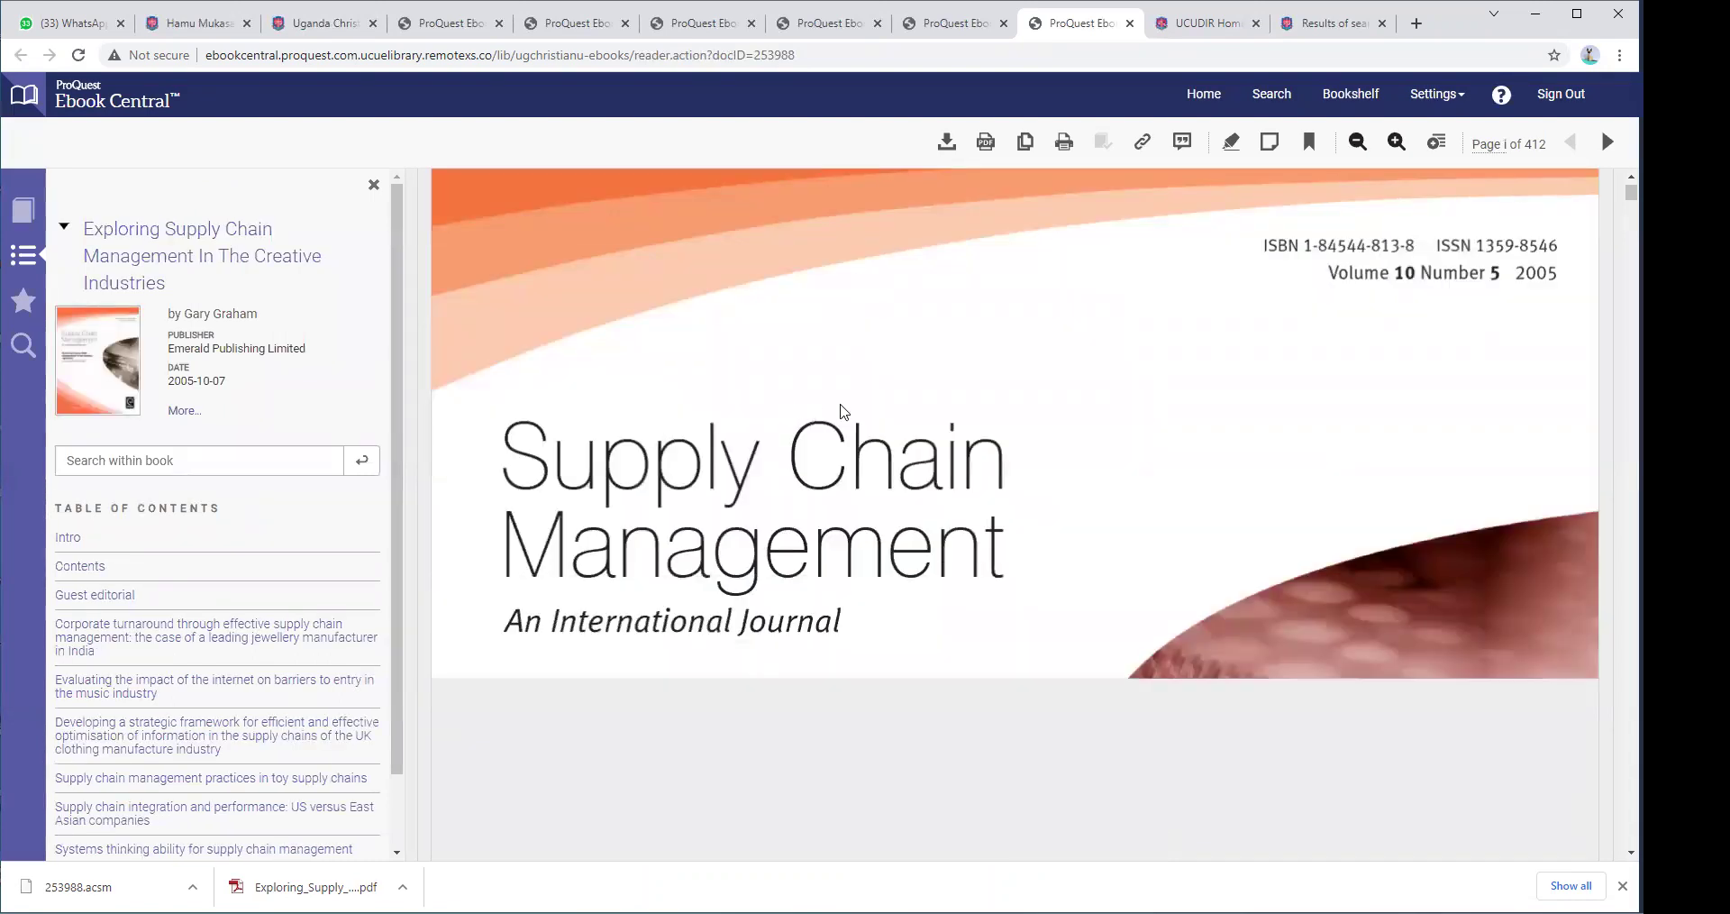
Start the full book download from the reader, revisit the device and Adobe Digital Editions install stages, and download the book.
{"action": "left_click", "coordinate": [944, 147]}
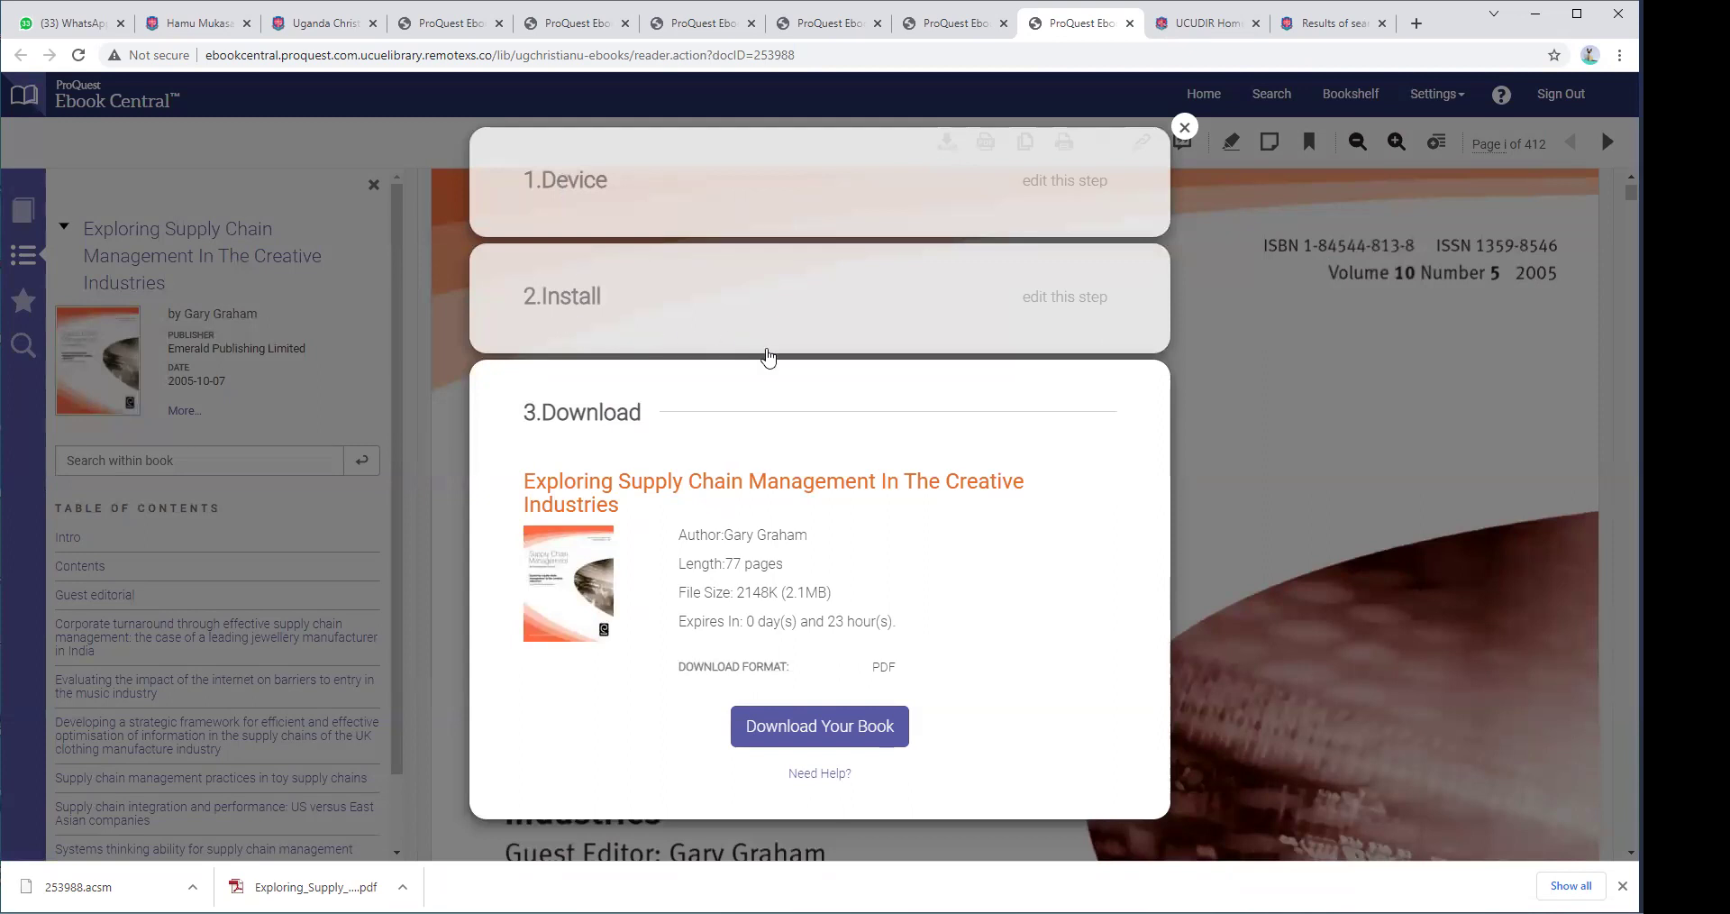
{"action": "left_click", "coordinate": [836, 328]}
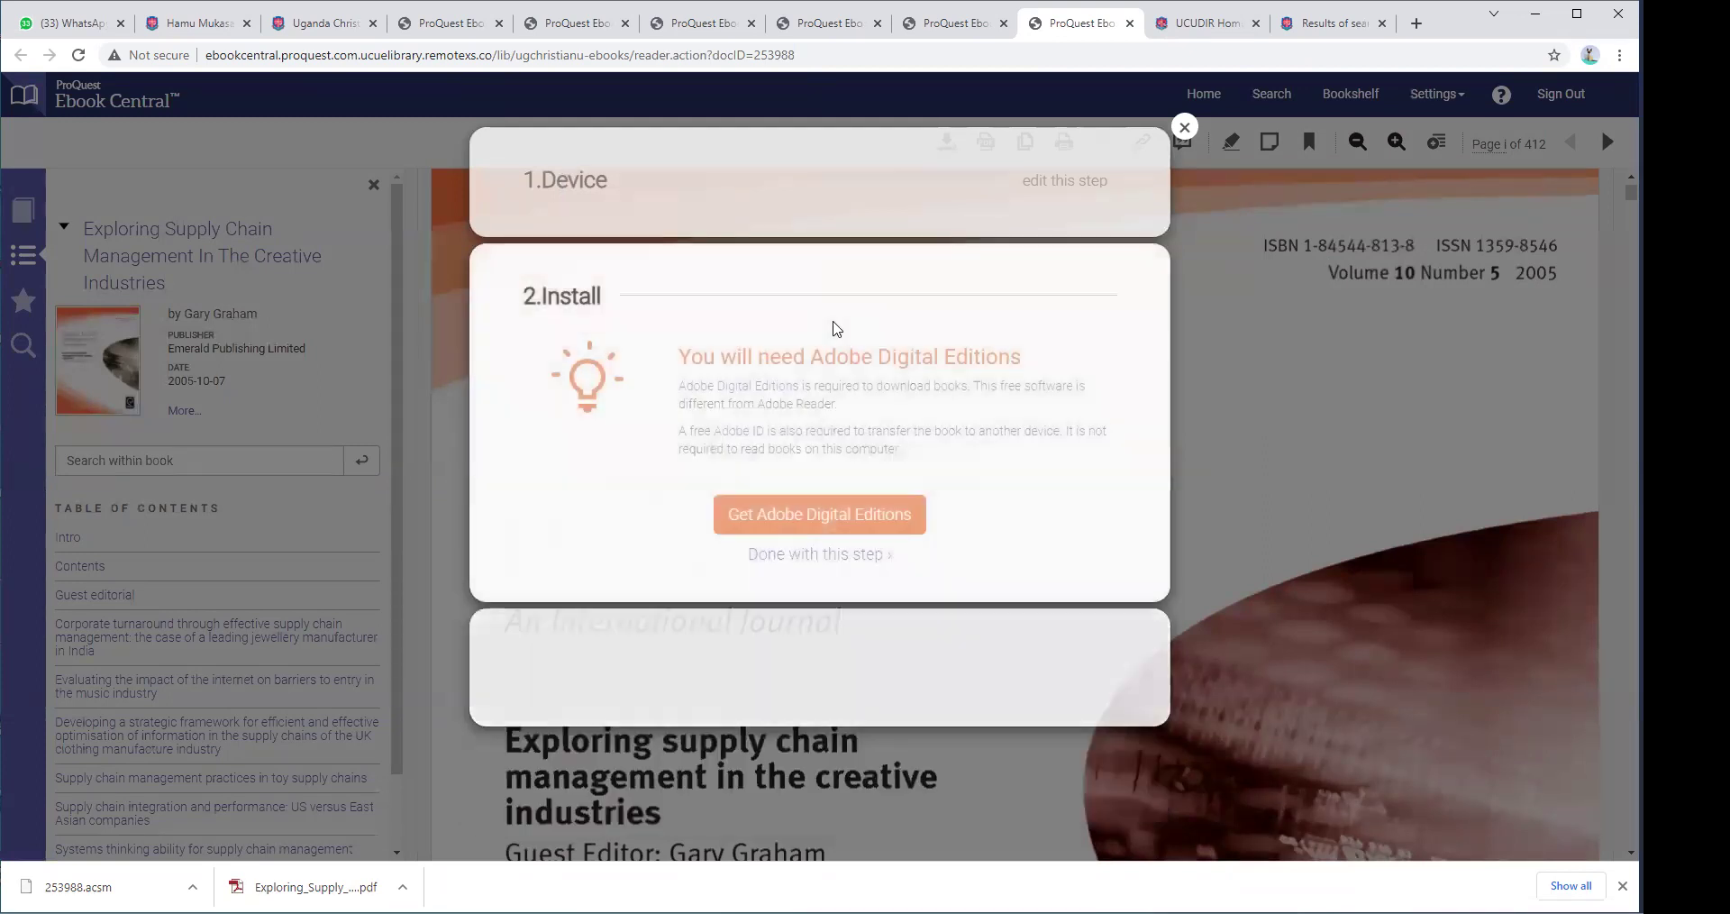
{"action": "left_click", "coordinate": [825, 211]}
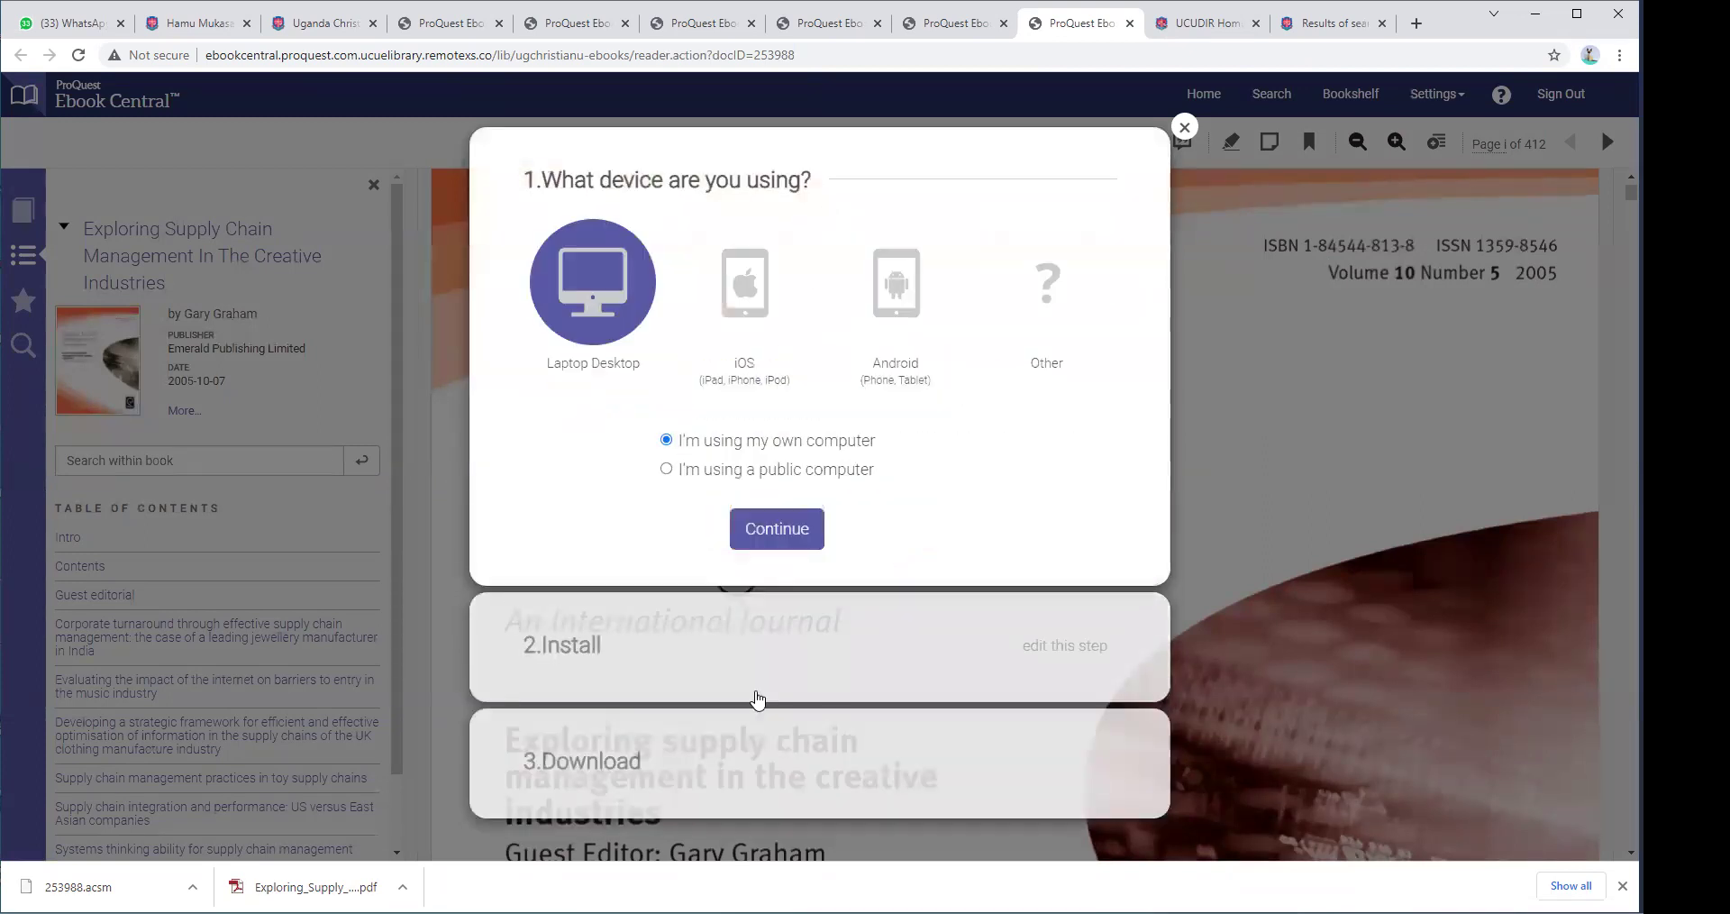
{"action": "left_click", "coordinate": [819, 628]}
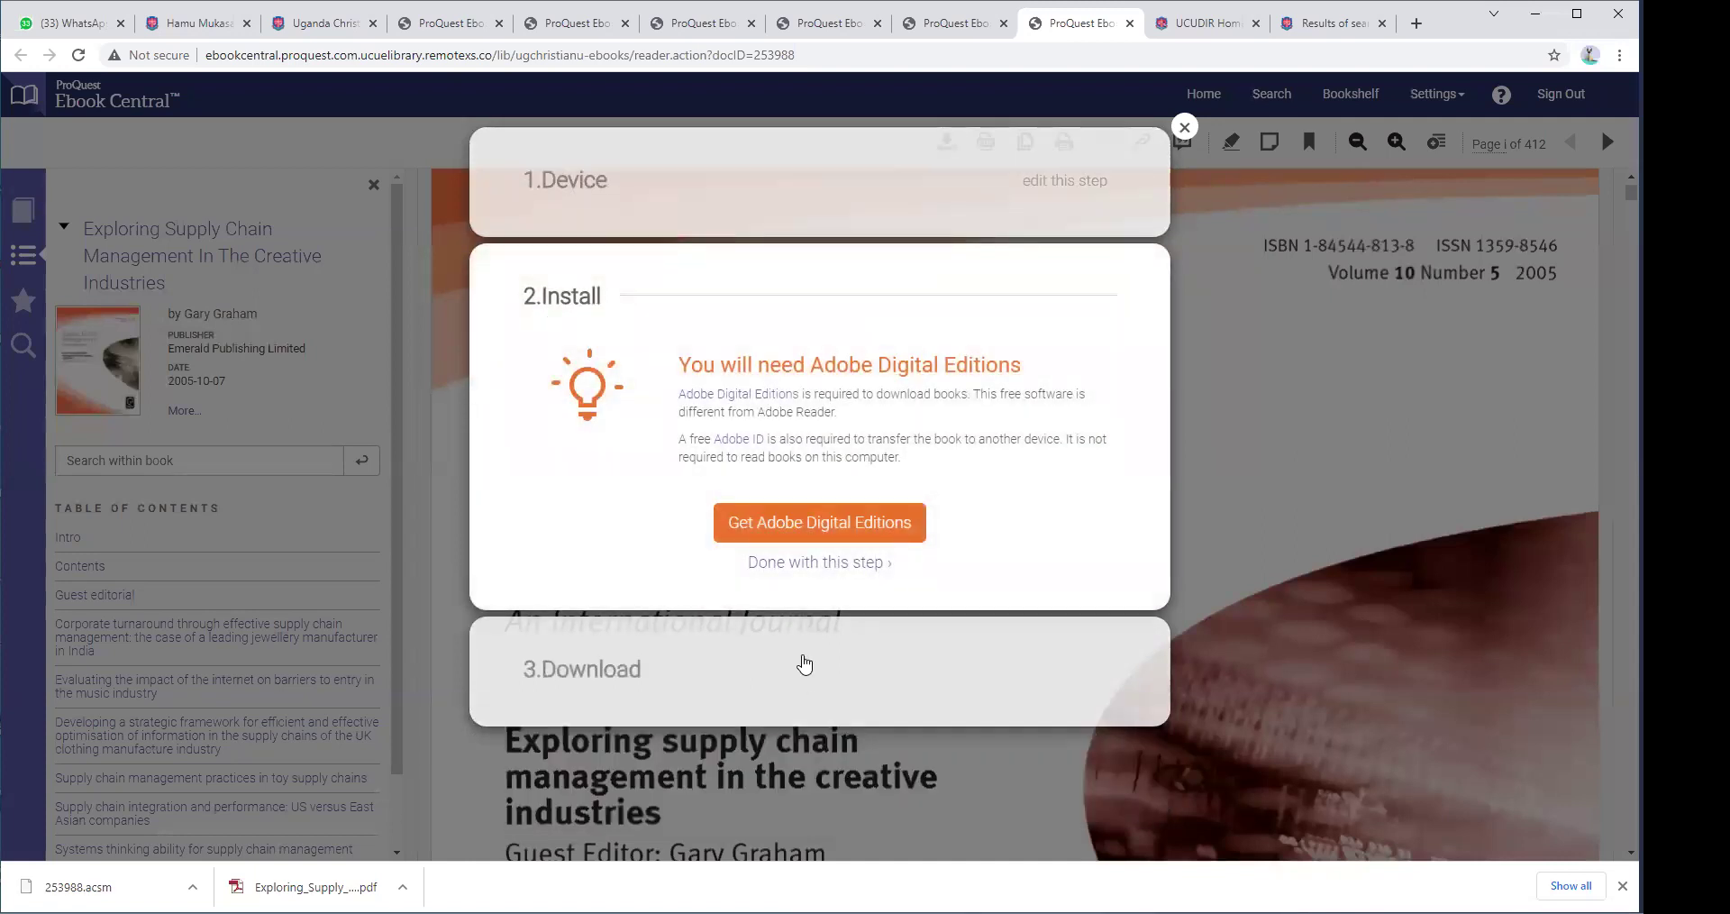
{"action": "left_click", "coordinate": [805, 664]}
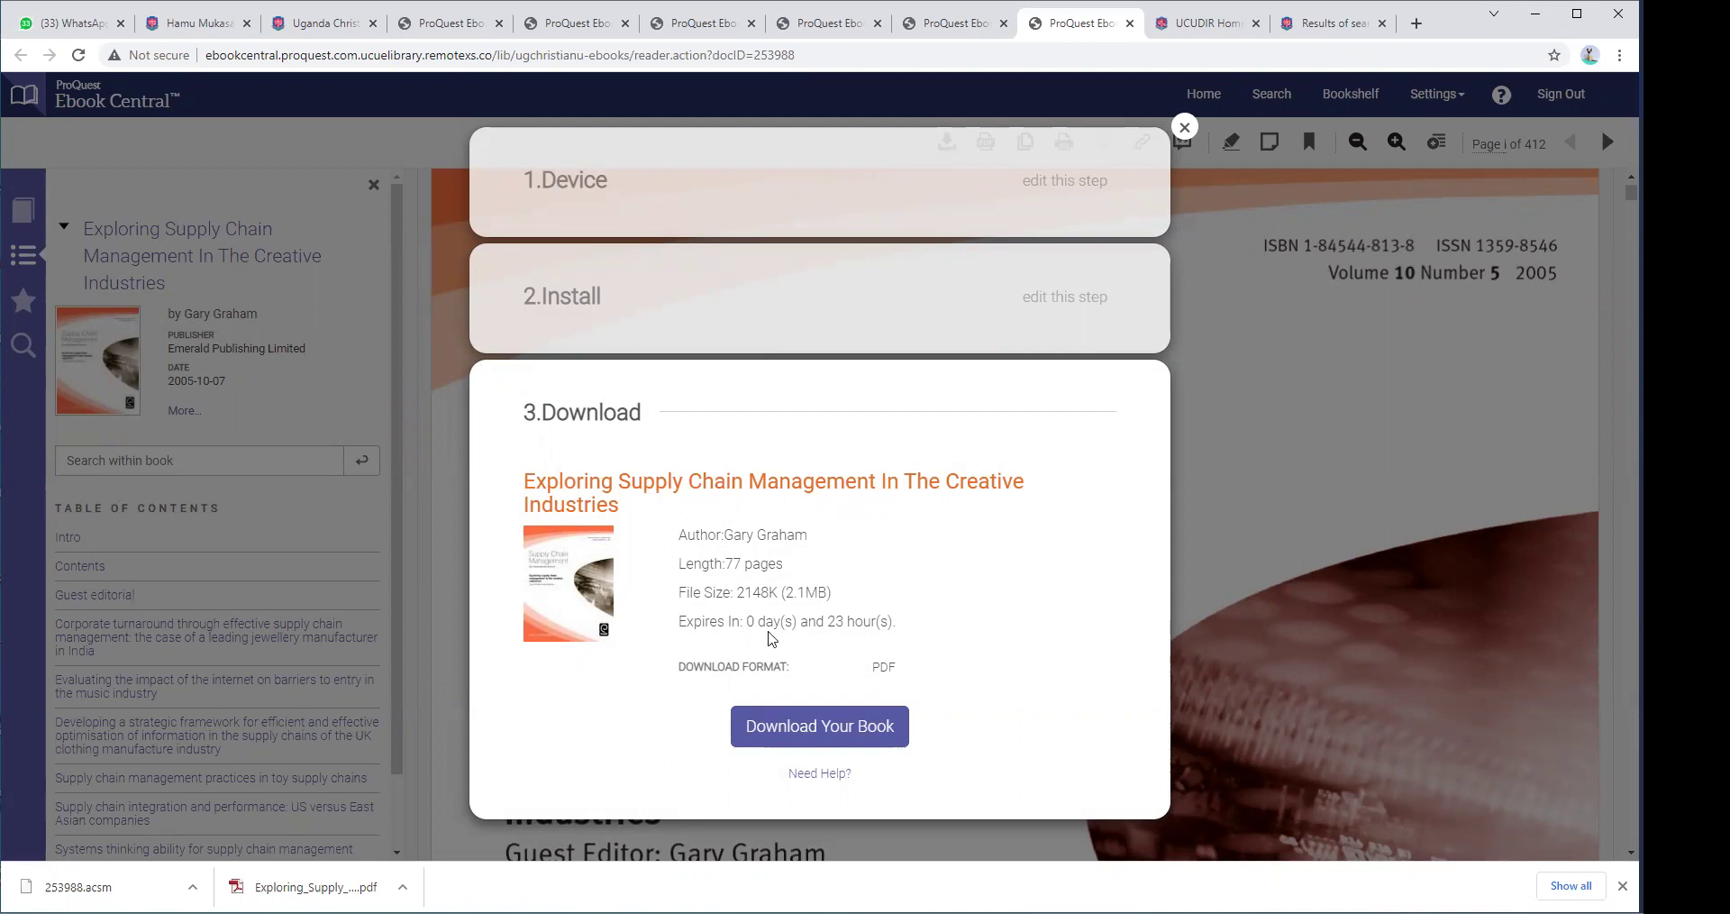
{"action": "left_click", "coordinate": [817, 728]}
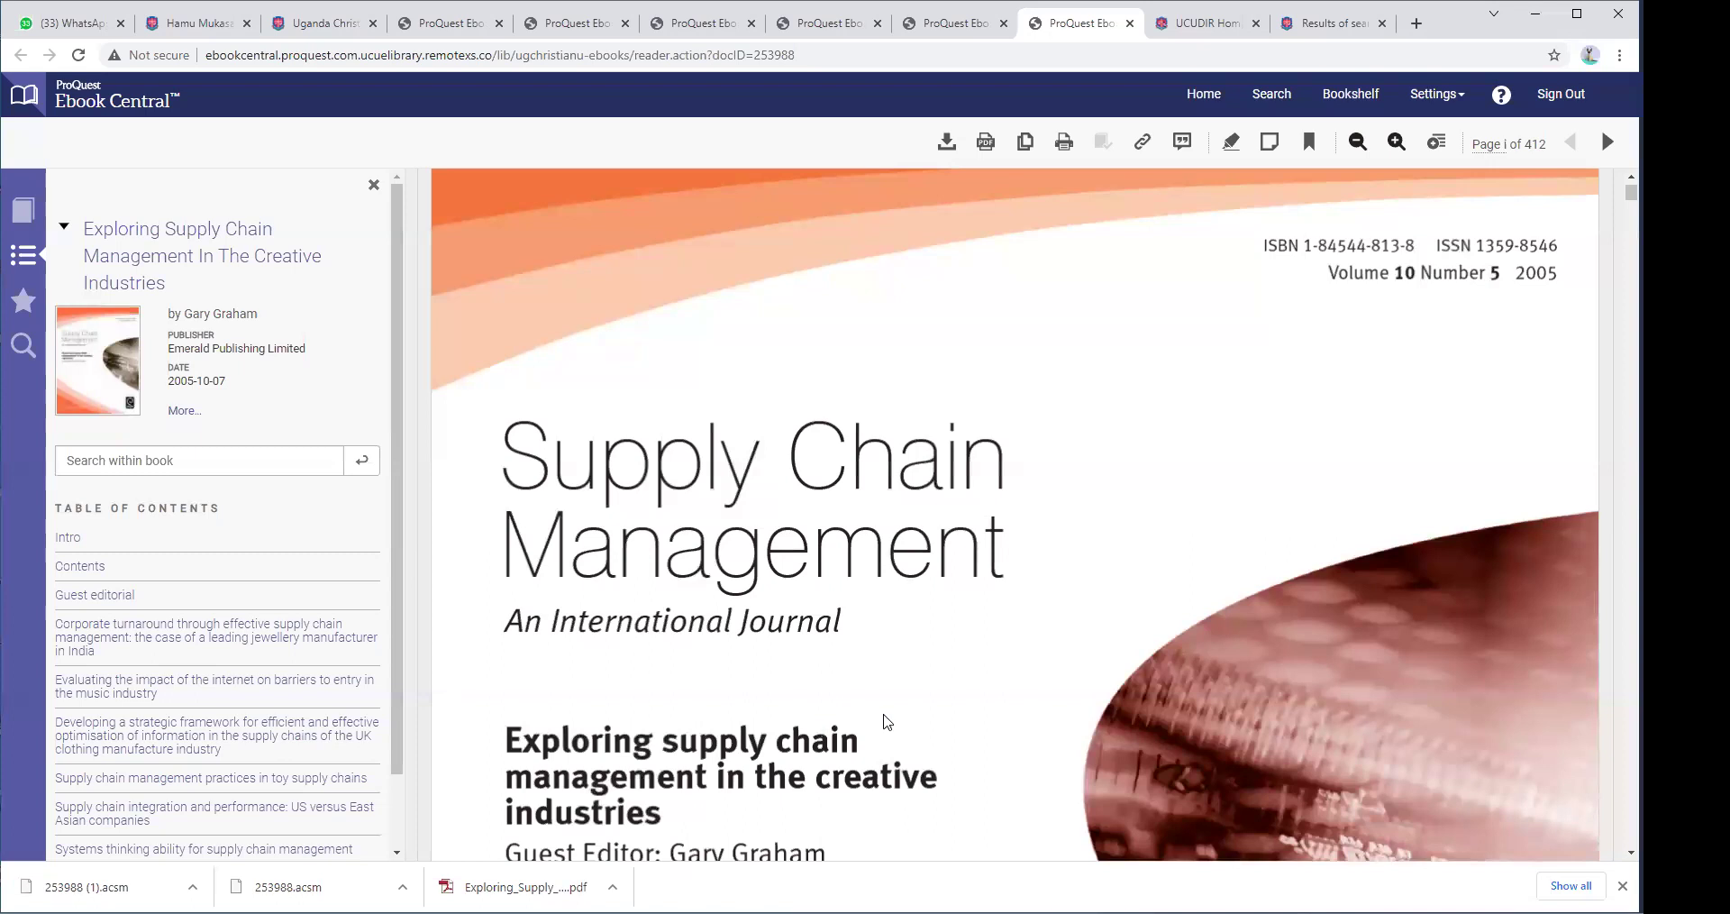
Go back to the Business Administration bookshelf folder and review its list of saved books up to the beginning.
{"action": "key", "text": "ctrl+shift+Tab"}
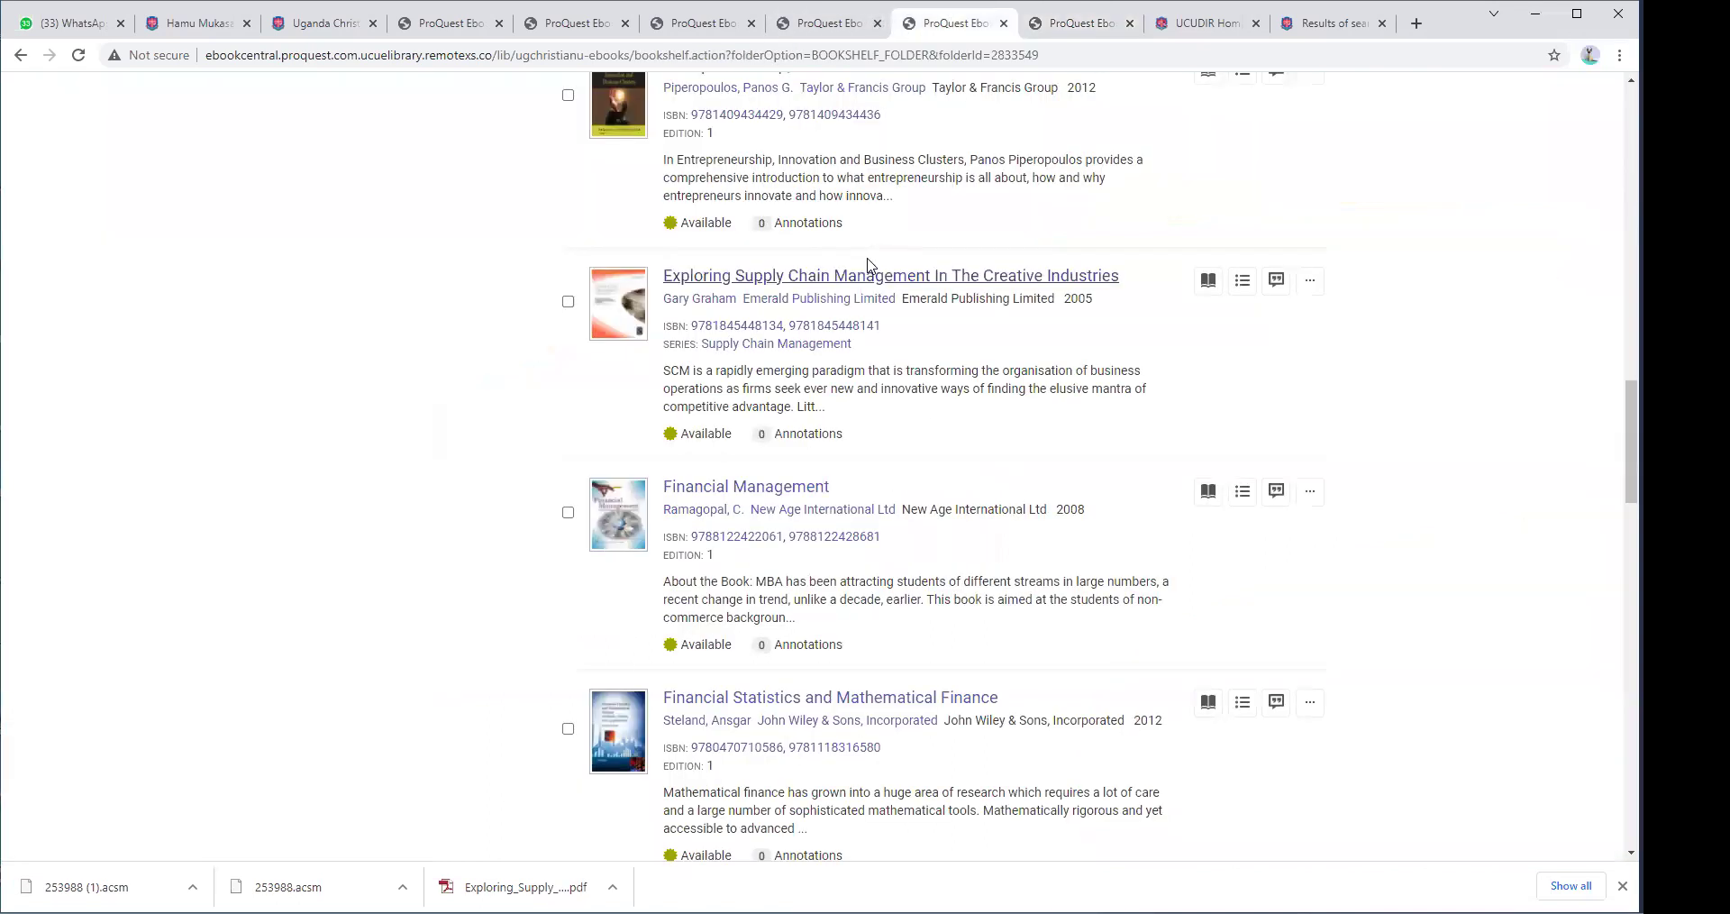
{"action": "scroll", "coordinate": [867, 270], "scroll_direction": "up", "scroll_amount": 8}
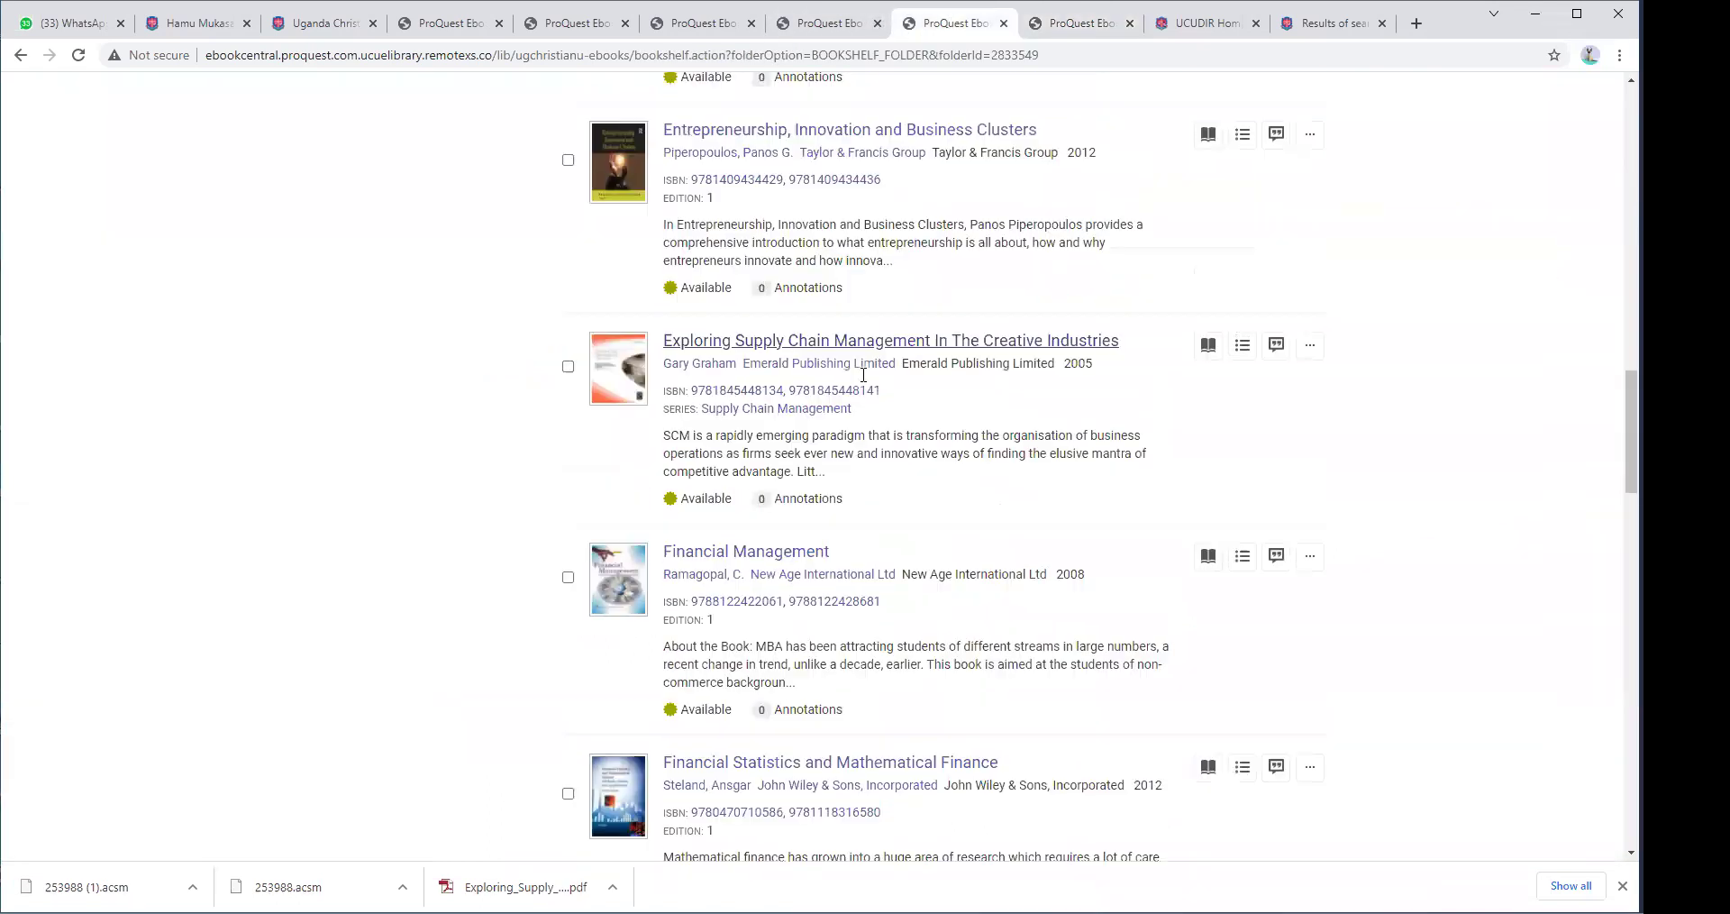
{"action": "scroll", "coordinate": [862, 381], "scroll_direction": "up", "scroll_amount": 15}
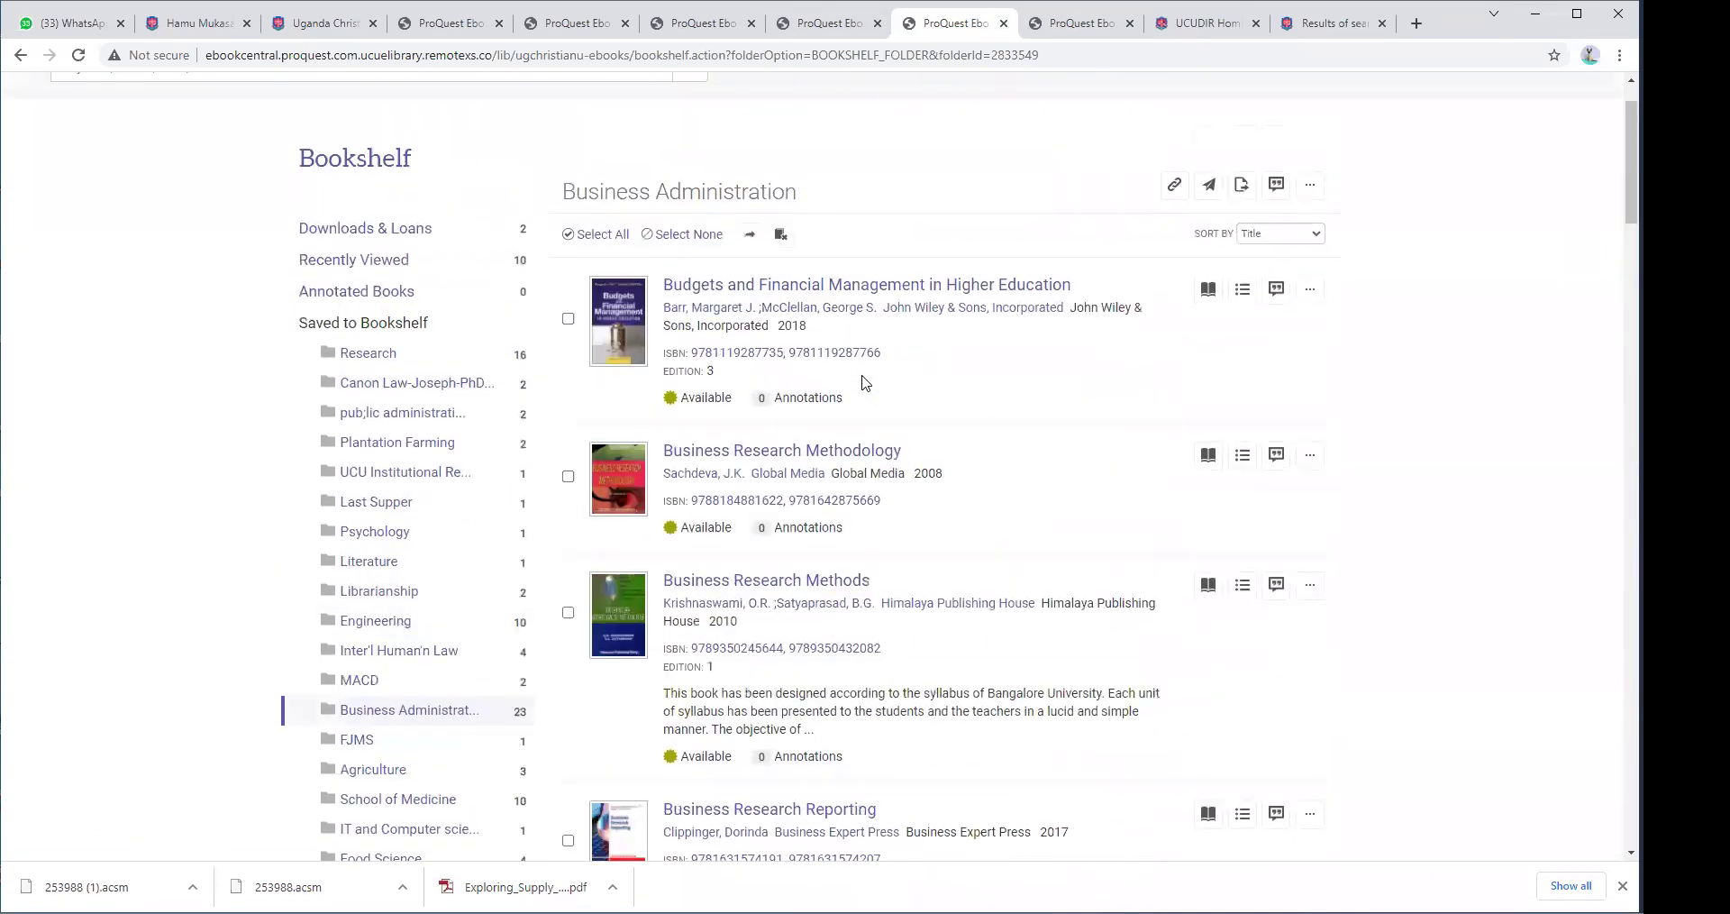
Return to the book results for "supply chain and management" and show 100 results per page.
{"action": "left_click", "coordinate": [833, 22]}
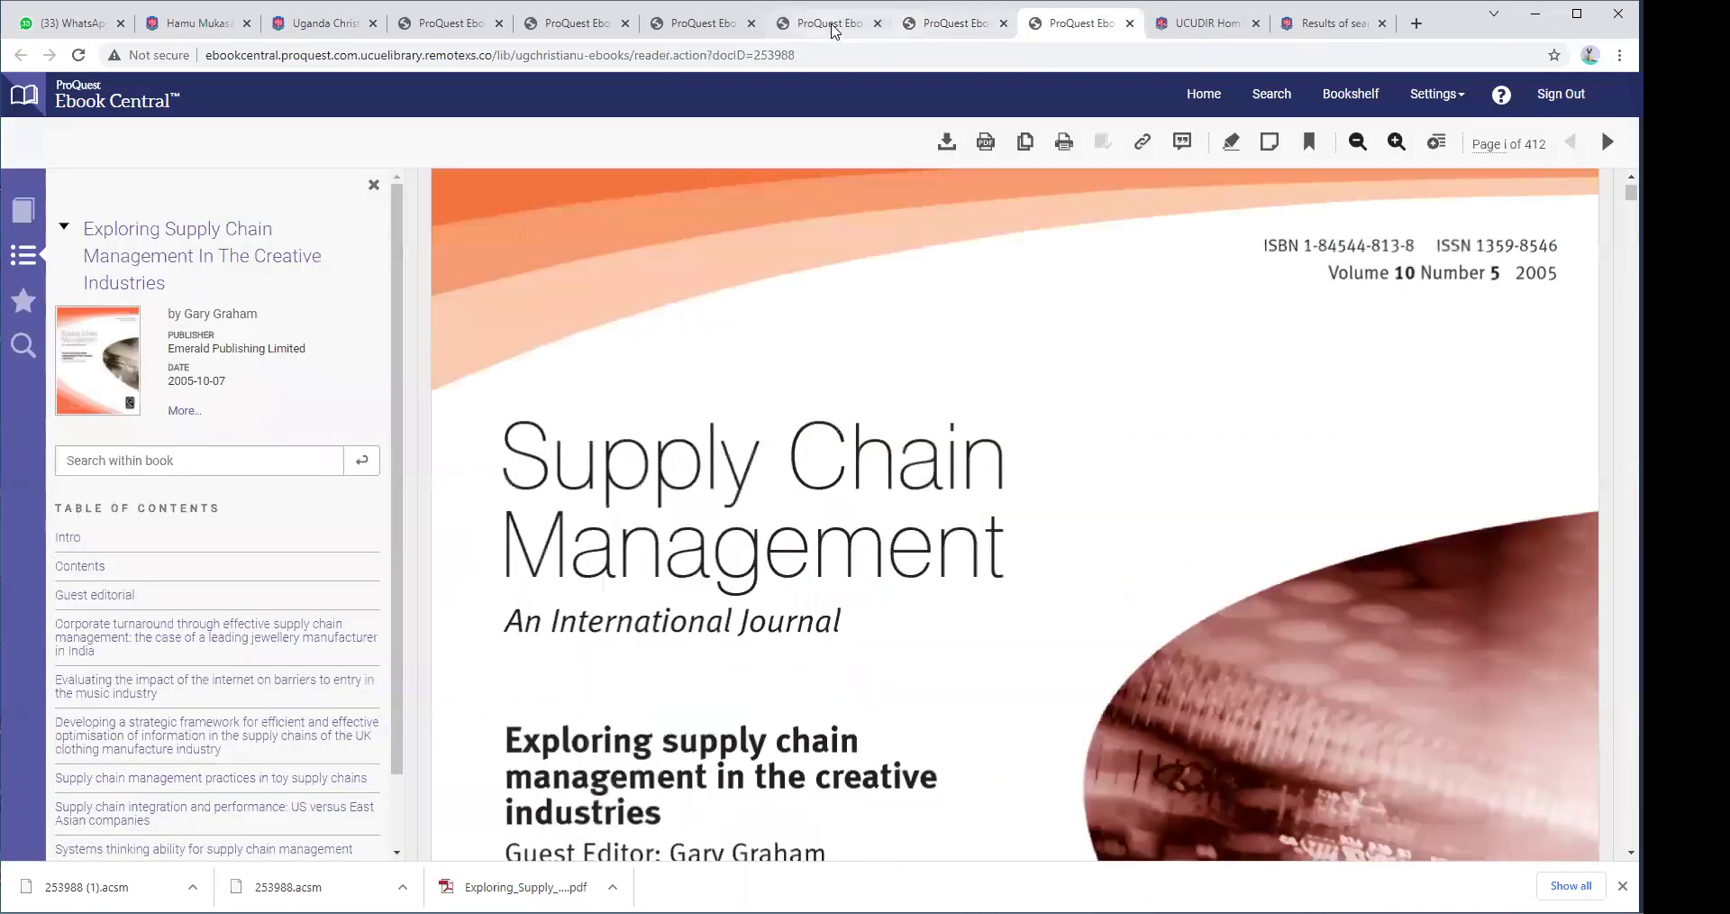
{"action": "key", "text": "alt+Left"}
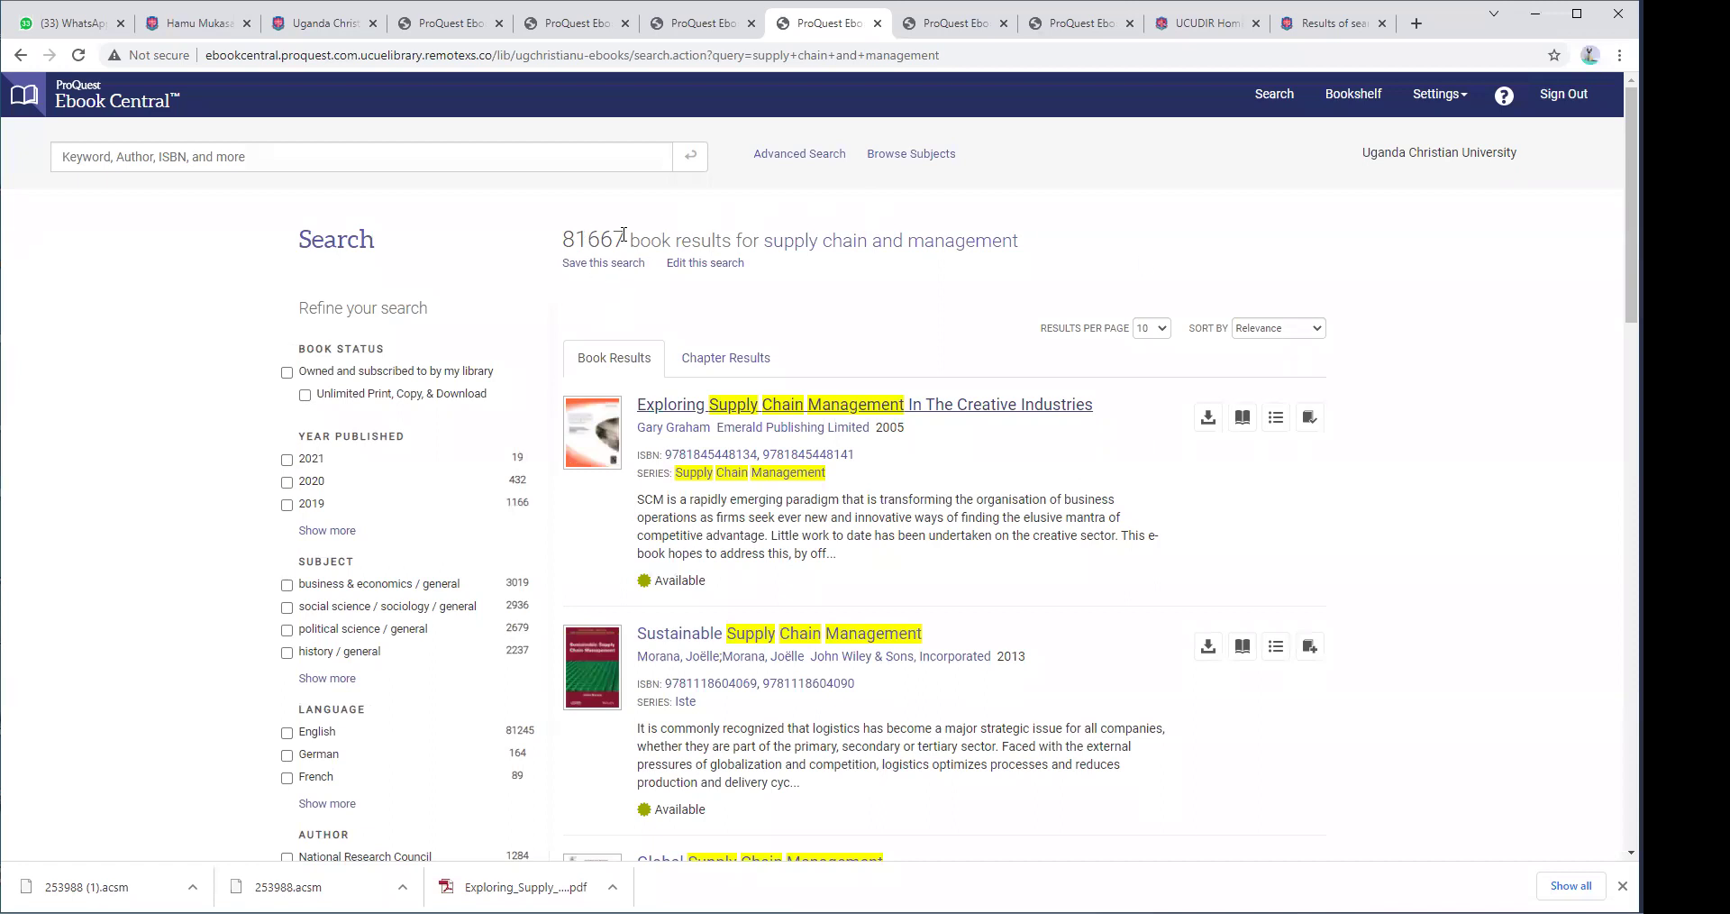
{"action": "left_click", "coordinate": [1163, 330]}
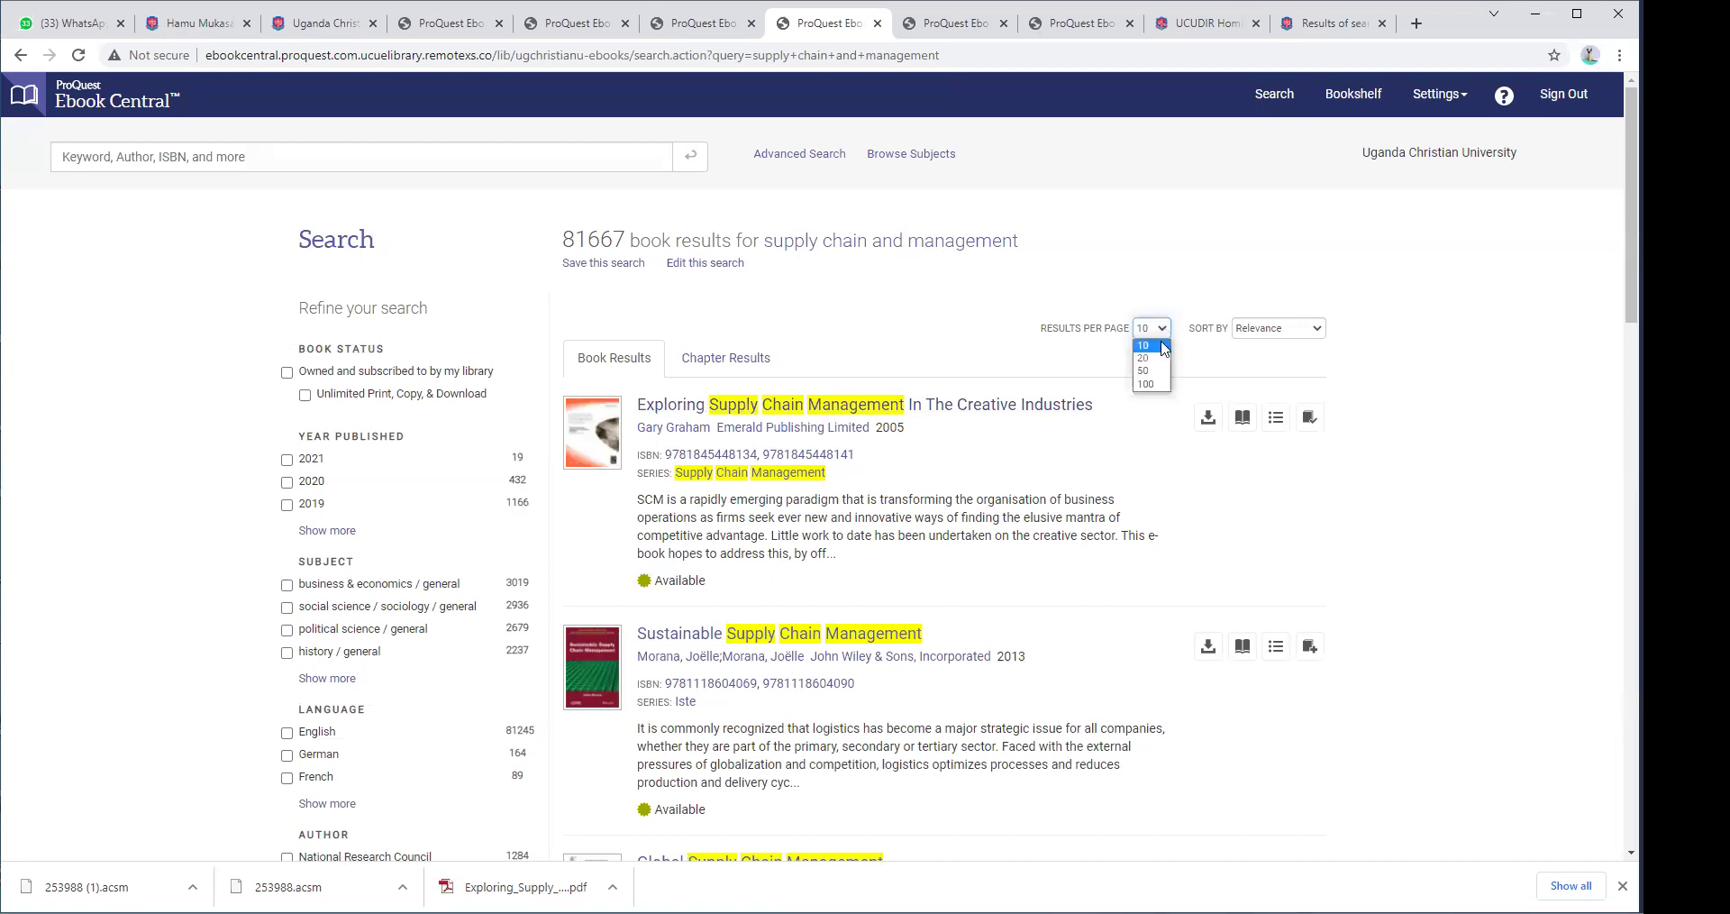
{"action": "left_click", "coordinate": [1147, 385]}
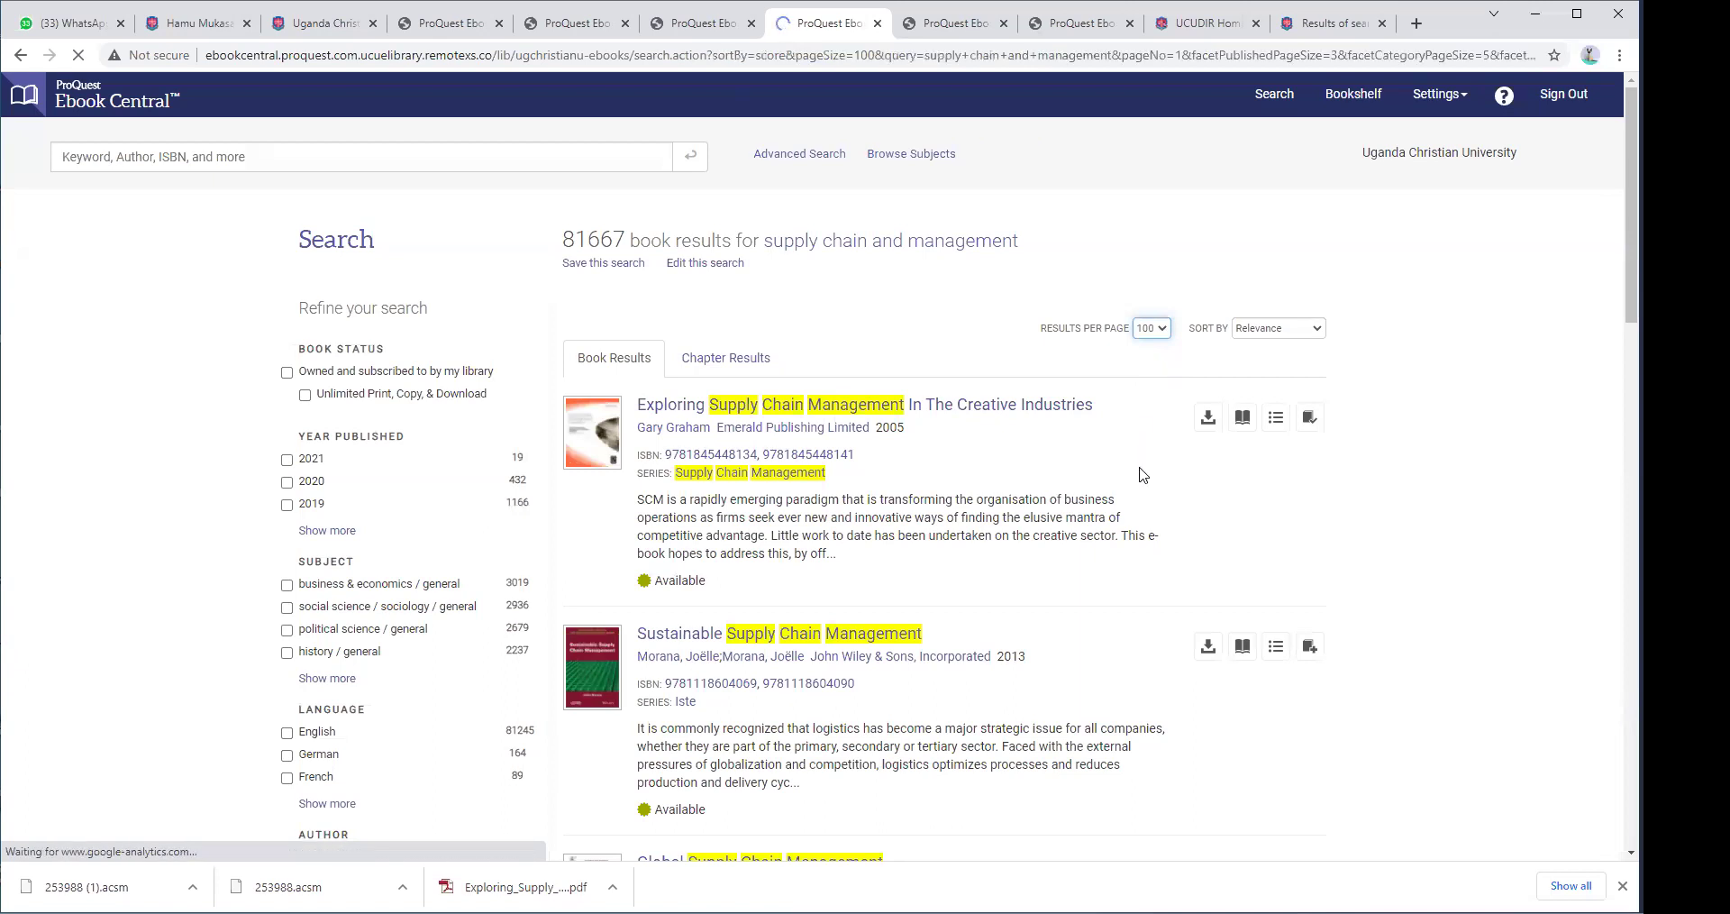
Examine the titles, publishers, years and availability of the books in the extended supply chain management results list.
{"action": "scroll", "coordinate": [1143, 475], "scroll_direction": "down", "scroll_amount": 1}
{"action": "scroll", "coordinate": [1142, 475], "scroll_direction": "down", "scroll_amount": 1}
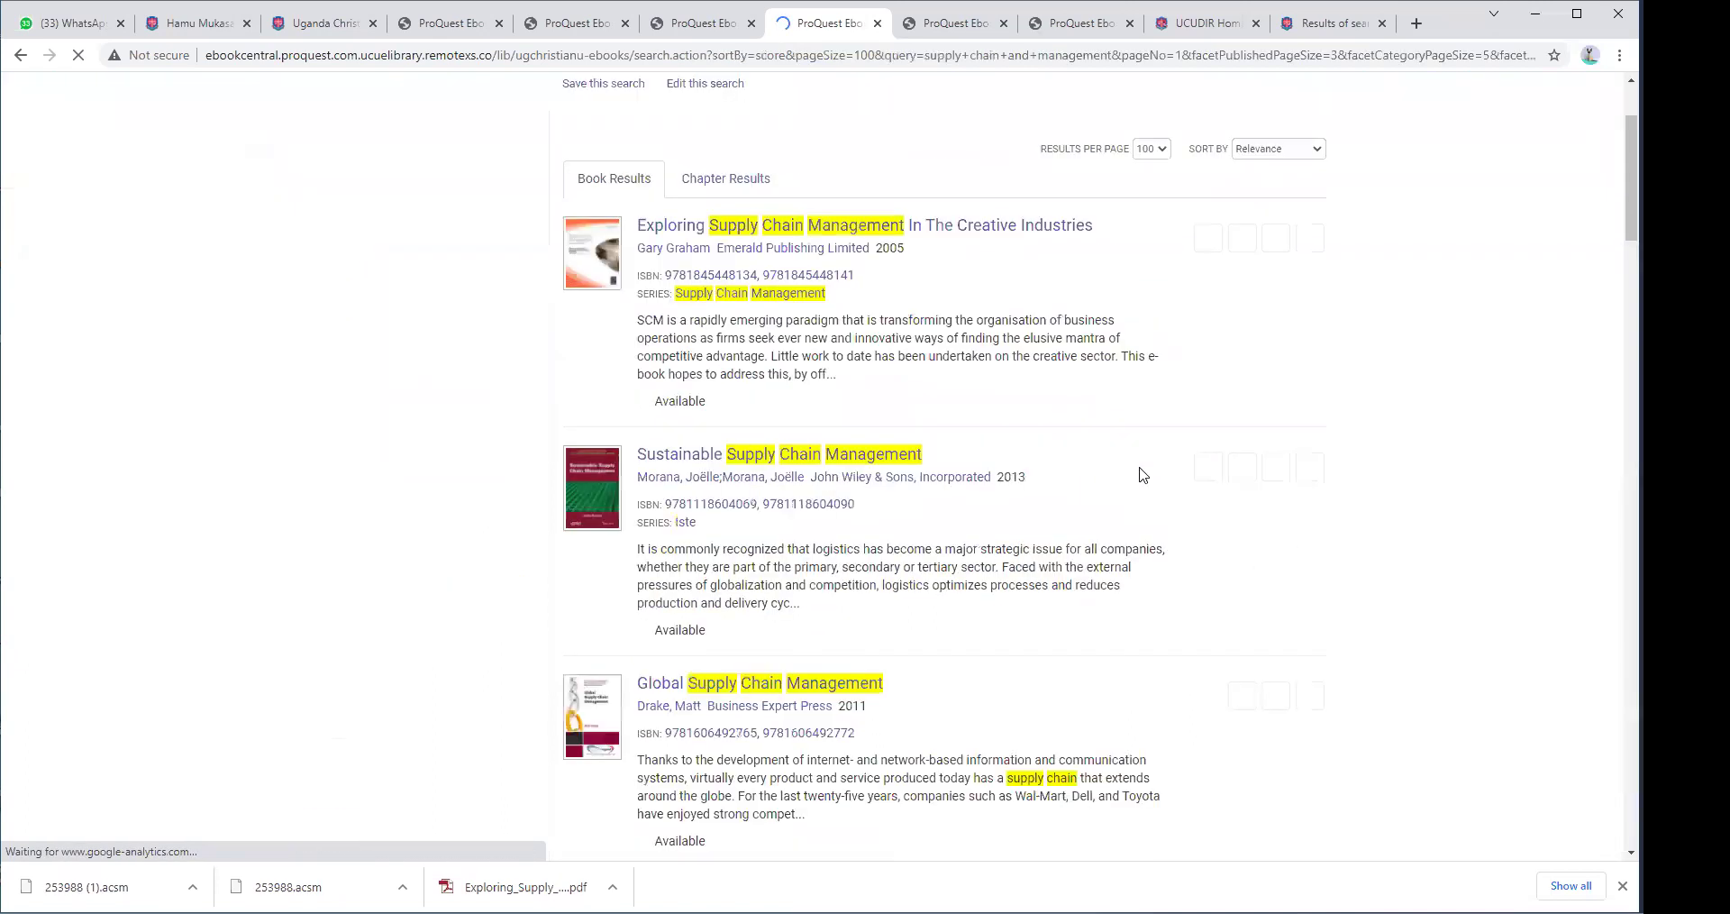
{"action": "scroll", "coordinate": [1143, 475], "scroll_direction": "down", "scroll_amount": 20}
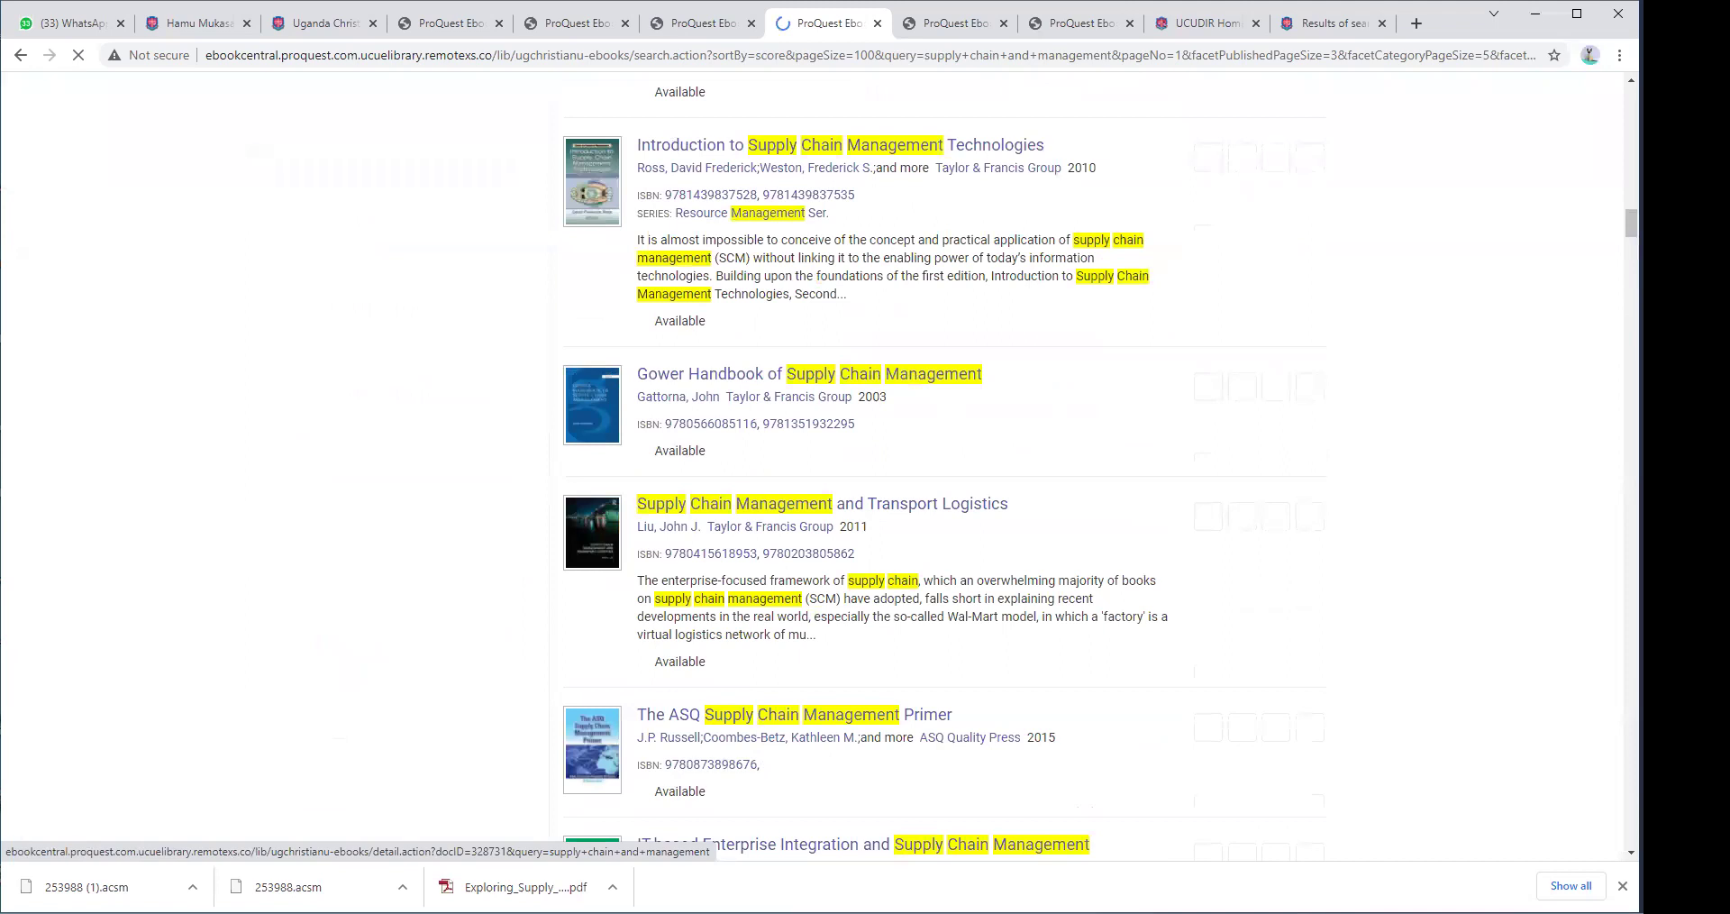
{"action": "scroll", "coordinate": [1479, 578], "scroll_direction": "up", "scroll_amount": 8}
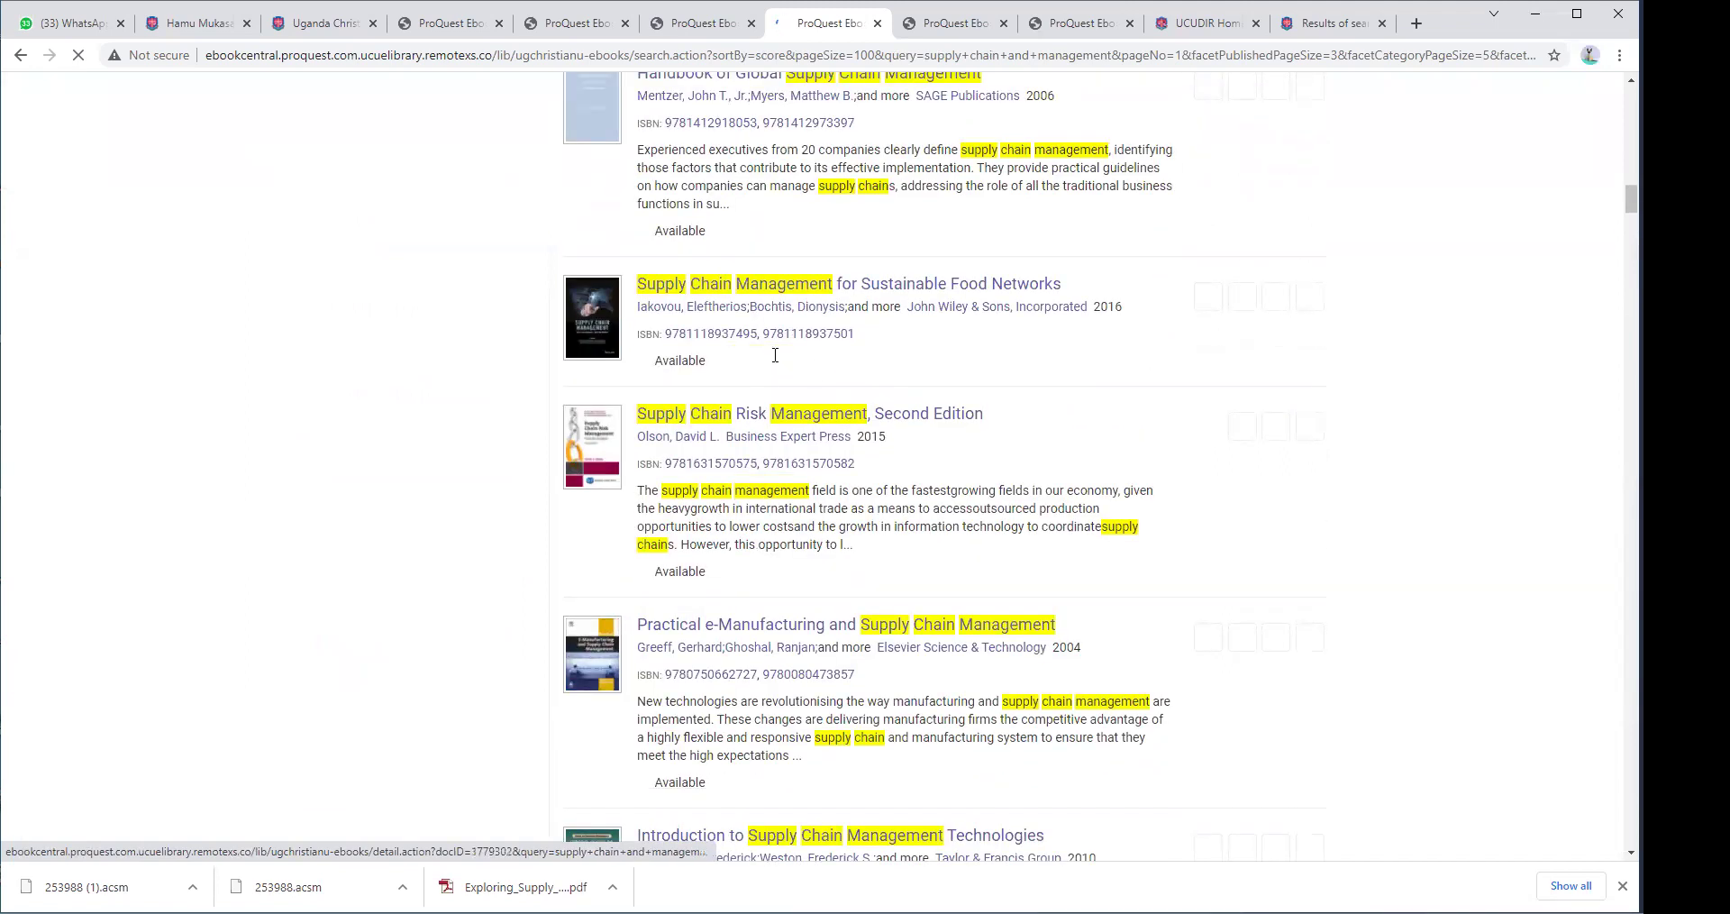
{"action": "scroll", "coordinate": [775, 355], "scroll_direction": "down", "scroll_amount": 10}
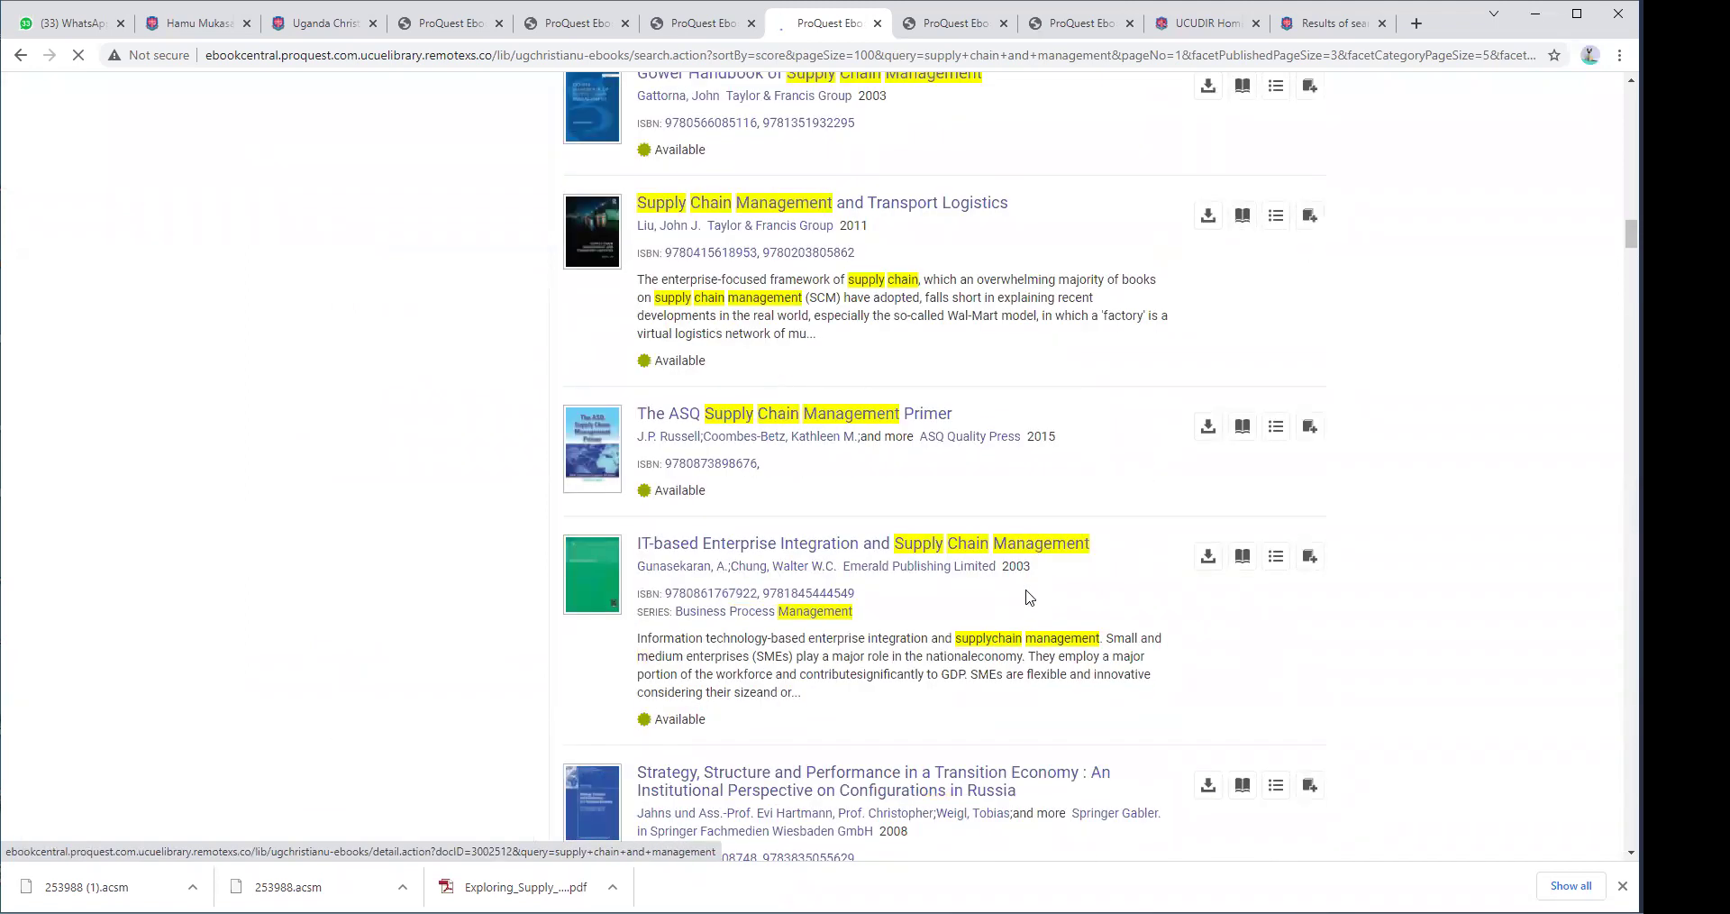
{"action": "scroll", "coordinate": [1027, 600], "scroll_direction": "down", "scroll_amount": 10}
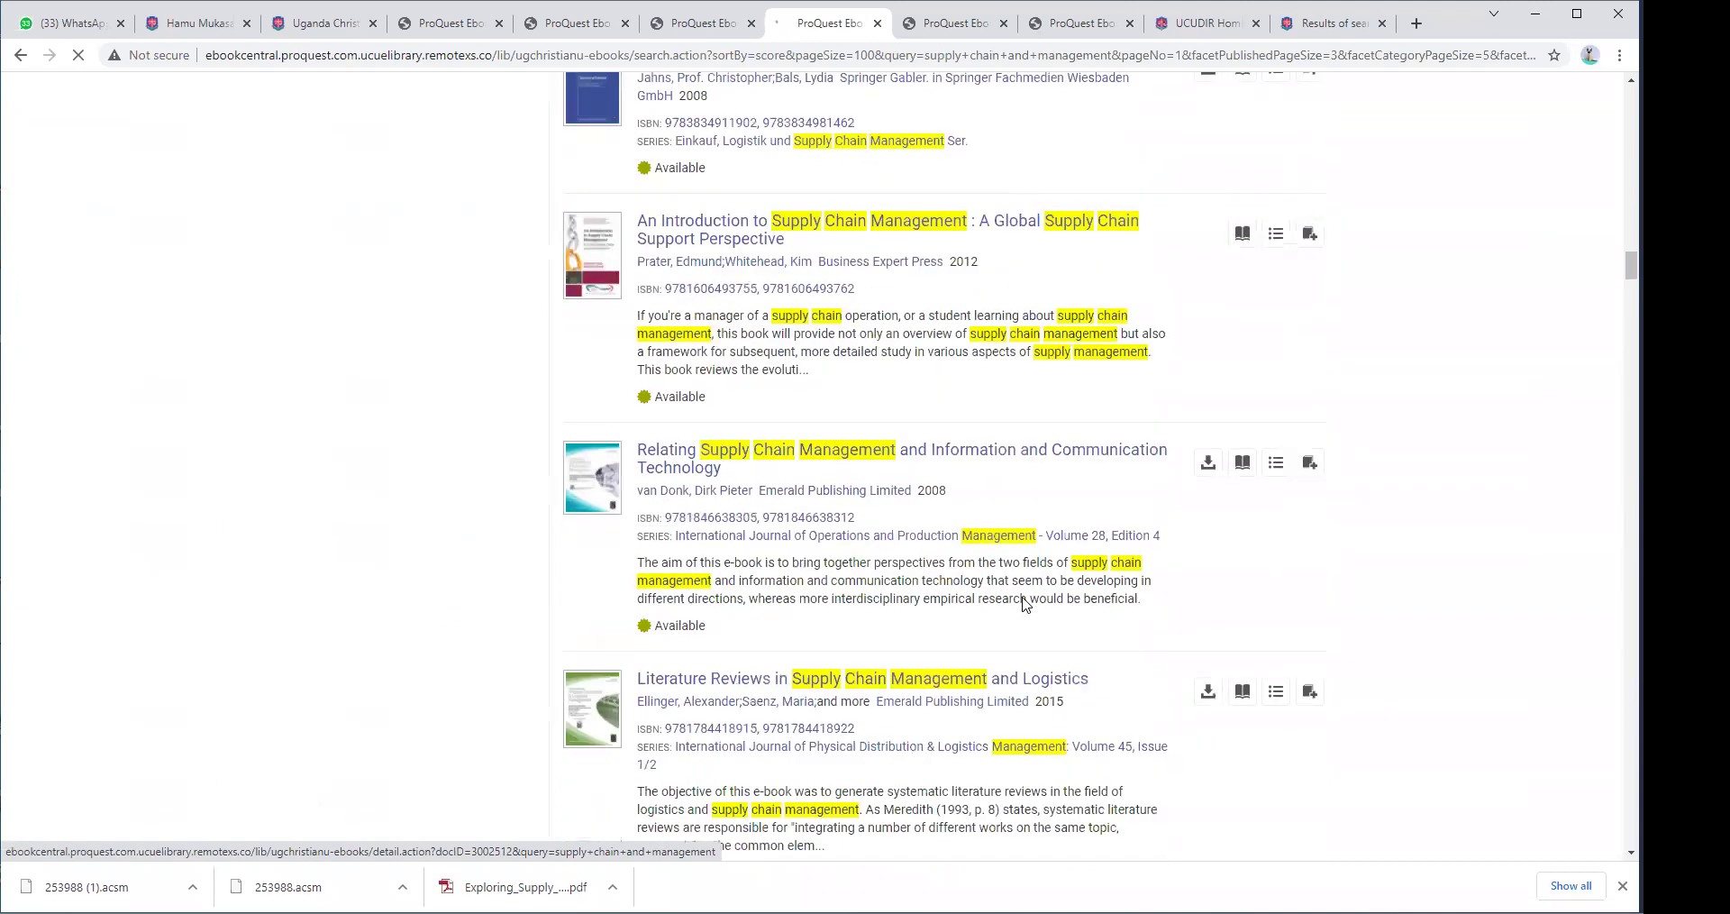
{"action": "scroll", "coordinate": [1023, 604], "scroll_direction": "down", "scroll_amount": 1}
{"action": "scroll", "coordinate": [1025, 604], "scroll_direction": "down", "scroll_amount": 14}
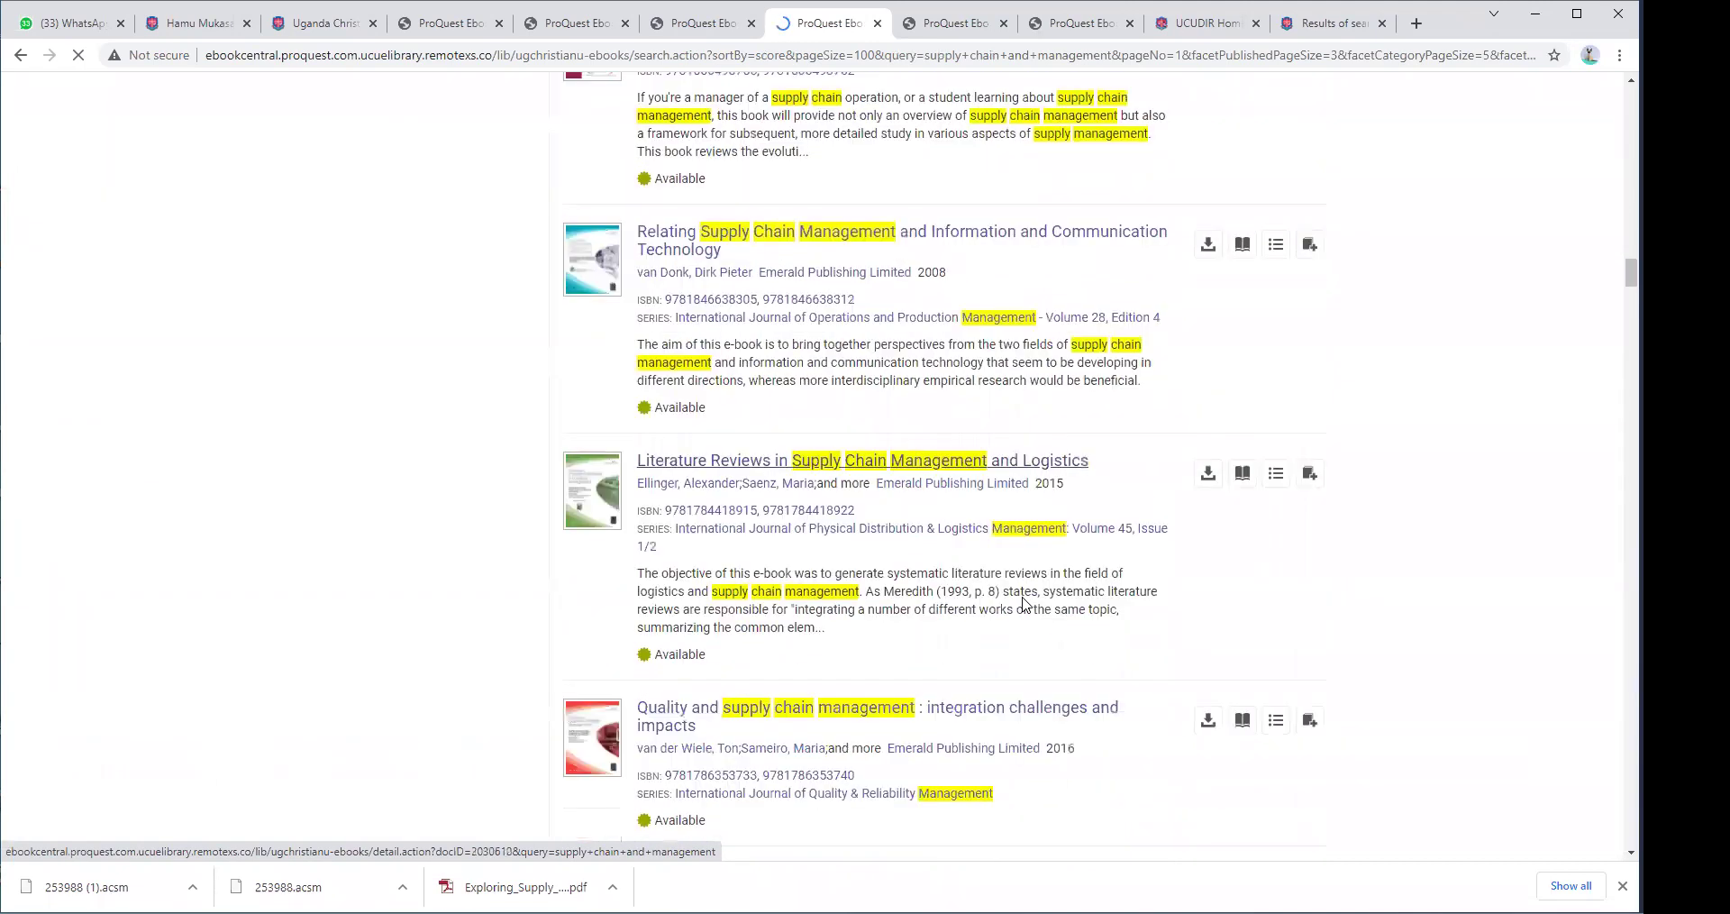
{"action": "scroll", "coordinate": [1025, 604], "scroll_direction": "down", "scroll_amount": 11}
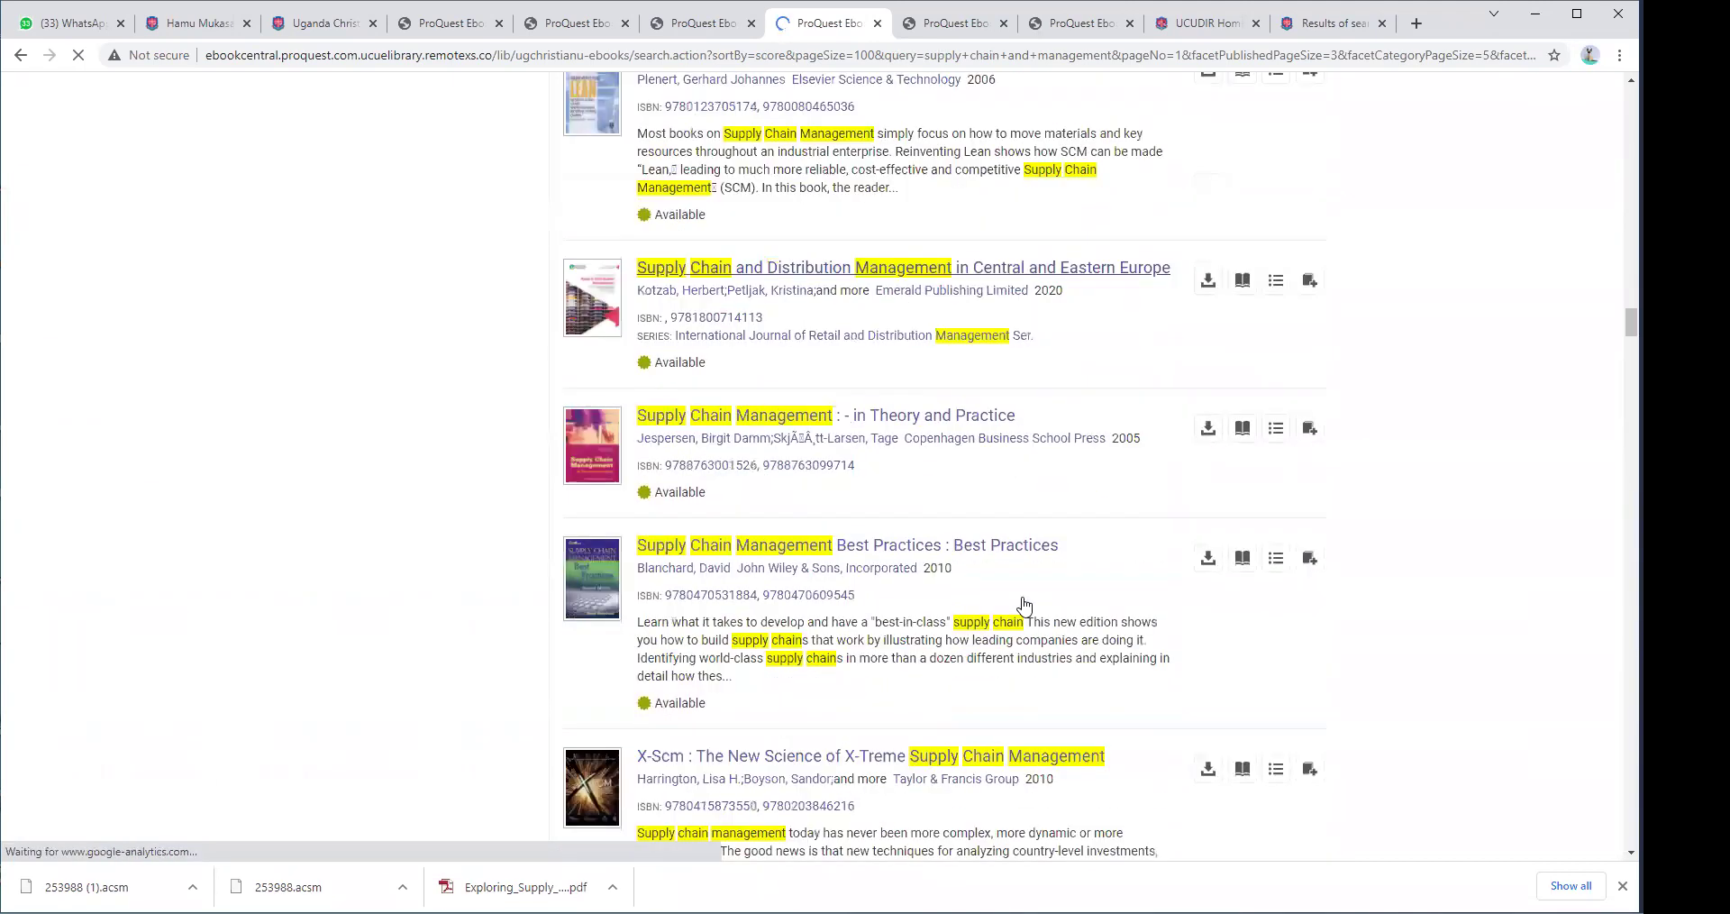
{"action": "scroll", "coordinate": [1024, 597], "scroll_direction": "down", "scroll_amount": 20}
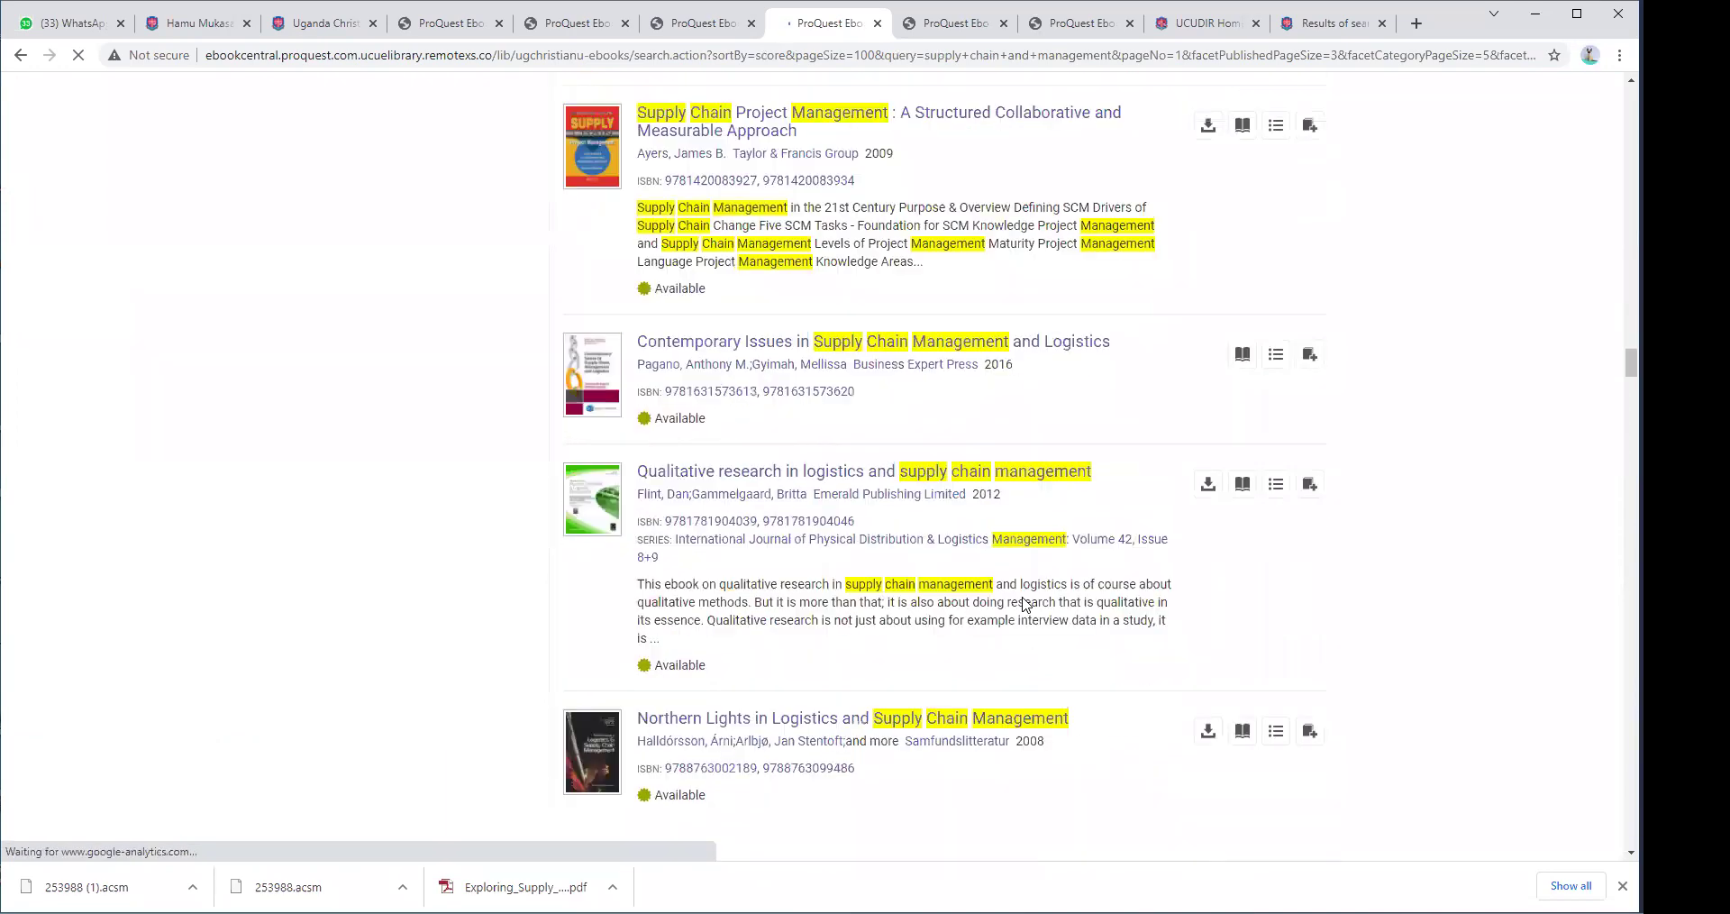
{"action": "scroll", "coordinate": [1025, 604], "scroll_direction": "down", "scroll_amount": 20}
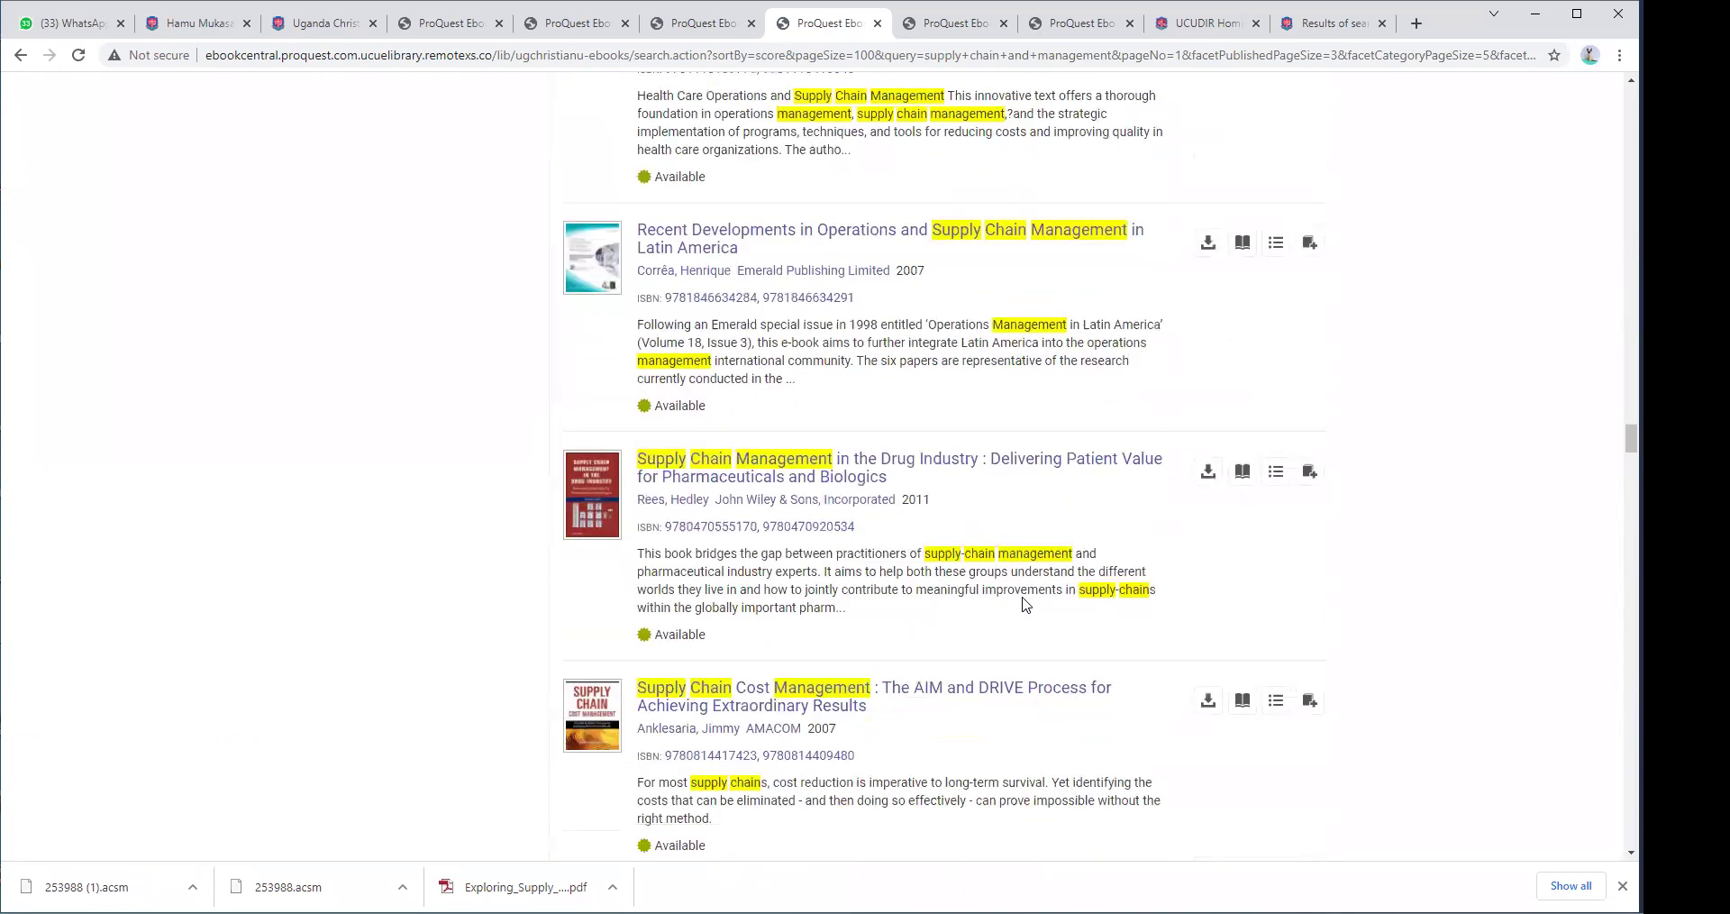
{"action": "scroll", "coordinate": [1024, 604], "scroll_direction": "down", "scroll_amount": 11}
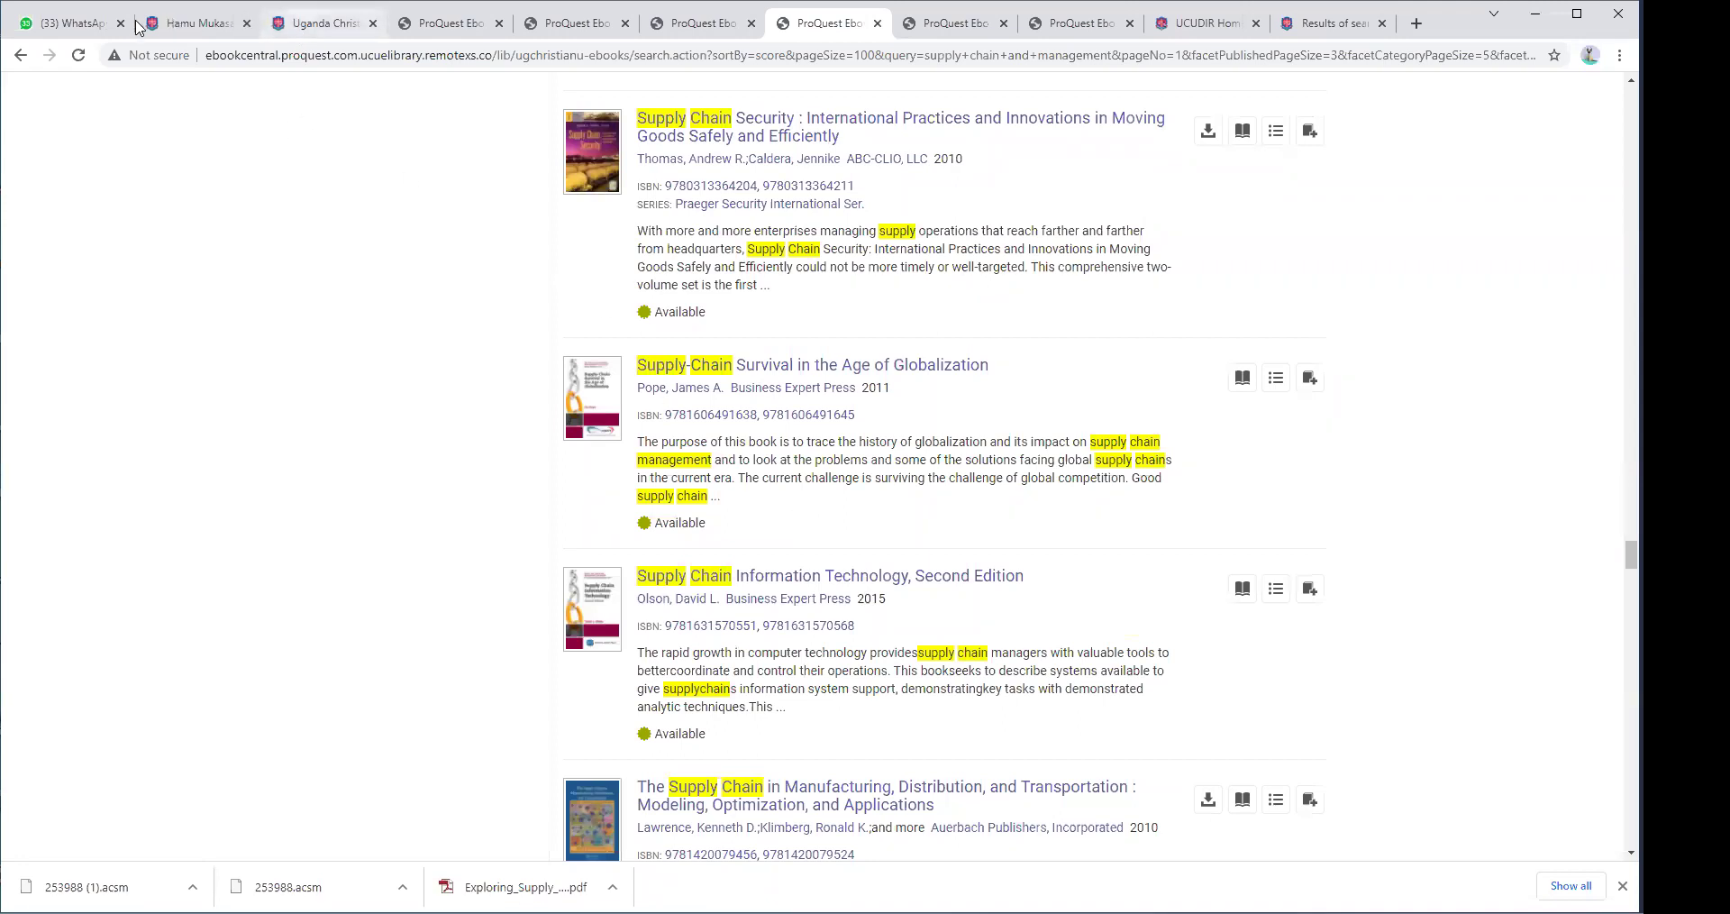
Open Emerald Group Publishing Limited from the favourite databases in the university e-library portal and dismiss the cookie notice.
{"action": "left_click", "coordinate": [314, 24]}
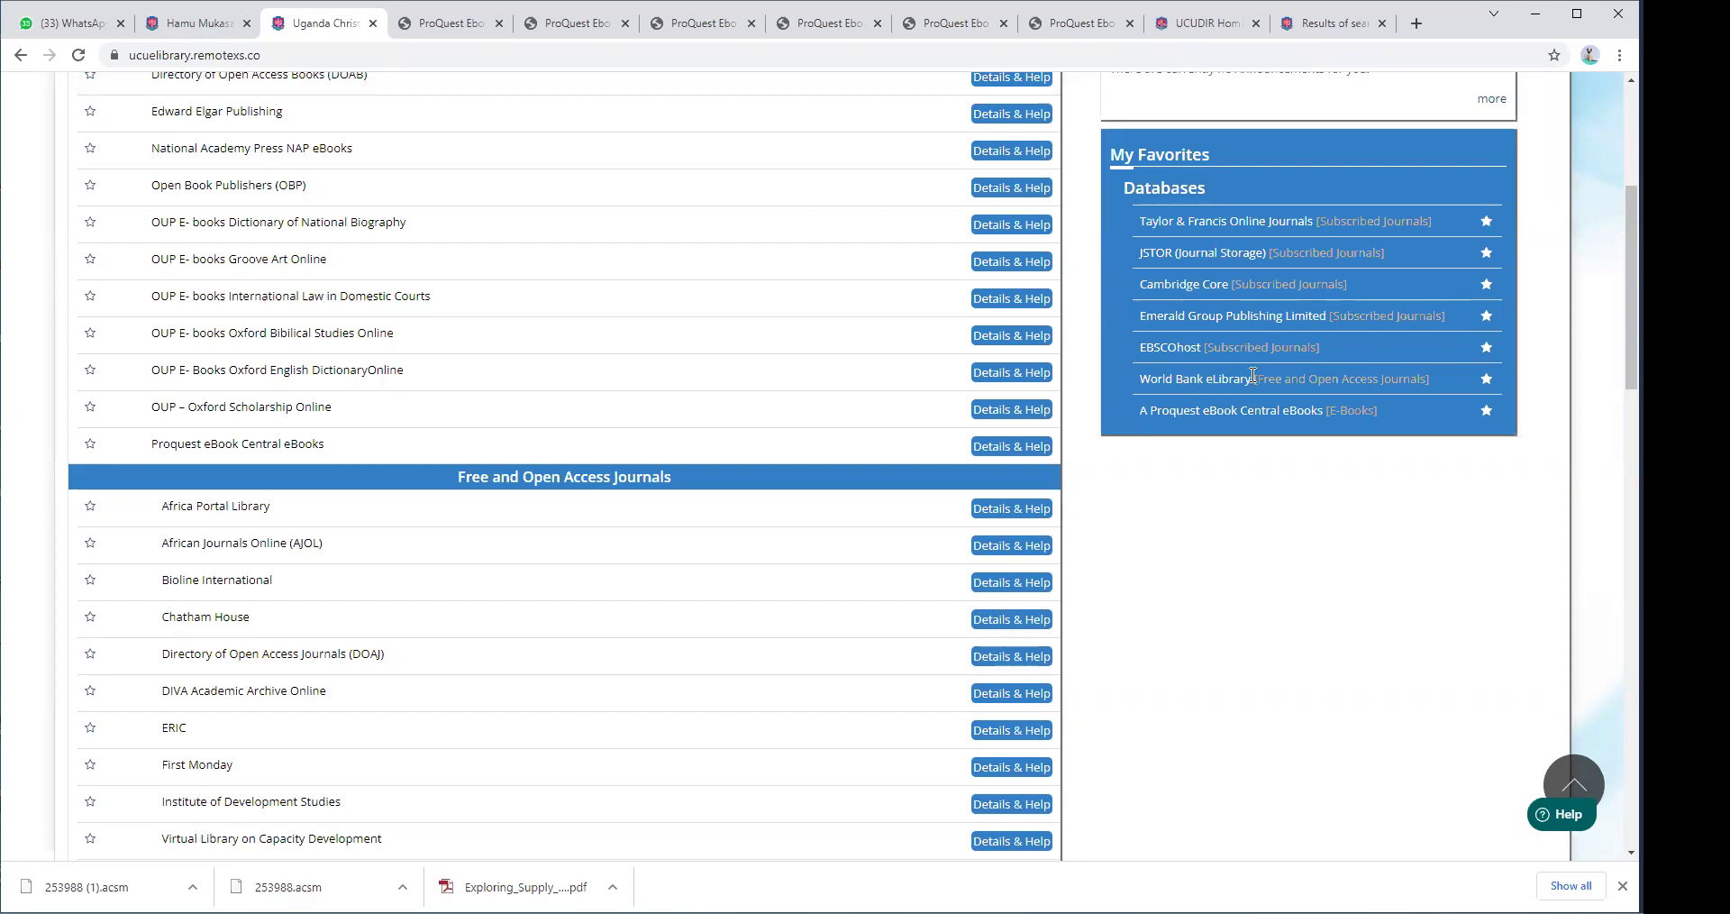
{"action": "left_click", "coordinate": [1188, 318]}
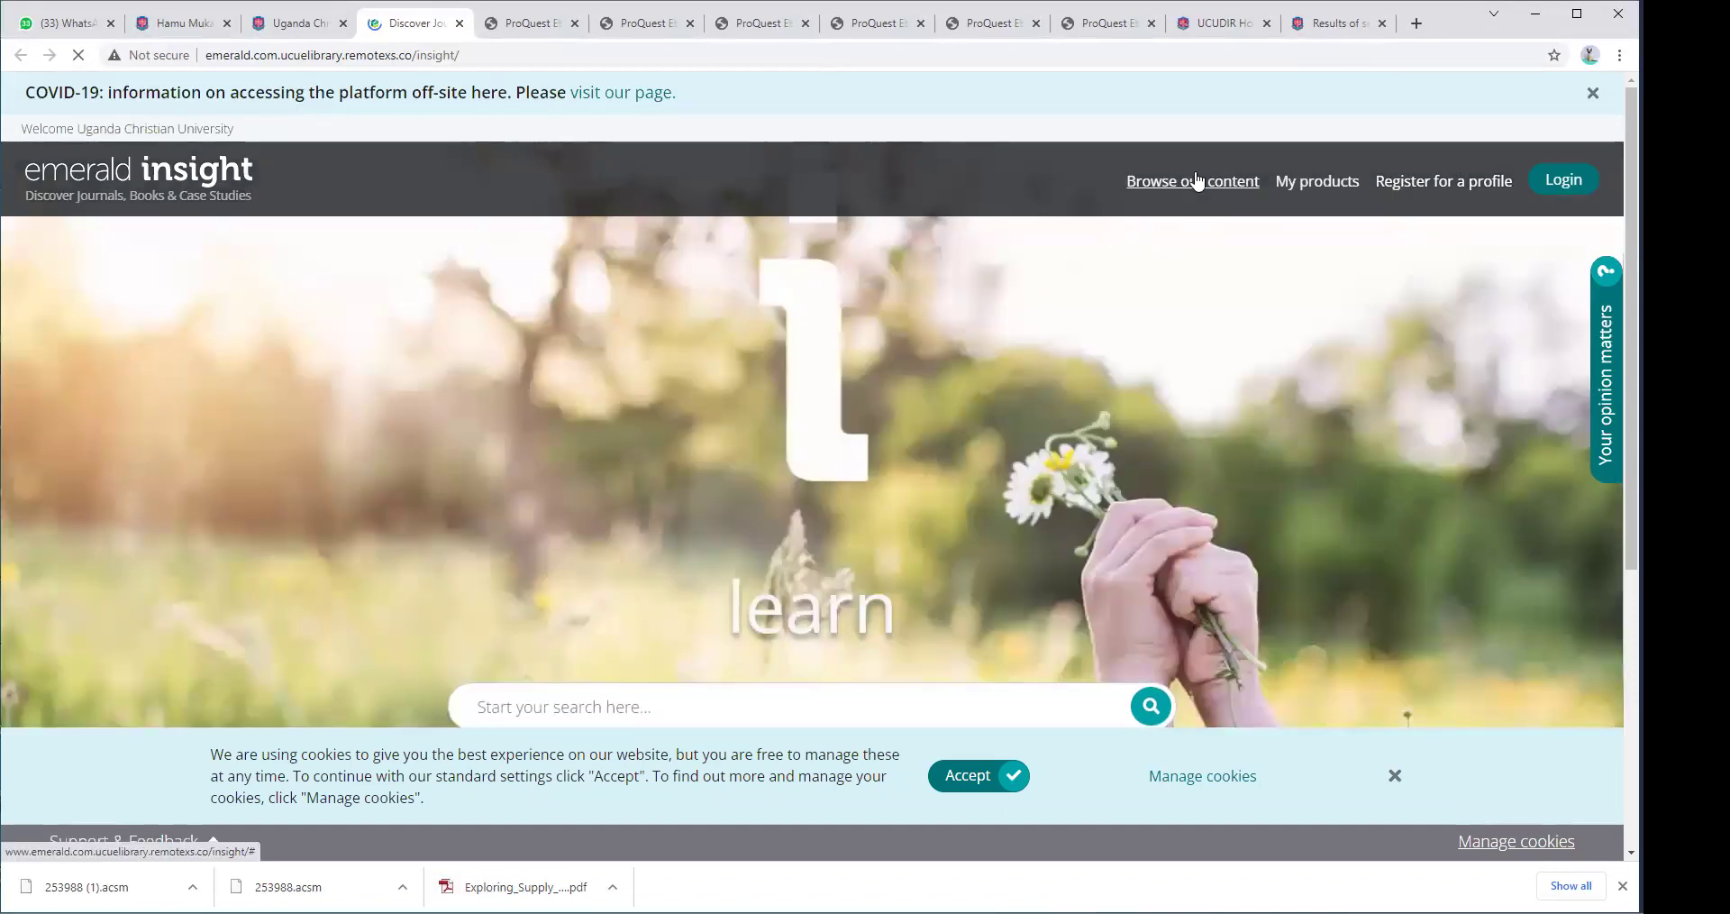
{"action": "left_click", "coordinate": [1396, 776]}
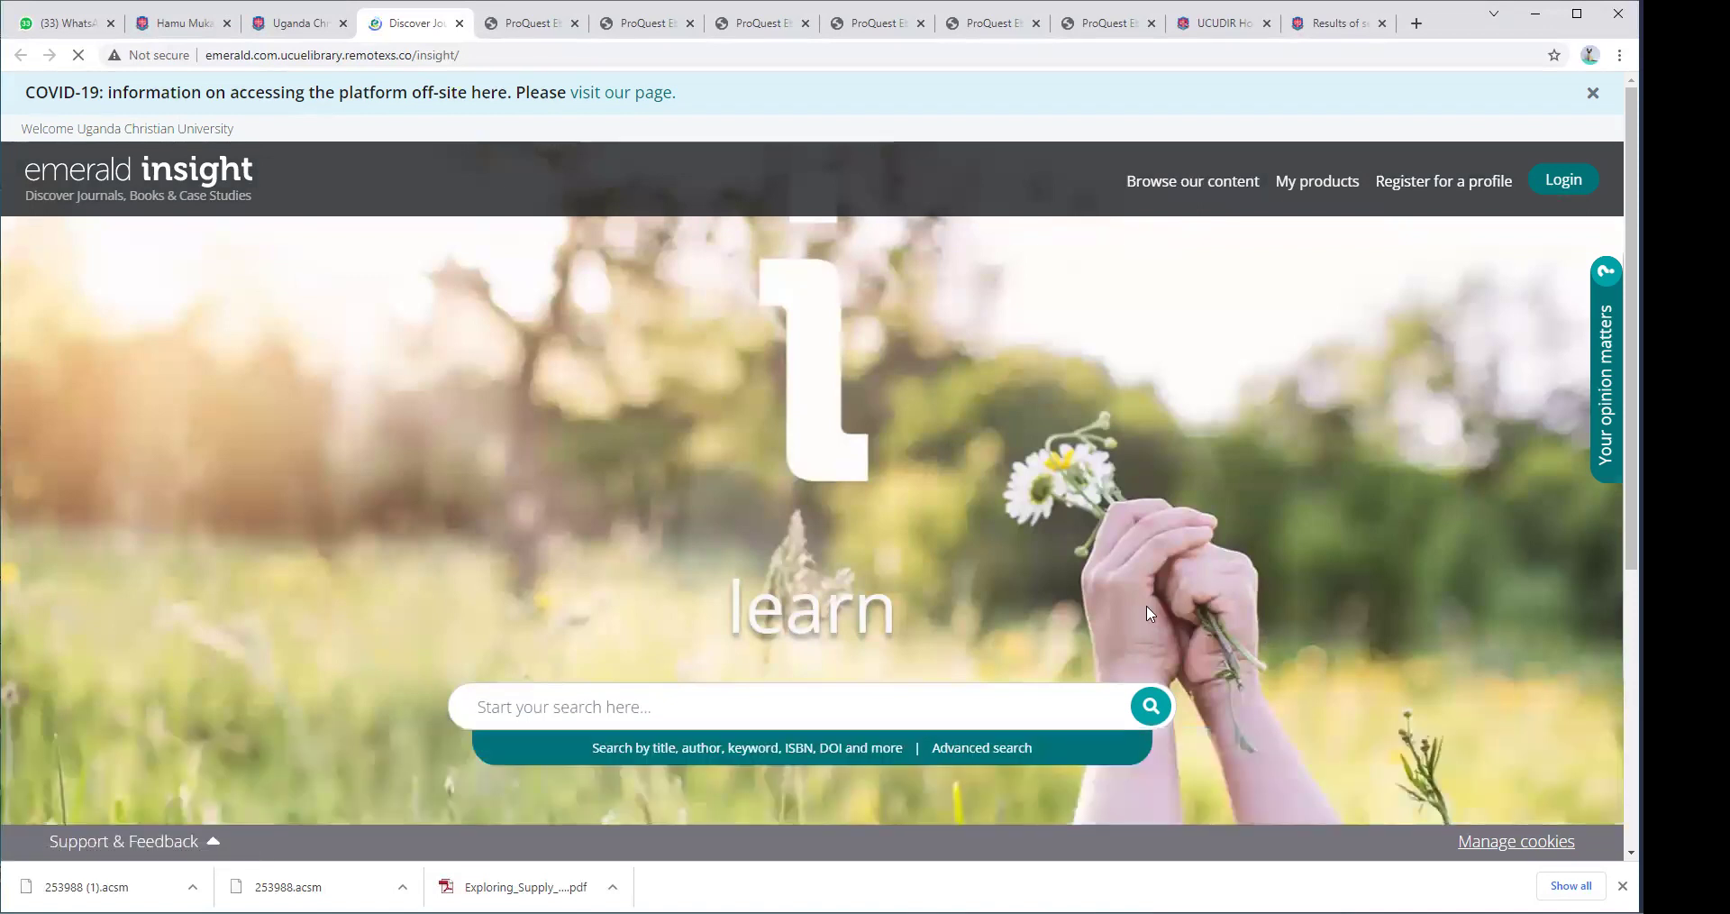
Search Emerald Insight for "supply chain management" and limit the results to only content the library has access to.
{"action": "scroll", "coordinate": [997, 608], "scroll_direction": "down", "scroll_amount": 4}
{"action": "left_click", "coordinate": [817, 354]}
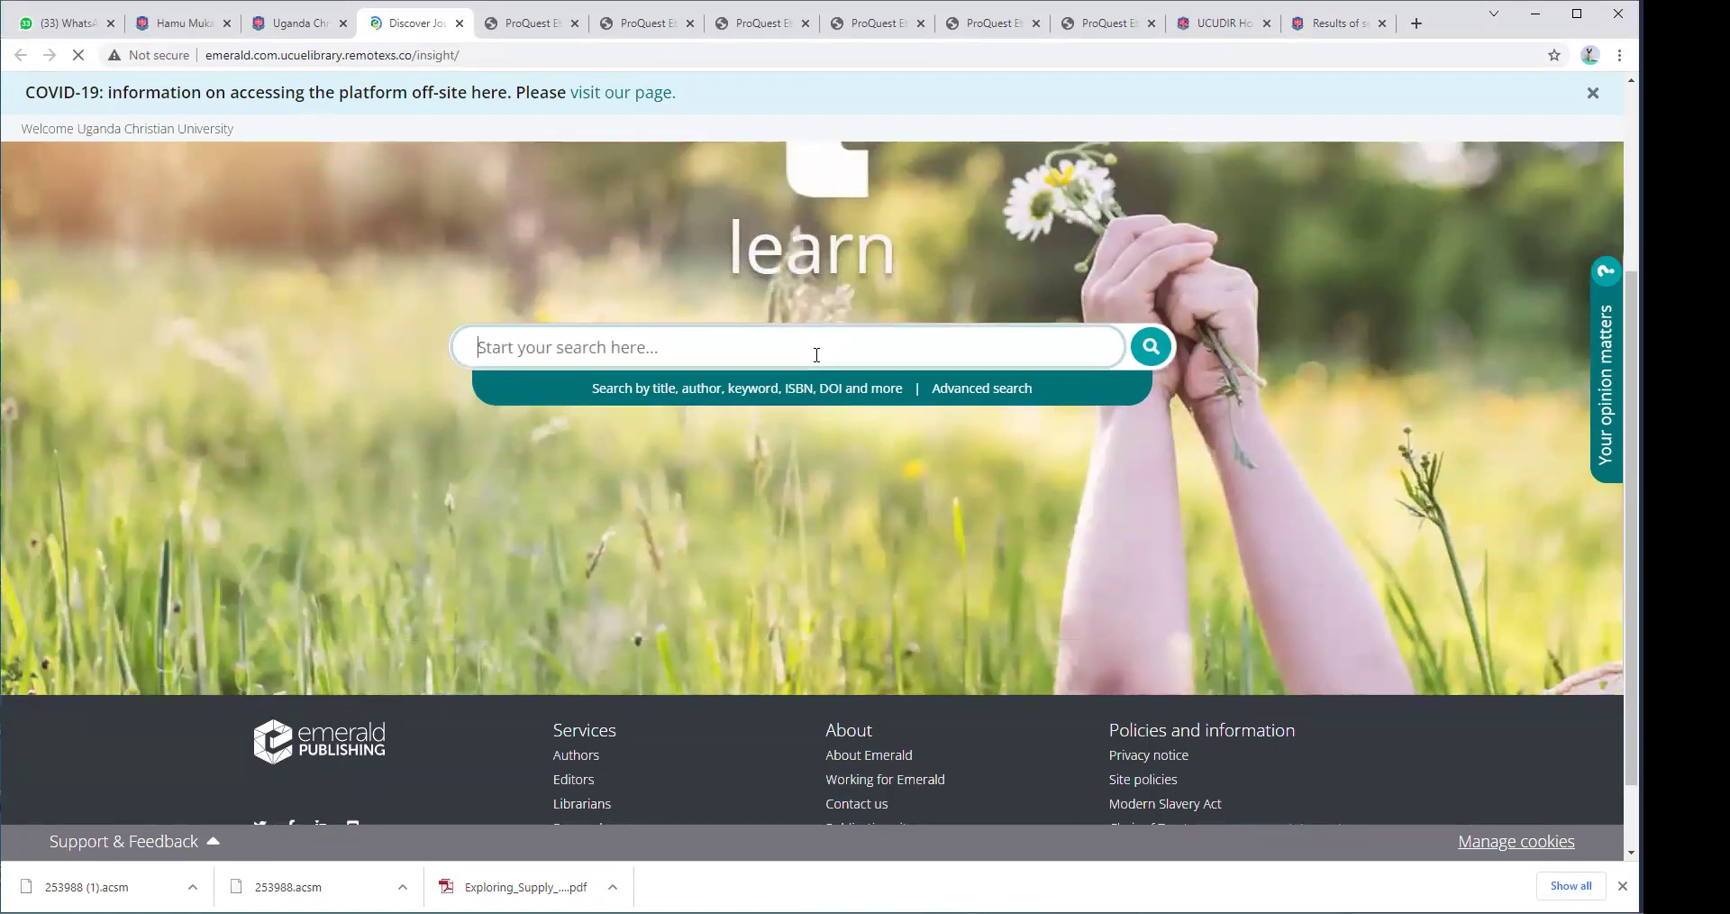
{"action": "type", "text": "bus"}
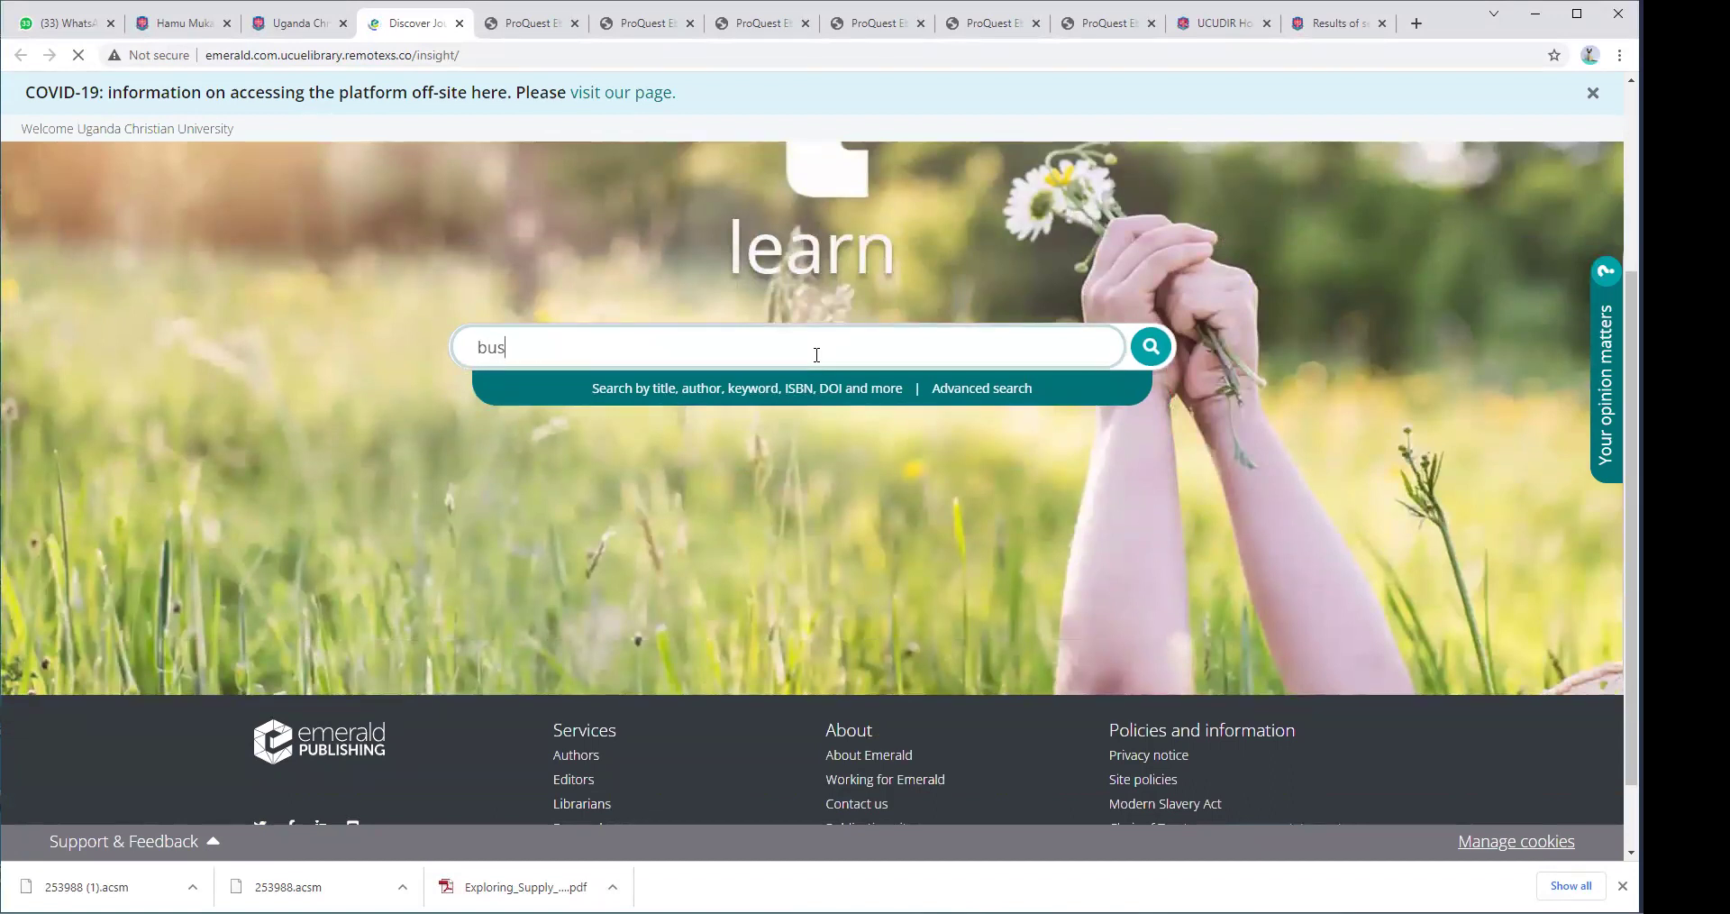
{"action": "key", "text": "BackSpace"}
{"action": "key", "text": "BackSpace"}
{"action": "key", "text": "BackSpace"}
{"action": "type", "text": "supply chain management"}
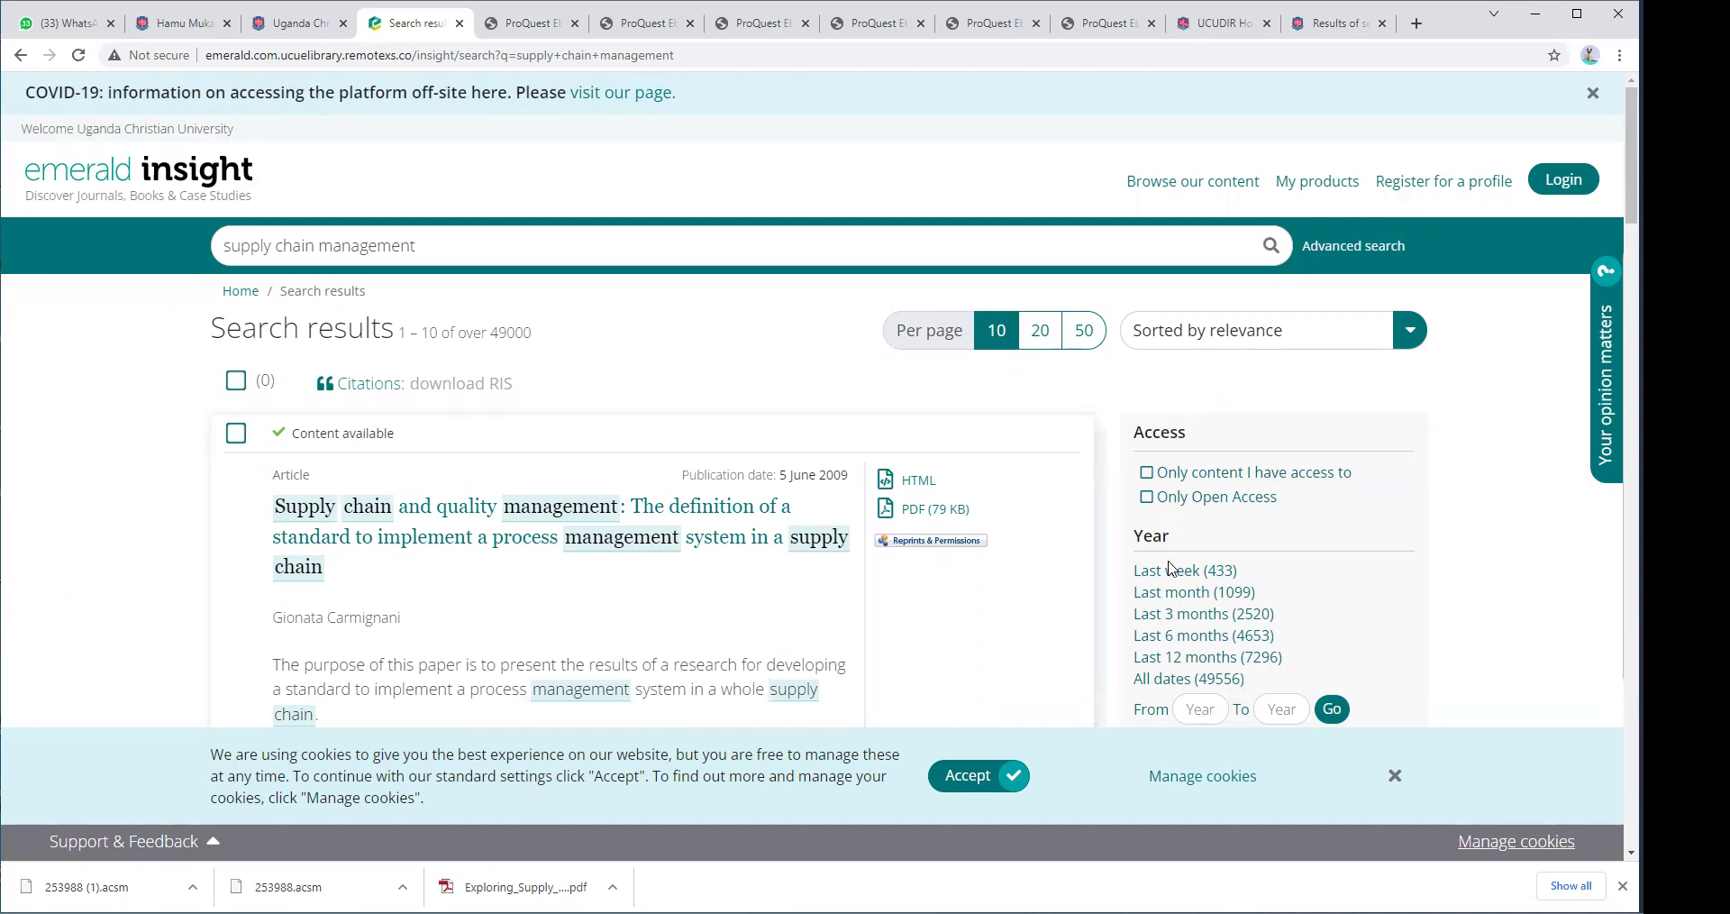
{"action": "left_click", "coordinate": [1147, 474]}
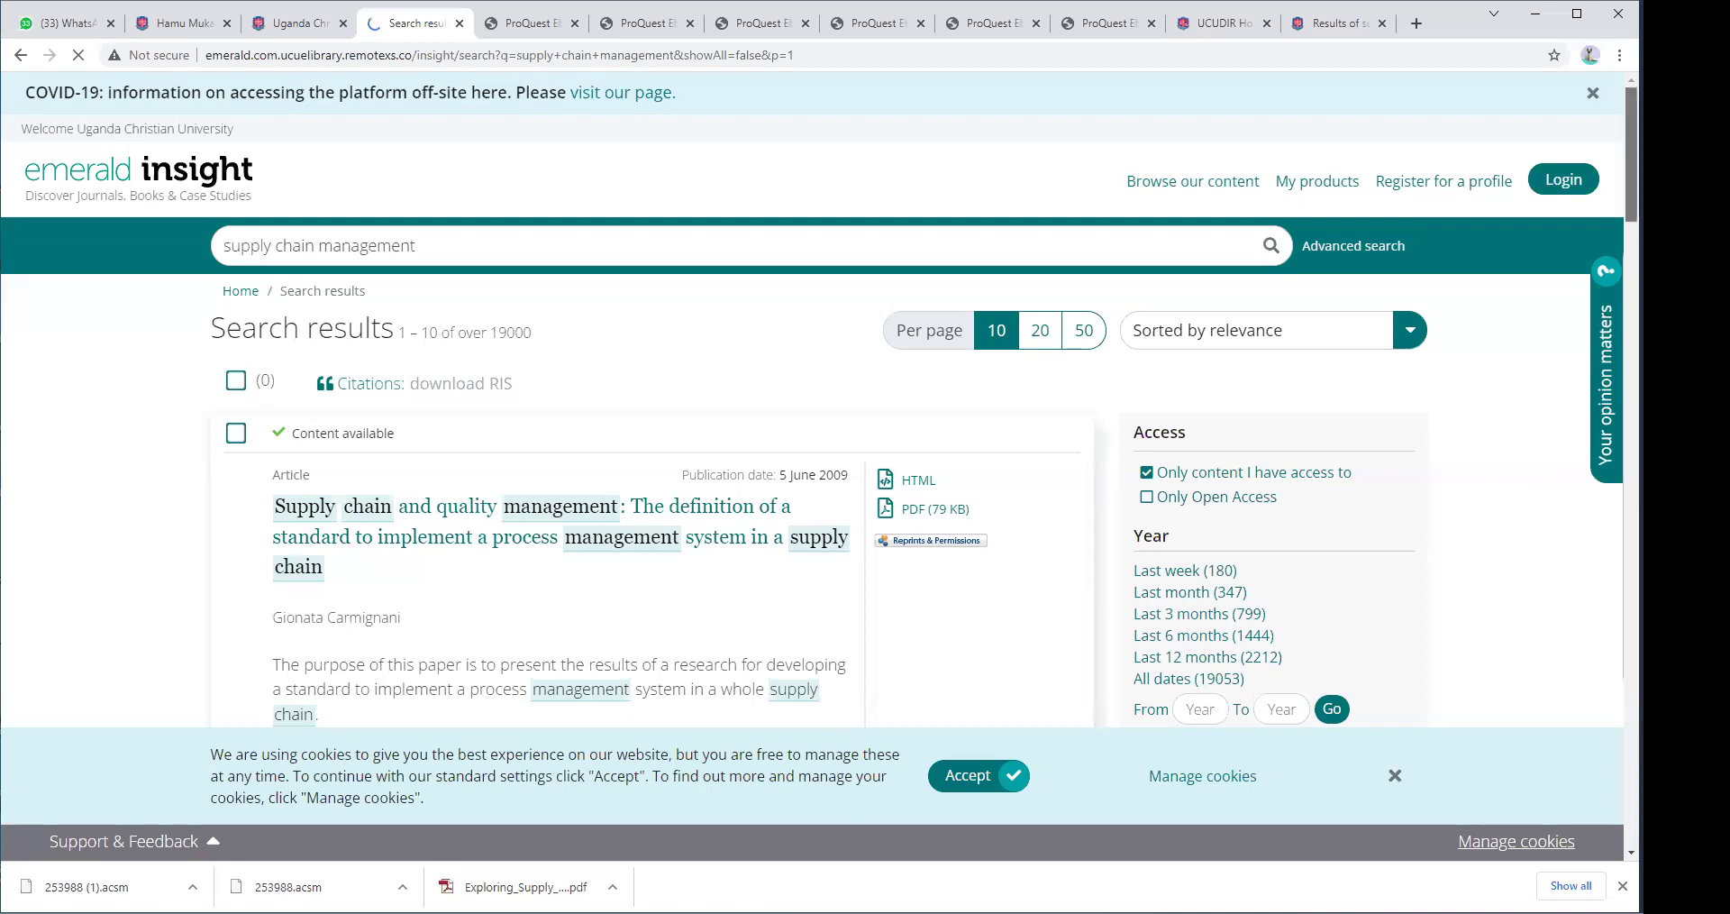
Expand the summary and detail of the first article, on supply chain and quality management, and read through its abstract sections.
{"action": "scroll", "coordinate": [1433, 516], "scroll_direction": "down", "scroll_amount": 1}
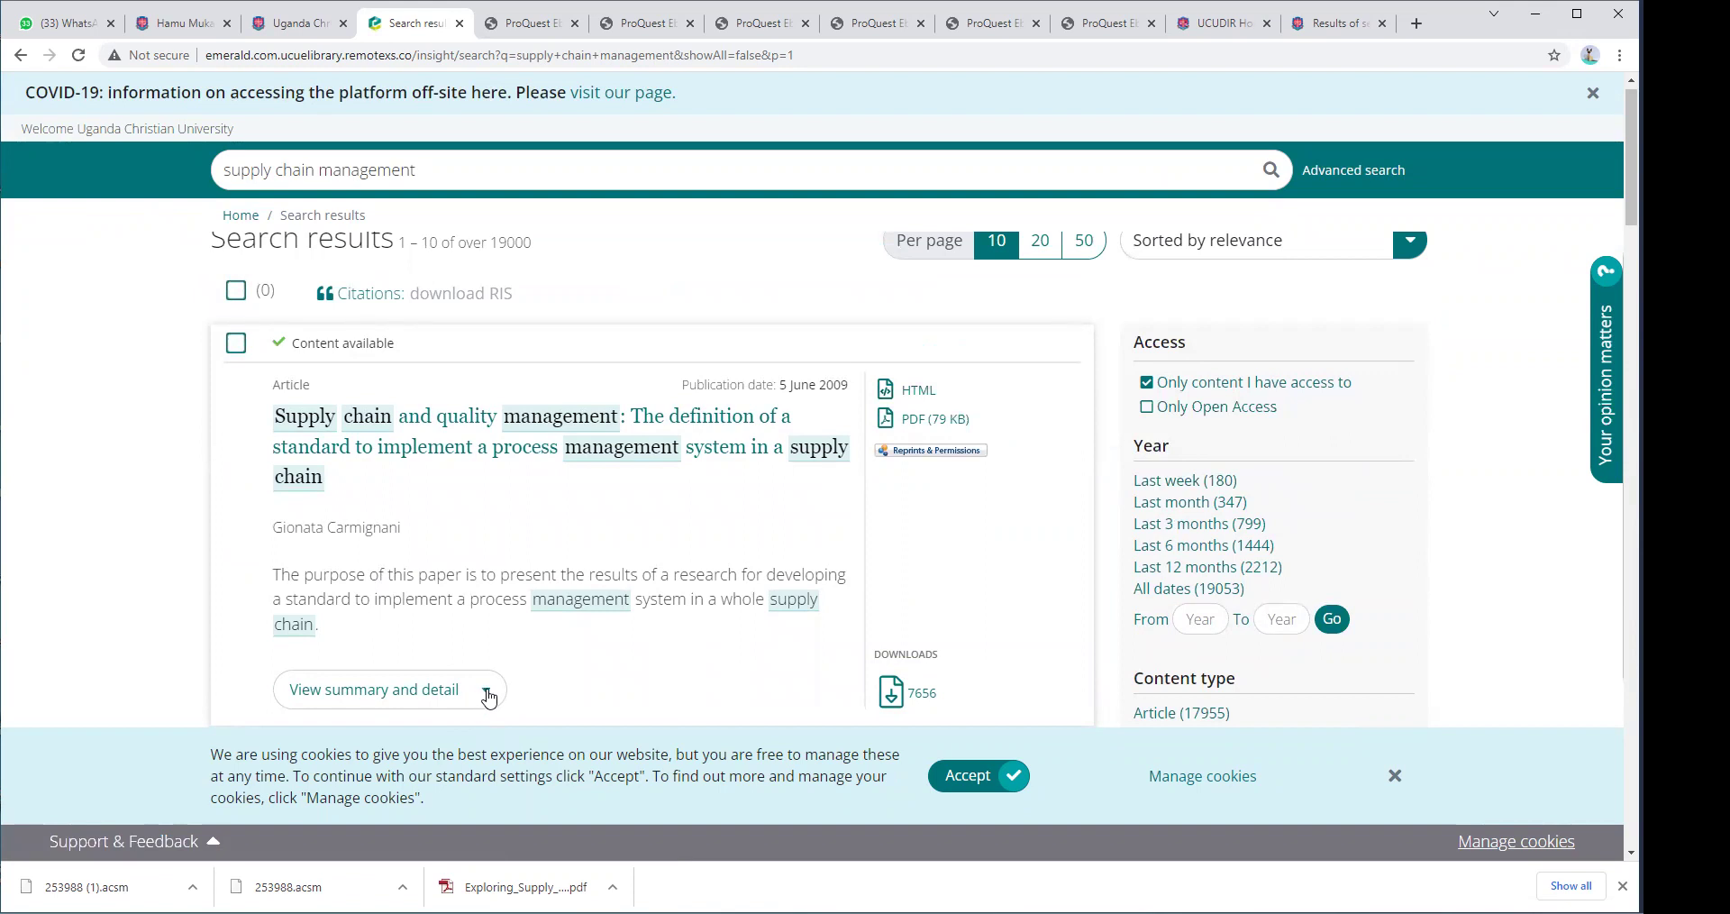
{"action": "left_click", "coordinate": [440, 697]}
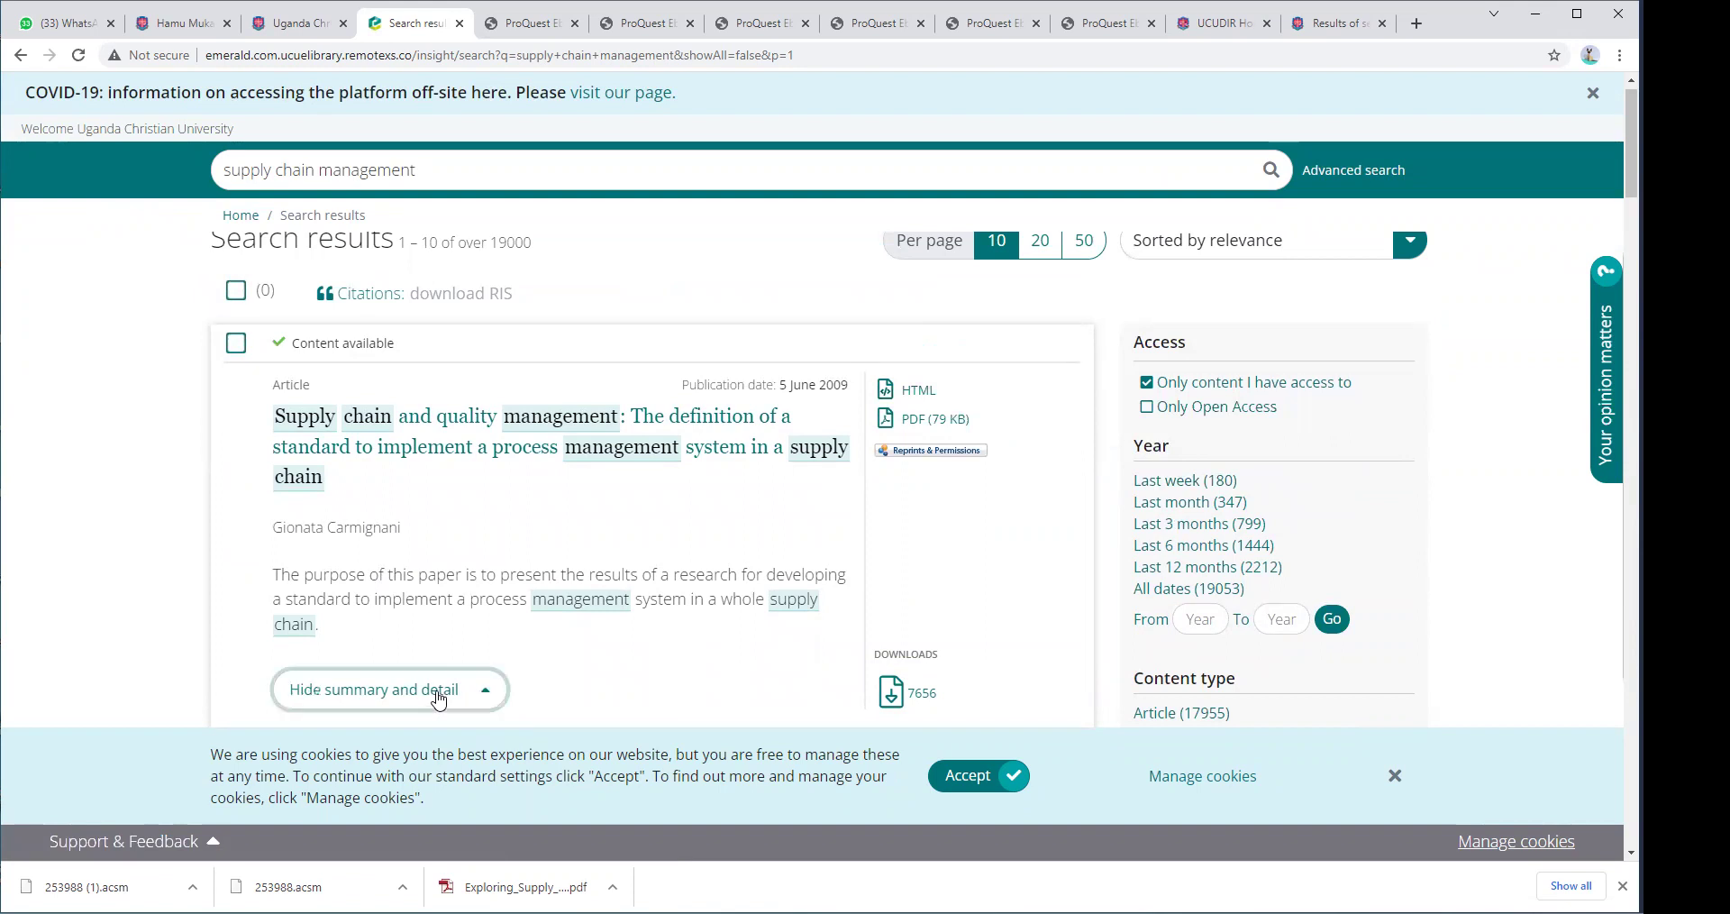
{"action": "scroll", "coordinate": [586, 676], "scroll_direction": "down", "scroll_amount": 2}
{"action": "scroll", "coordinate": [518, 628], "scroll_direction": "down", "scroll_amount": 4}
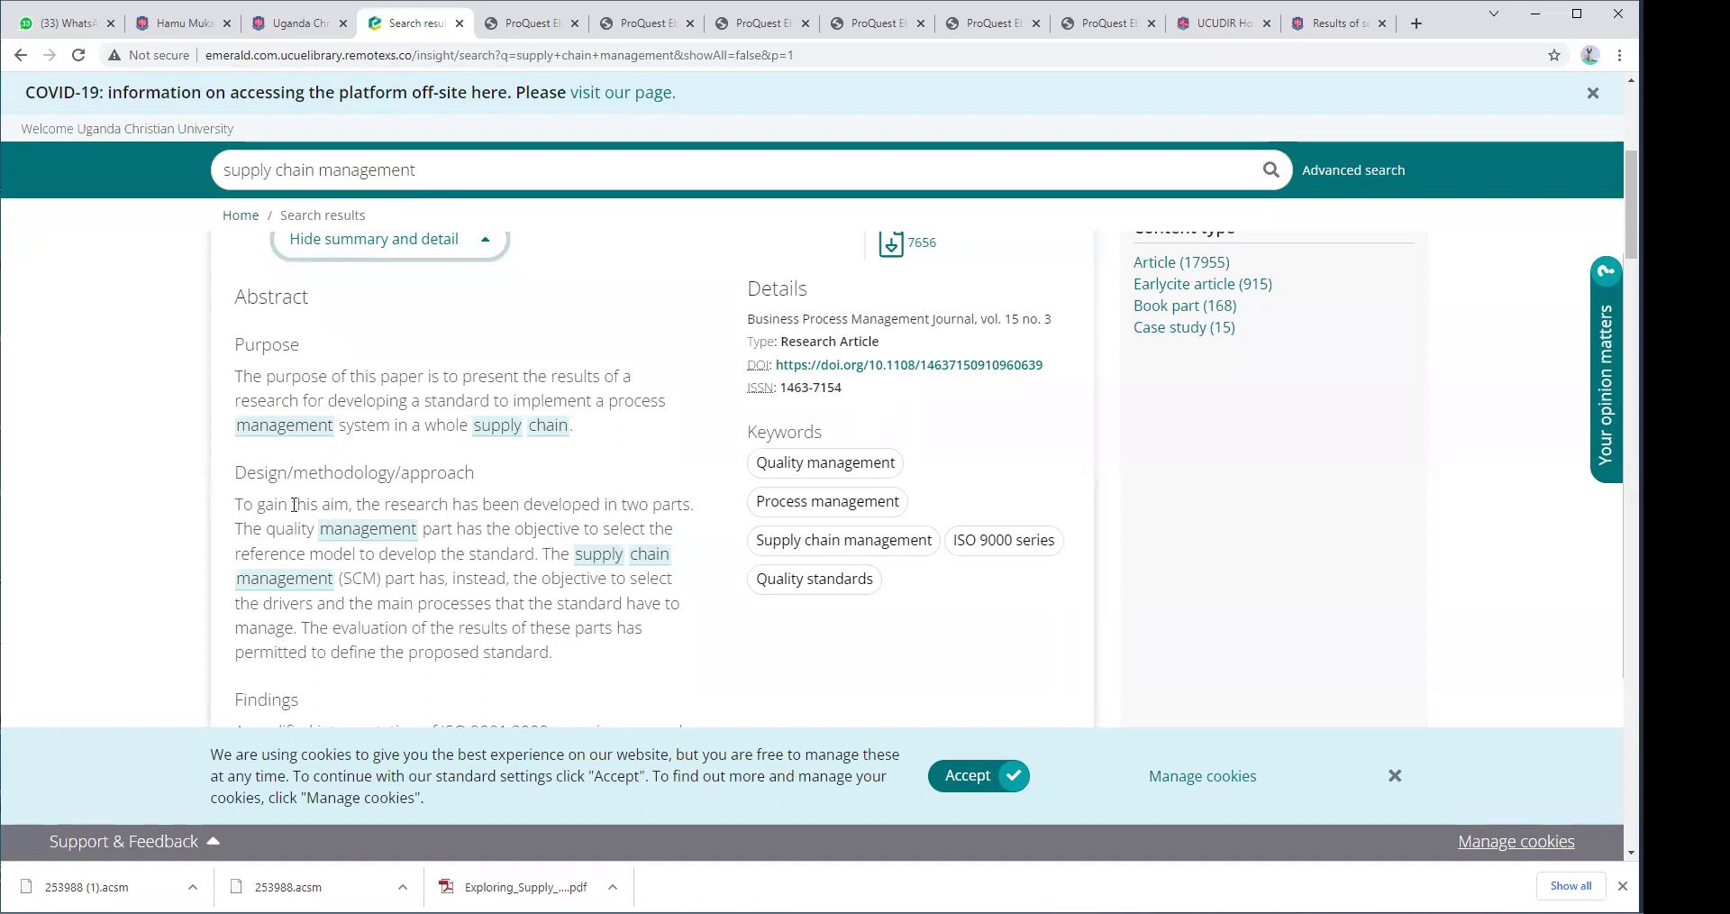
{"action": "scroll", "coordinate": [345, 498], "scroll_direction": "down", "scroll_amount": 2}
{"action": "scroll", "coordinate": [361, 505], "scroll_direction": "down", "scroll_amount": 3}
{"action": "scroll", "coordinate": [385, 525], "scroll_direction": "down", "scroll_amount": 1}
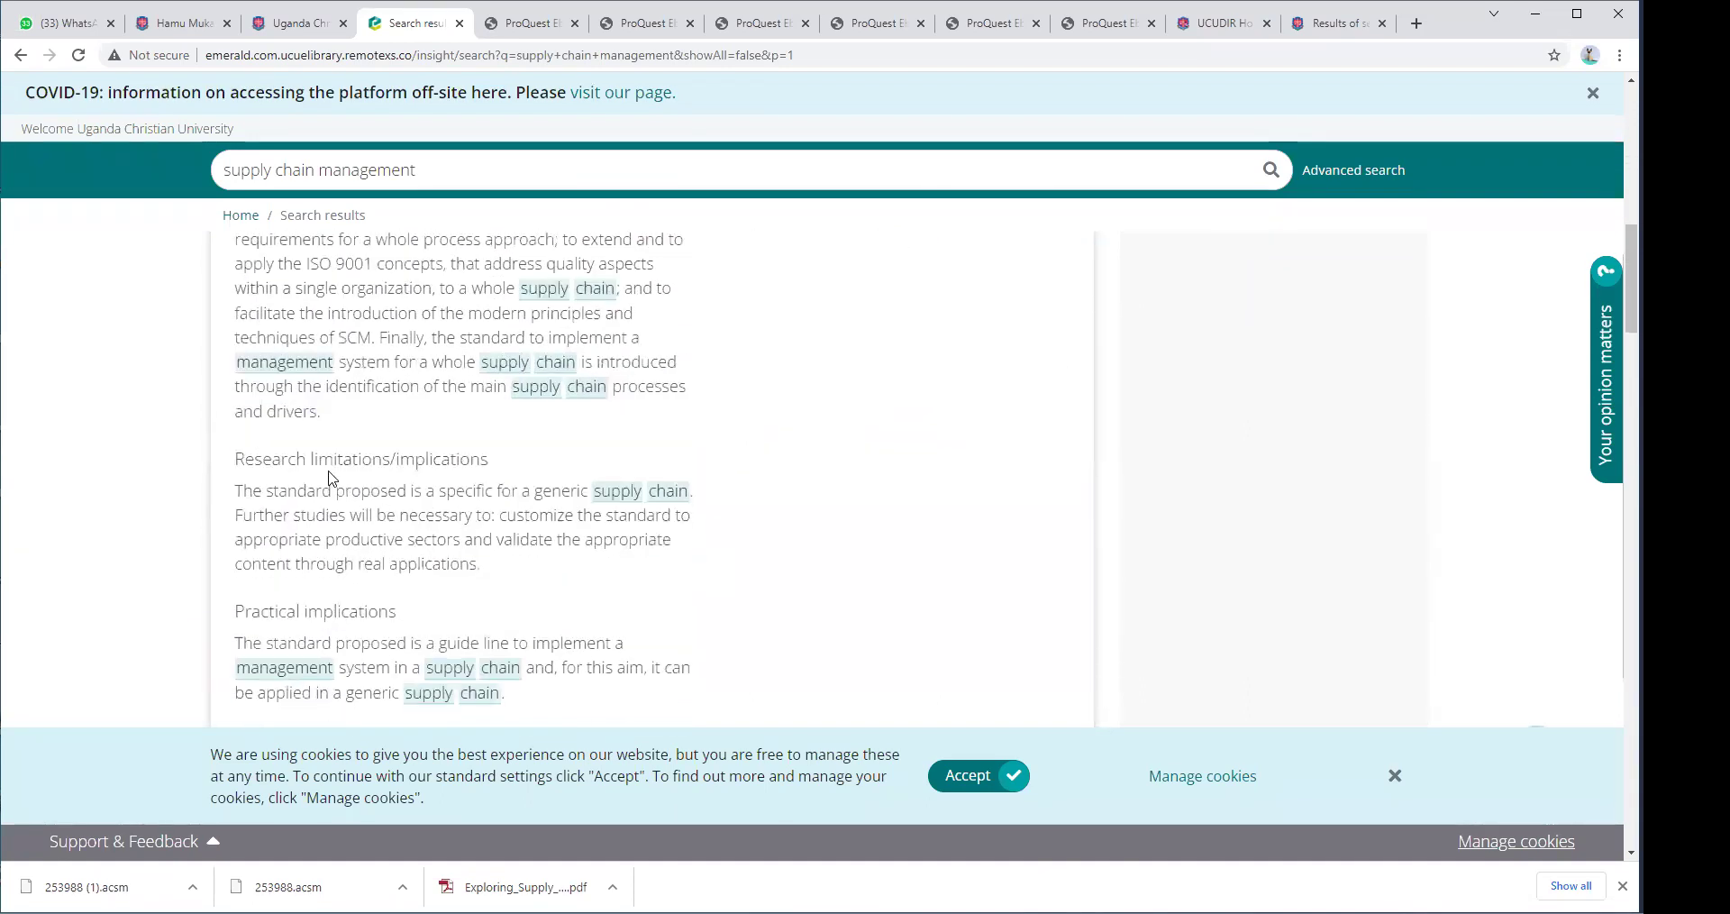
{"action": "scroll", "coordinate": [468, 514], "scroll_direction": "down", "scroll_amount": 3}
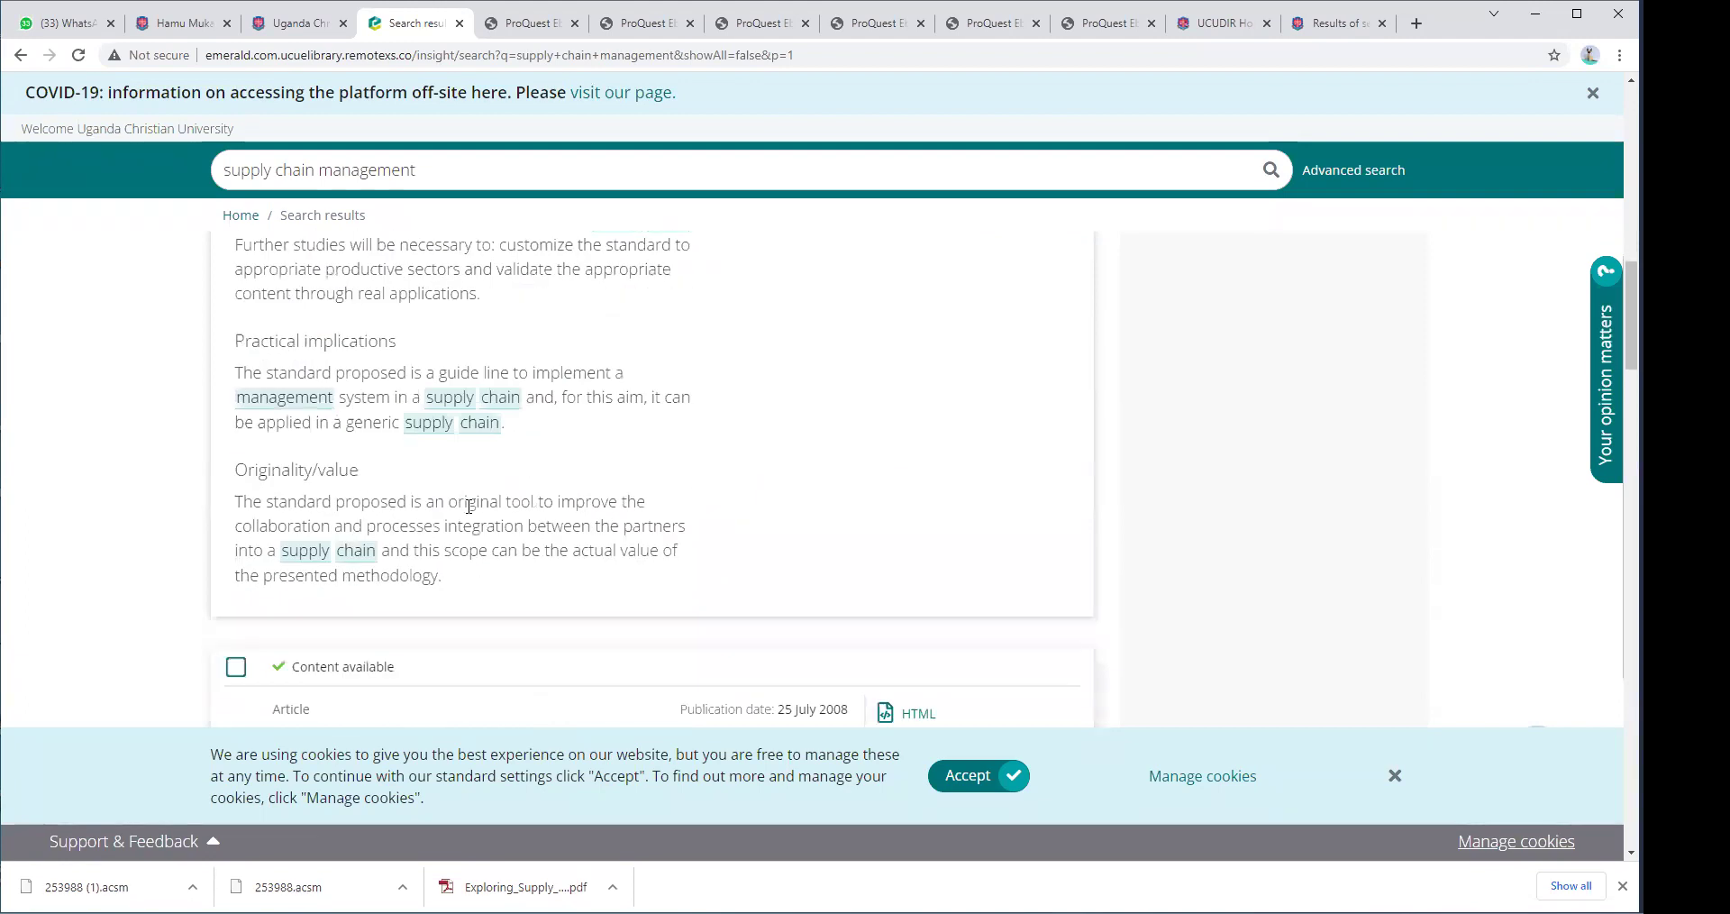
{"action": "scroll", "coordinate": [468, 513], "scroll_direction": "up", "scroll_amount": 5}
{"action": "scroll", "coordinate": [468, 514], "scroll_direction": "up", "scroll_amount": 5}
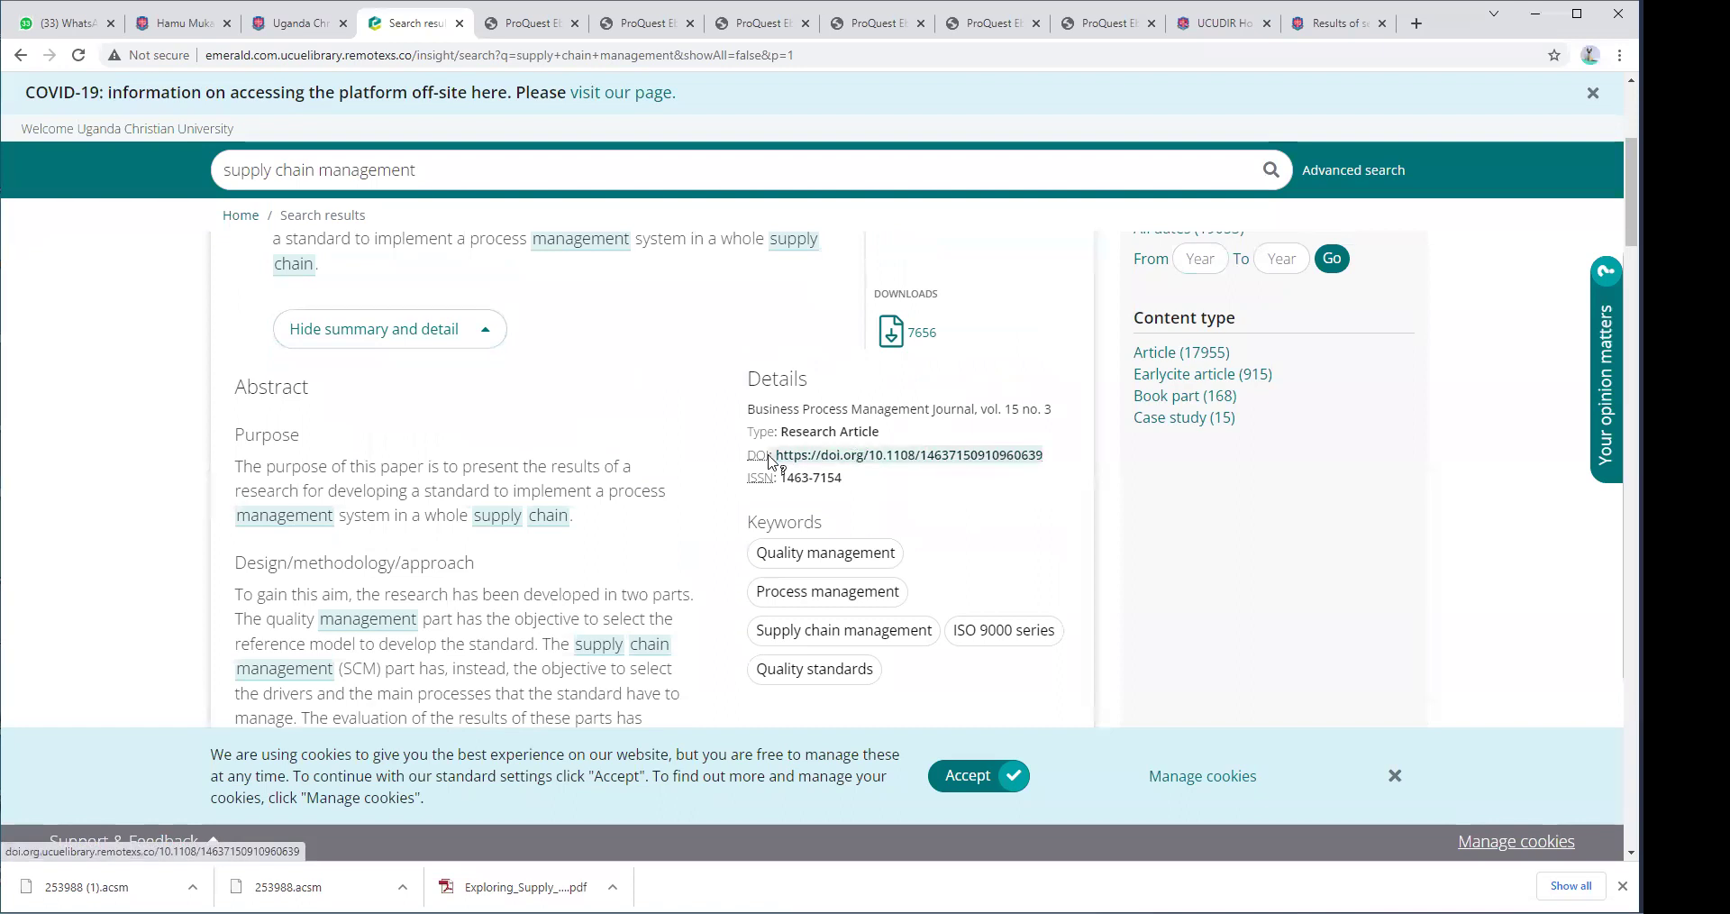
Copy the first article's DOI link from its details and open it in a new browser tab.
{"action": "left_click", "coordinate": [877, 461]}
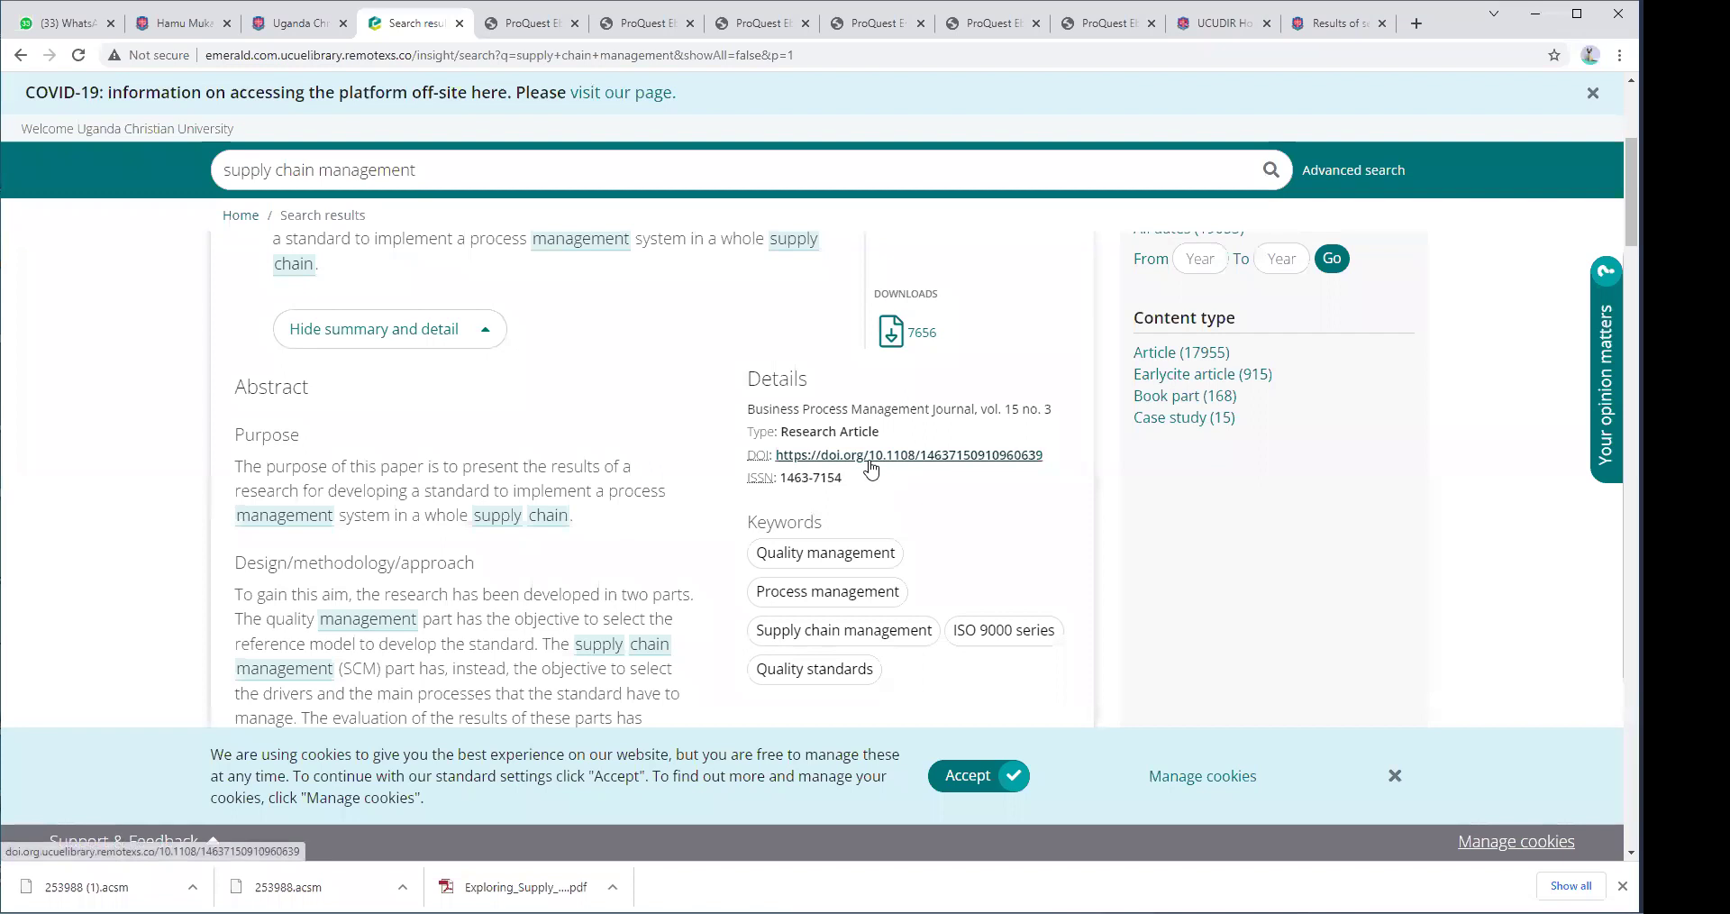
{"action": "left_click_drag", "start_coordinate": [909, 450], "coordinate": [772, 455]}
{"action": "right_click", "coordinate": [799, 454]}
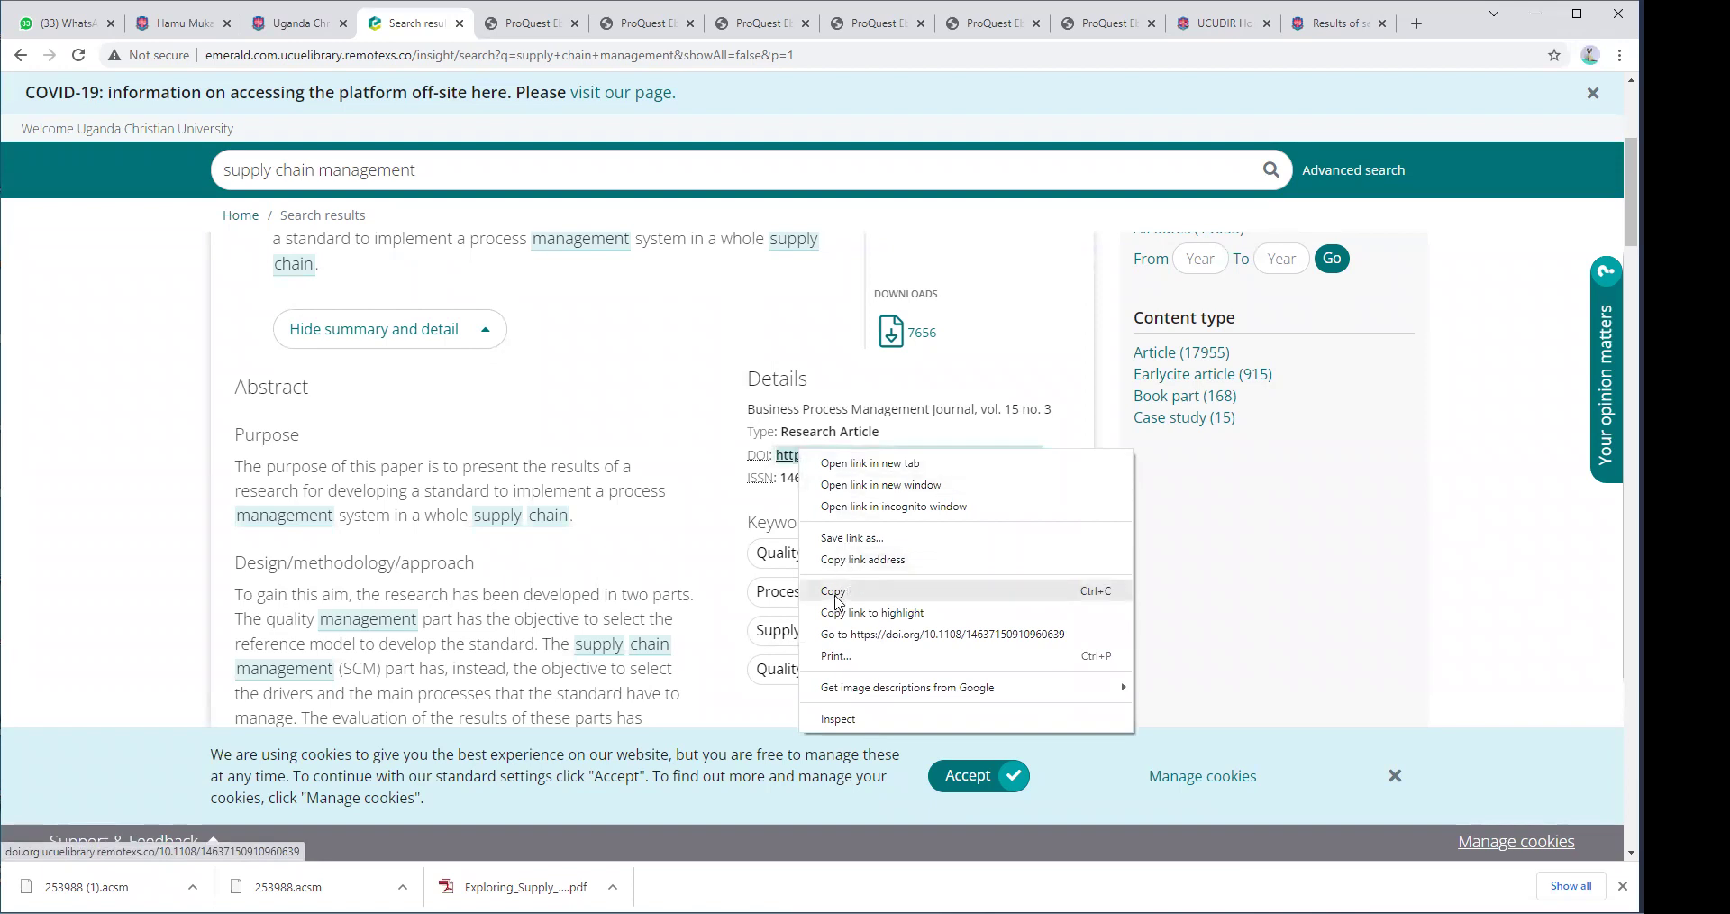
{"action": "left_click", "coordinate": [1414, 26]}
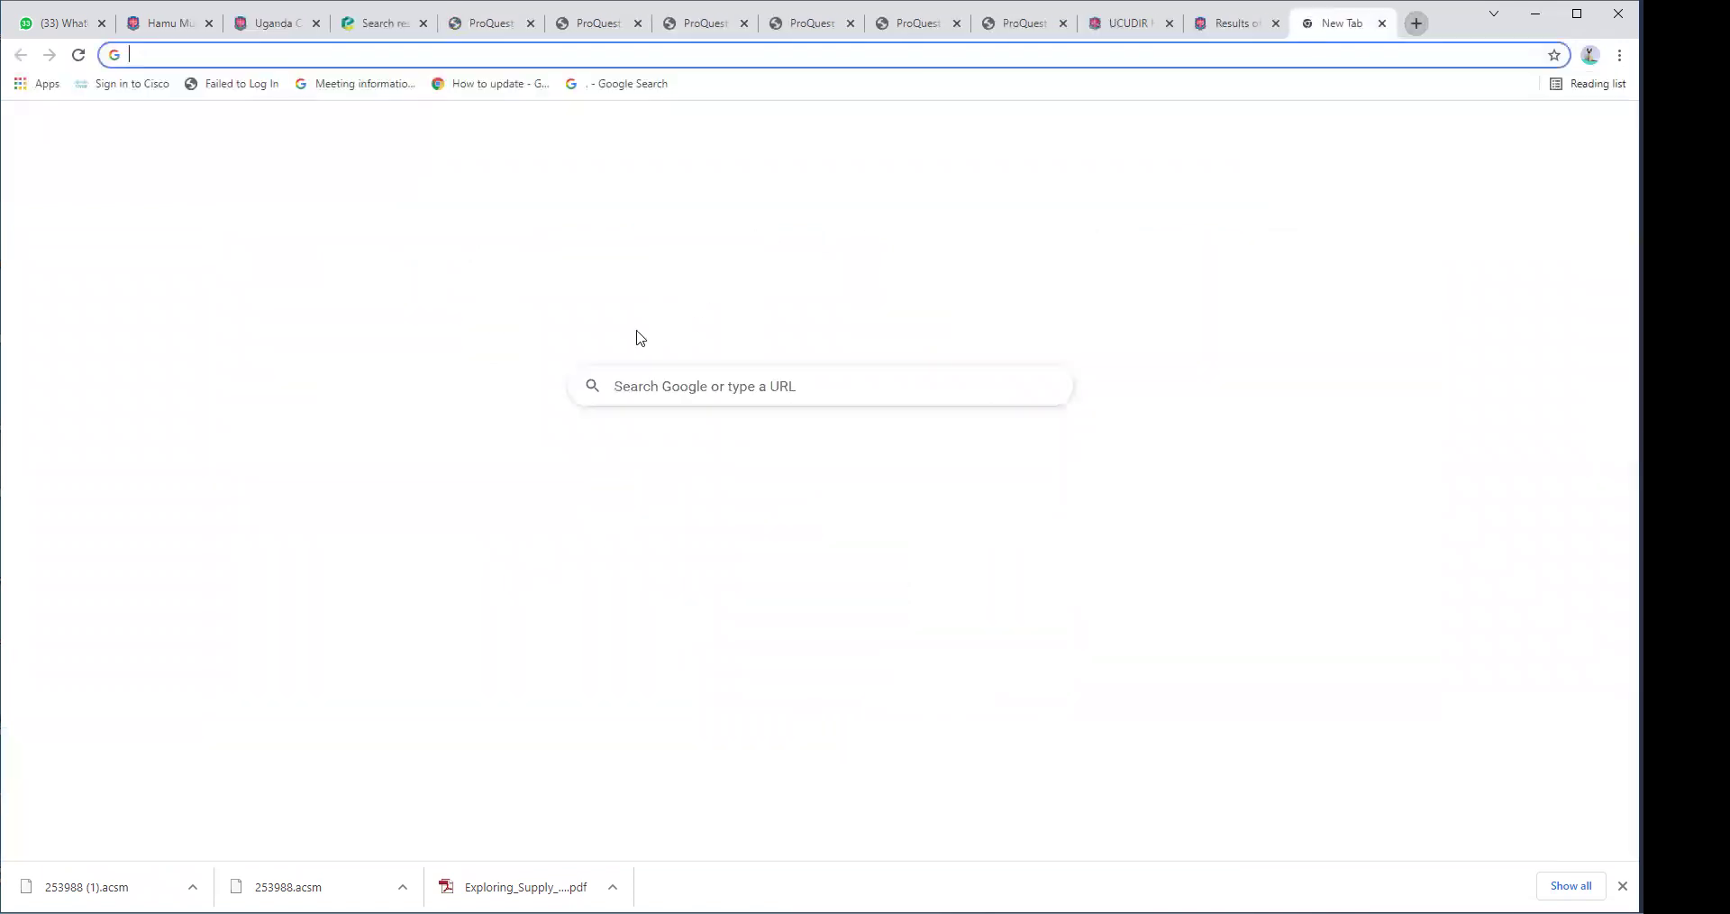
{"action": "left_click", "coordinate": [664, 383]}
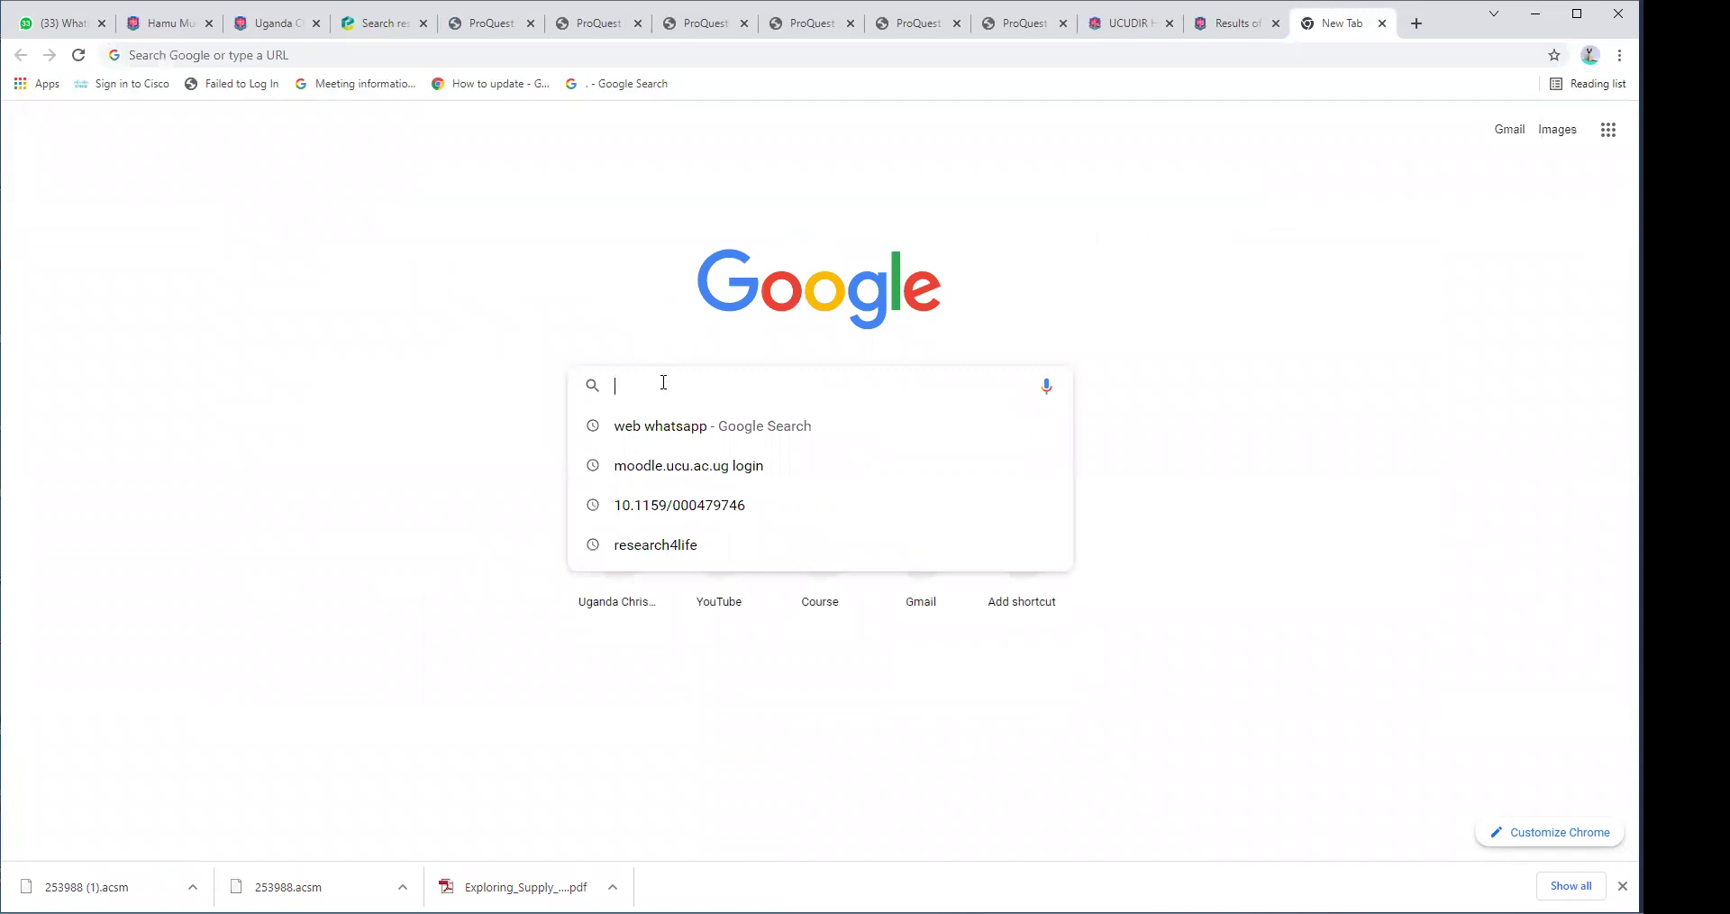
{"action": "key", "text": "ctrl+v"}
{"action": "key", "text": "Return"}
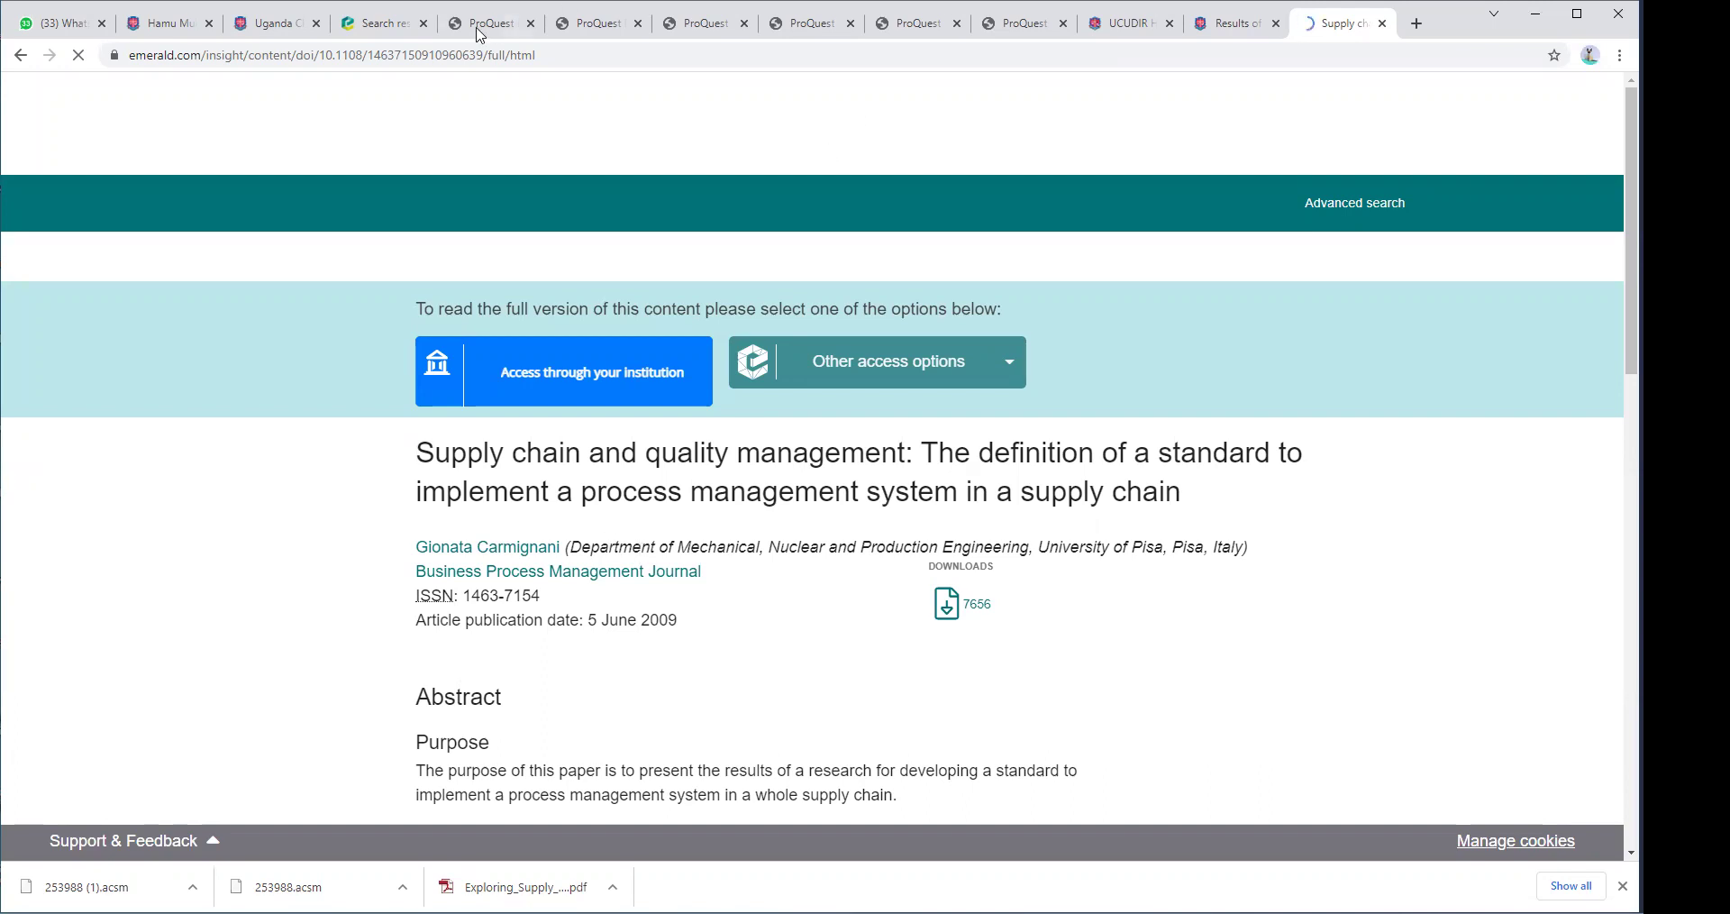
Return to the Emerald search results, check the first article's keywords, and open its full-text PDF for reading.
{"action": "left_click", "coordinate": [378, 23]}
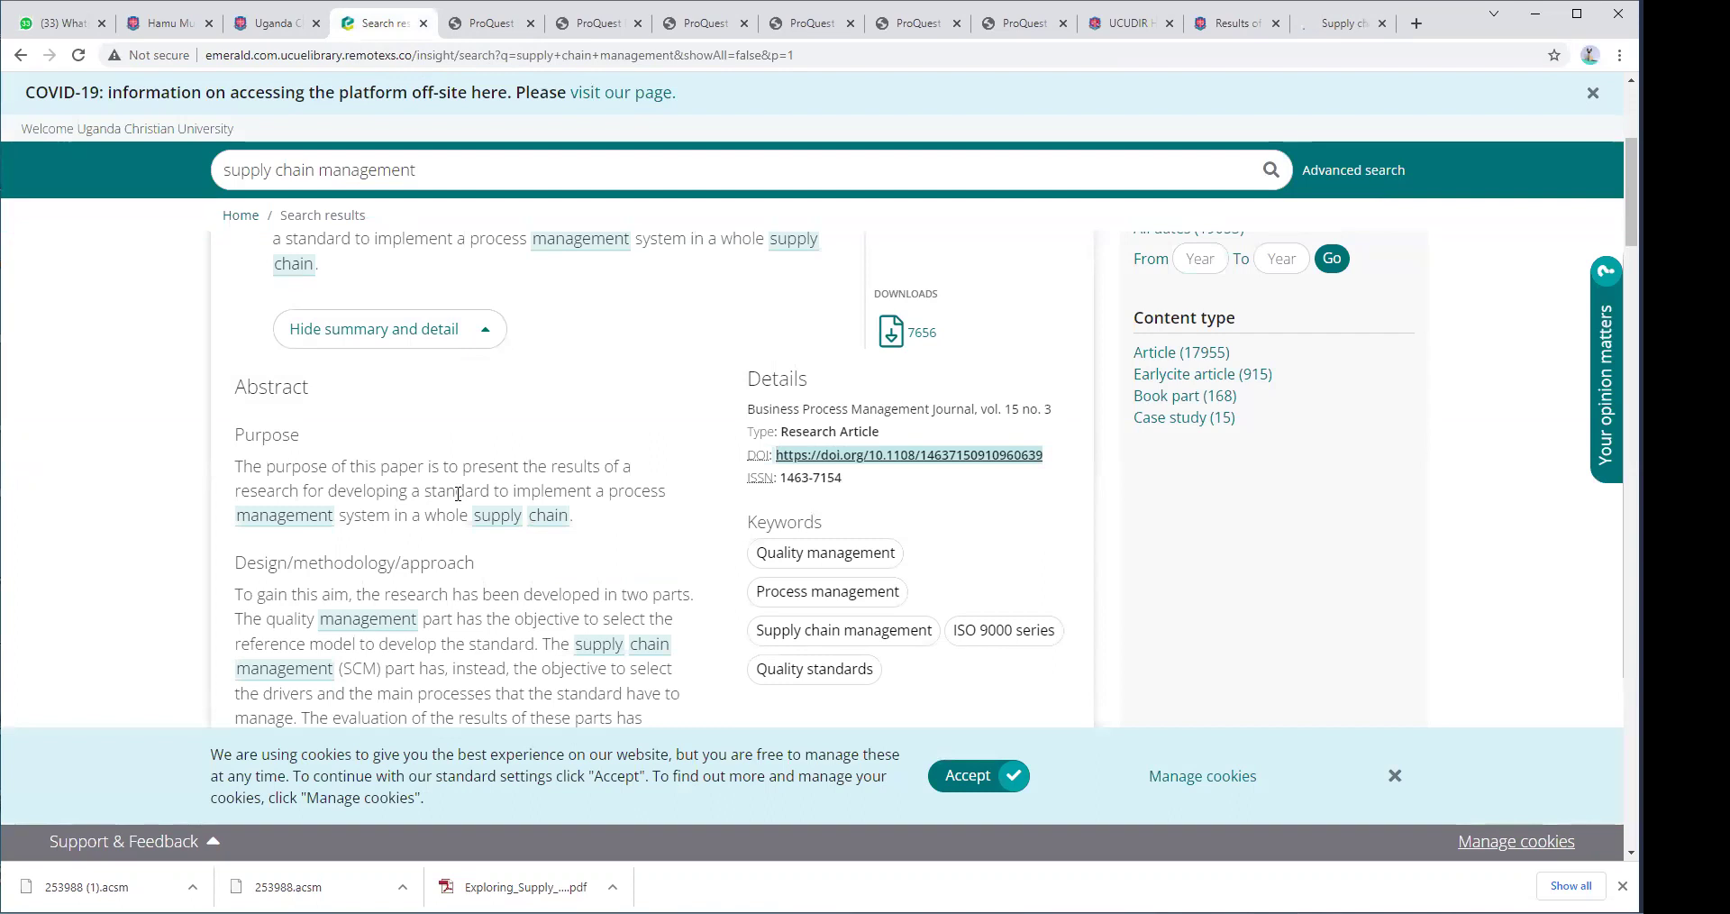
{"action": "scroll", "coordinate": [460, 502], "scroll_direction": "down", "scroll_amount": 3}
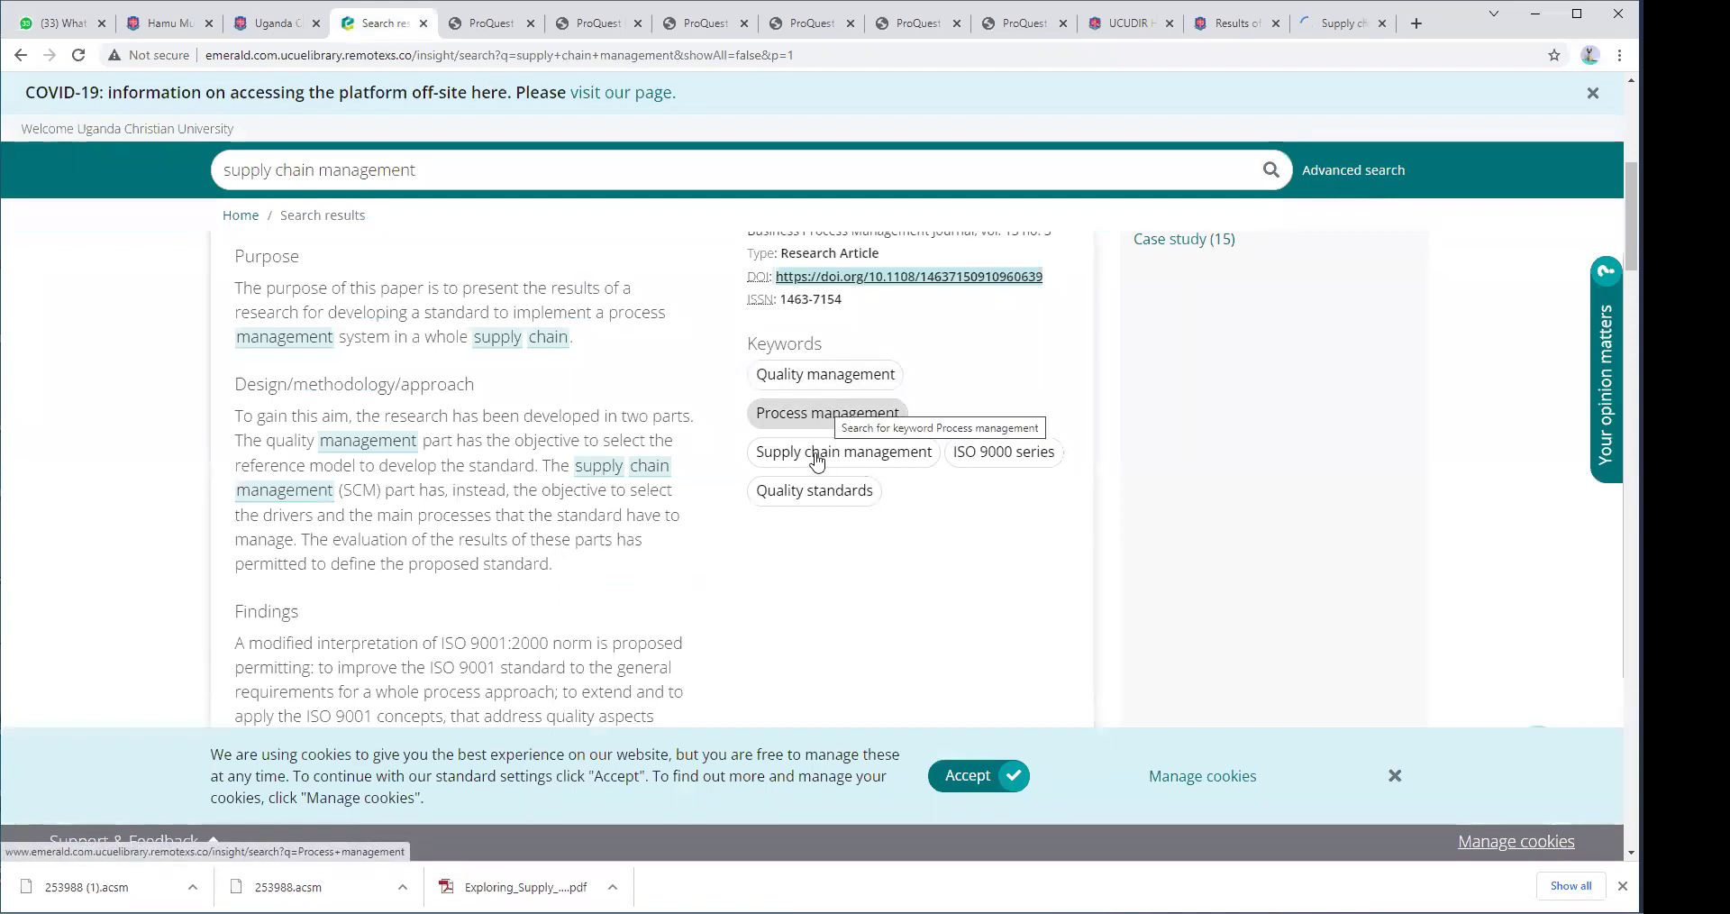
{"action": "left_click", "coordinate": [811, 424]}
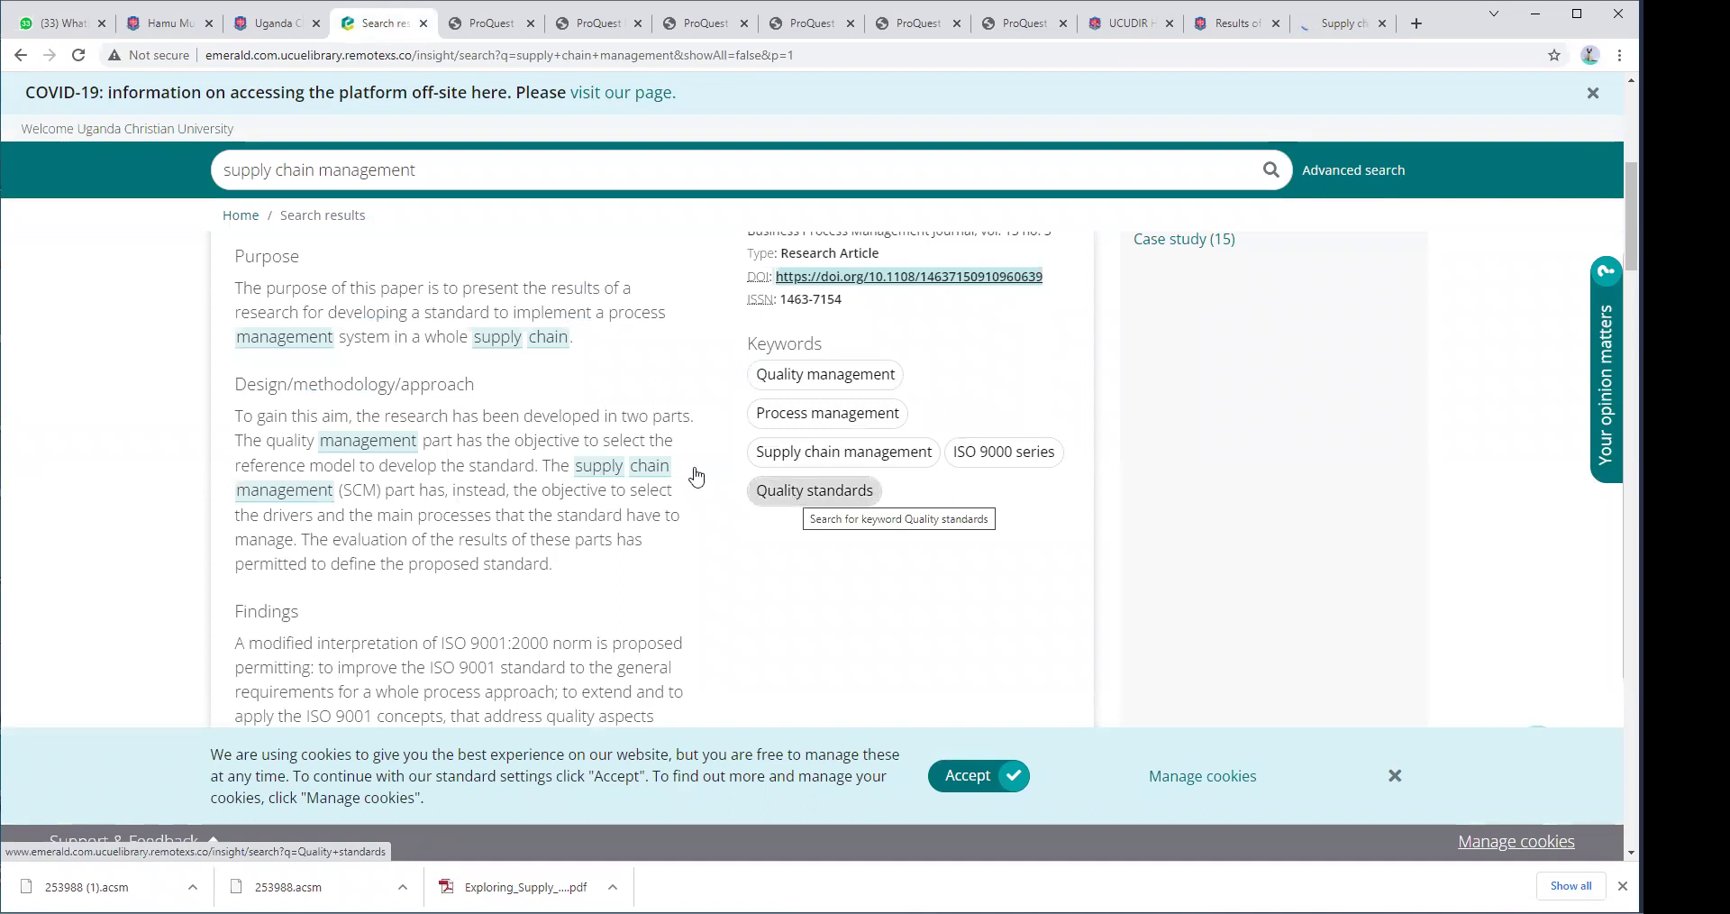
{"action": "scroll", "coordinate": [942, 454], "scroll_direction": "up", "scroll_amount": 5}
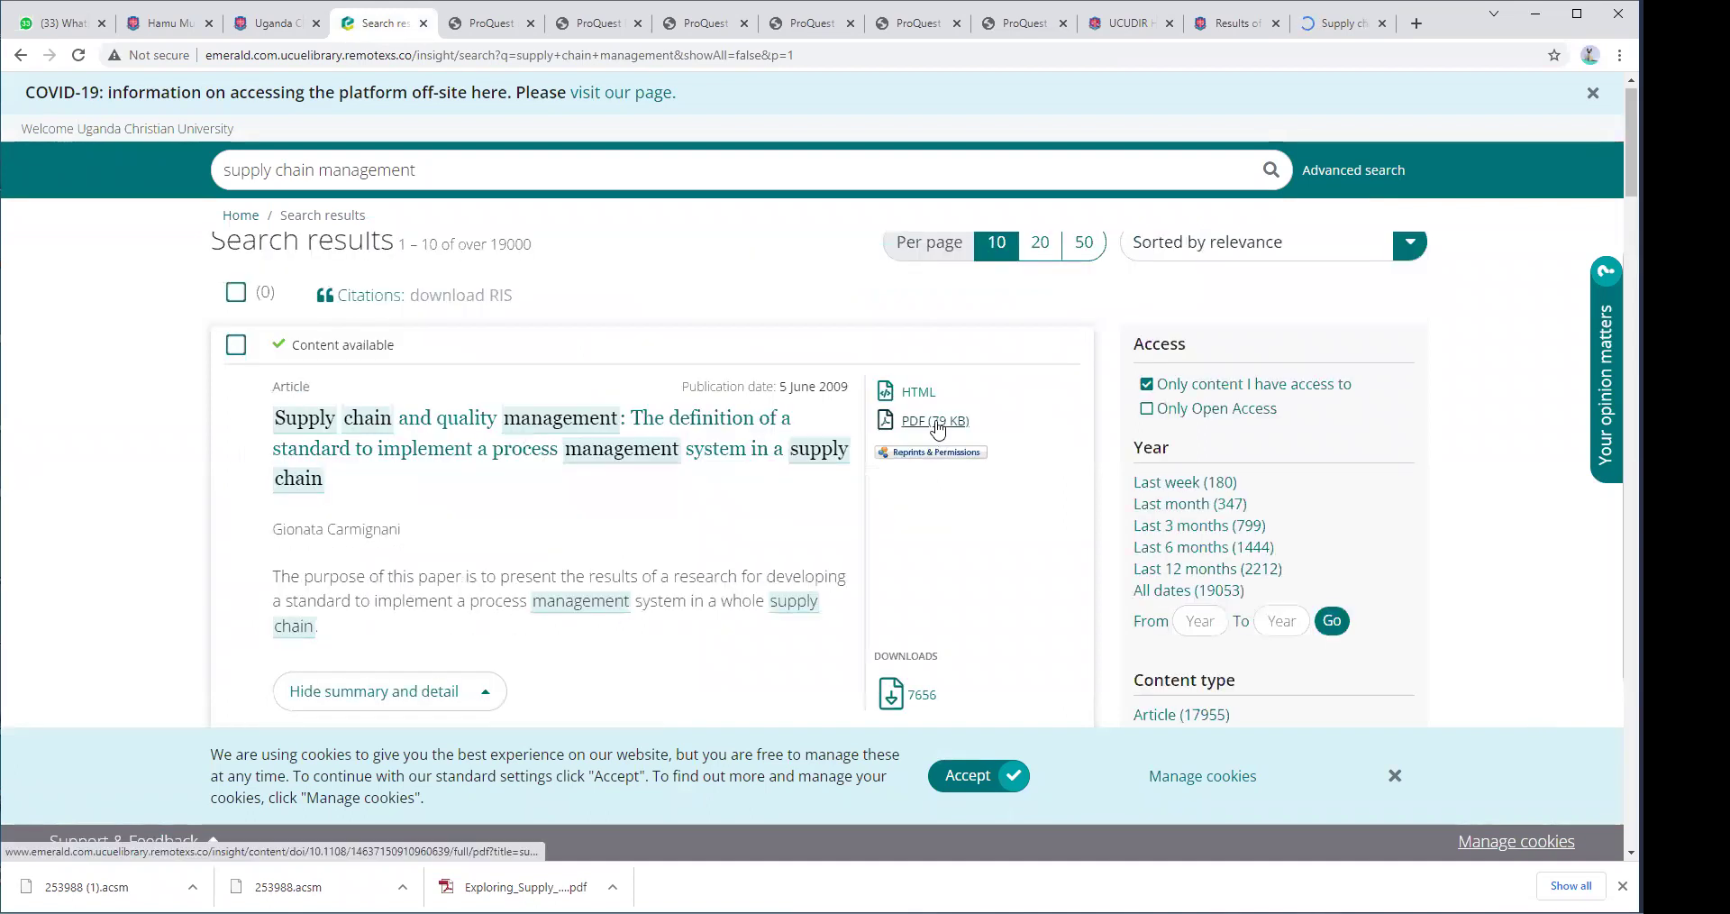
{"action": "left_click", "coordinate": [936, 421]}
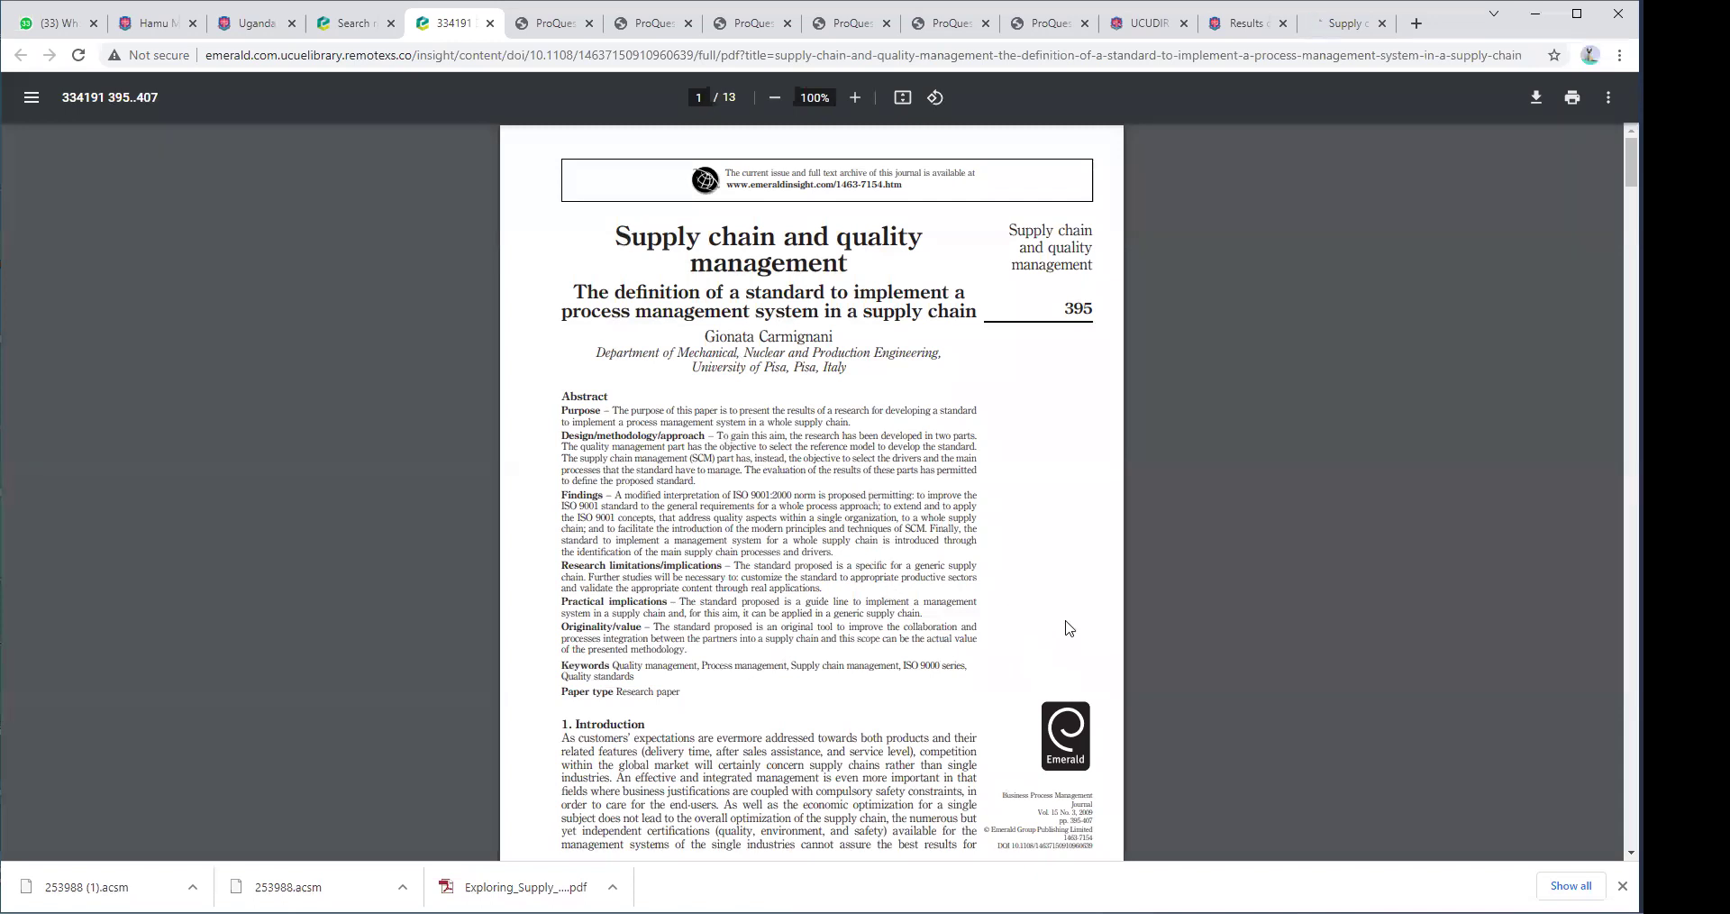
{"action": "scroll", "coordinate": [1238, 336], "scroll_direction": "down", "scroll_amount": 5}
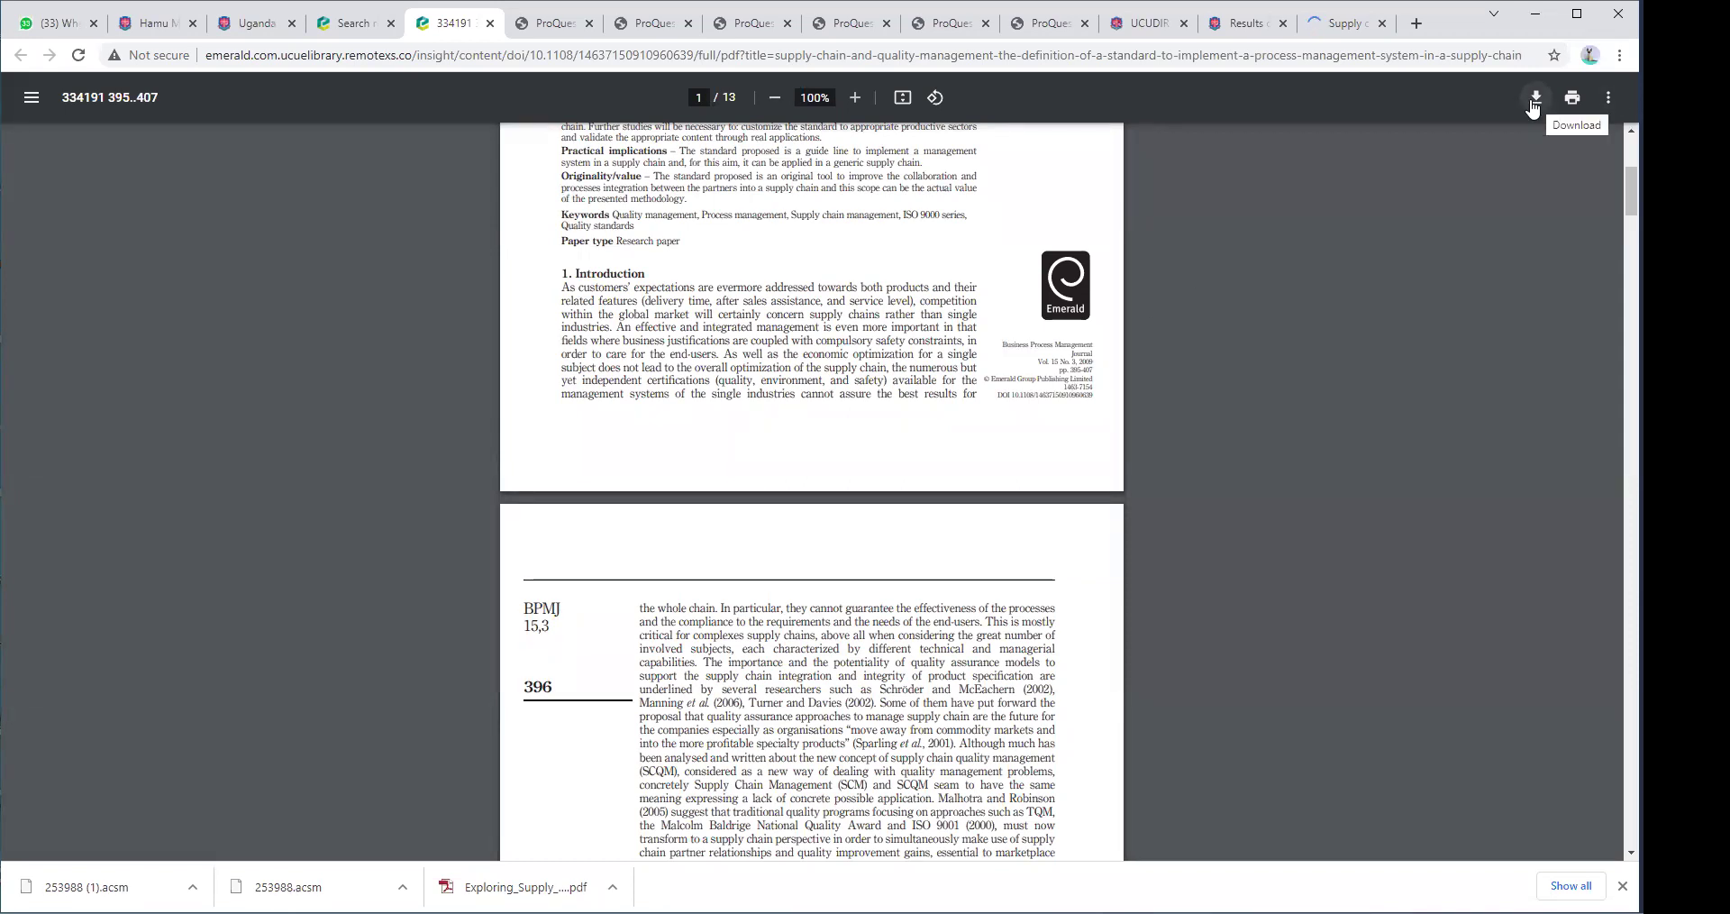
Go back to the Emerald results and filter them to publication years from 2020 to 2021.
{"action": "left_click", "coordinate": [343, 25]}
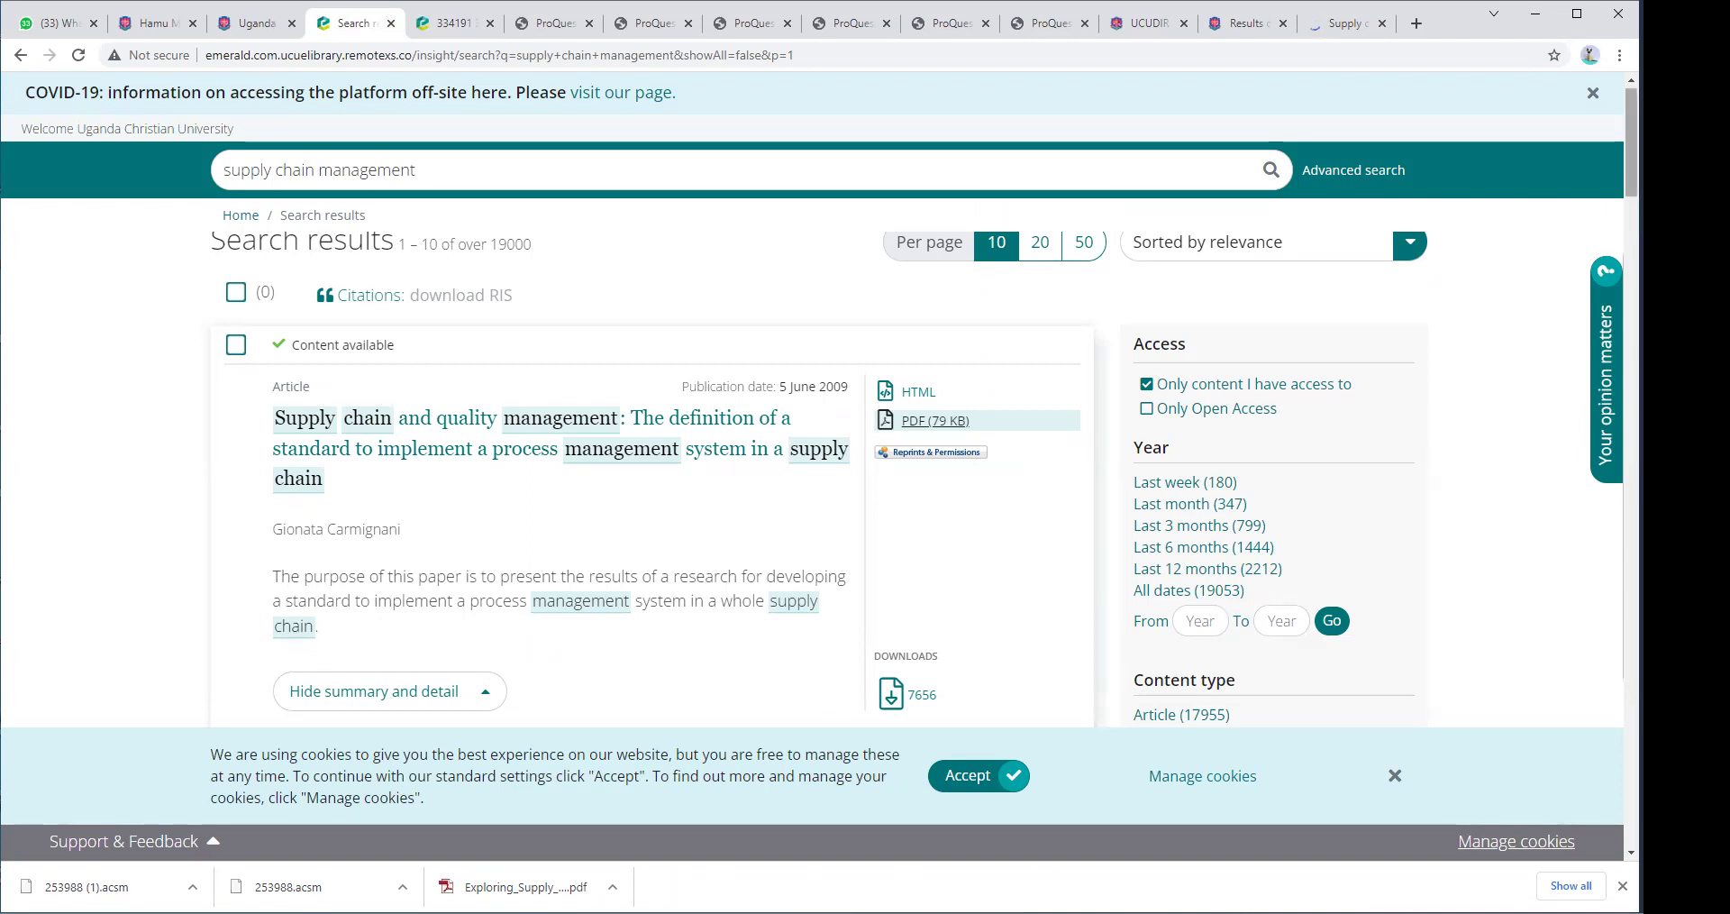
{"action": "scroll", "coordinate": [1370, 339], "scroll_direction": "down", "scroll_amount": 2}
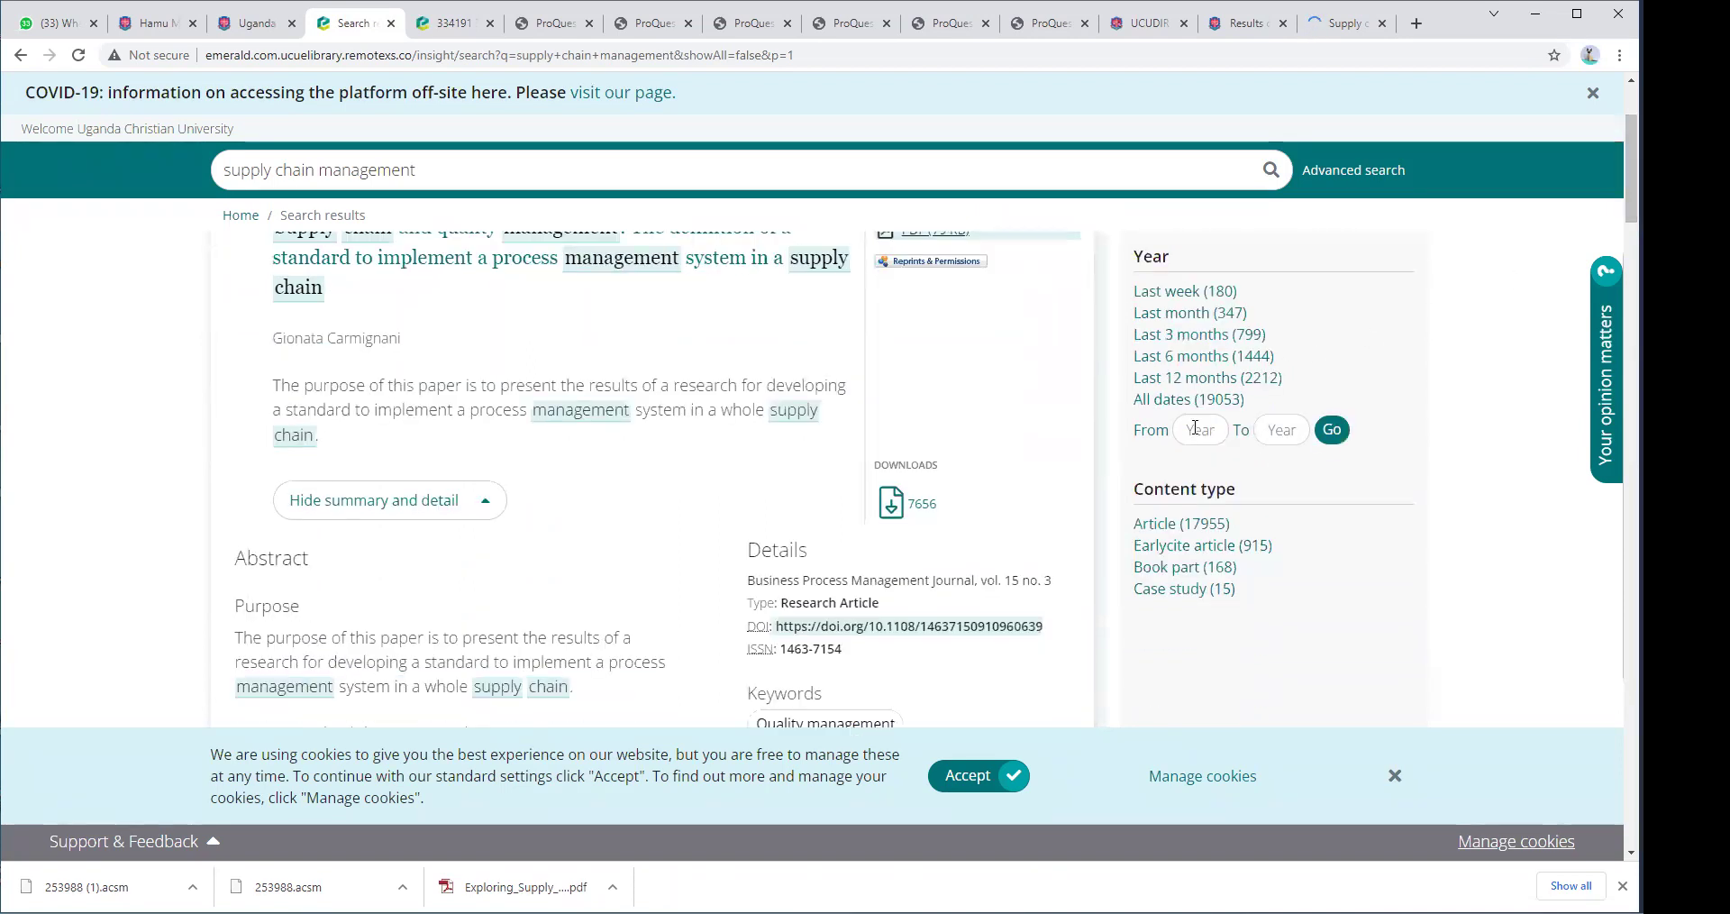
{"action": "left_click", "coordinate": [1196, 429]}
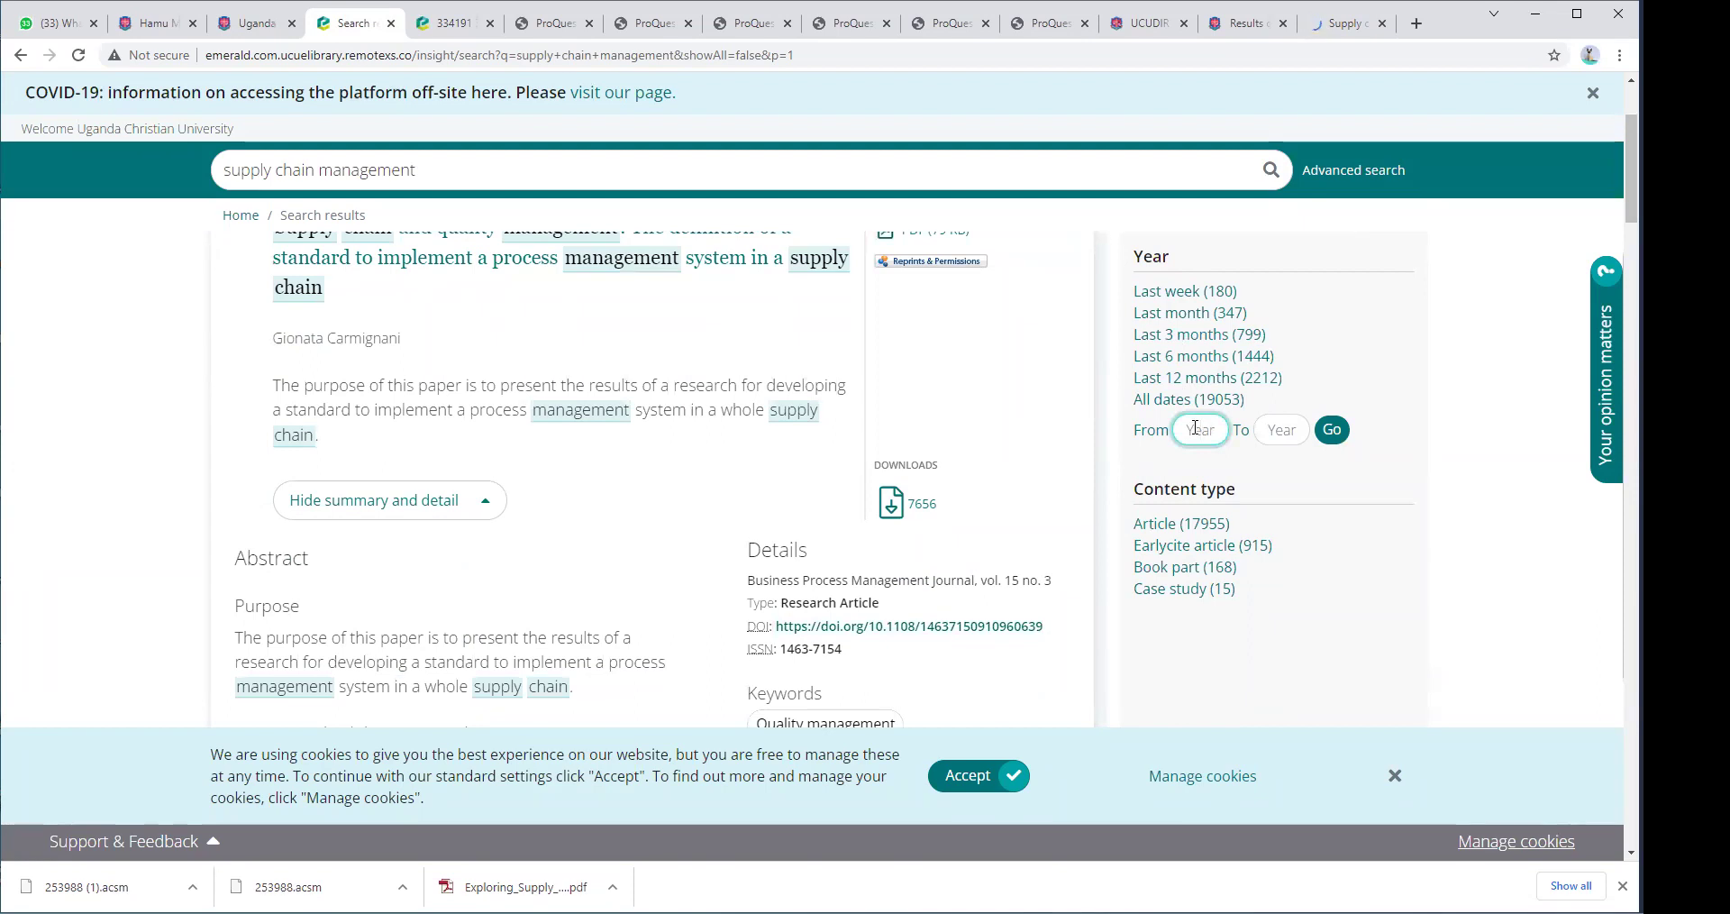
{"action": "type", "text": "2020"}
{"action": "left_click", "coordinate": [1278, 430]}
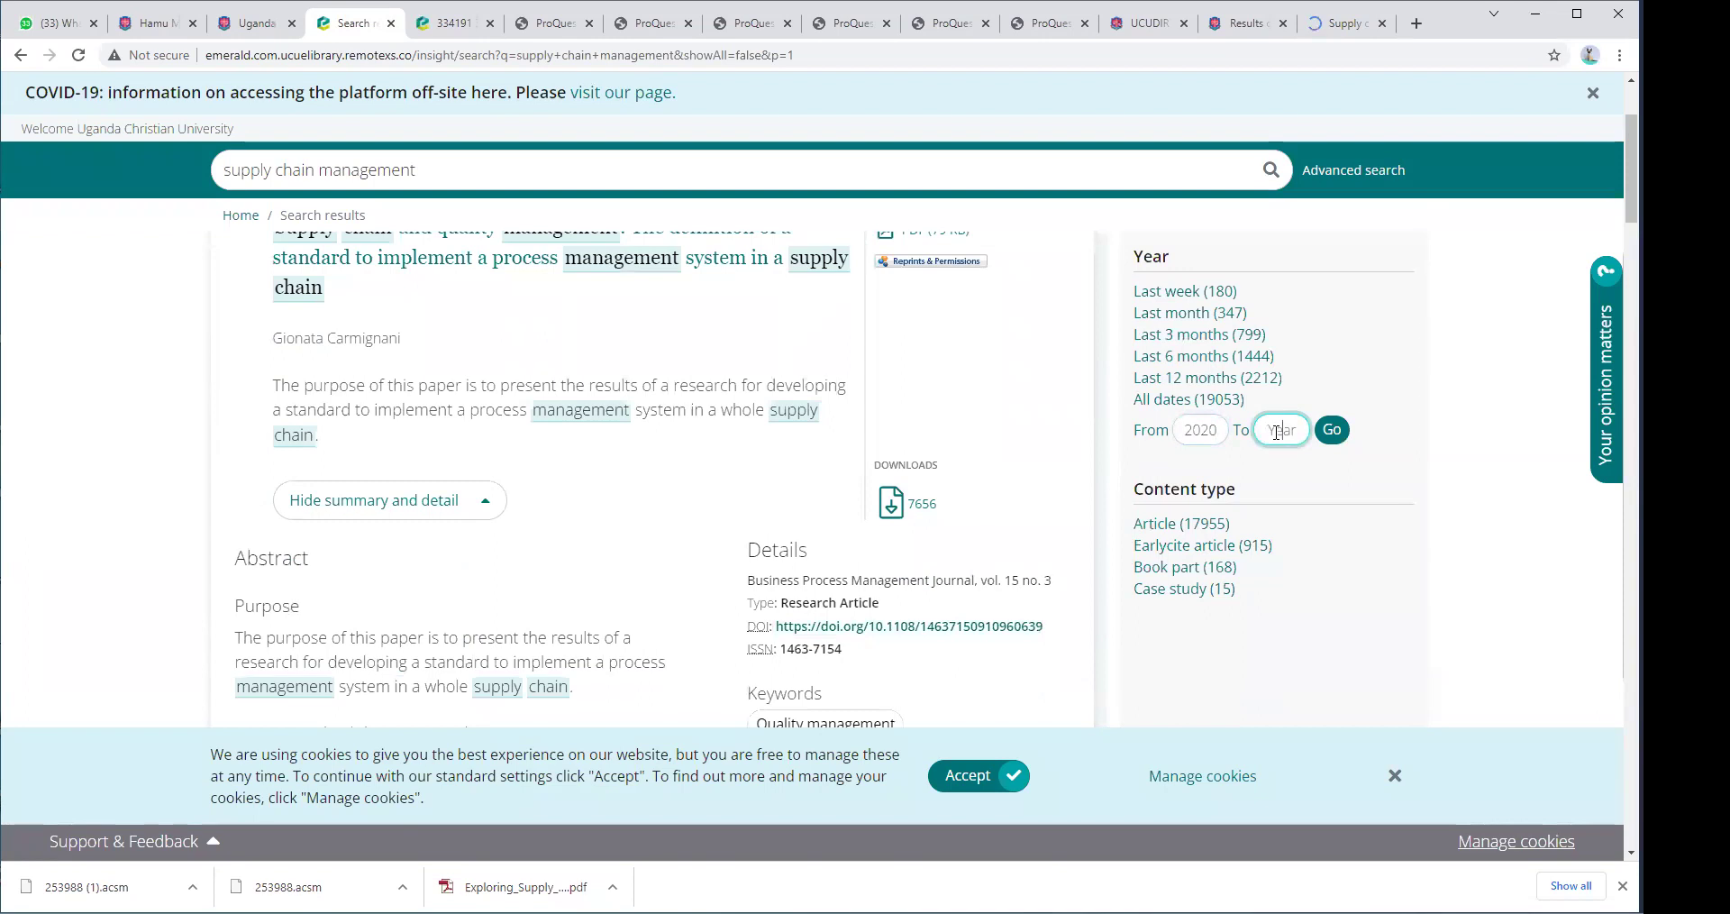
{"action": "type", "text": "2021"}
{"action": "left_click", "coordinate": [1329, 433]}
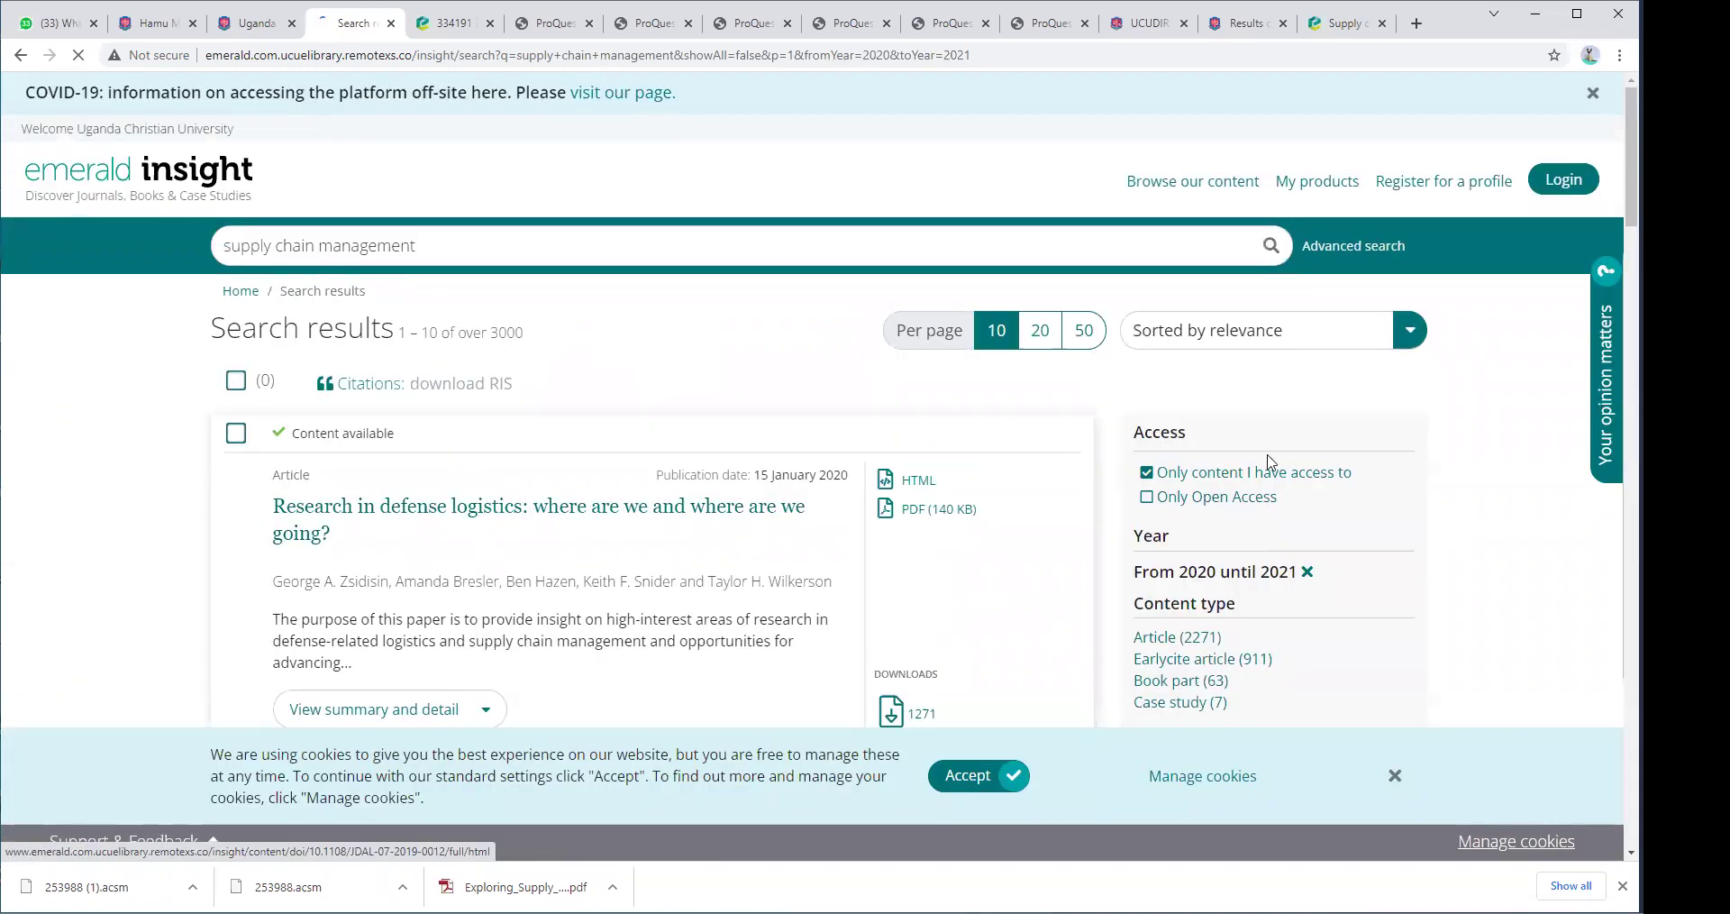
Look through the filtered Emerald articles and show 50 results per page.
{"action": "scroll", "coordinate": [1221, 649], "scroll_direction": "down", "scroll_amount": 3}
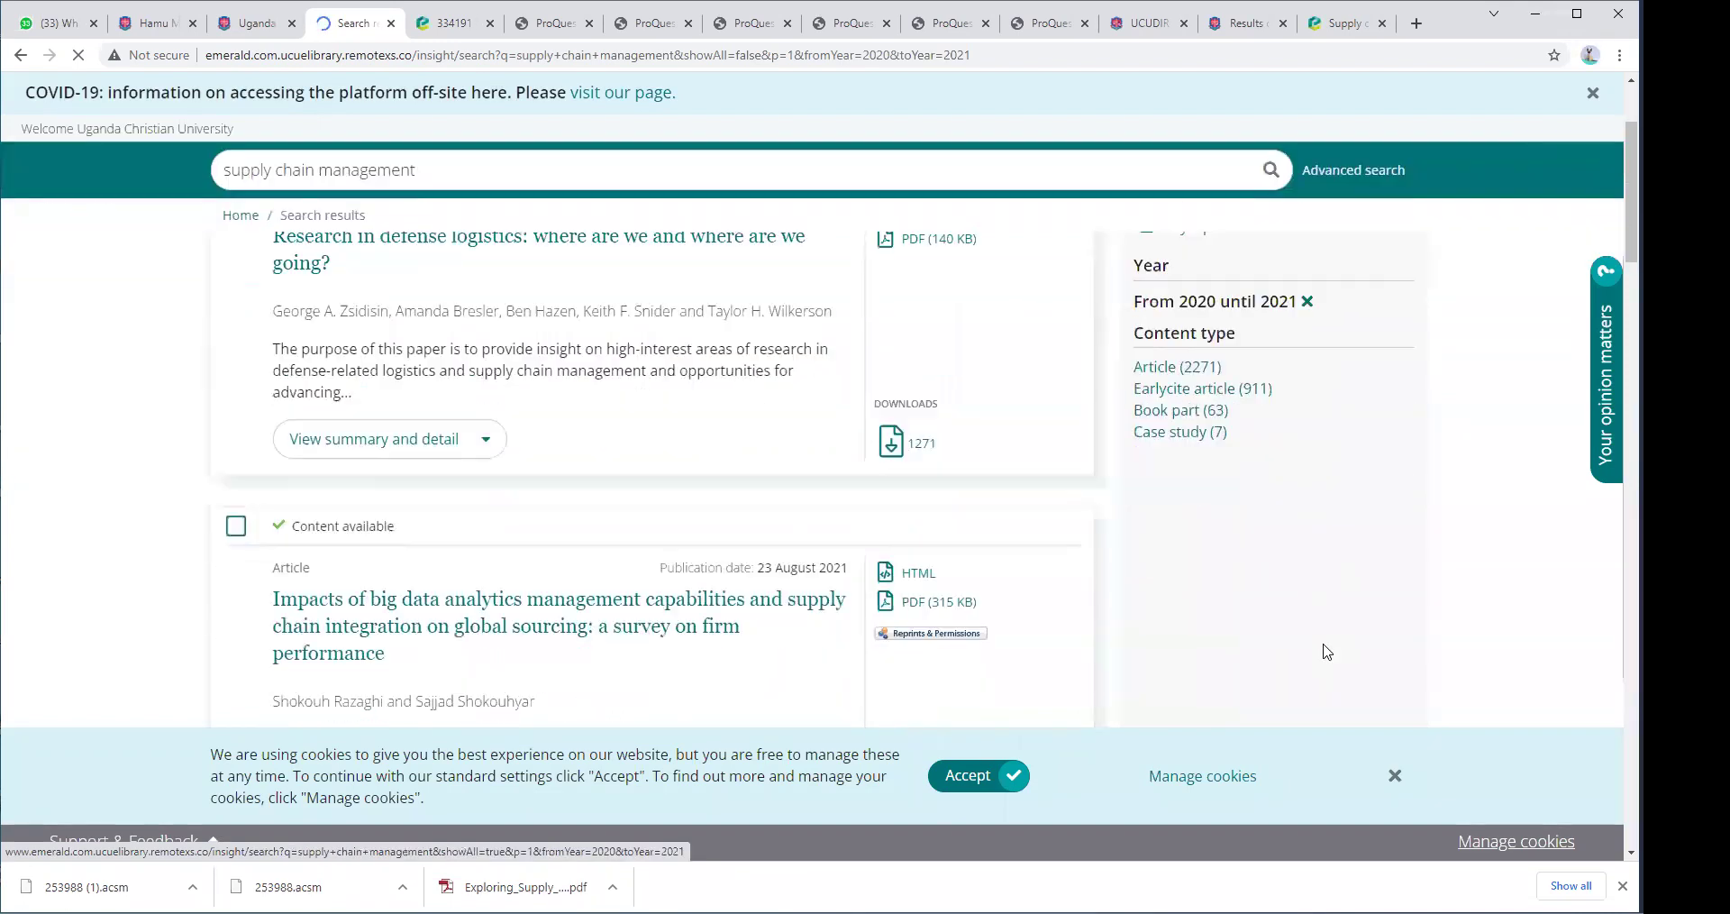
{"action": "scroll", "coordinate": [1327, 651], "scroll_direction": "down", "scroll_amount": 3}
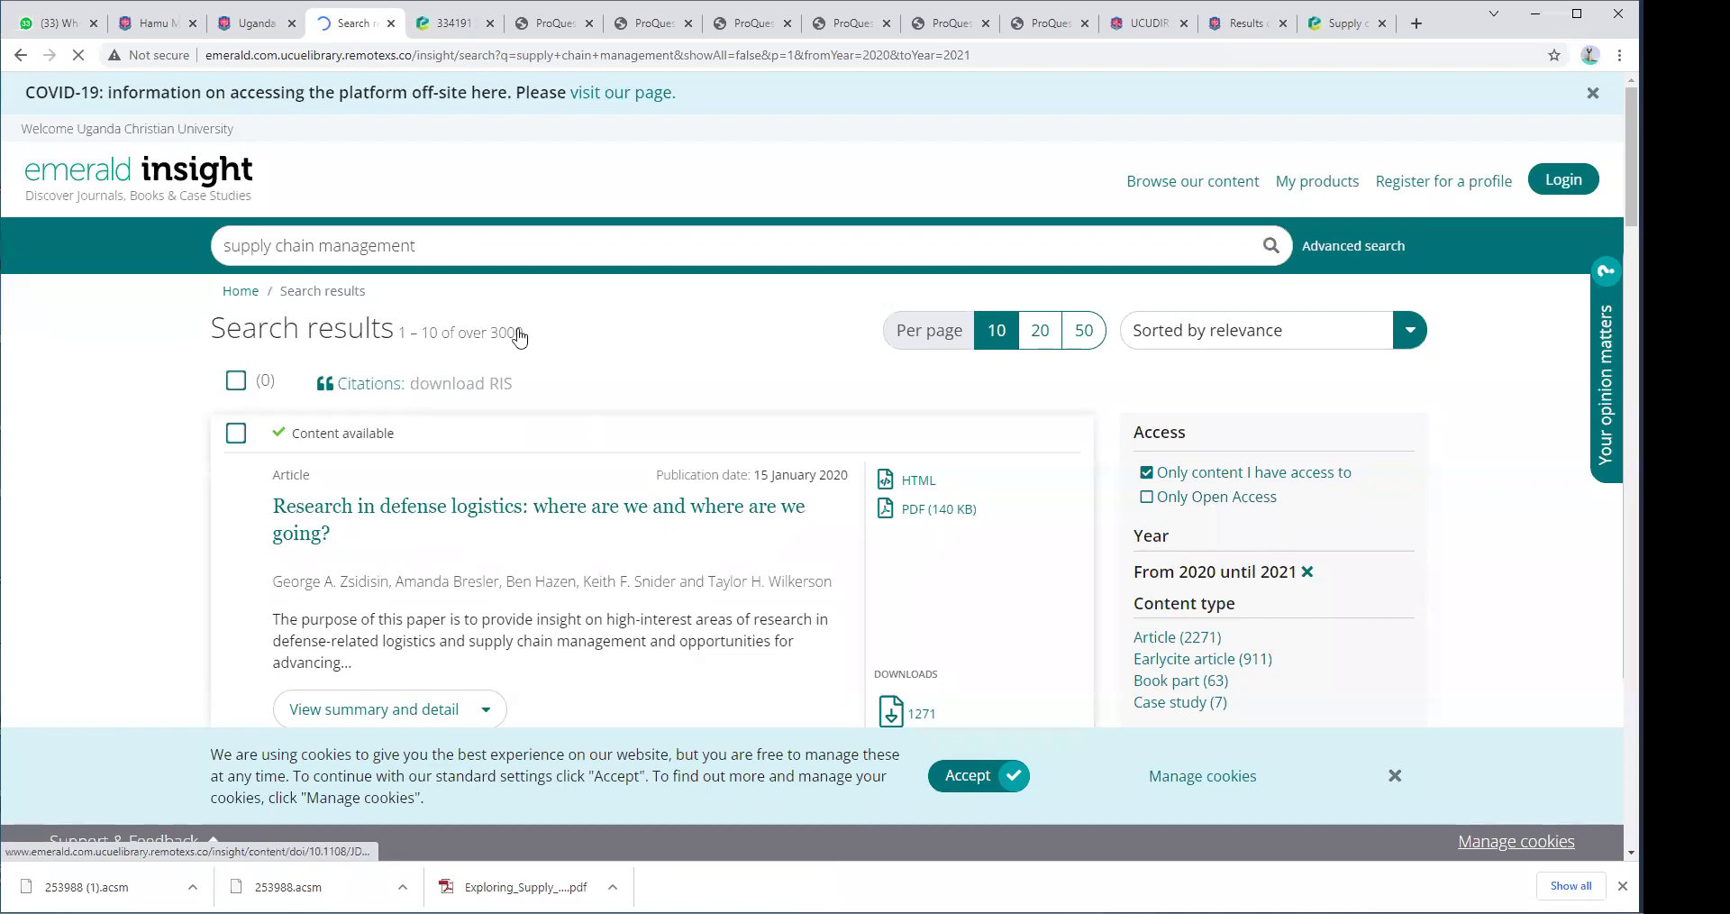
{"action": "left_click", "coordinate": [1086, 333]}
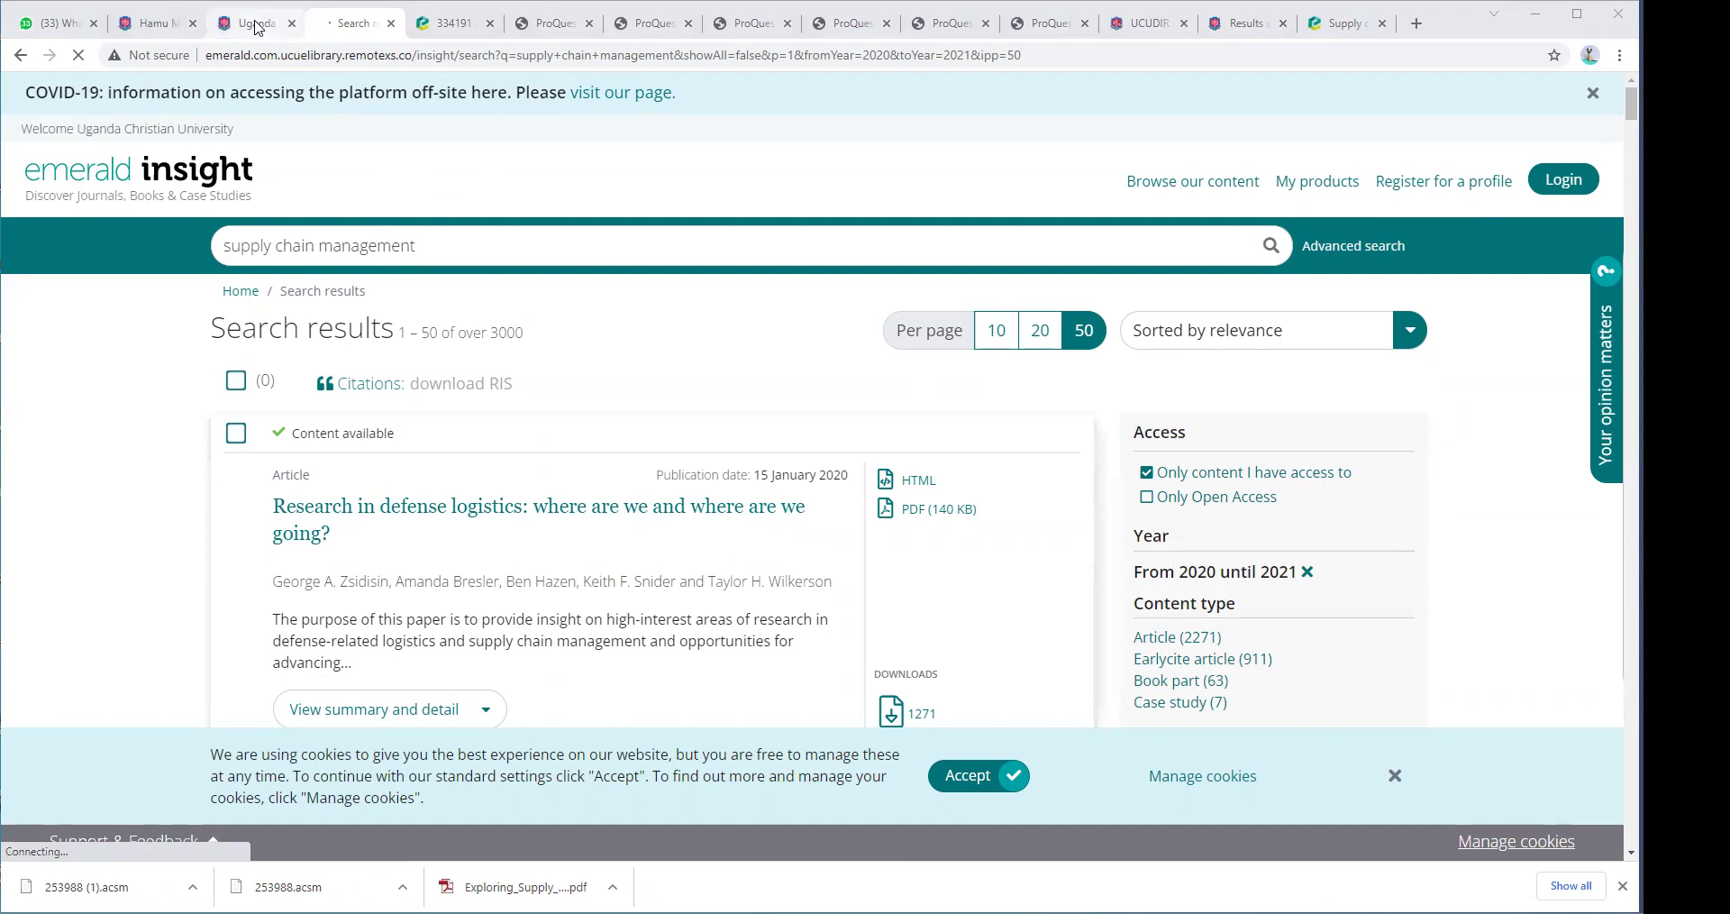
Open JSTOR (Journal Storage) in a new tab from the e-library portal's favourite databases and dismiss its cookie notice.
{"action": "key", "text": "ctrl+shift+Tab"}
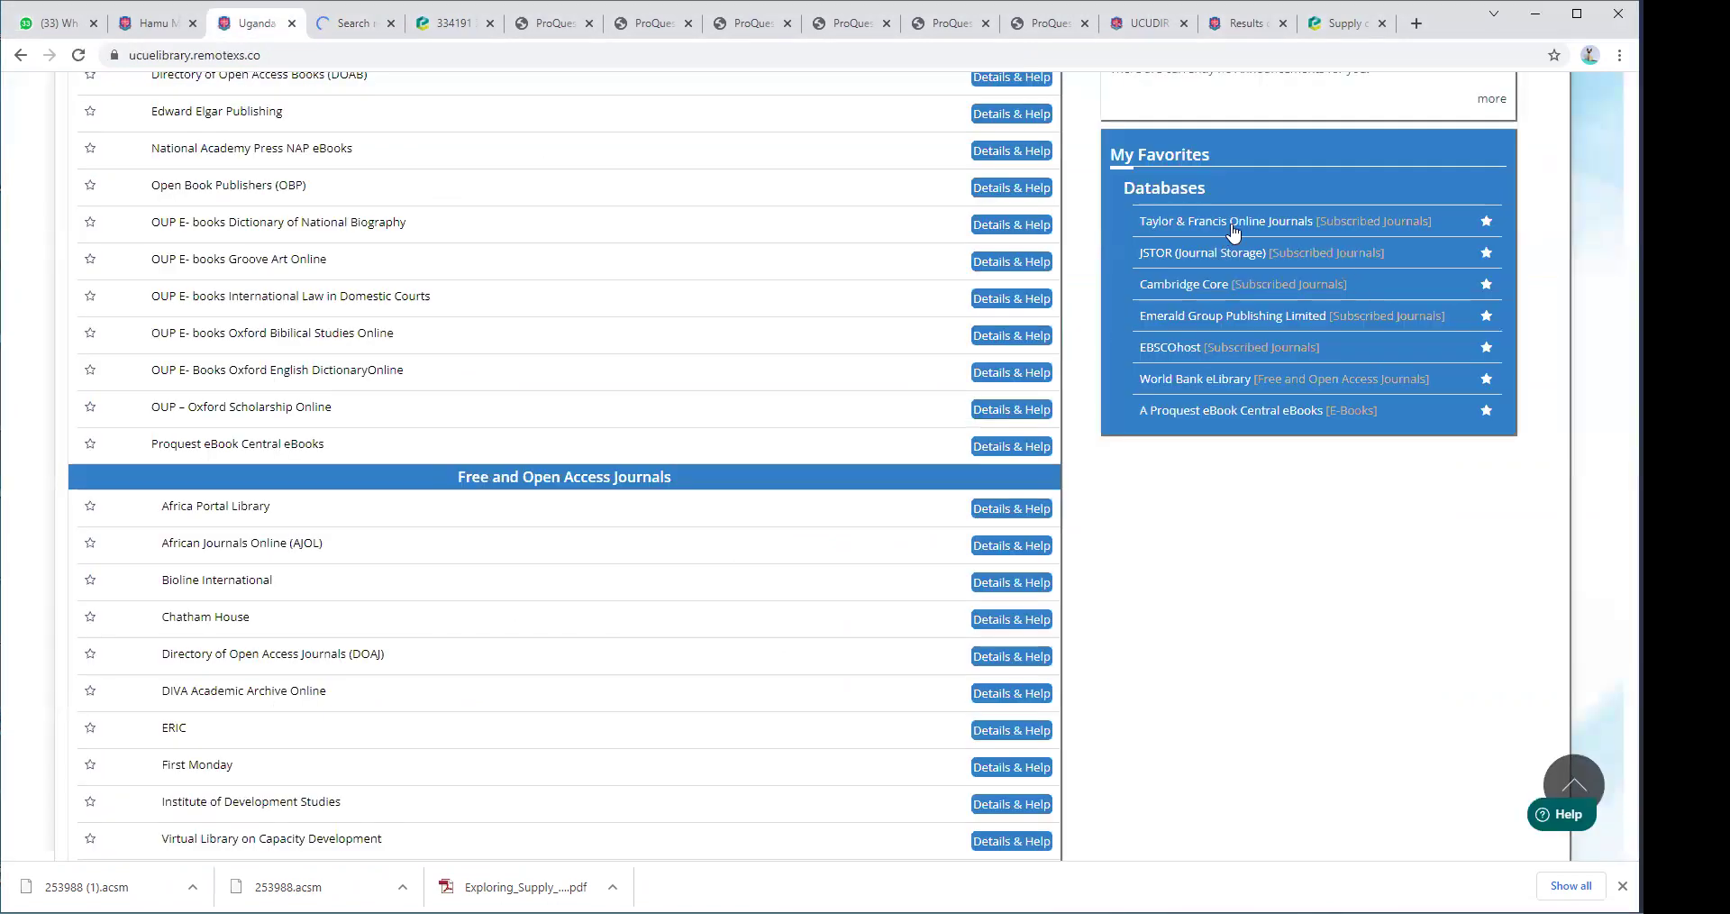
{"action": "right_click", "coordinate": [1221, 257]}
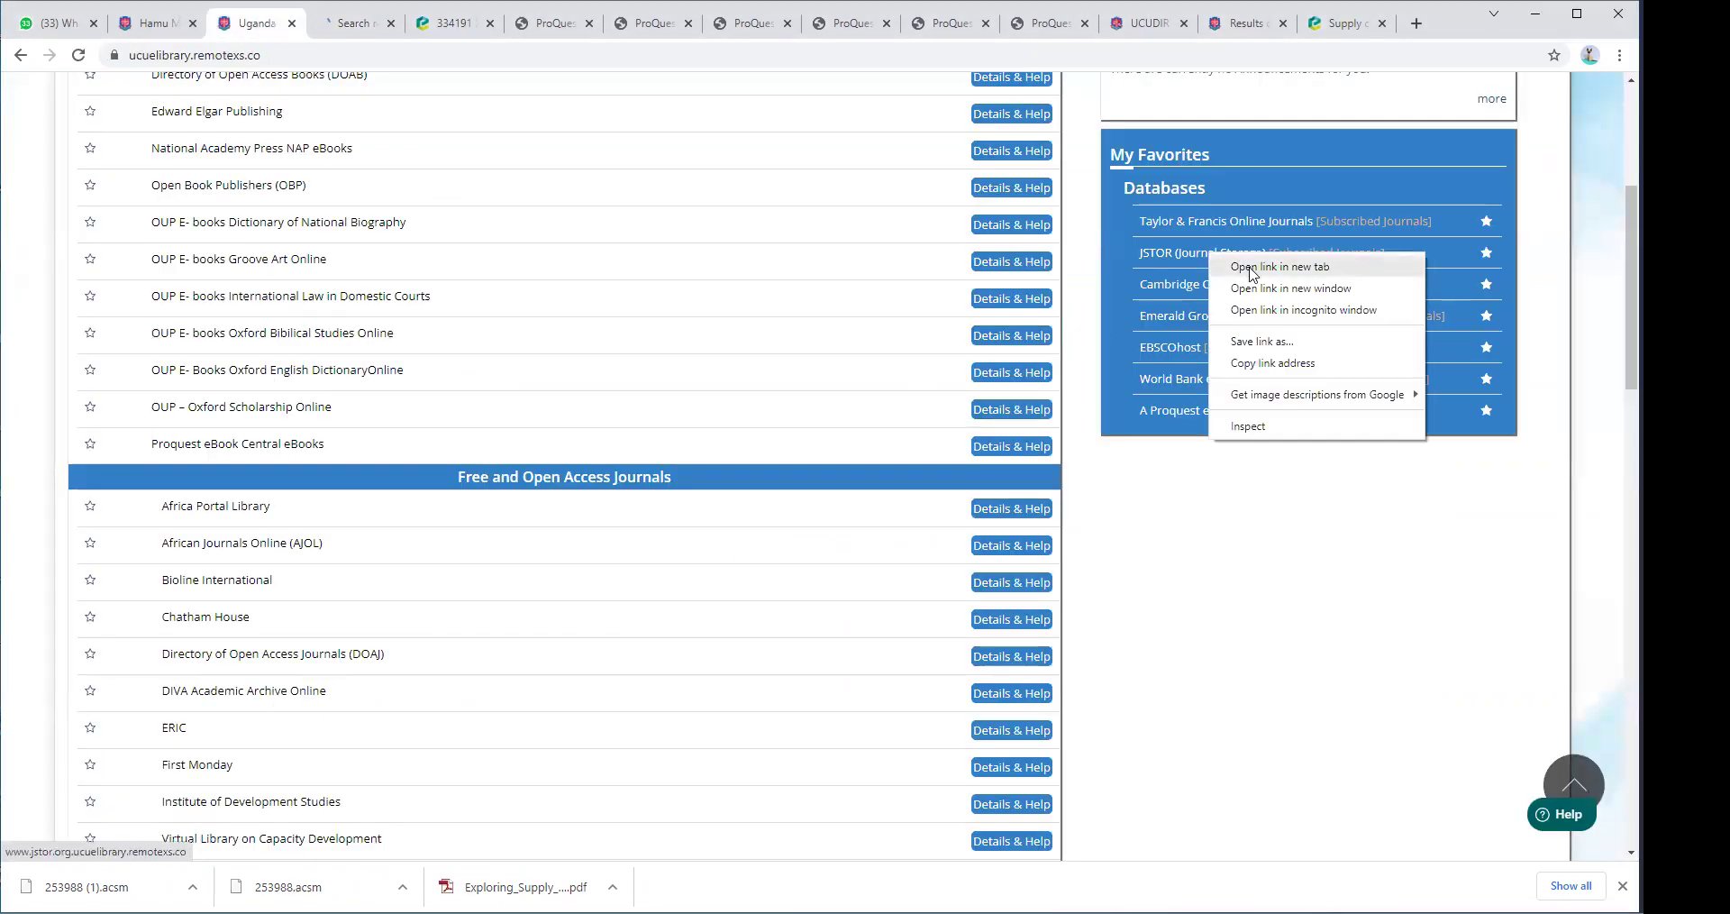
{"action": "left_click", "coordinate": [1257, 267]}
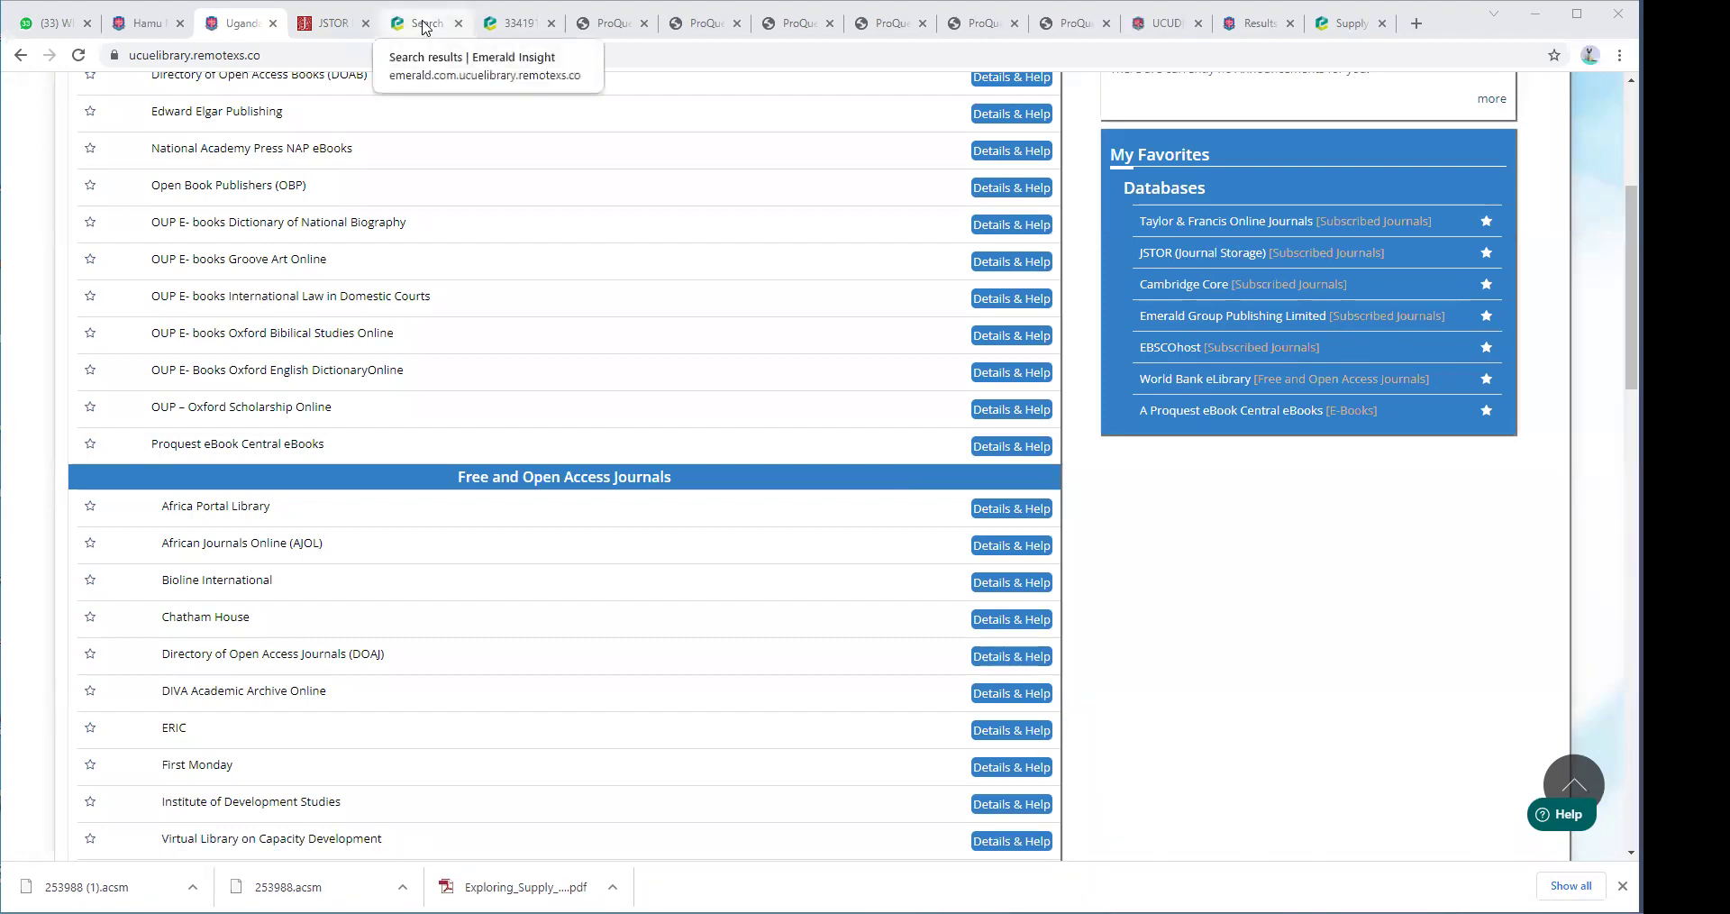
{"action": "left_click", "coordinate": [333, 25]}
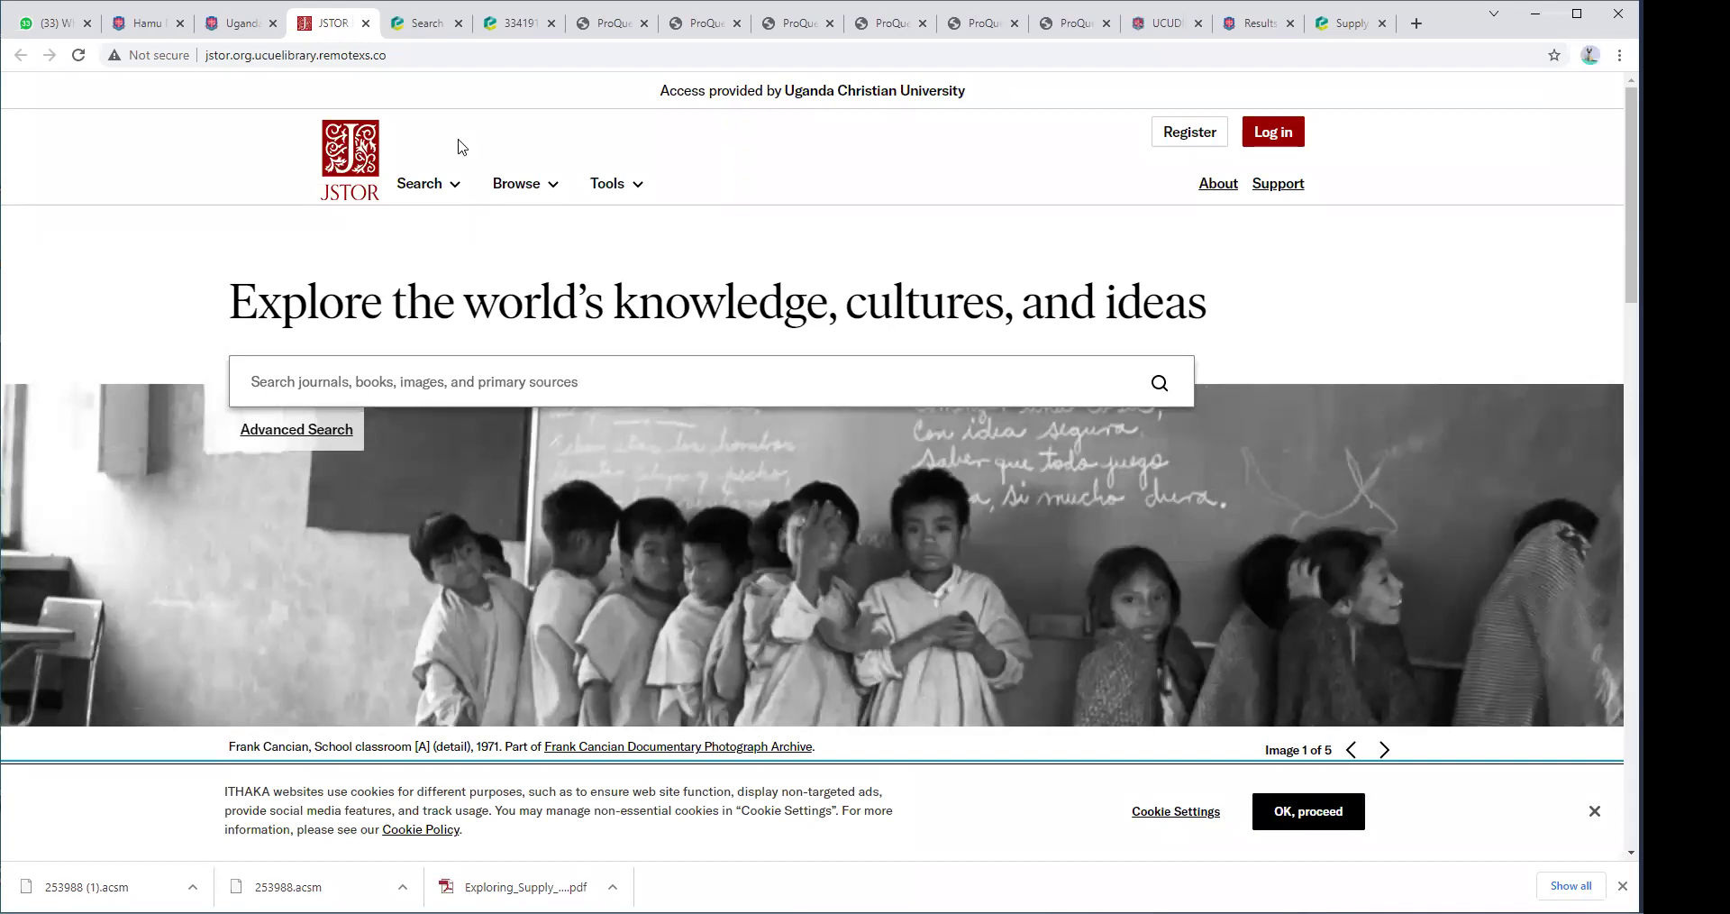
{"action": "left_click", "coordinate": [521, 185]}
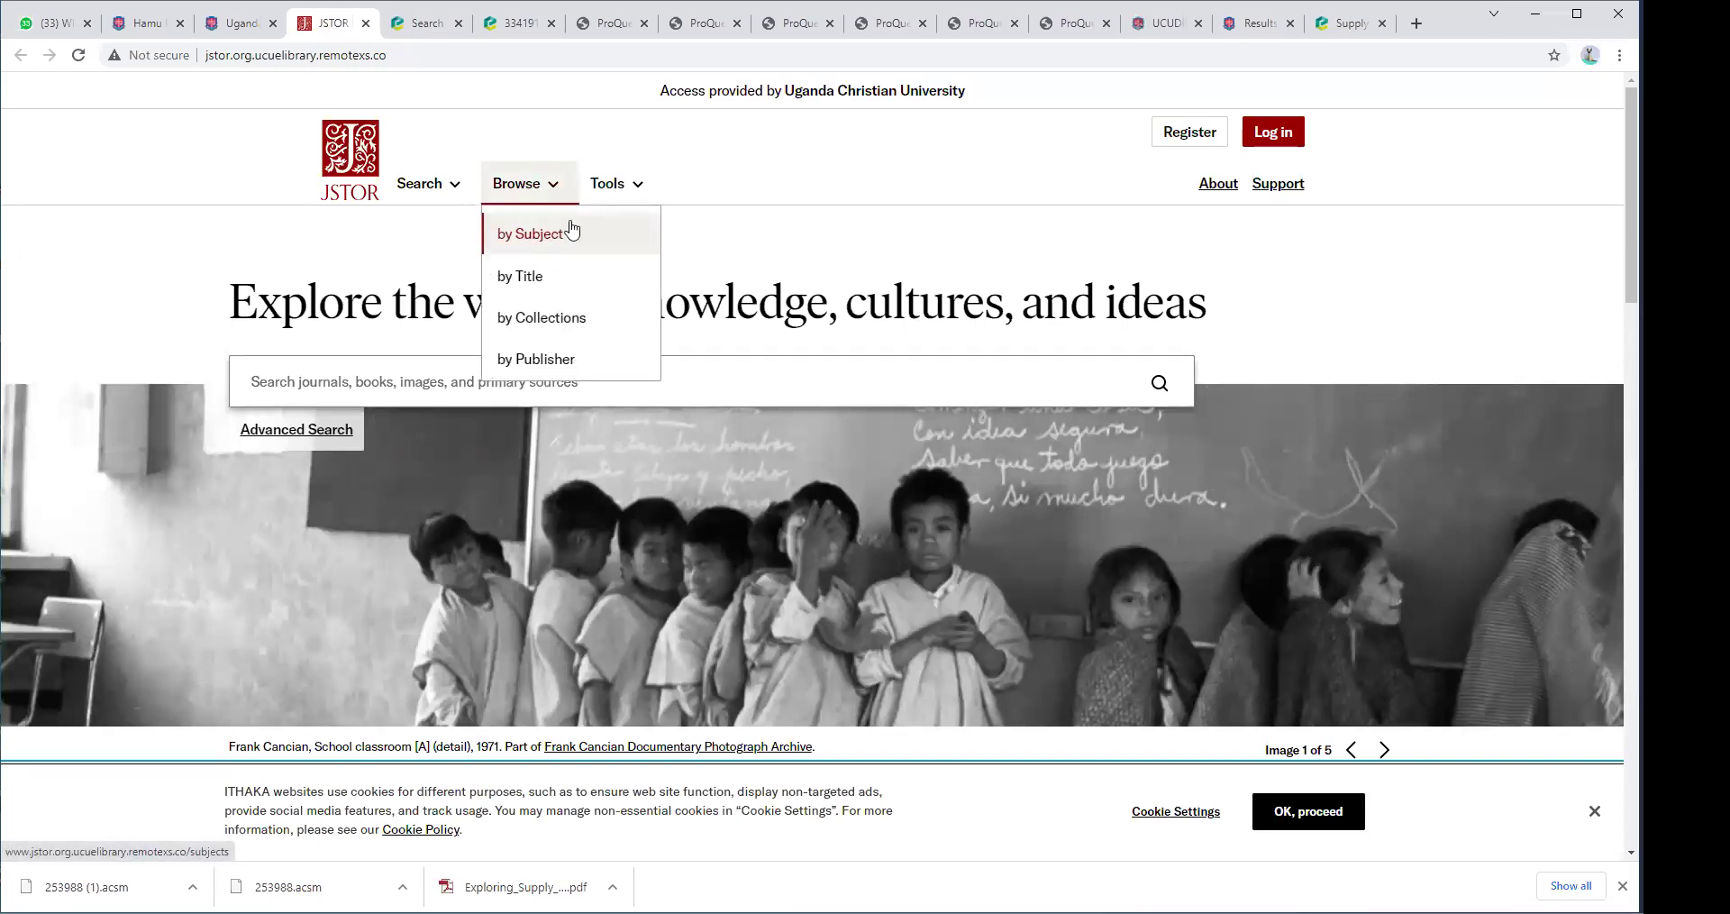
{"action": "left_click", "coordinate": [1596, 815]}
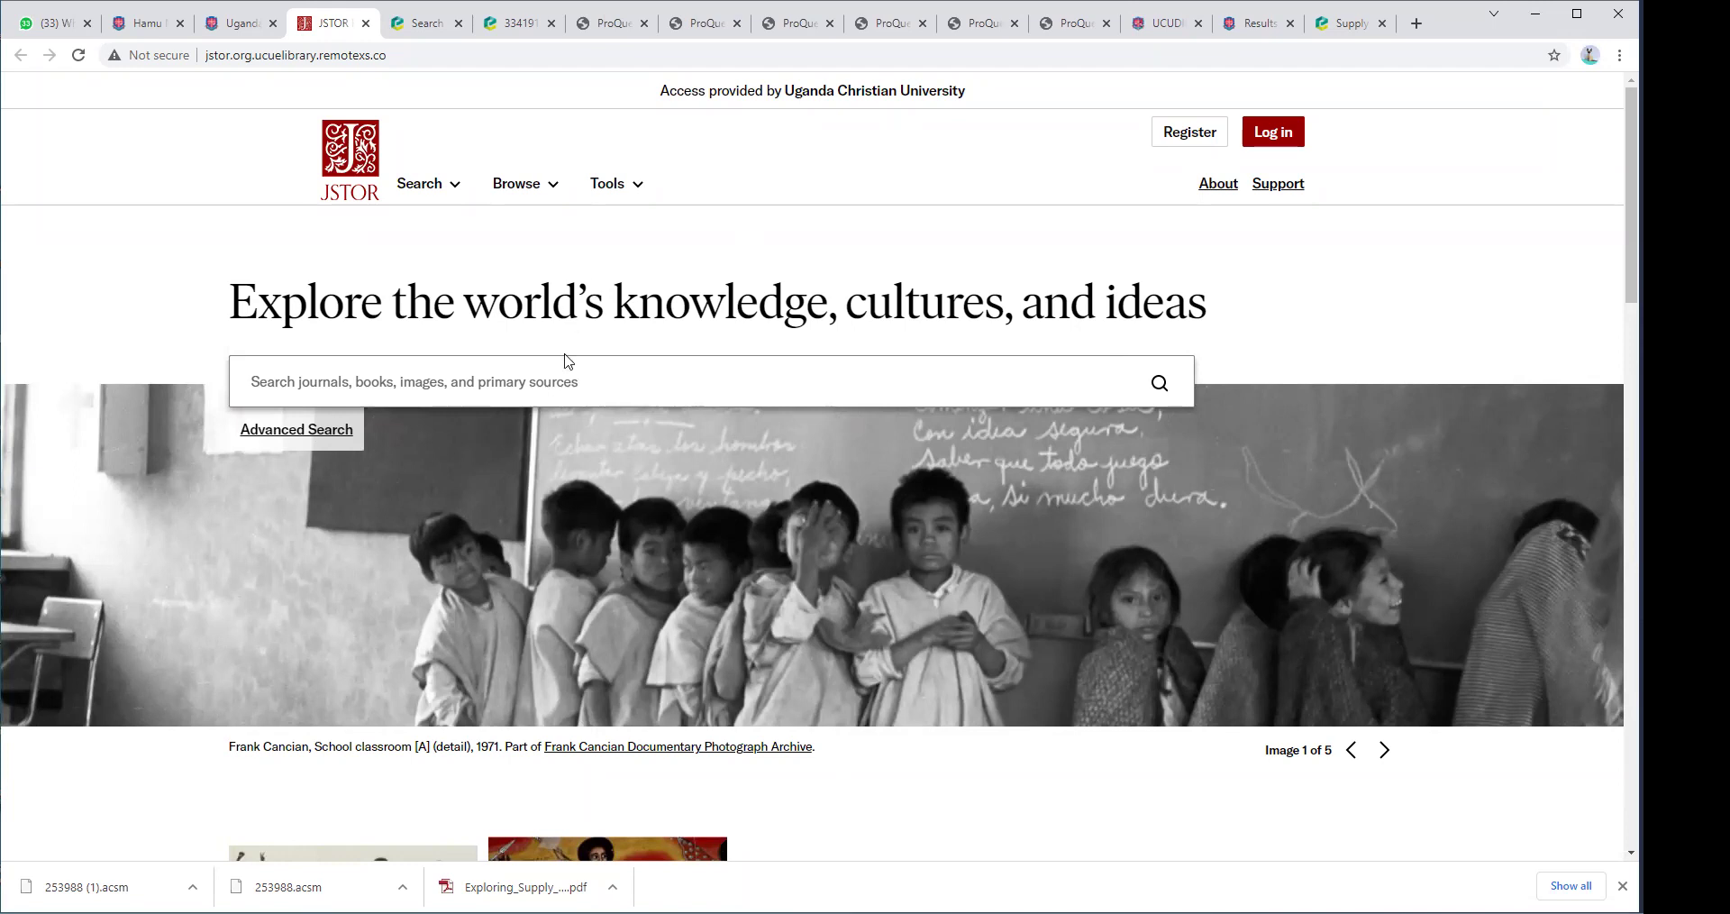
Open JSTOR's subject browsing page in a new tab, switch to it, and dismiss its cookie notice.
{"action": "left_click", "coordinate": [545, 185]}
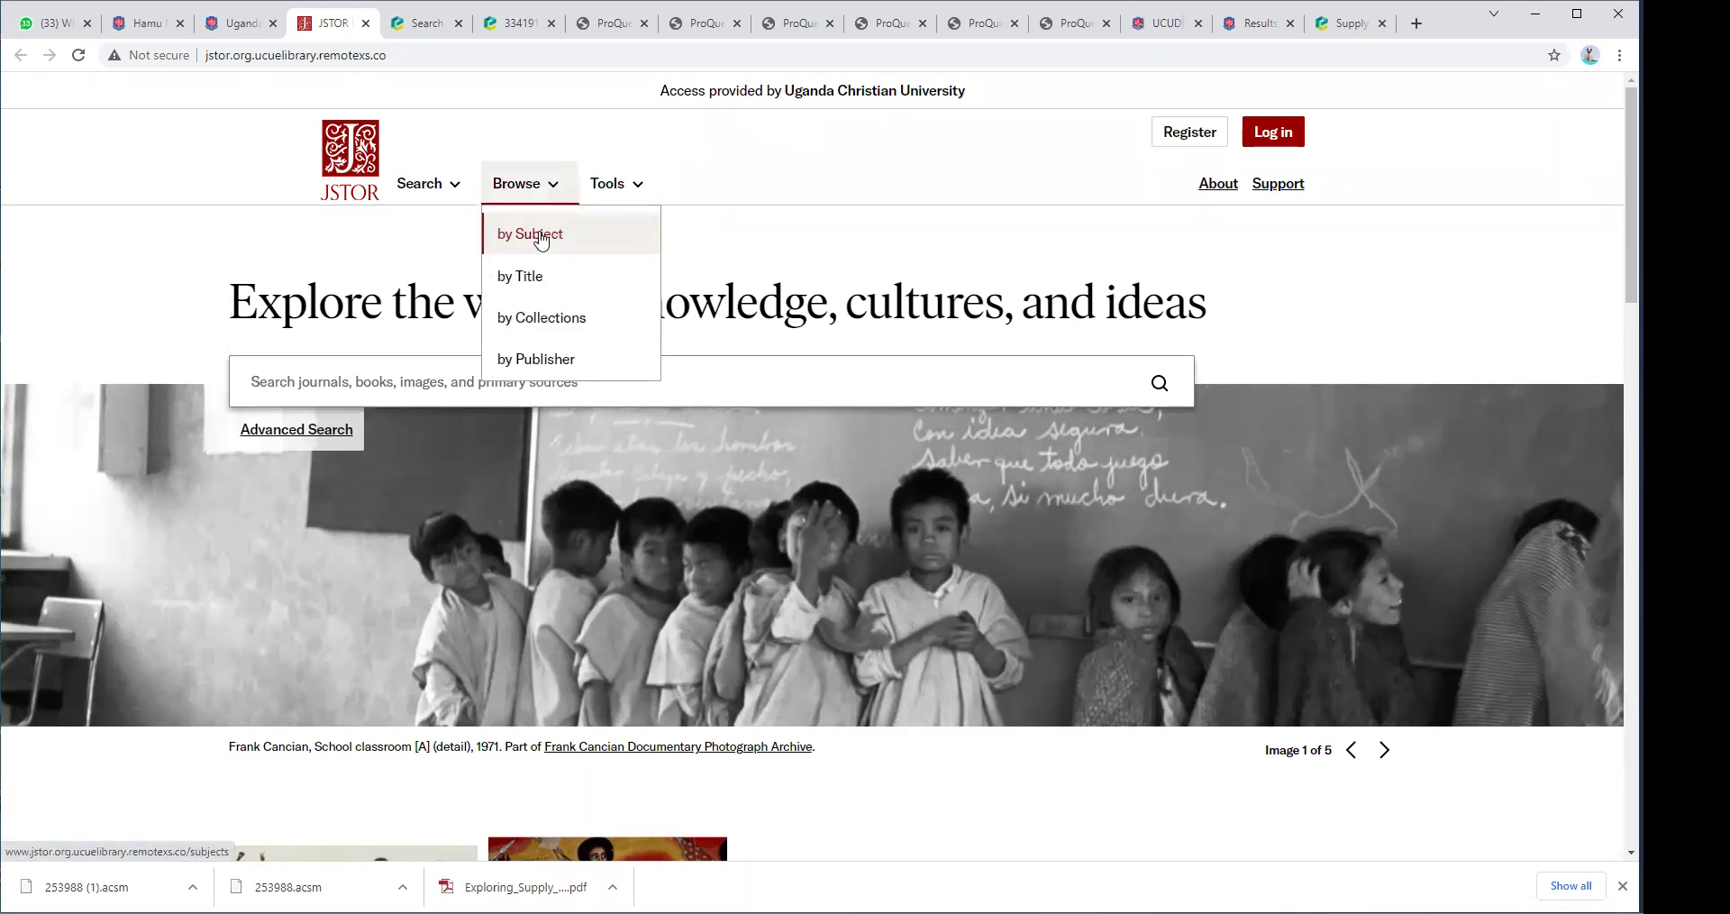
{"action": "right_click", "coordinate": [587, 252]}
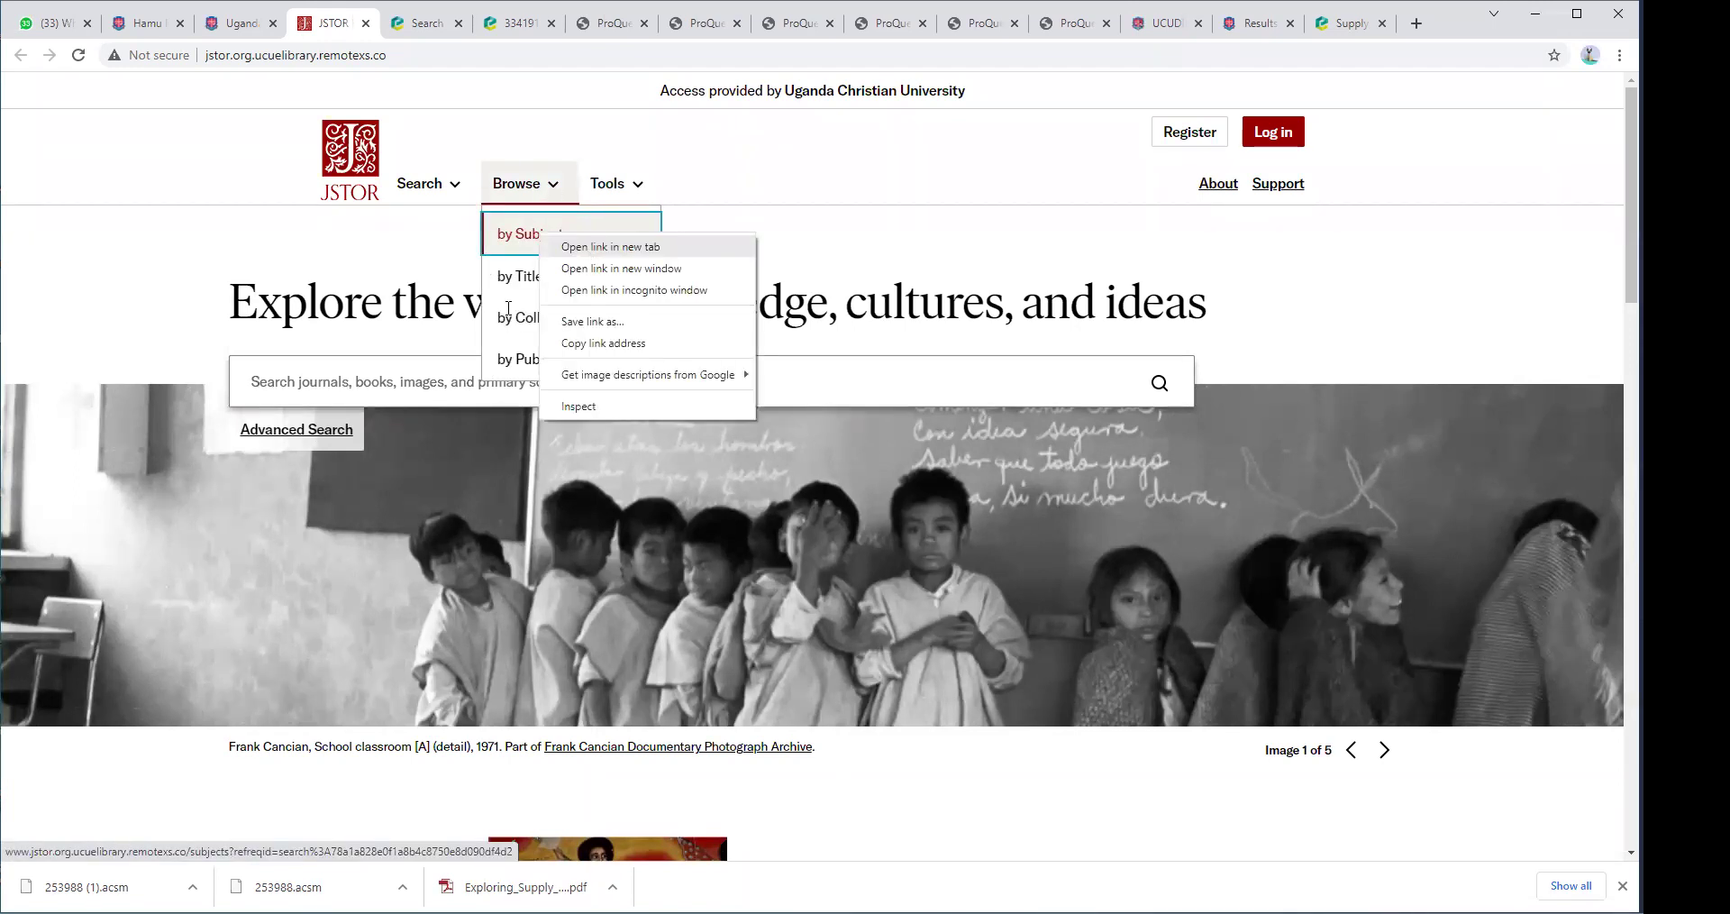
{"action": "key", "text": "Return"}
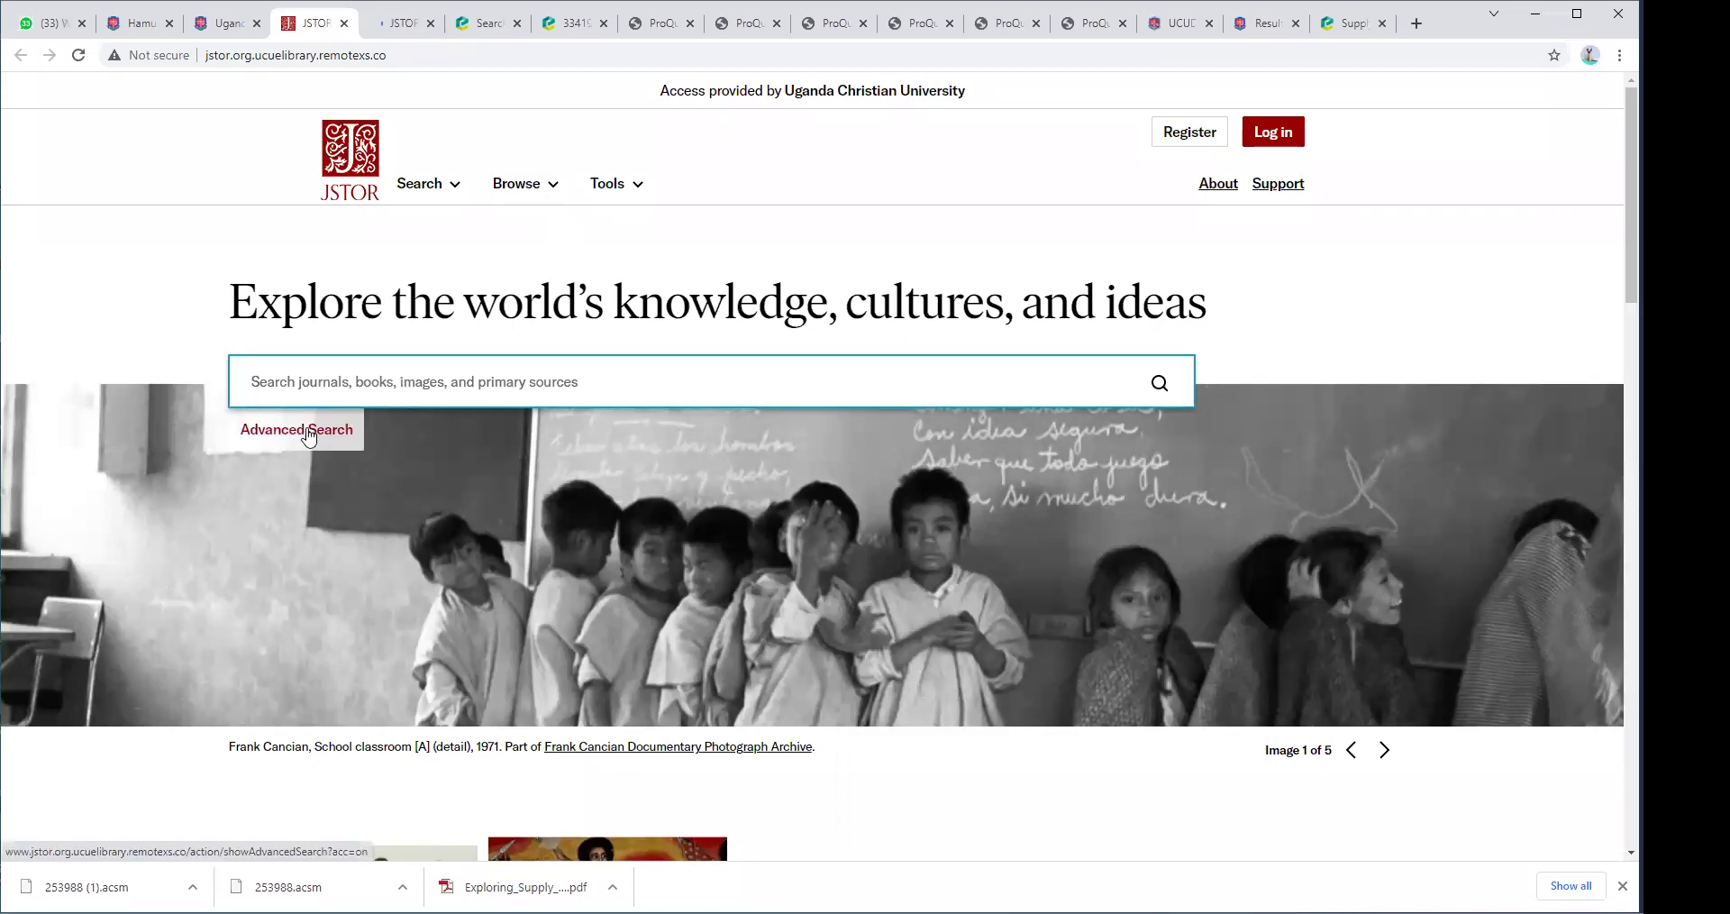
{"action": "key", "text": "ctrl+Tab"}
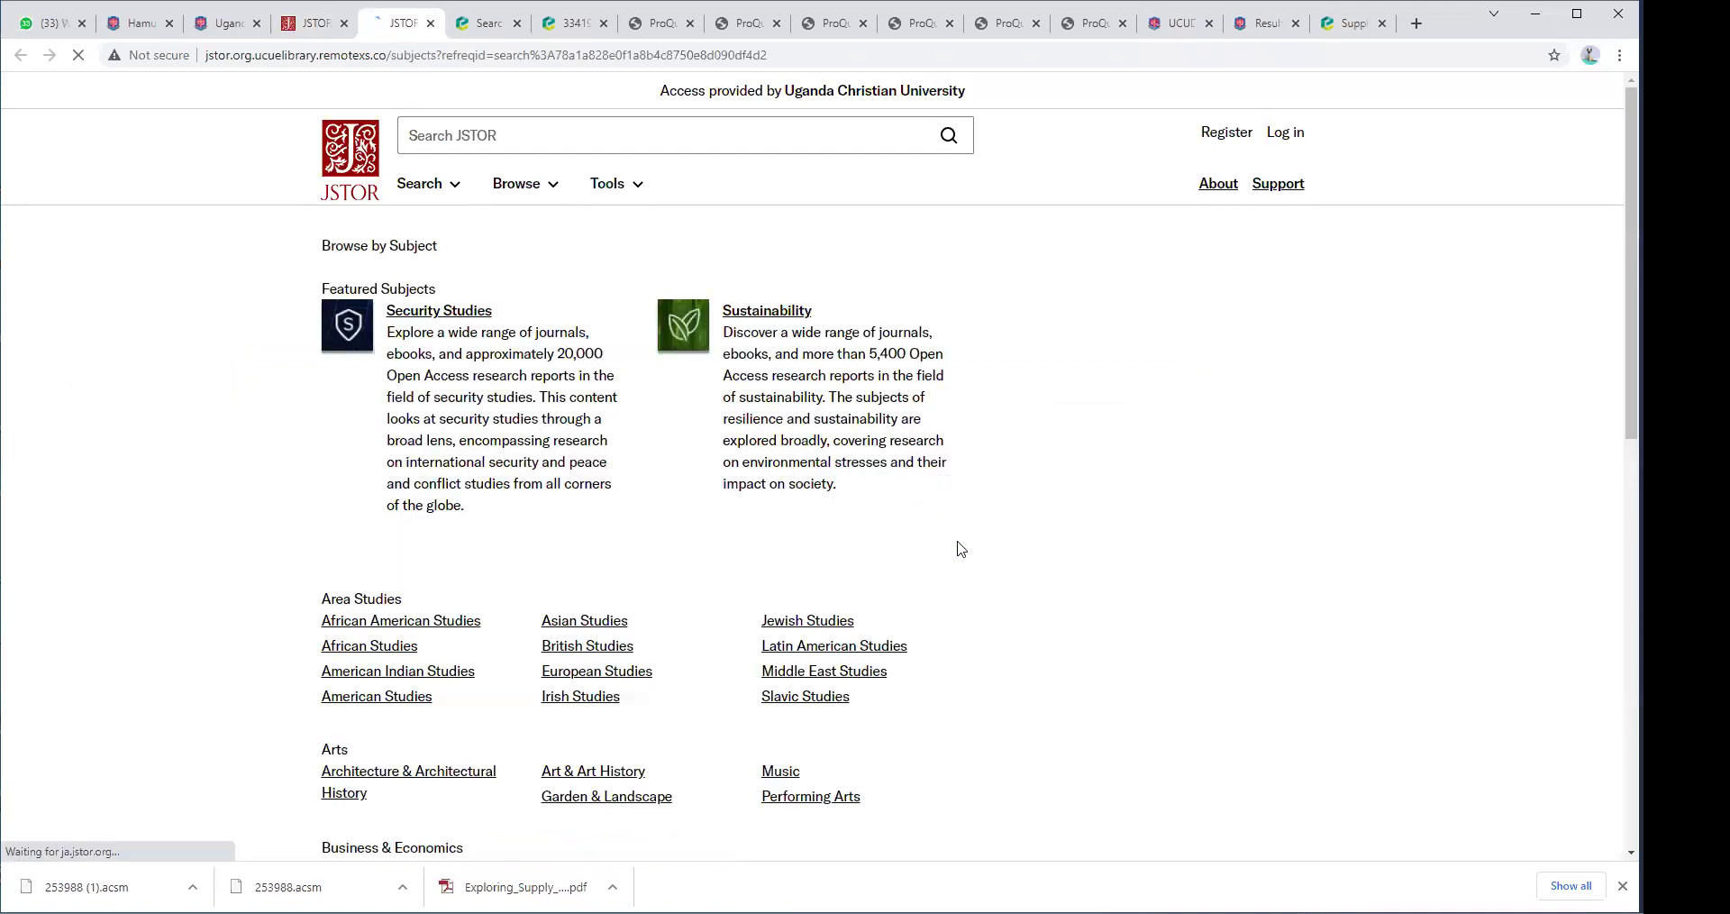
{"action": "scroll", "coordinate": [961, 549], "scroll_direction": "down", "scroll_amount": 5}
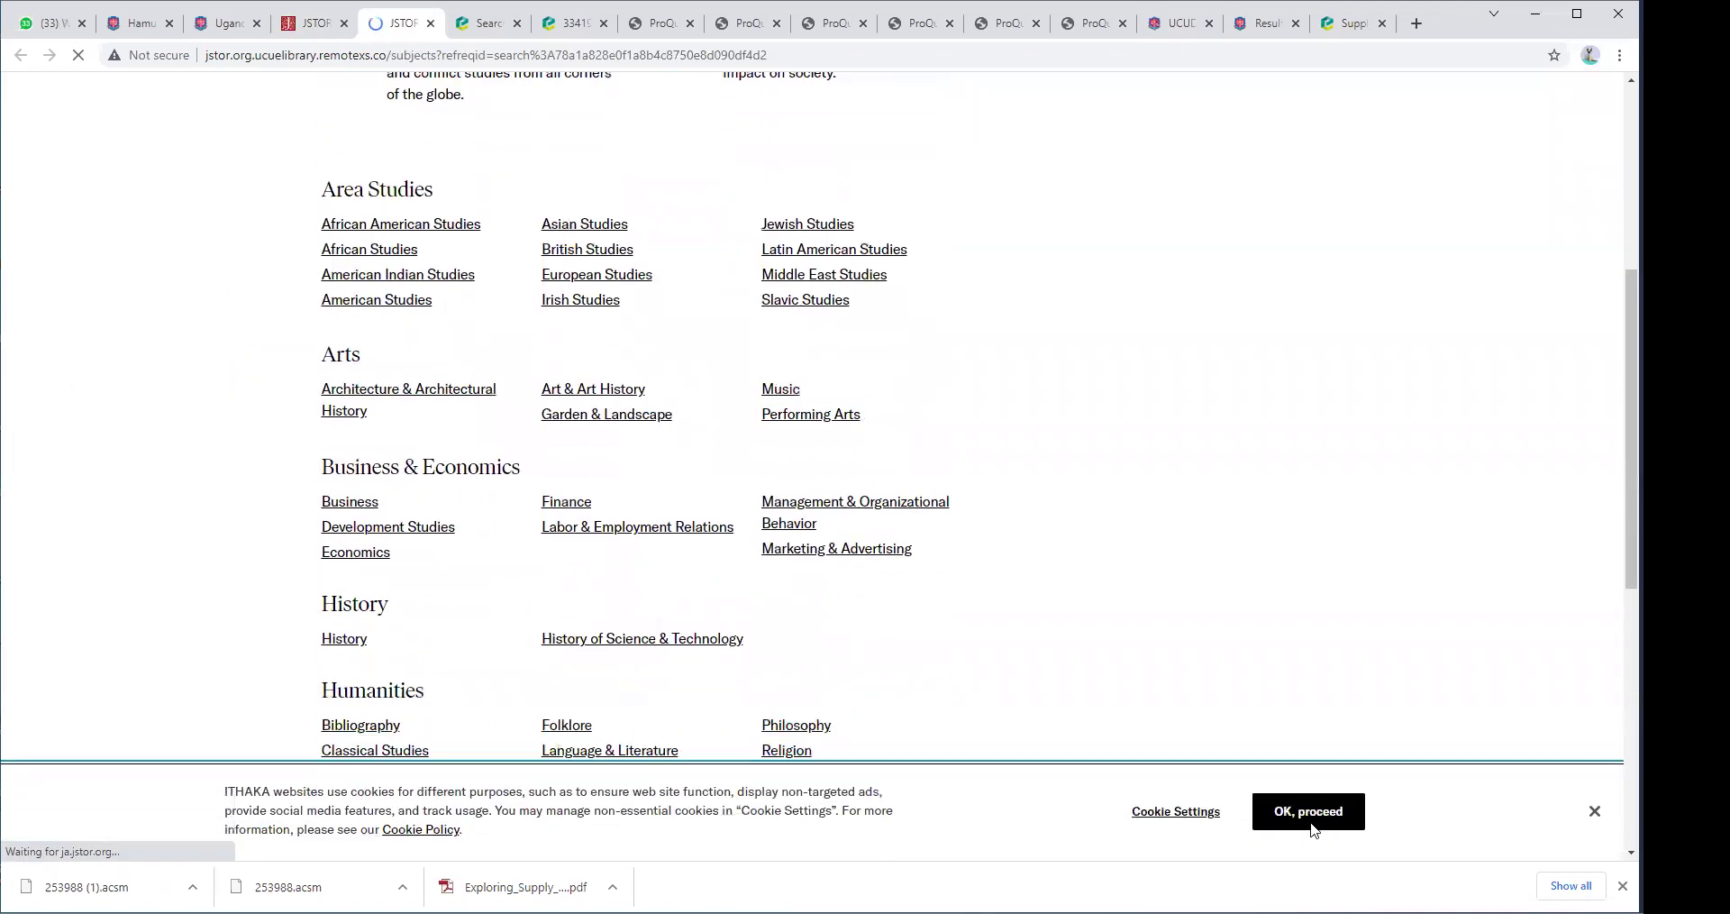
{"action": "left_click", "coordinate": [1594, 811]}
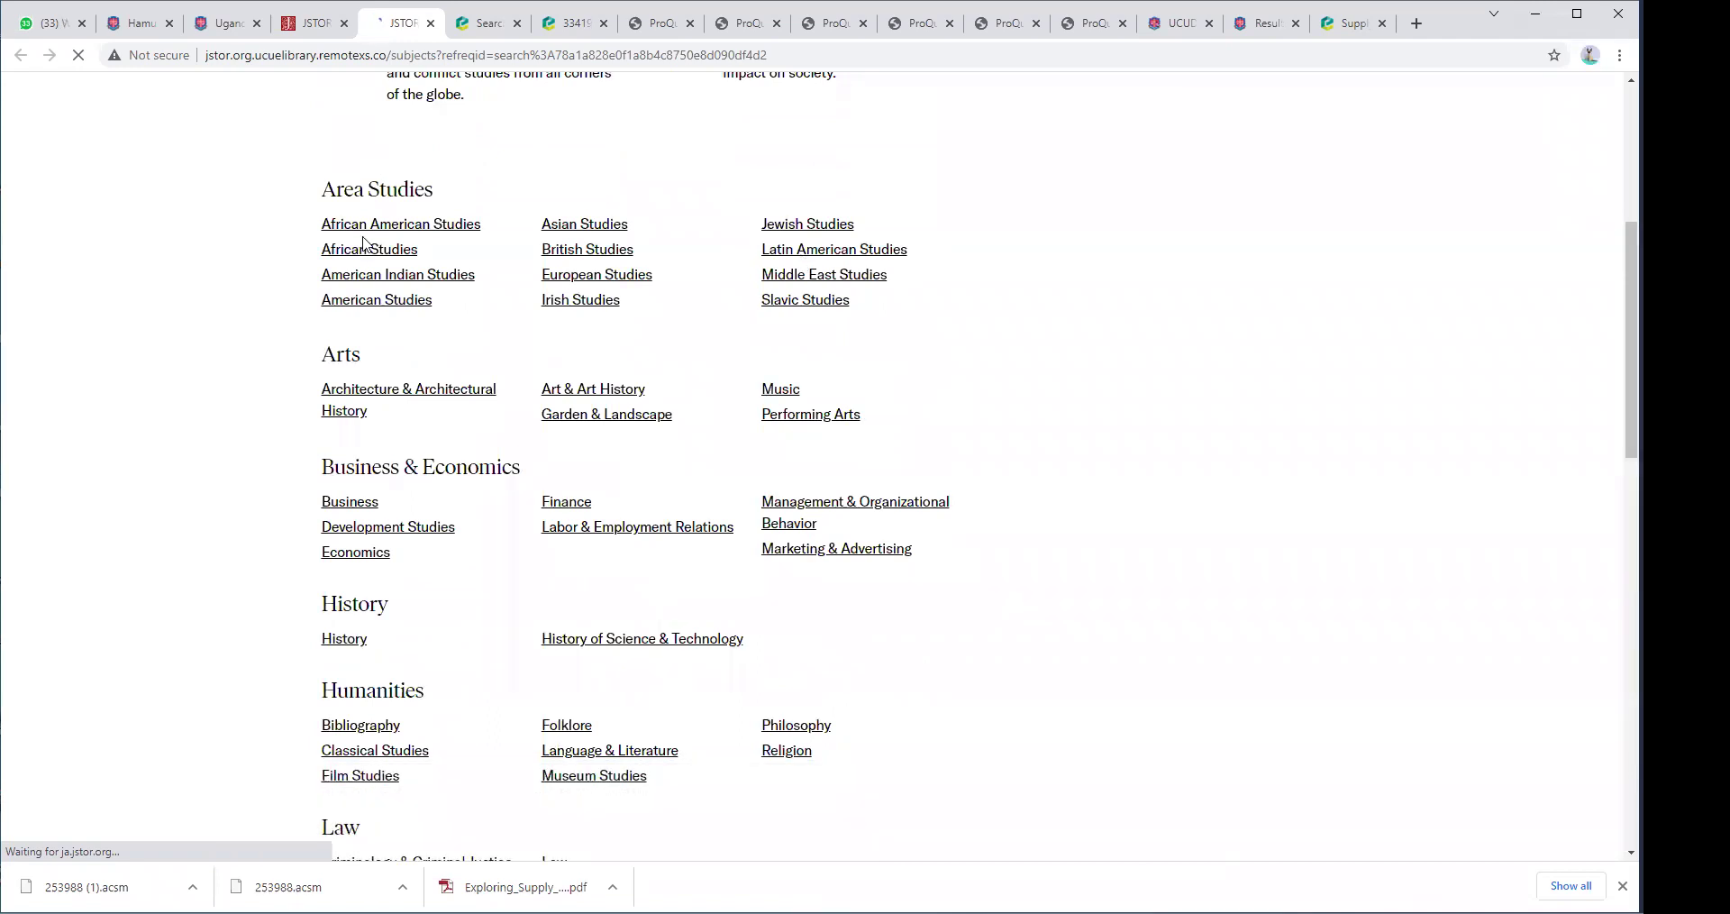
Open the Marketing & Advertising subject under Business & Economics, dismiss the cookie notice, and point out its search fields.
{"action": "scroll", "coordinate": [950, 352], "scroll_direction": "down", "scroll_amount": 3}
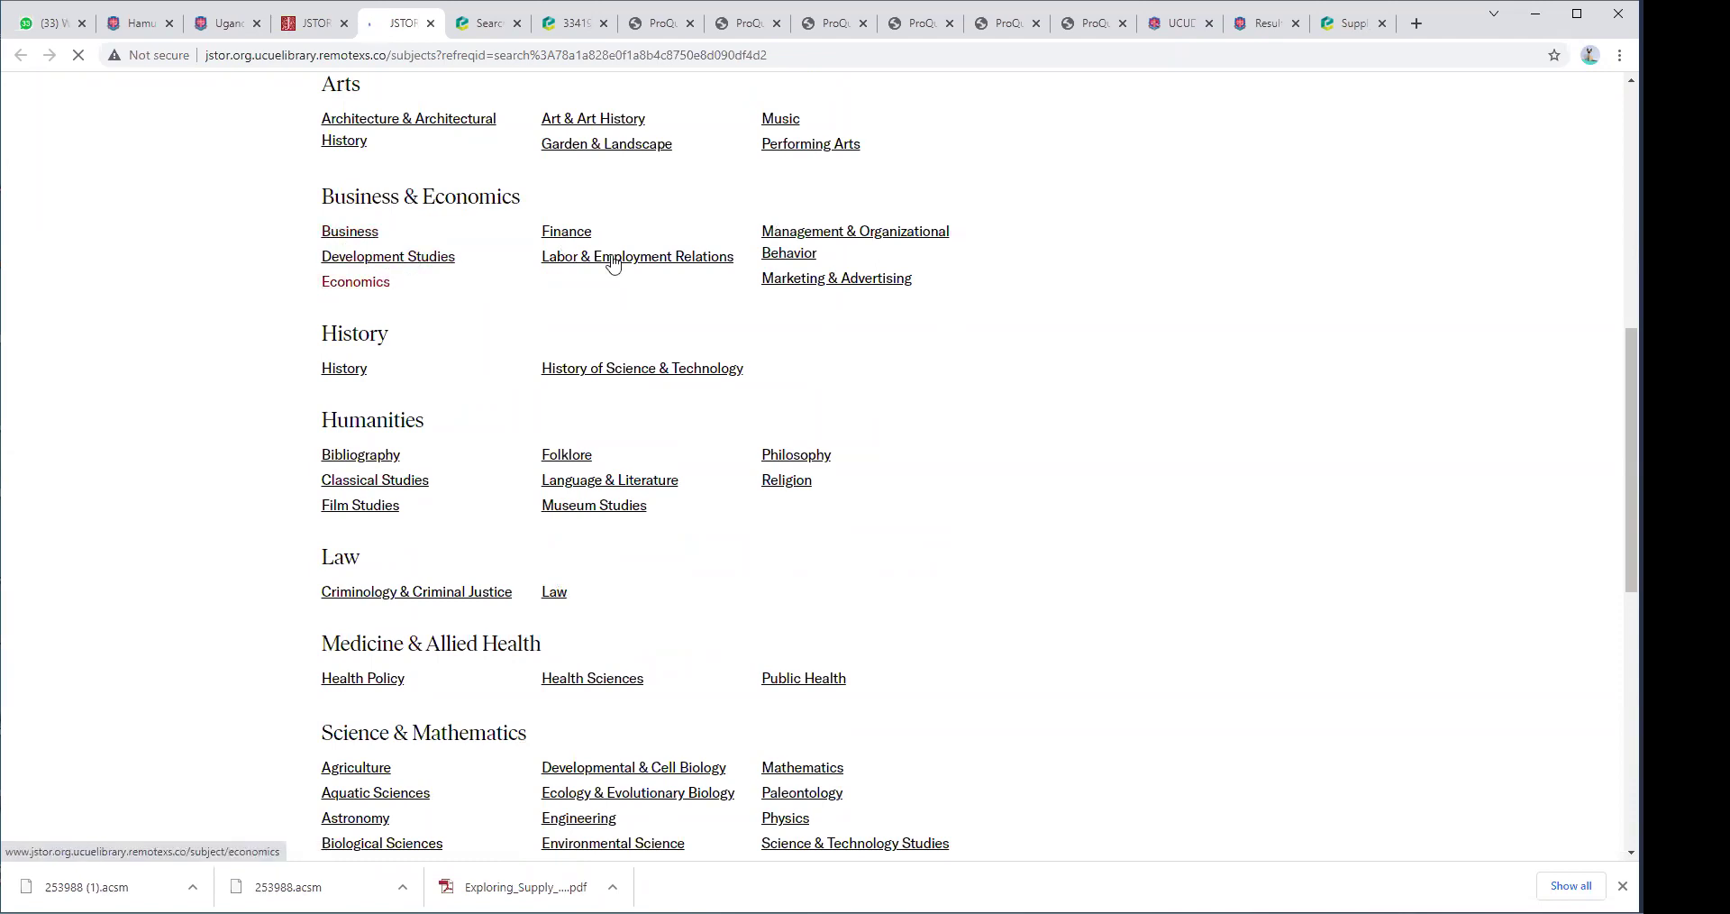
{"action": "left_click", "coordinate": [856, 281]}
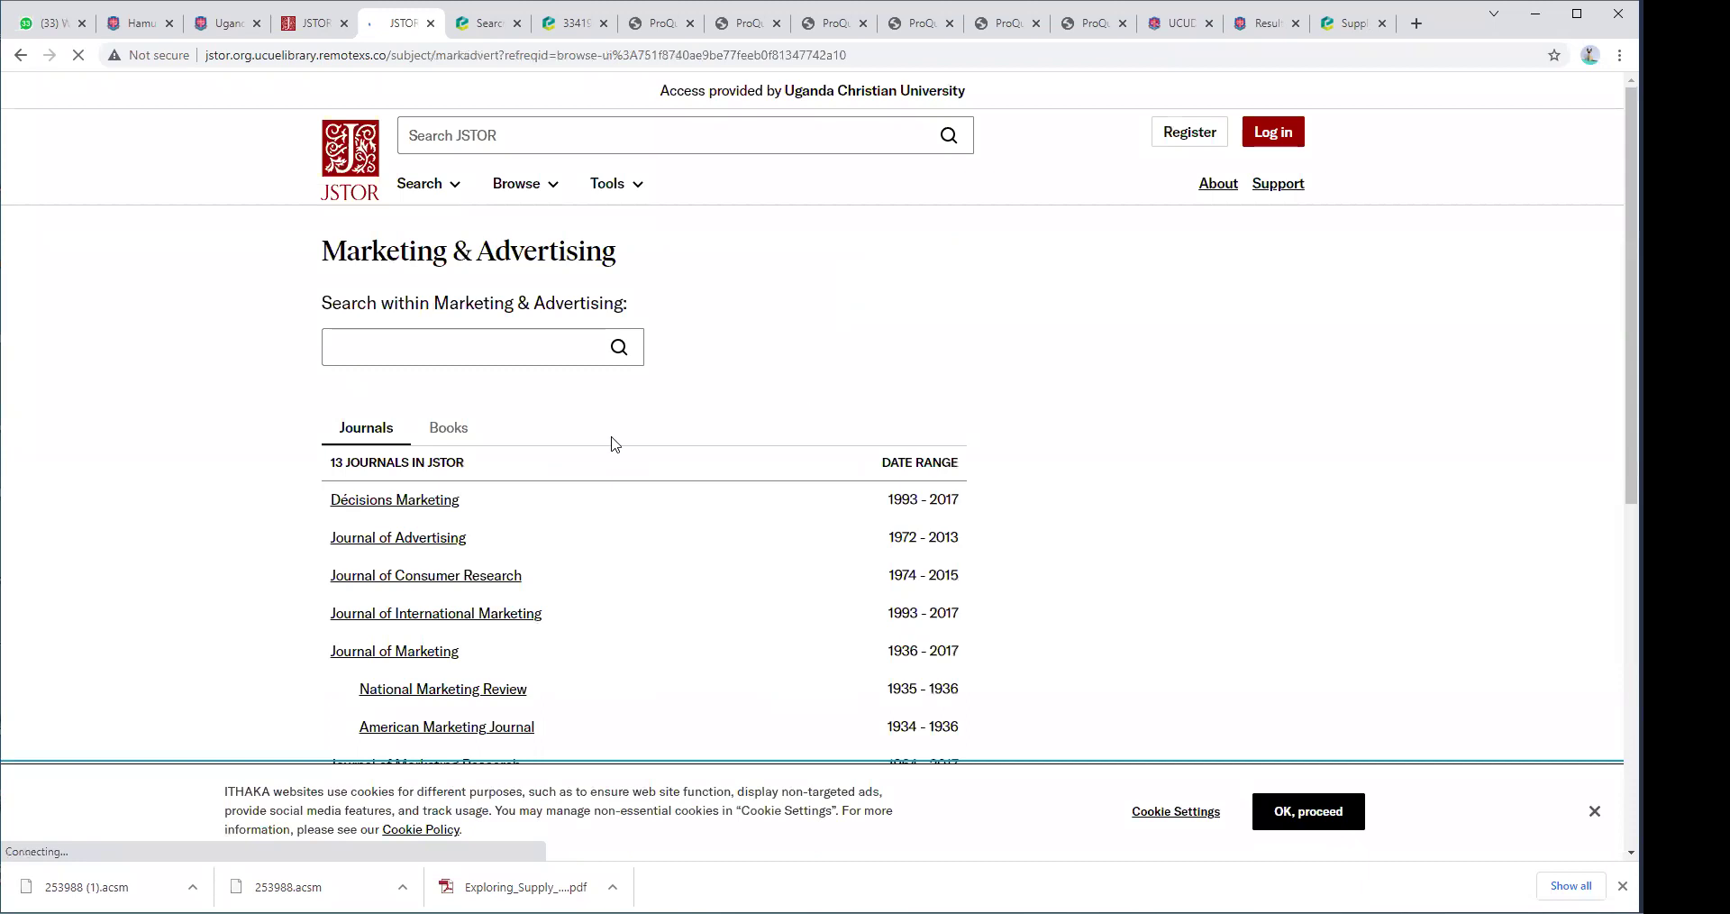
{"action": "left_click", "coordinate": [1594, 811]}
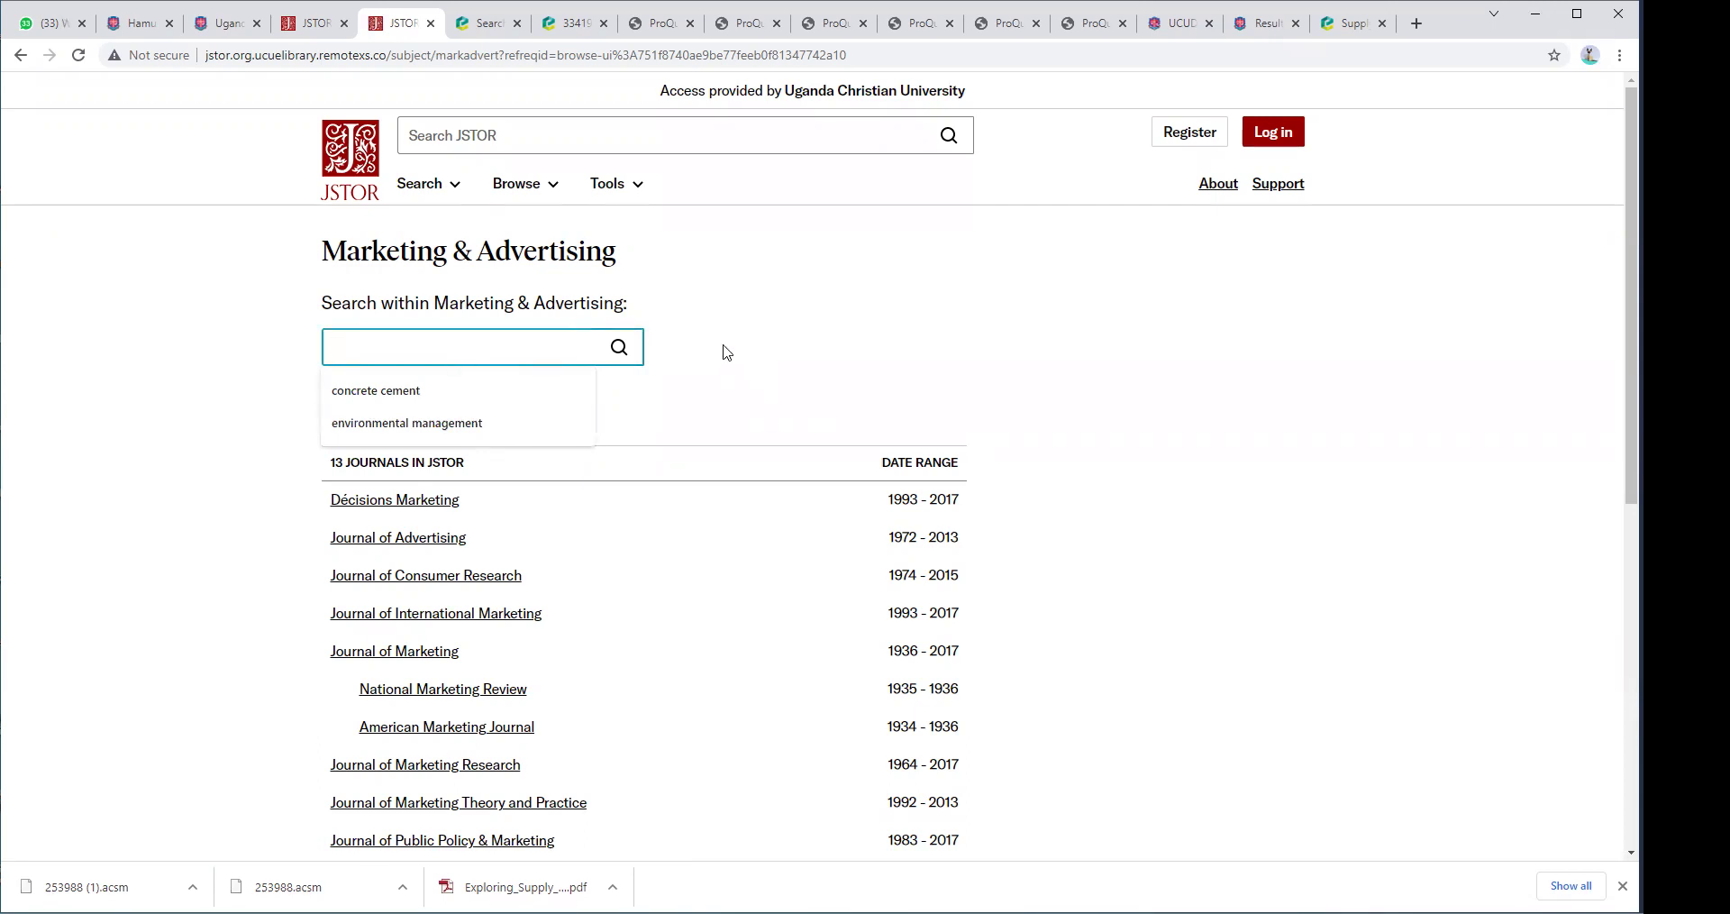
{"action": "left_click", "coordinate": [830, 333]}
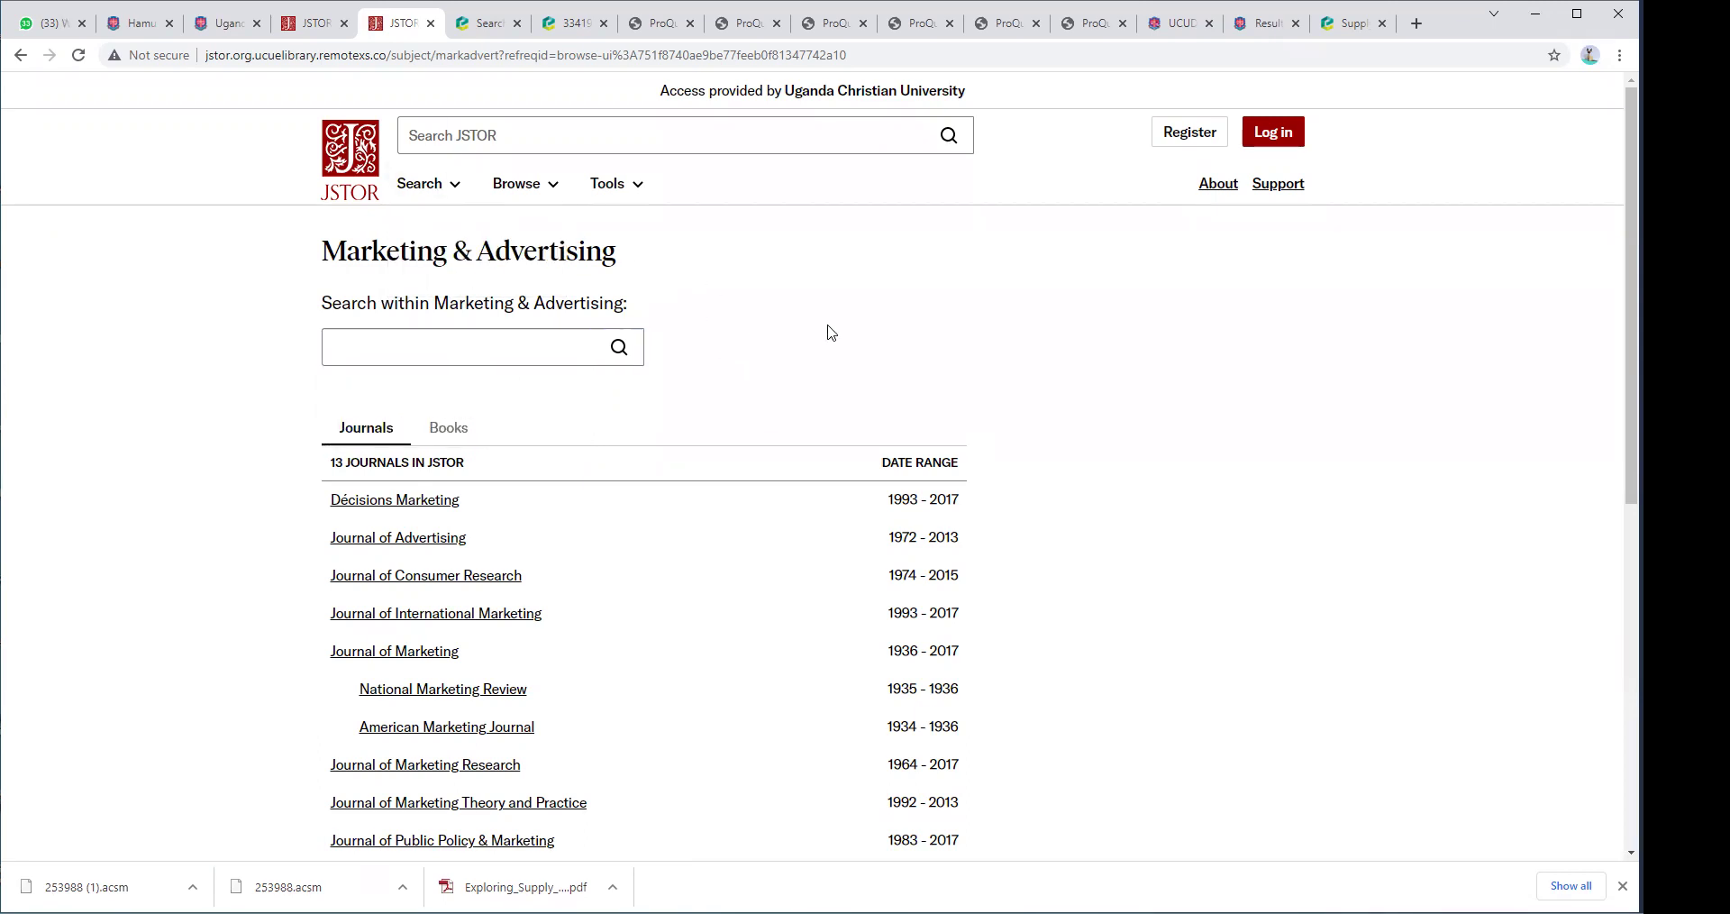
{"action": "left_click", "coordinate": [479, 344]}
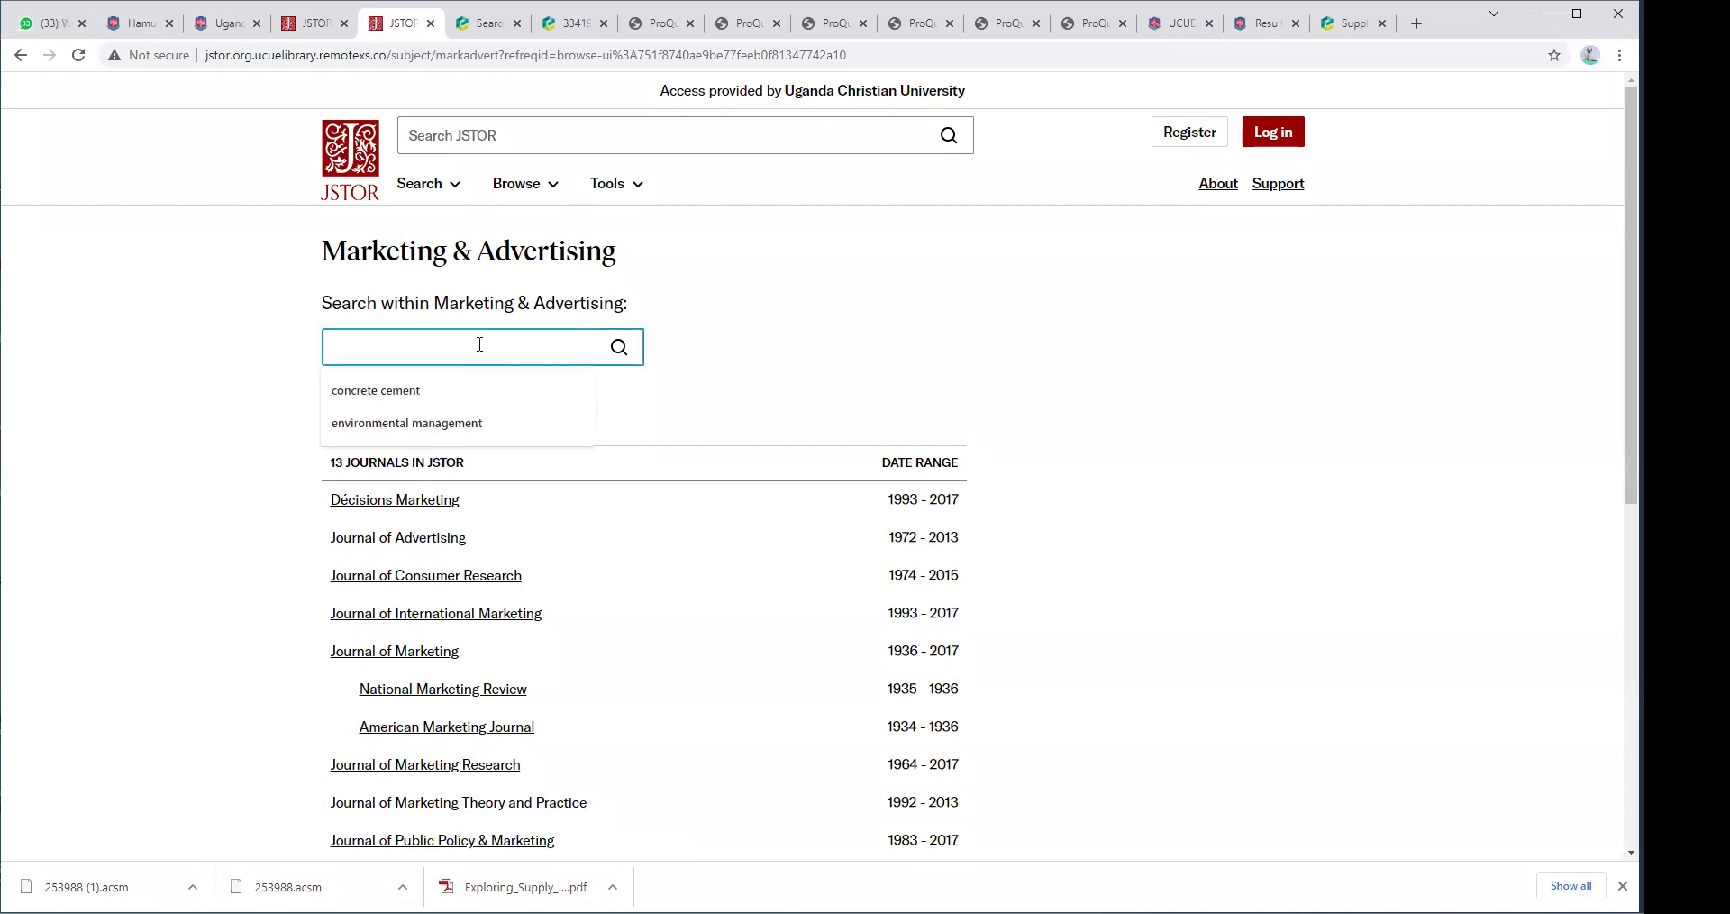
{"action": "left_click", "coordinate": [525, 137]}
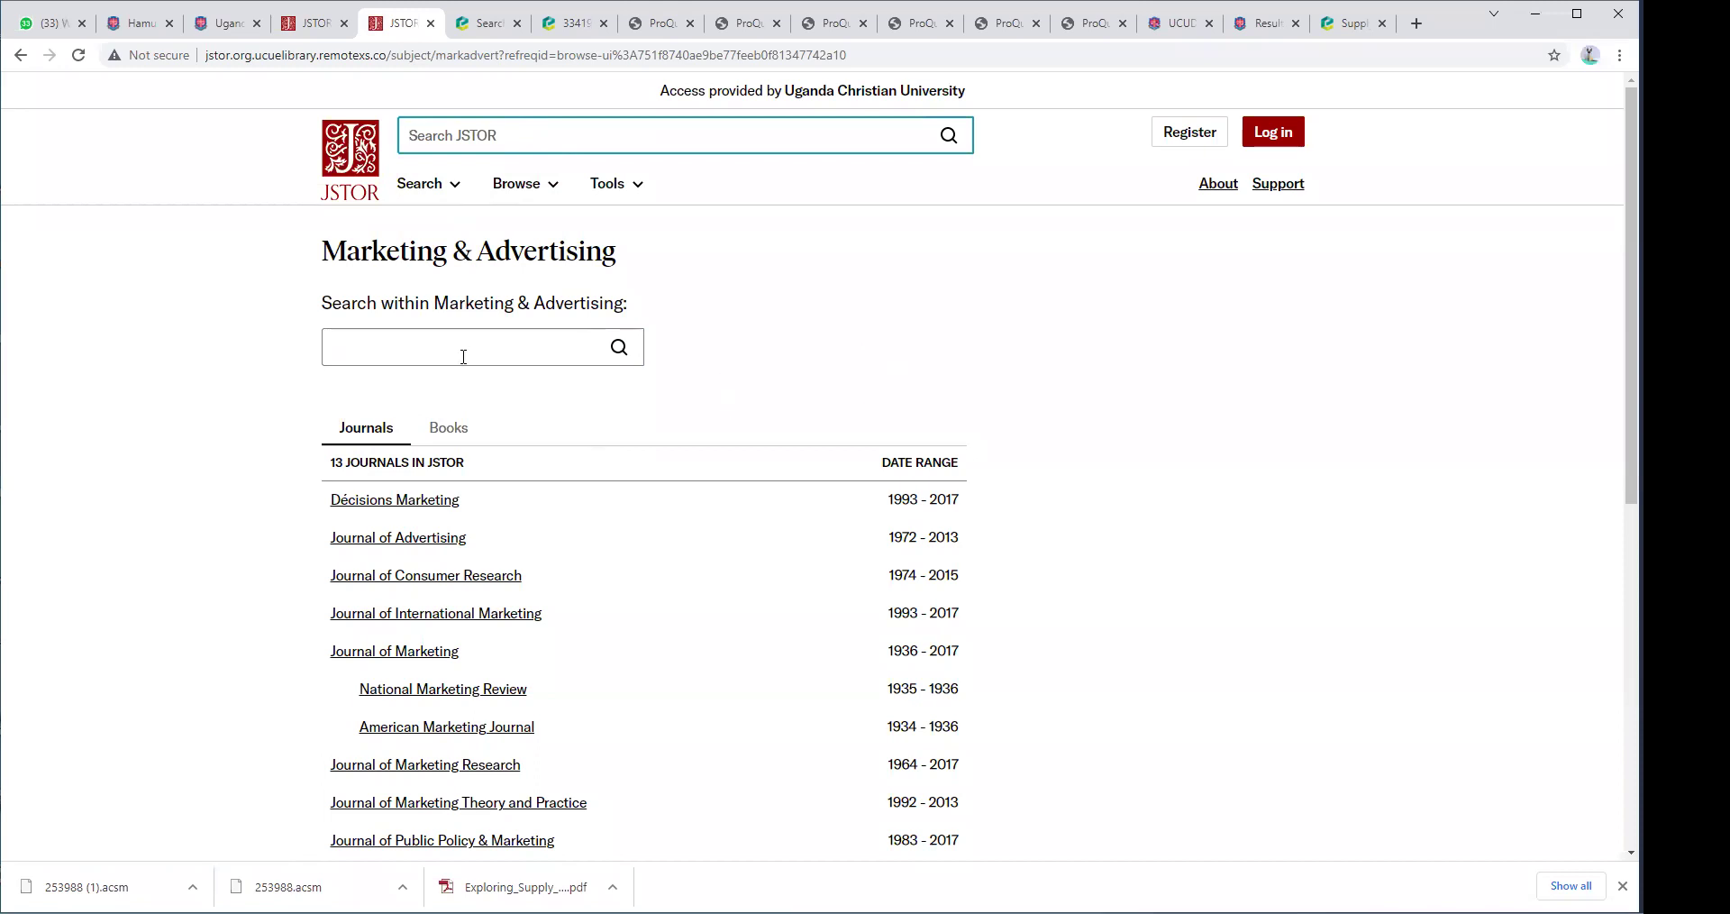
Open the journal Décisions Marketing from the Marketing & Advertising journal list and accept the cookie notice.
{"action": "scroll", "coordinate": [784, 486], "scroll_direction": "down", "scroll_amount": 2}
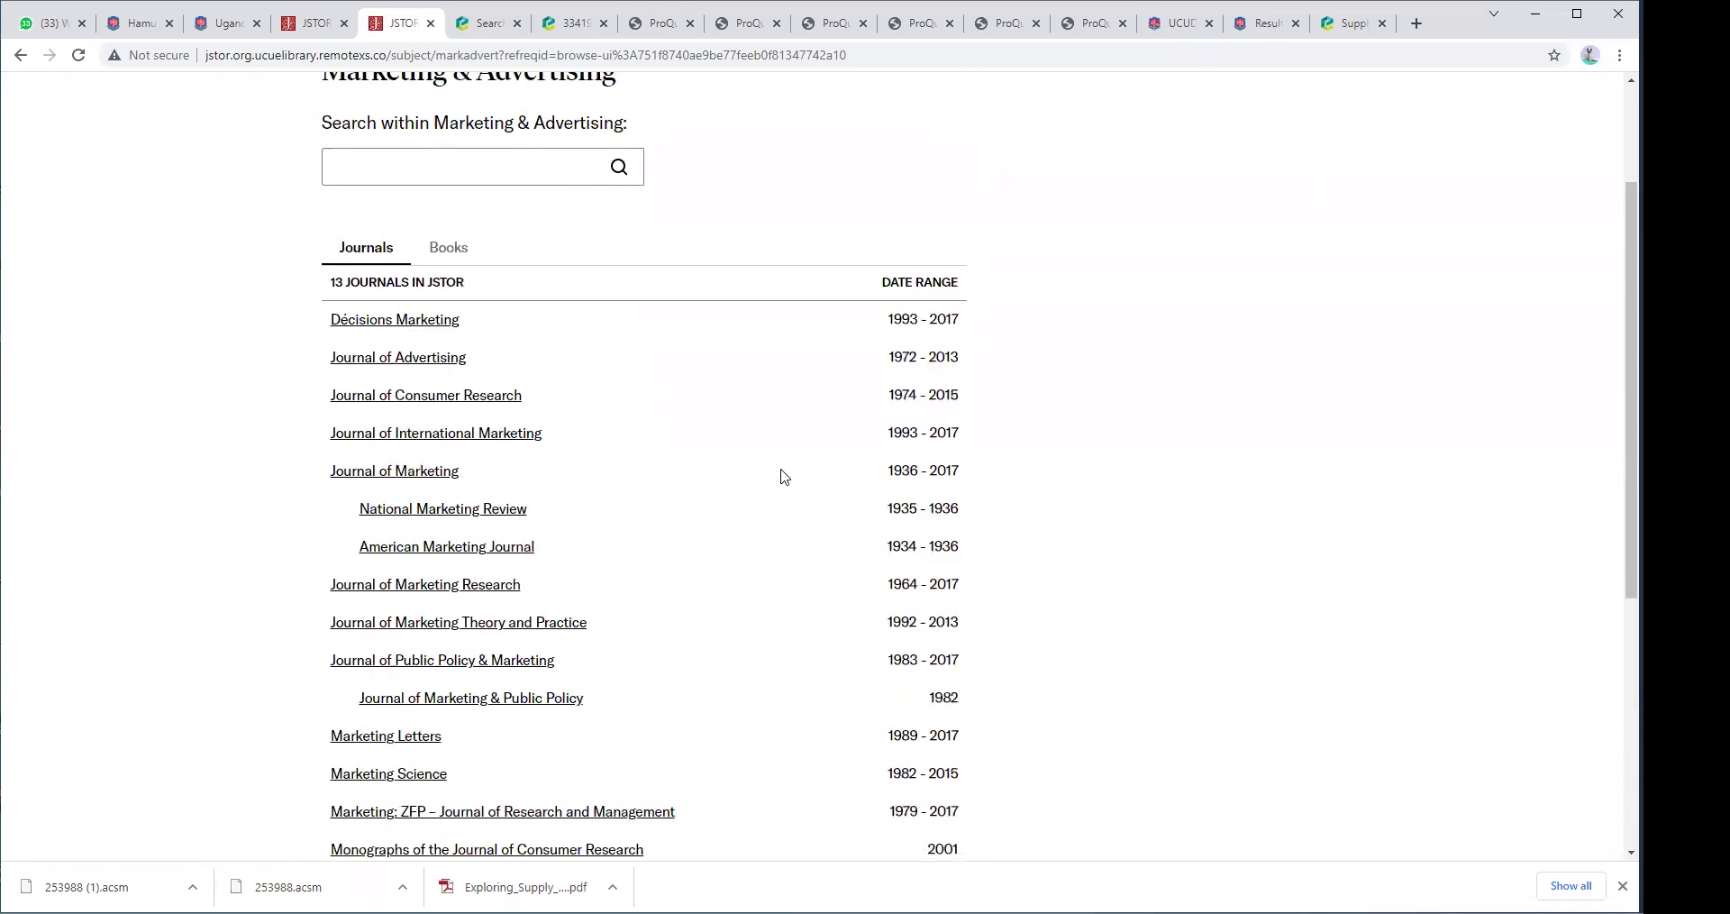
{"action": "left_click", "coordinate": [411, 325]}
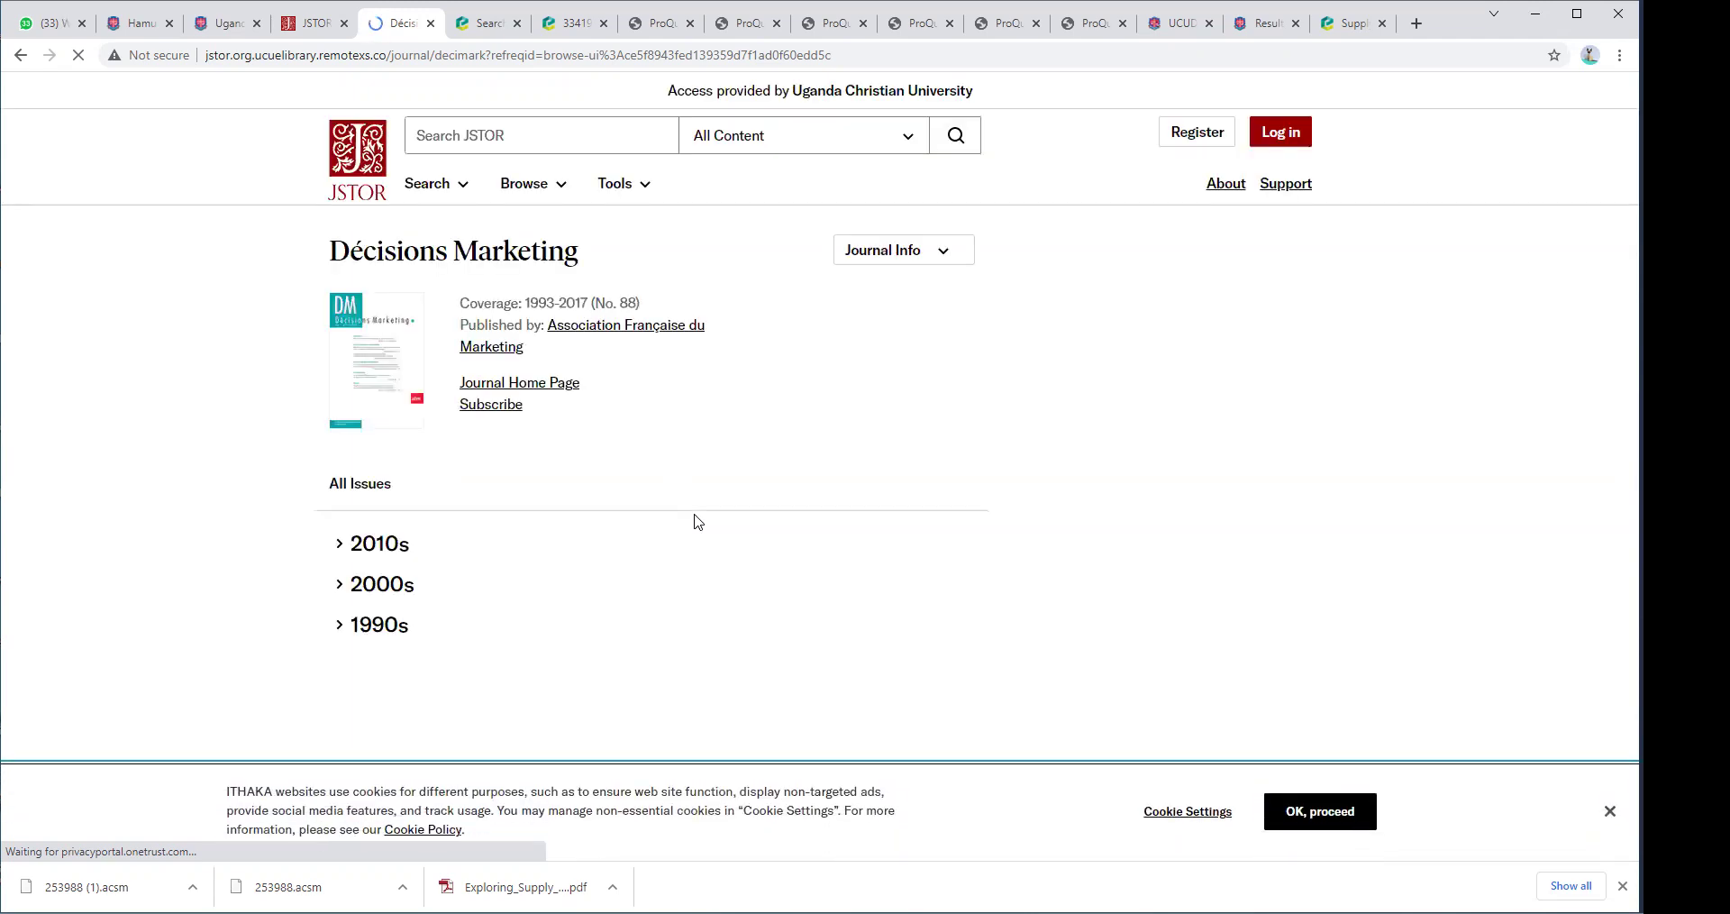
{"action": "left_click", "coordinate": [1356, 811]}
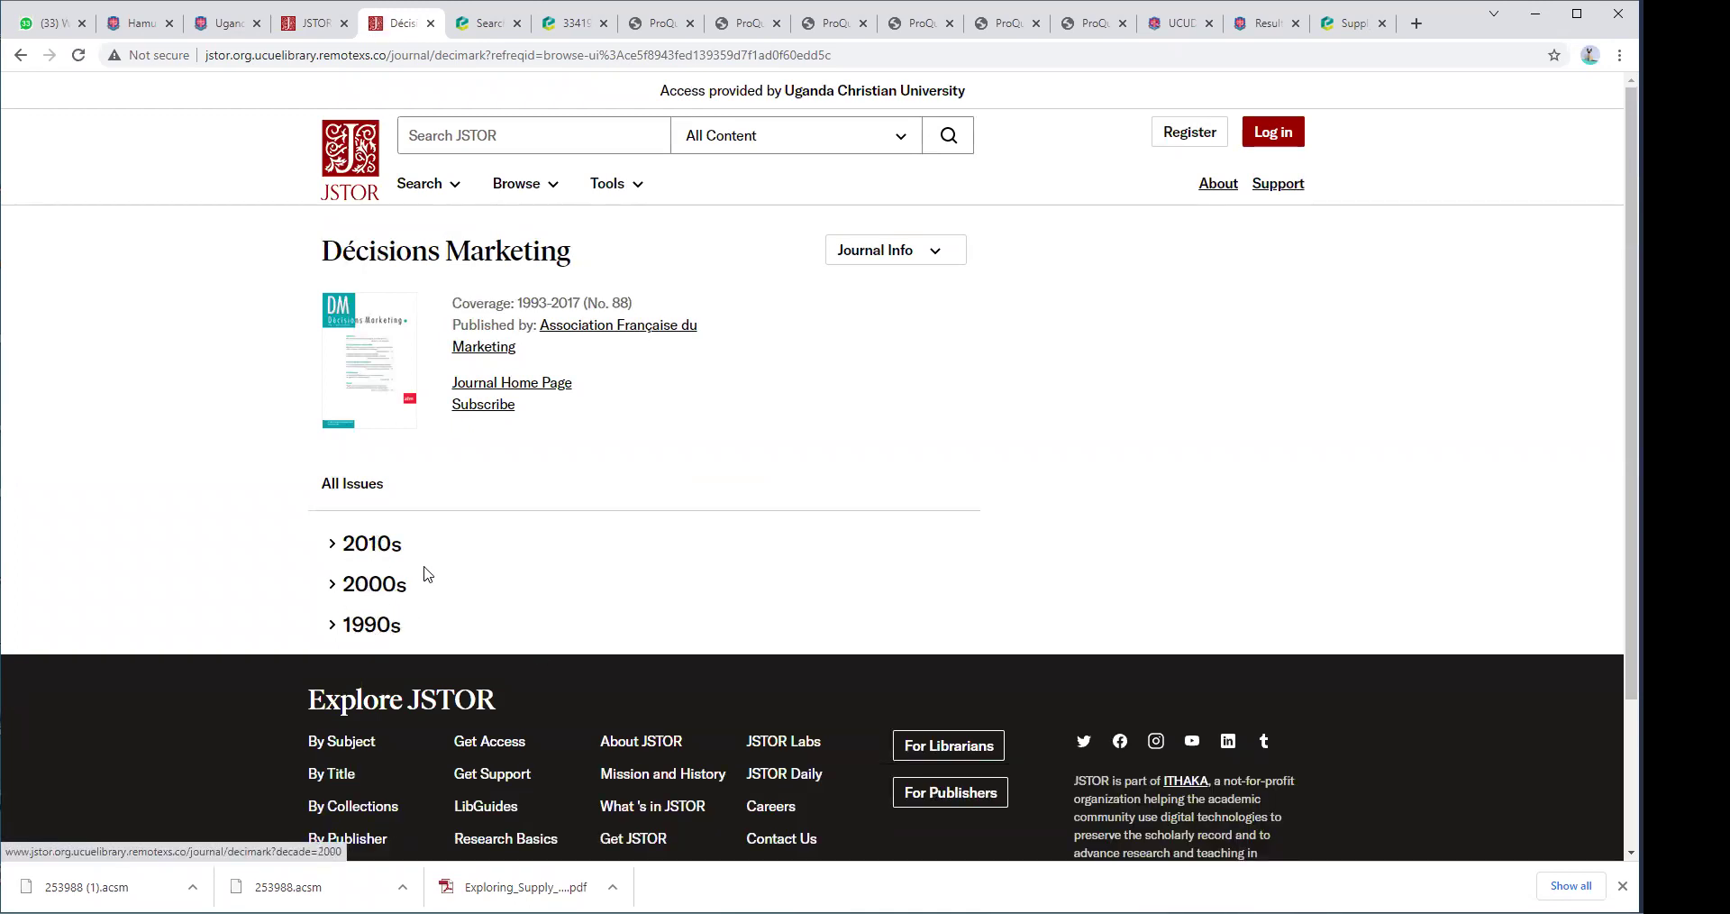
Expand the journal's 2010s issues, open No. 88 Octobre-Décembre 2017, and dismiss the cookie notice.
{"action": "left_click", "coordinate": [335, 545]}
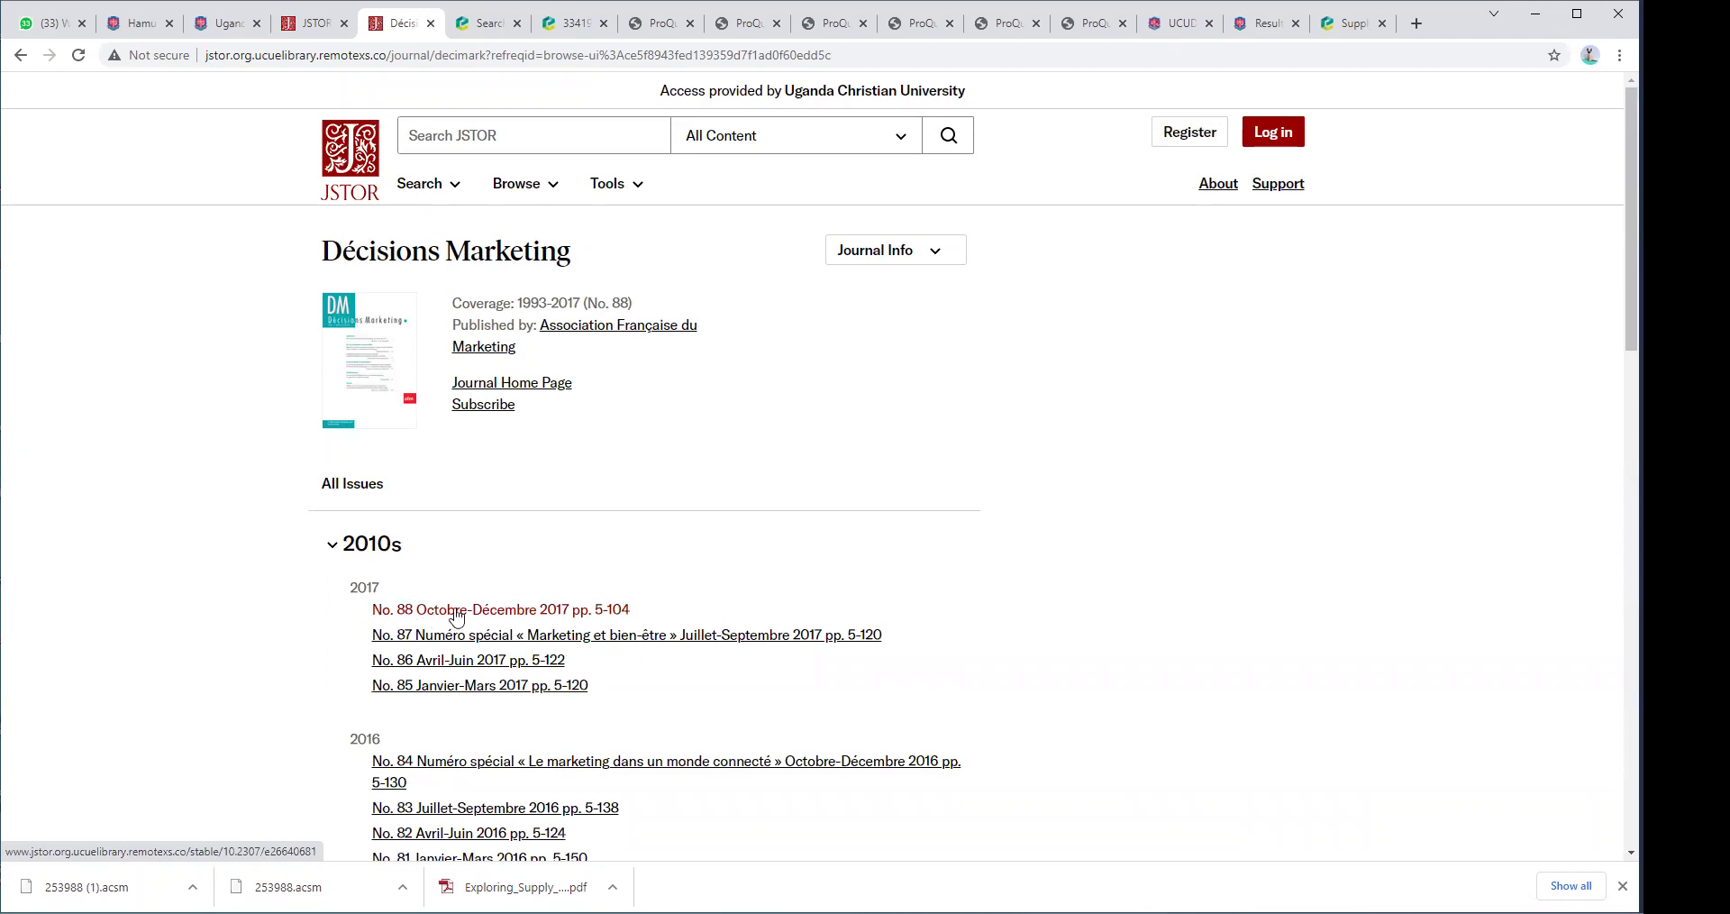
{"action": "left_click", "coordinate": [515, 613]}
{"action": "left_click", "coordinate": [506, 616]}
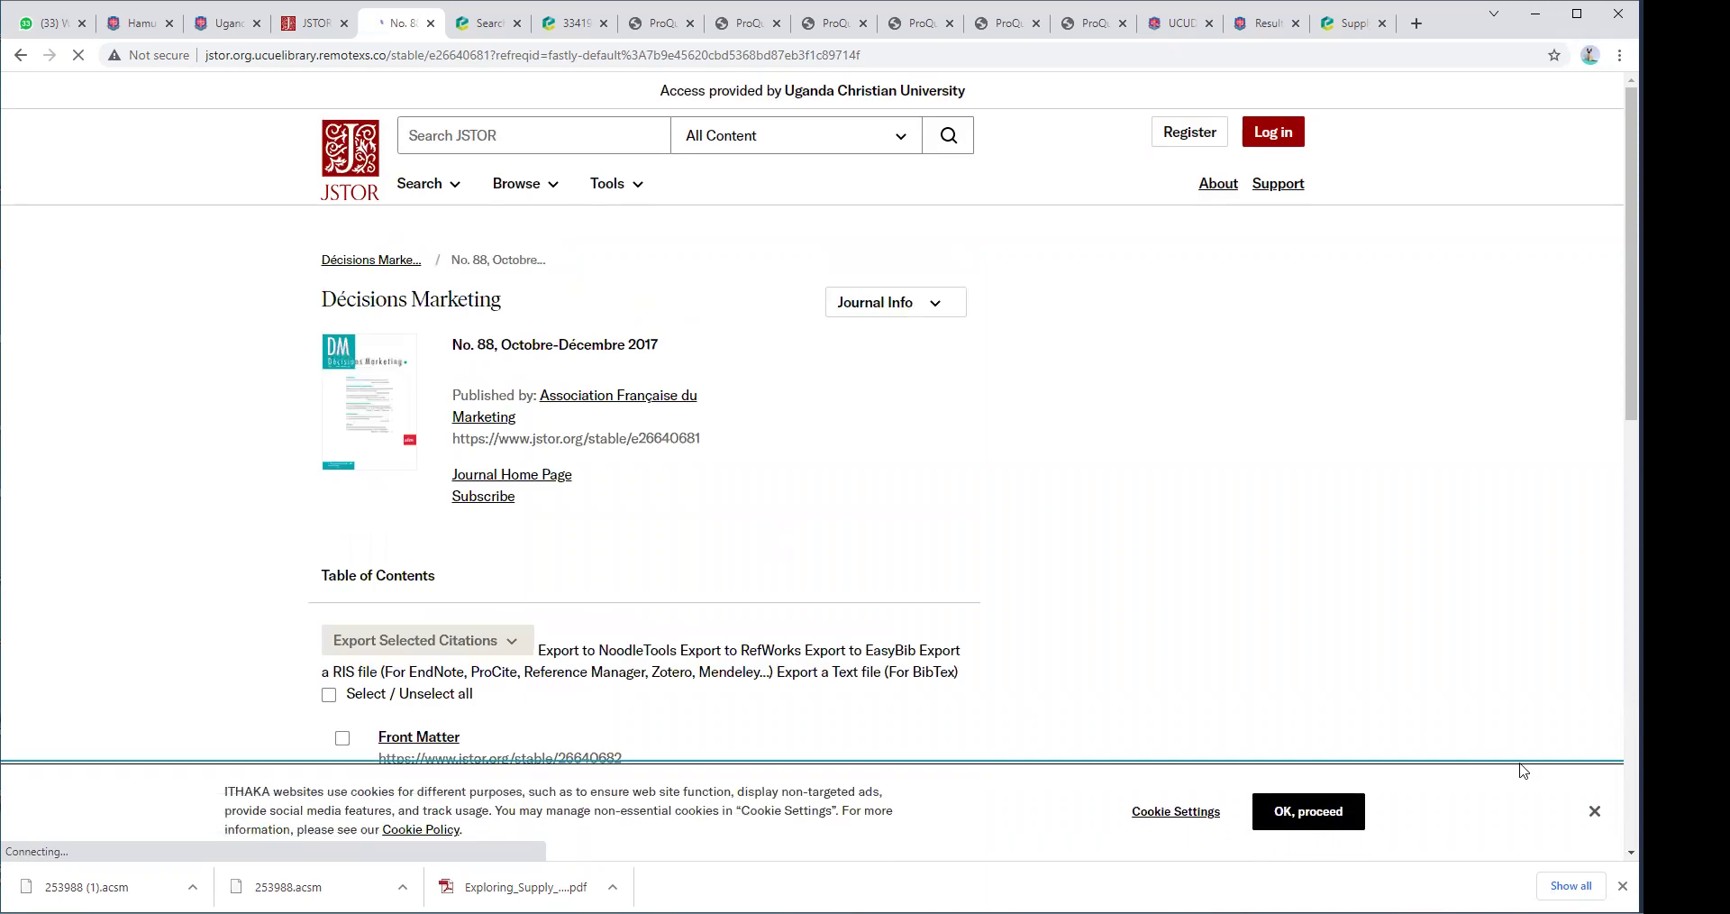
{"action": "left_click", "coordinate": [1593, 814]}
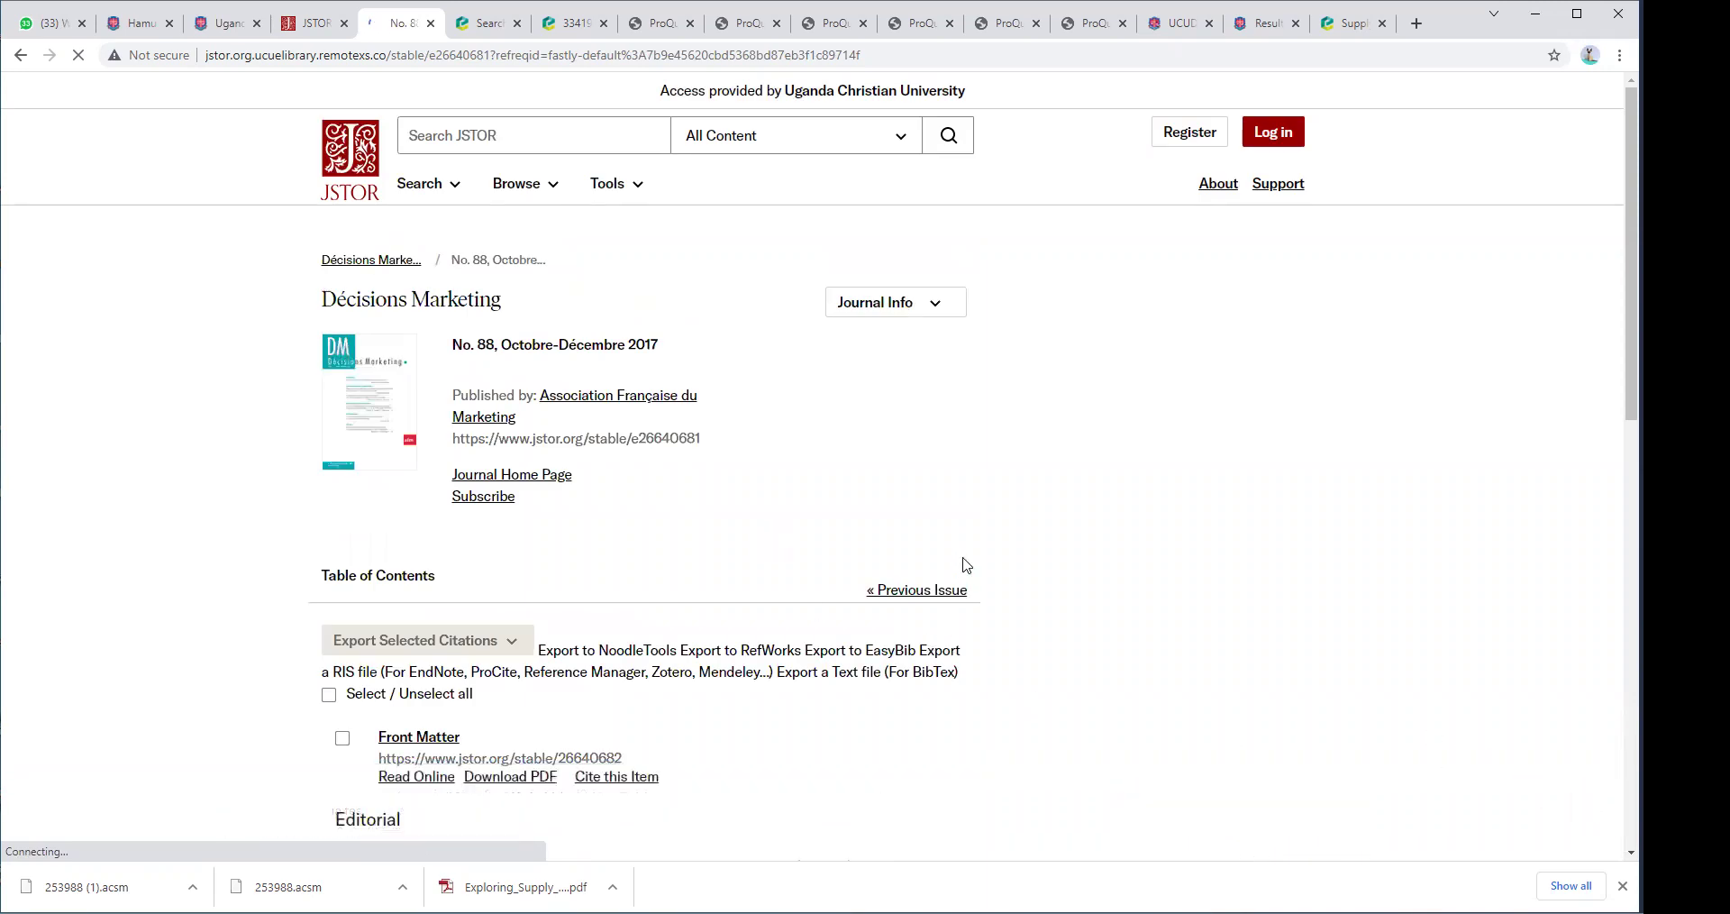
Look through issue No. 88's table of contents and the reading, download and citation options for its articles.
{"action": "scroll", "coordinate": [962, 567], "scroll_direction": "down", "scroll_amount": 4}
{"action": "scroll", "coordinate": [963, 565], "scroll_direction": "down", "scroll_amount": 1}
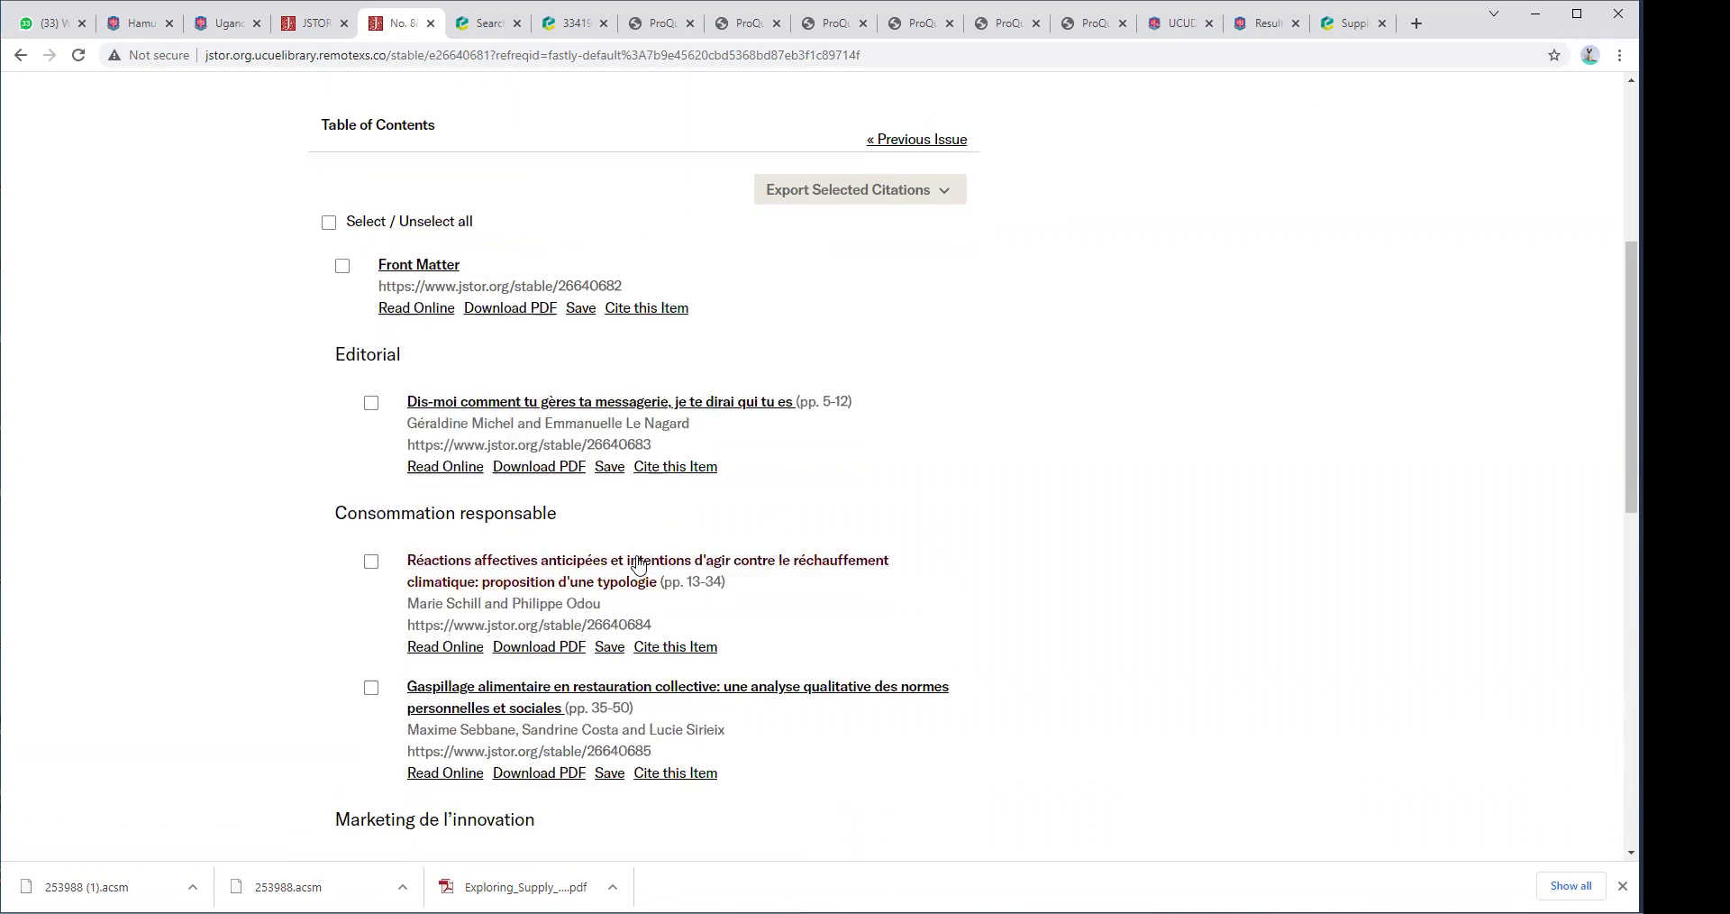
{"action": "scroll", "coordinate": [640, 563], "scroll_direction": "down", "scroll_amount": 1}
{"action": "scroll", "coordinate": [640, 563], "scroll_direction": "down", "scroll_amount": 2}
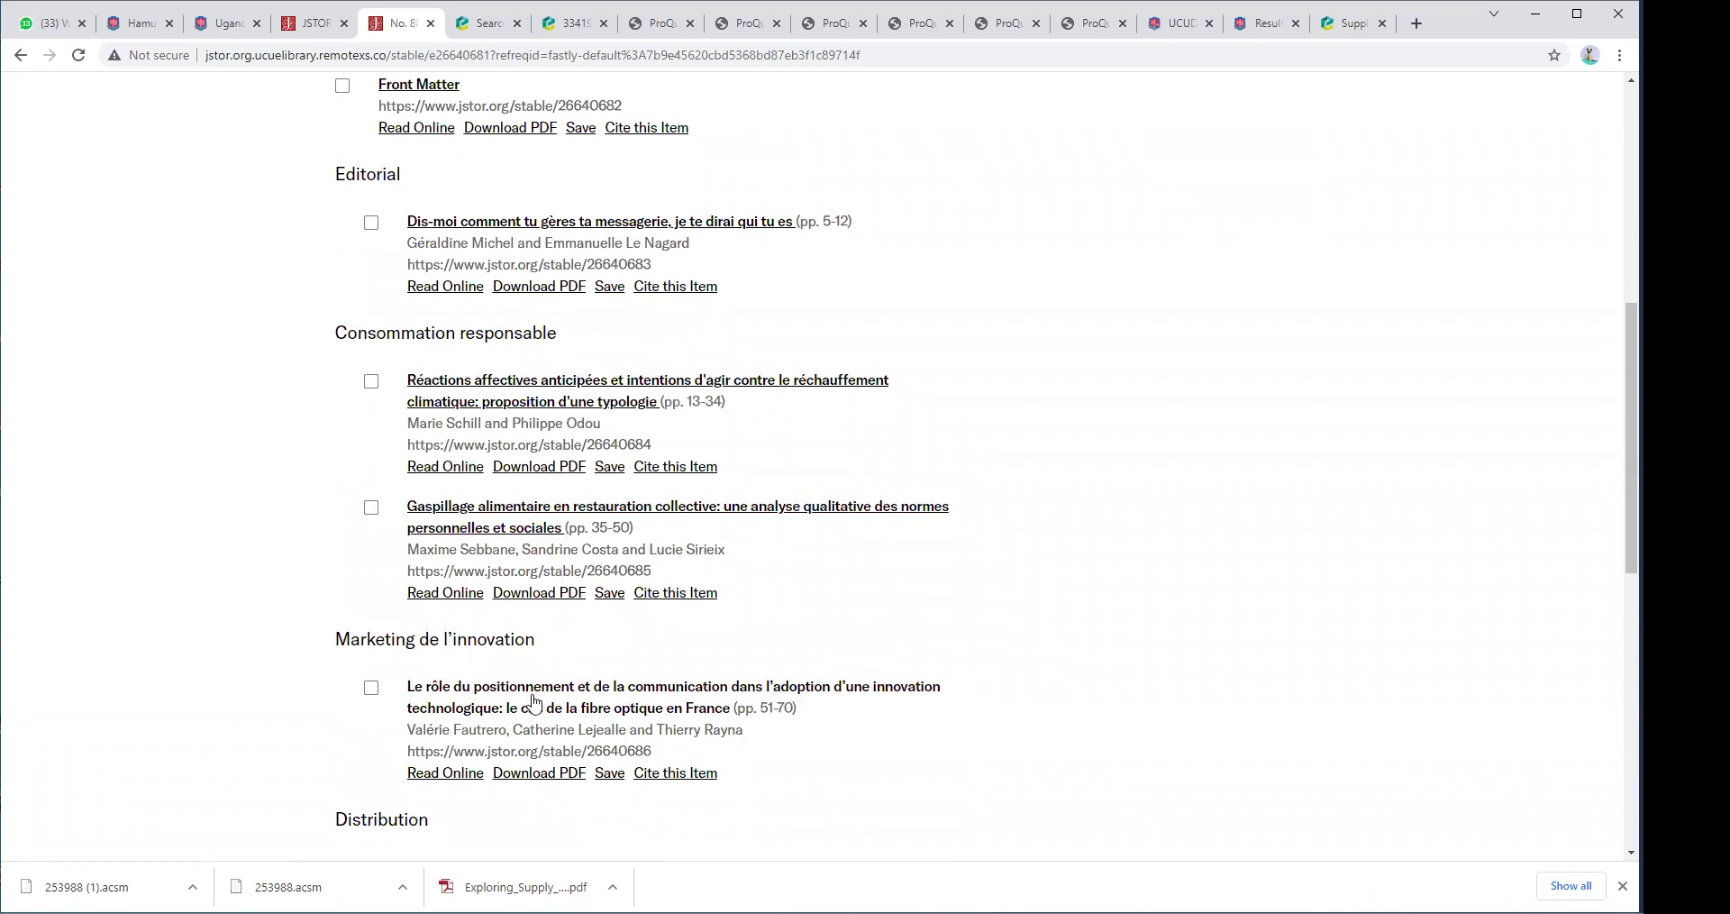
{"action": "scroll", "coordinate": [542, 706], "scroll_direction": "up", "scroll_amount": 9}
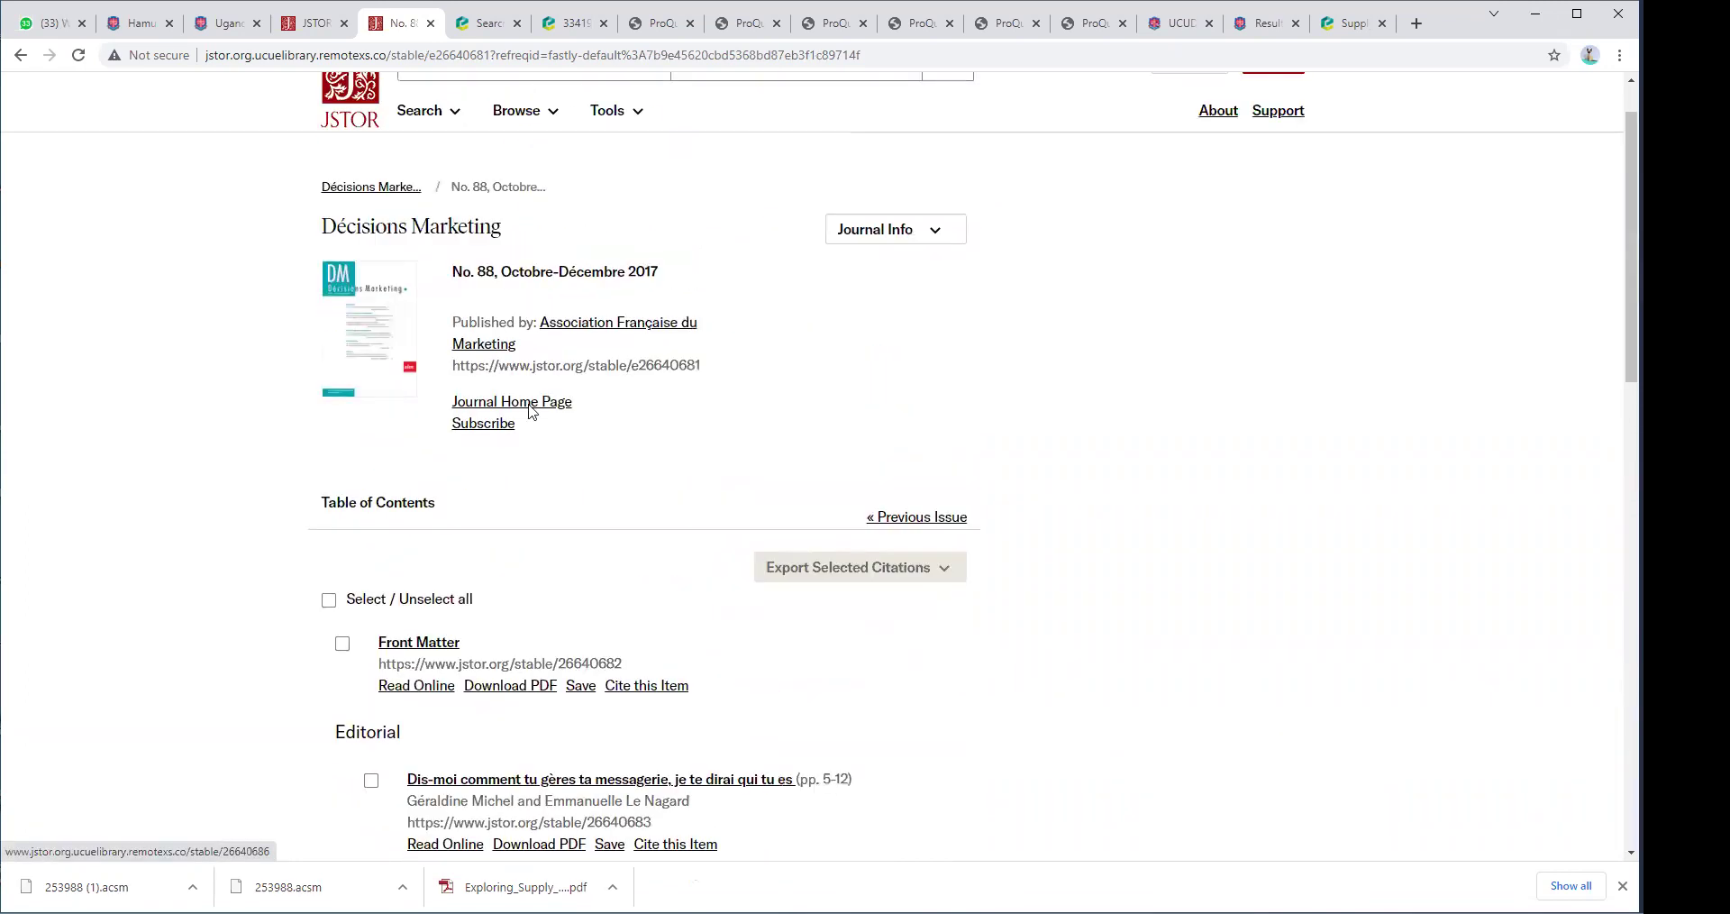
Return to the Décisions Marketing journal page, expand the 2010s issues, and look through them year by year.
{"action": "left_click", "coordinate": [20, 55]}
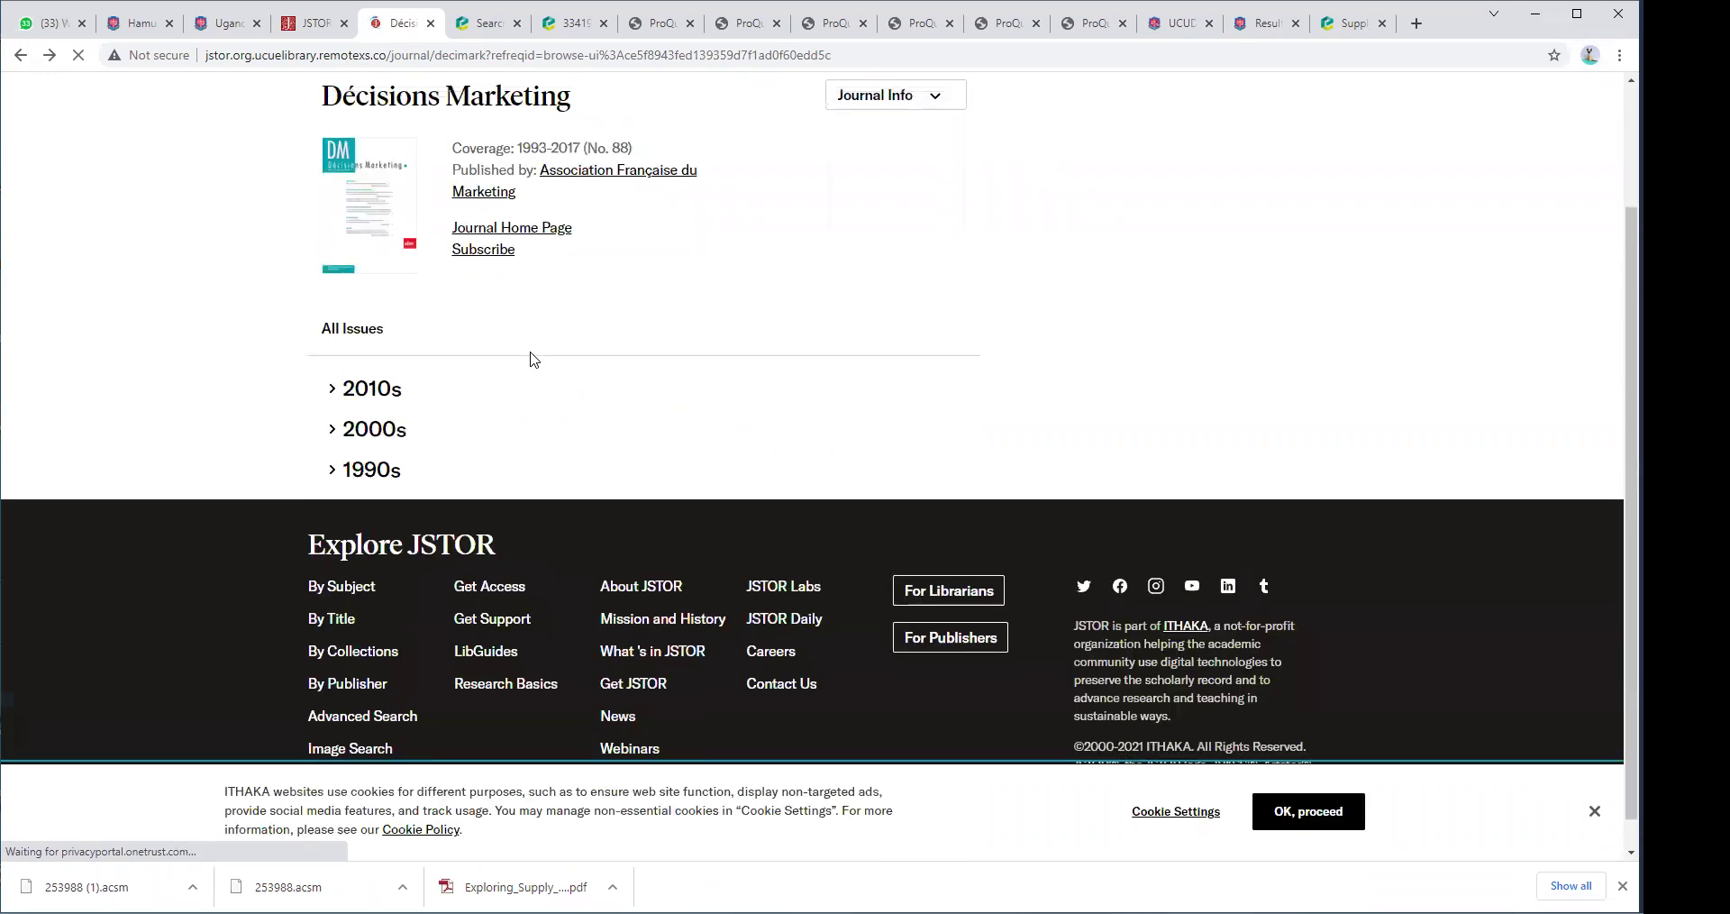
{"action": "left_click", "coordinate": [357, 545]}
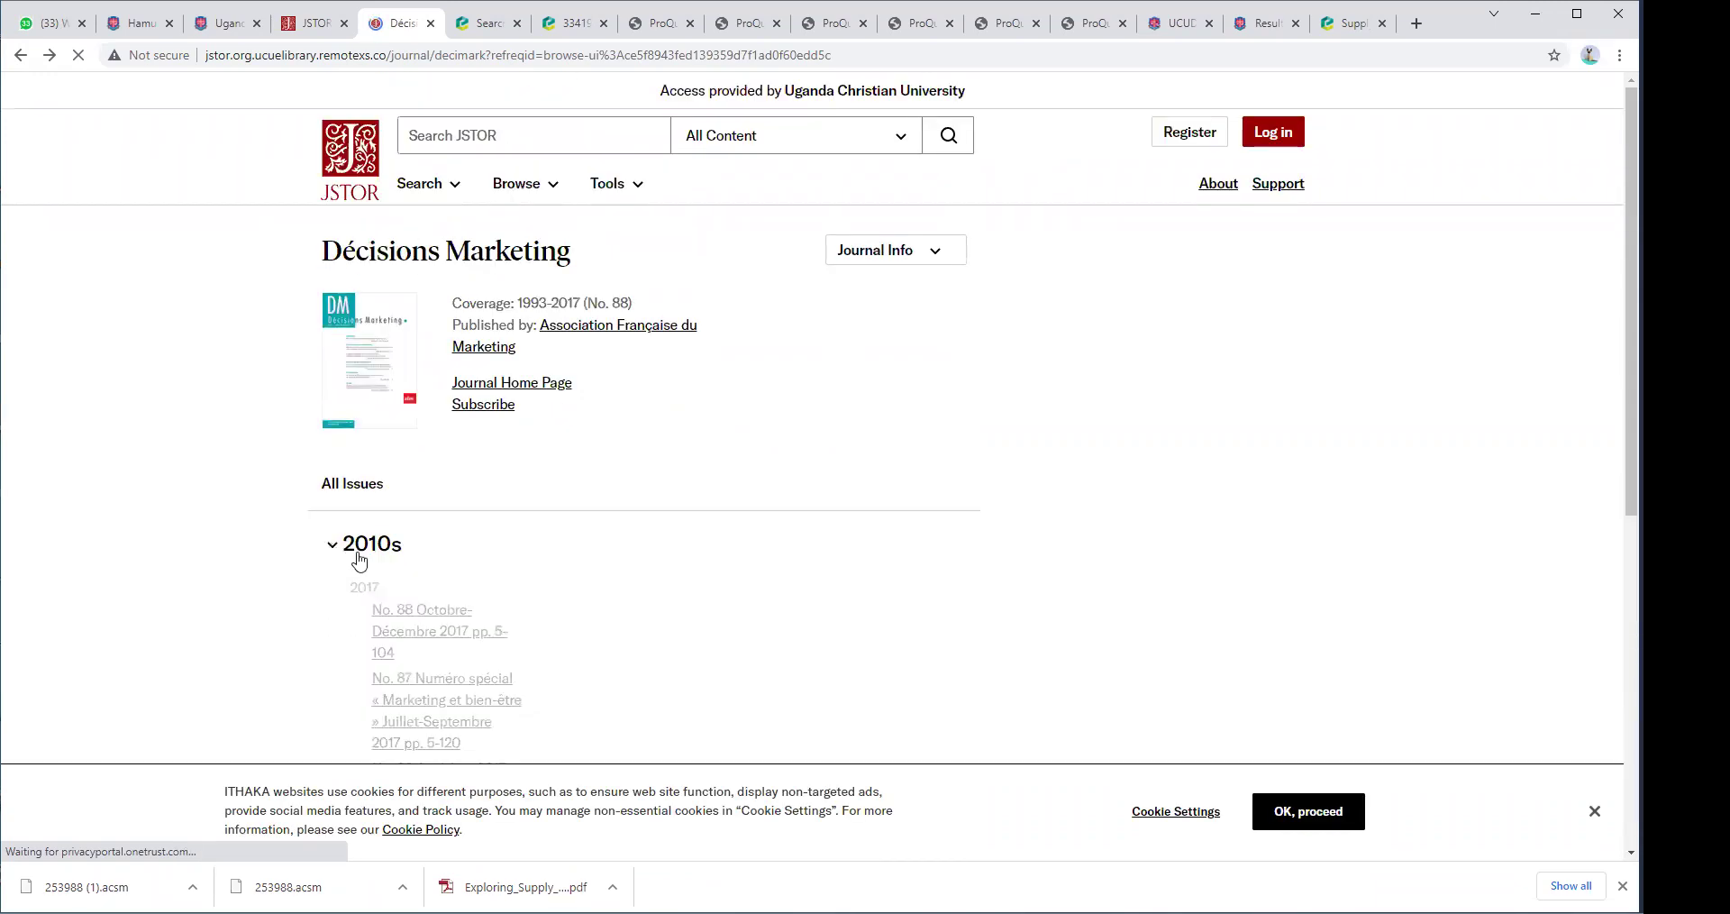
{"action": "scroll", "coordinate": [703, 602], "scroll_direction": "down", "scroll_amount": 2}
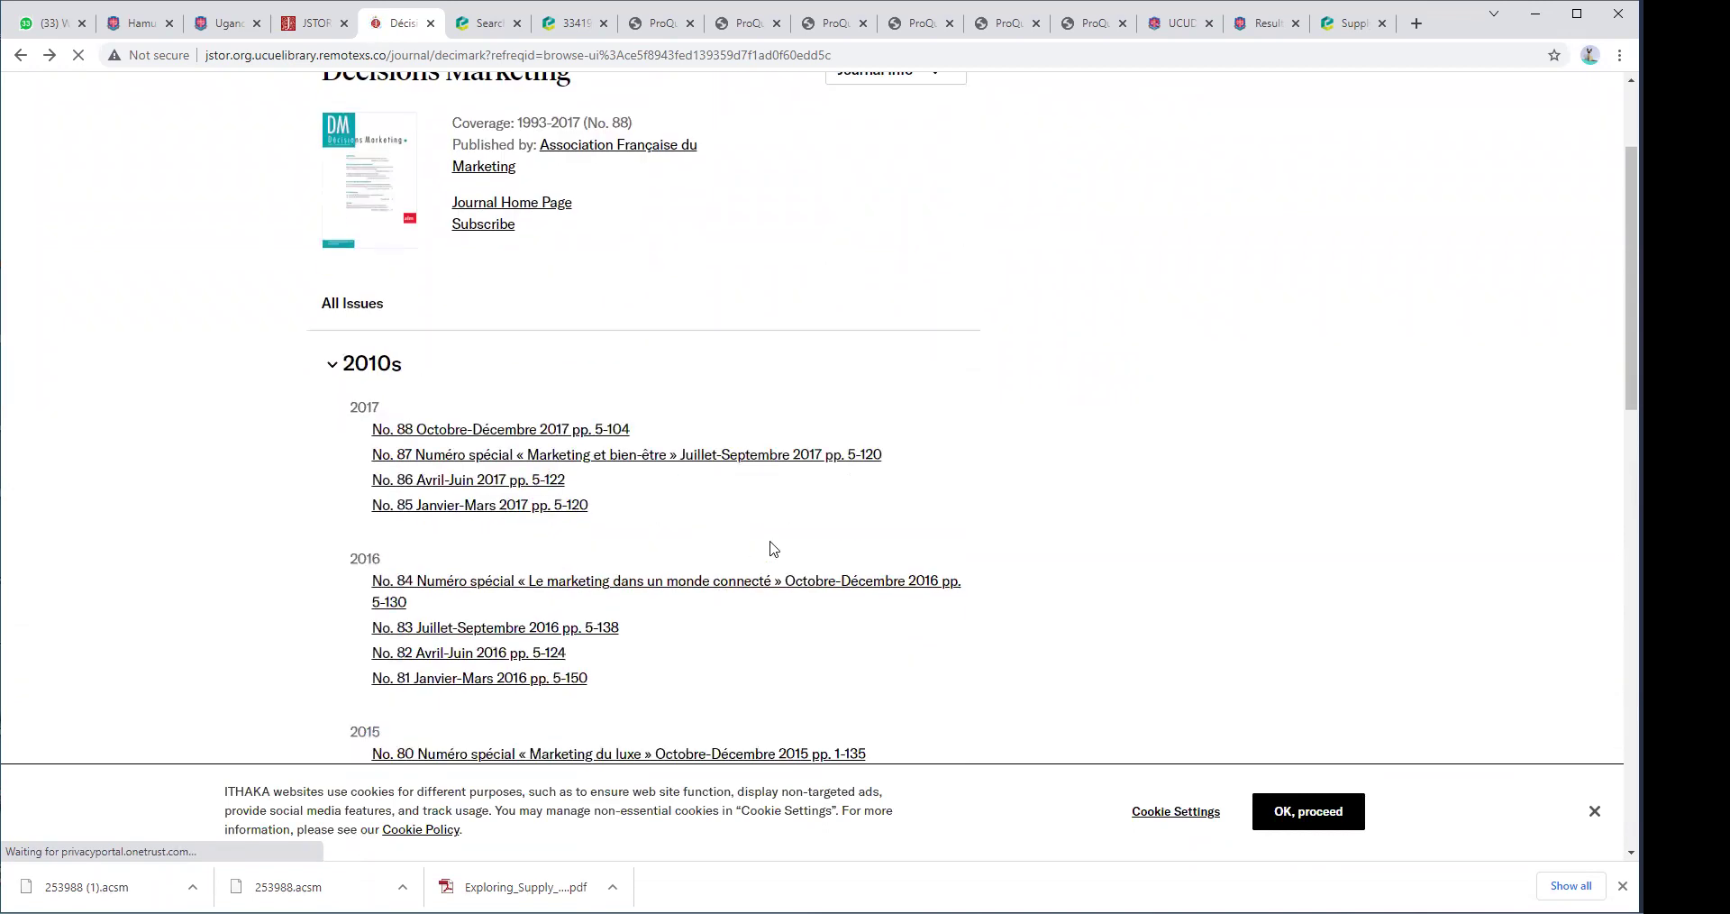
{"action": "scroll", "coordinate": [772, 548], "scroll_direction": "down", "scroll_amount": 2}
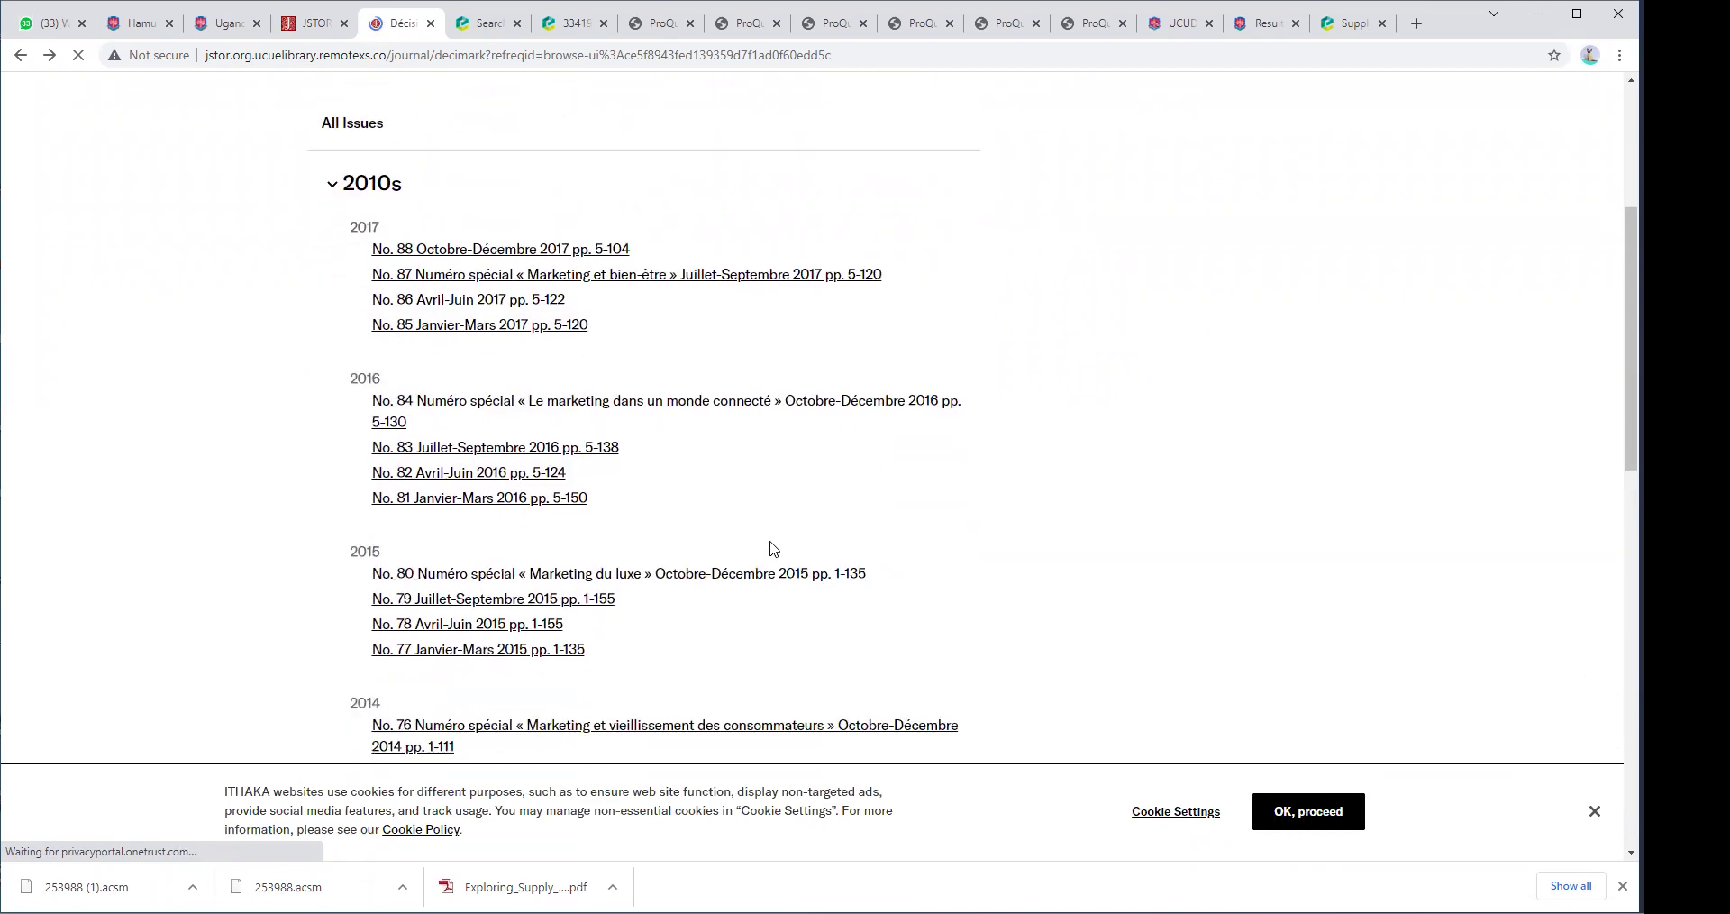
{"action": "scroll", "coordinate": [771, 548], "scroll_direction": "down", "scroll_amount": 4}
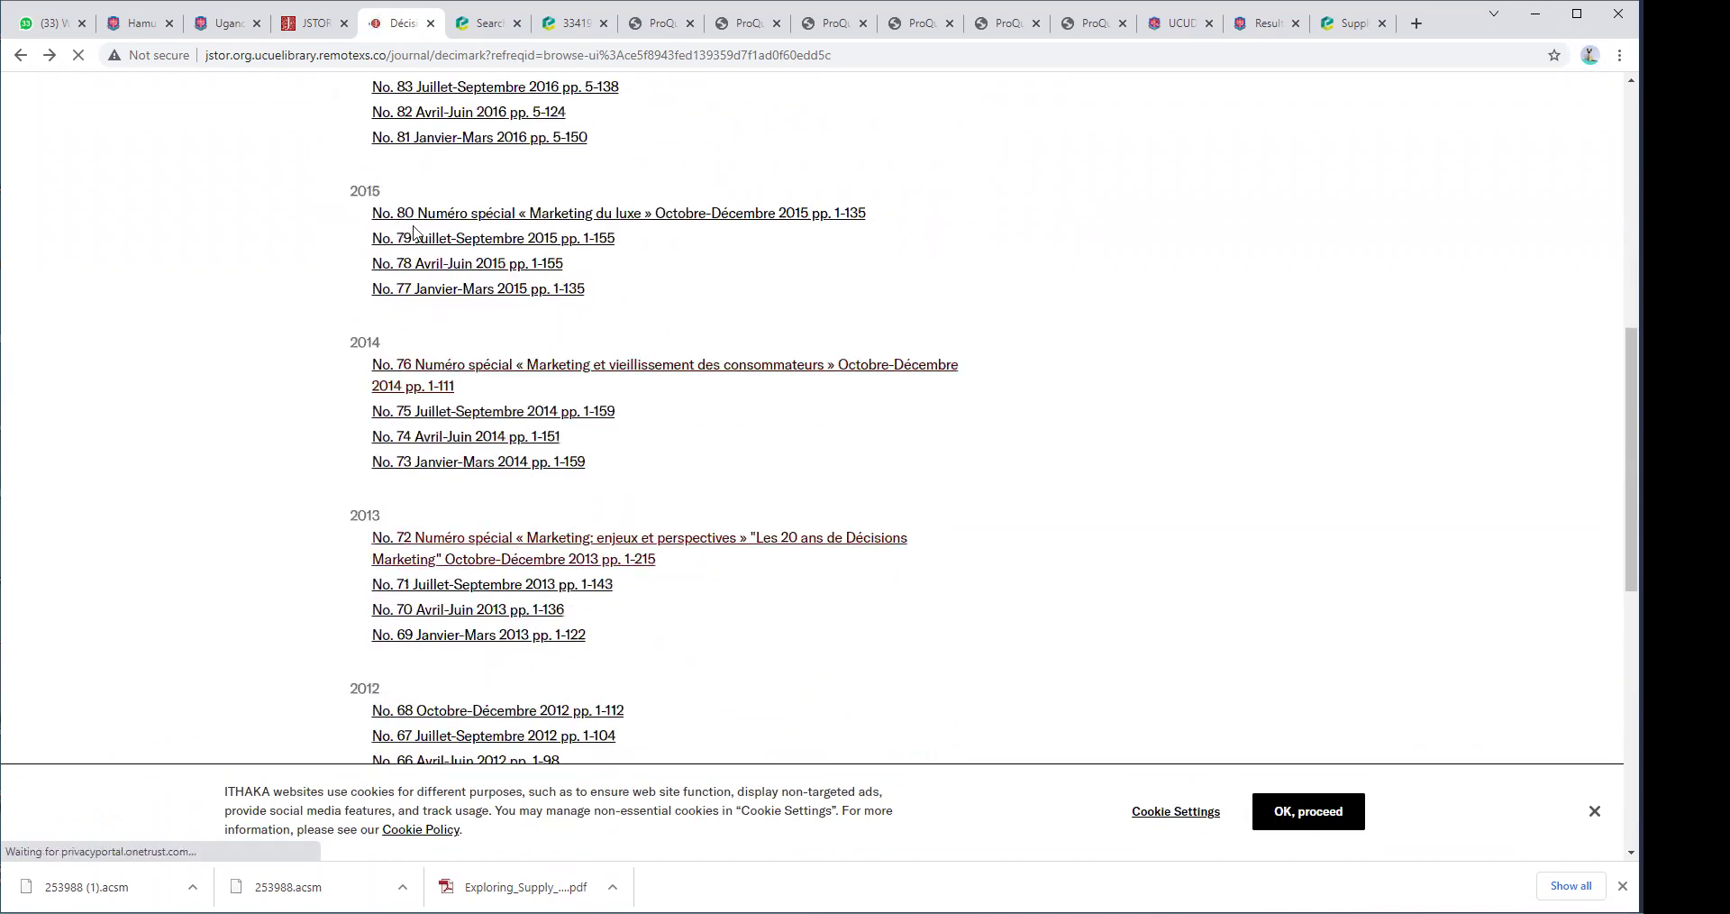
Go back to the Marketing & Advertising journals and open the Journal of Advertising's No. 4 October-December 2013 issue.
{"action": "left_click", "coordinate": [22, 56]}
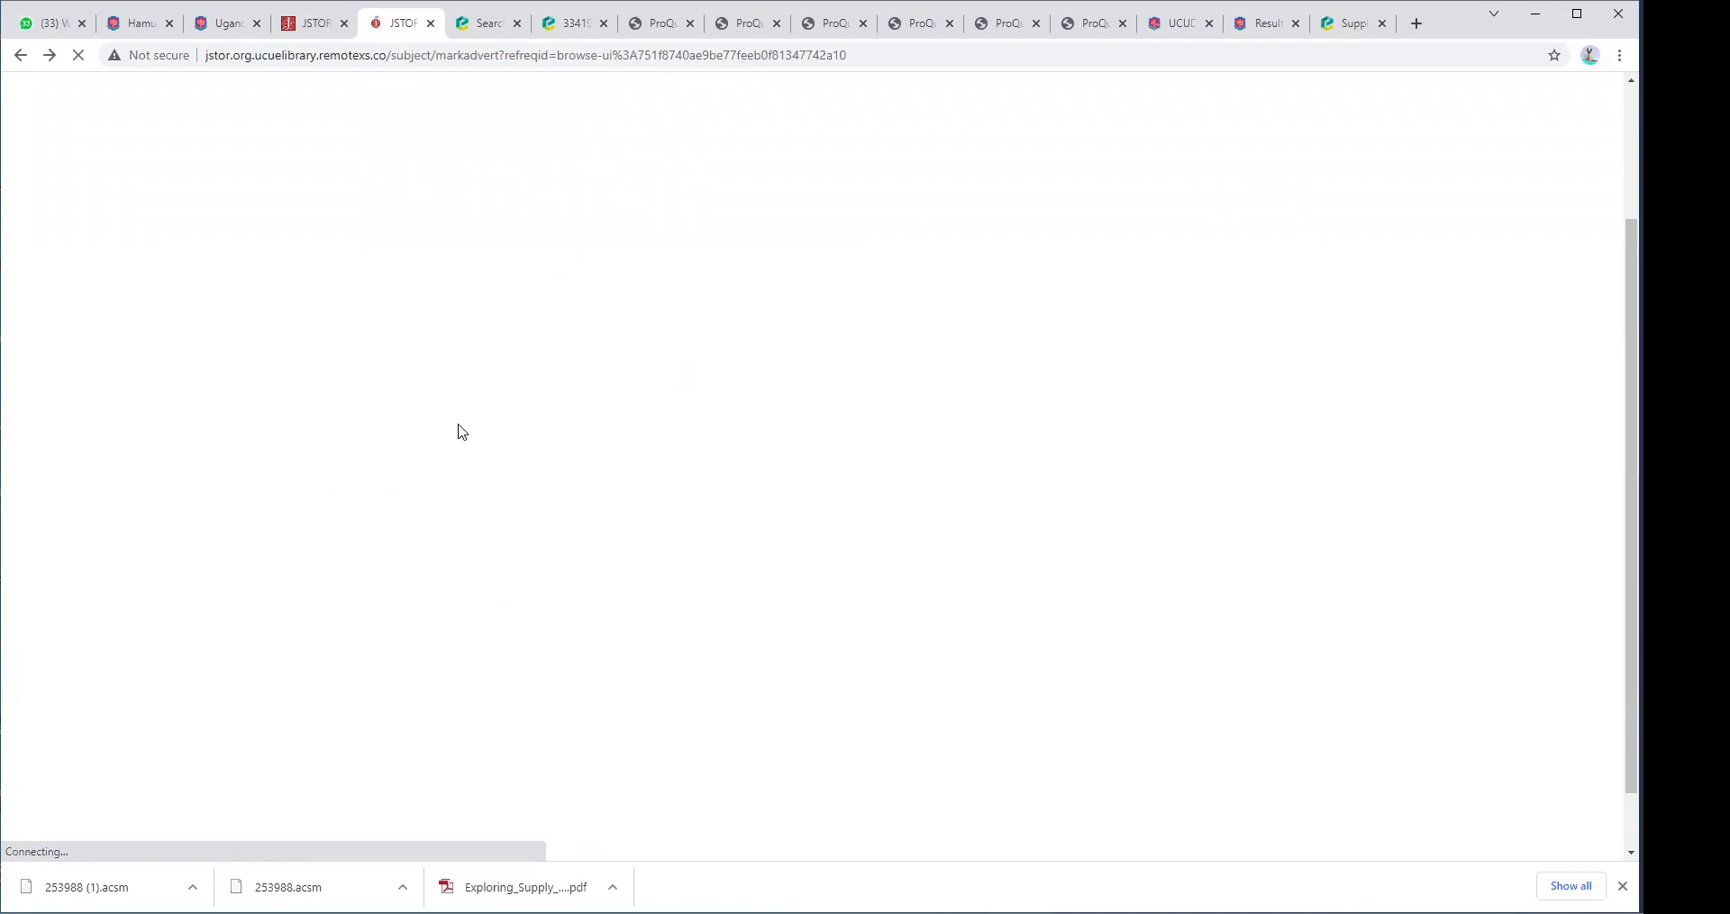
{"action": "left_click", "coordinate": [435, 360]}
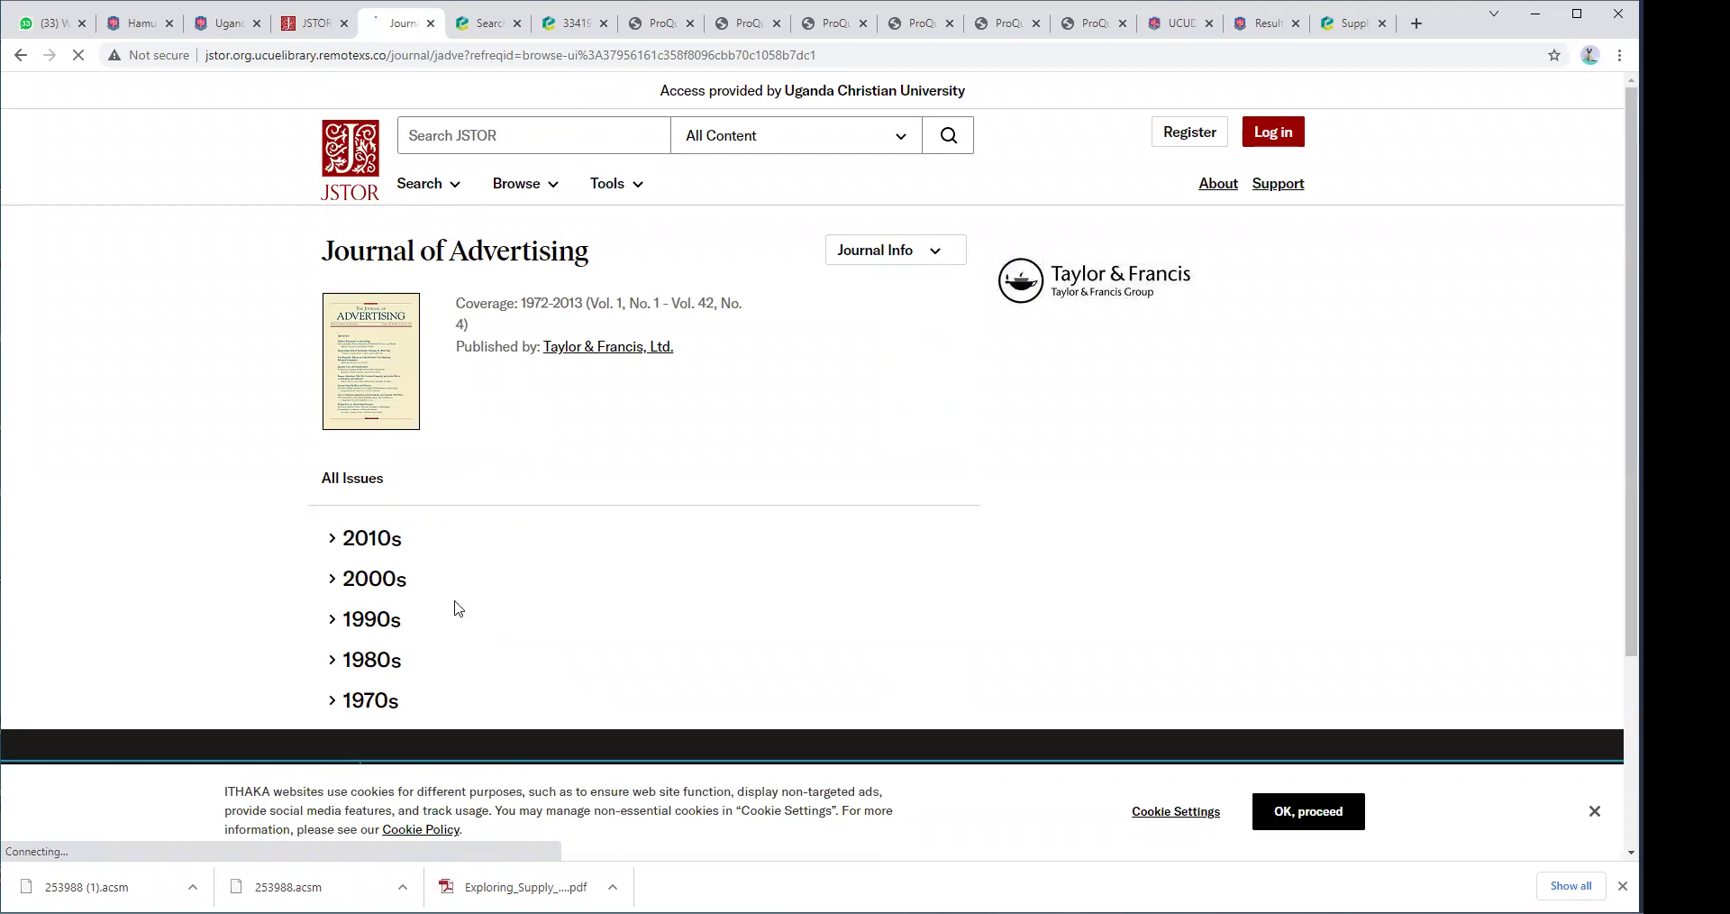
{"action": "left_click", "coordinate": [332, 541]}
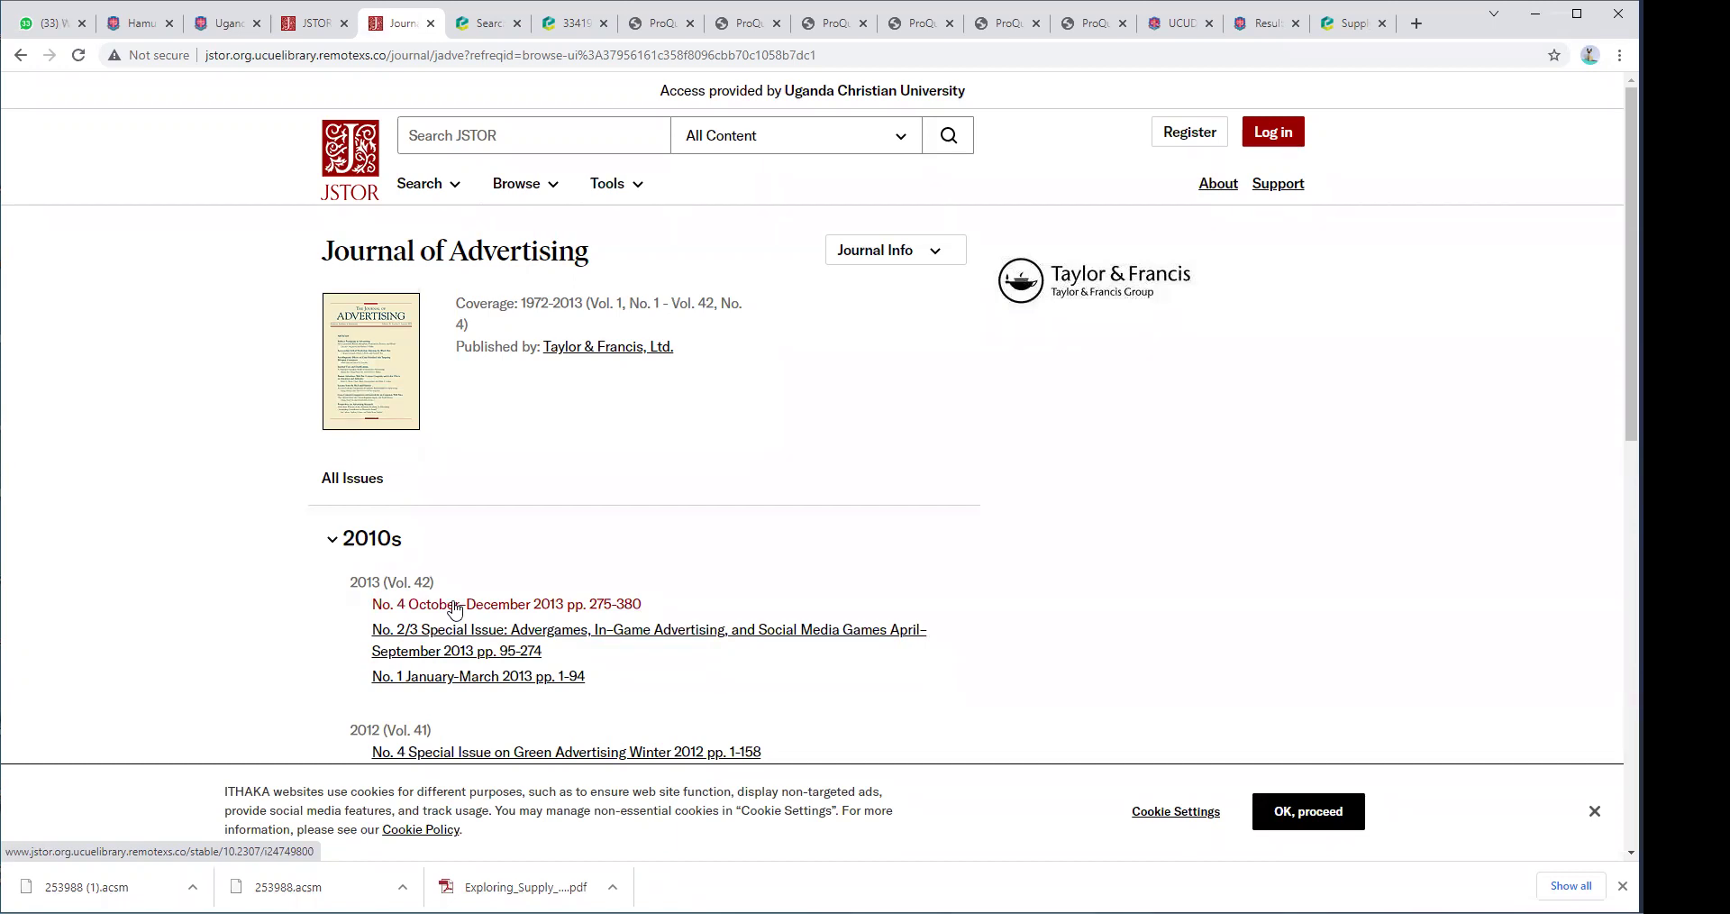
{"action": "left_click", "coordinate": [455, 610]}
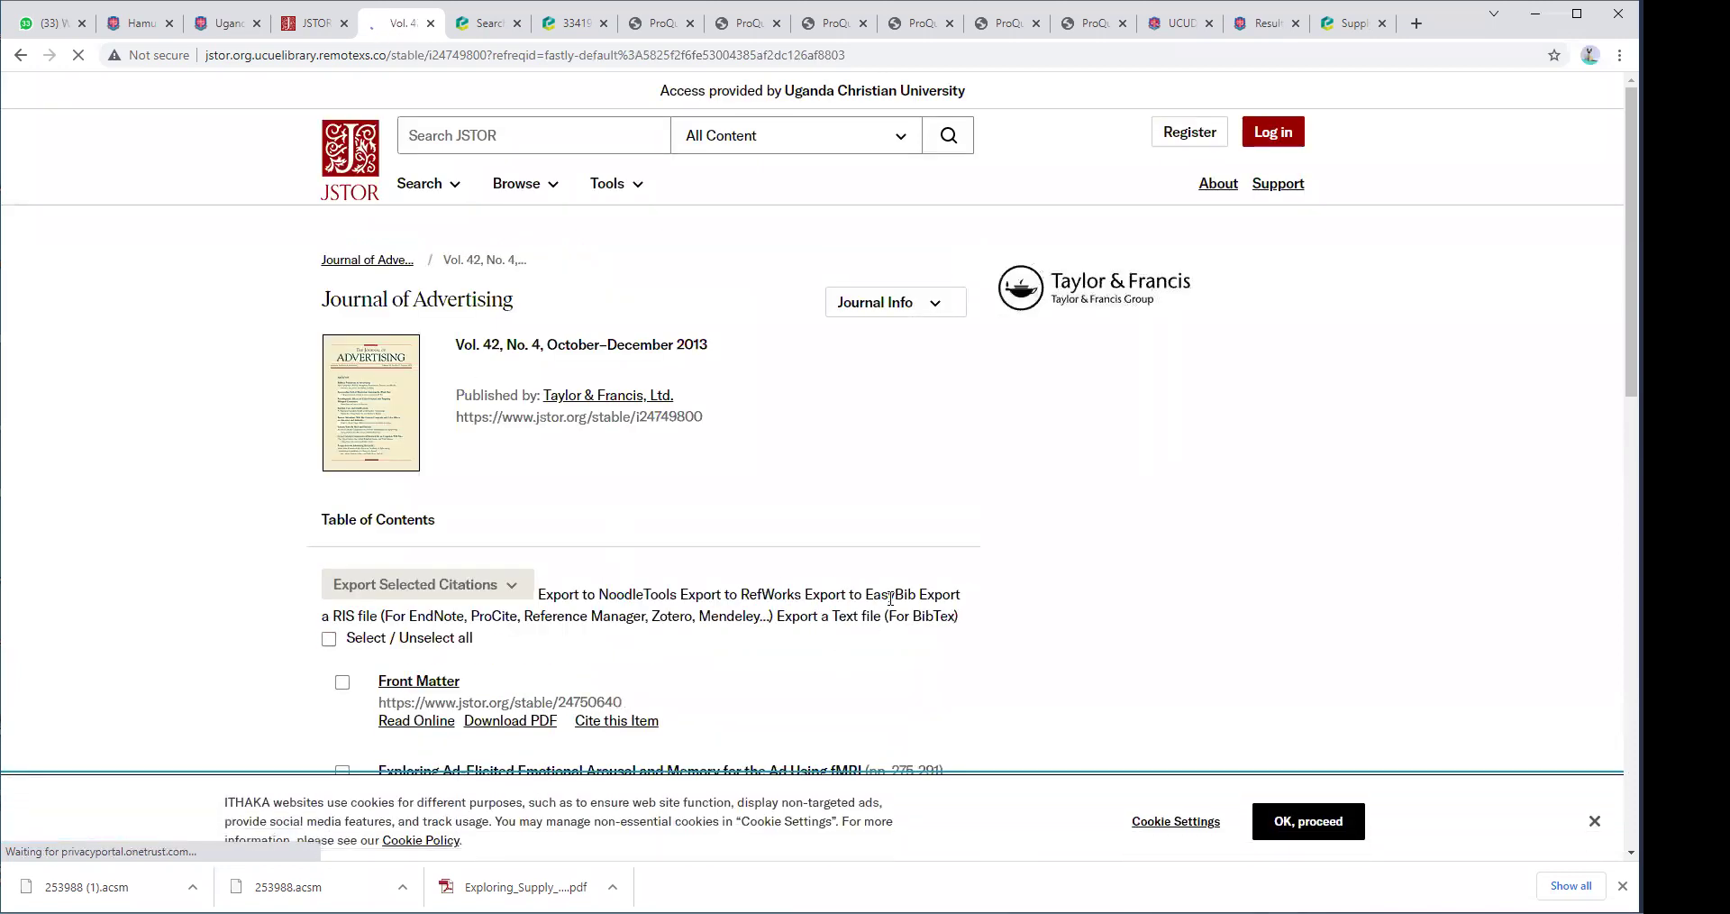
Look through the issue's articles and highlight the stable link of "Exploring Ad-Elicited Emotional Arousal and Memory for the Ad Using fMRI".
{"action": "scroll", "coordinate": [1342, 802], "scroll_direction": "down", "scroll_amount": 1}
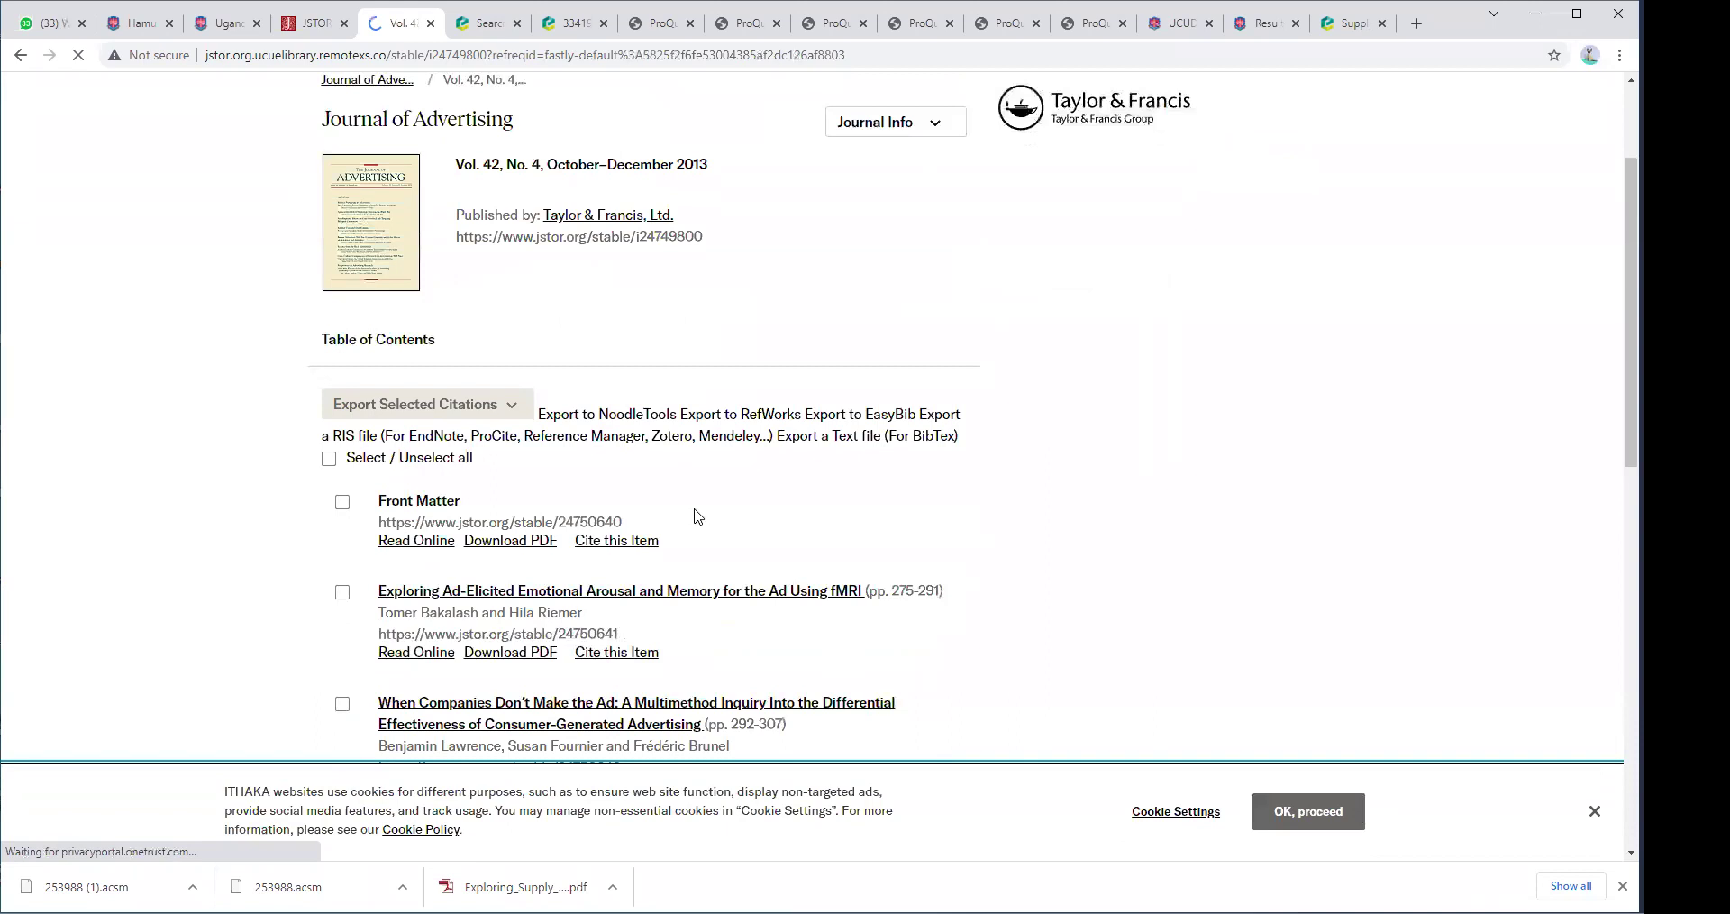
{"action": "scroll", "coordinate": [696, 516], "scroll_direction": "down", "scroll_amount": 2}
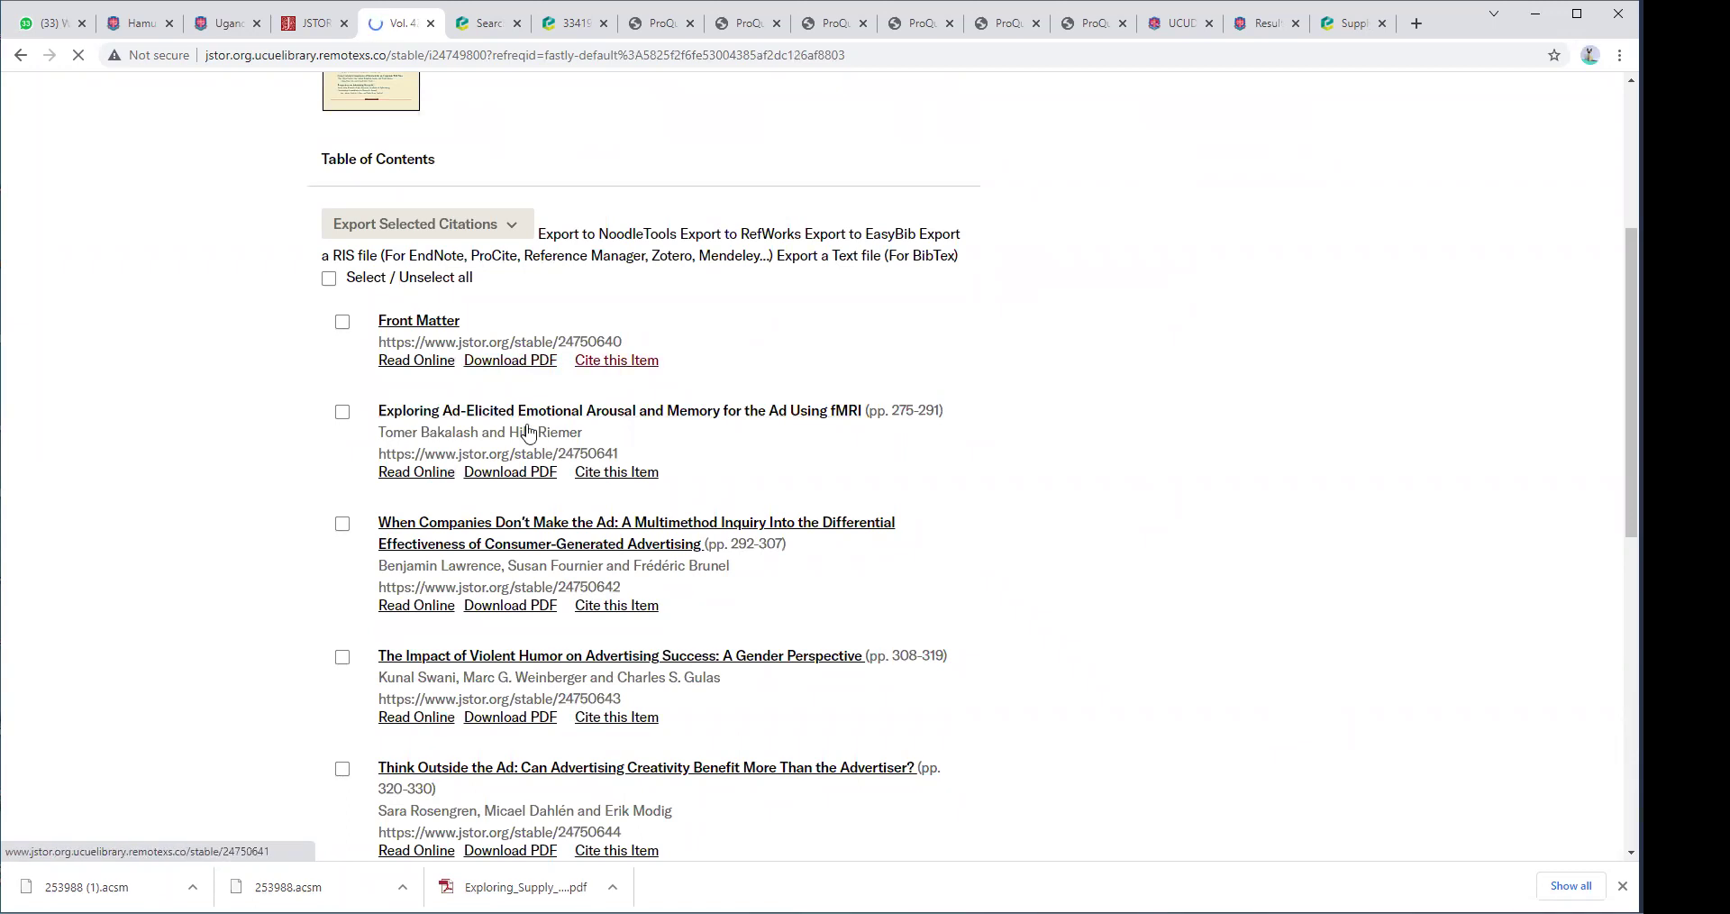
{"action": "scroll", "coordinate": [474, 427], "scroll_direction": "down", "scroll_amount": 2}
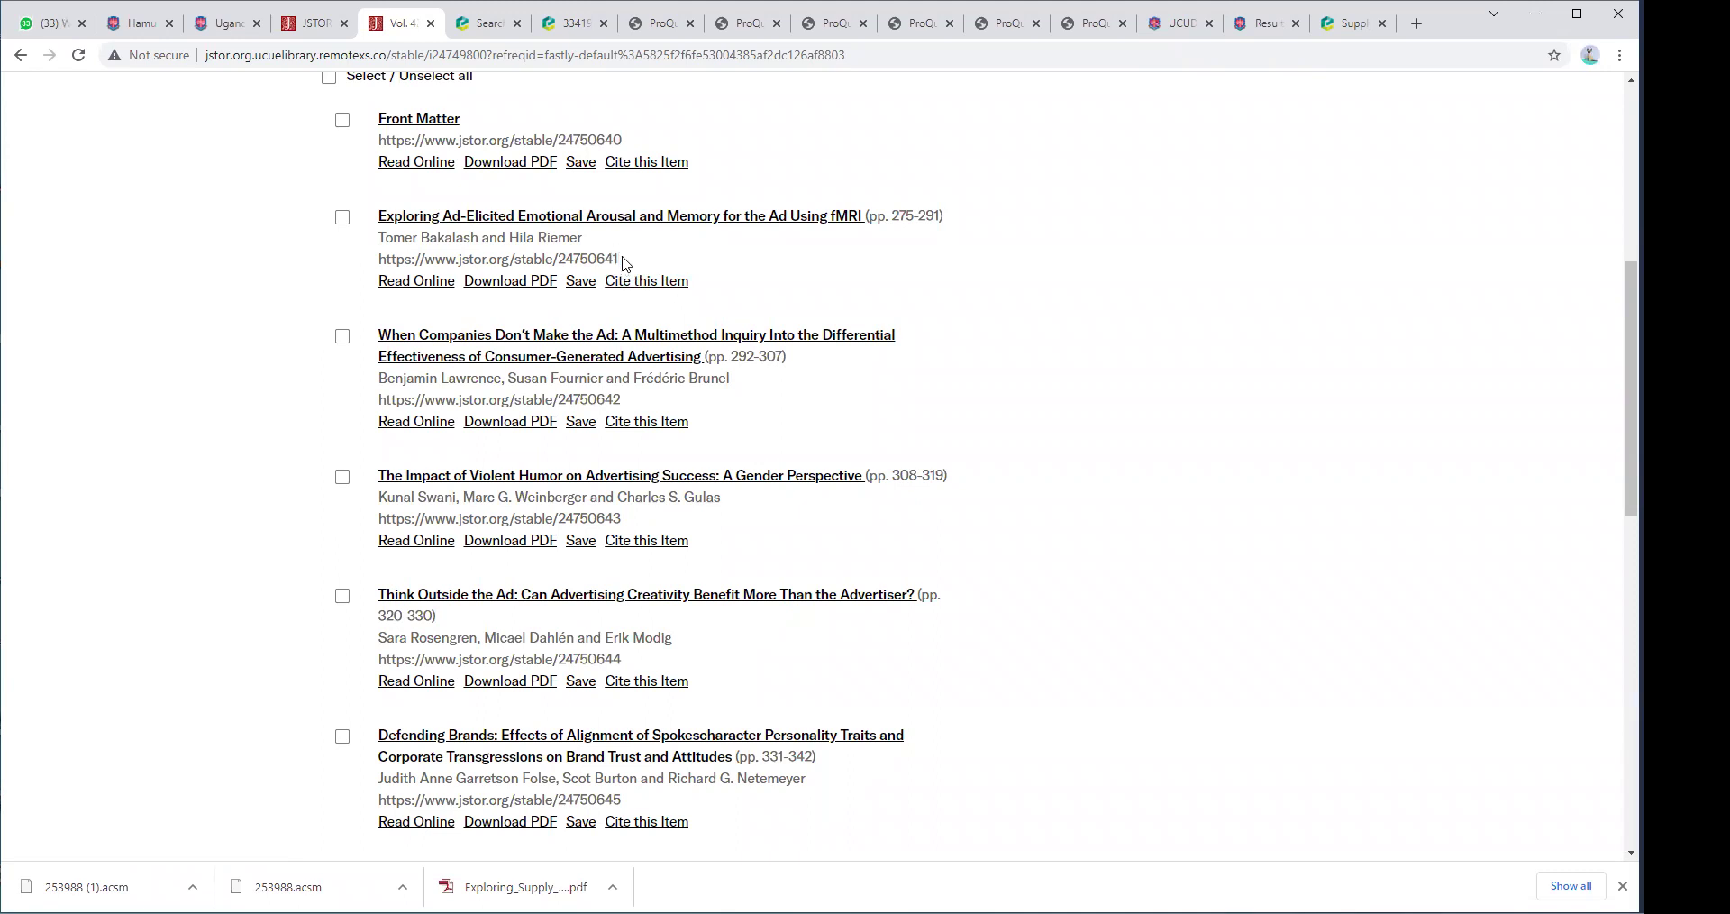
{"action": "left_click_drag", "start_coordinate": [623, 260], "coordinate": [376, 262]}
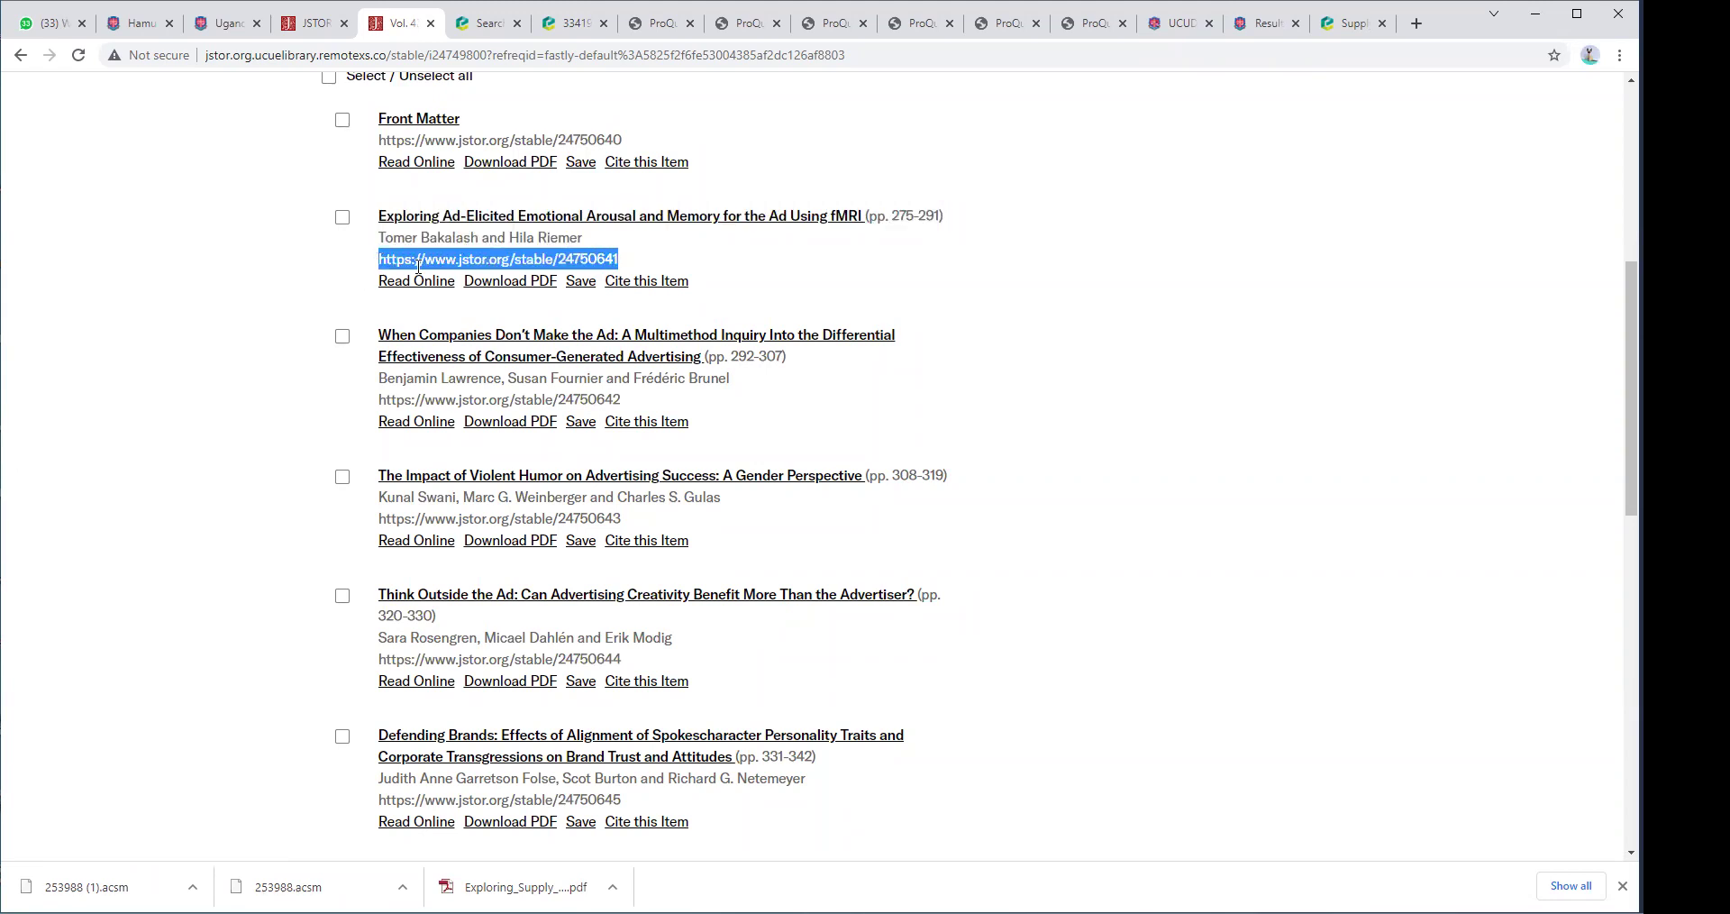
{"action": "left_click", "coordinate": [653, 265]}
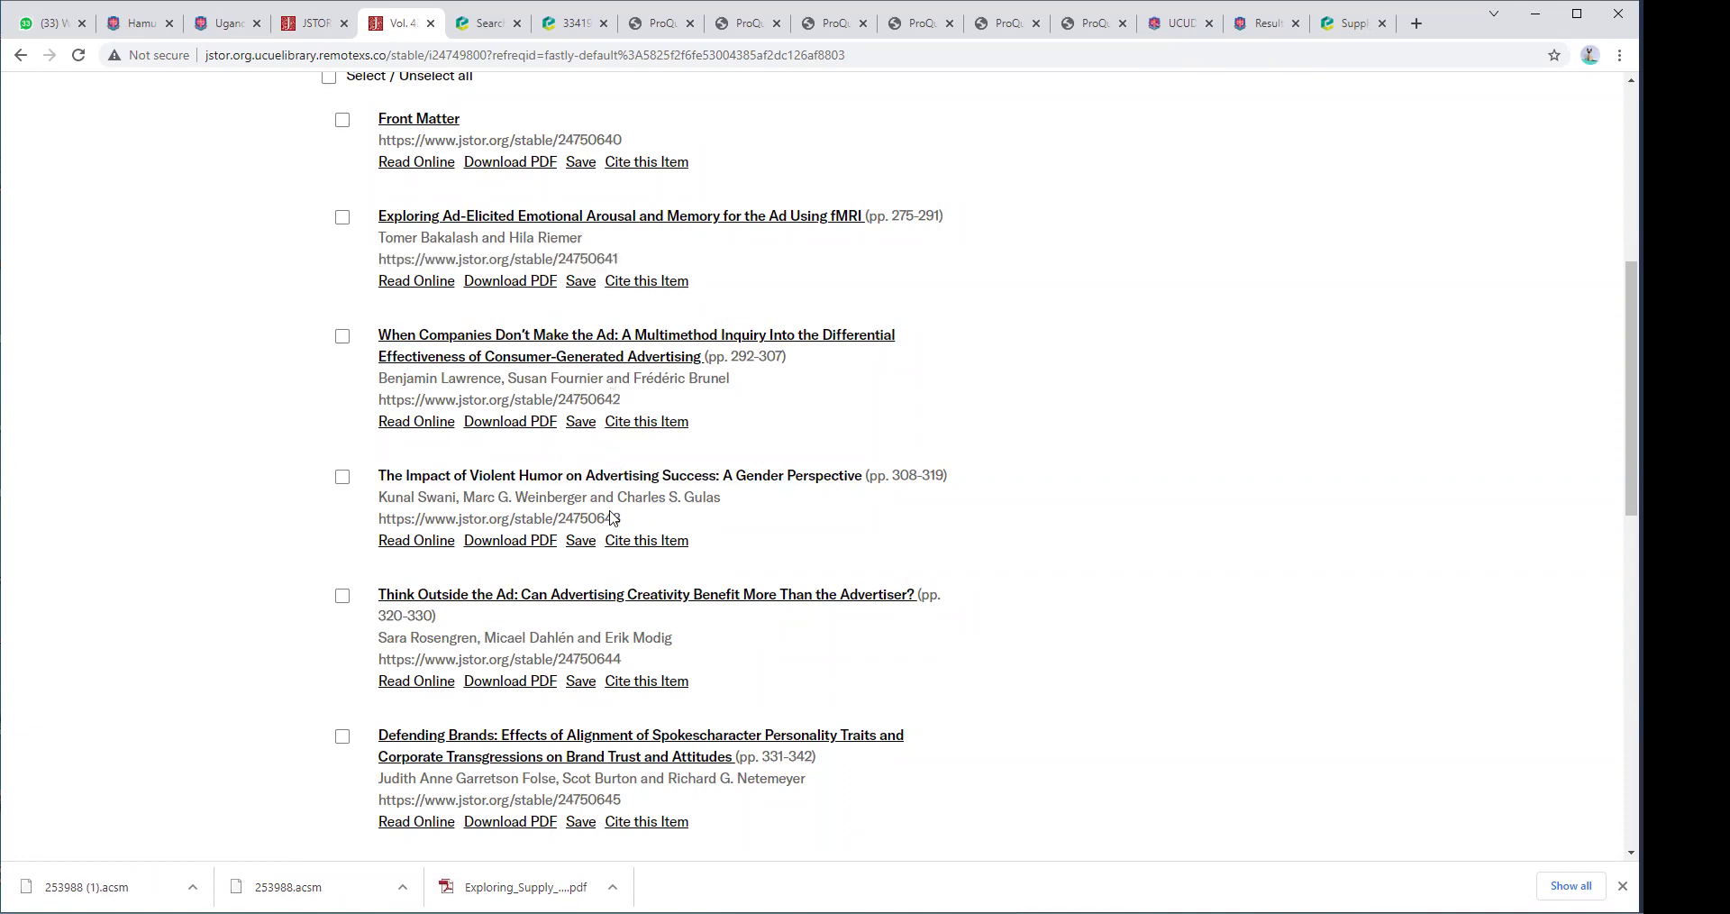
Open the PDF download of "Exploring Ad-Elicited Emotional Arousal and Memory for the Ad Using fMRI", accepting JSTOR's terms and conditions.
{"action": "scroll", "coordinate": [619, 525], "scroll_direction": "down", "scroll_amount": 2}
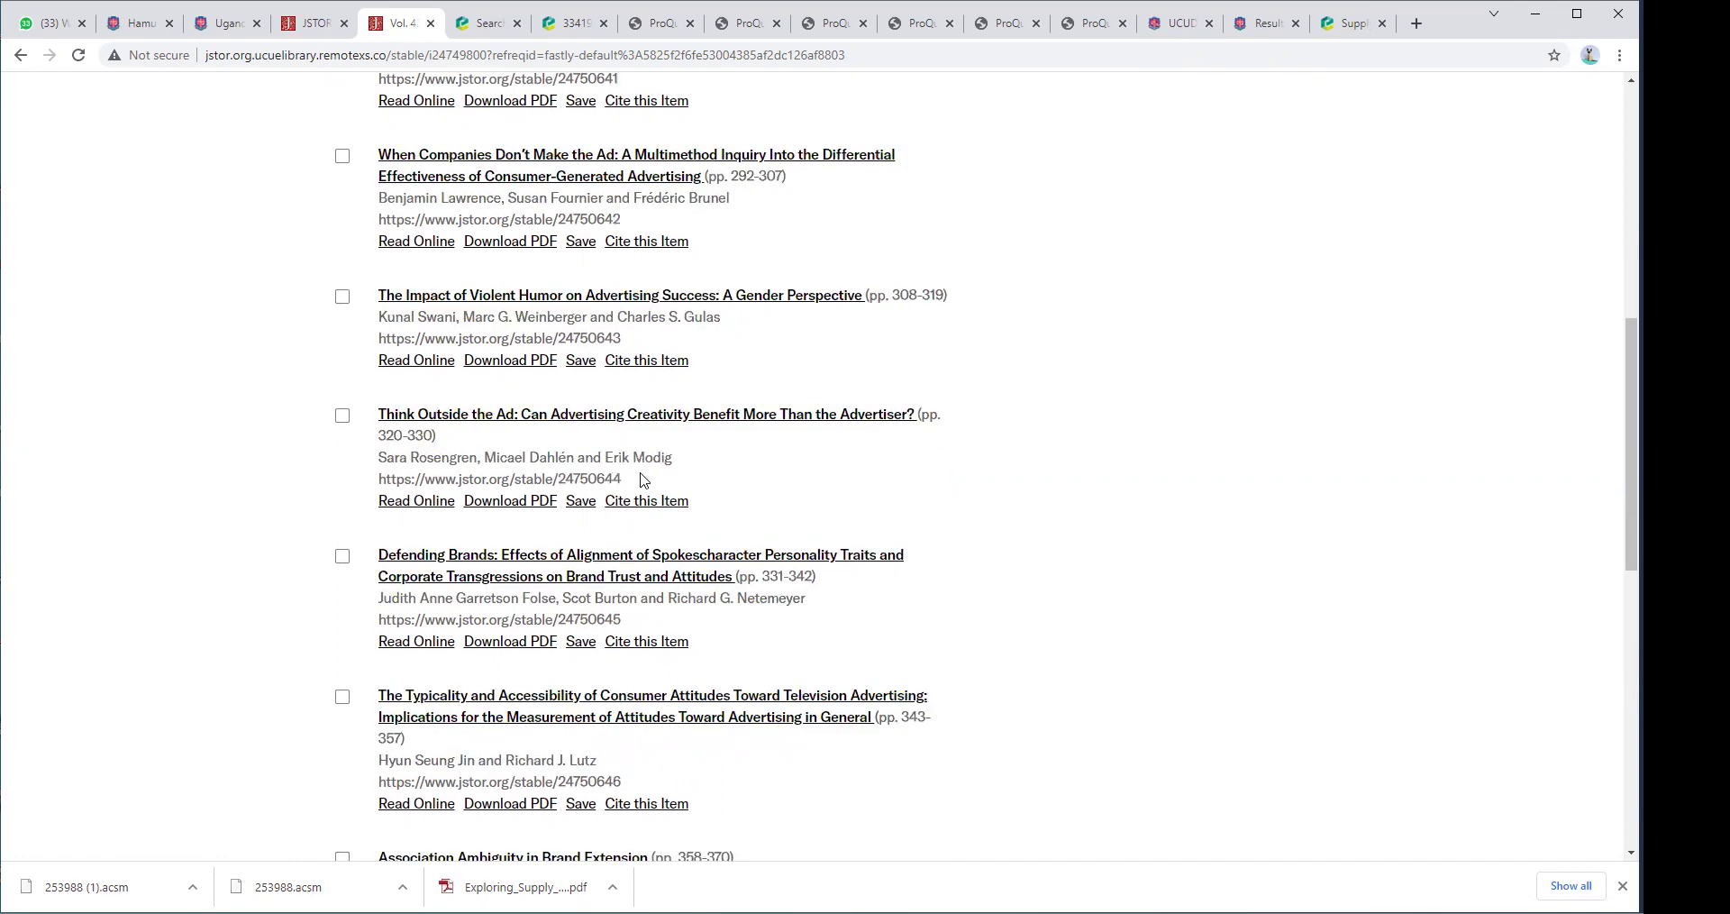
{"action": "scroll", "coordinate": [636, 526], "scroll_direction": "up", "scroll_amount": 3}
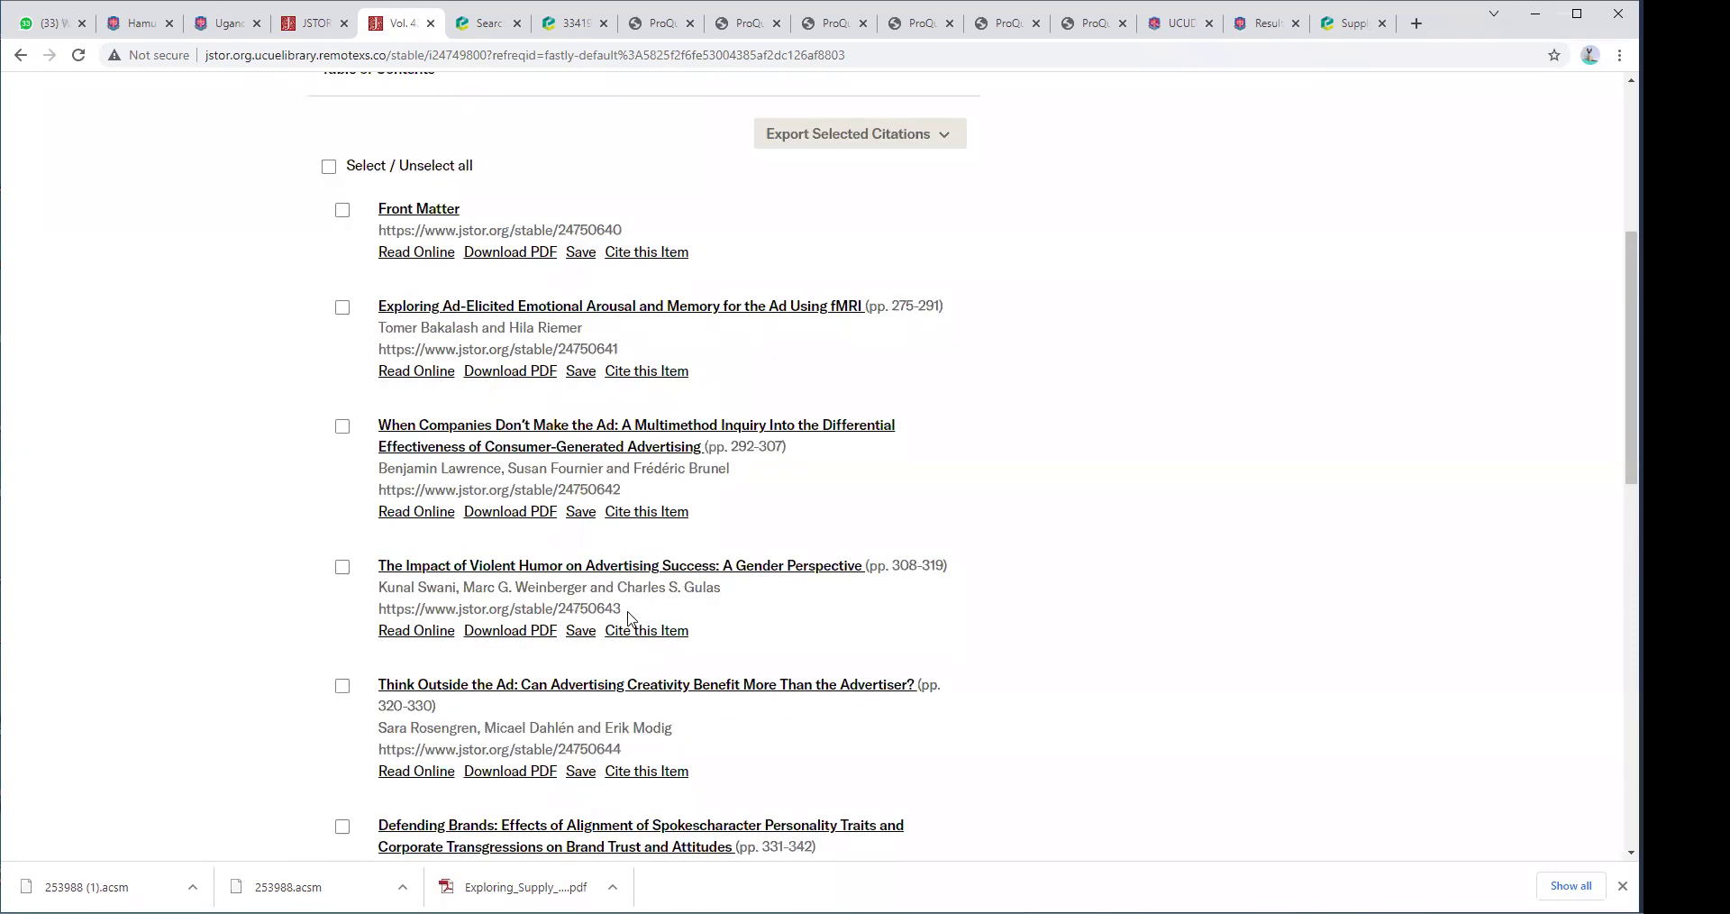
{"action": "left_click", "coordinate": [513, 373]}
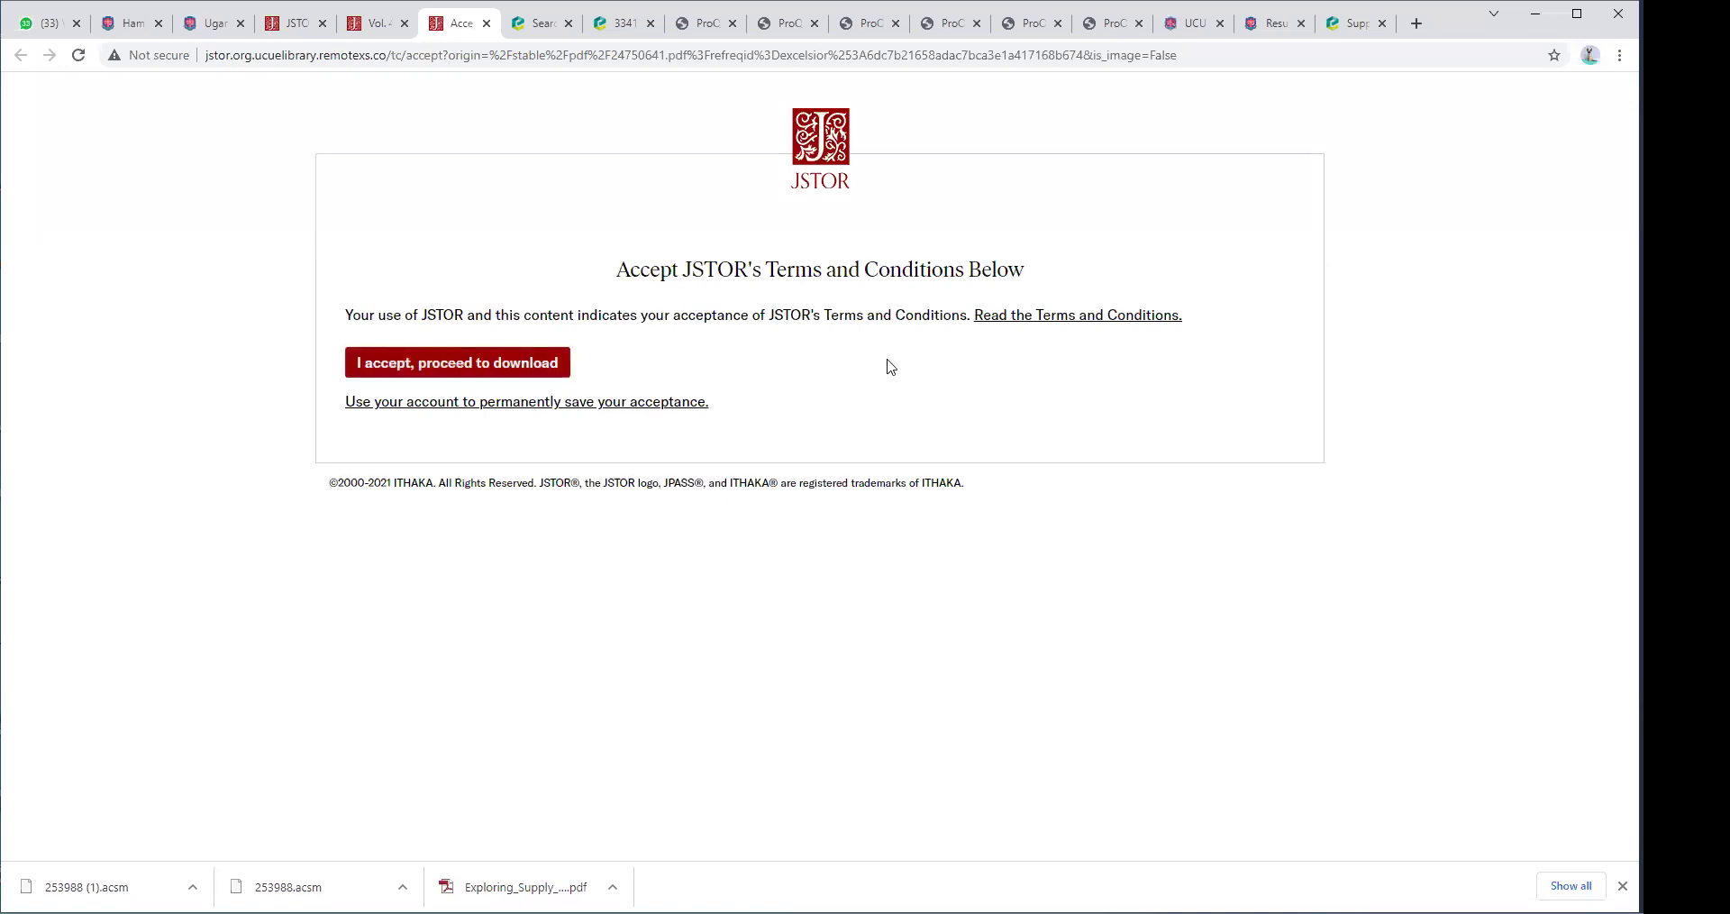
{"action": "left_click", "coordinate": [442, 364]}
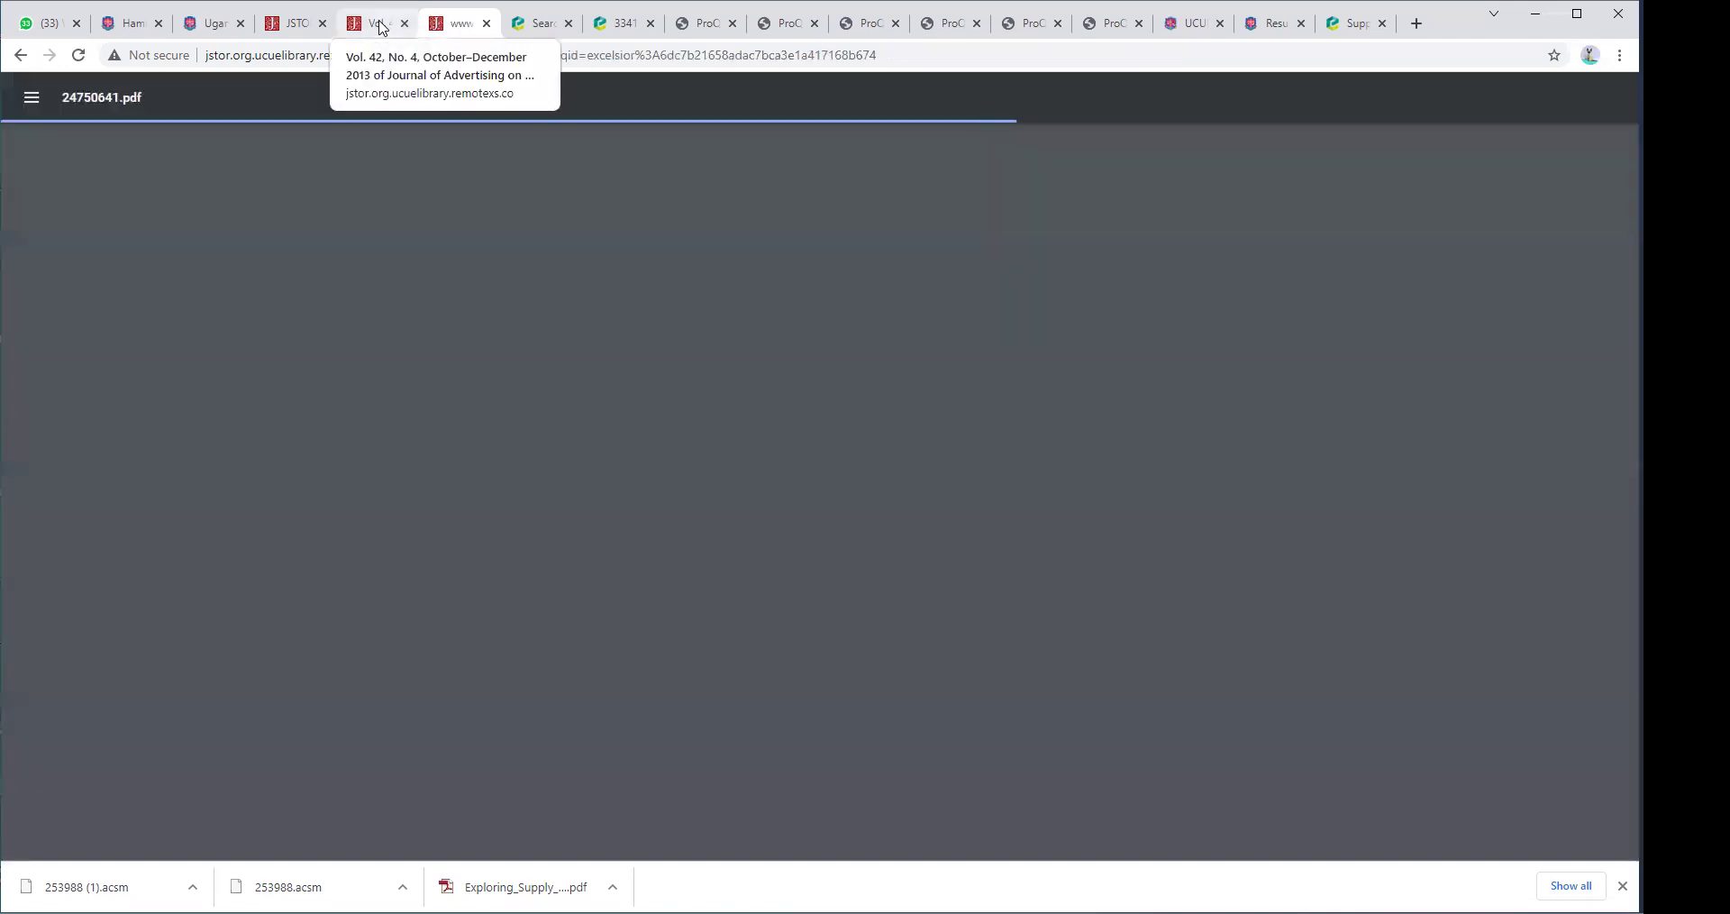
Return to the issue page, copy the fMRI article's APA citation, highlight the authors in it, and close the citation window.
{"action": "left_click", "coordinate": [380, 27]}
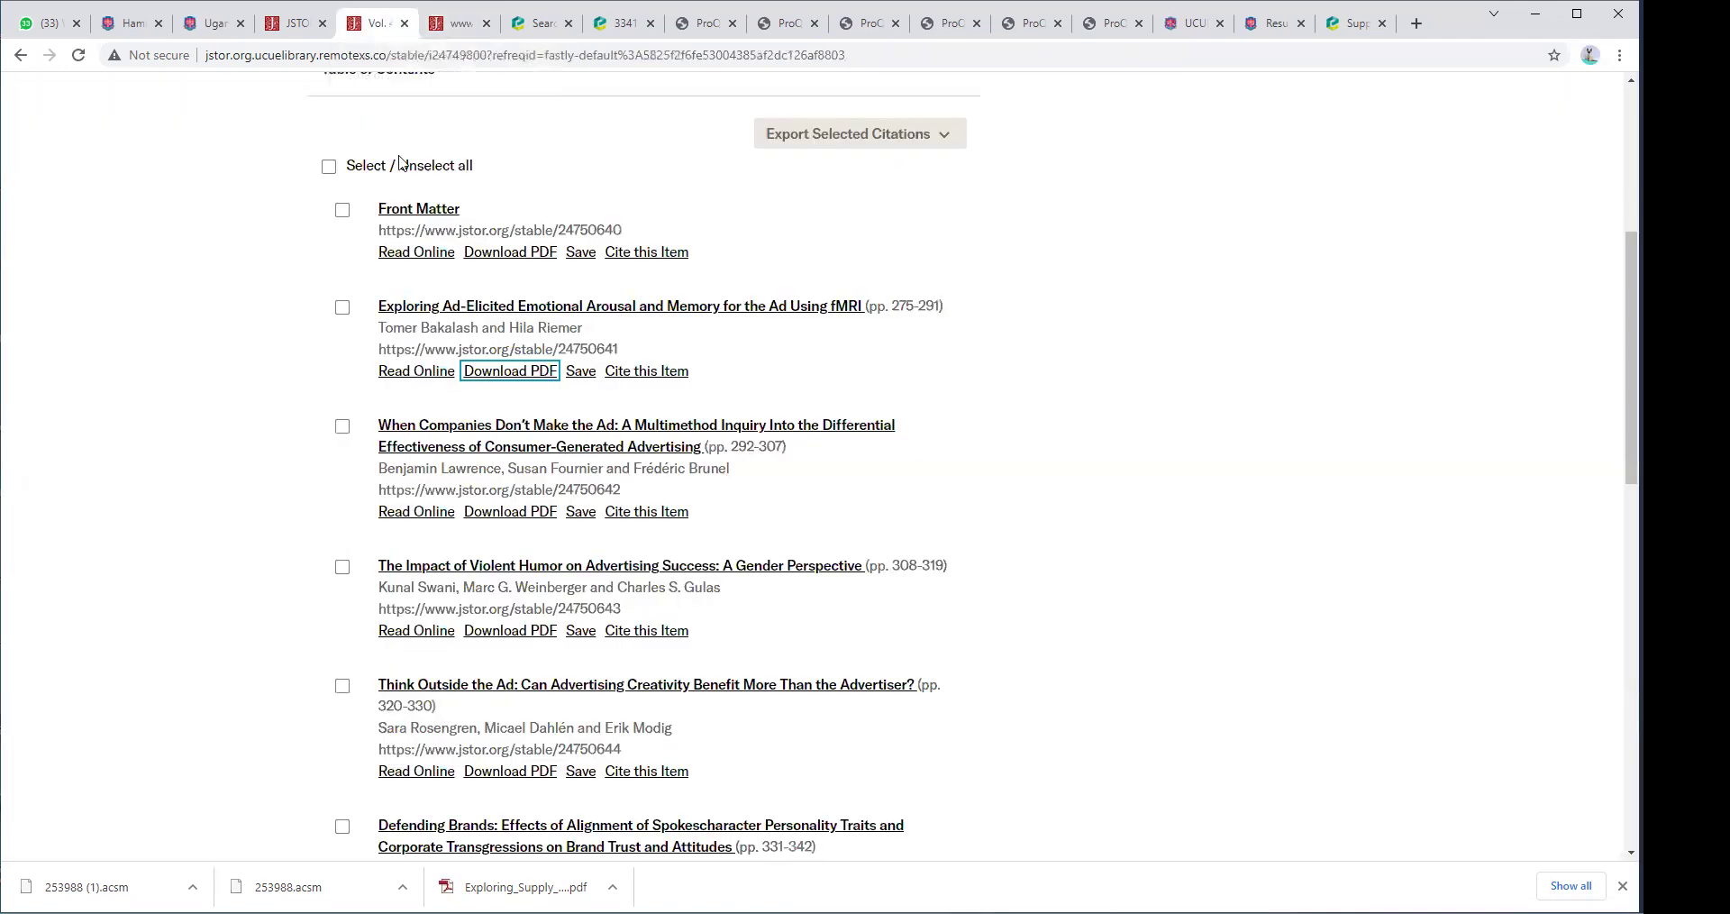
{"action": "left_click", "coordinate": [651, 371]}
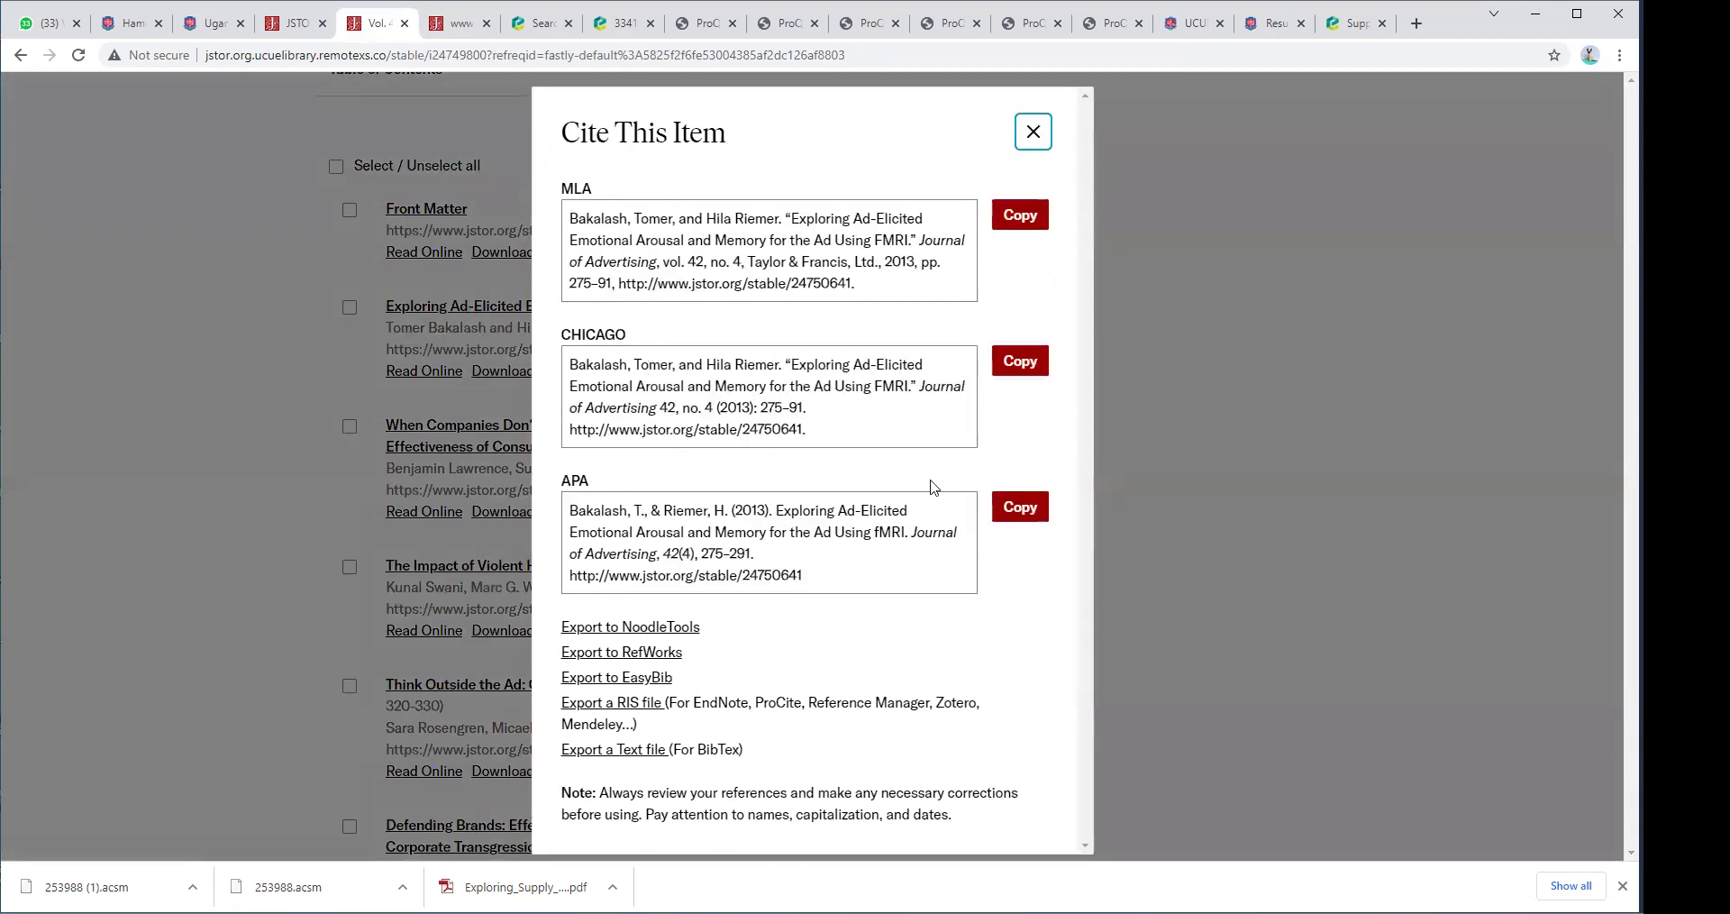
{"action": "left_click", "coordinate": [1010, 511]}
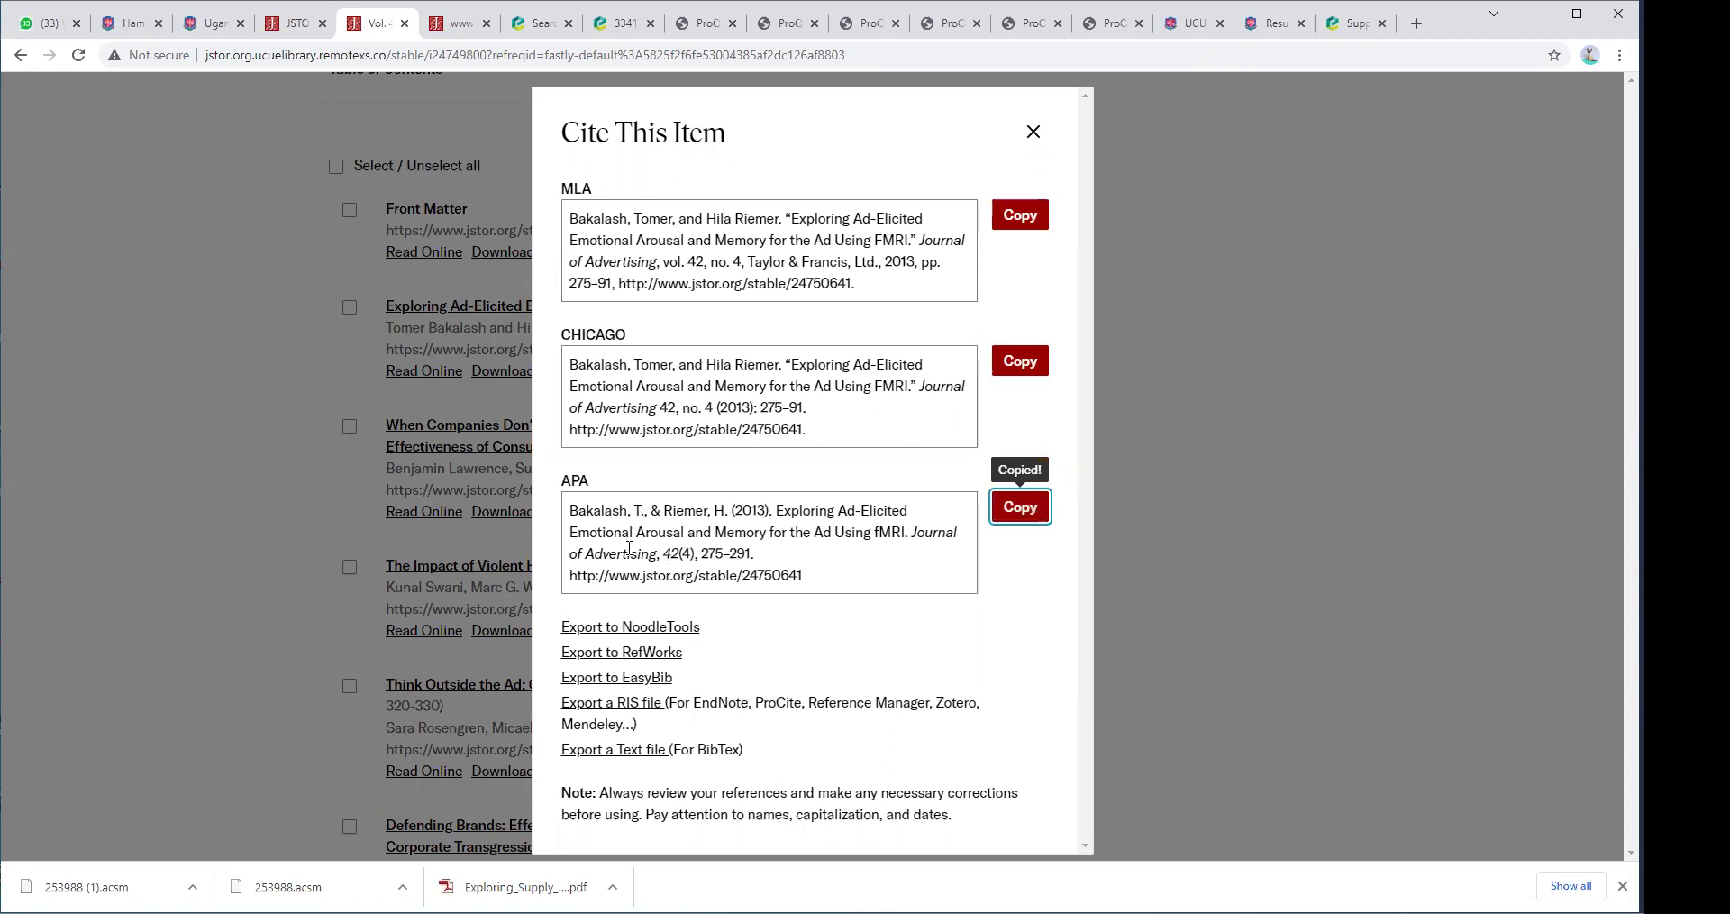
{"action": "left_click_drag", "start_coordinate": [569, 510], "coordinate": [737, 510]}
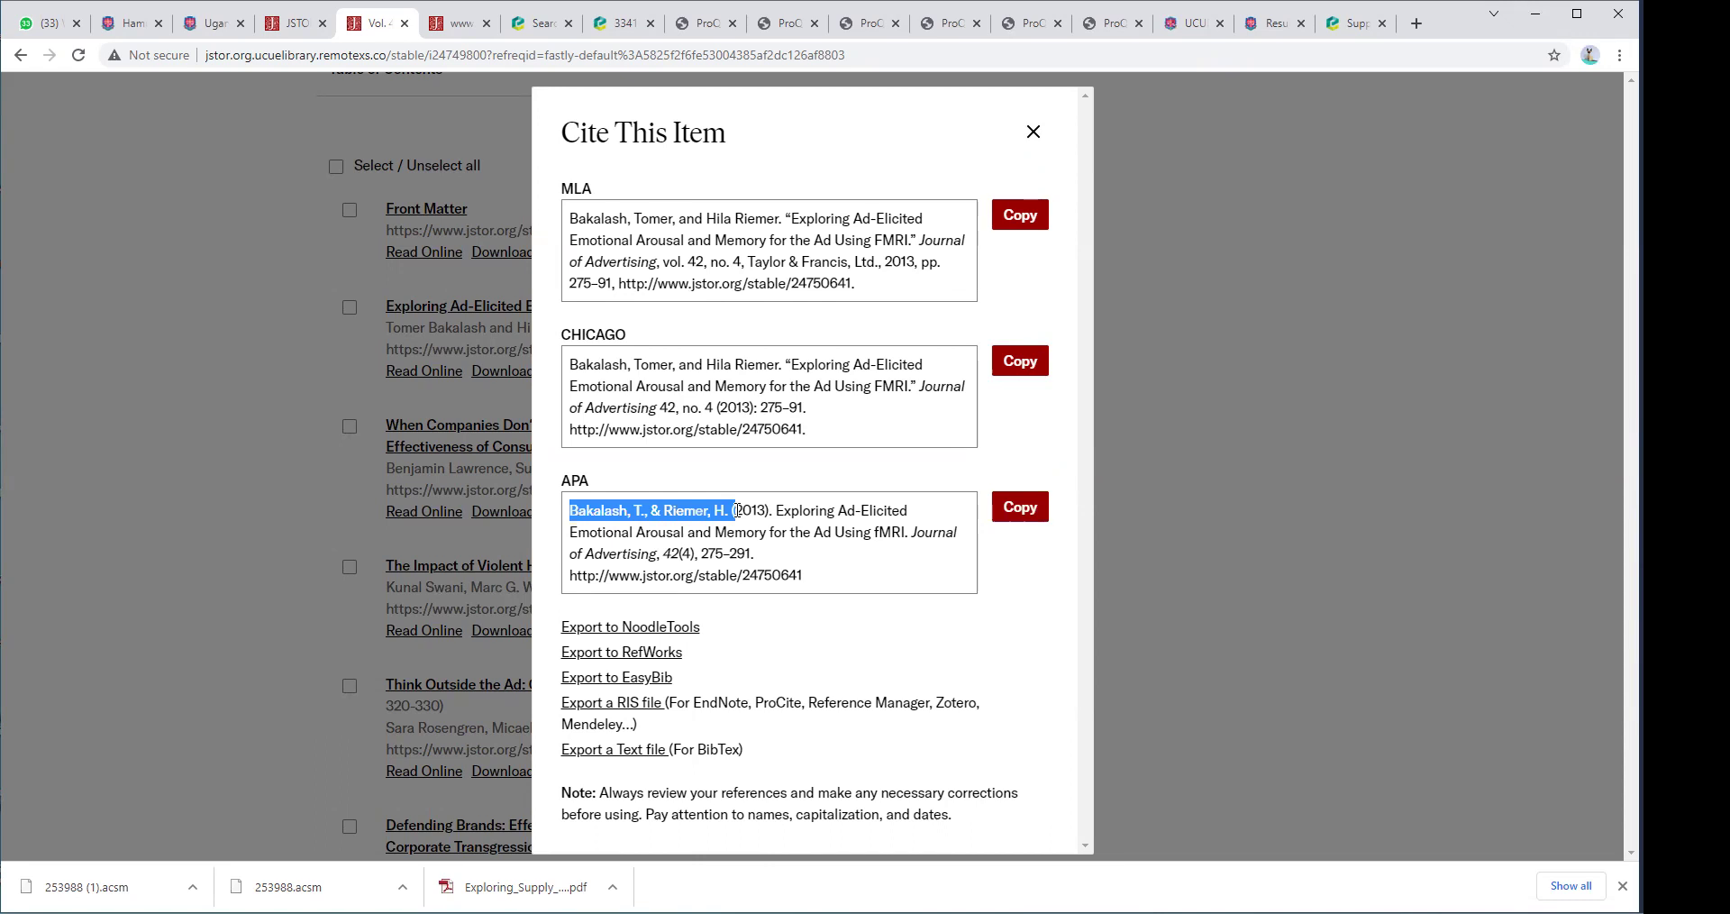
{"action": "left_click", "coordinate": [1034, 132]}
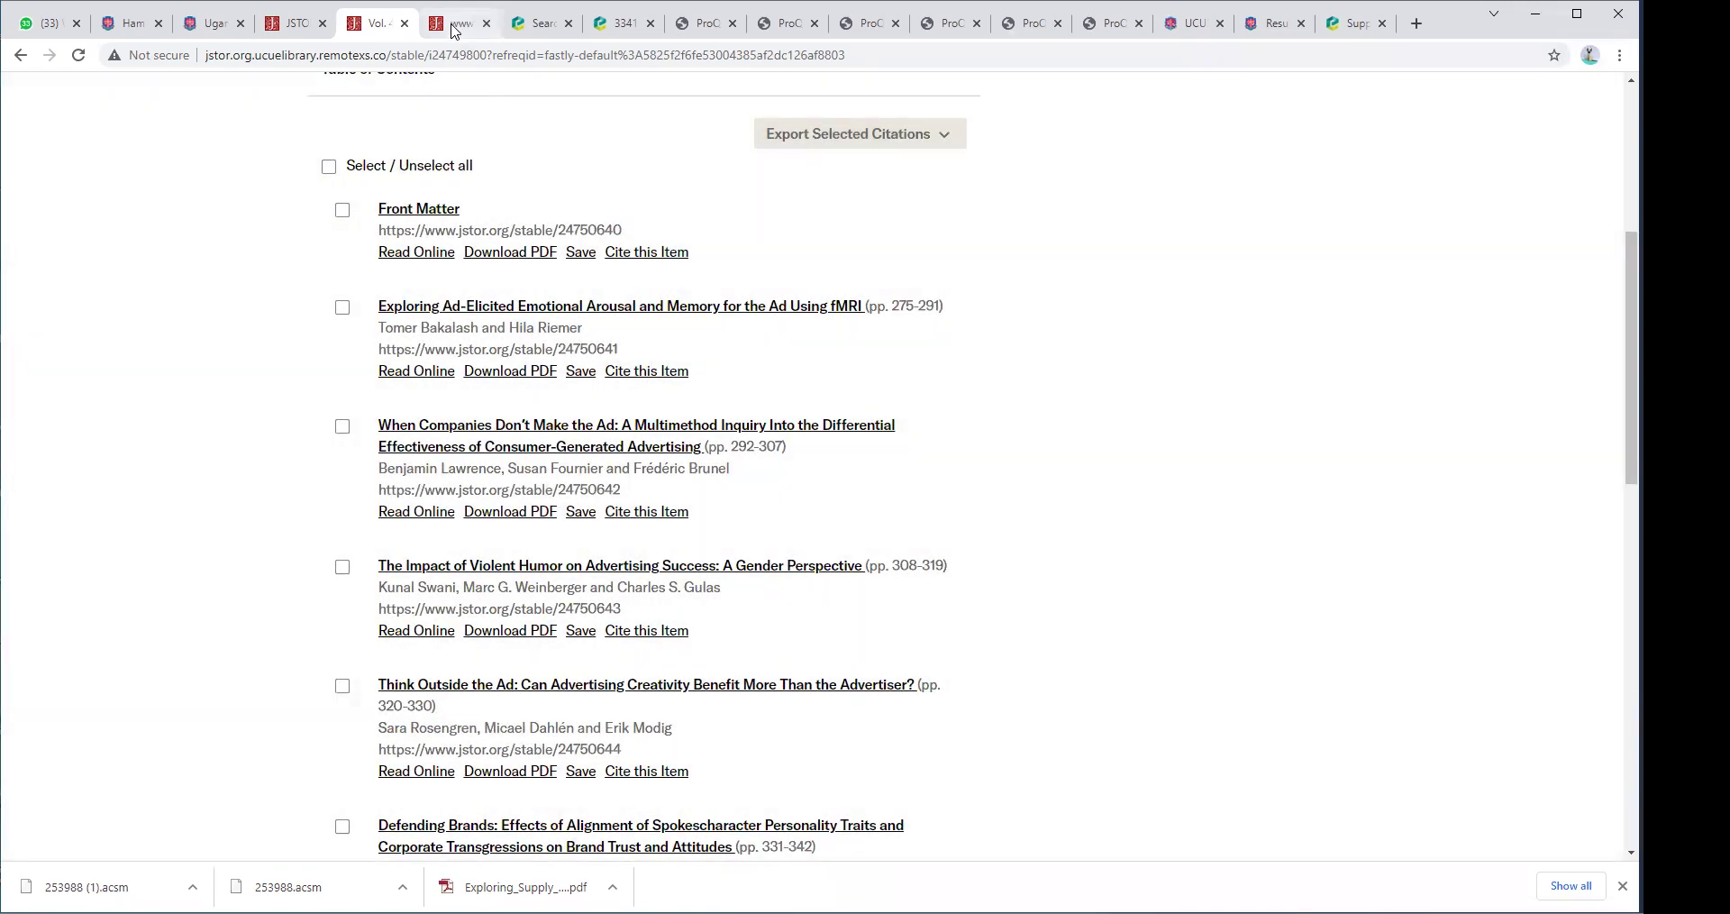
Check the loading of the article's PDF, then return to the start of the Journal of Advertising issue page.
{"action": "left_click", "coordinate": [454, 27]}
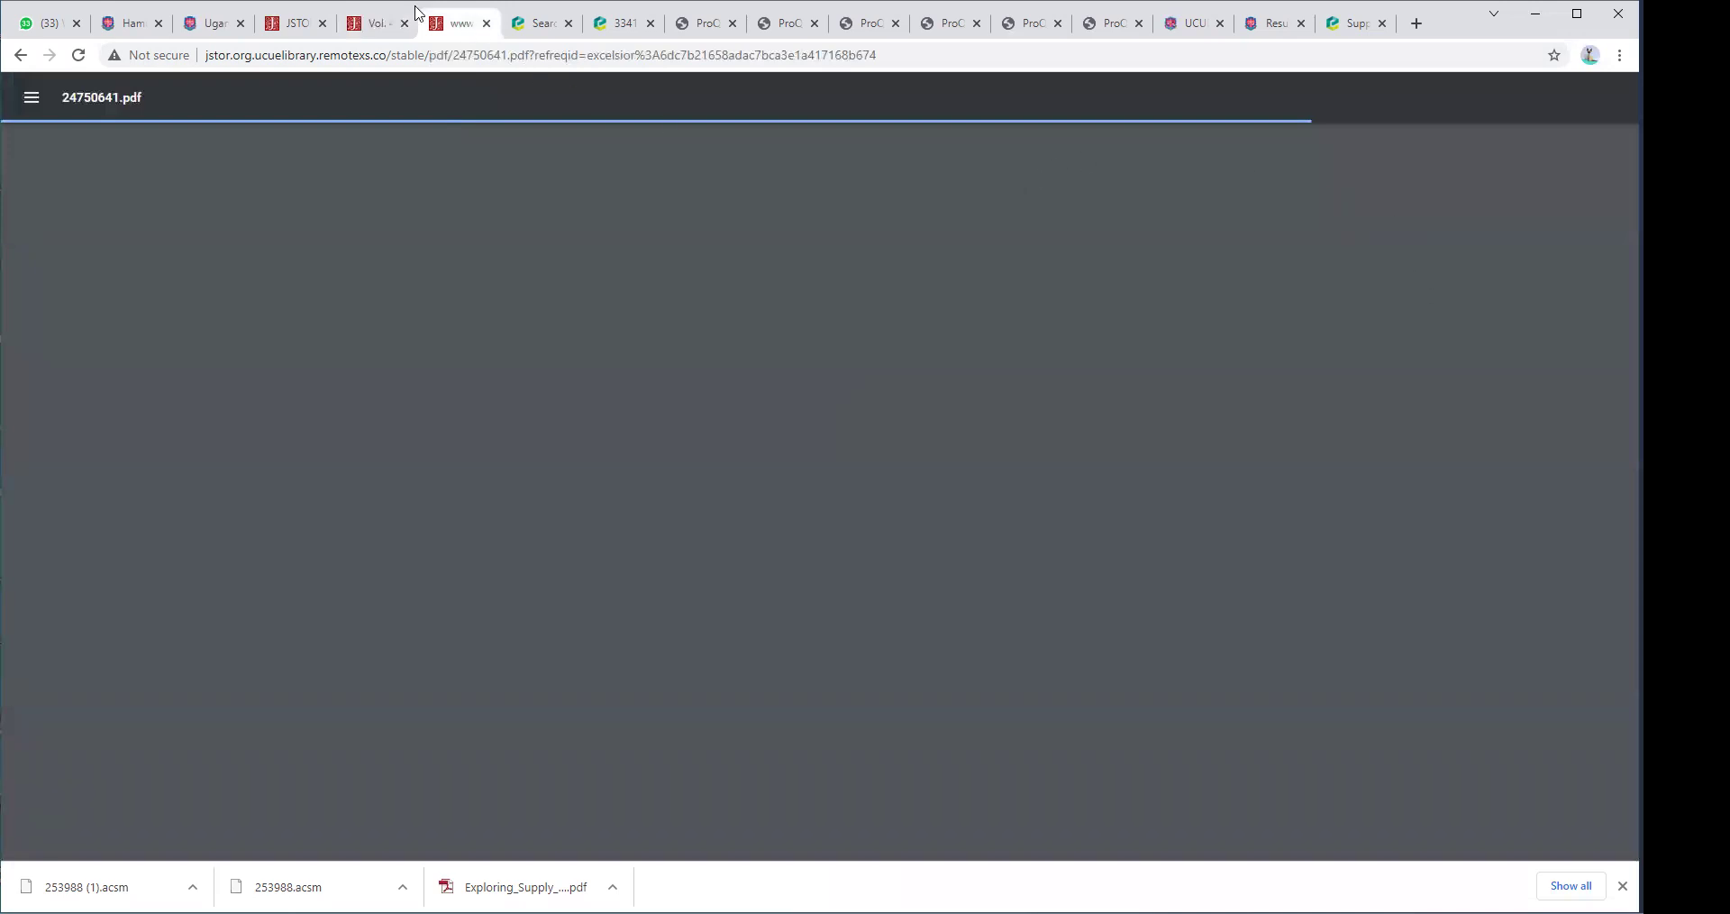
{"action": "left_click", "coordinate": [378, 25]}
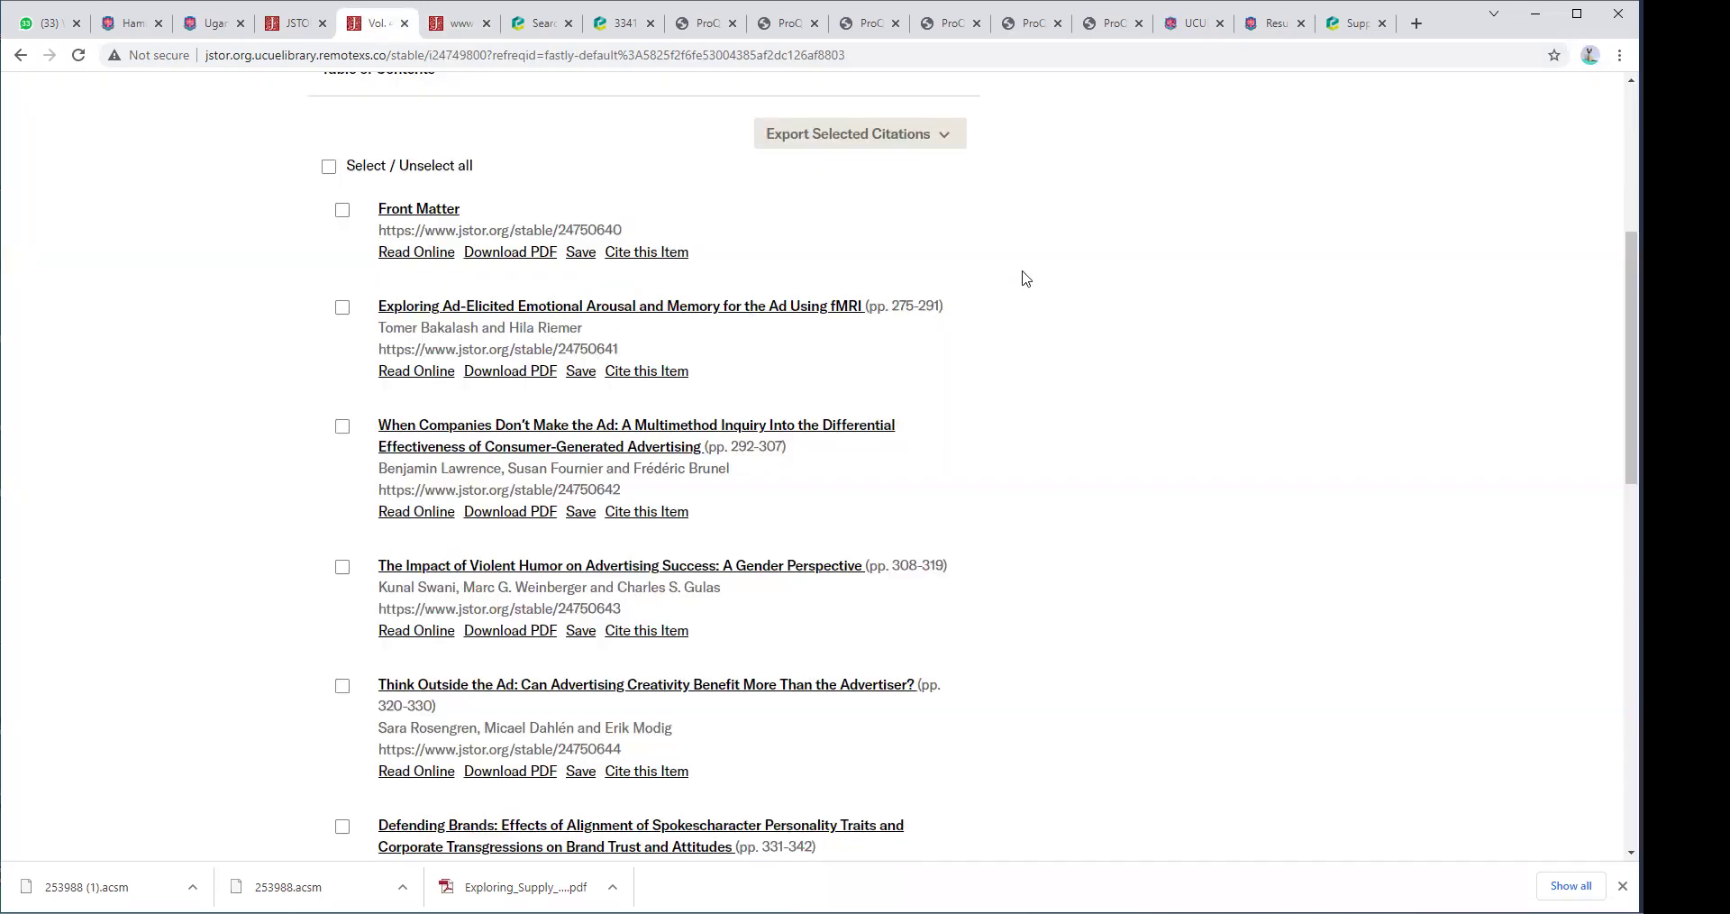
{"action": "scroll", "coordinate": [802, 461], "scroll_direction": "up", "scroll_amount": 5}
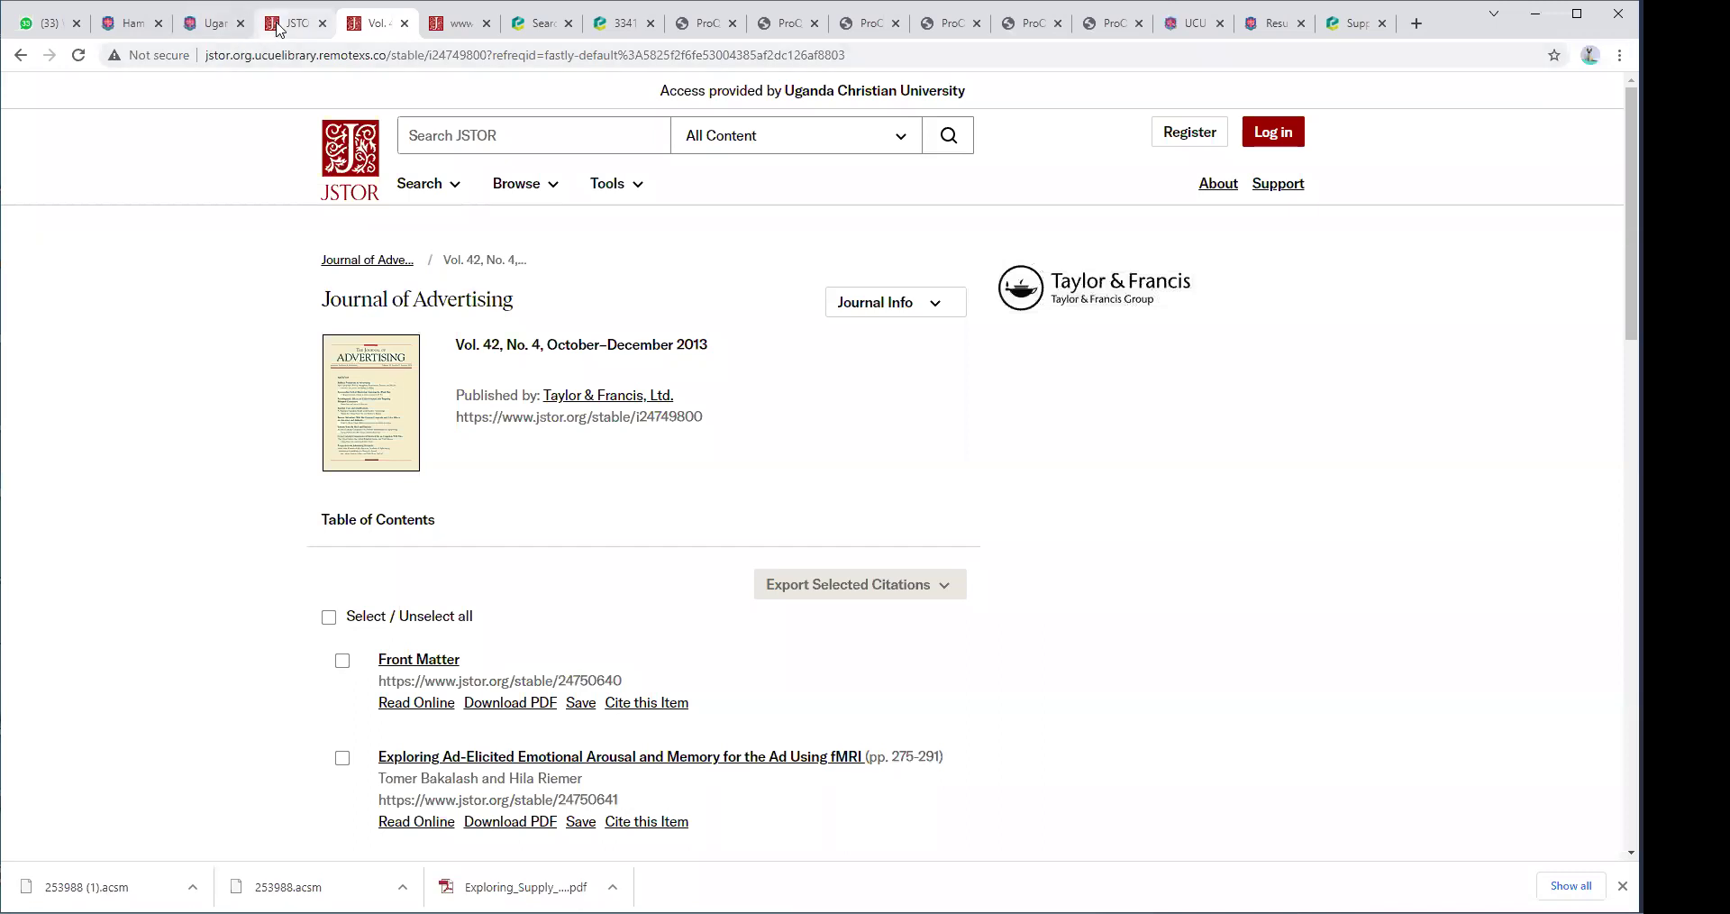
From the library portal's favourite databases, open EBSCOhost, Taylor & Francis and Cambridge Core in new tabs and show Cambridge Core.
{"action": "left_click", "coordinate": [203, 22]}
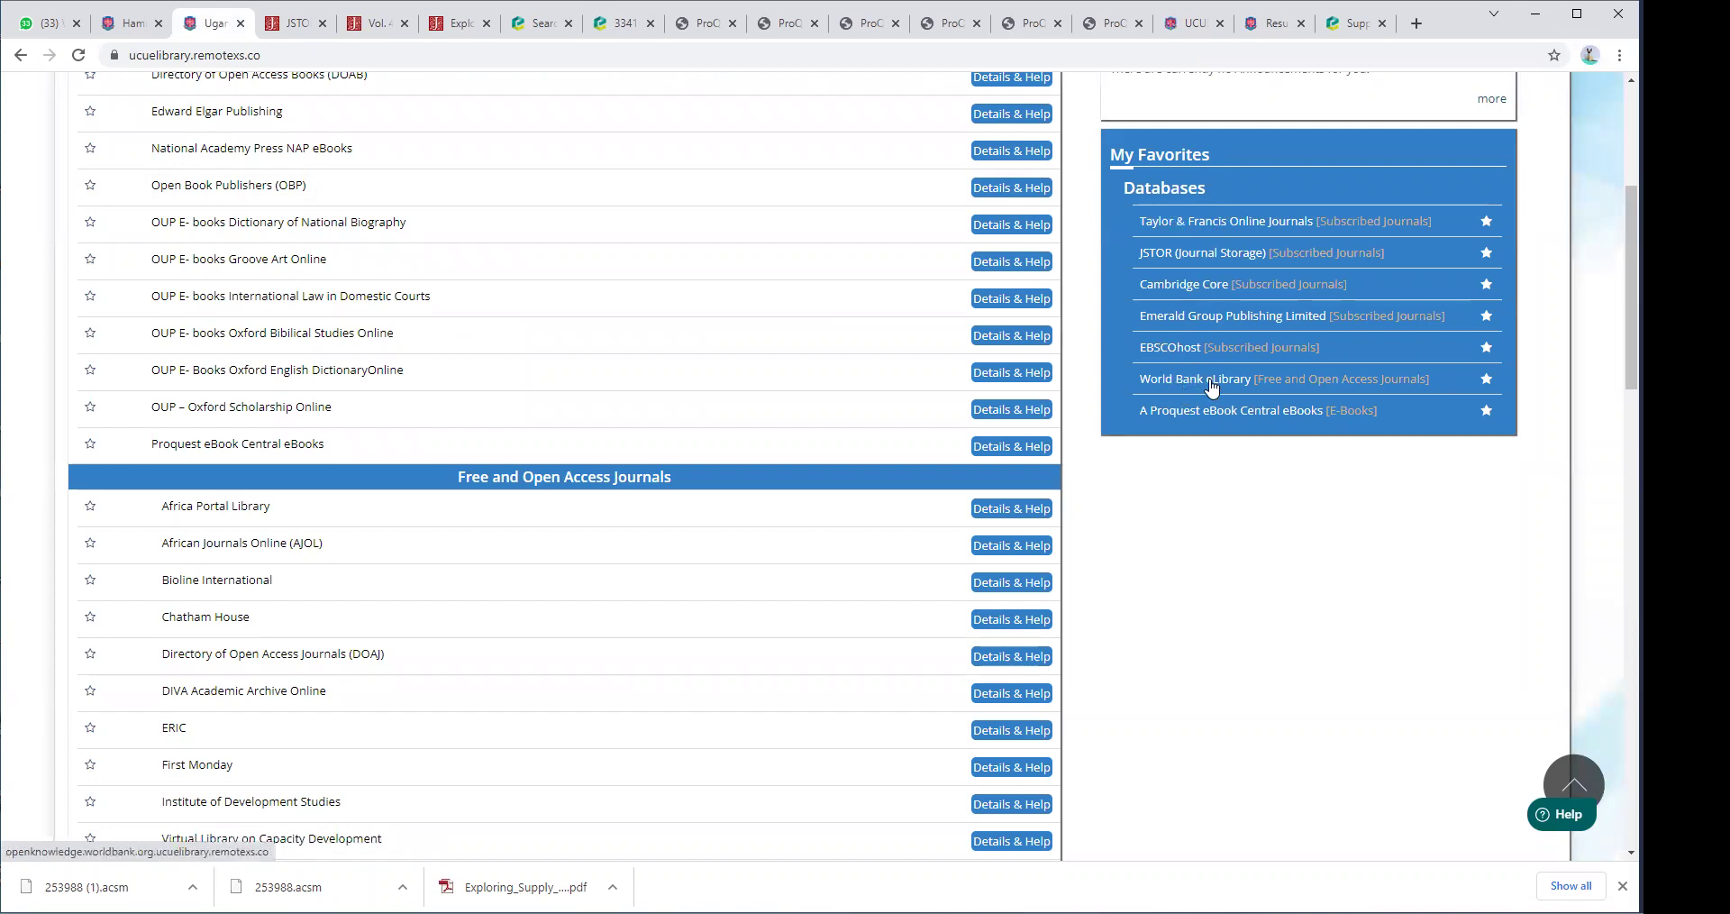
{"action": "right_click", "coordinate": [1195, 354]}
{"action": "left_click", "coordinate": [1197, 356]}
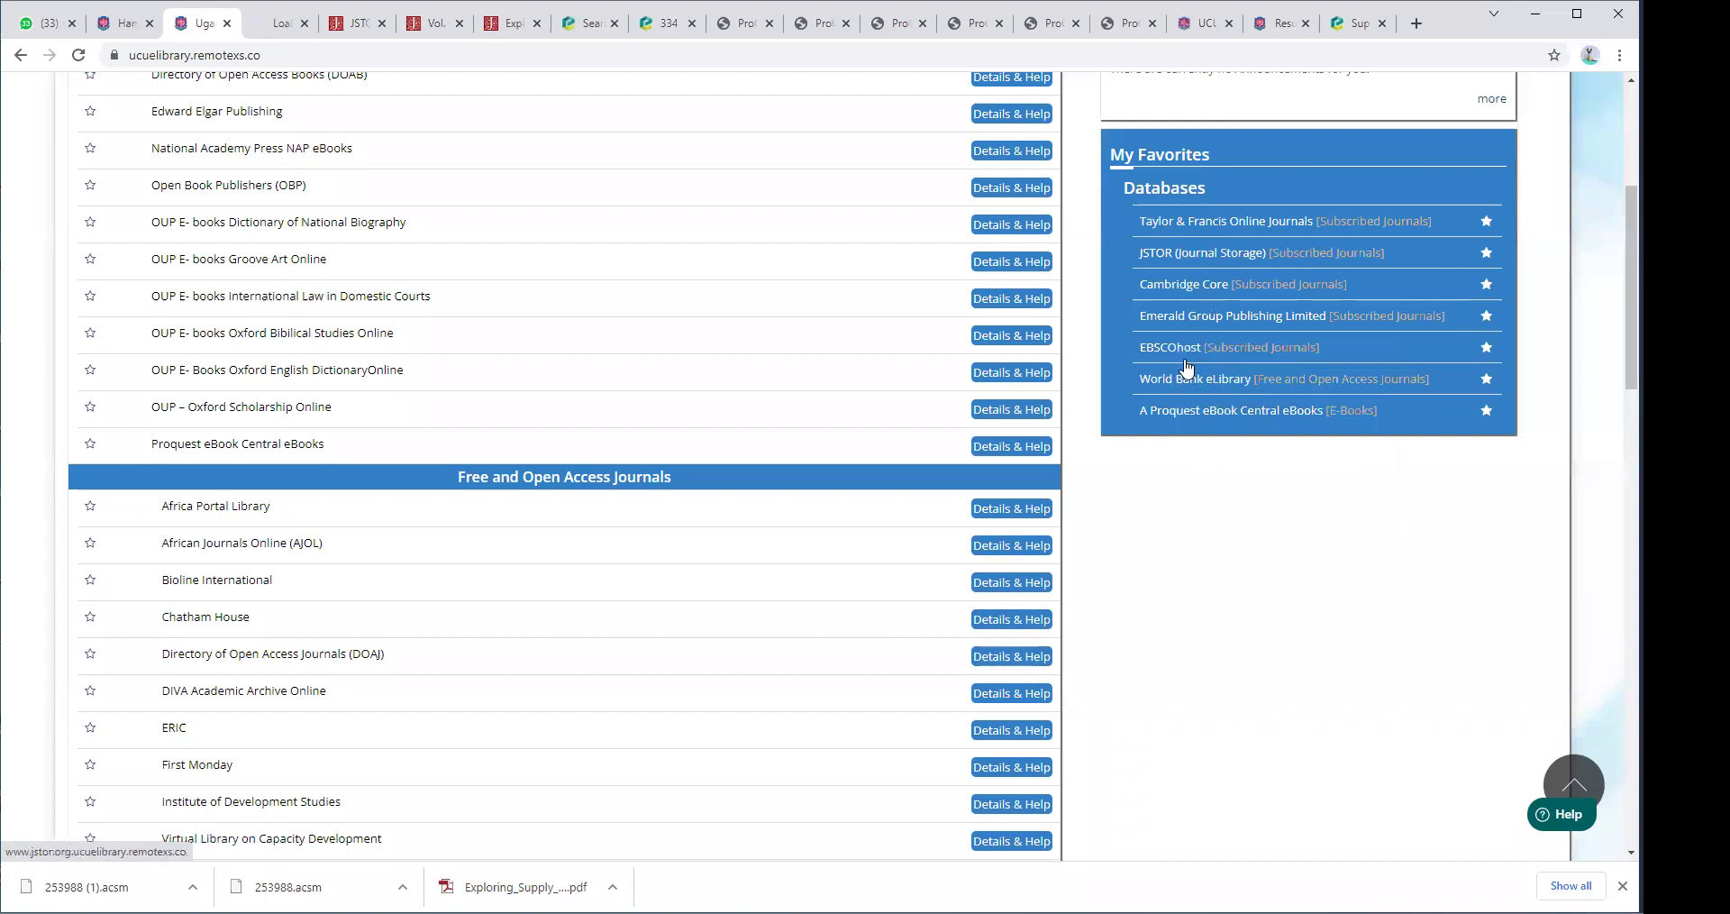
{"action": "right_click", "coordinate": [1169, 287]}
{"action": "left_click", "coordinate": [1237, 297]}
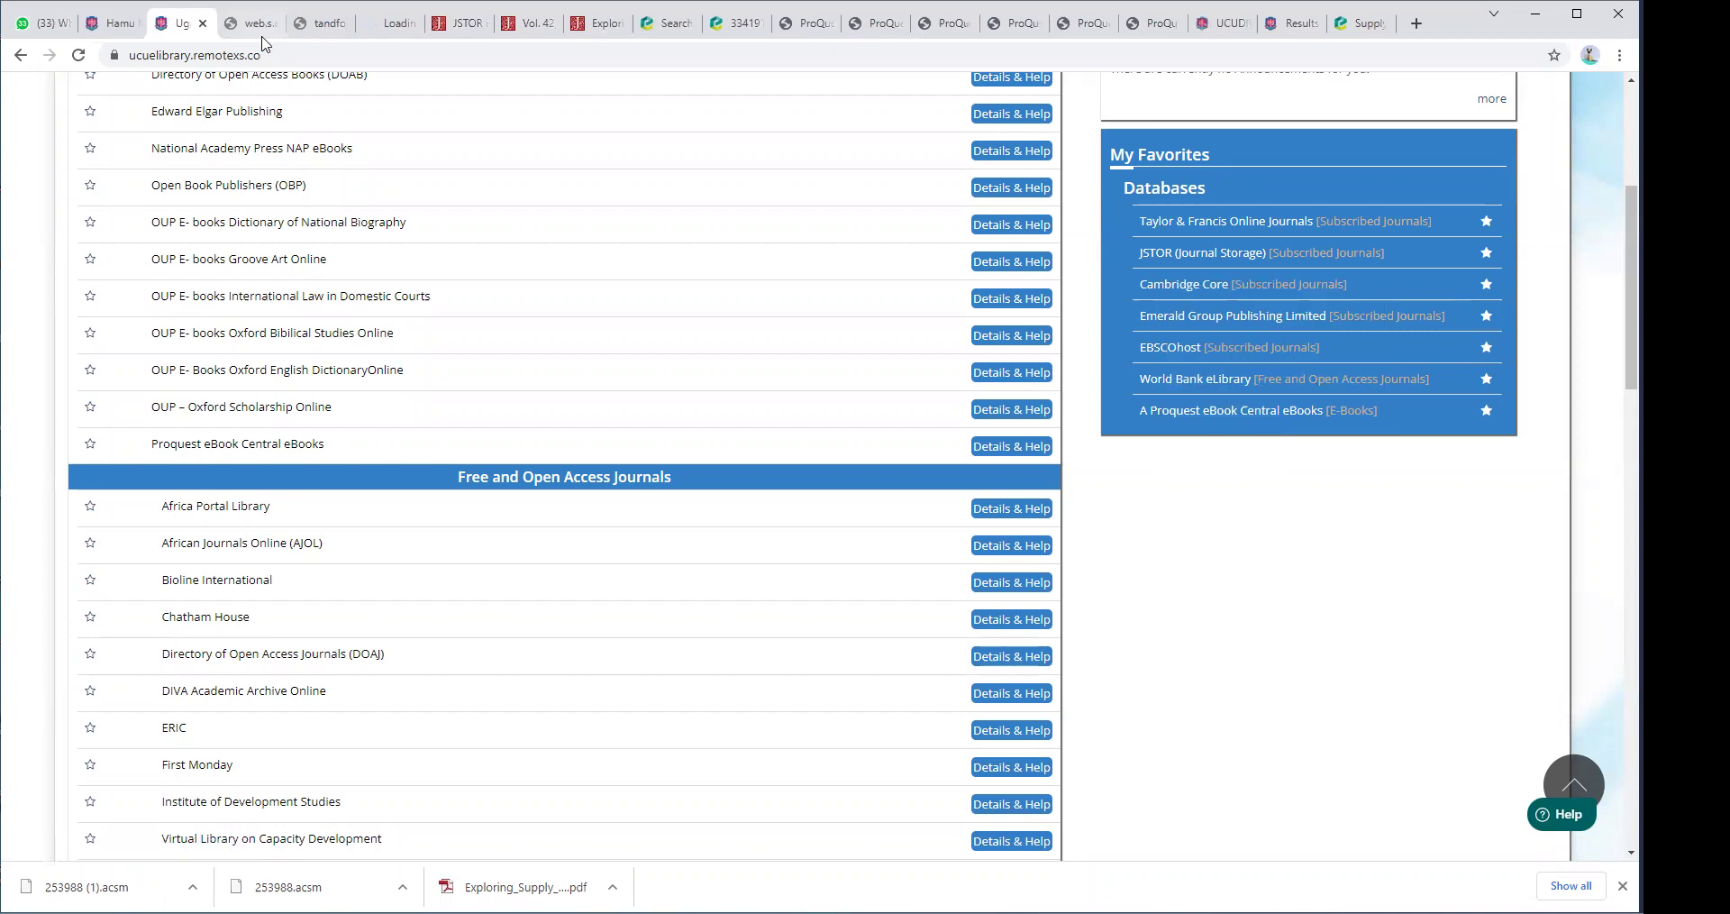
{"action": "left_click", "coordinate": [394, 22]}
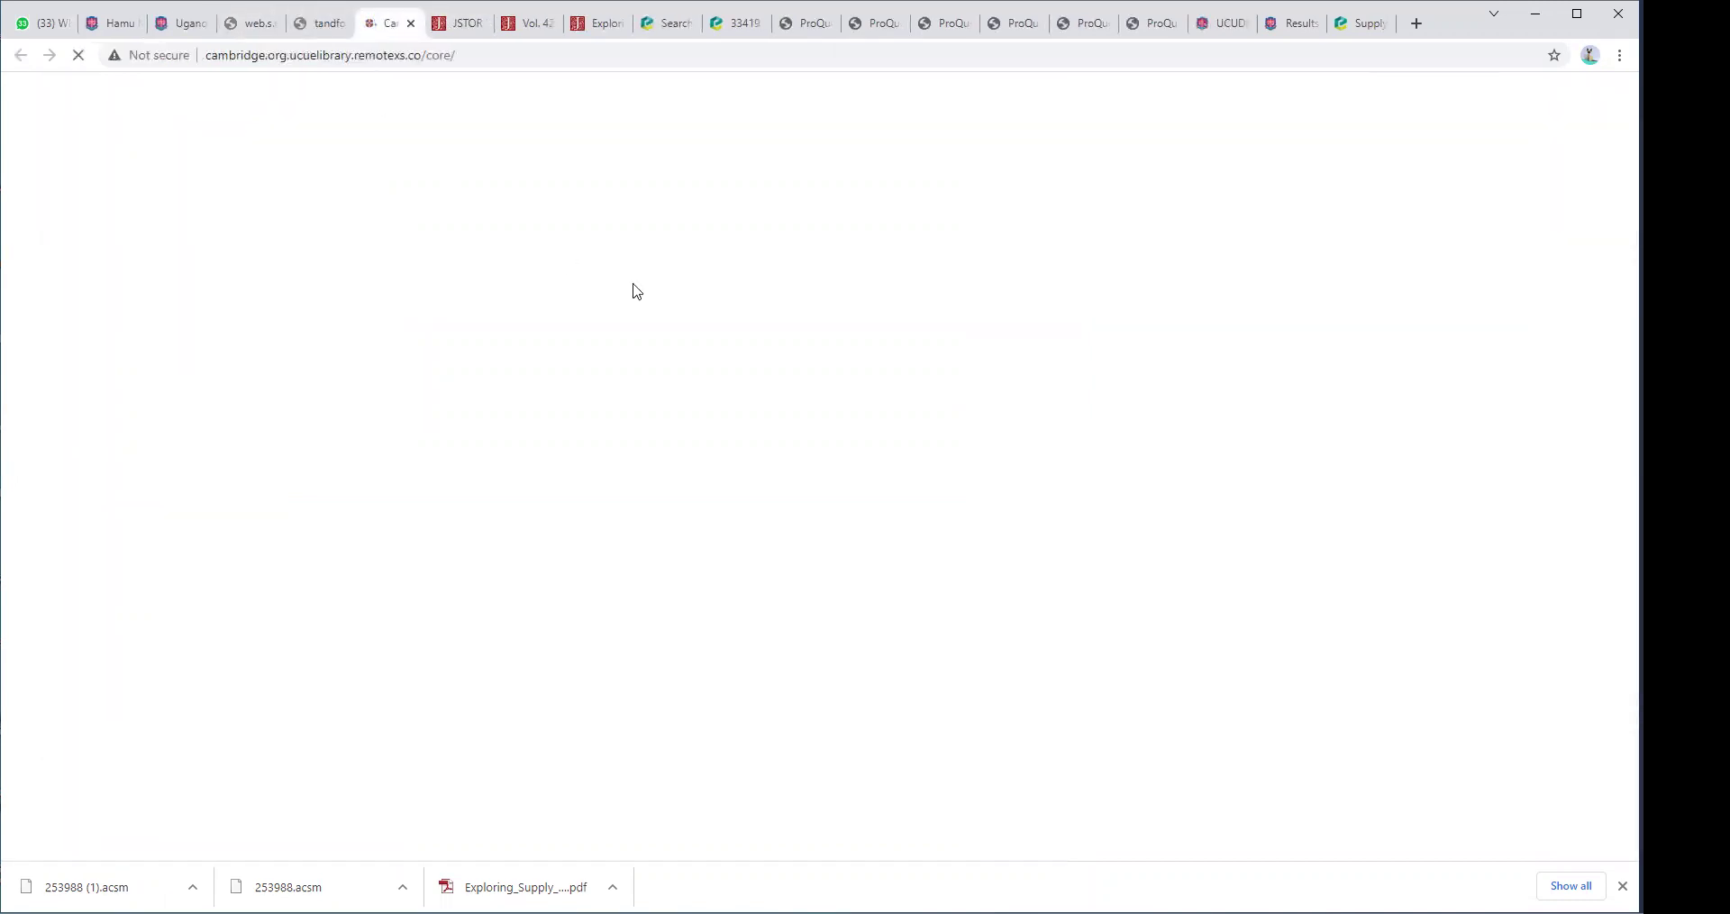
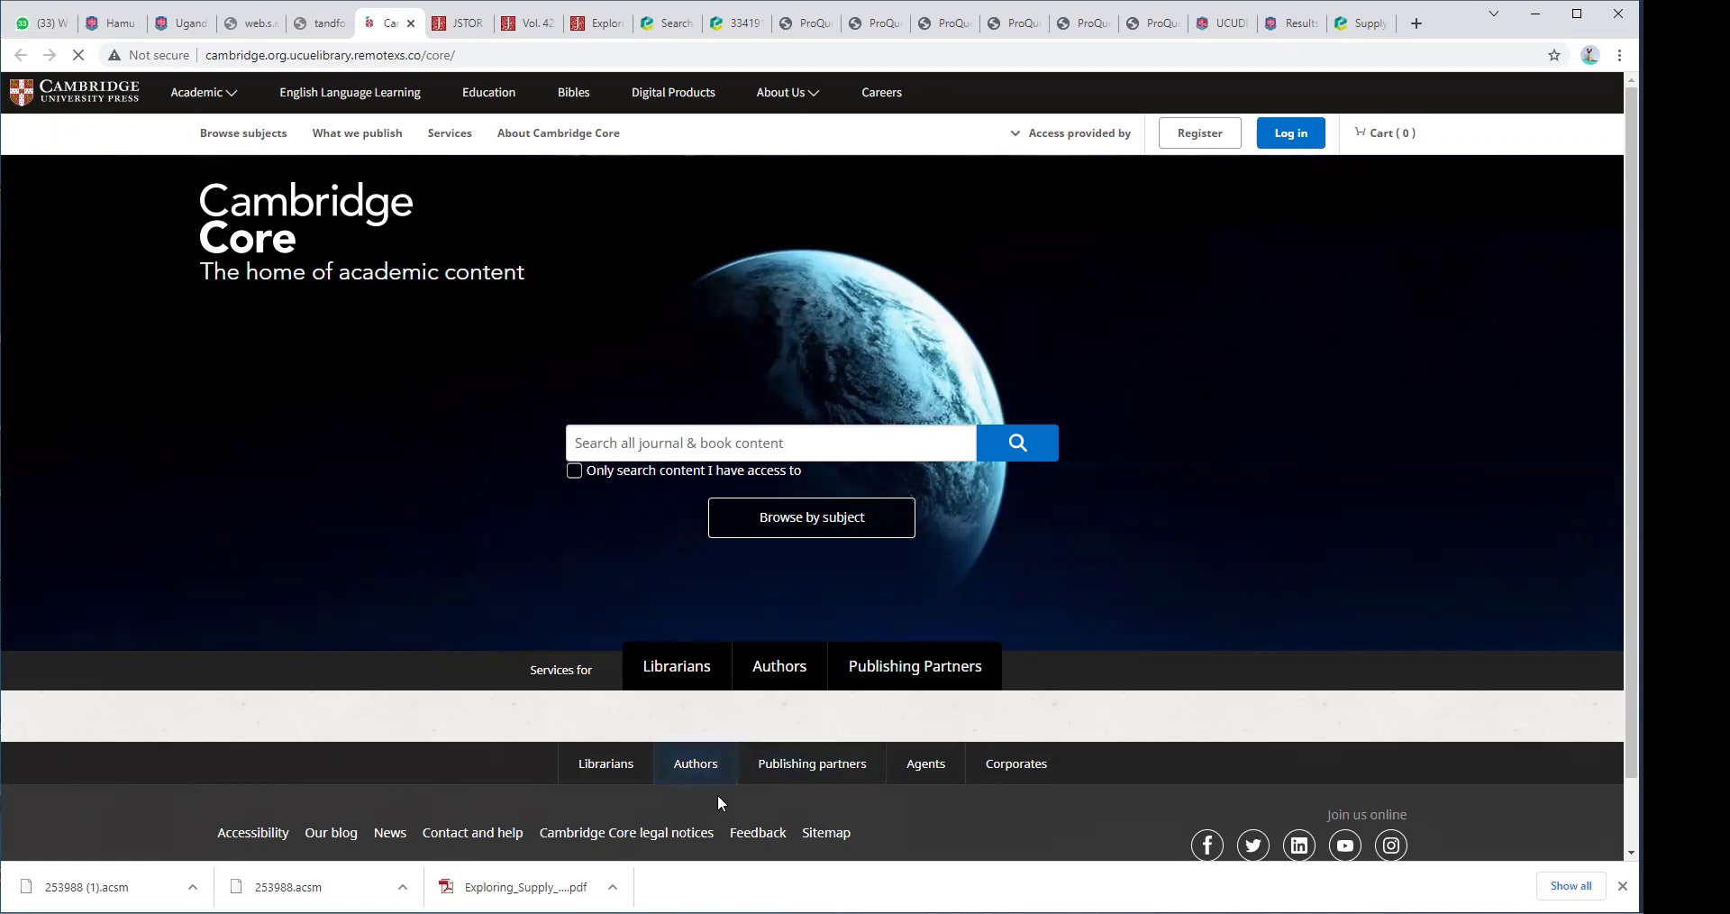
Browse Cambridge Core by subject to Economics and show the full list of Economics journals.
{"action": "left_click", "coordinate": [790, 523]}
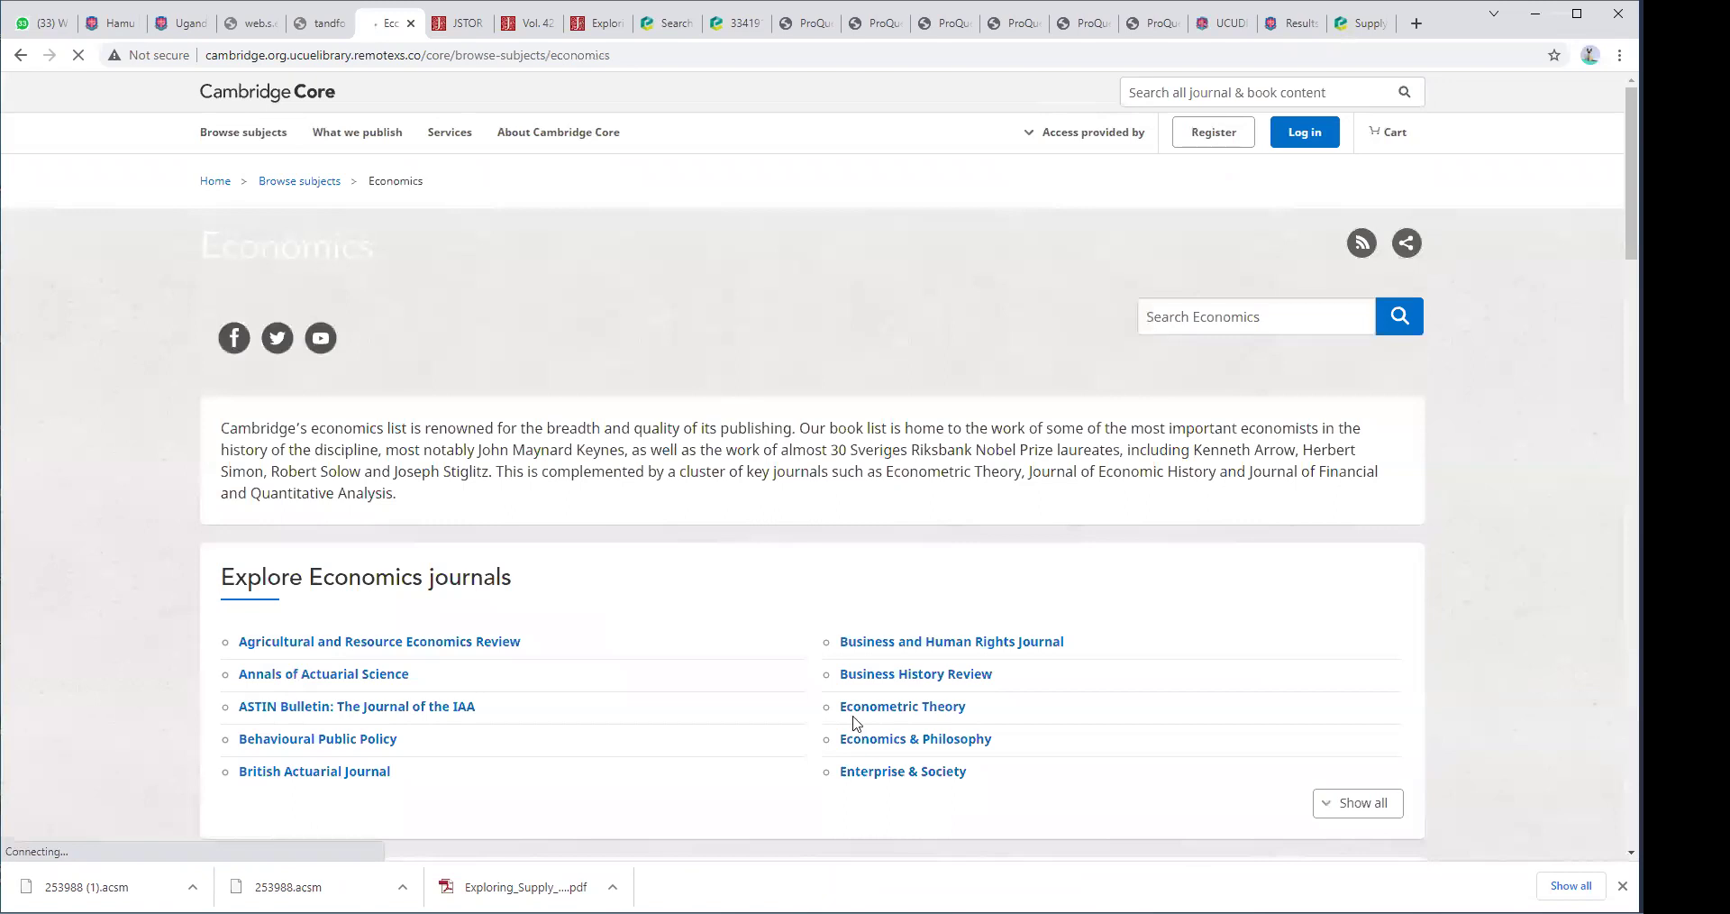
{"action": "scroll", "coordinate": [847, 387], "scroll_direction": "down", "scroll_amount": 3}
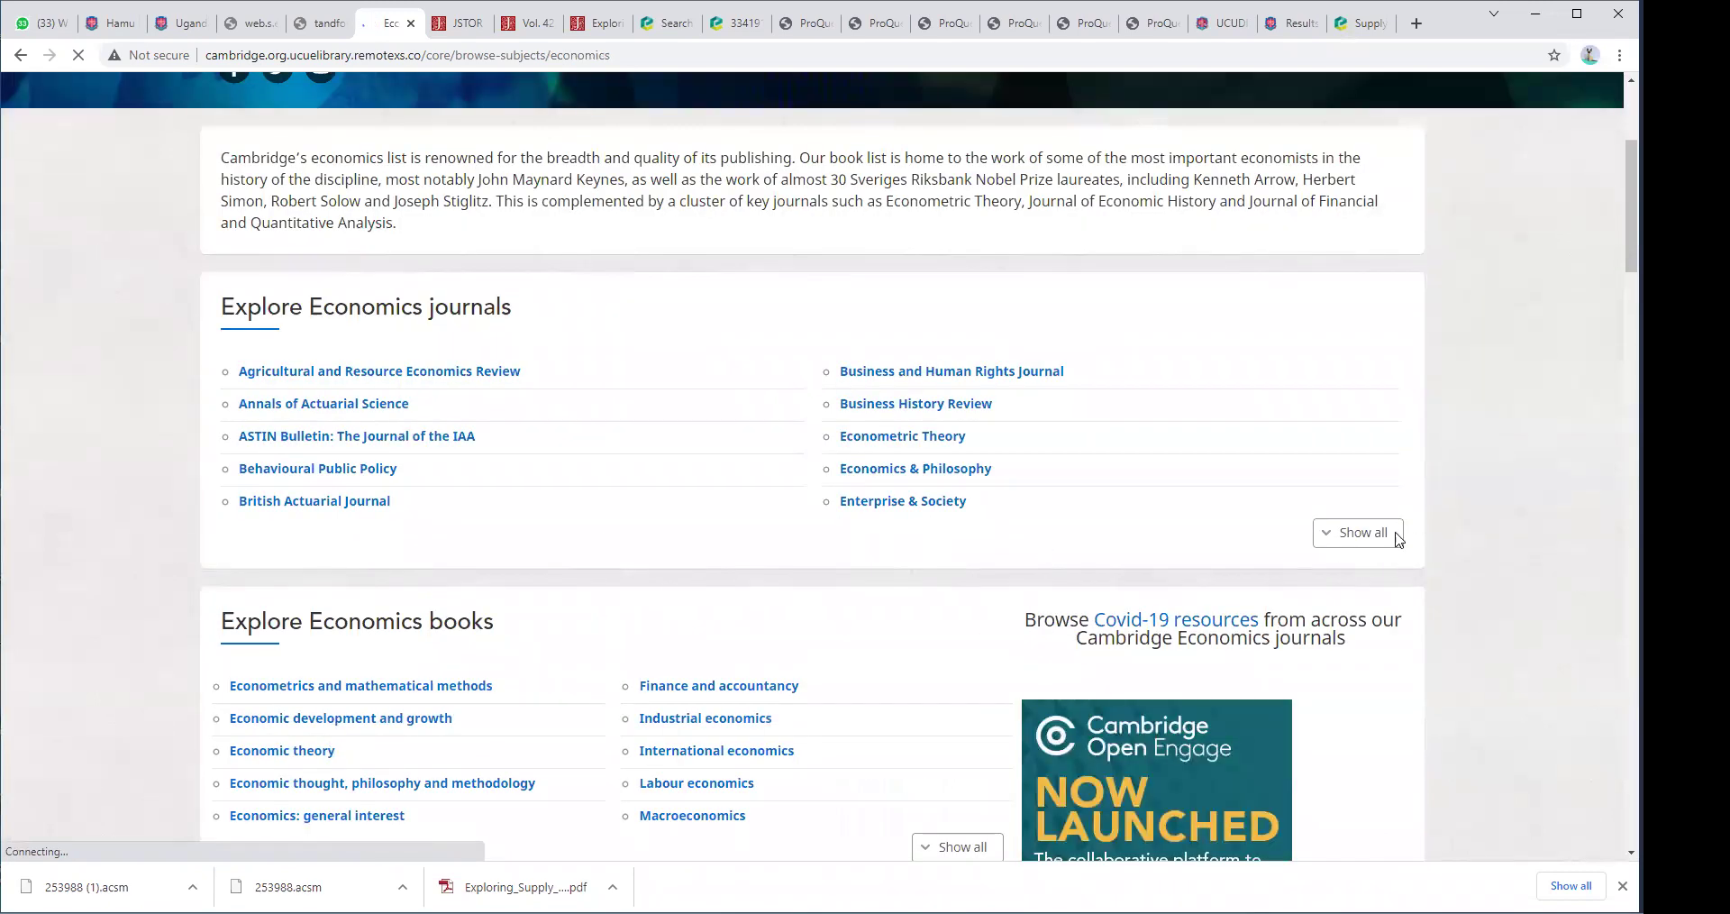
{"action": "left_click", "coordinate": [1336, 538]}
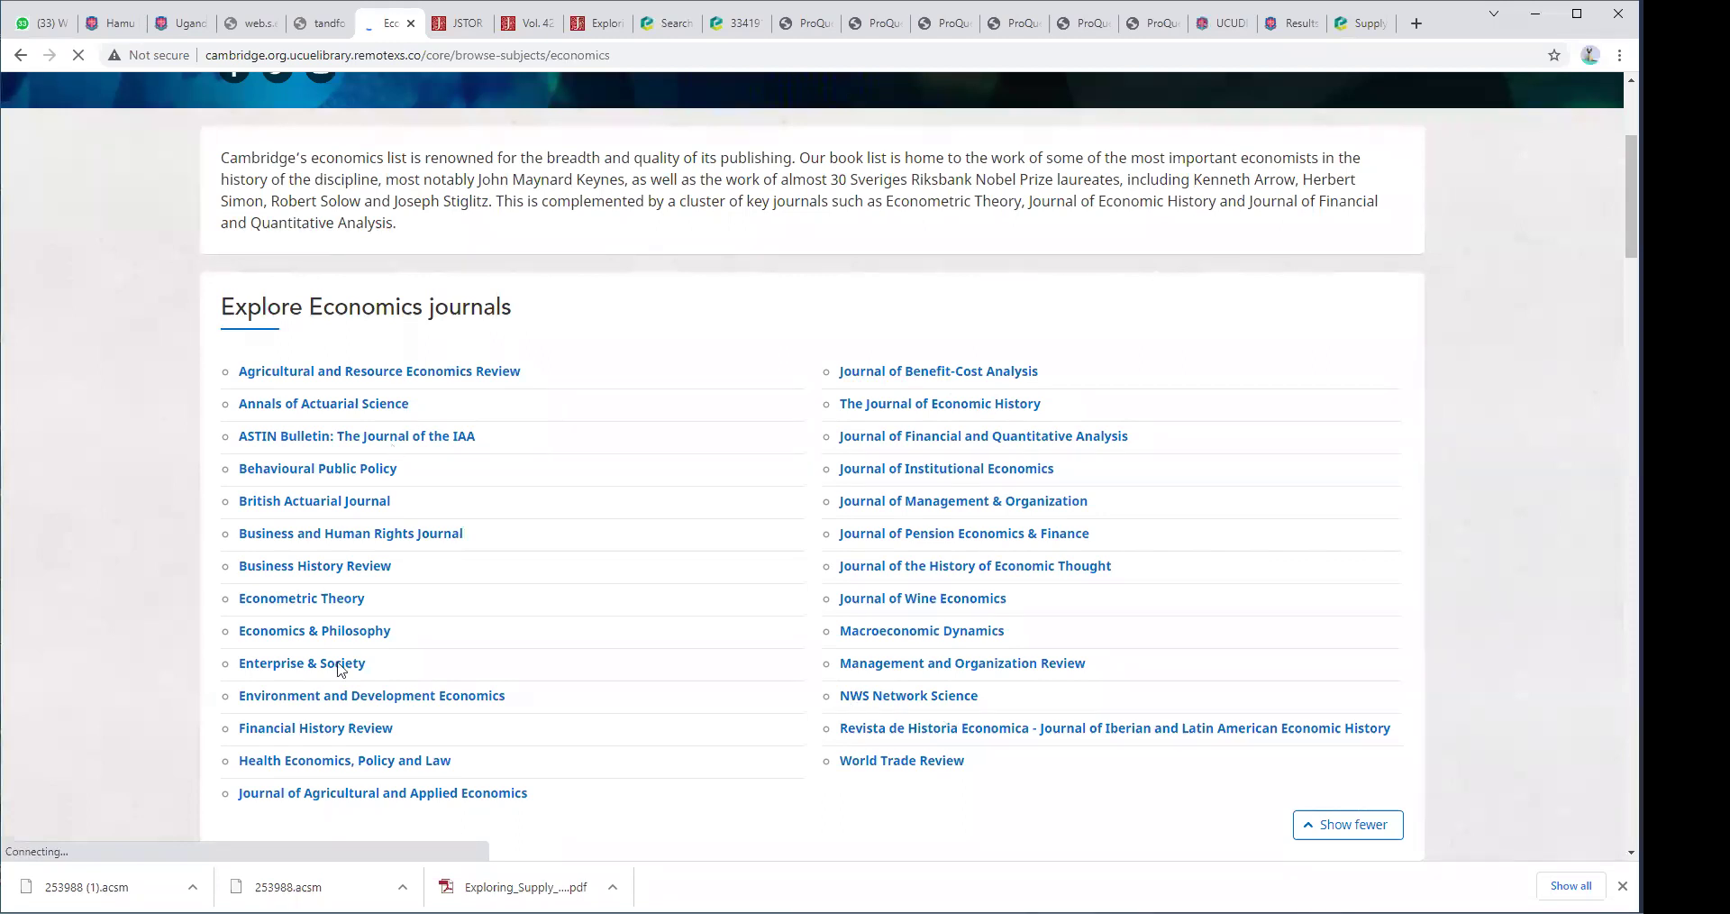
Open the Journal of Management & Organization in a new tab and look over its home page and latest articles.
{"action": "left_click", "coordinate": [908, 380]}
{"action": "right_click", "coordinate": [926, 503]}
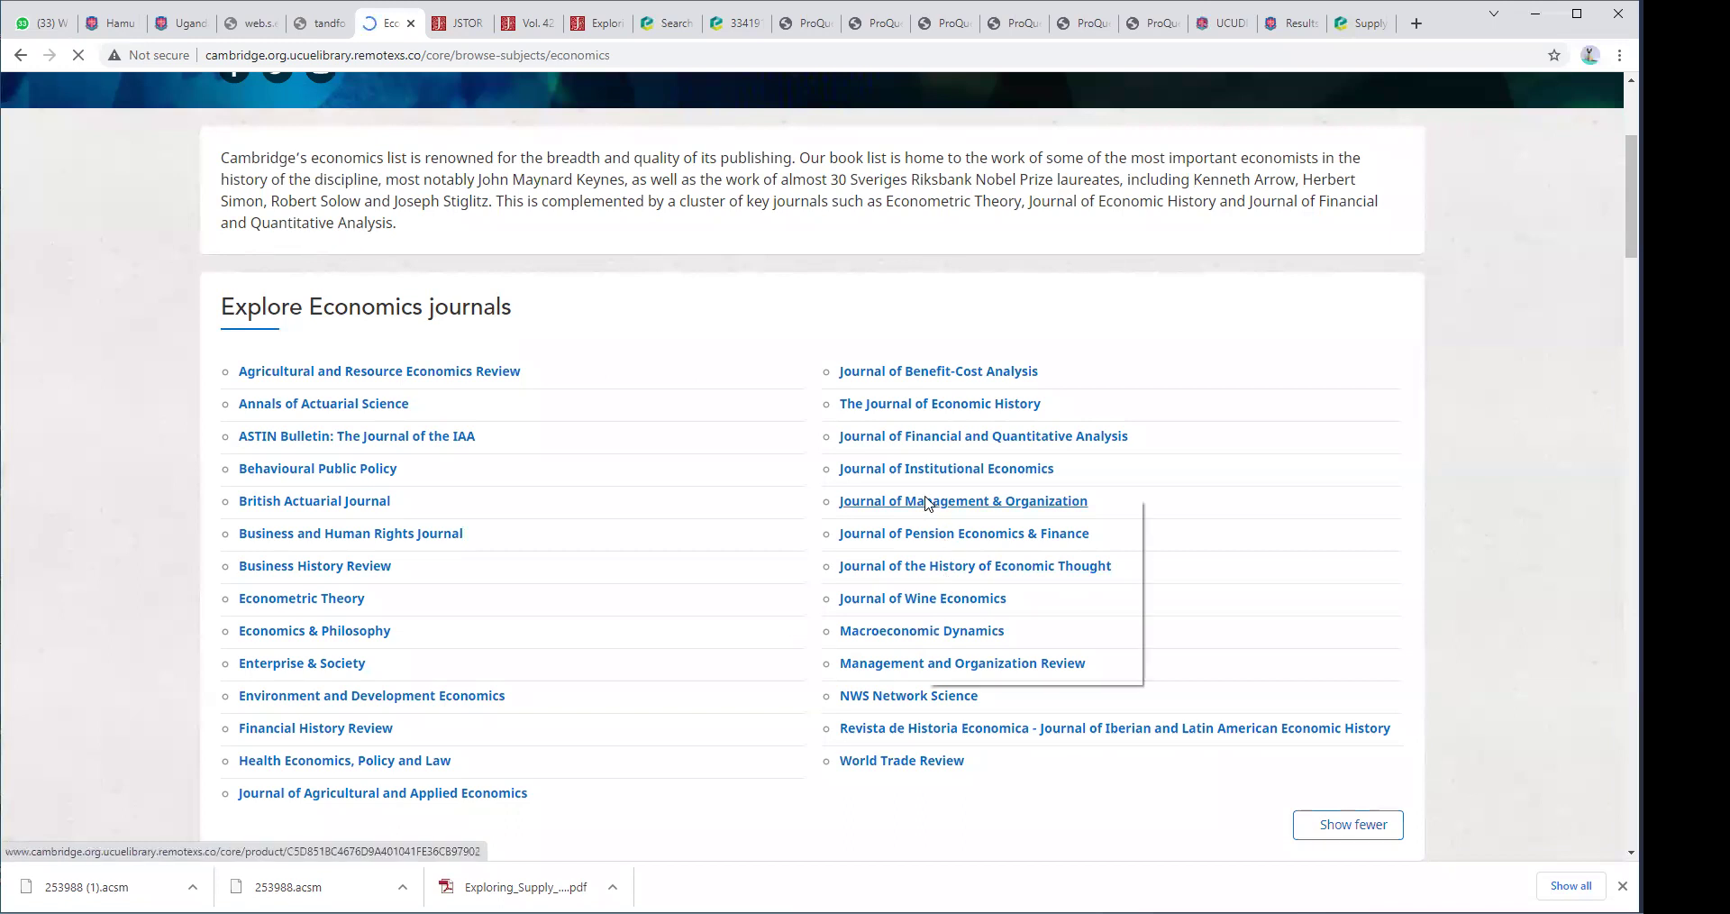
{"action": "left_click", "coordinate": [952, 513]}
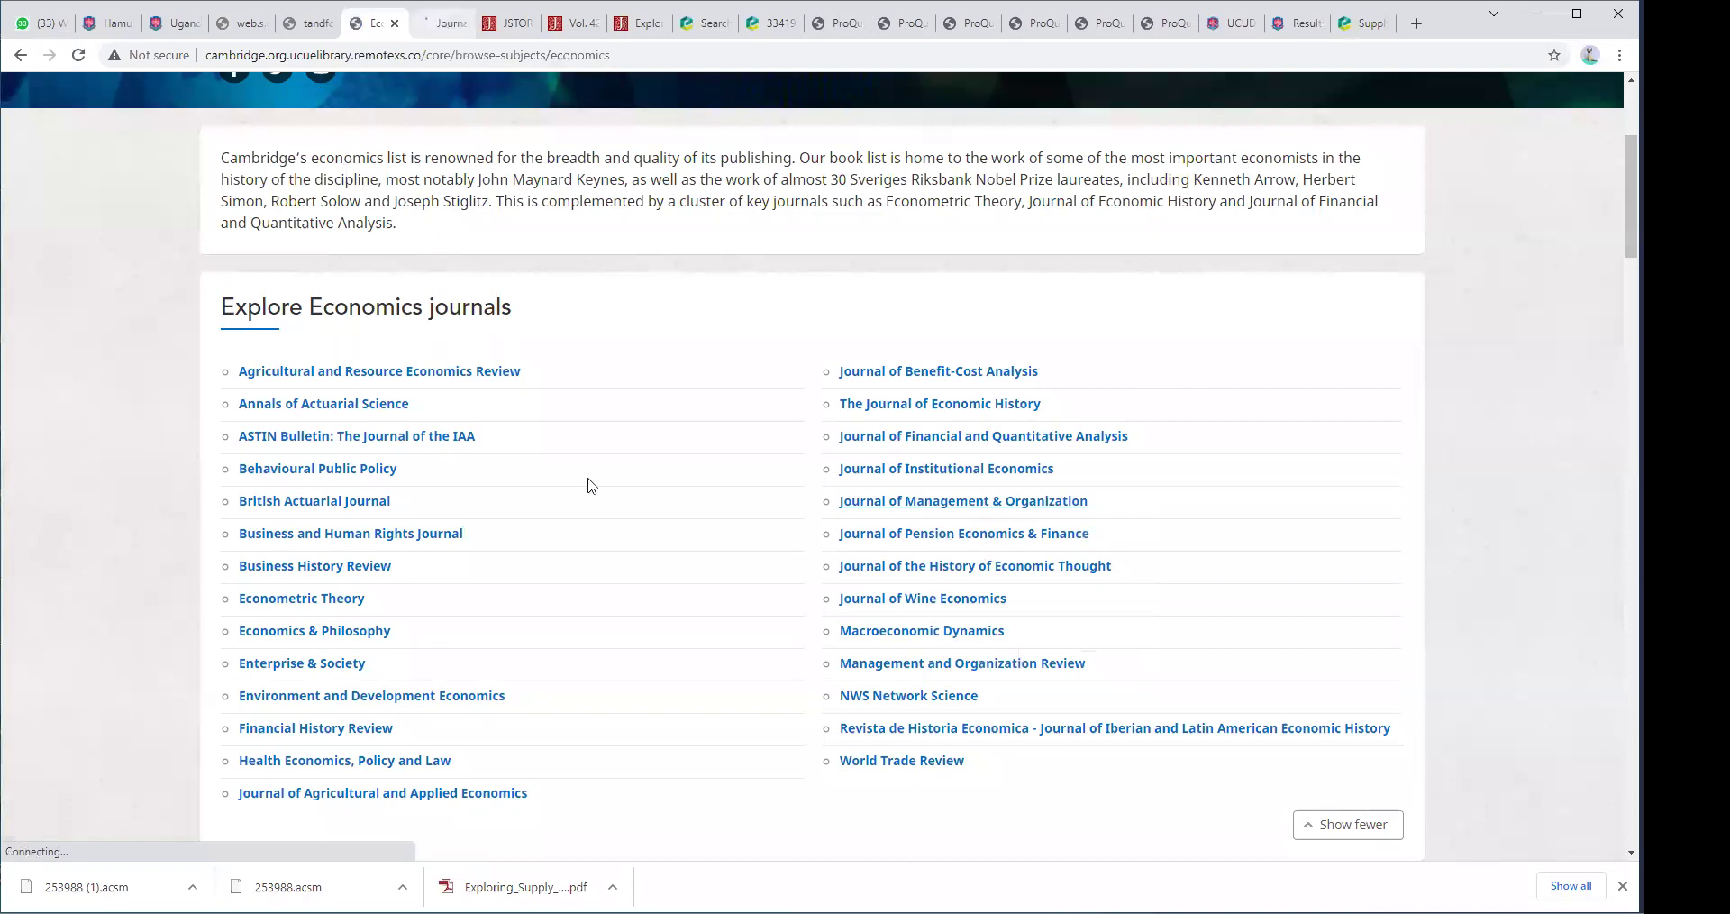
{"action": "key", "text": "ctrl+Tab"}
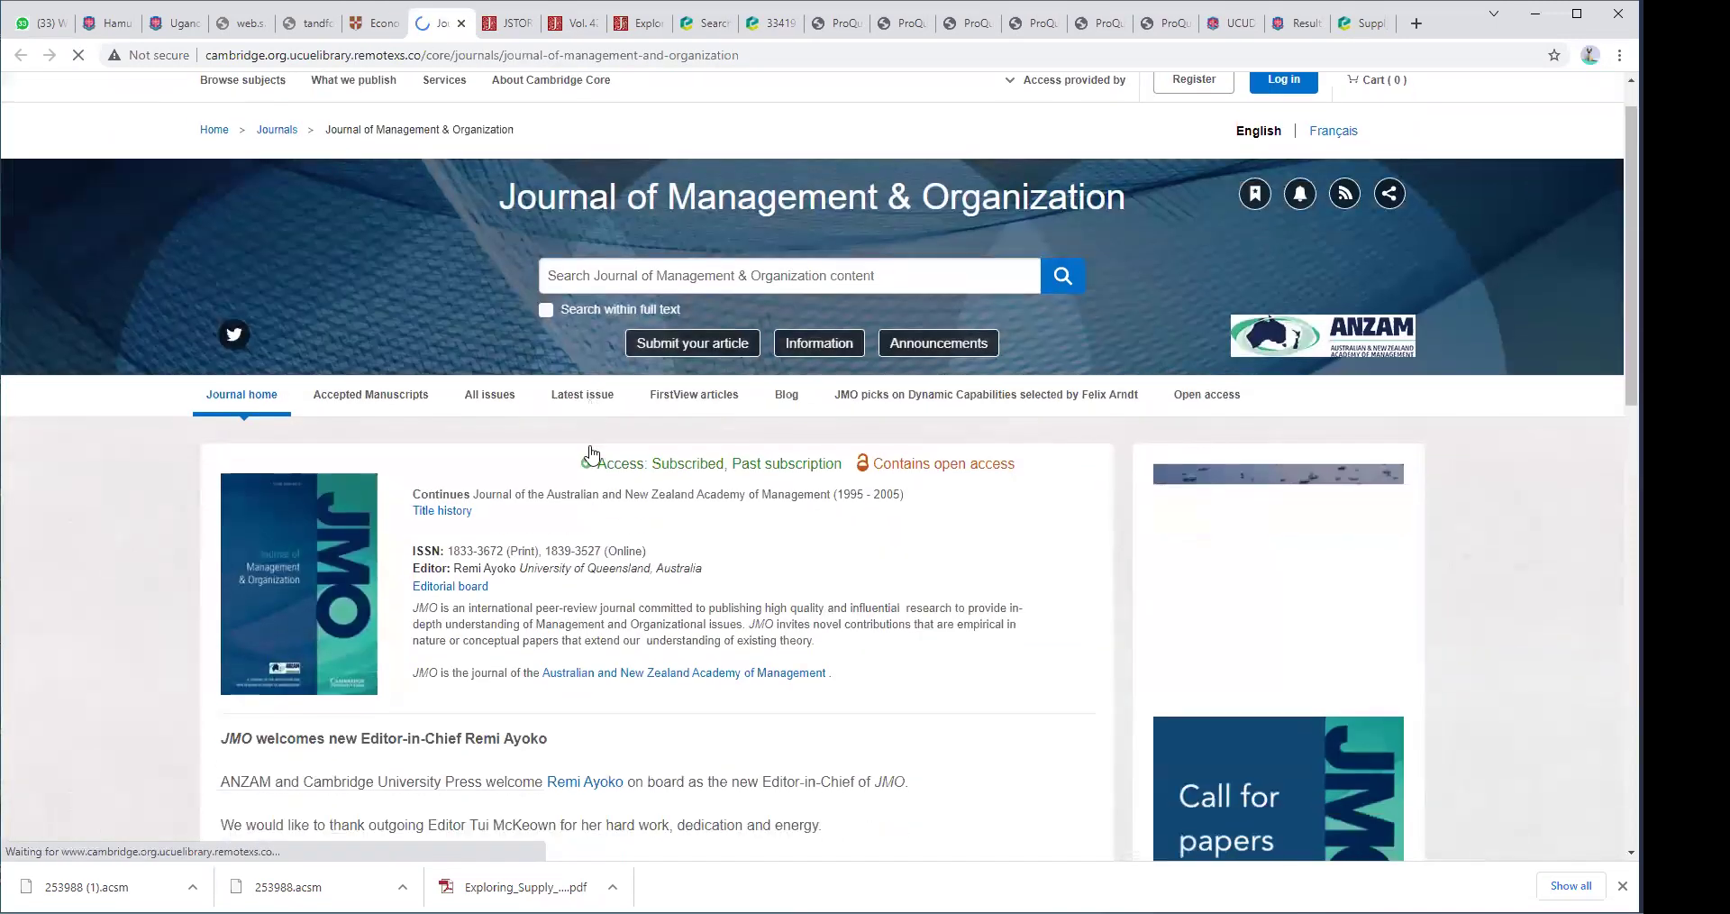
{"action": "scroll", "coordinate": [573, 673], "scroll_direction": "down", "scroll_amount": 4}
{"action": "scroll", "coordinate": [514, 628], "scroll_direction": "down", "scroll_amount": 3}
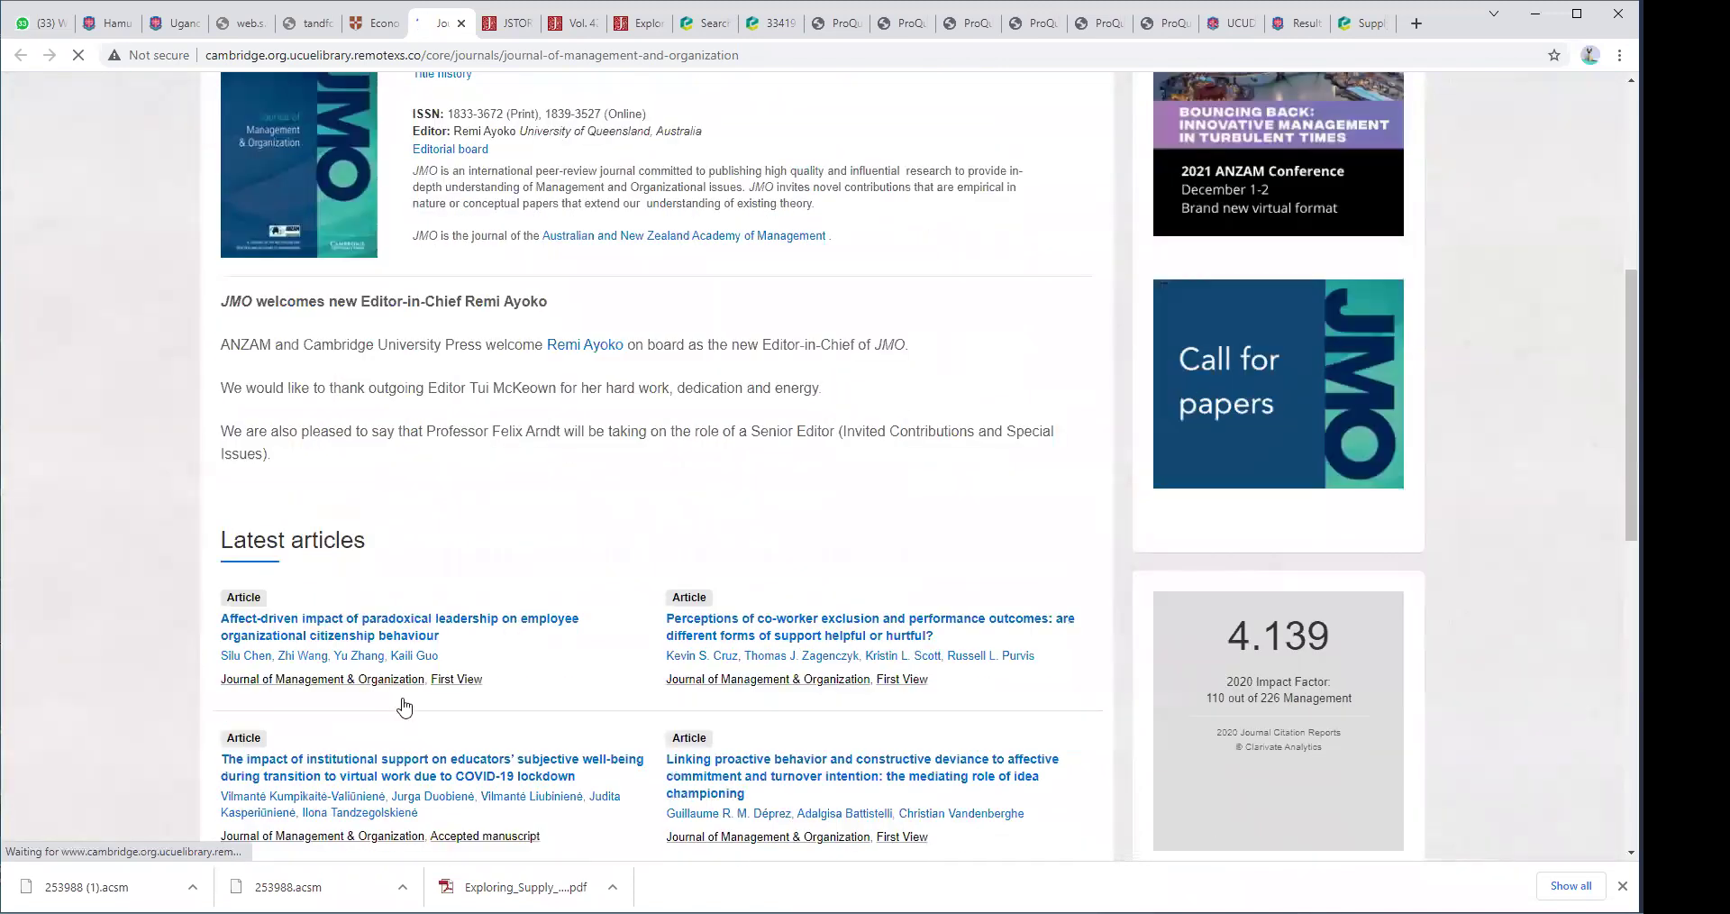
{"action": "scroll", "coordinate": [712, 570], "scroll_direction": "up", "scroll_amount": 4}
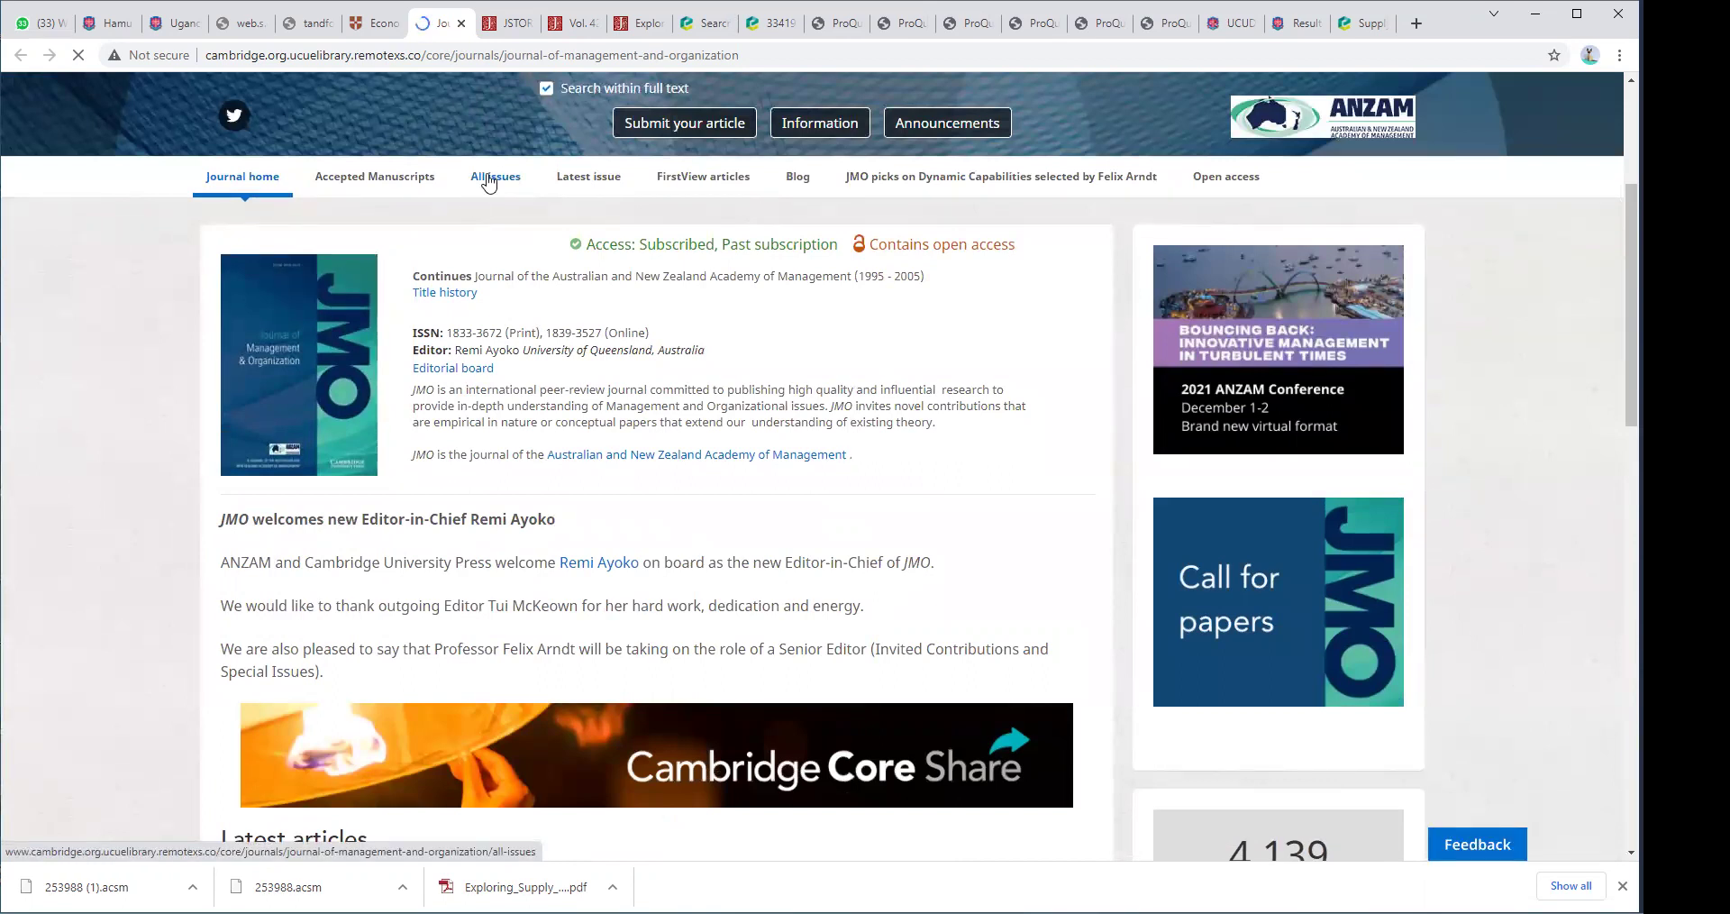
From the journal's full issue list, expand 2020 - Volume 26 and open Volume 27 Issue 4, July 2021.
{"action": "left_click", "coordinate": [490, 194]}
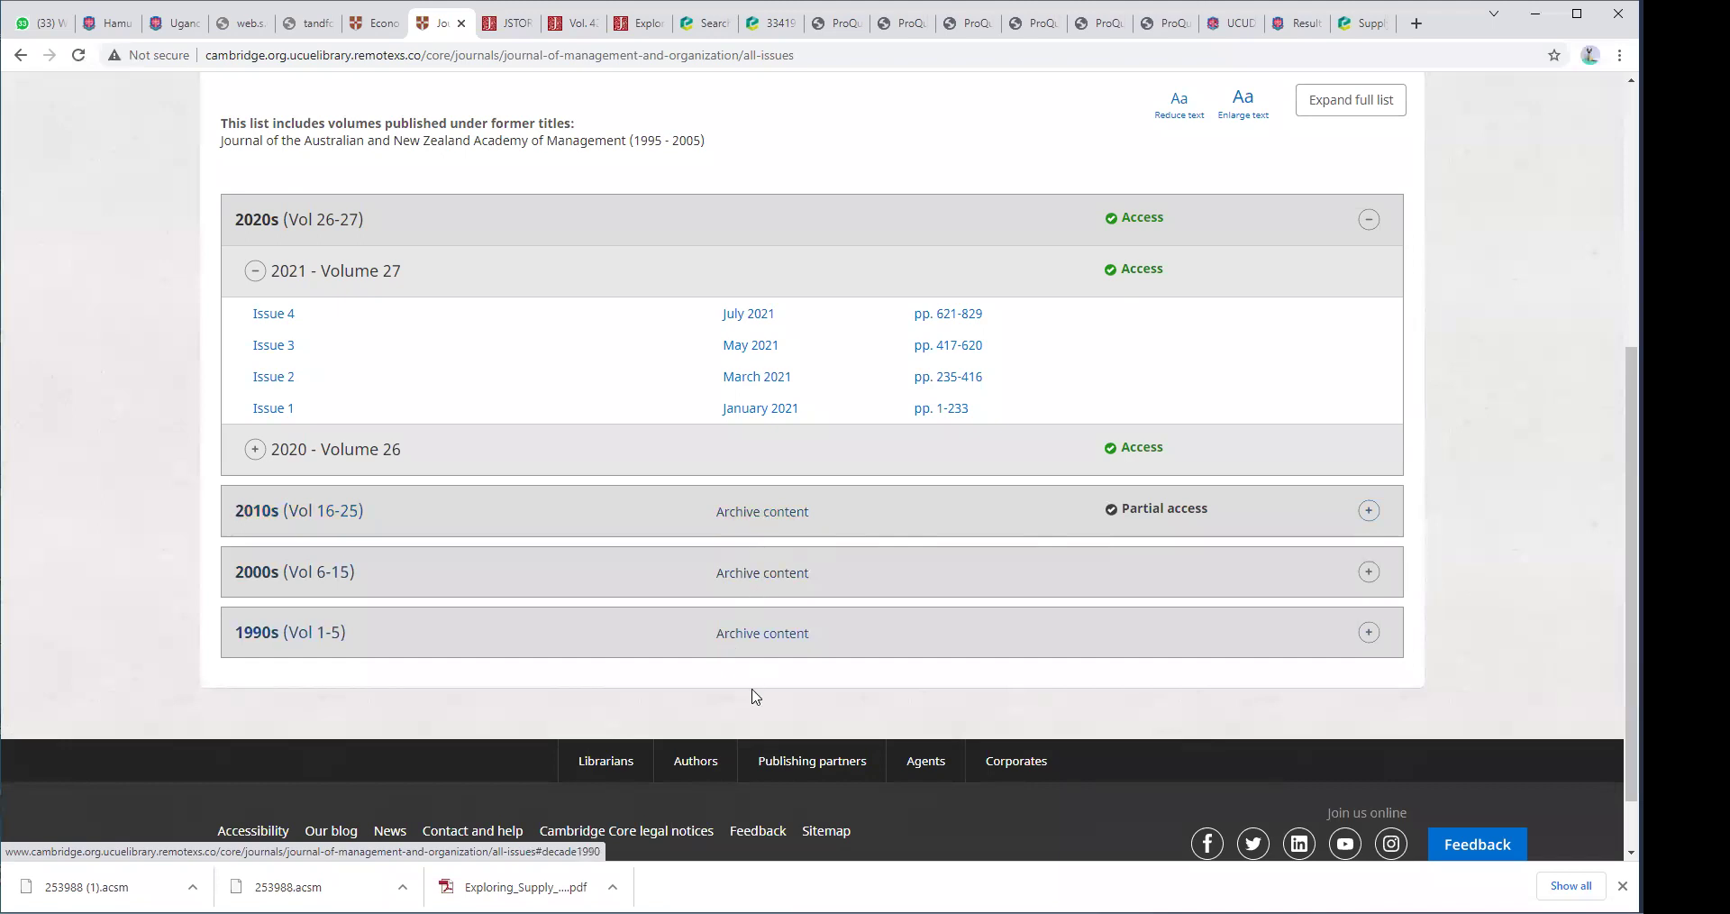
{"action": "left_click", "coordinate": [256, 450]}
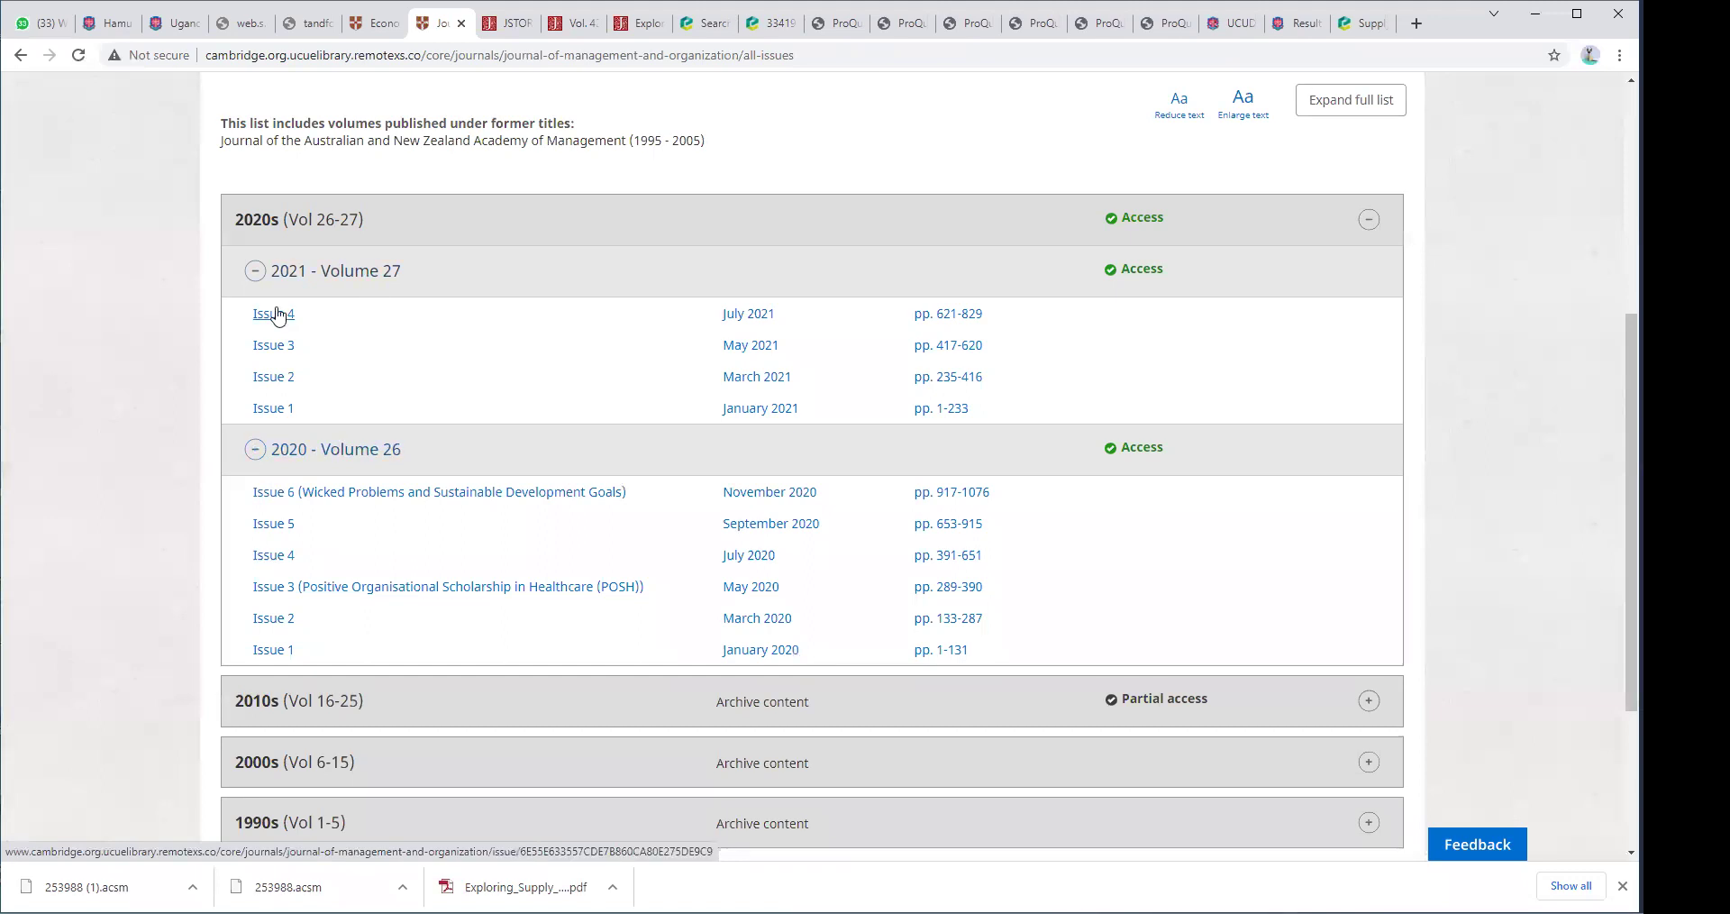
{"action": "left_click", "coordinate": [747, 324]}
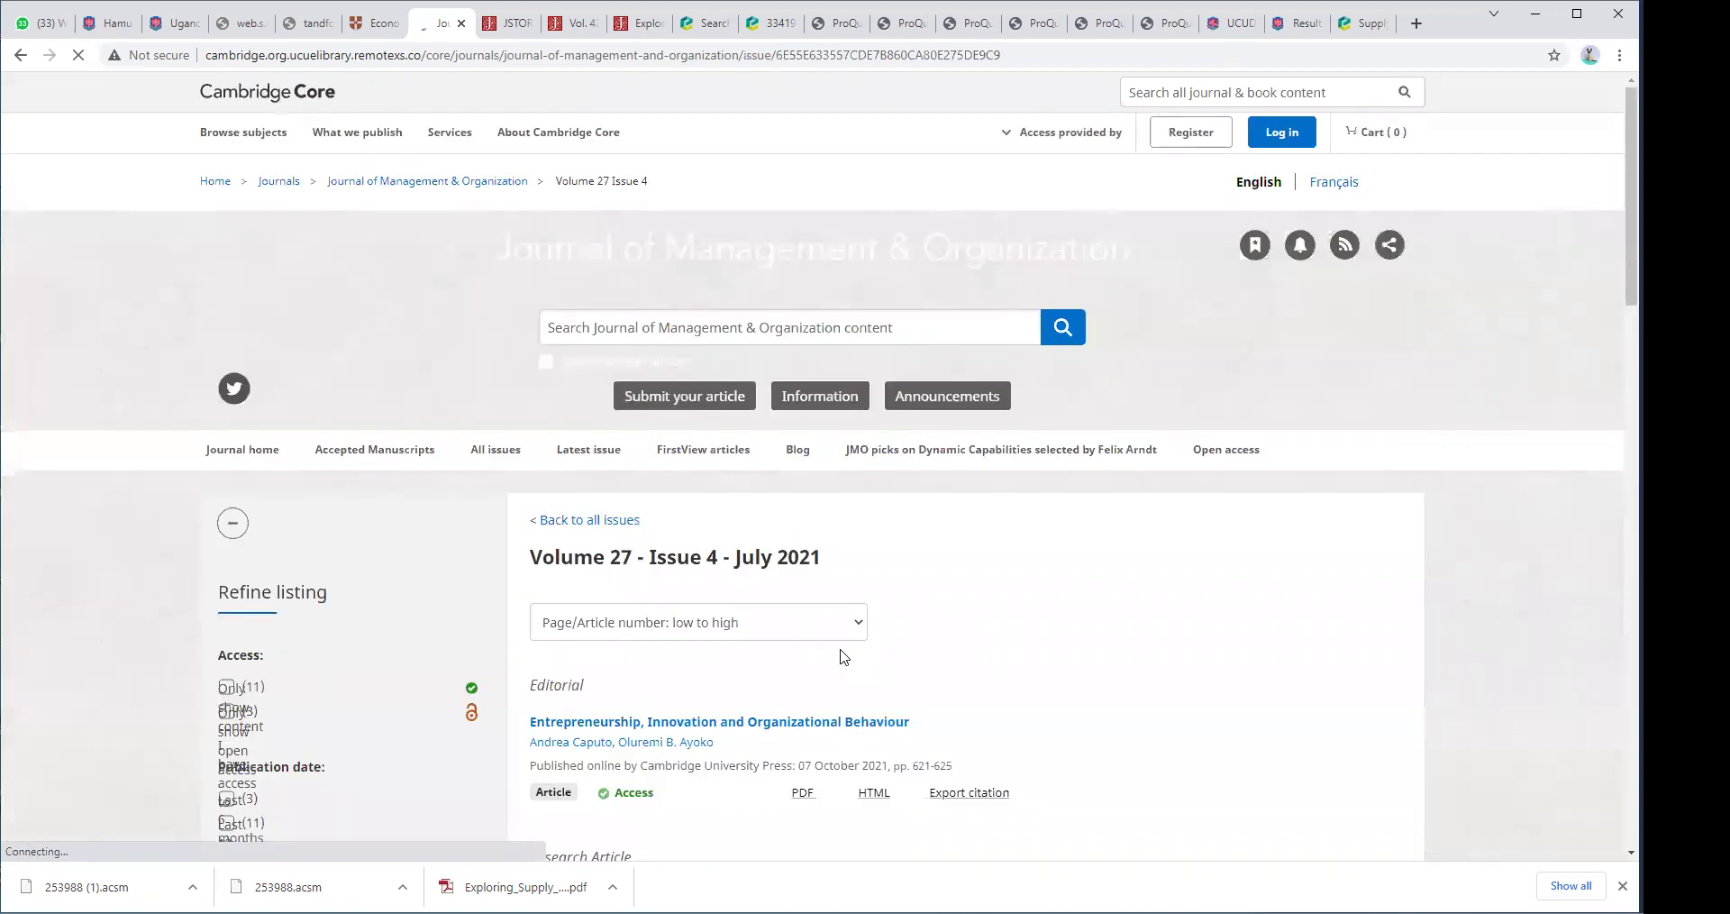
Look through the July 2021 issue's articles and expand the abstract of "Emotional foundations of capability development: an exploration in the SME context".
{"action": "scroll", "coordinate": [821, 651], "scroll_direction": "down", "scroll_amount": 4}
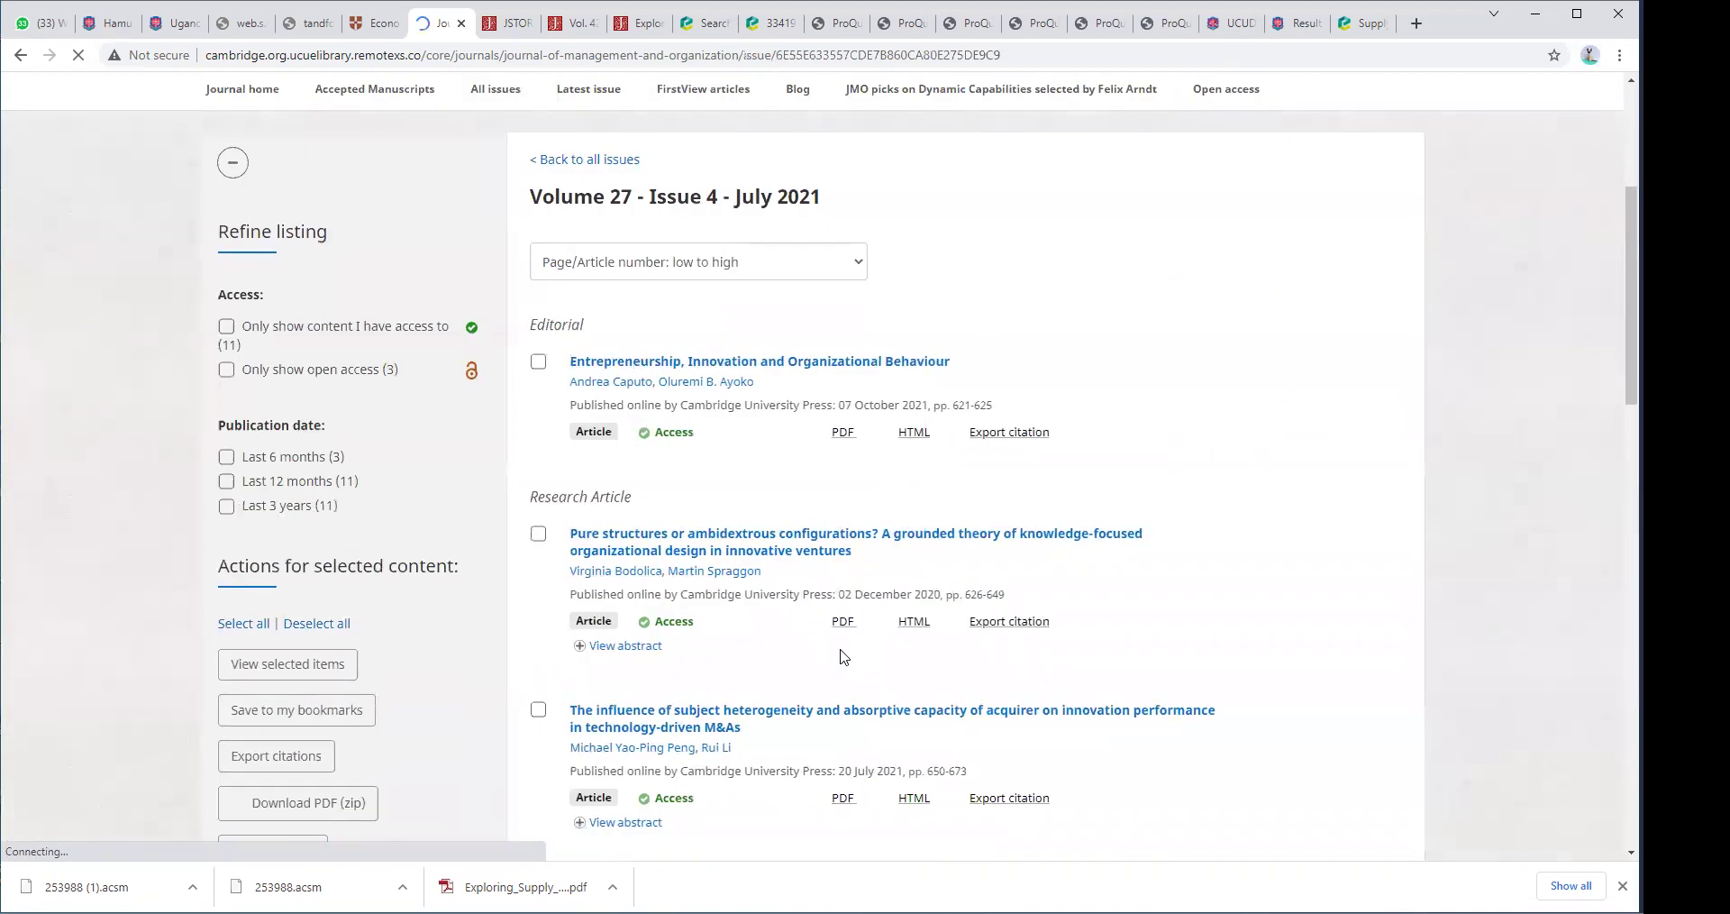
{"action": "scroll", "coordinate": [760, 535], "scroll_direction": "down", "scroll_amount": 1}
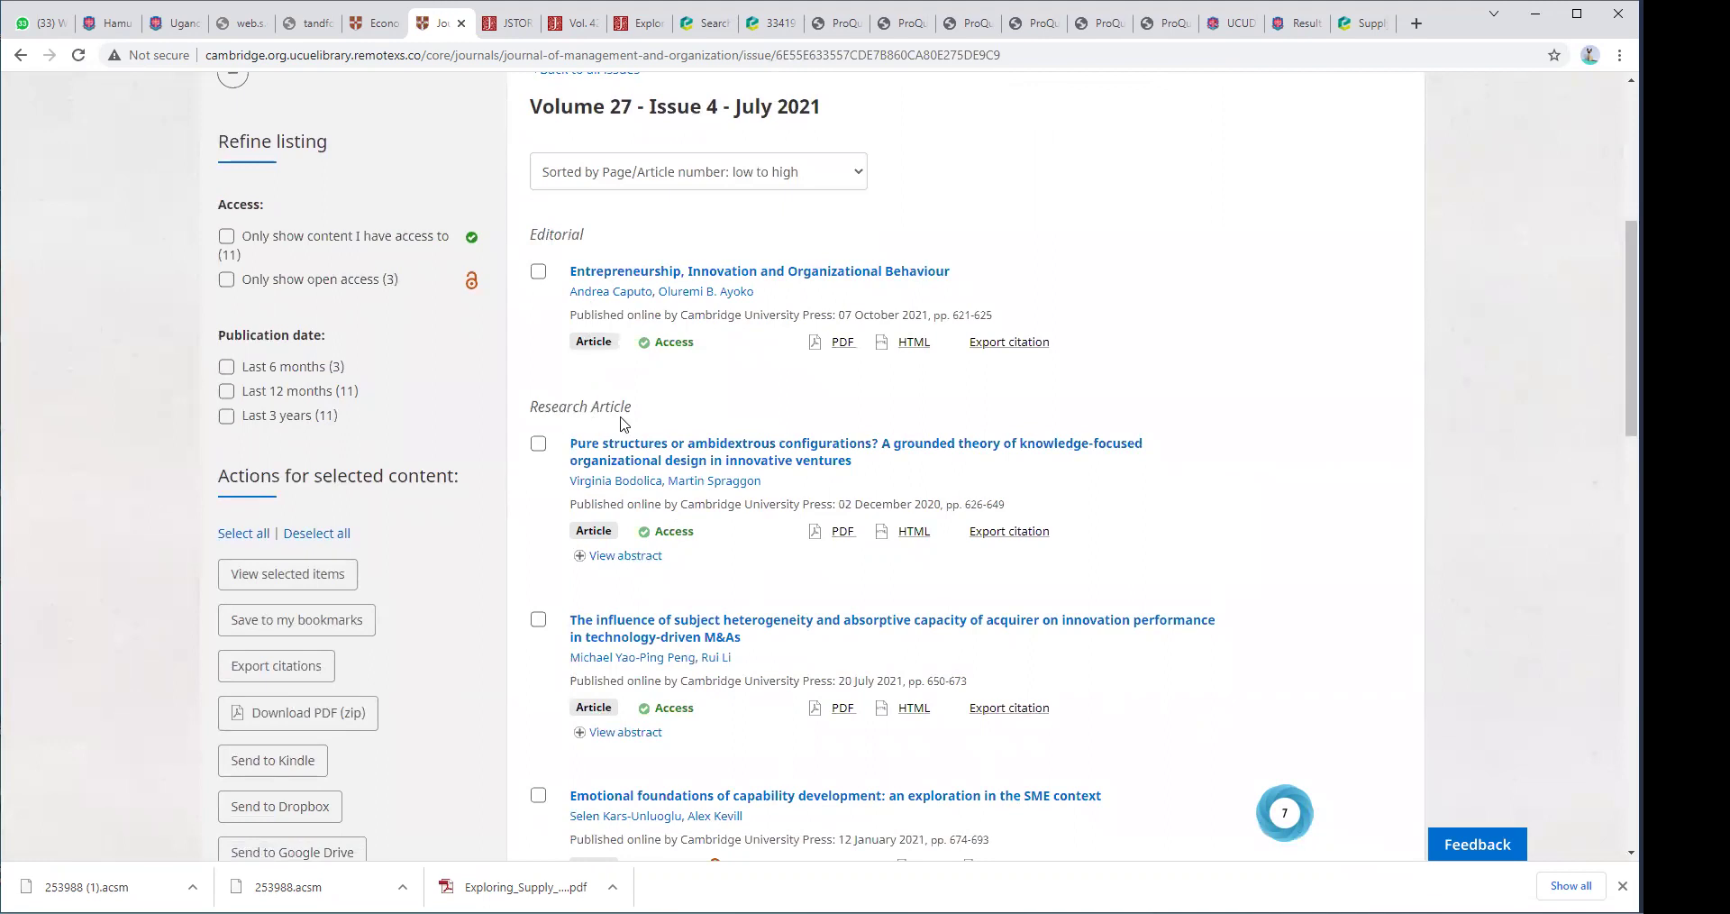
{"action": "scroll", "coordinate": [622, 532], "scroll_direction": "down", "scroll_amount": 3}
{"action": "scroll", "coordinate": [622, 536], "scroll_direction": "down", "scroll_amount": 13}
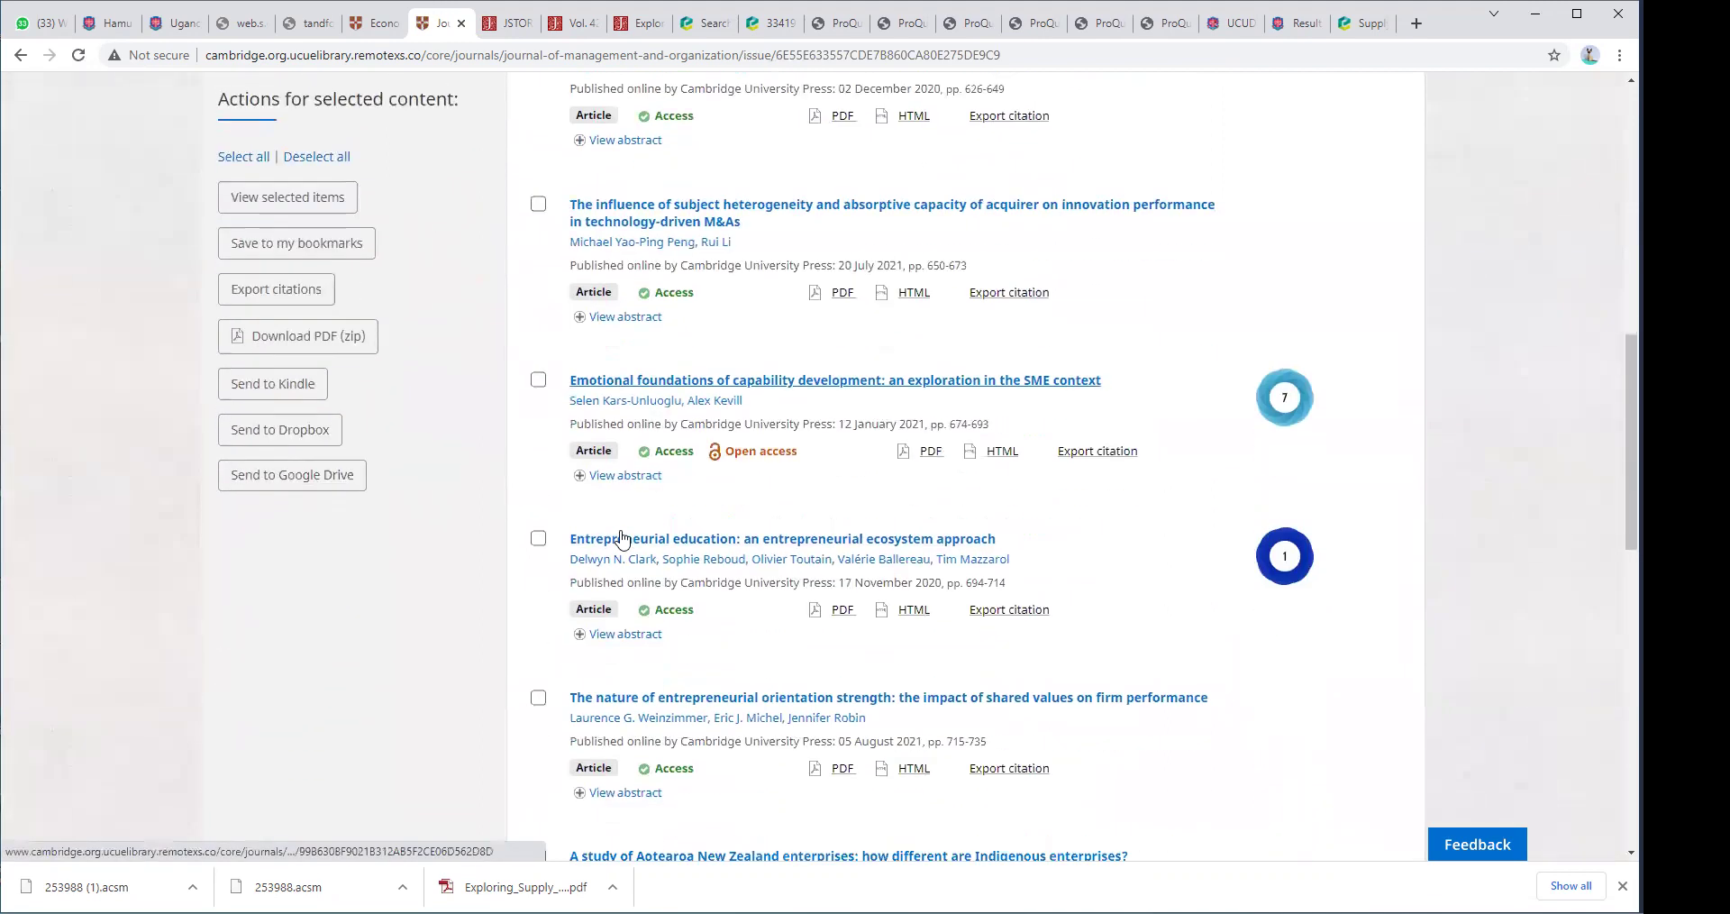
{"action": "scroll", "coordinate": [621, 538], "scroll_direction": "down", "scroll_amount": 1}
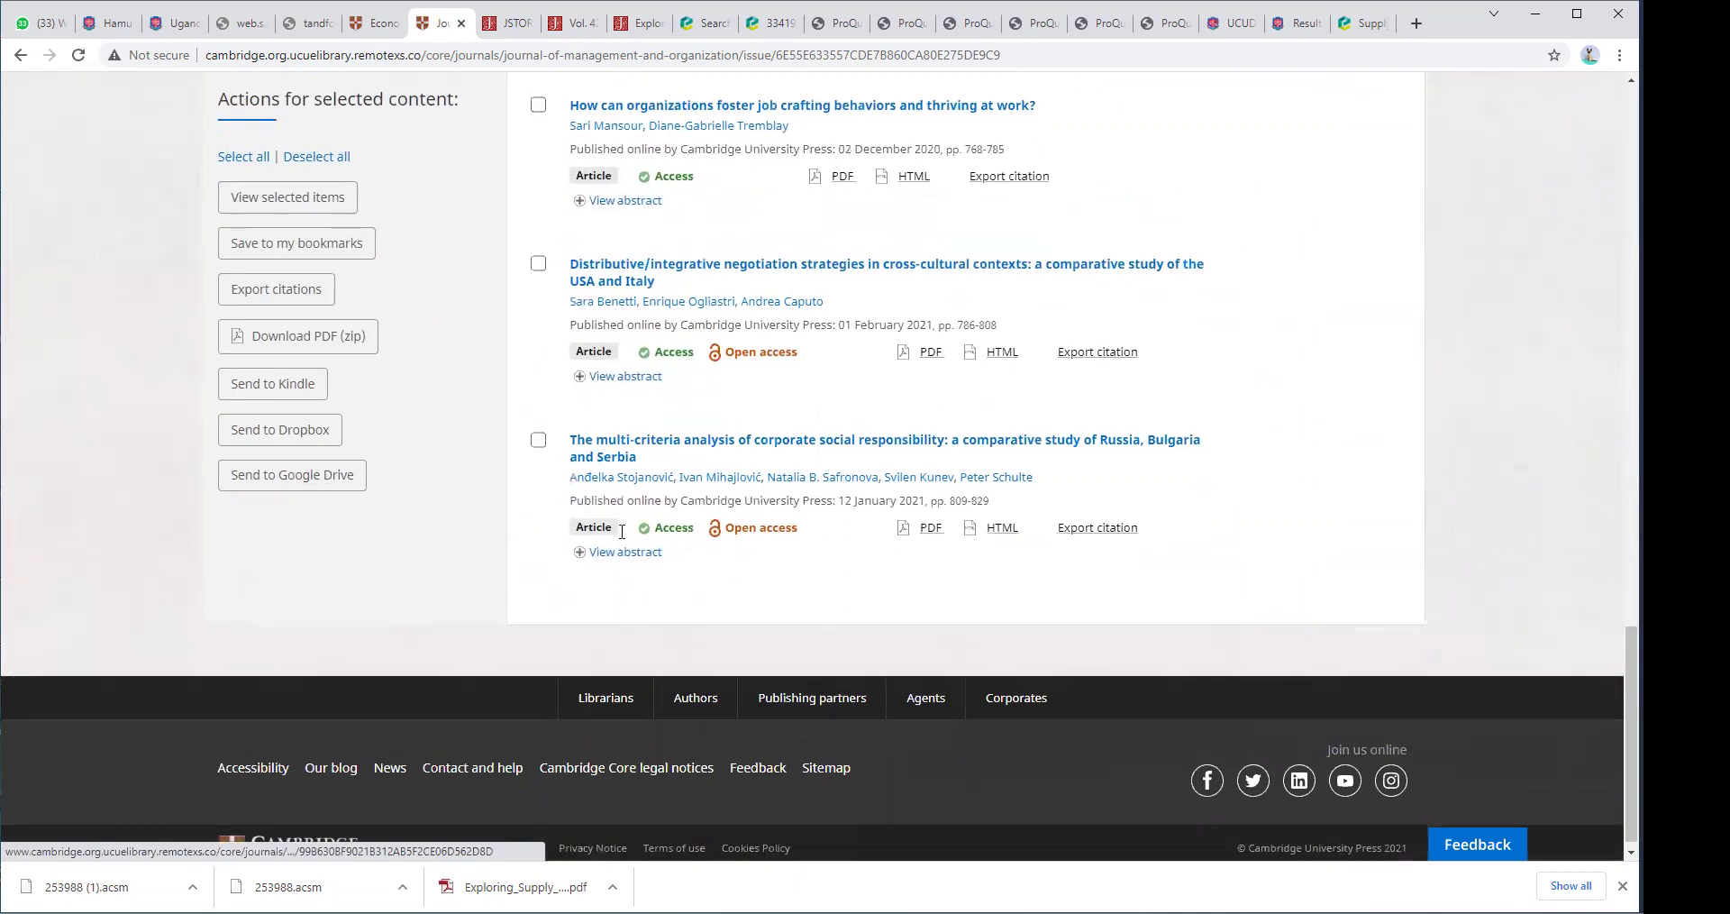
{"action": "scroll", "coordinate": [637, 472], "scroll_direction": "up", "scroll_amount": 7}
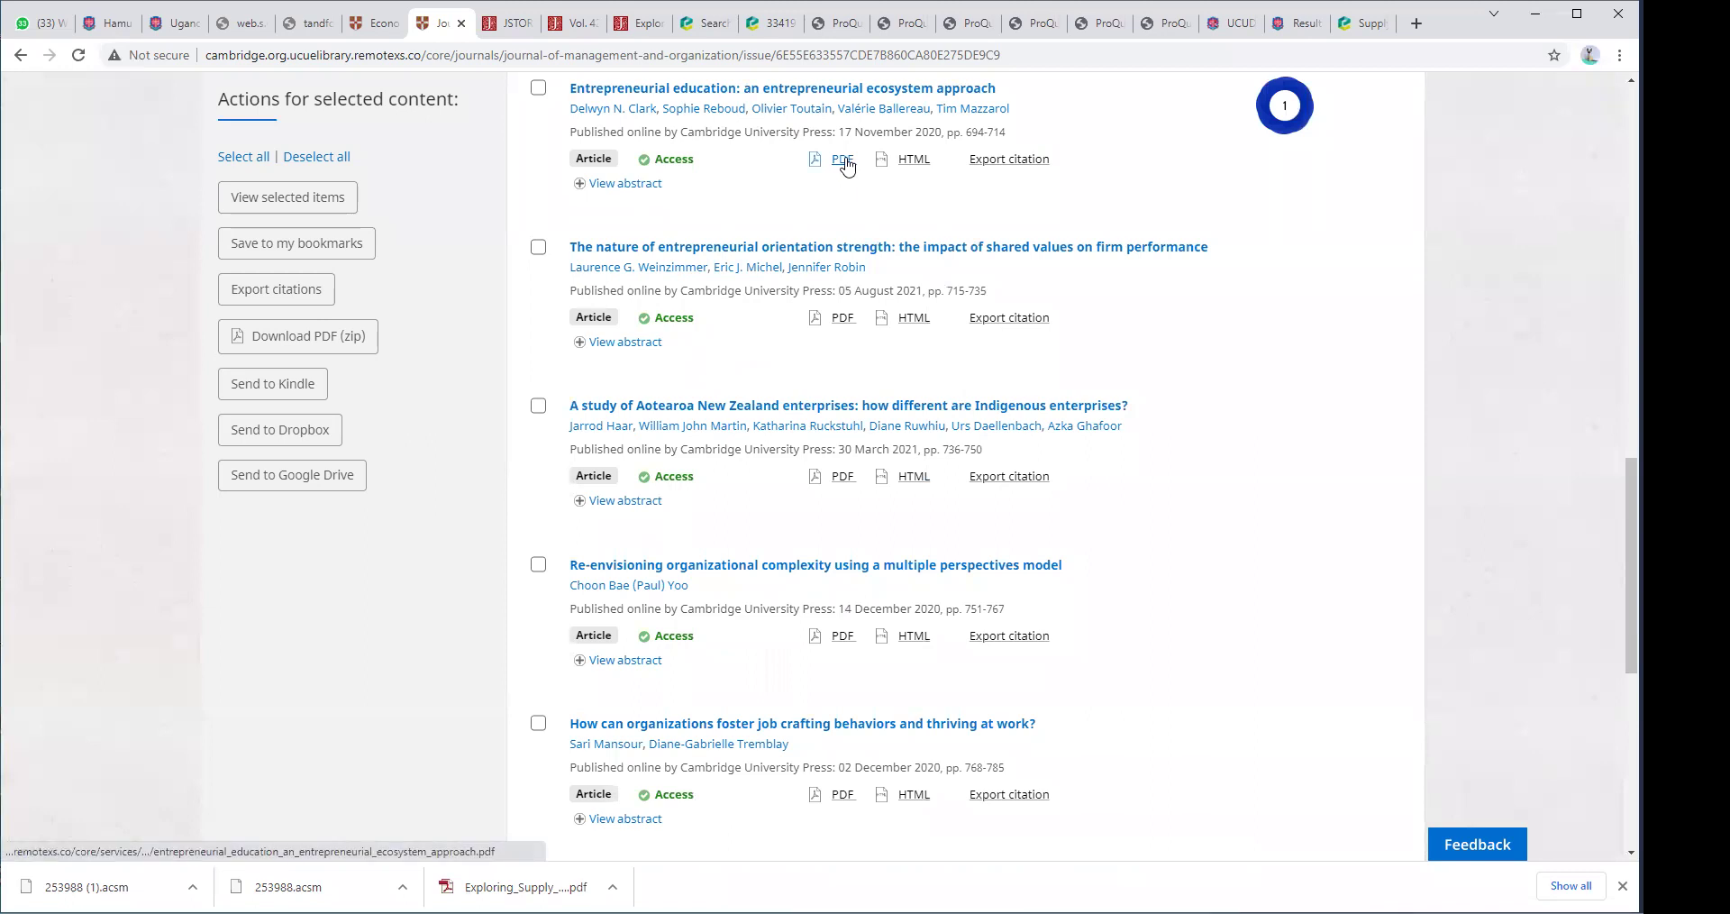
{"action": "scroll", "coordinate": [577, 209], "scroll_direction": "up", "scroll_amount": 2}
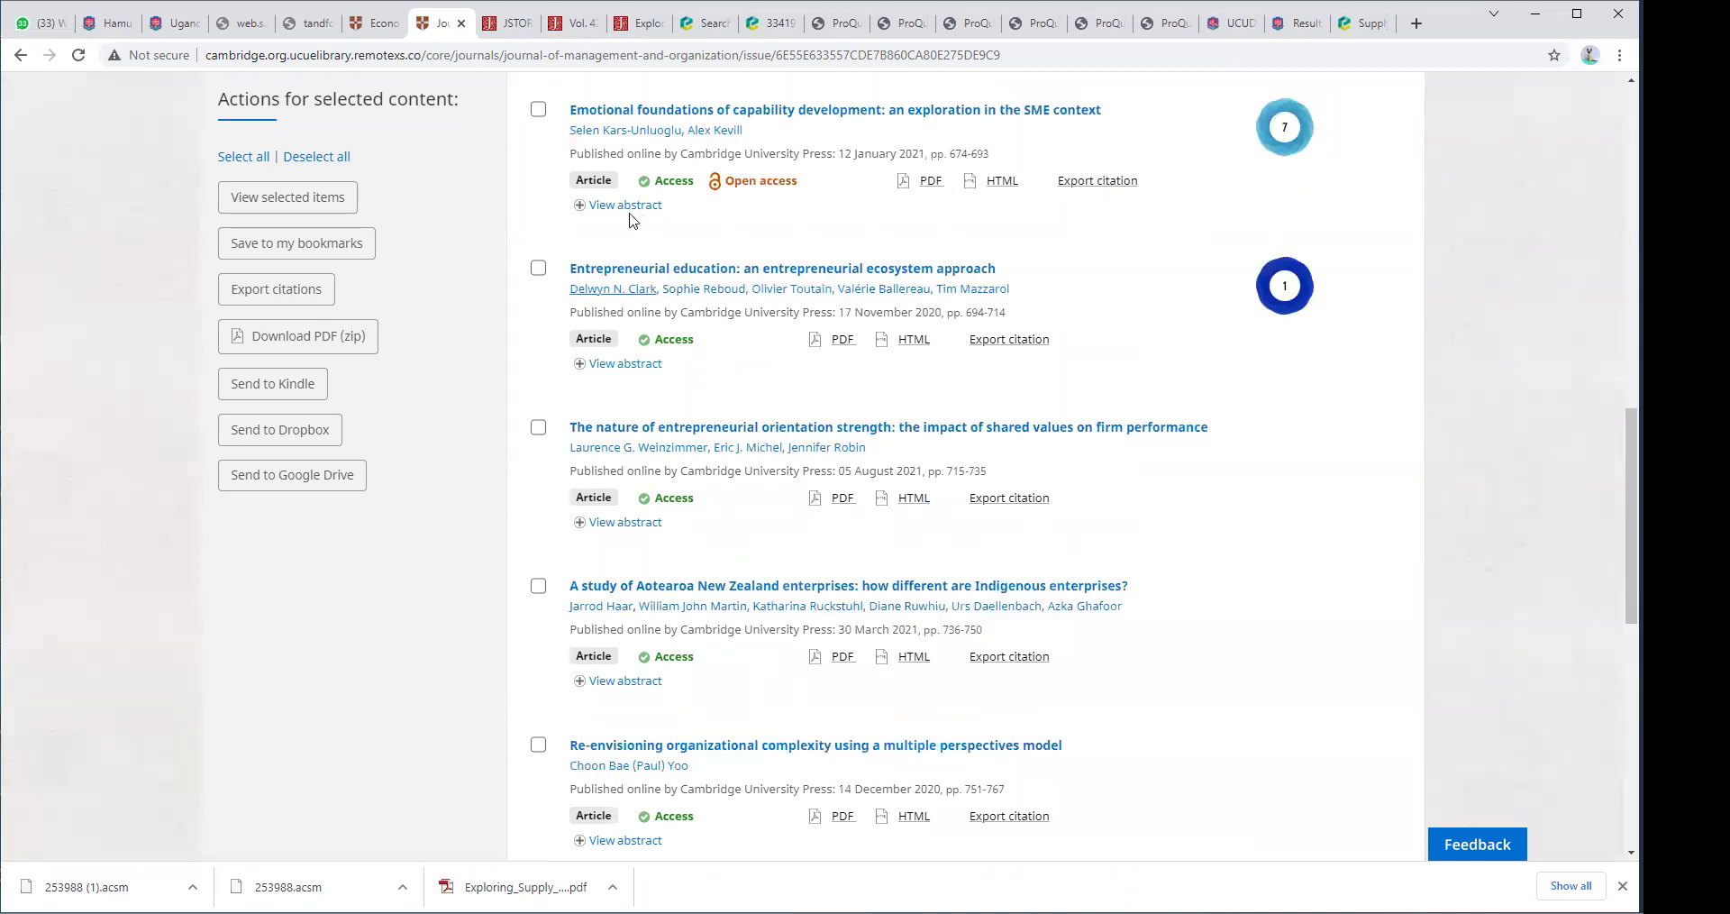
{"action": "left_click", "coordinate": [583, 207]}
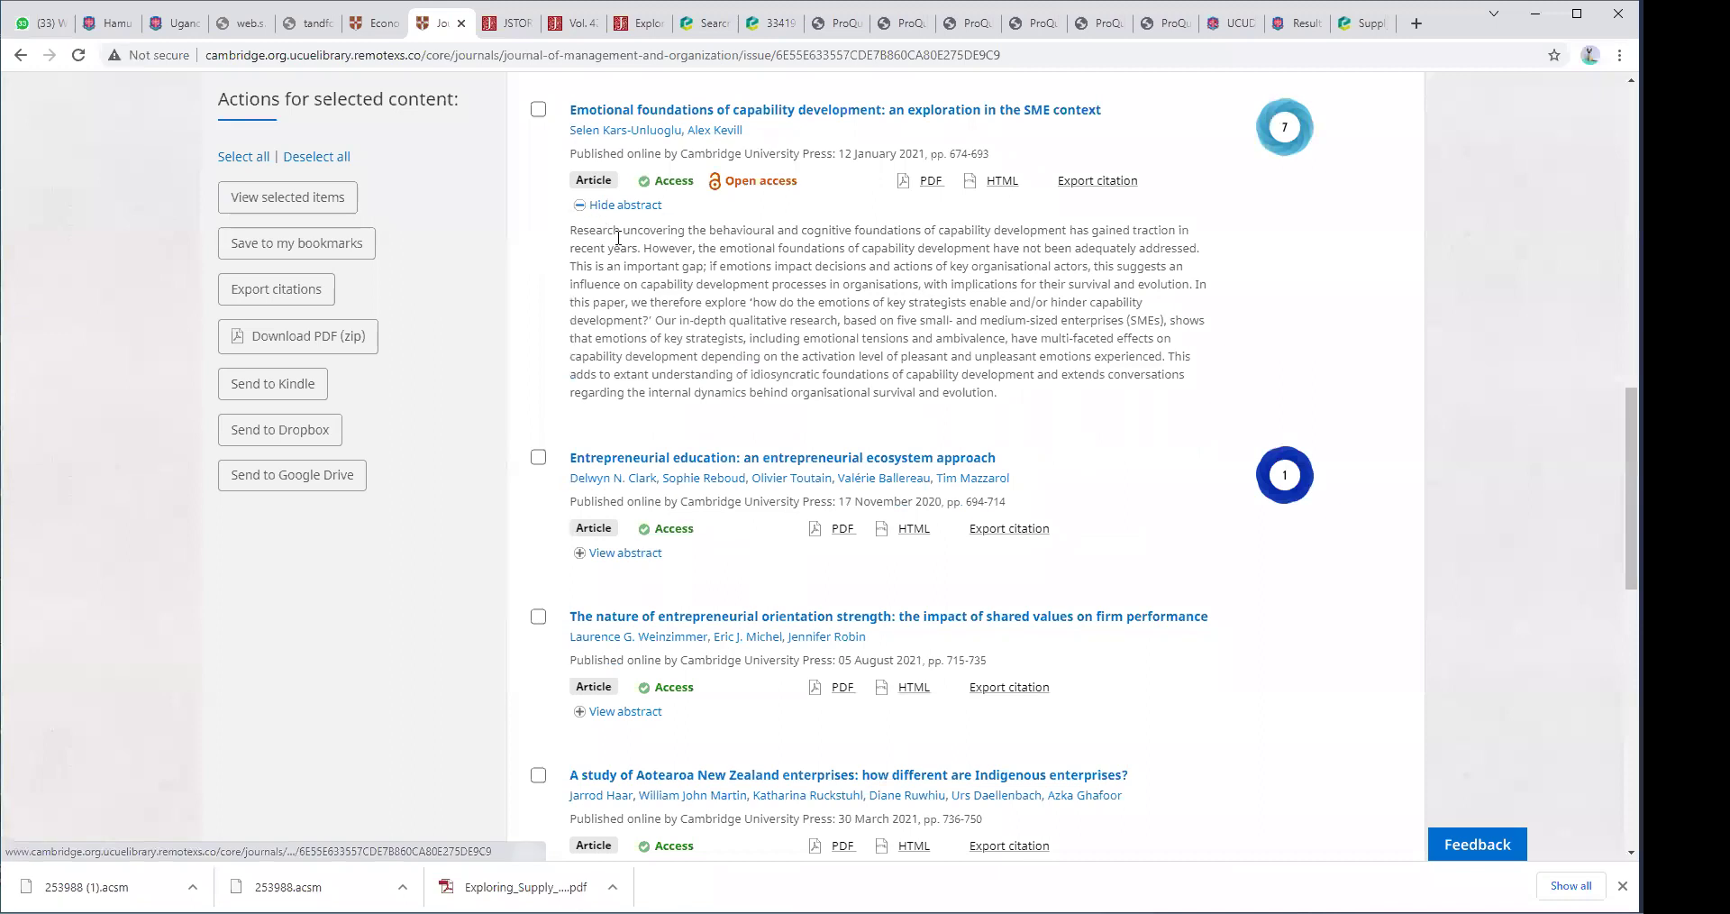
Collapse the open abstract and copy the APA citation of "The influence of subject heterogeneity and absorptive capacity of acquirer on innovation performance in technology-driven M&As".
{"action": "left_click", "coordinate": [582, 205]}
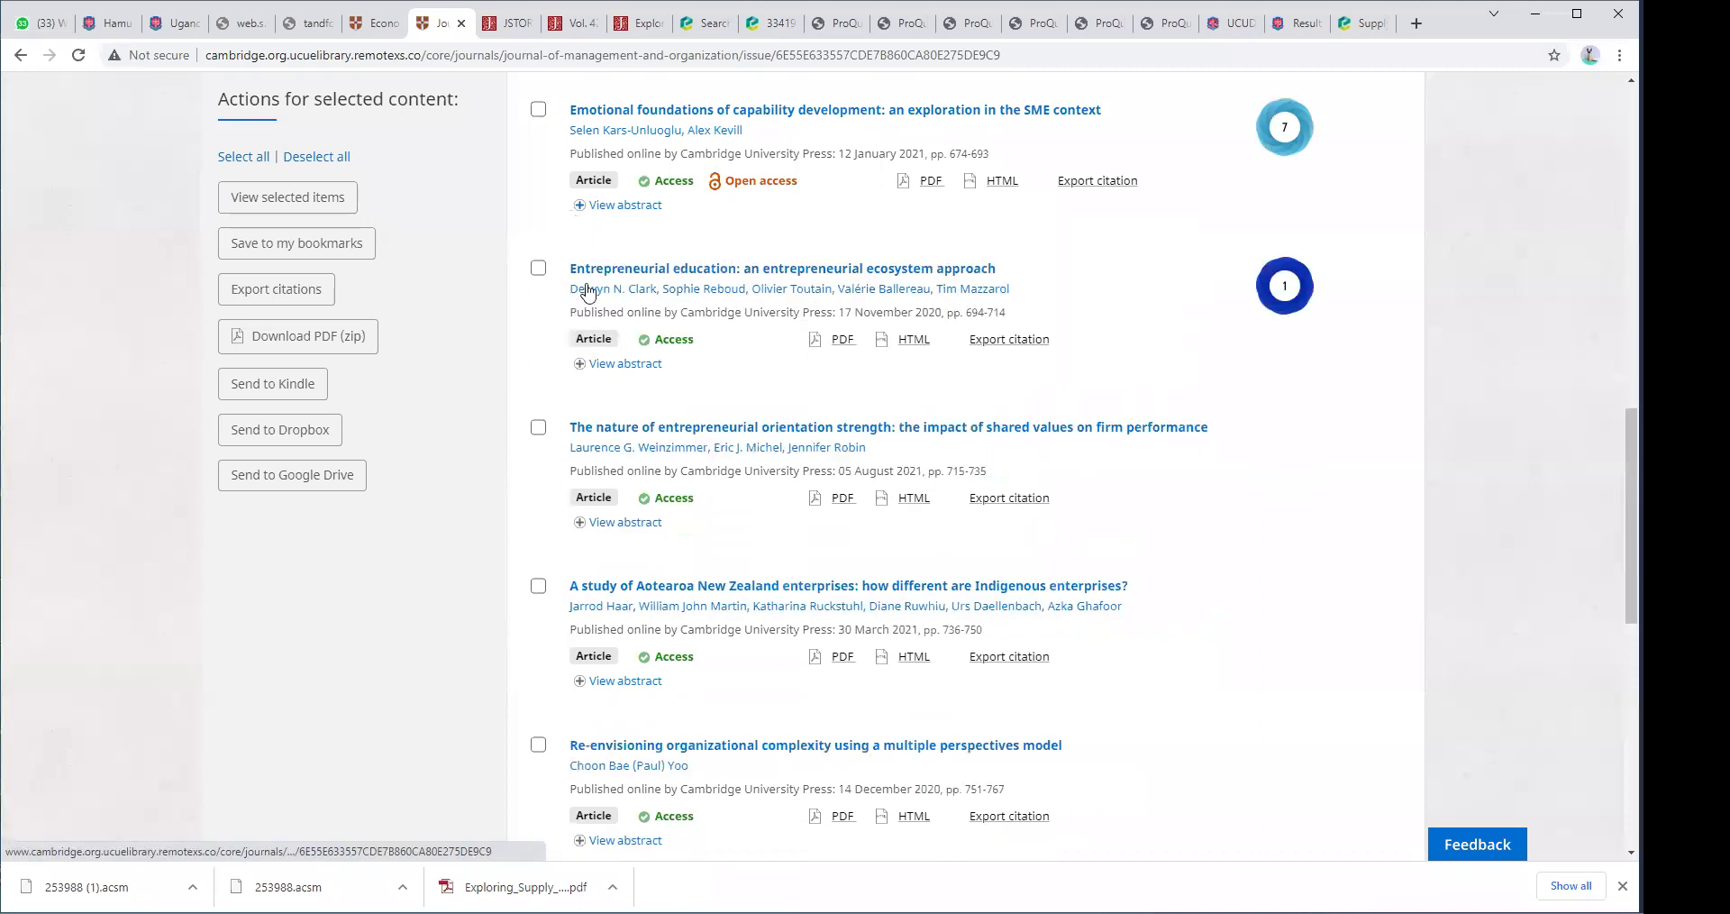
{"action": "scroll", "coordinate": [944, 302], "scroll_direction": "up", "scroll_amount": 2}
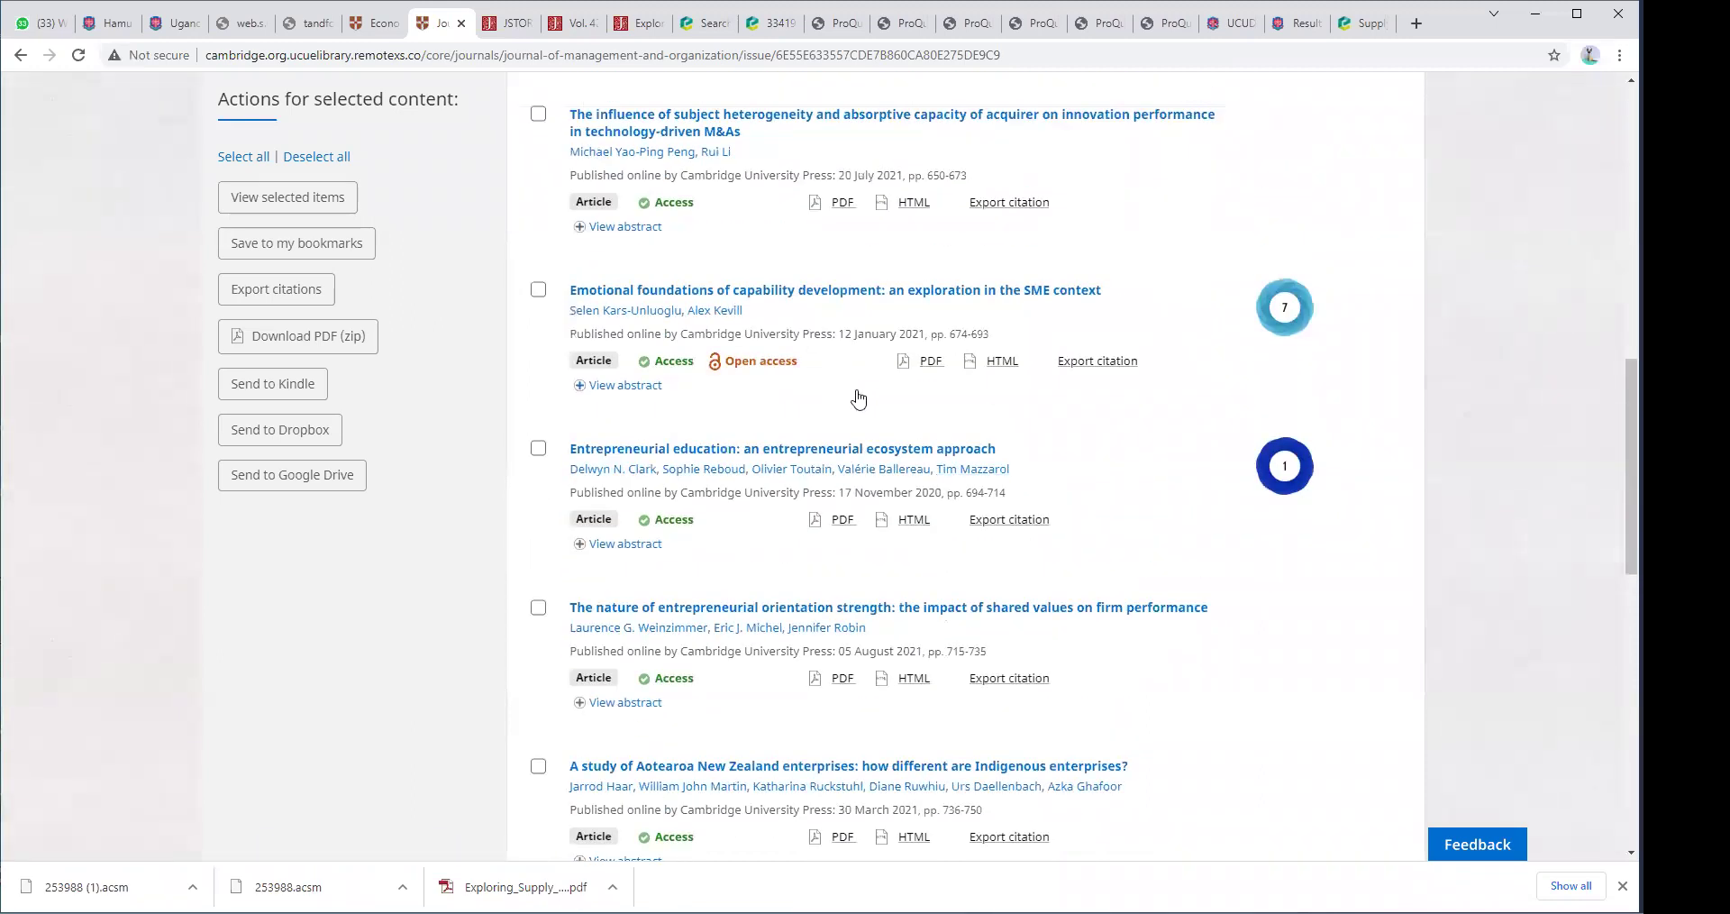
{"action": "left_click", "coordinate": [1016, 208]}
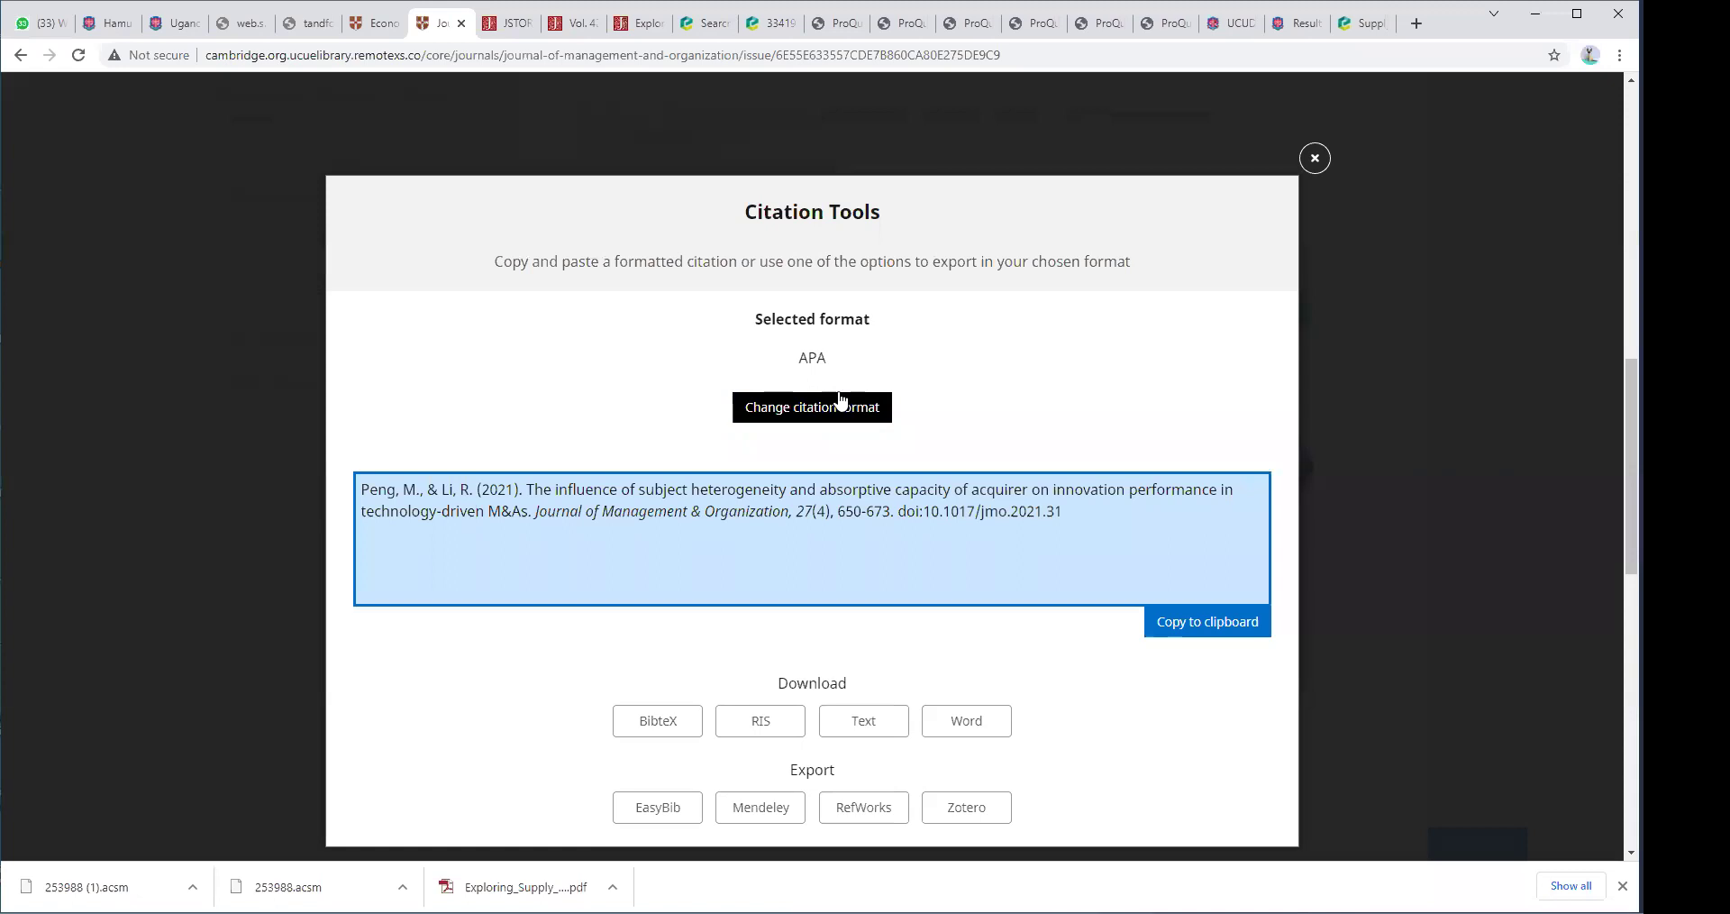
{"action": "left_click", "coordinate": [1208, 626]}
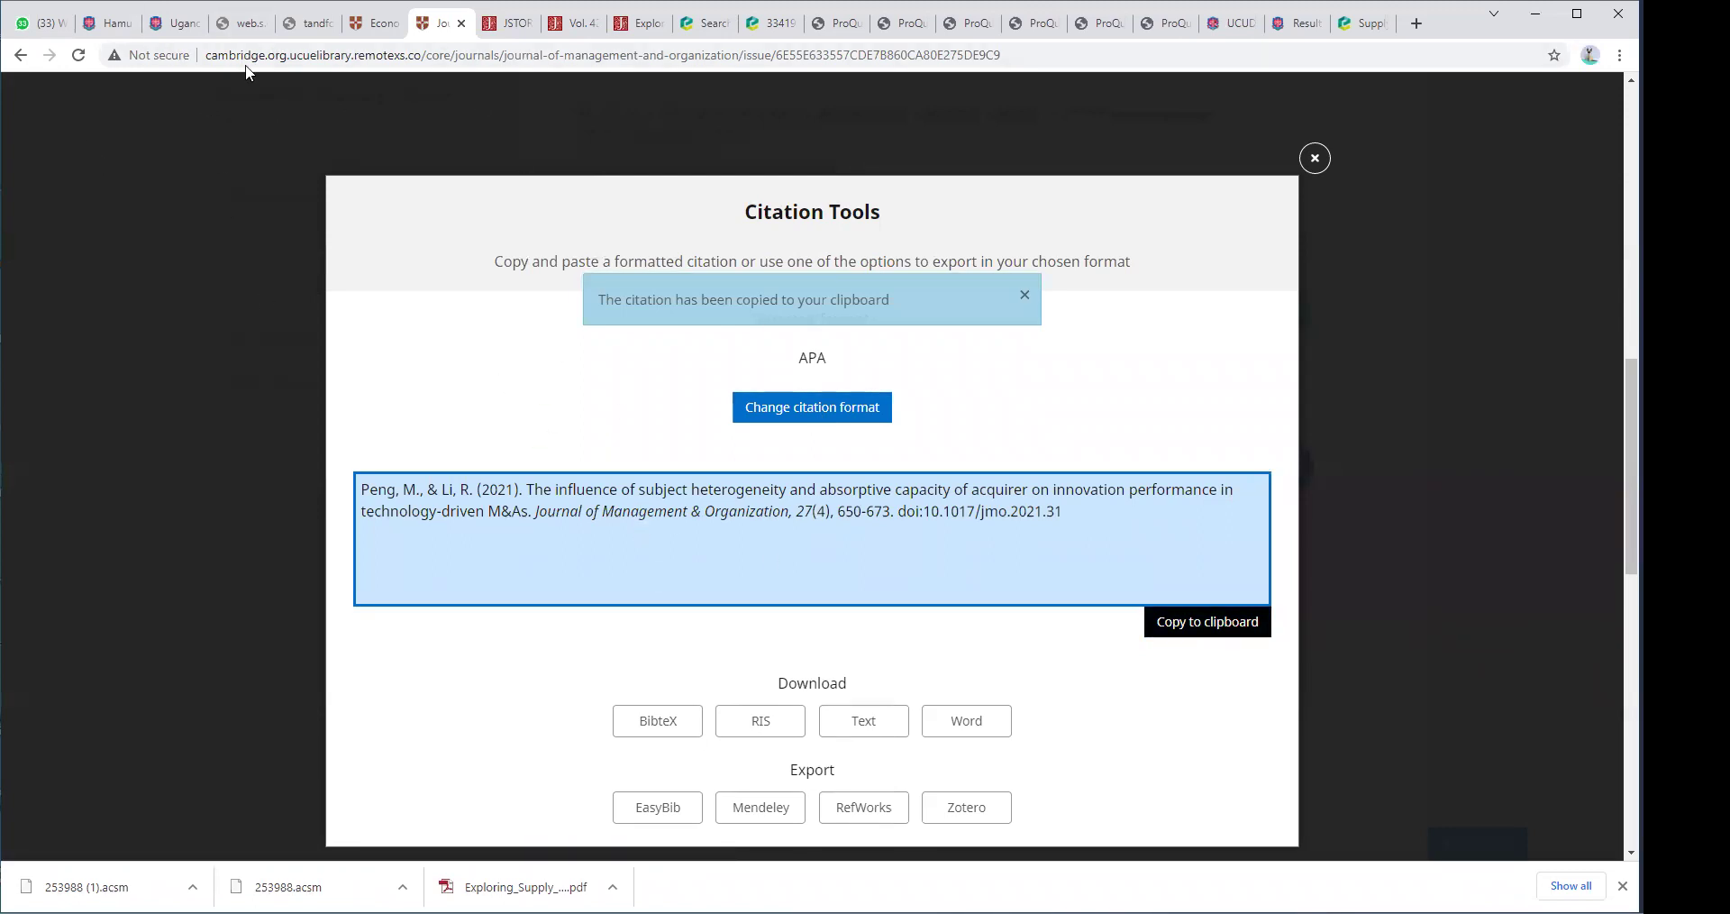
Return to the Economics subject page and activate its Economics search field, followed by the search field for all journal and book content.
{"action": "left_click", "coordinate": [383, 24]}
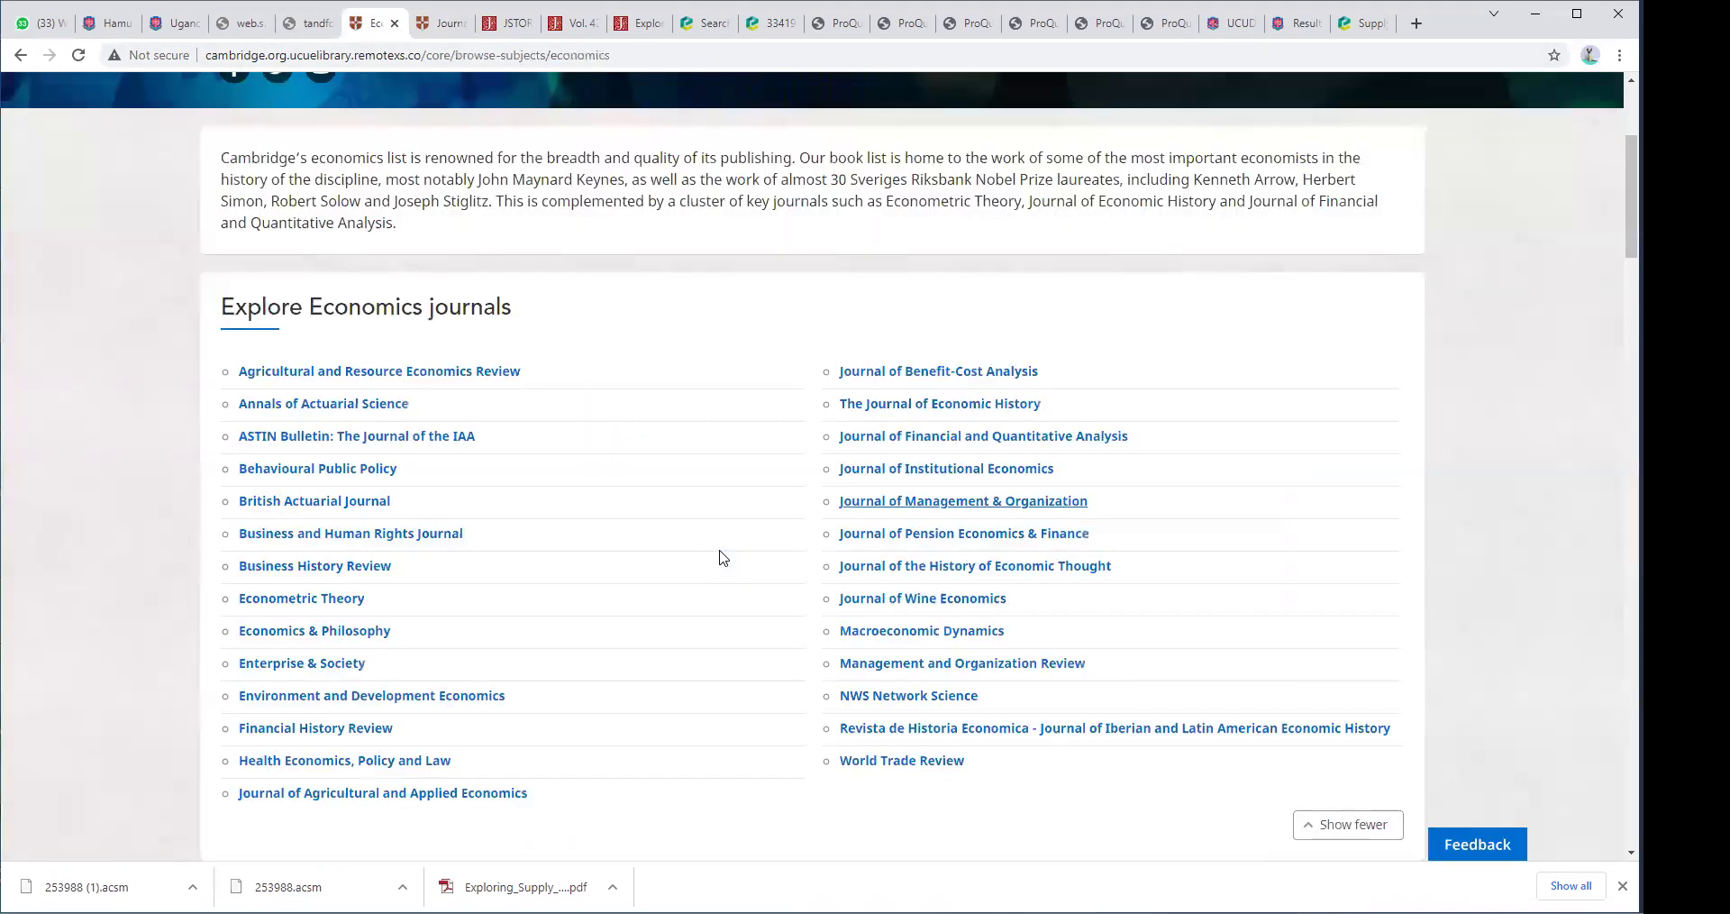
{"action": "scroll", "coordinate": [719, 558], "scroll_direction": "up", "scroll_amount": 2}
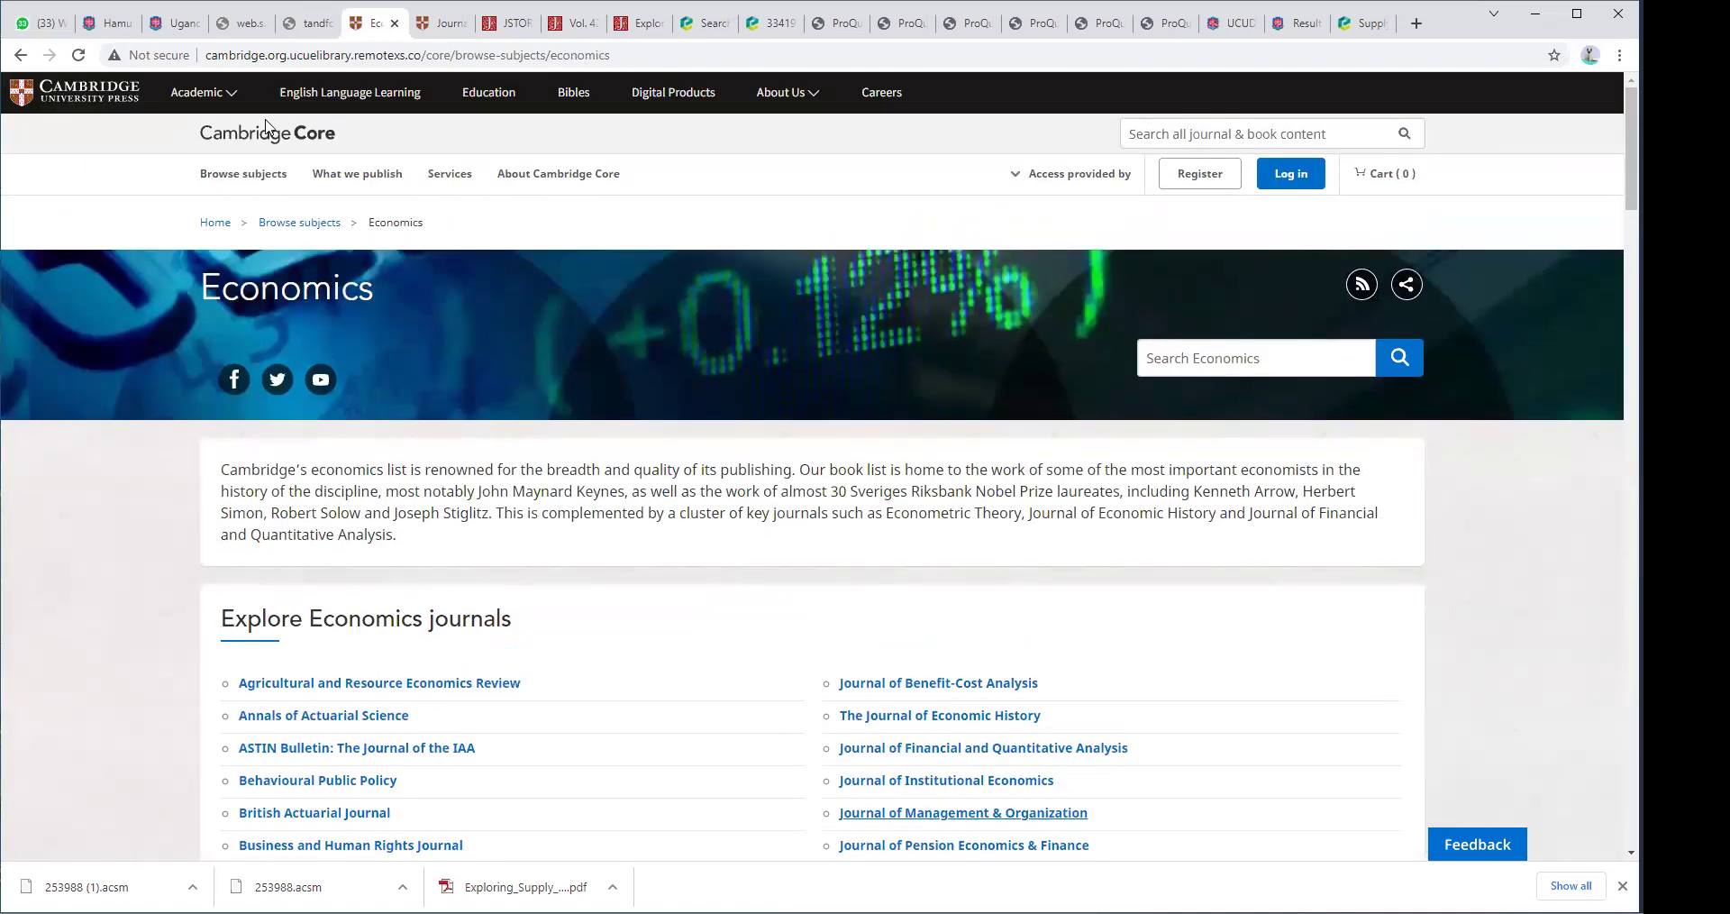
{"action": "left_click", "coordinate": [1267, 358]}
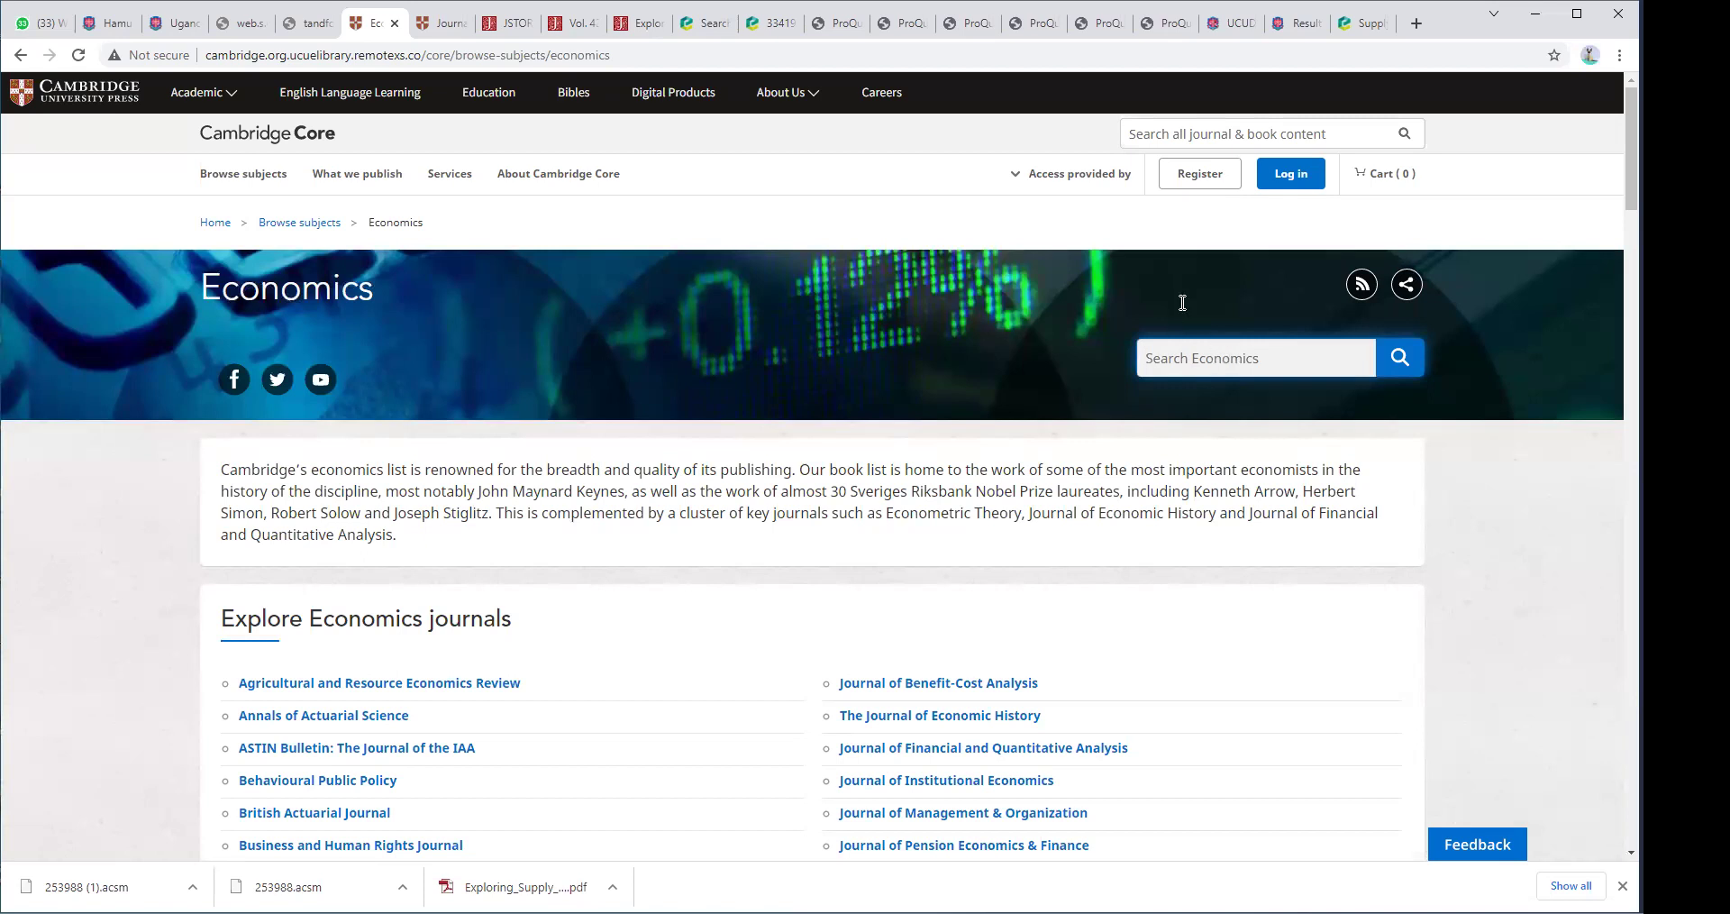
{"action": "left_click", "coordinate": [1220, 132]}
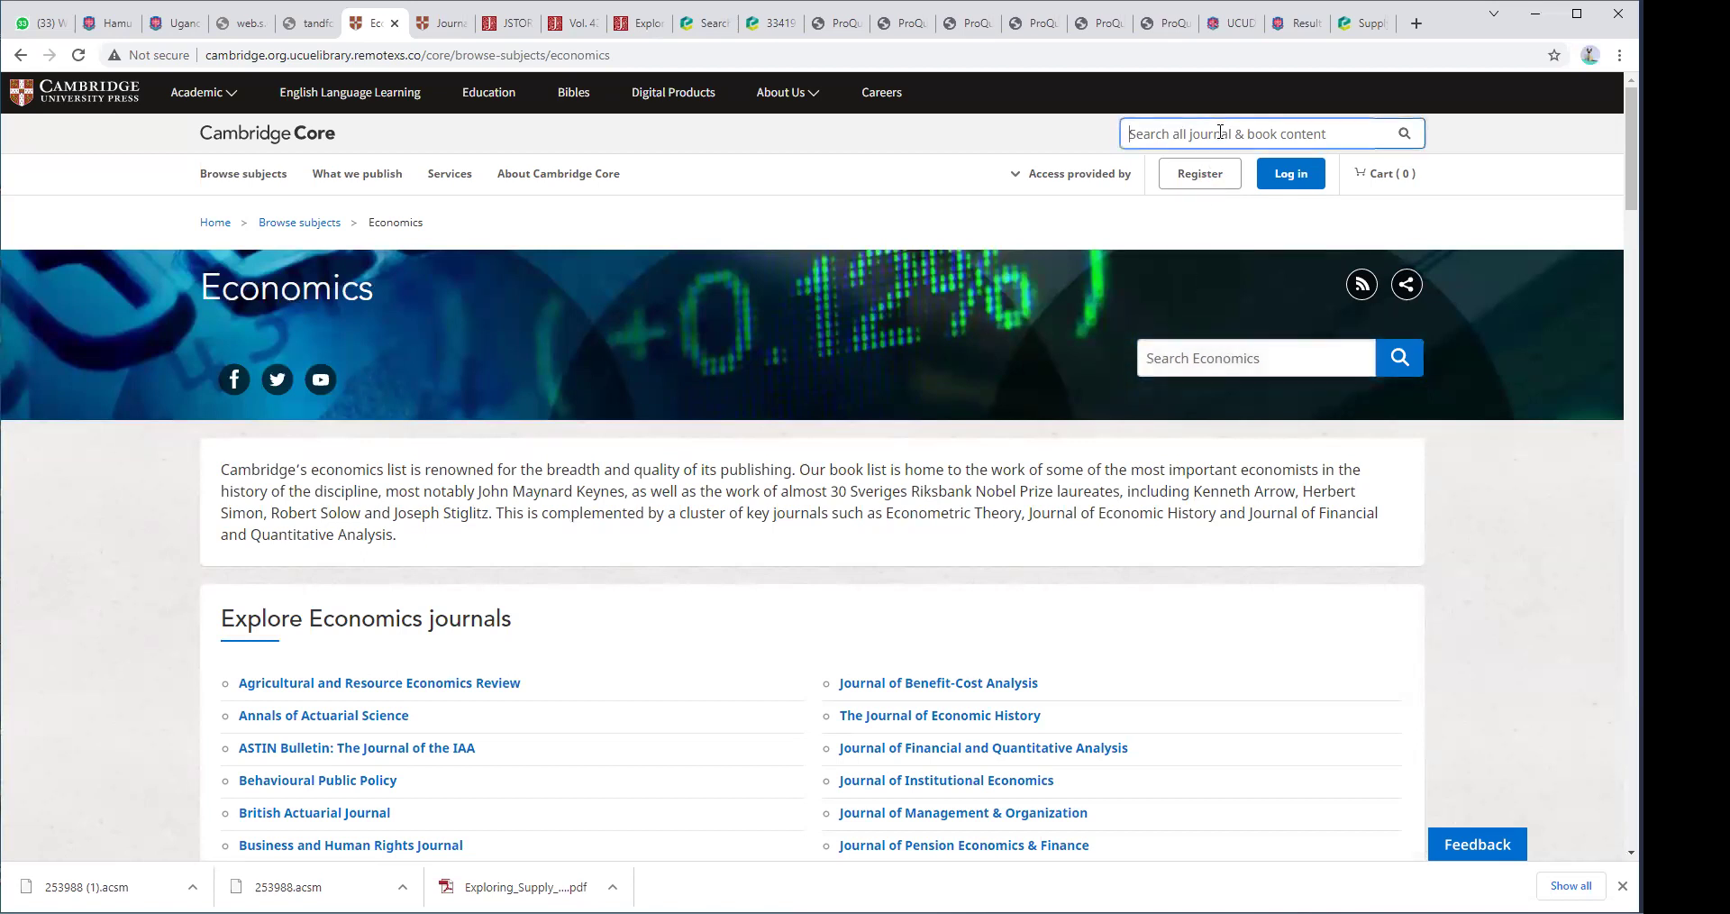
Switch to the already open tandfonline page.
{"action": "left_click", "coordinate": [307, 22]}
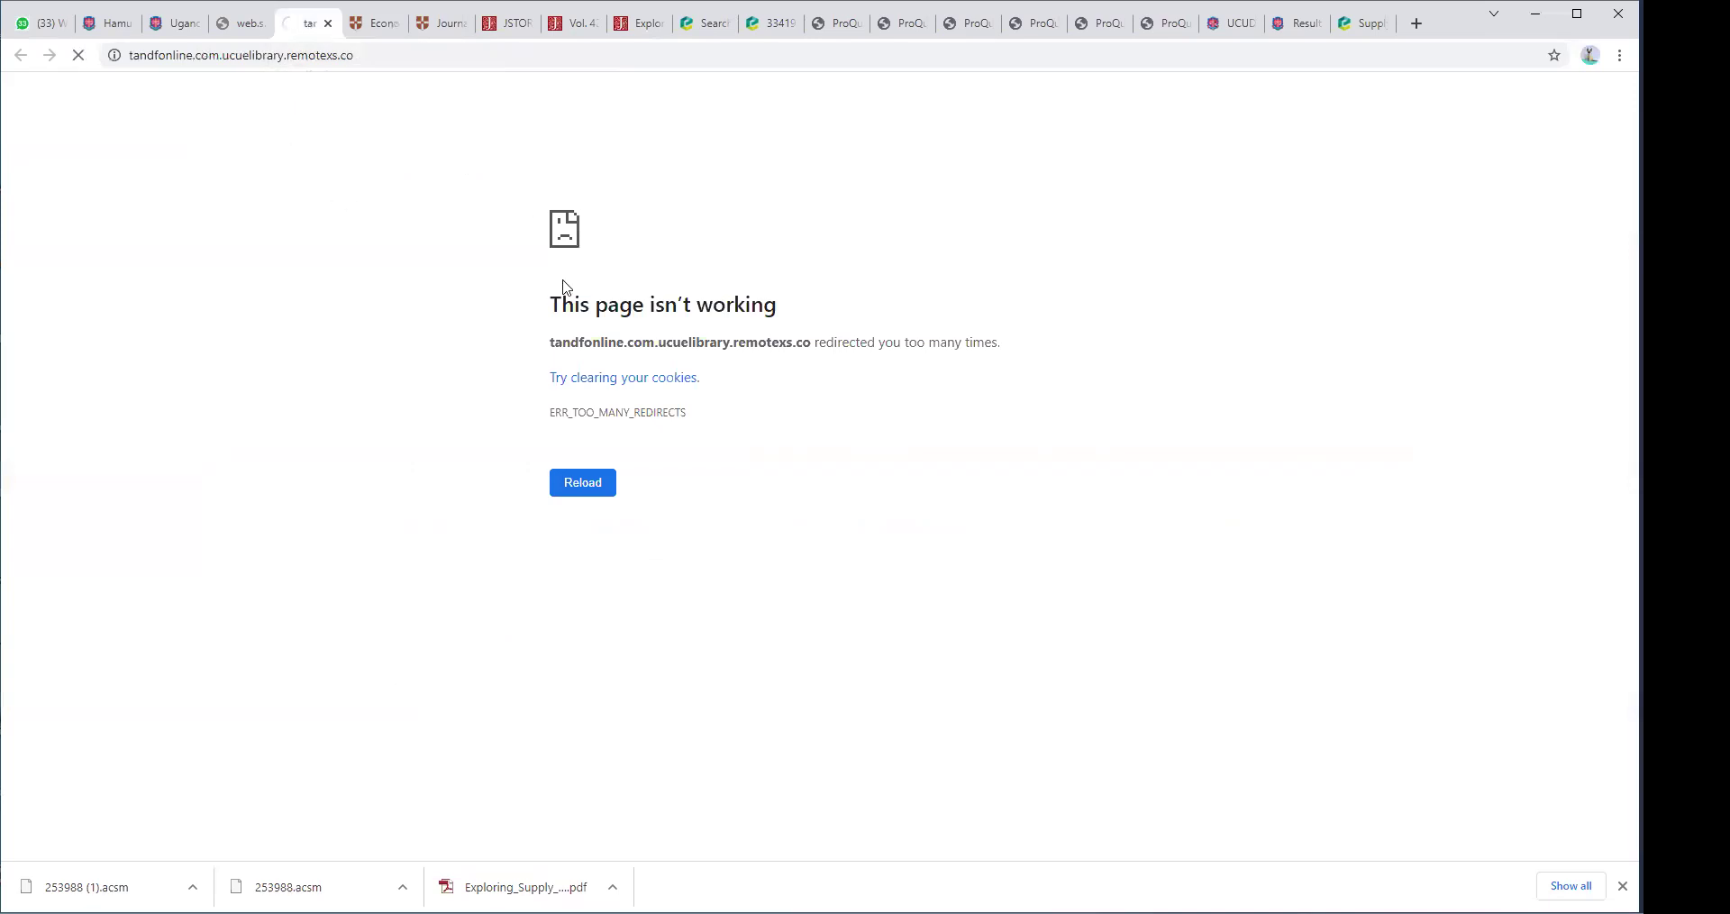